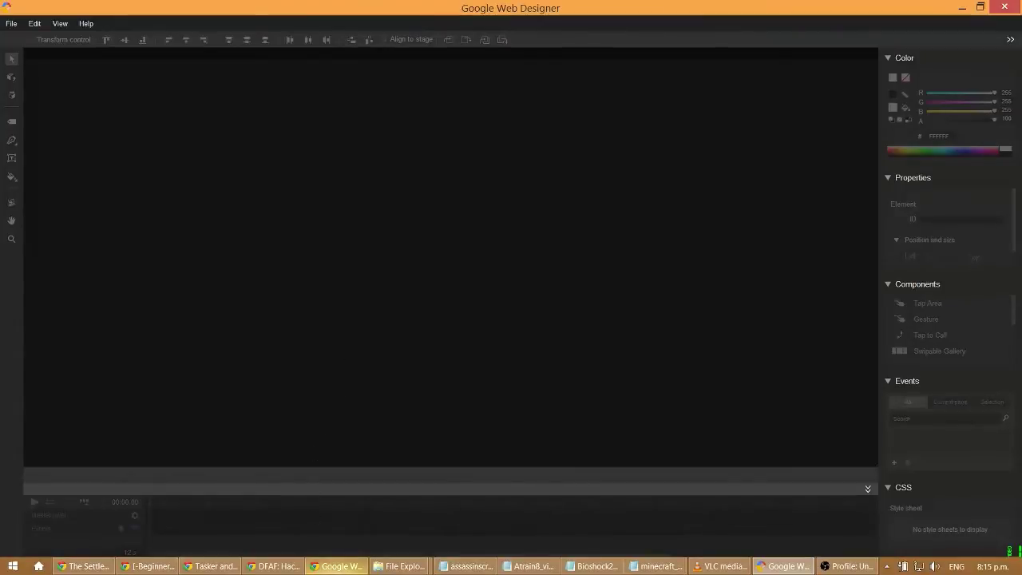
Switch to the Google Web Designer Help Center in Chrome and open the article "What is Google Web Designer?"
left_click(320, 567)
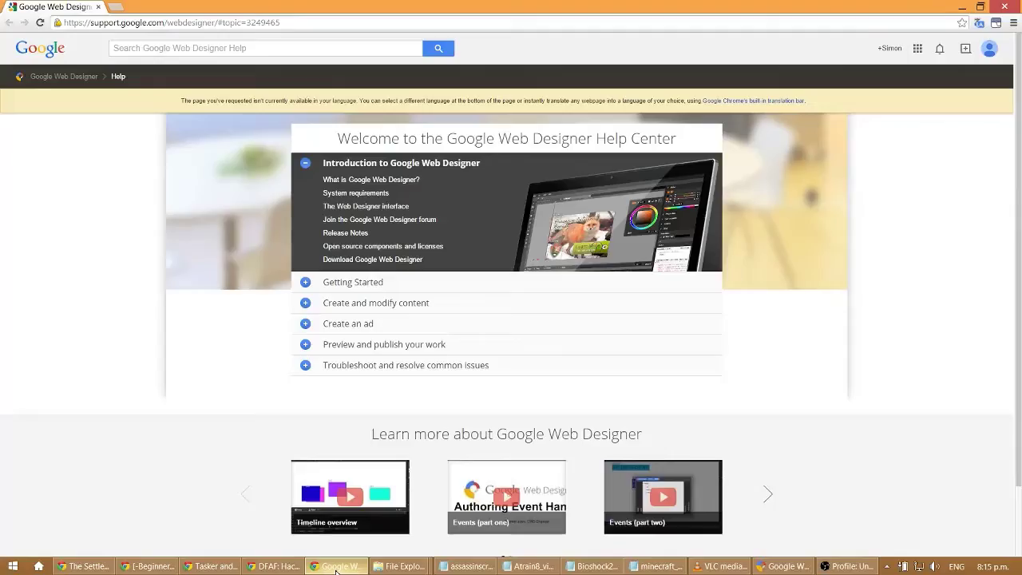
left_click(115, 8)
left_click(69, 9)
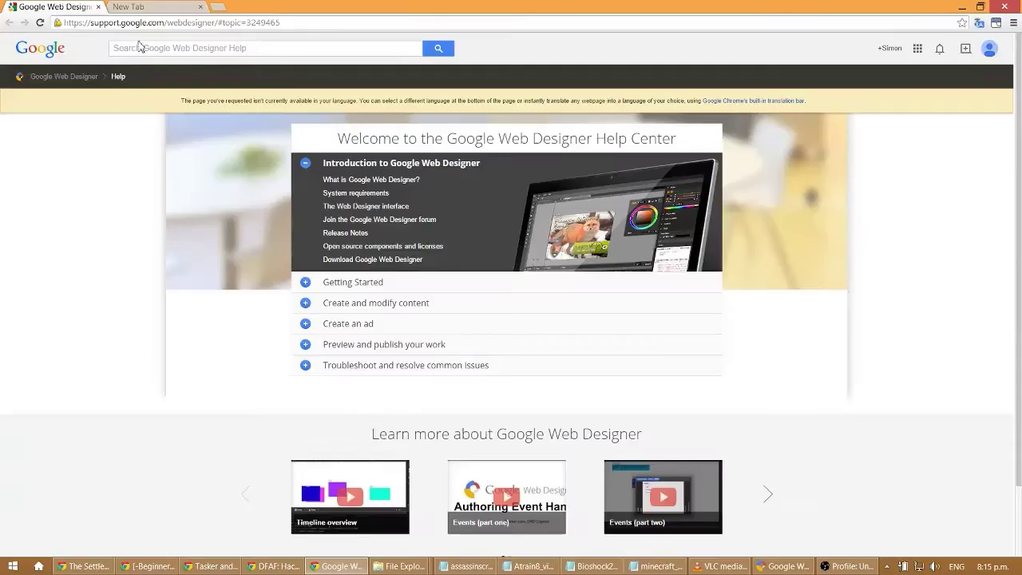
left_click(359, 183)
Search Google for "google web designer" in the new browser tab and open the official Google Web Designer site
left_click(177, 7)
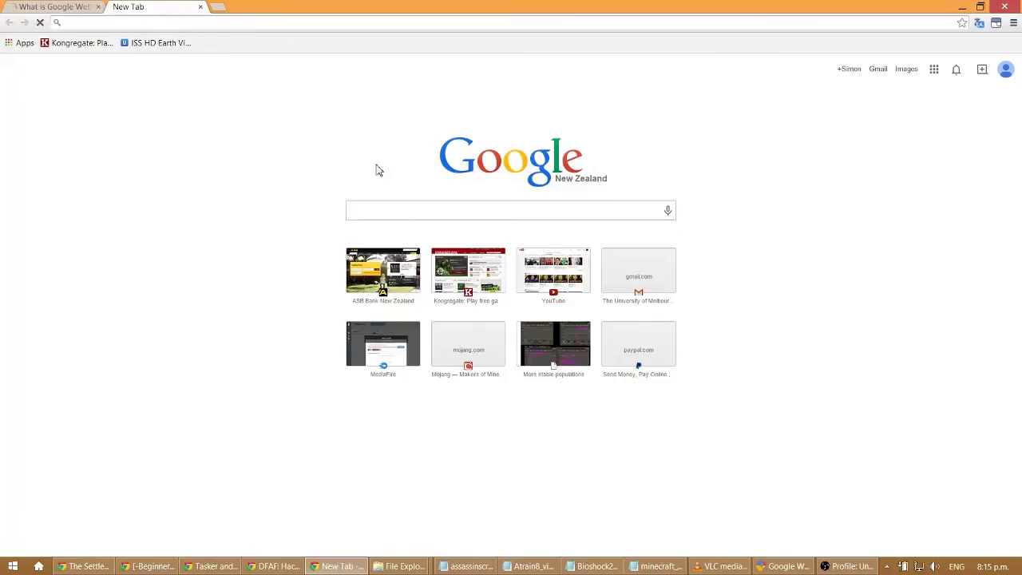
left_click(406, 210)
type("google")
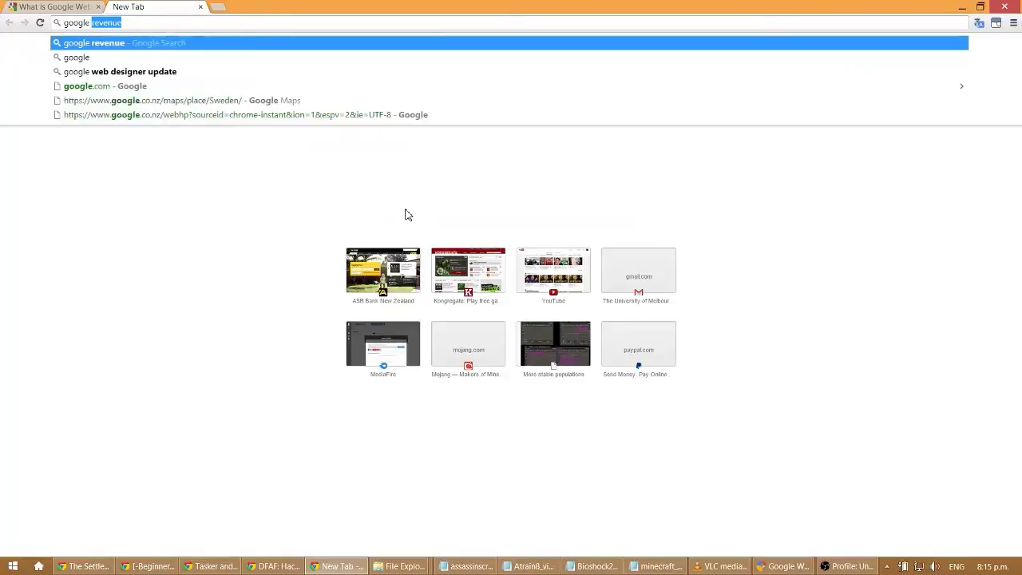
type(" web designer")
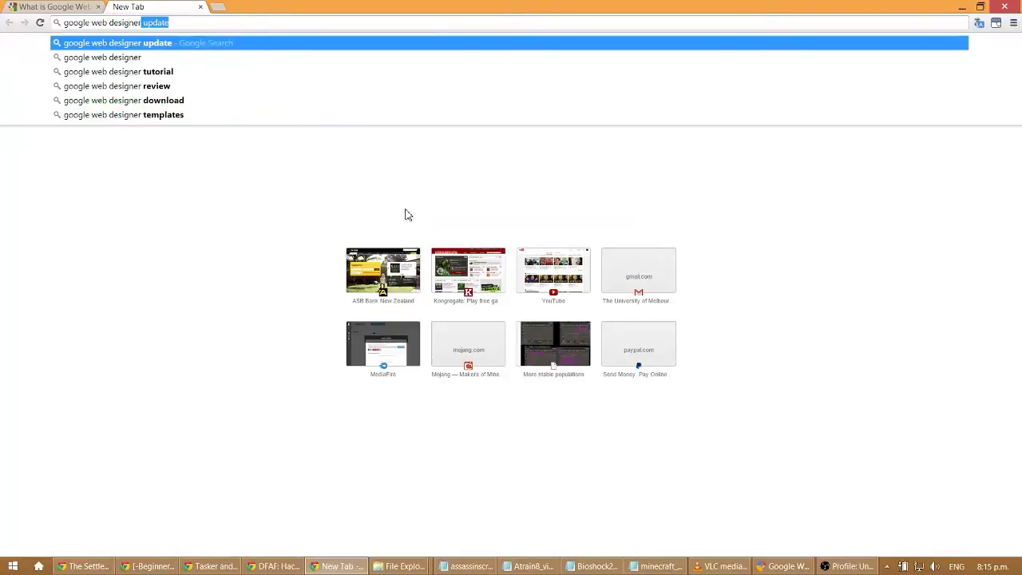
key("BackSpace")
key("Return")
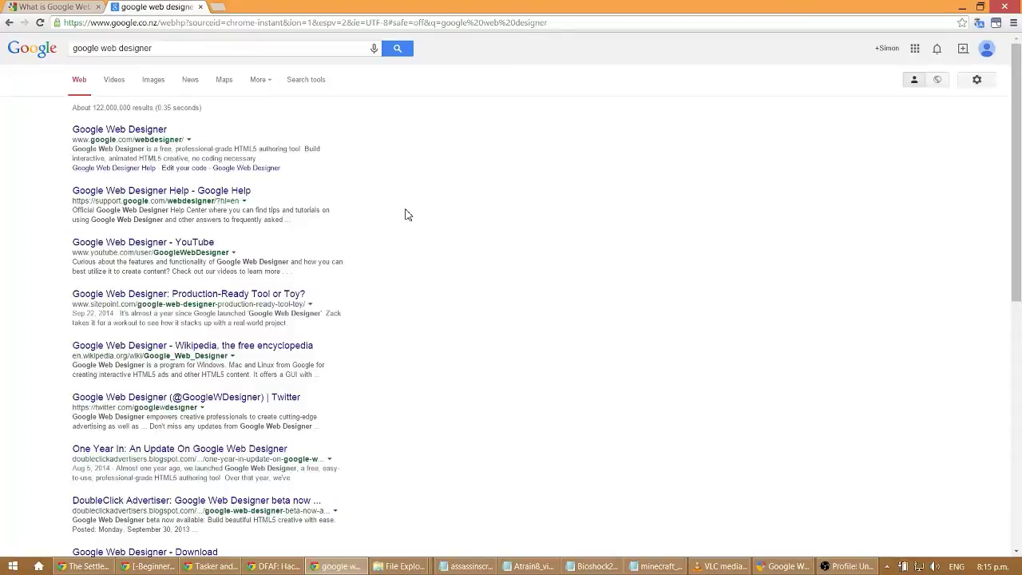
left_click(163, 134)
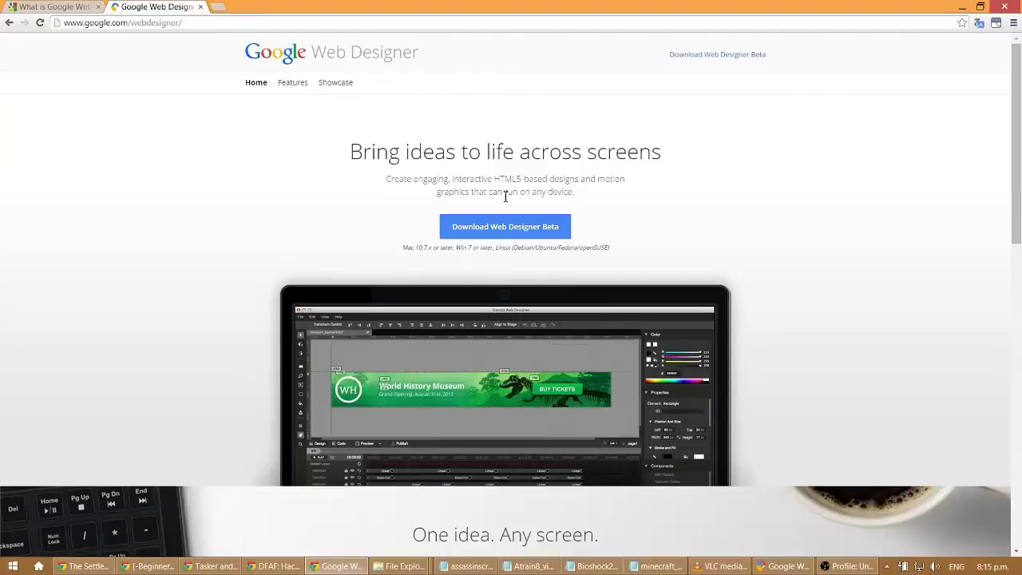
Return to the "What is Google Web Designer?" article and look through its description and interface screenshot
left_click(87, 7)
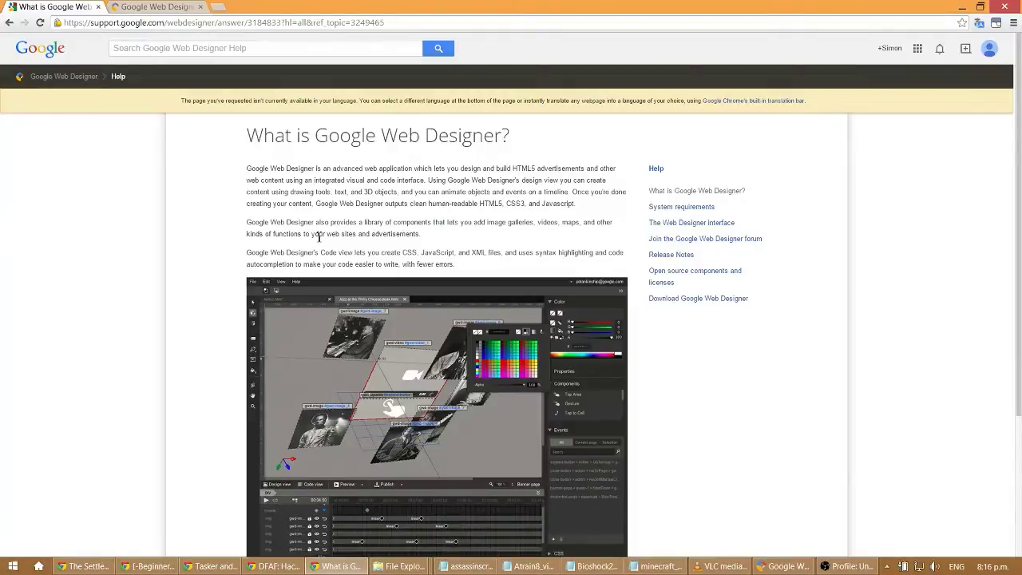
scroll(251, 266, "down", 5)
scroll(242, 273, "up", 5)
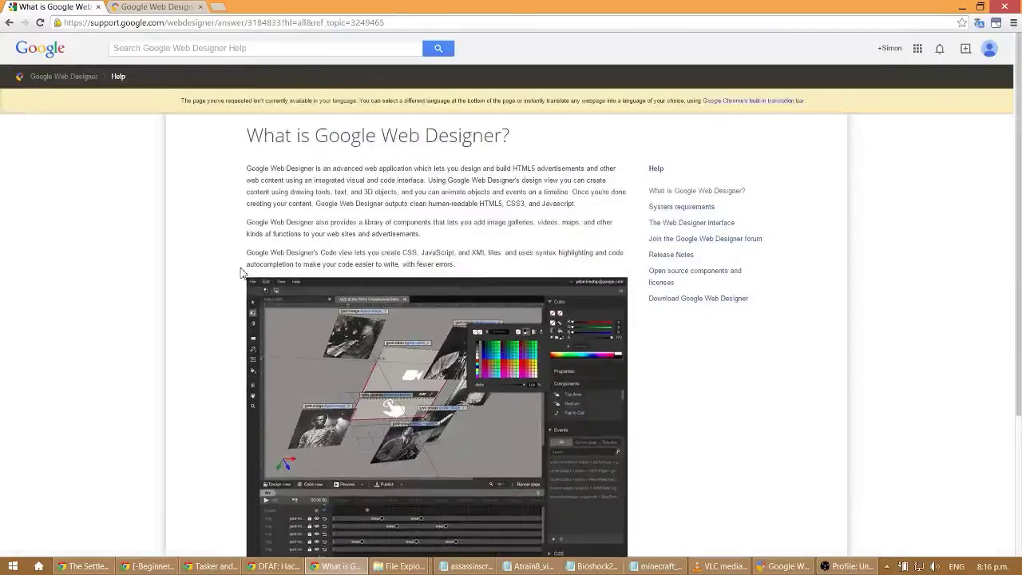
Go back to the Help Center and open the "Set up your environment" article from the Getting Started topics
left_click(9, 23)
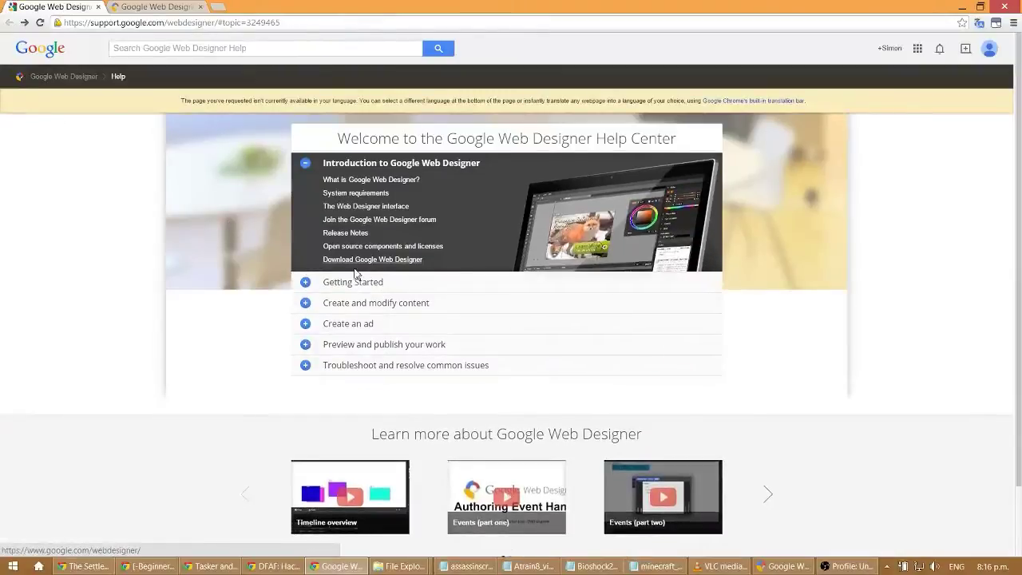
left_click(336, 282)
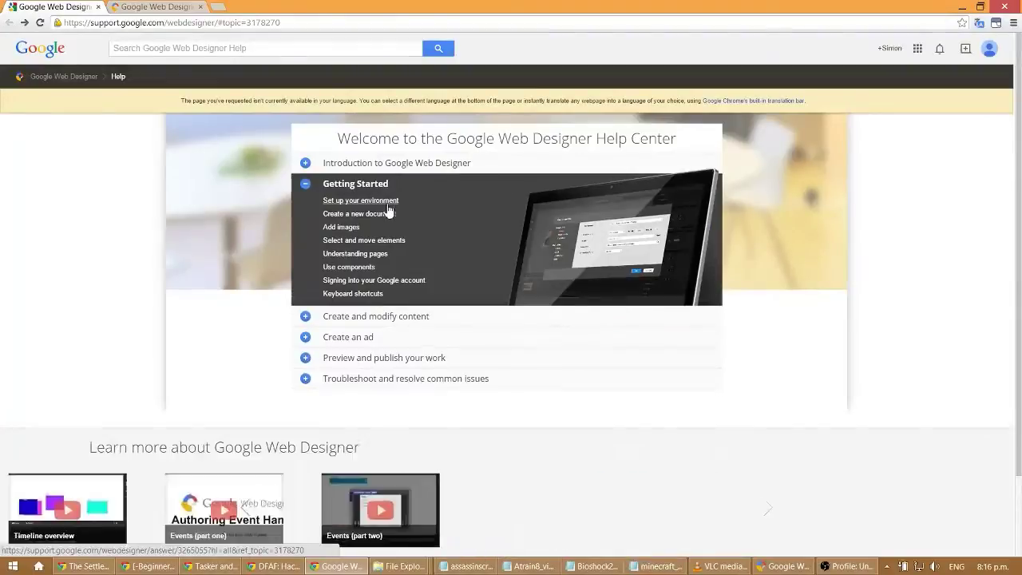
left_click(388, 204)
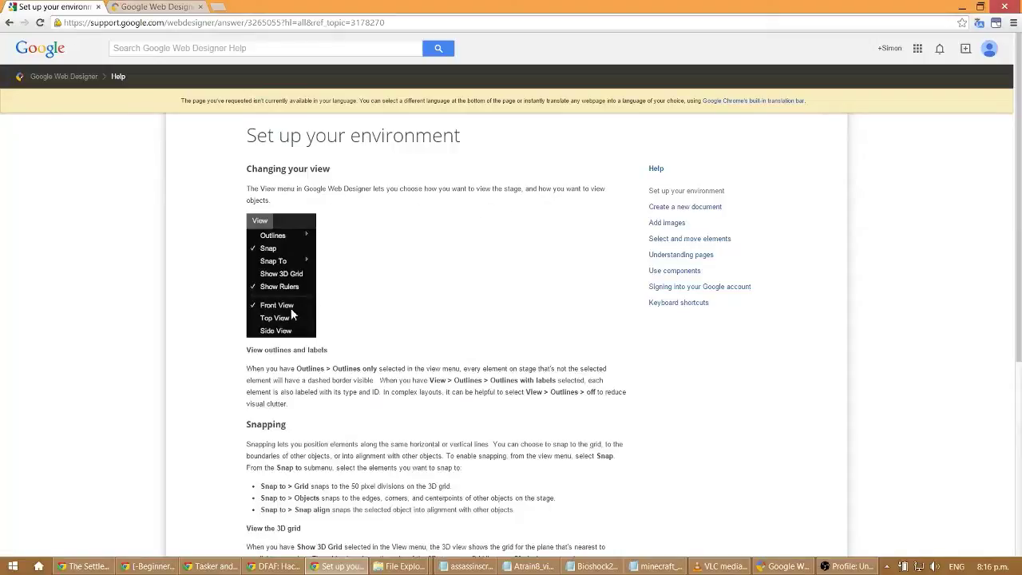
Switch to Google Web Designer and start creating a new file
left_click(789, 567)
left_click(88, 25)
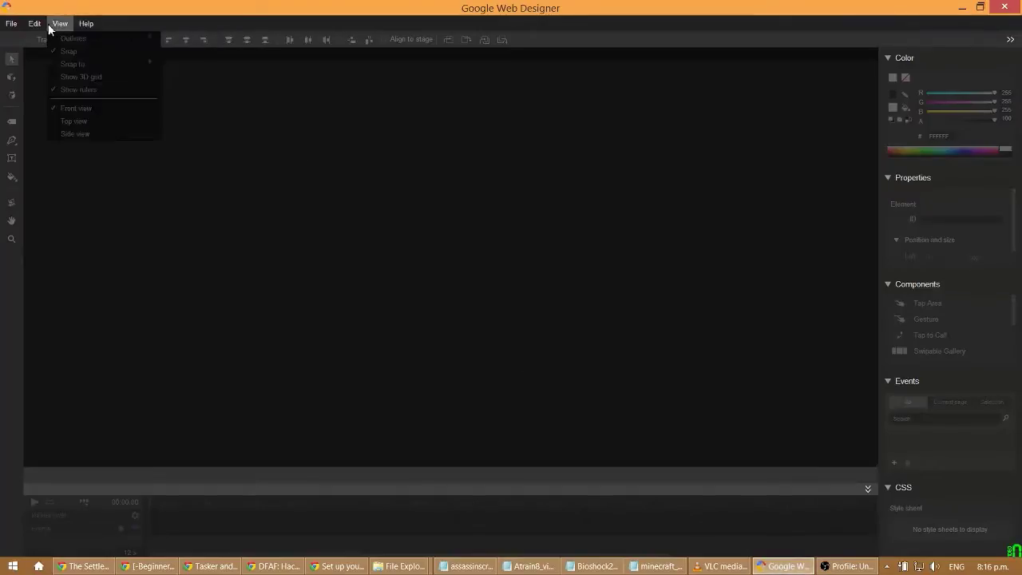
mouse_move(68, 28)
left_click(13, 37)
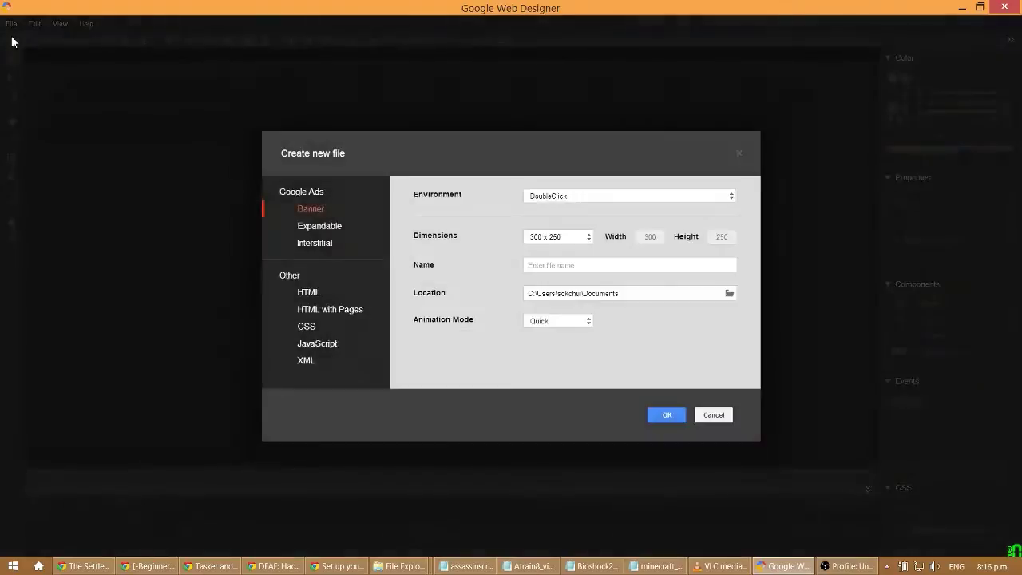
Set the new banner's environment to Generic and its custom dimensions to 400 wide by 300 high
left_click(732, 198)
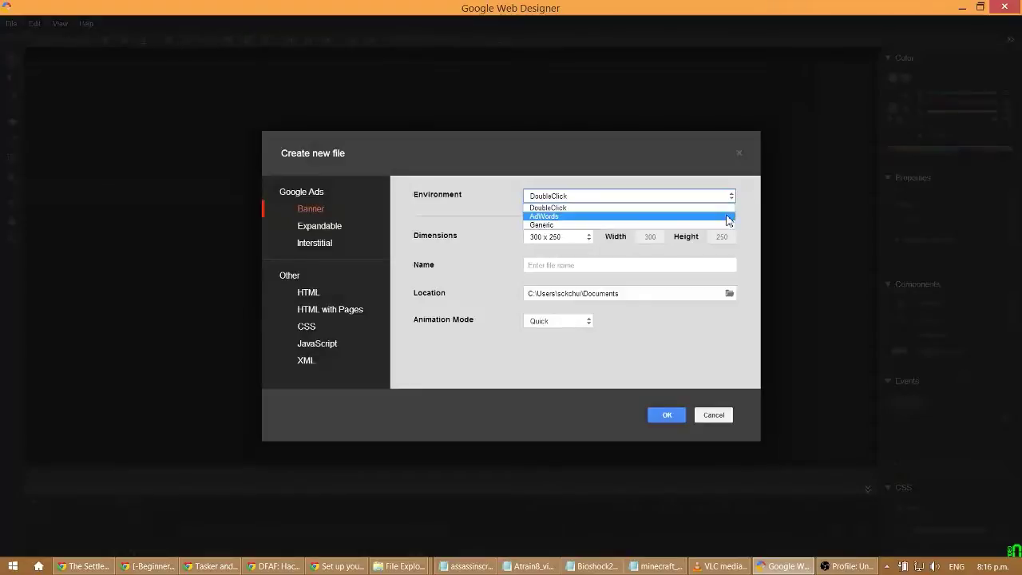
left_click(660, 225)
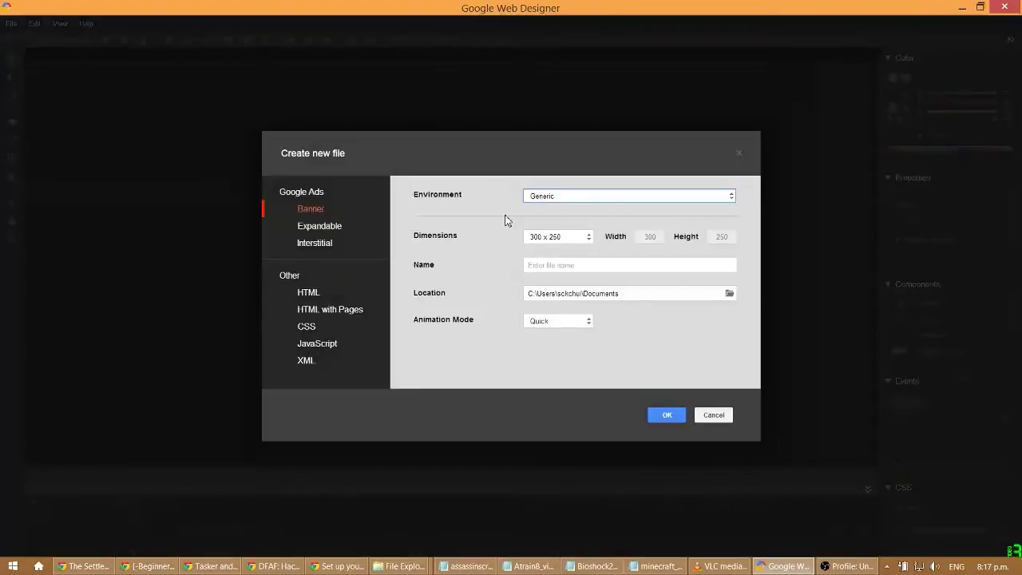
left_click(589, 238)
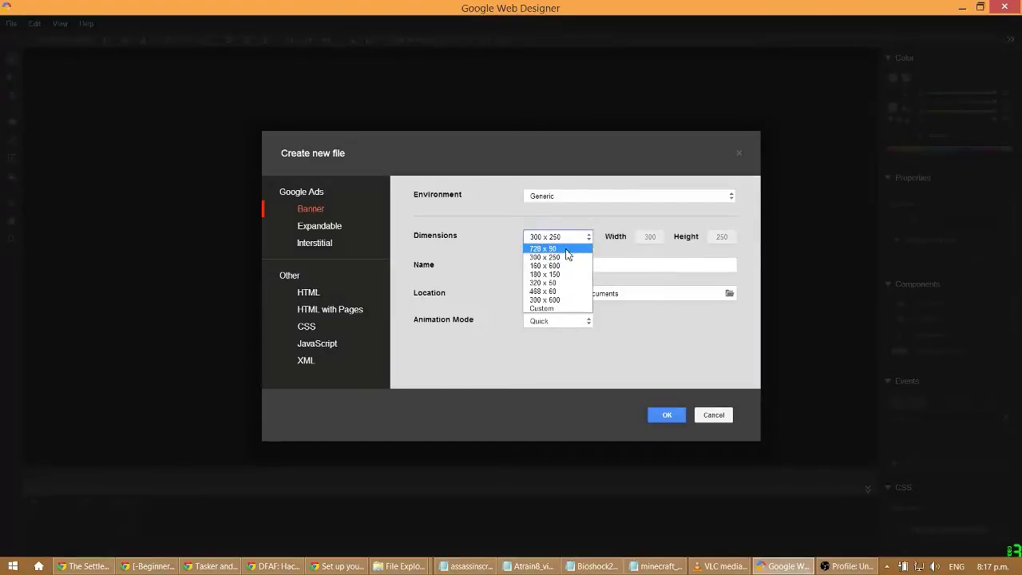
left_click(555, 314)
left_click(649, 237)
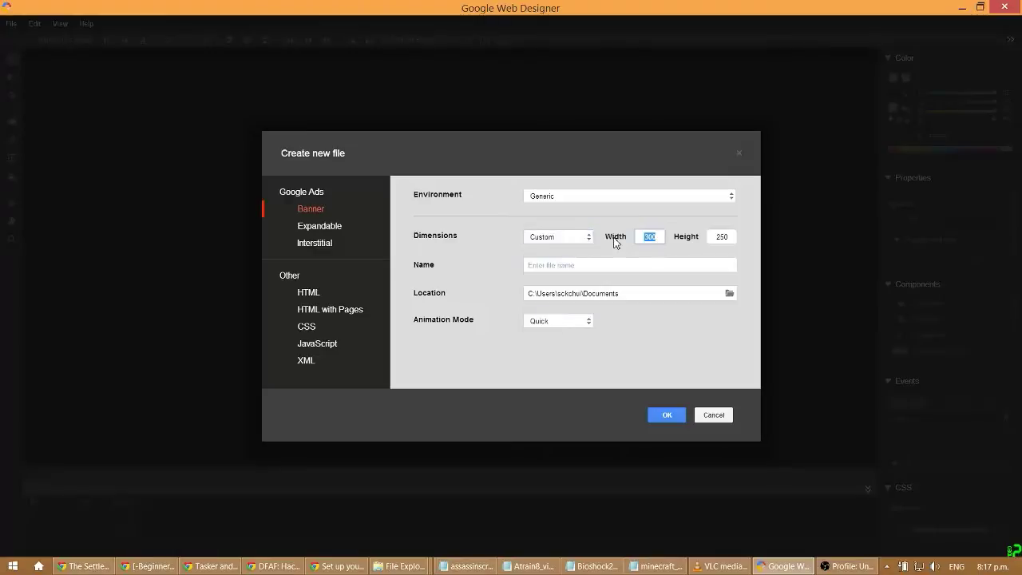
type("400")
left_click(733, 237)
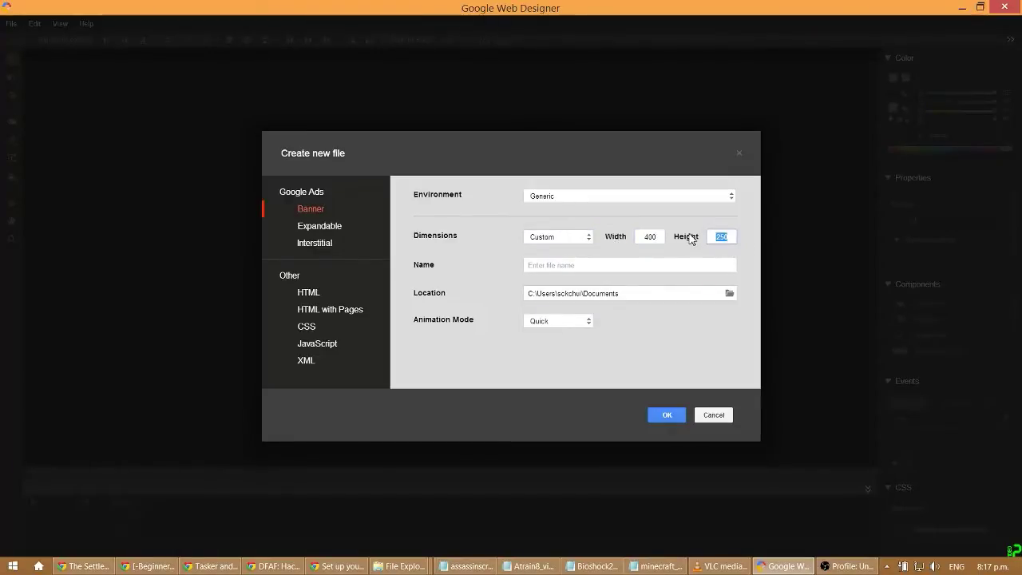
type("300")
Name the banner test001, set its location to Documents\googlewebdesigner, and choose the Advanced animation mode
left_click(648, 265)
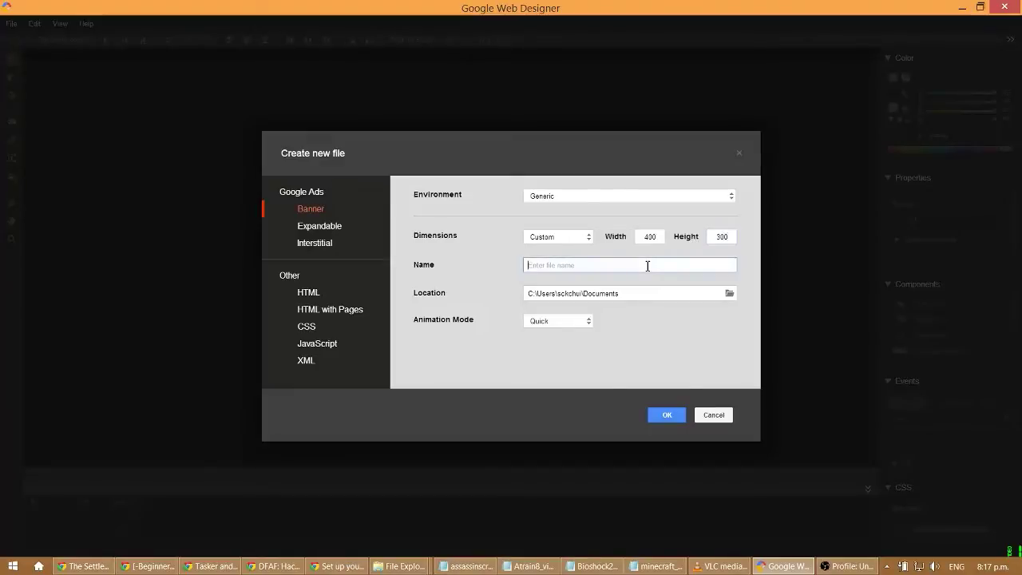
type("test001")
left_click(637, 293)
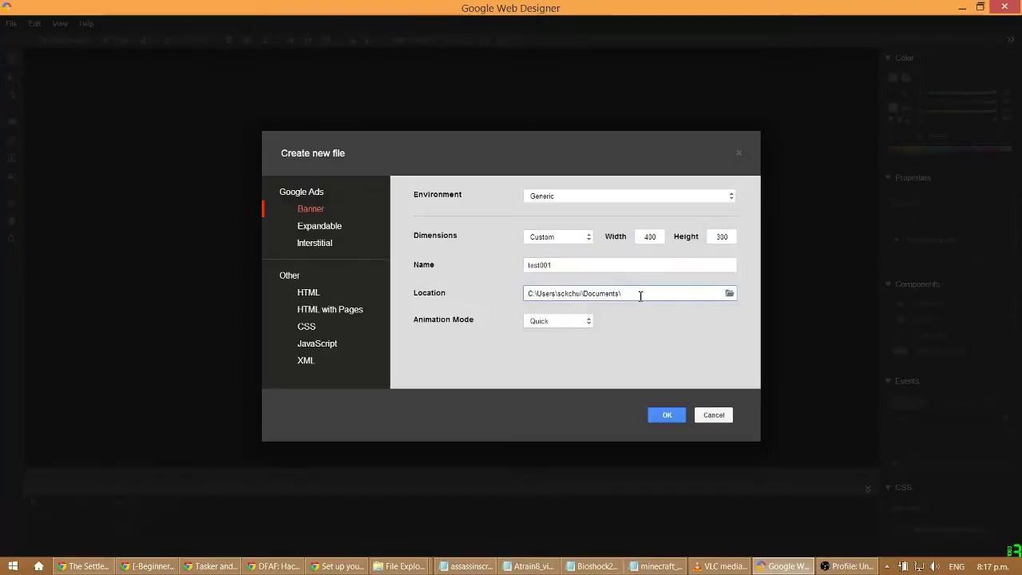
type("googlewebdesigner")
left_click(588, 324)
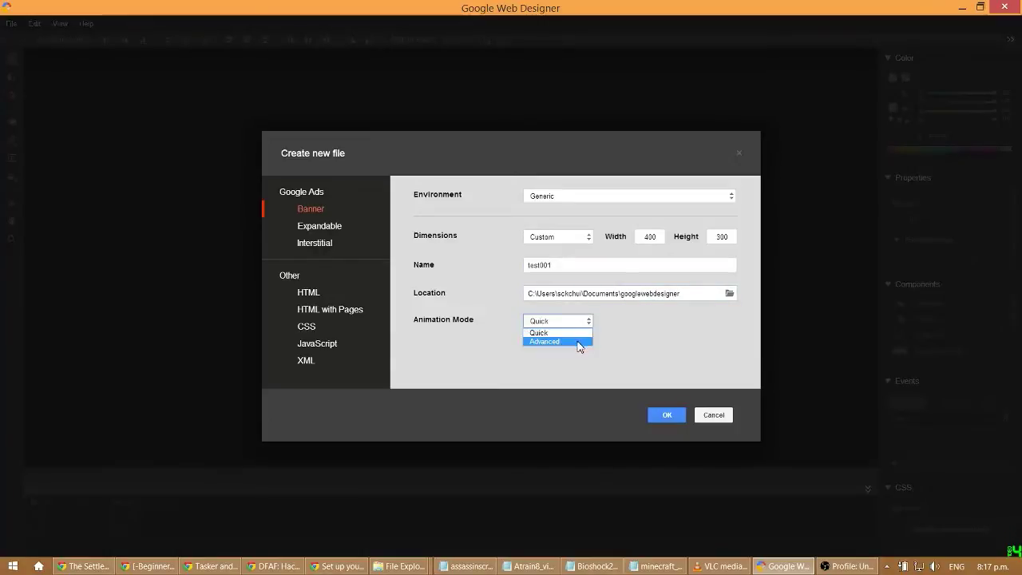
left_click(580, 342)
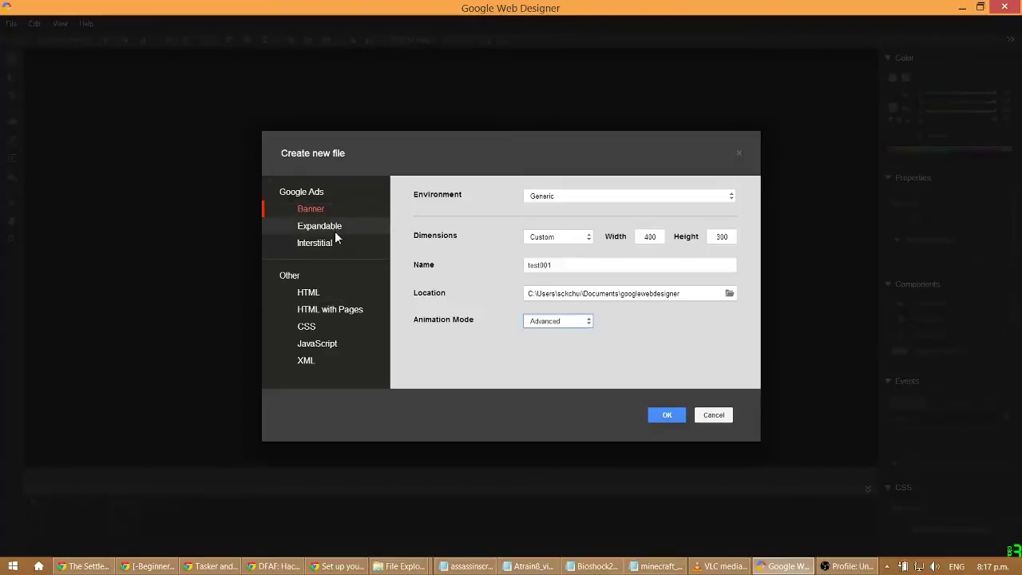
Examine the settings offered for the HTML, HTML with Pages, Banner, CSS, JavaScript and XML file types
left_click(329, 289)
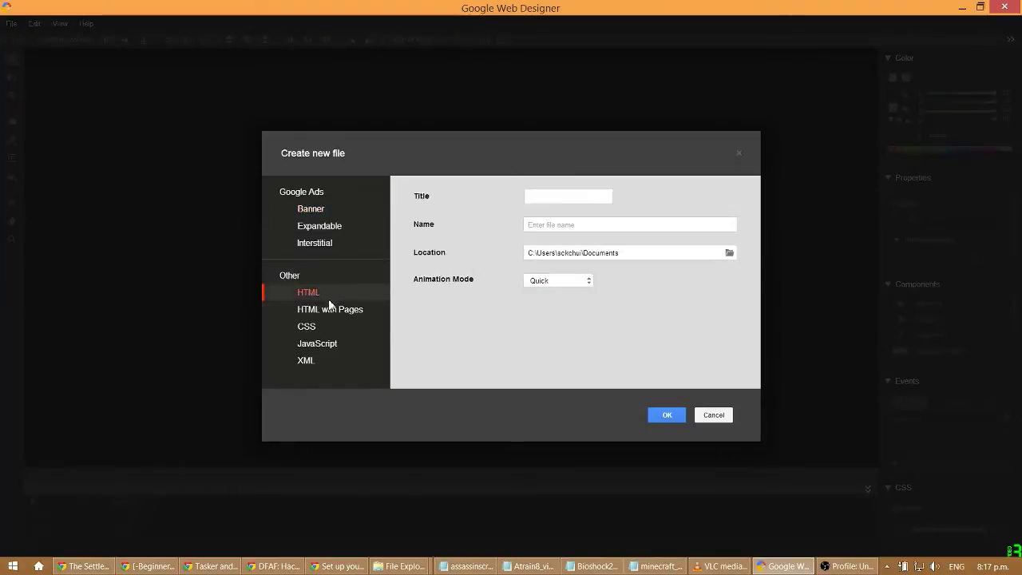
left_click(331, 310)
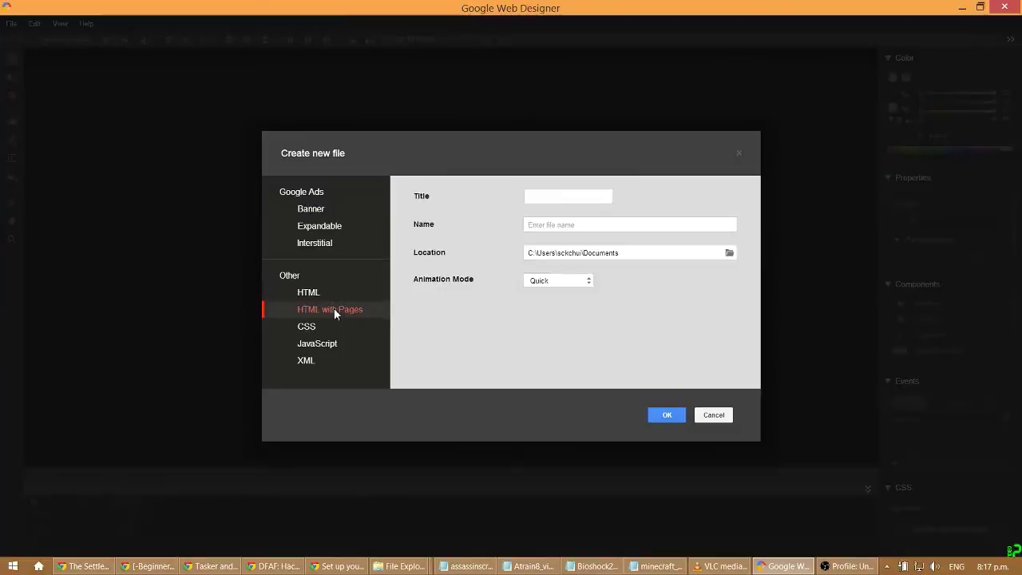
left_click(330, 295)
left_click(336, 212)
left_click(324, 308)
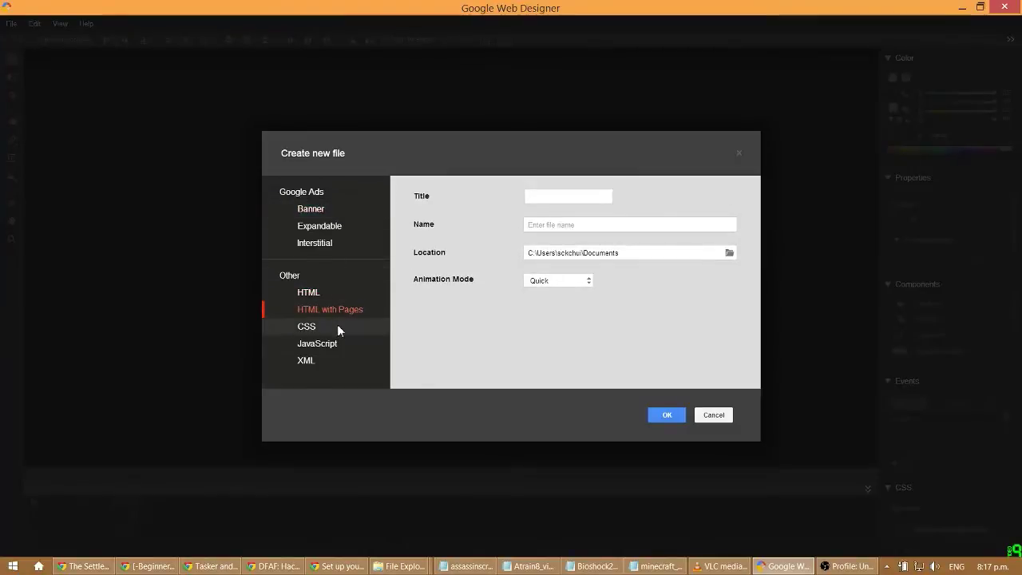
left_click(337, 324)
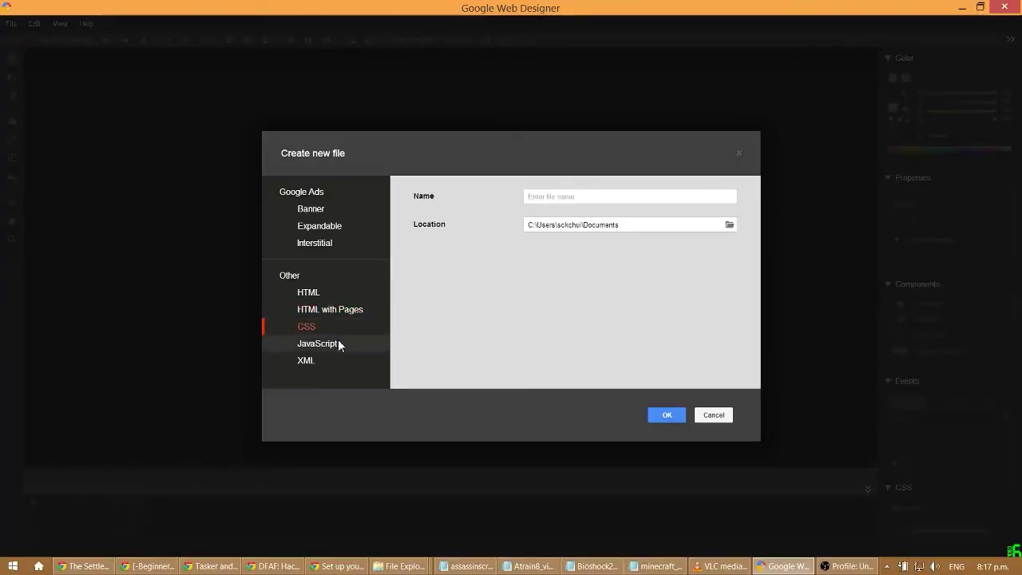
left_click(339, 344)
left_click(341, 361)
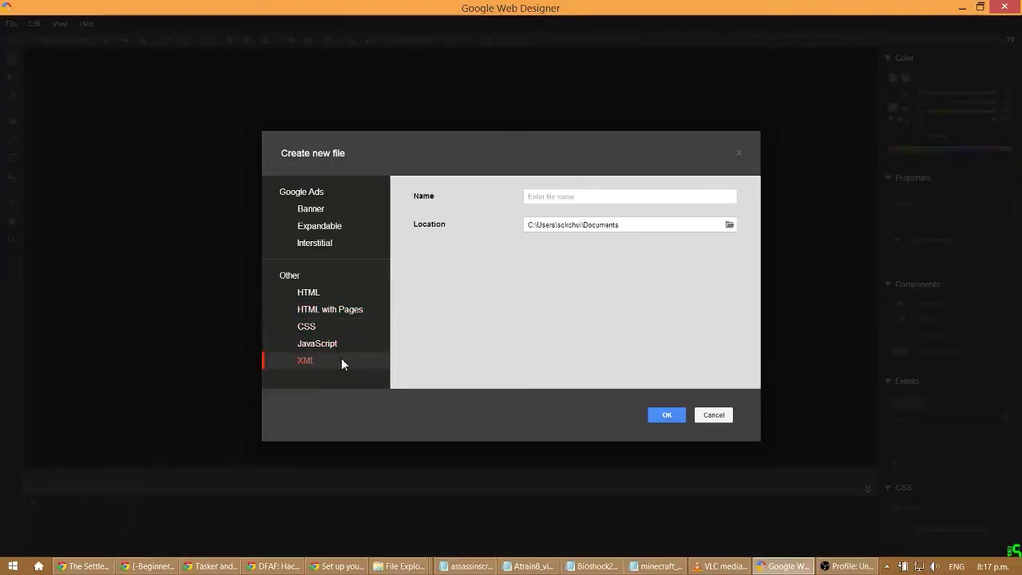
Choose HTML as the new file's type and enter test001 as both its name and title
left_click(330, 299)
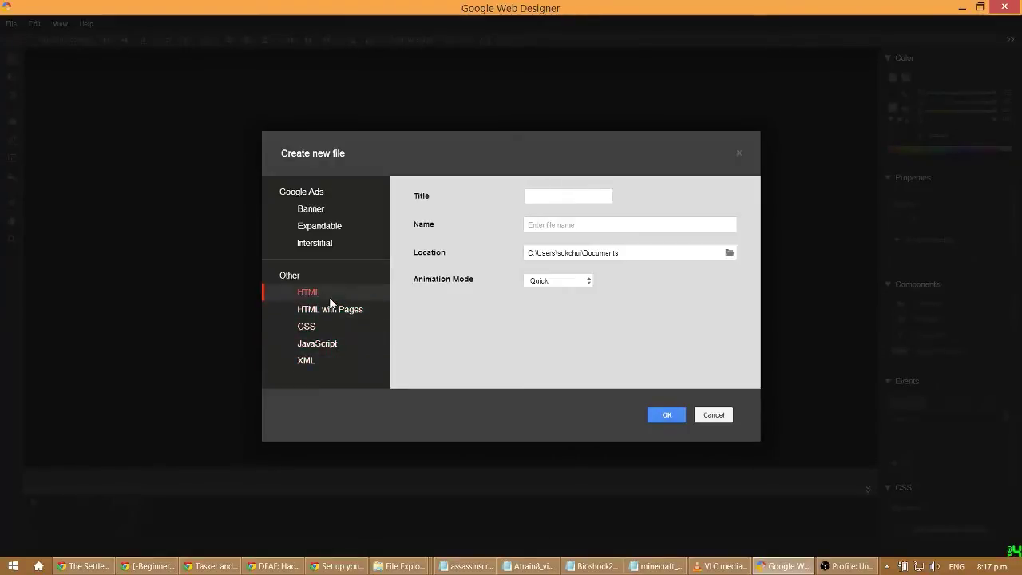
left_click(563, 199)
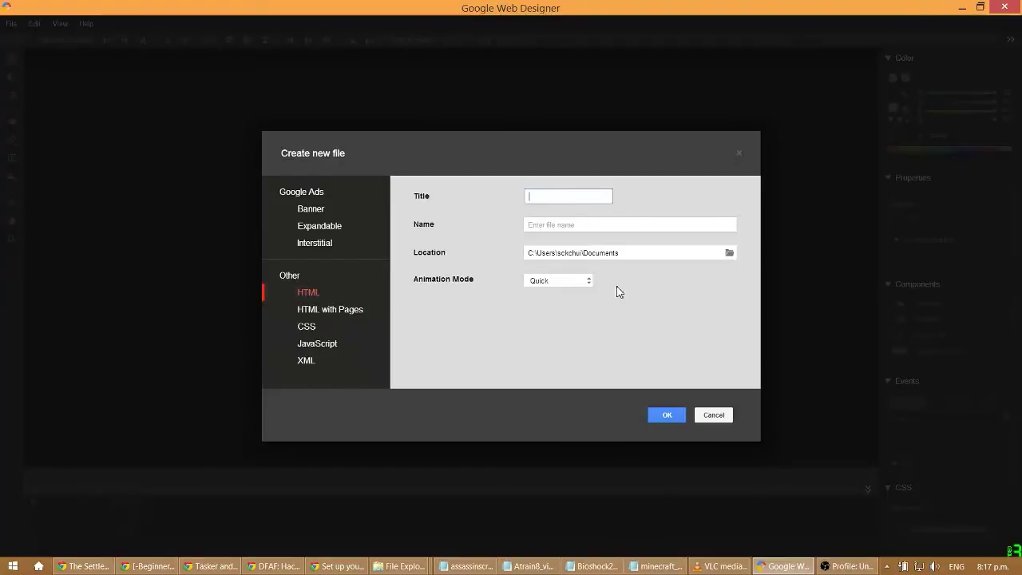
left_click(595, 226)
type("test001")
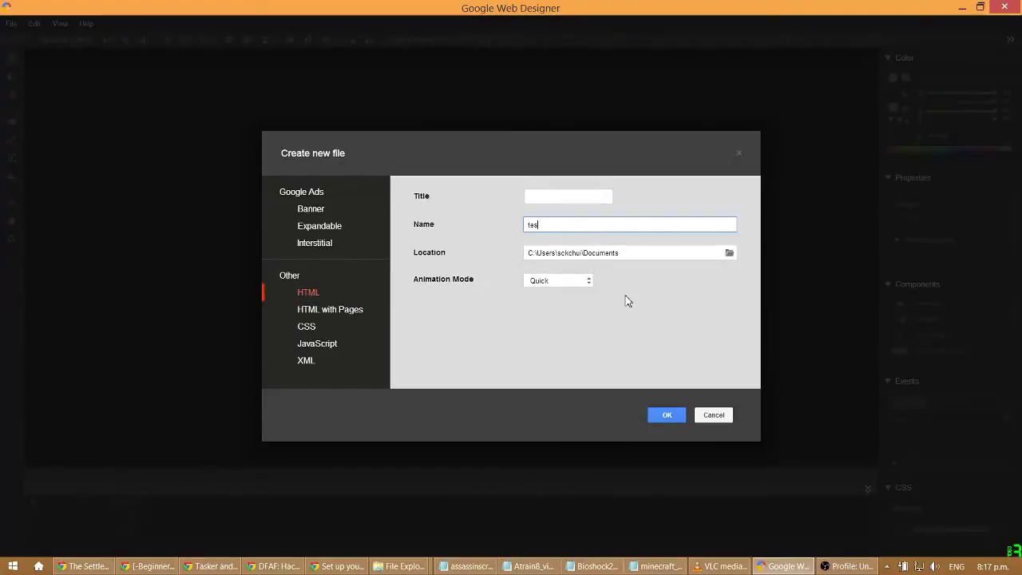
left_click(580, 198)
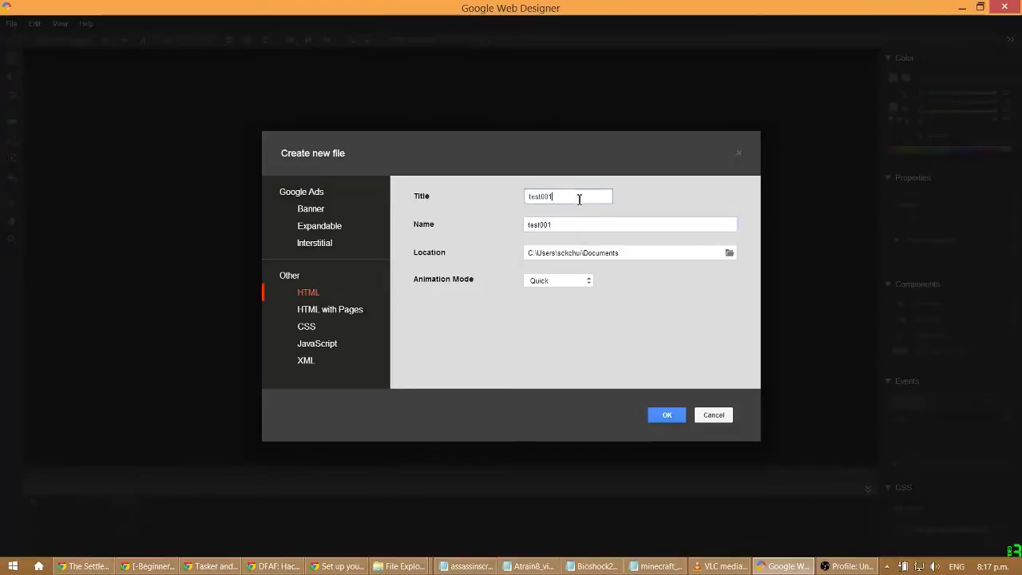
Set the HTML file's location to Documents\googlewebdesigner, choose the Advanced animation mode, and create the file
left_click(634, 253)
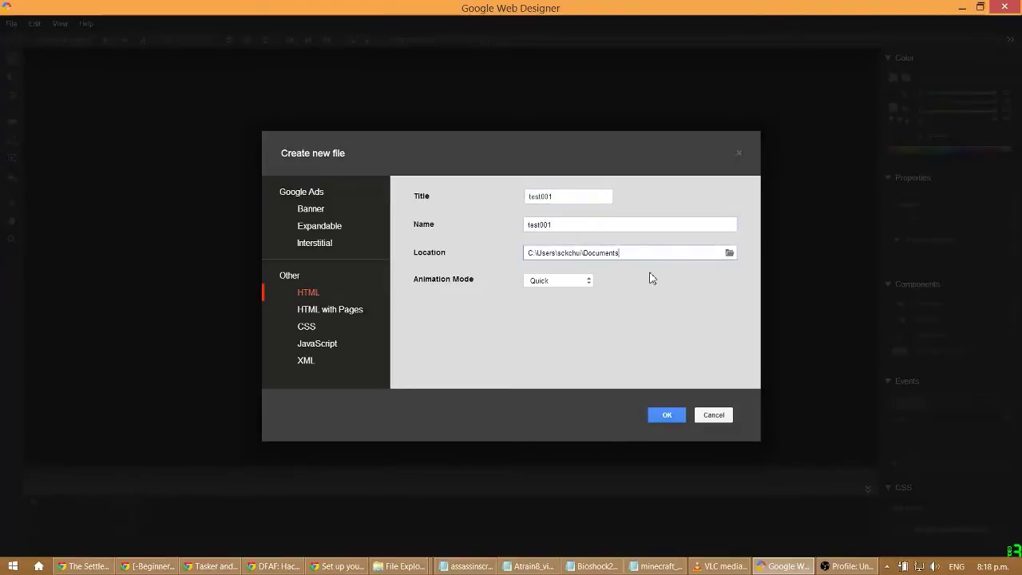
type("googleweb")
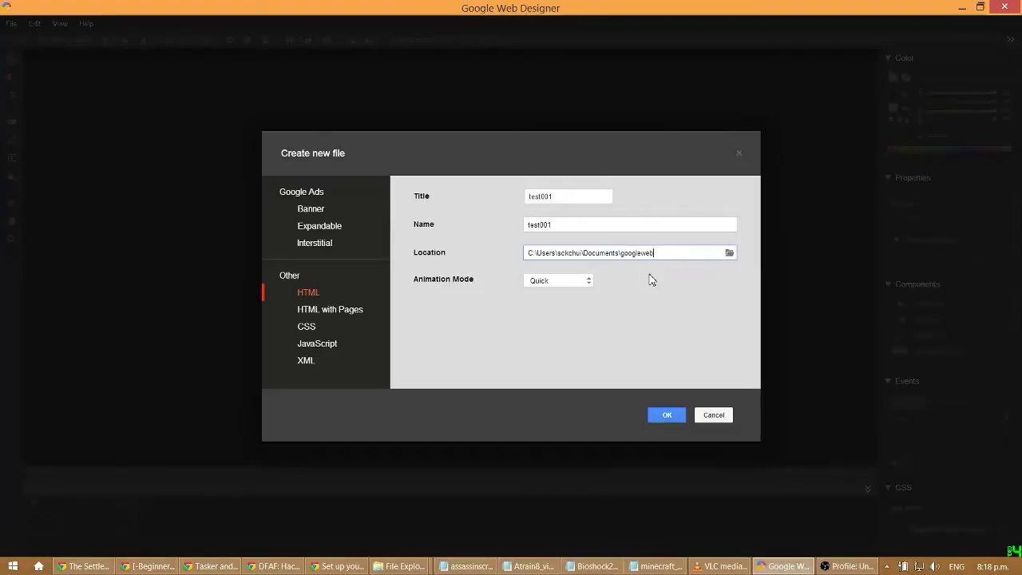
type("designer")
left_click(578, 282)
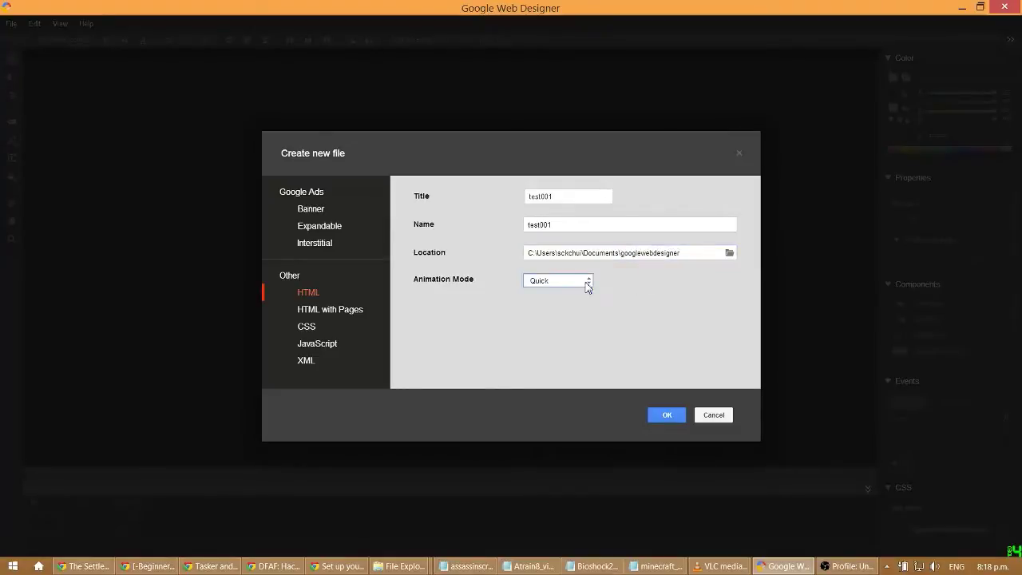
left_click(570, 305)
left_click(666, 416)
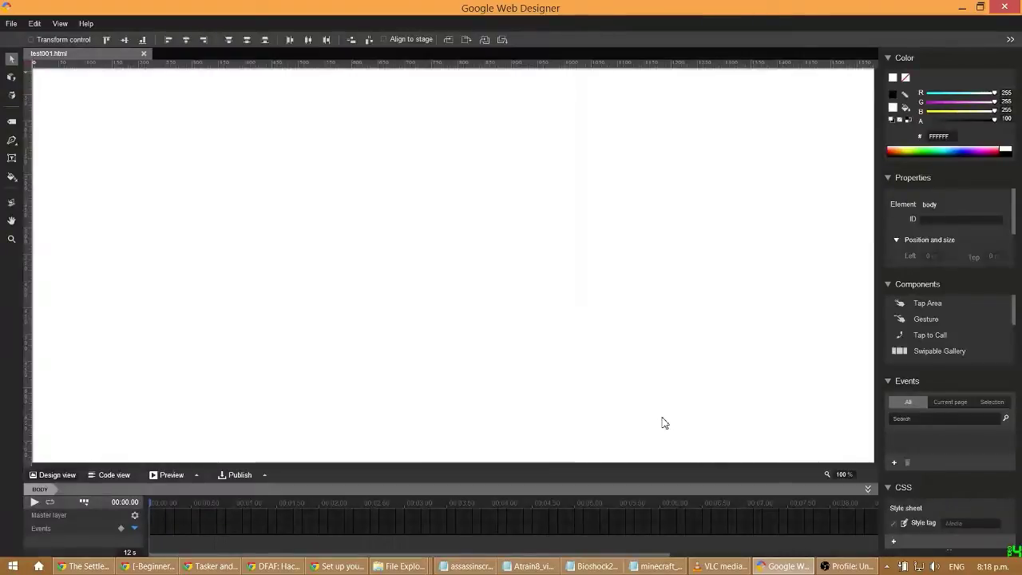
View the empty stage in Top view and Side view, and return it to Front view
left_click(60, 23)
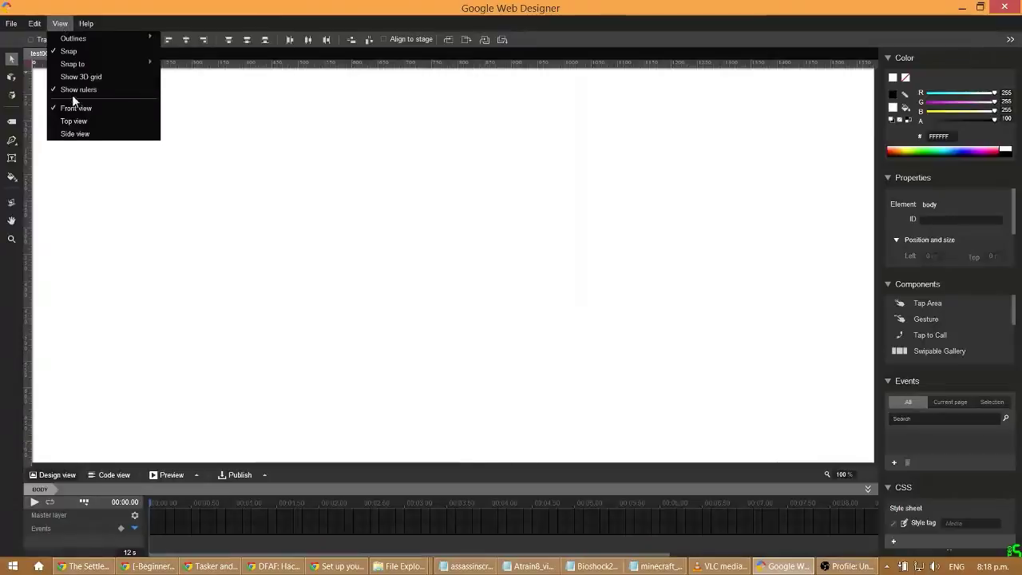
left_click(74, 120)
left_click(60, 23)
mouse_move(67, 67)
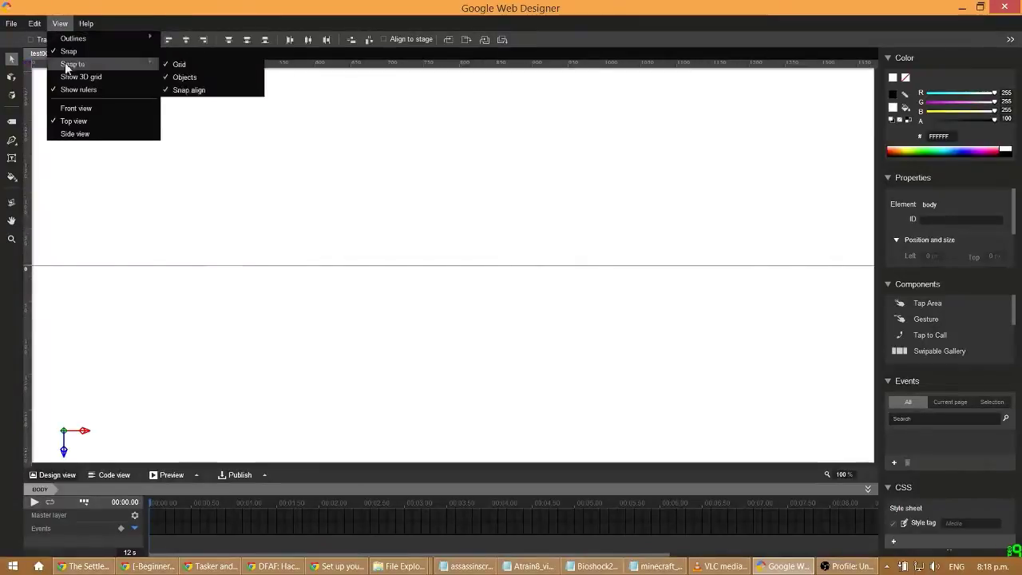
left_click(72, 133)
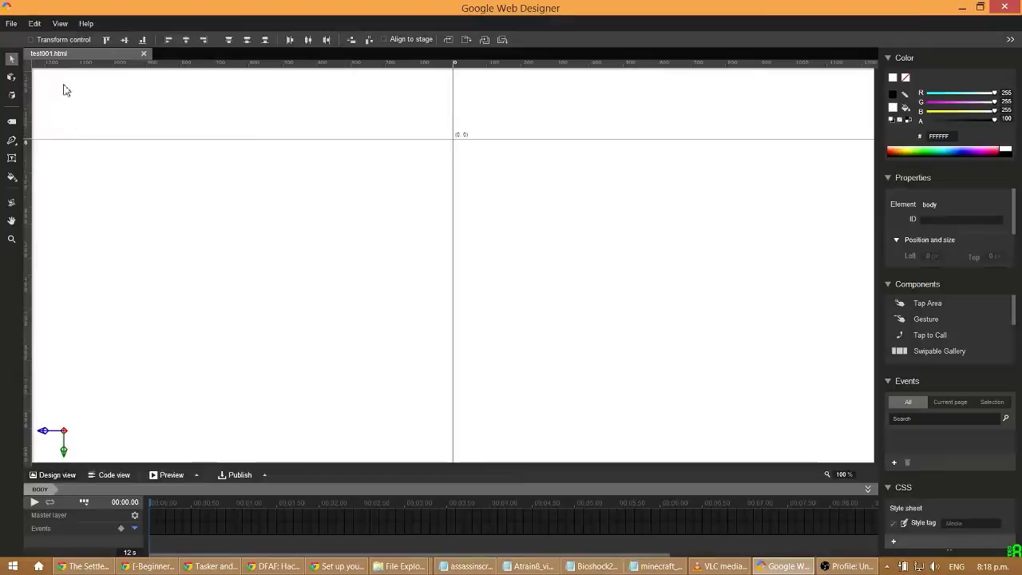
left_click(61, 23)
left_click(80, 108)
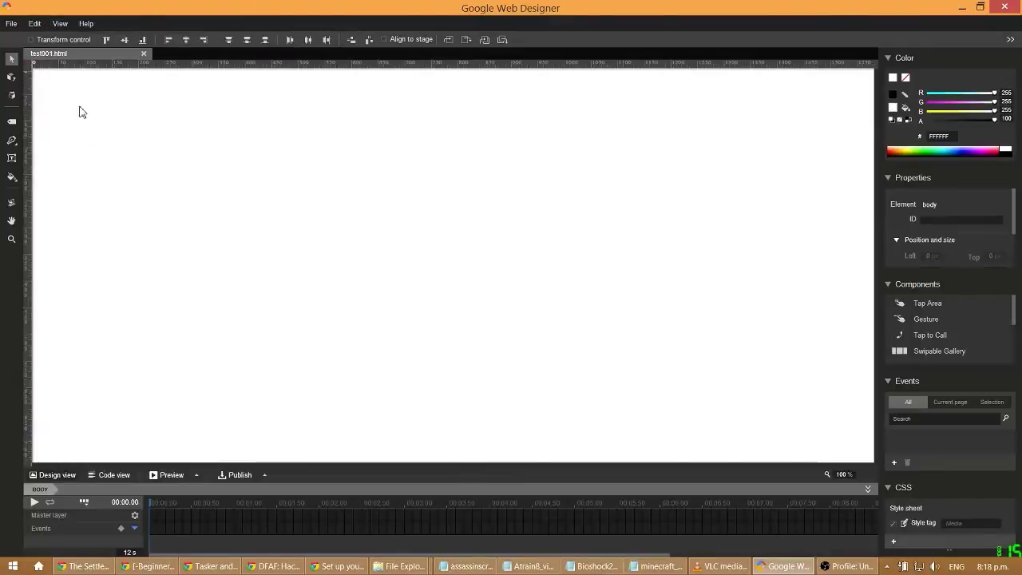
left_click(61, 23)
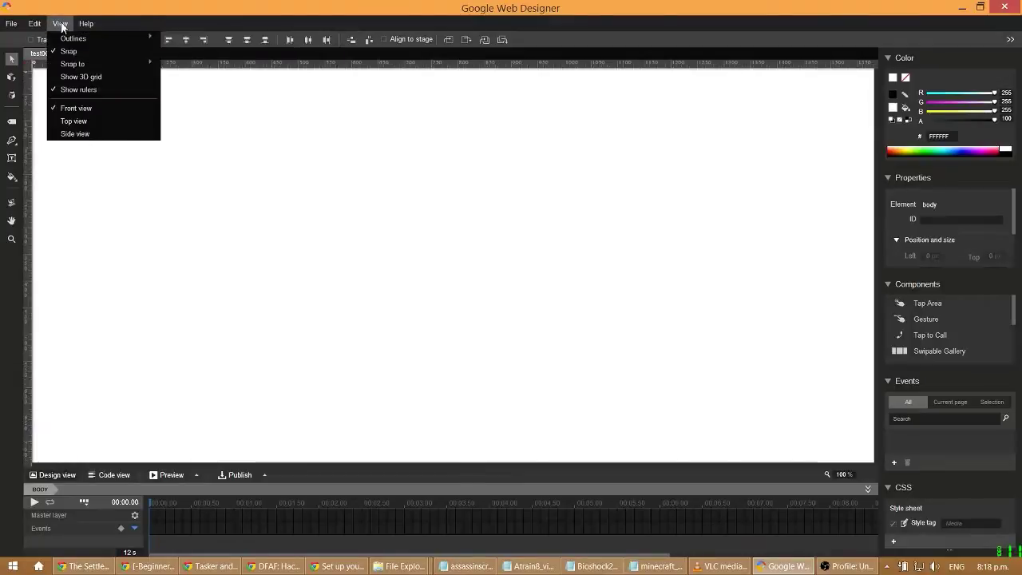
mouse_move(32, 25)
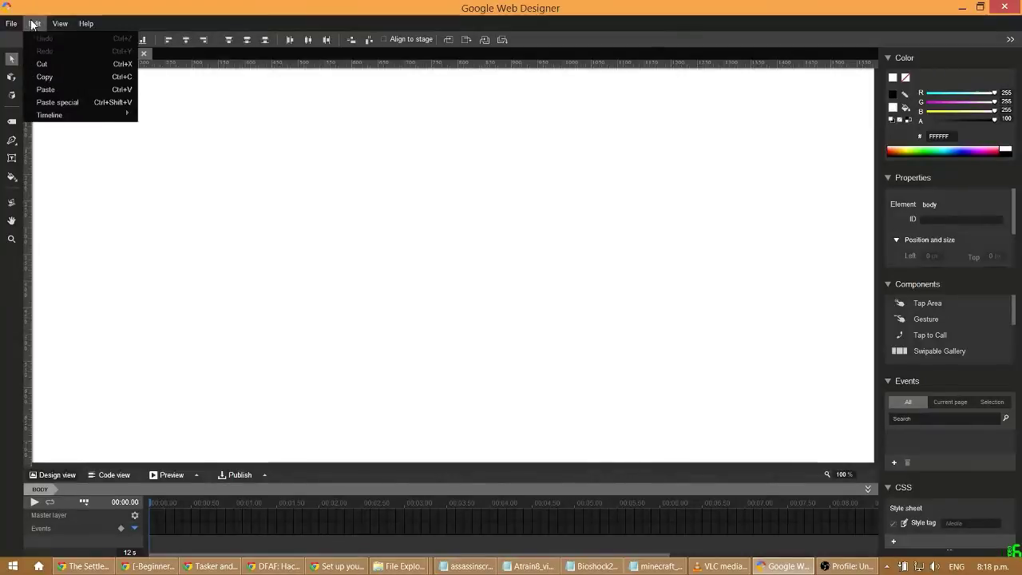
mouse_move(85, 24)
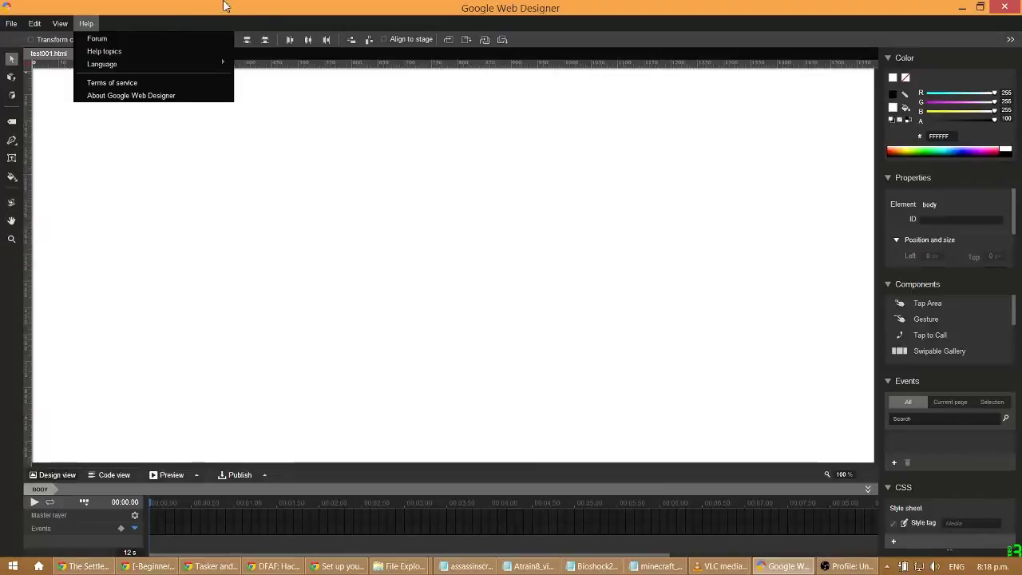
left_click(87, 23)
Switch to Chrome and read the Set up your environment help article on changing the view and outlines
left_click(341, 564)
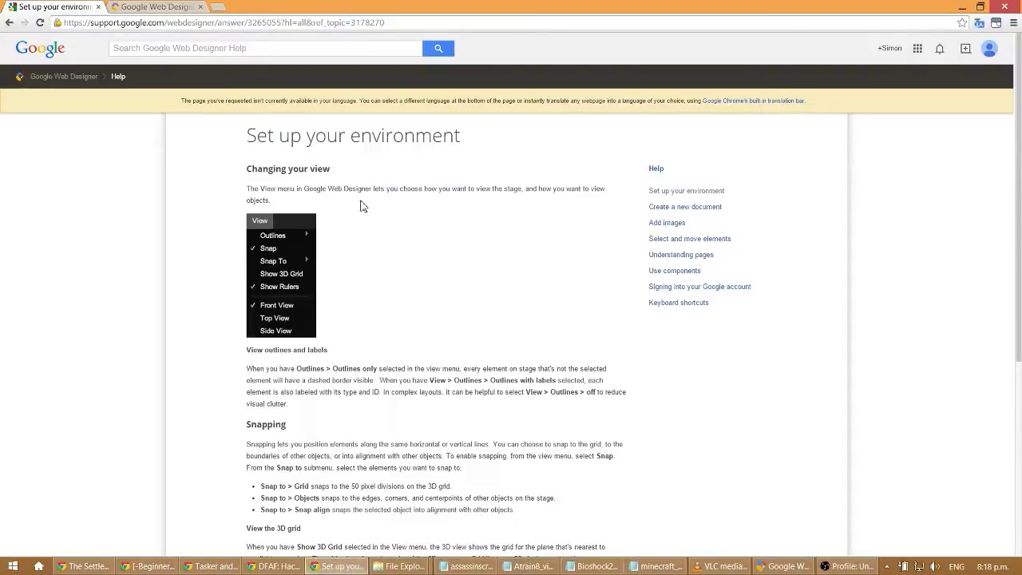
scroll(363, 334, "down", 3)
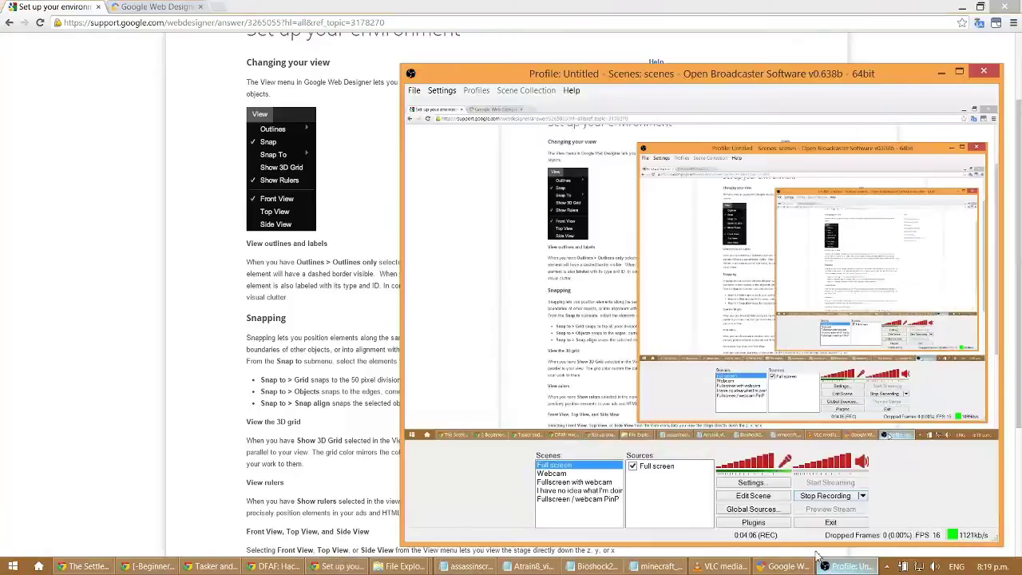
left_click(846, 566)
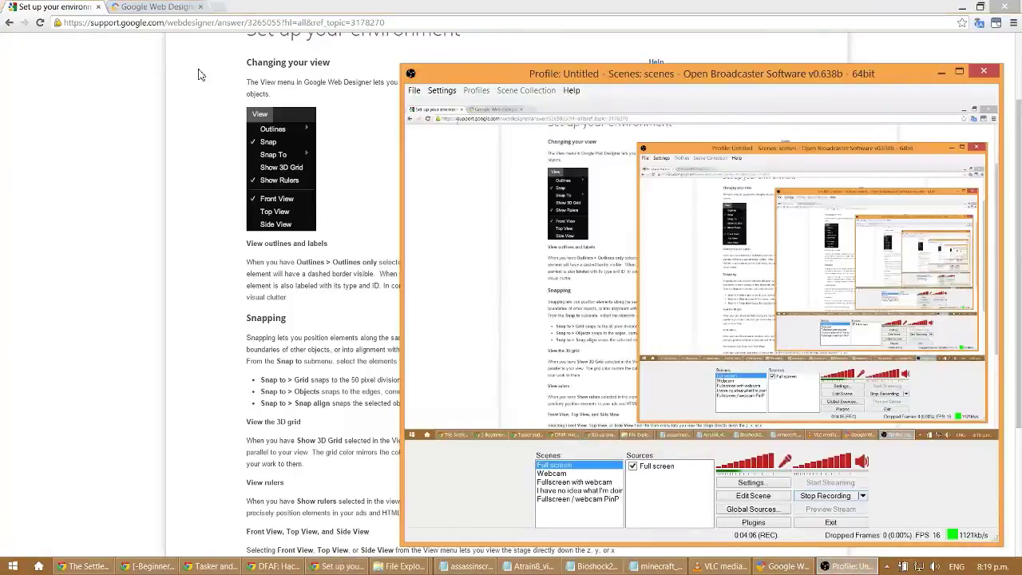
Switch back to Google Web Designer, try the outlines setting Off, and set it to Outlines only
left_click(787, 567)
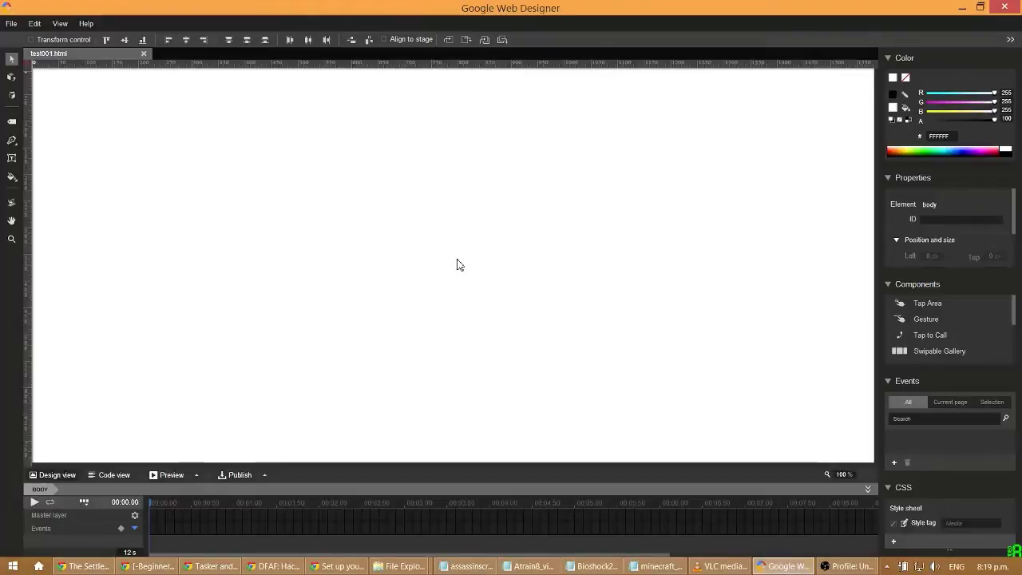
left_click(64, 24)
mouse_move(75, 44)
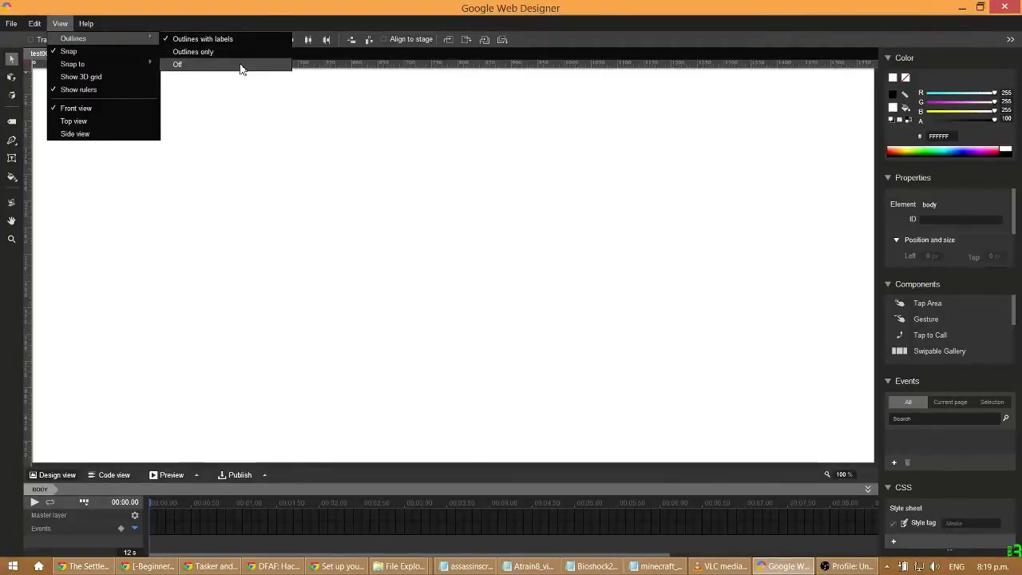
left_click(240, 65)
left_click(60, 23)
mouse_move(68, 42)
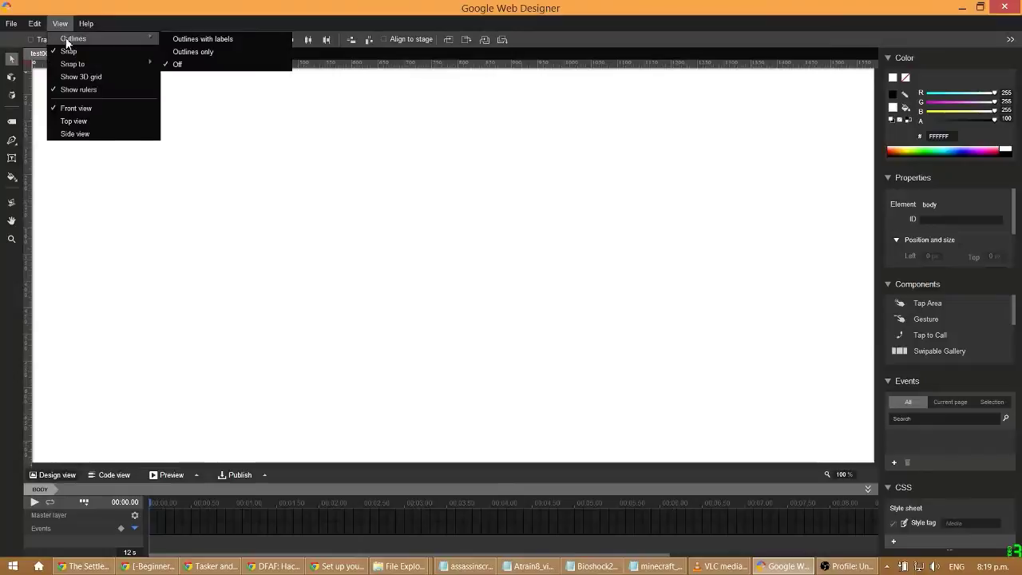
left_click(200, 52)
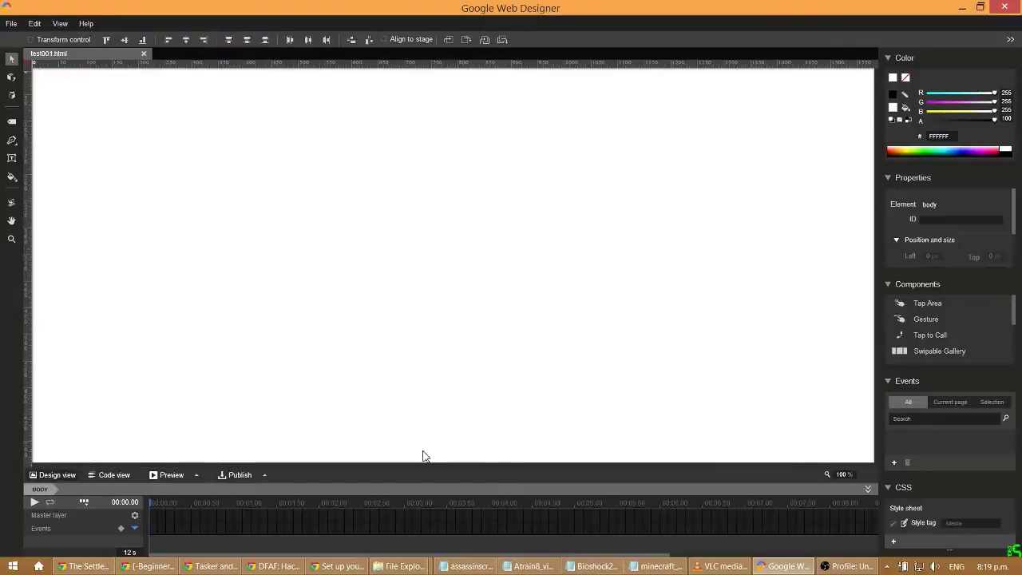
Switch to Chrome and read the help article's sections on snapping, the 3D grid, rulers and stage views
left_click(339, 567)
scroll(320, 321, "down", 1)
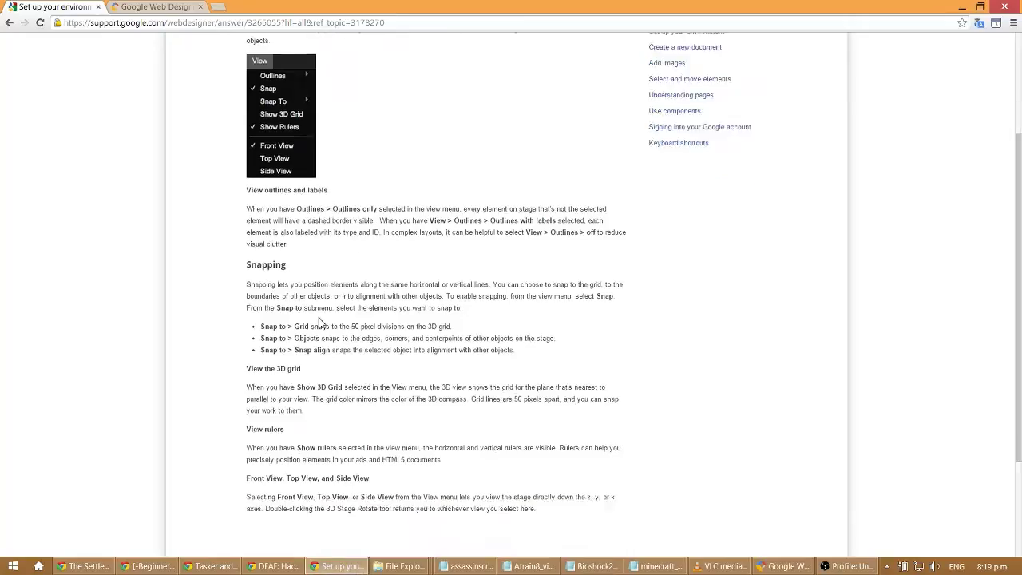
scroll(319, 322, "down", 1)
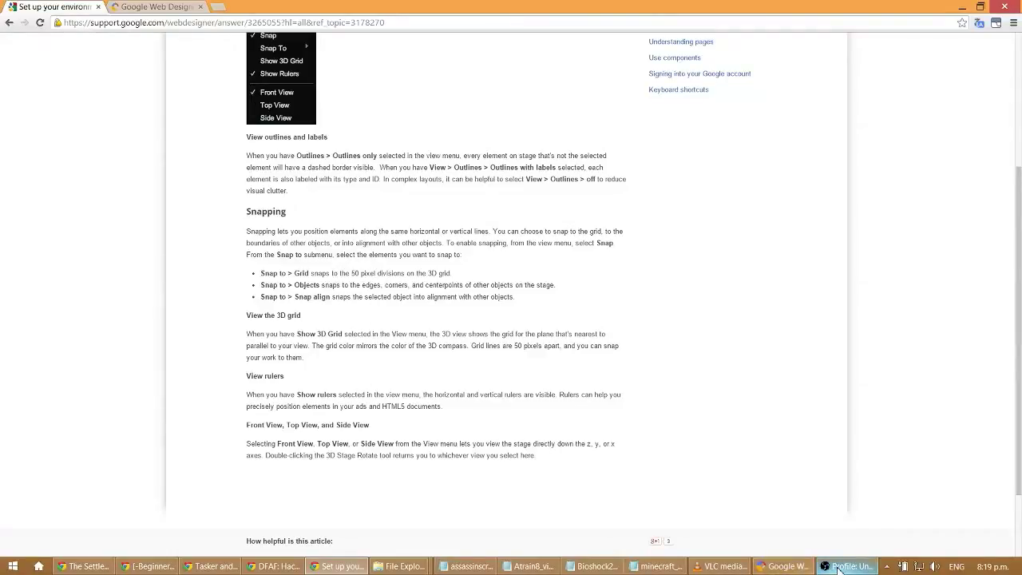
Show the 3D grid on the stage in Google Web Designer, and toggle Transform control on and off
left_click(787, 566)
left_click(60, 23)
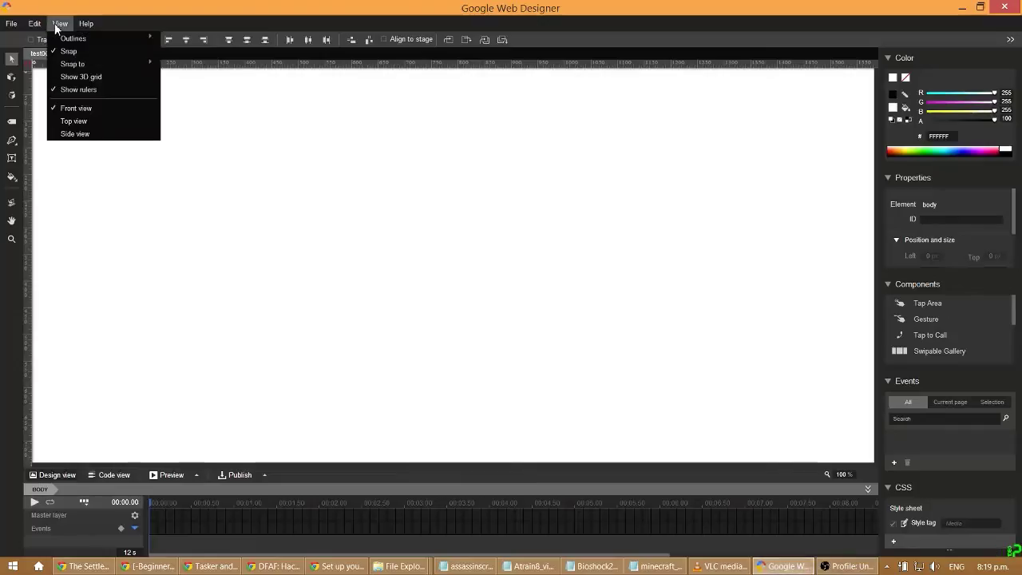
left_click(76, 76)
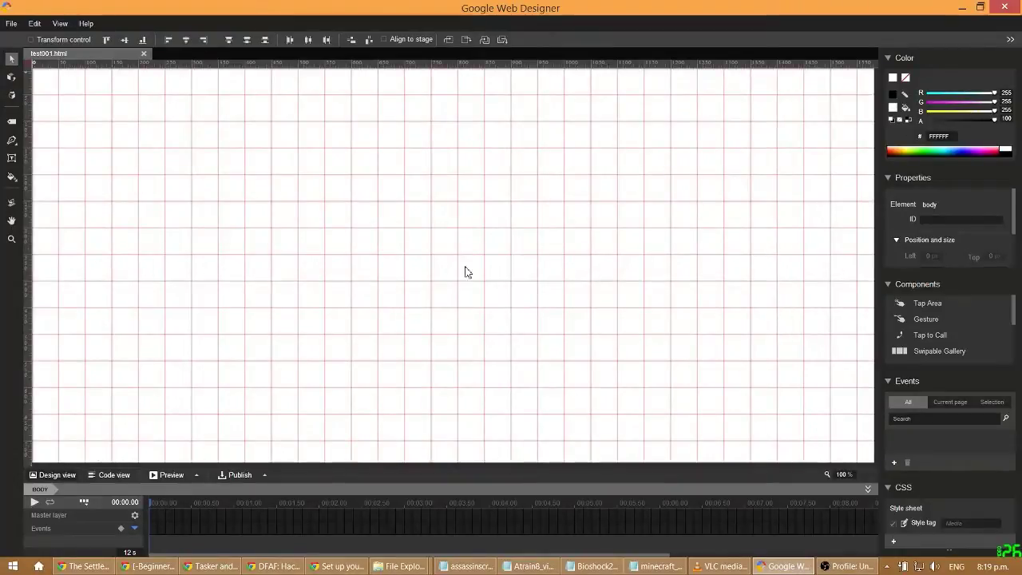
left_click_drag(453, 225, 486, 297)
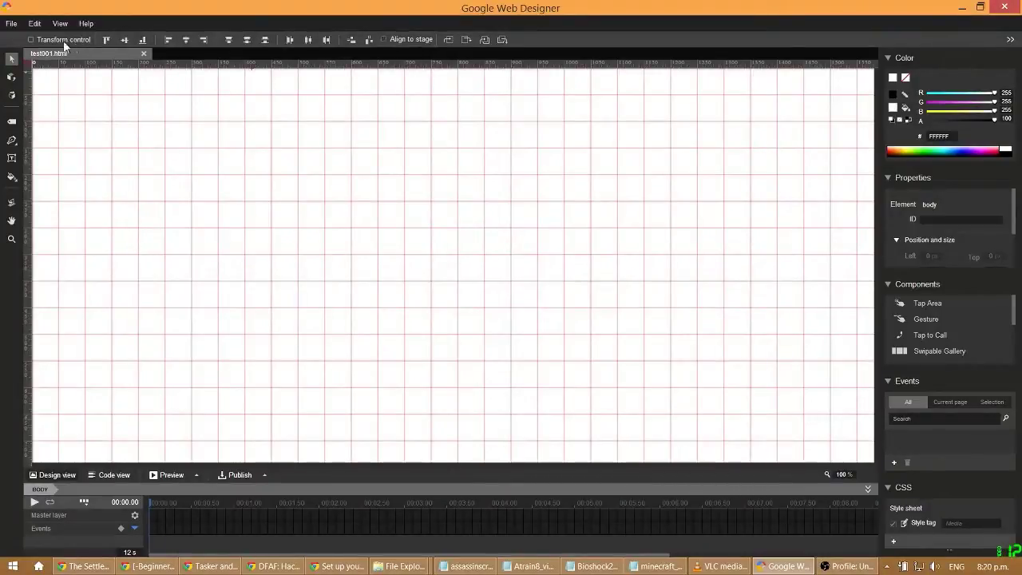
left_click(32, 40)
left_click(32, 40)
Switch to Chrome and open the Create a new document topic from the help article's list of topics
left_click(765, 566)
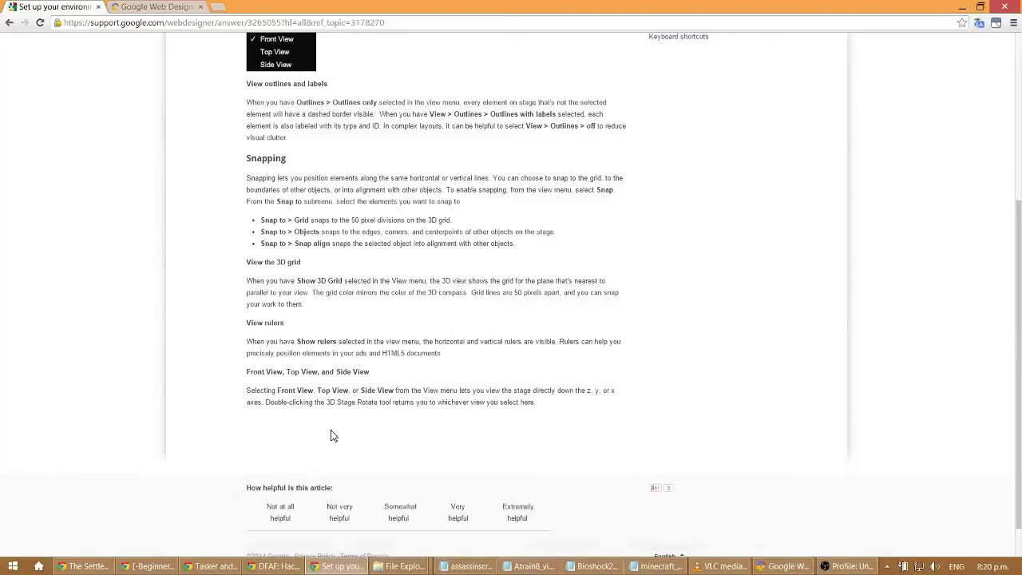
scroll(334, 435, "up", 3)
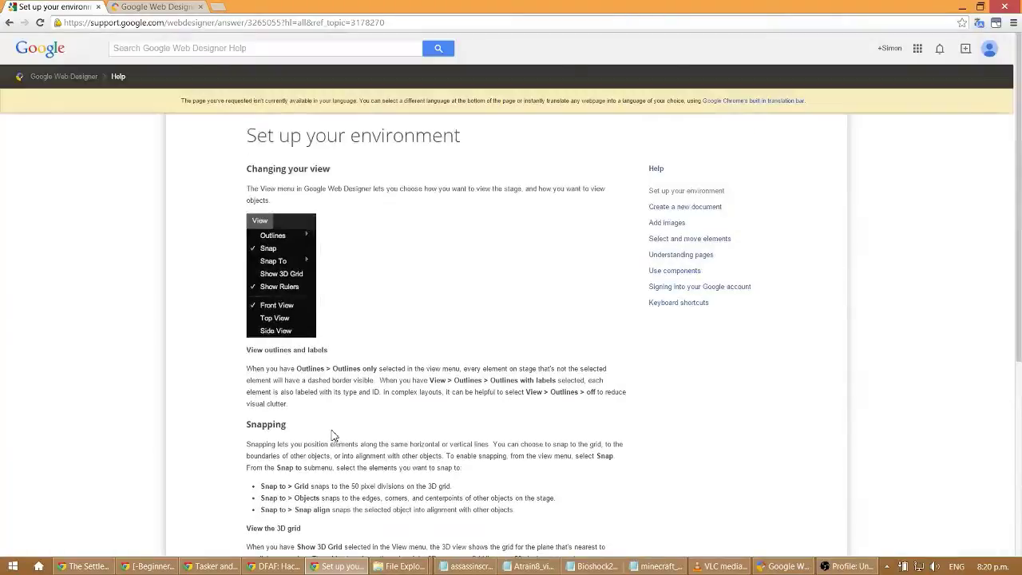
left_click(696, 212)
left_click(847, 567)
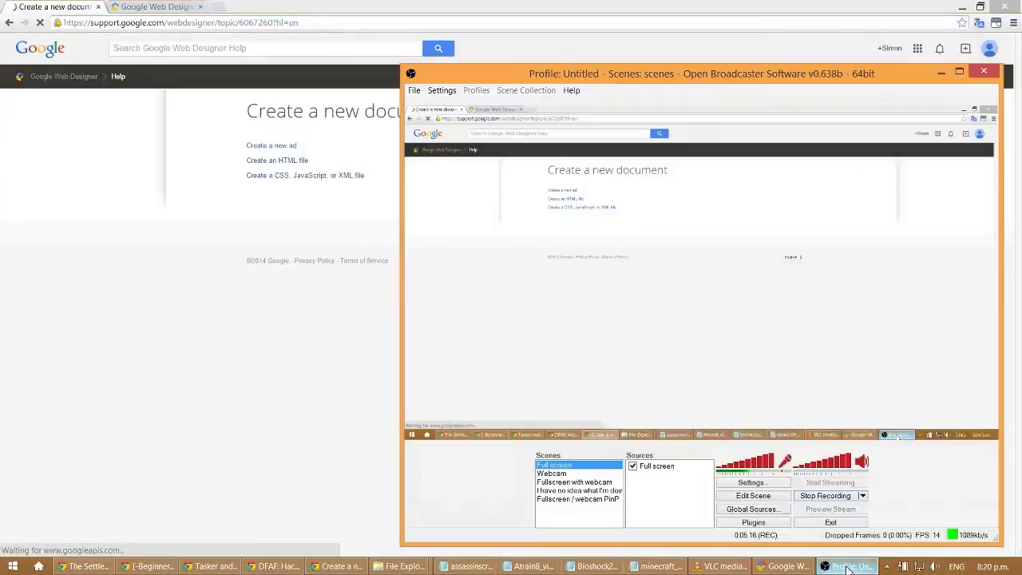
left_click(846, 567)
Switch back to Google Web Designer and examine the view options and the browsers offered for previewing the page
left_click(784, 567)
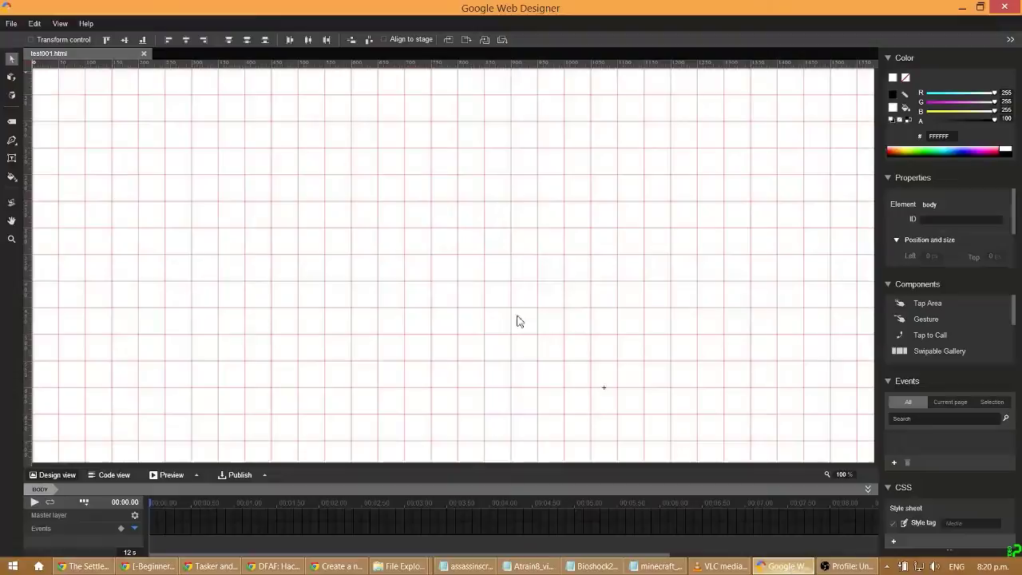
left_click(60, 23)
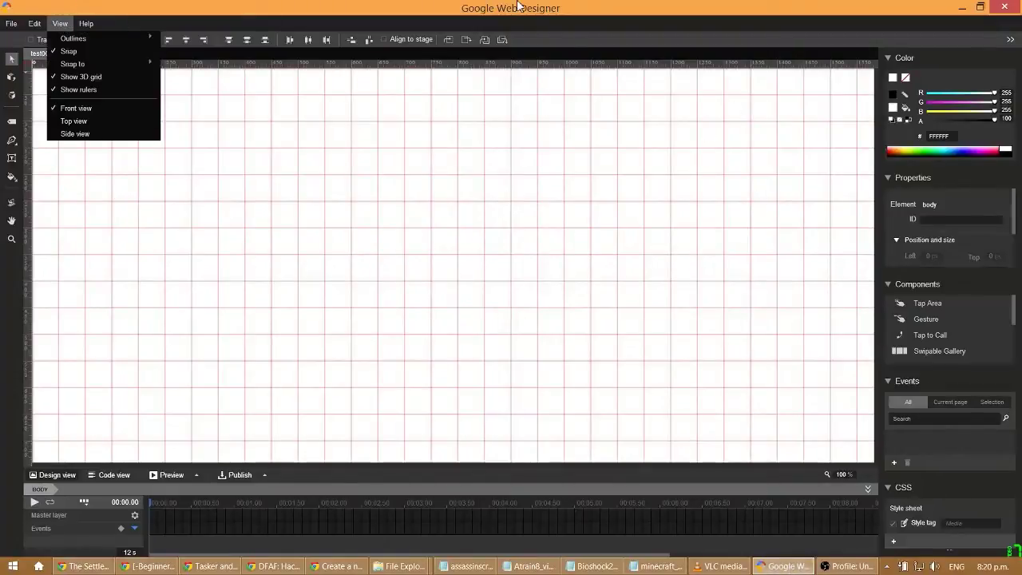
left_click(64, 24)
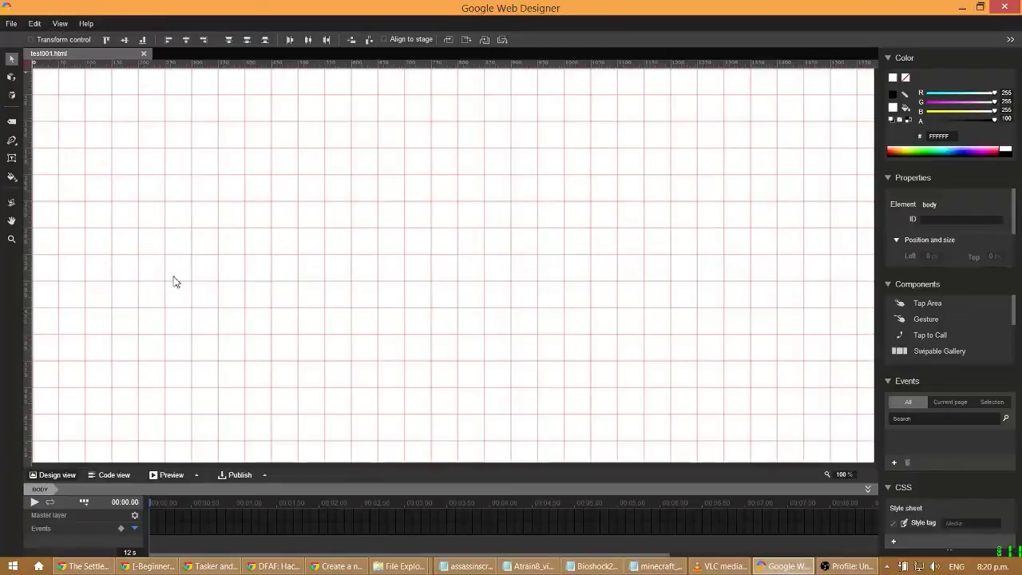
left_click(198, 476)
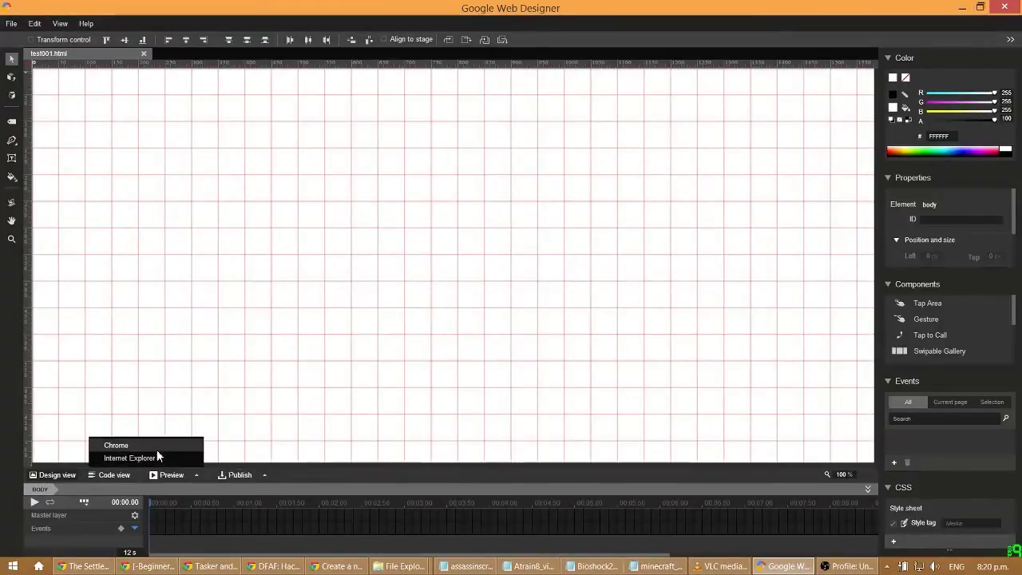
left_click(196, 479)
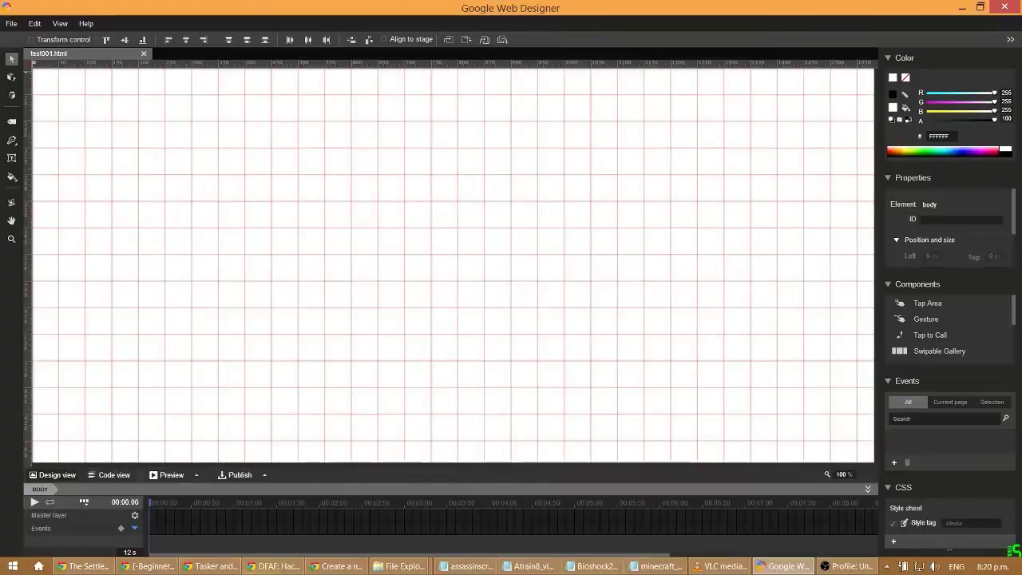
left_click(198, 476)
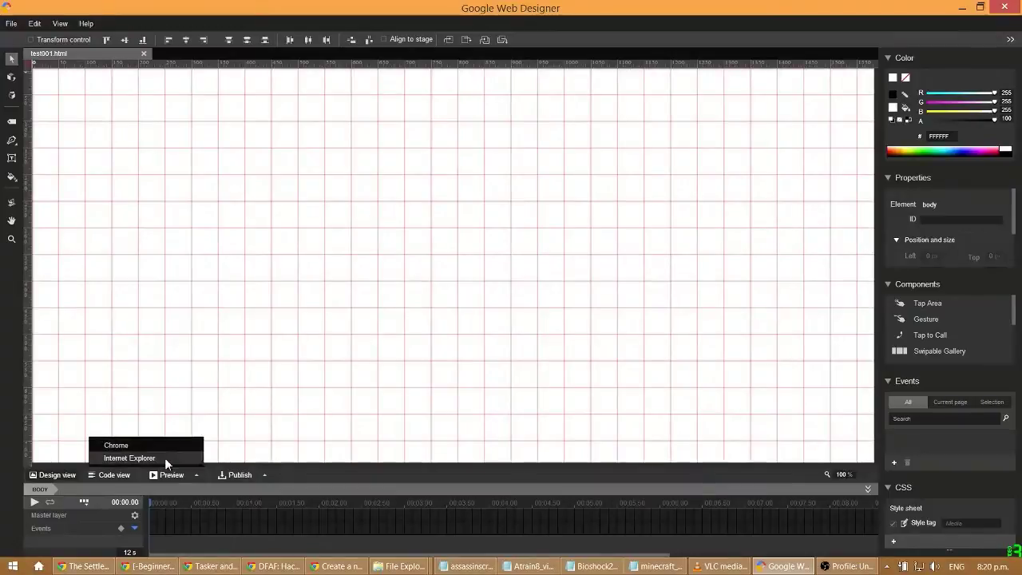
left_click(196, 479)
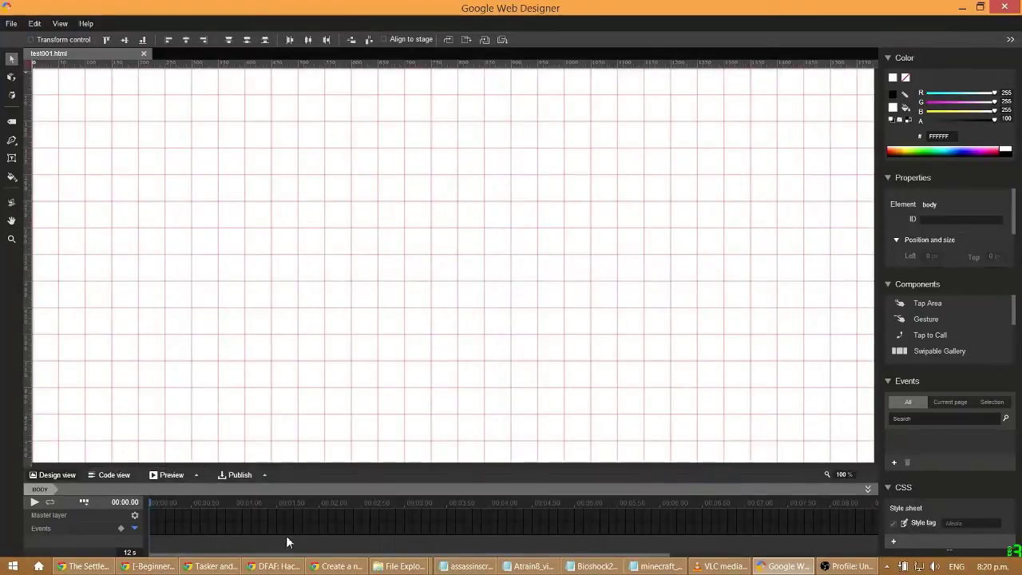
Switch to the Chrome window showing the Create a new document help topic
mouse_move(336, 567)
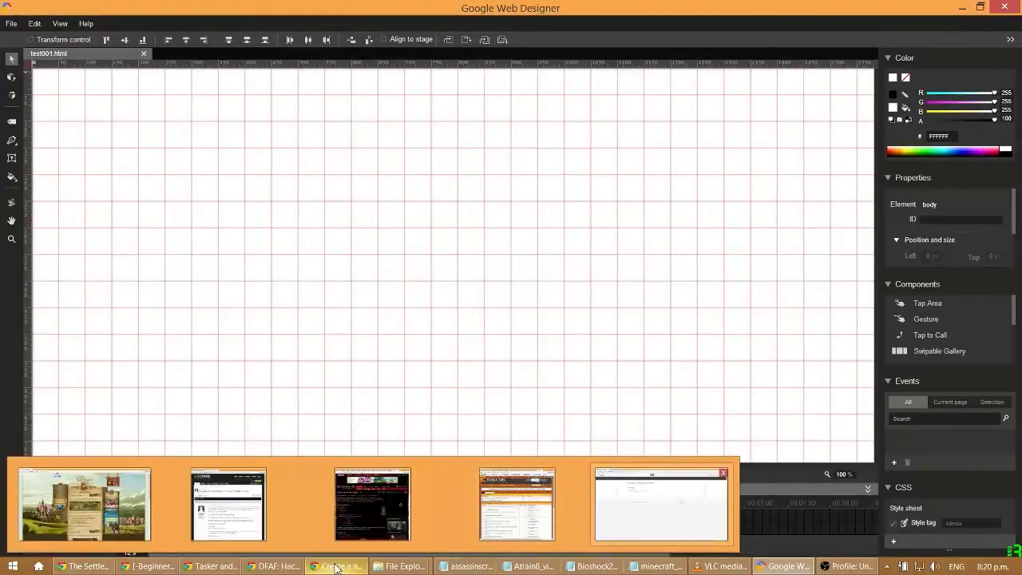
left_click(617, 524)
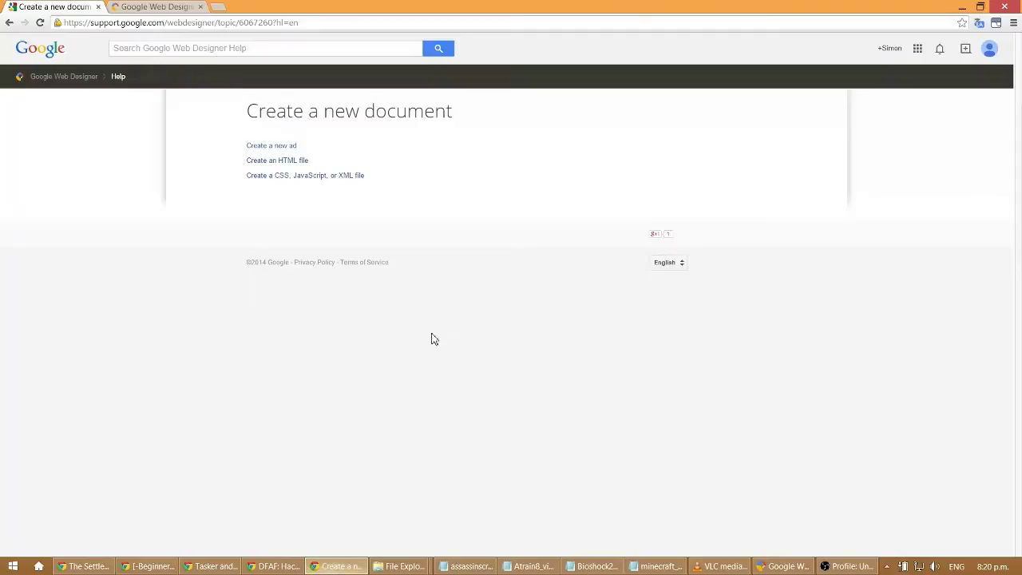
Open the Create an HTML file help topic and read its Create a new file page
left_click(302, 163)
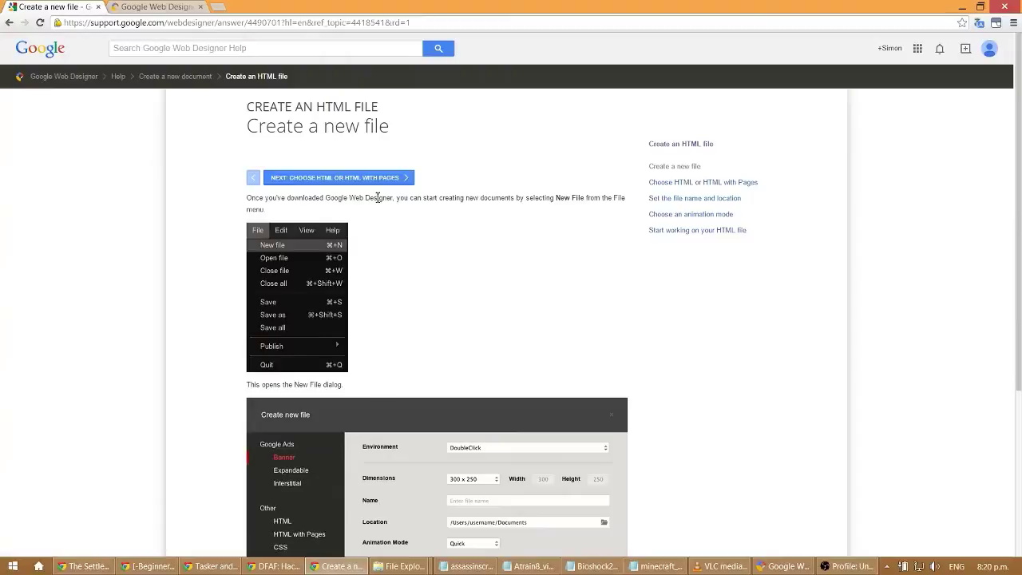
scroll(406, 272, "down", 3)
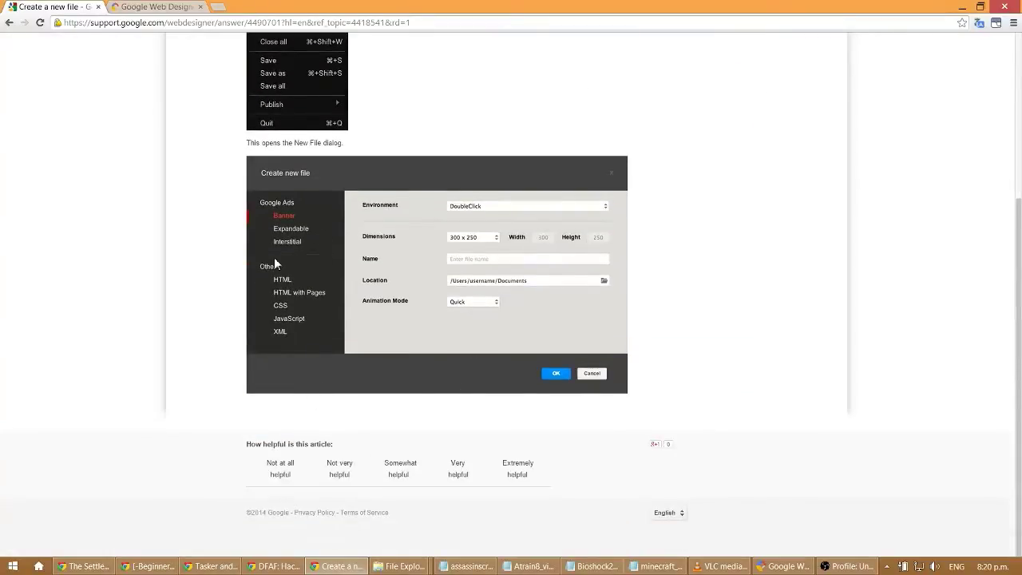
scroll(318, 271, "up", 3)
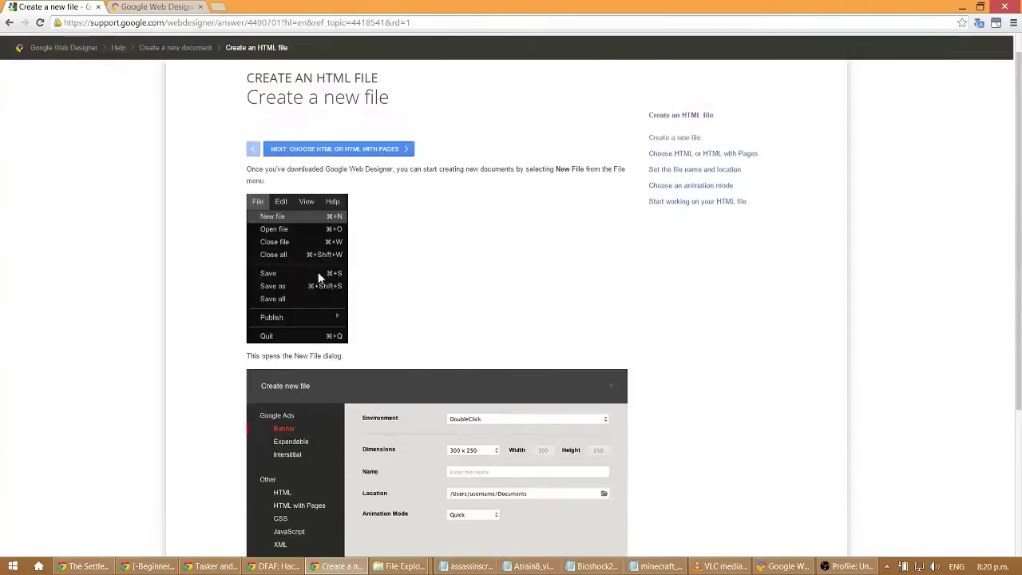
Read the Choose HTML or HTML with Pages help page and open its linked explanation of pages in a separate browser tab
left_click(707, 154)
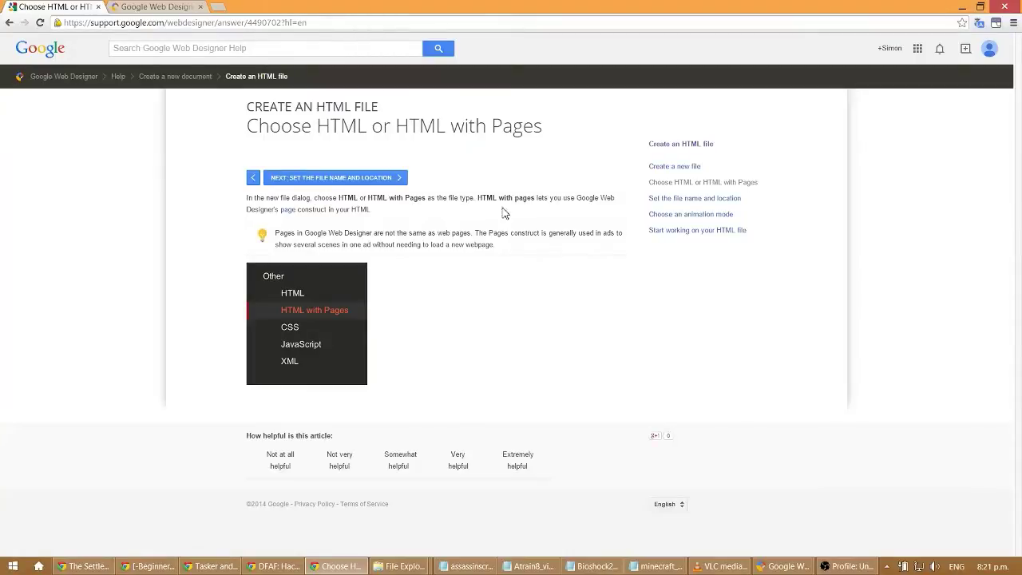
middle_click(287, 209)
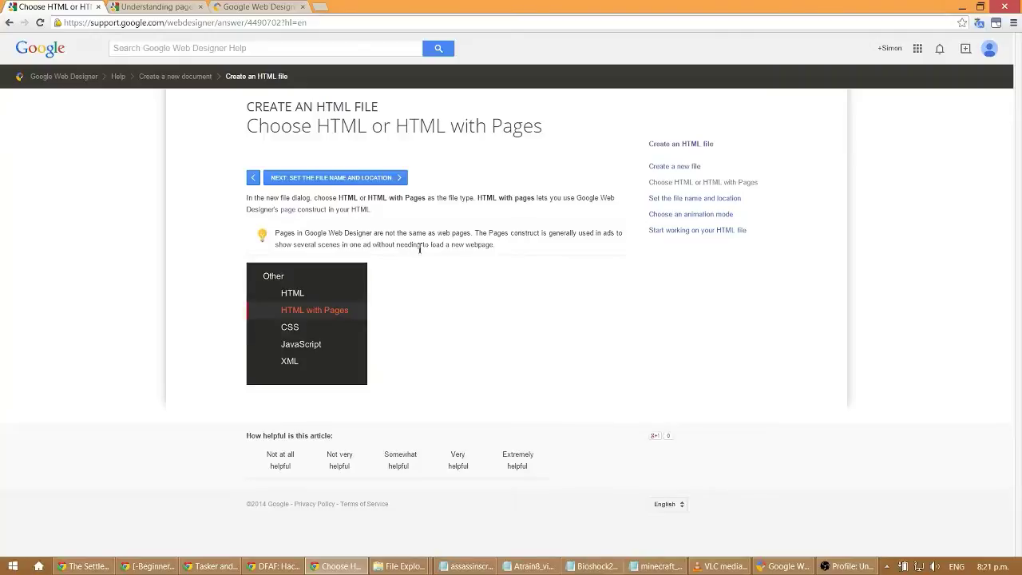
left_click(154, 6)
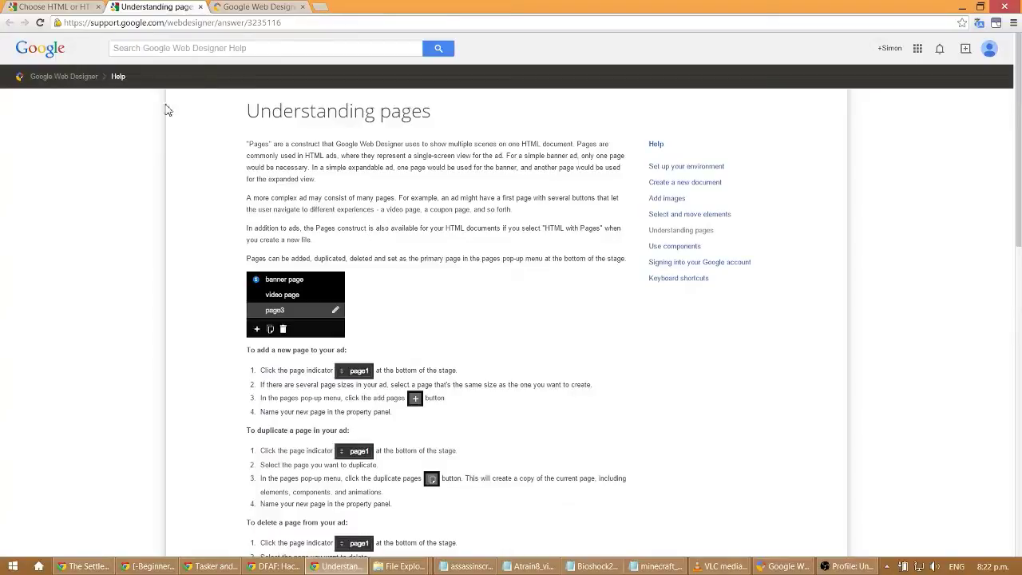
Switch to Google Web Designer, close test001.html, and create an HTML with Pages file with test002 as both title and name
left_click(786, 566)
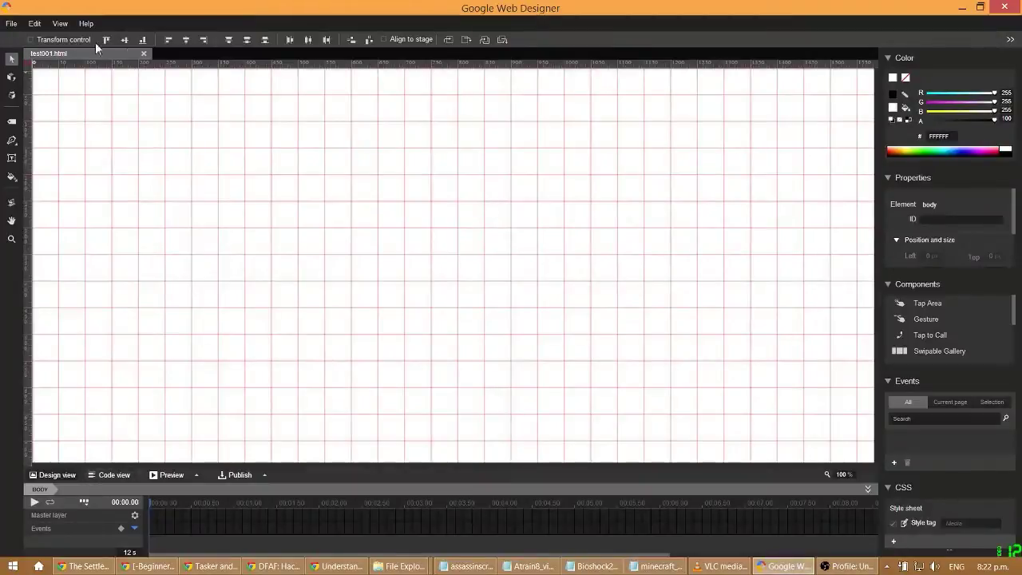
left_click(144, 53)
left_click(11, 24)
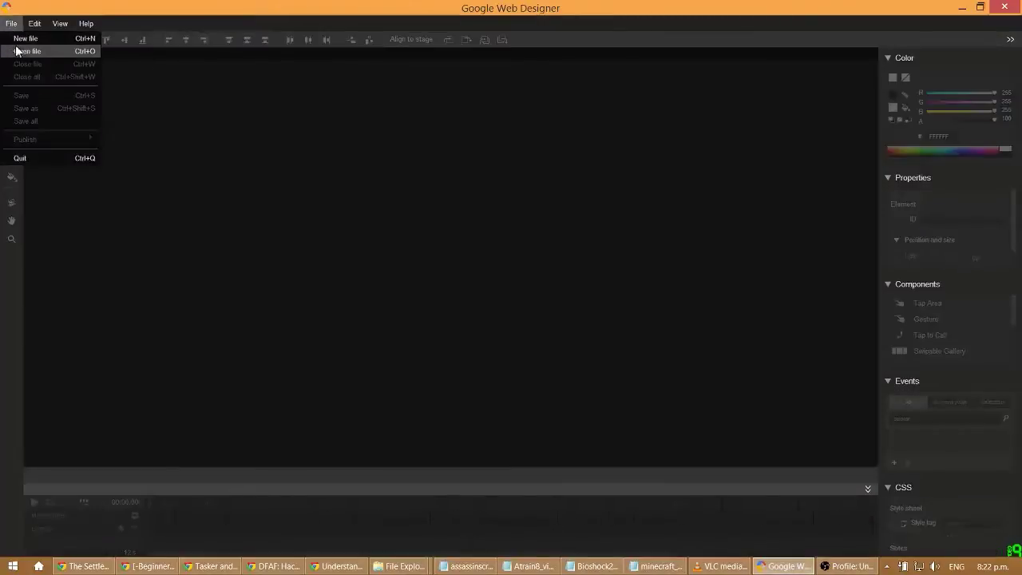
left_click(19, 40)
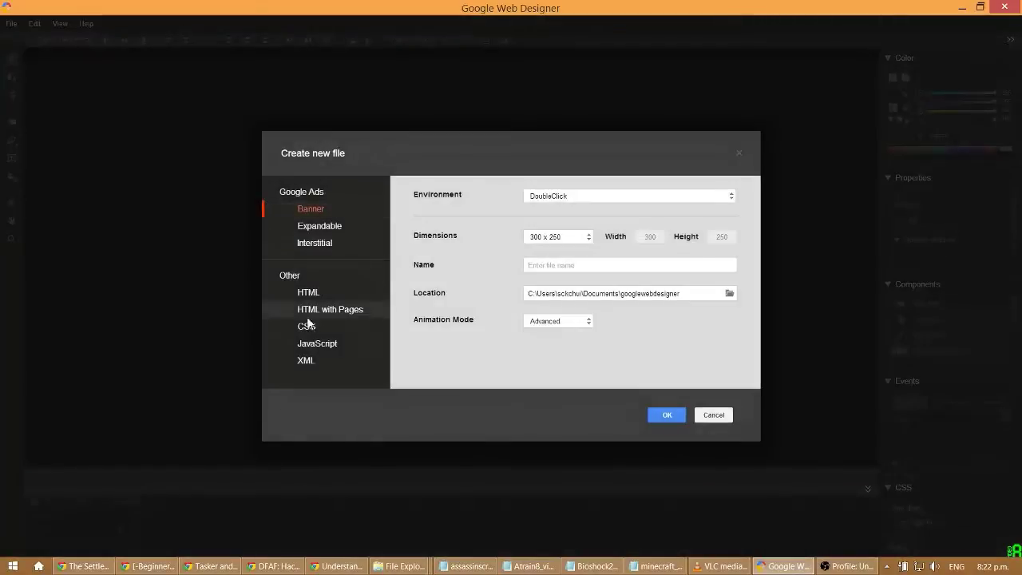
left_click(335, 310)
left_click(551, 198)
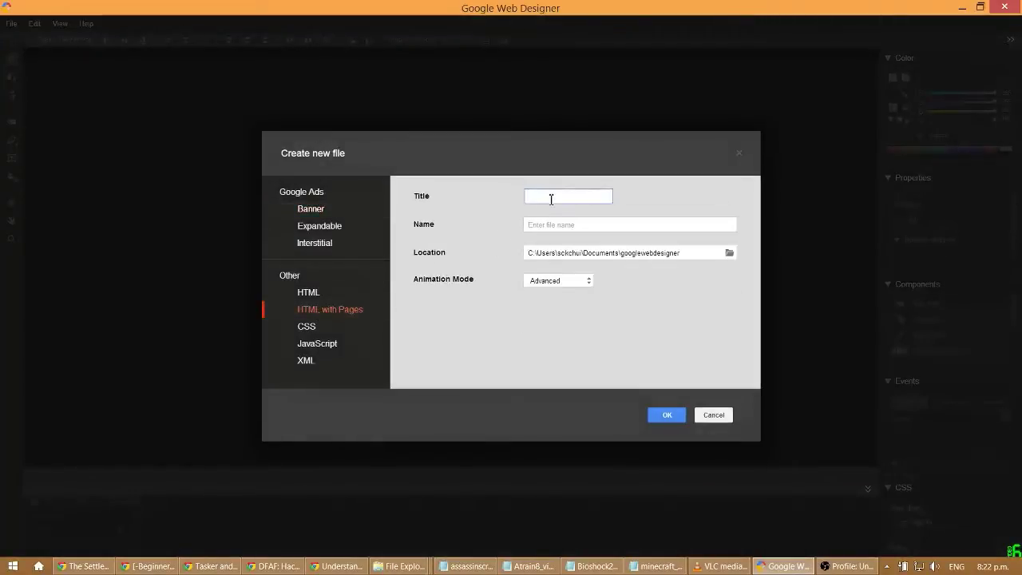
type("test002")
left_click(549, 226)
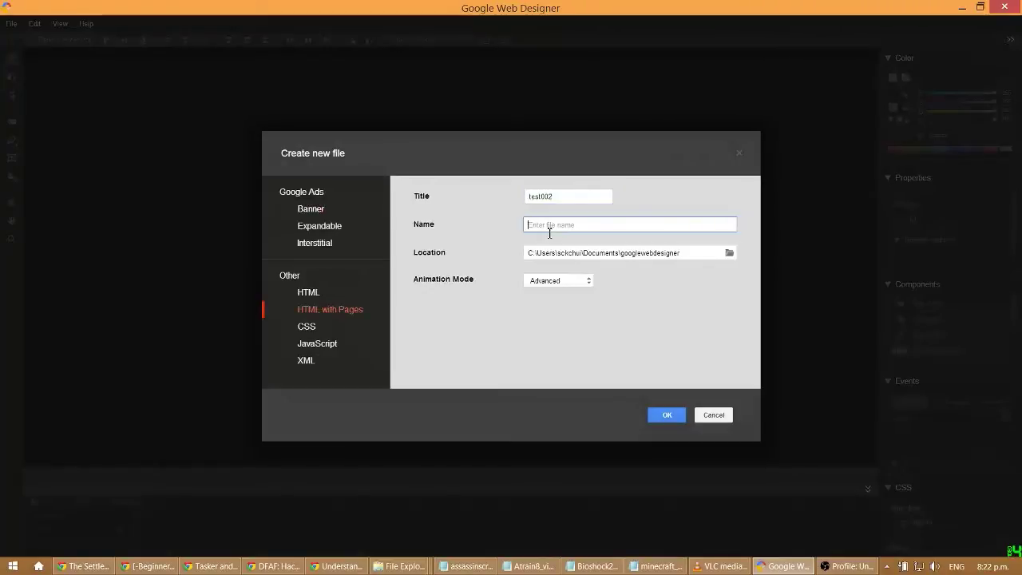
type("test002")
left_click(679, 416)
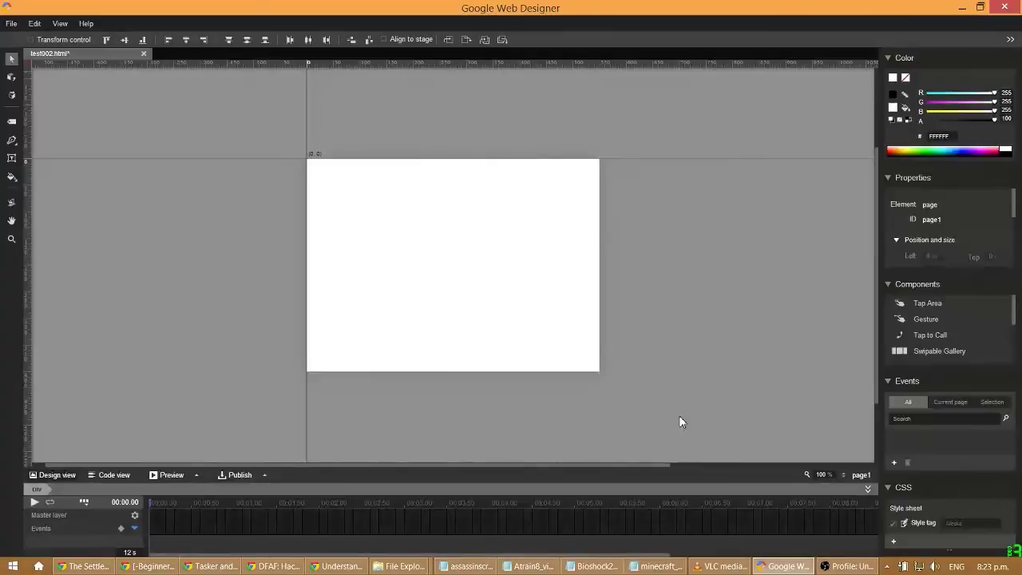
Show the 3D grid on the stage of test002.html
left_click(60, 23)
mouse_move(37, 25)
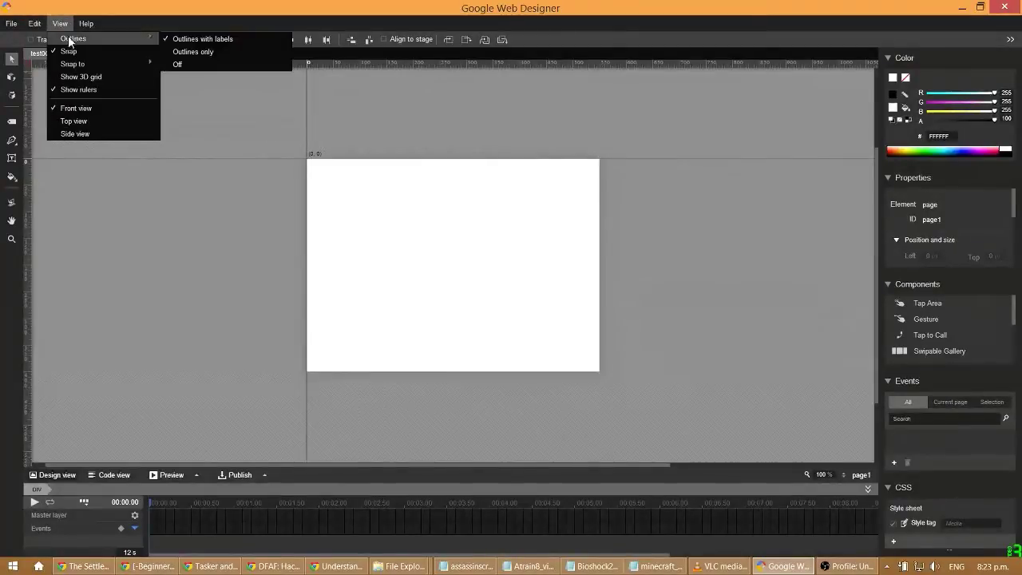
left_click(78, 76)
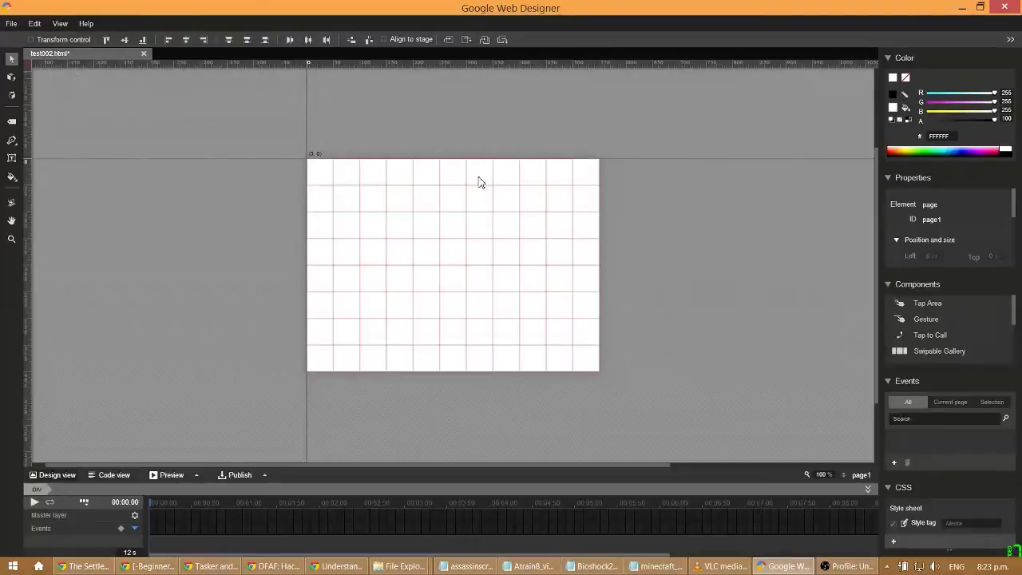
Check the settings offered for a new HTML with Pages file, and leave the dialog without creating one
left_click(31, 23)
mouse_move(60, 23)
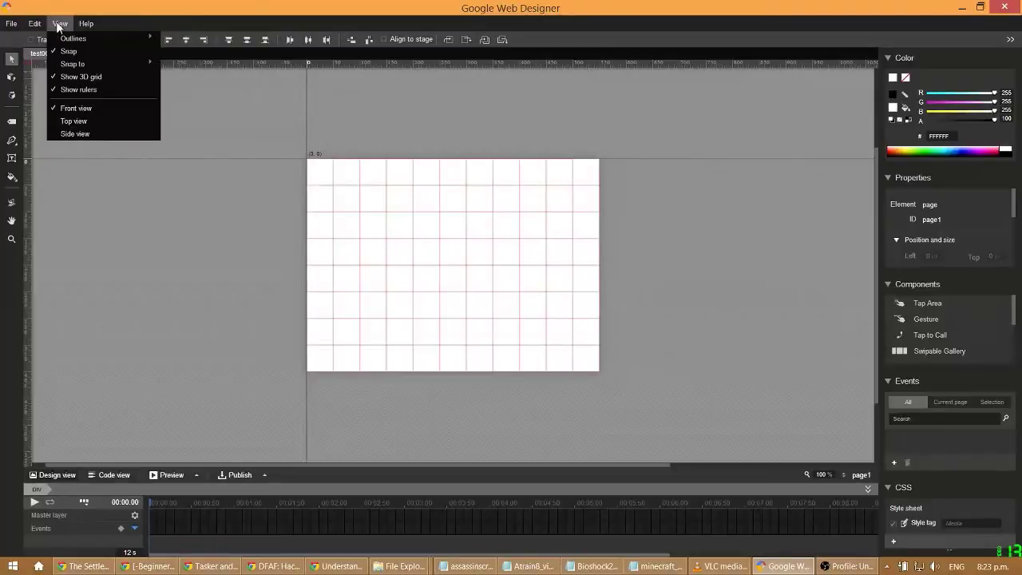
mouse_move(11, 25)
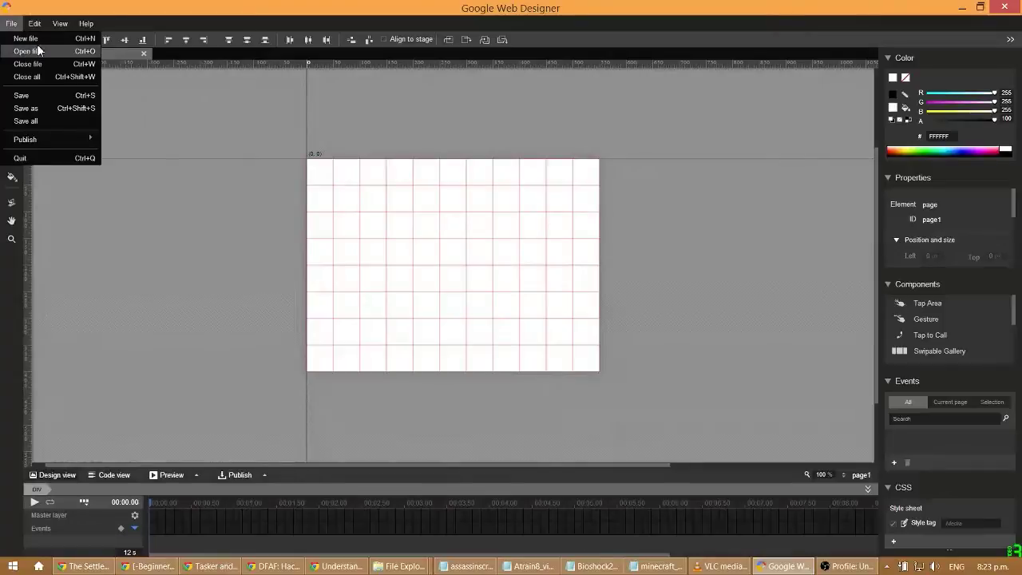
left_click(36, 39)
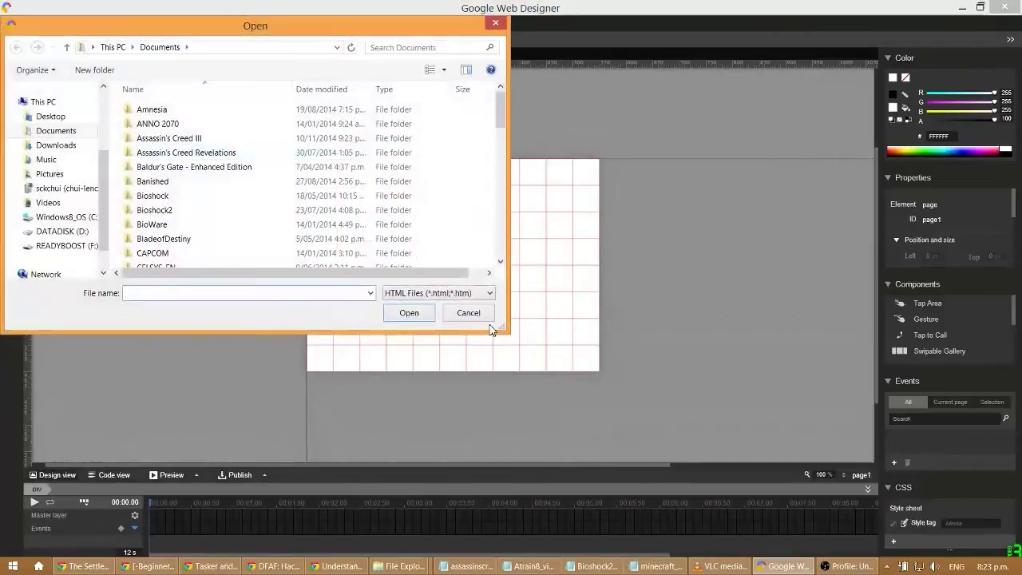
left_click(471, 315)
left_click(11, 24)
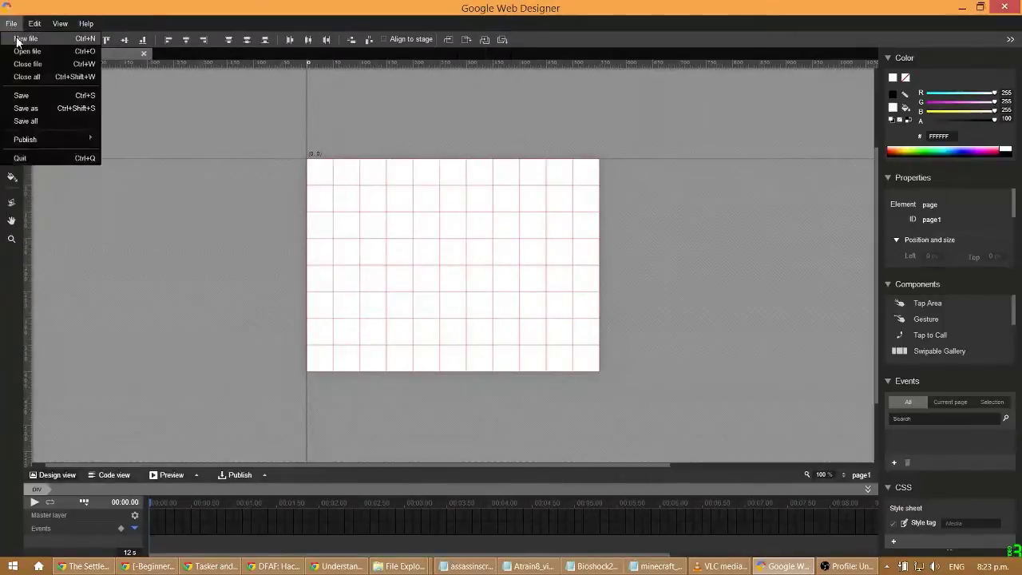
left_click(17, 38)
left_click(335, 310)
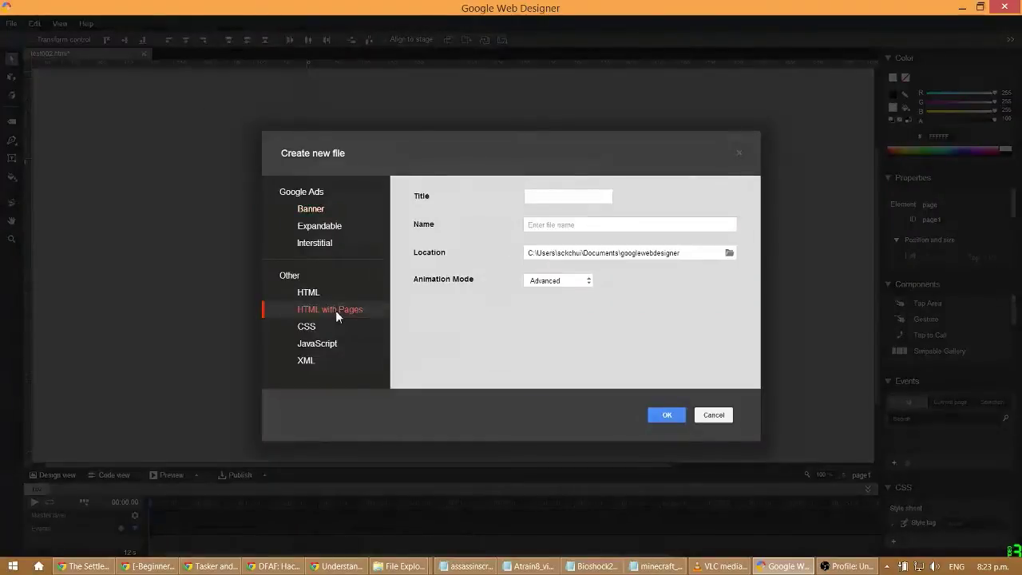
left_click(711, 416)
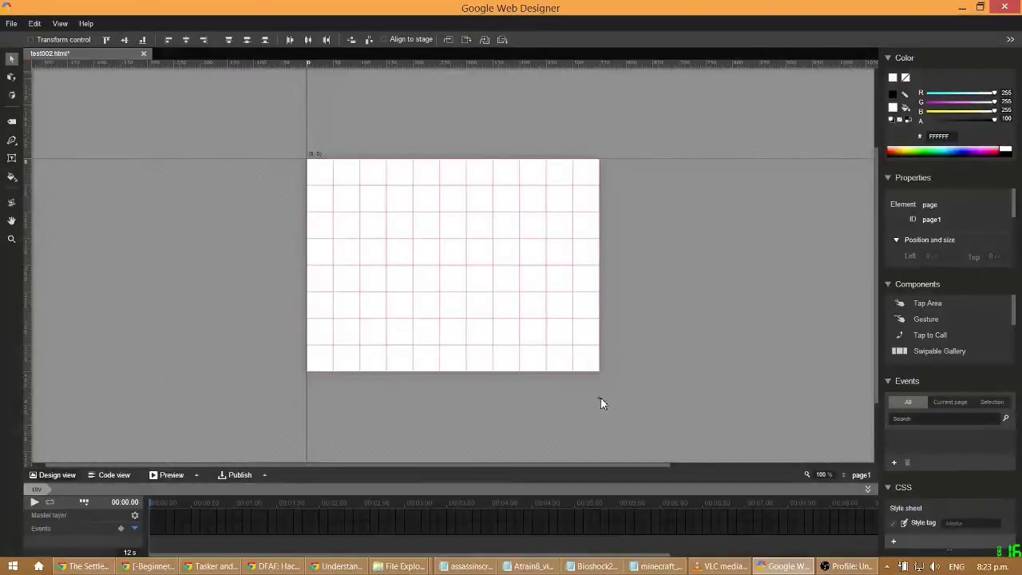
Switch to Chrome and read the Understanding pages article on managing pages, expandable ads, centering an ad, and page events
left_click(765, 564)
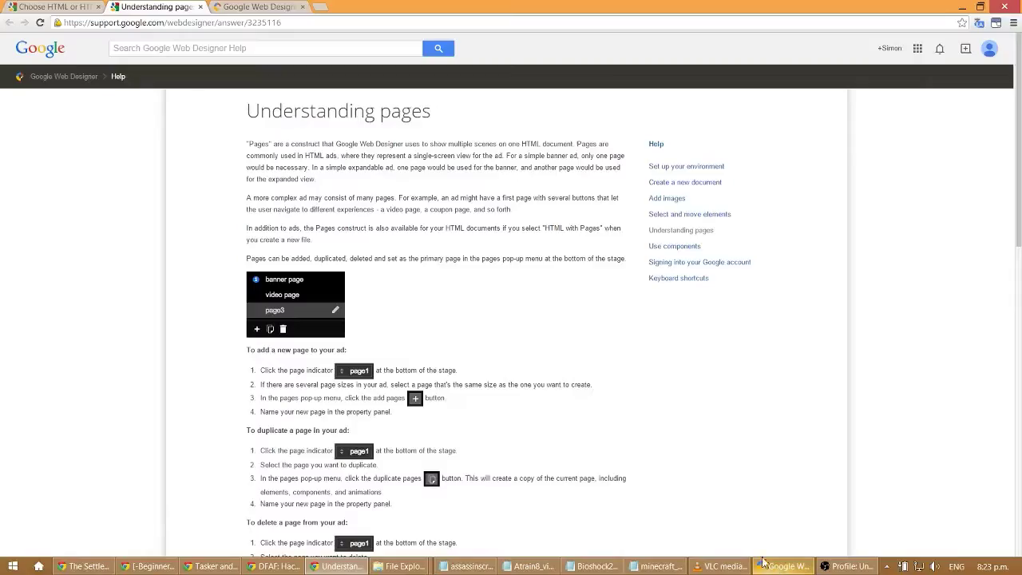
scroll(423, 316, "down", 2)
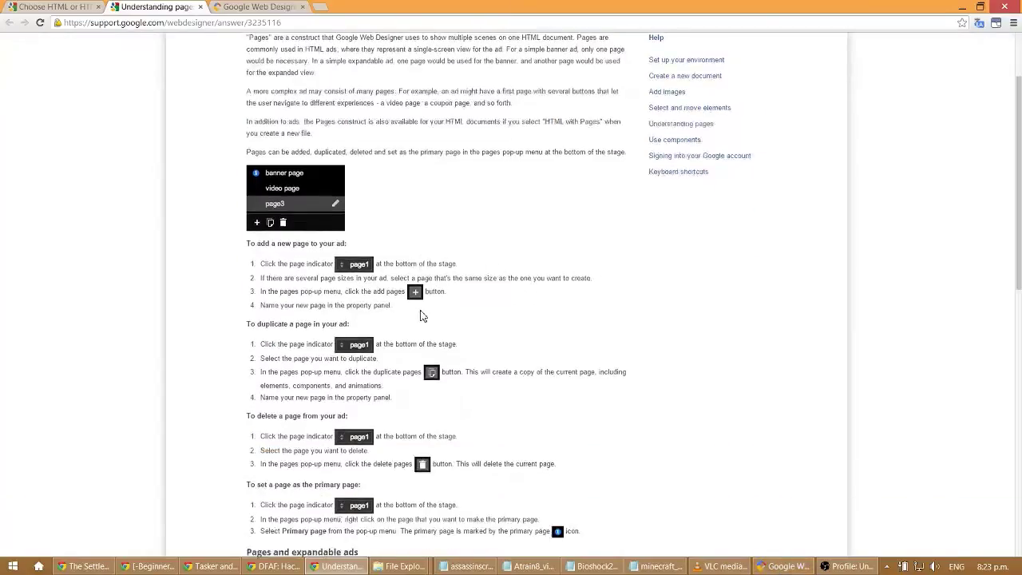
scroll(422, 317, "down", 1)
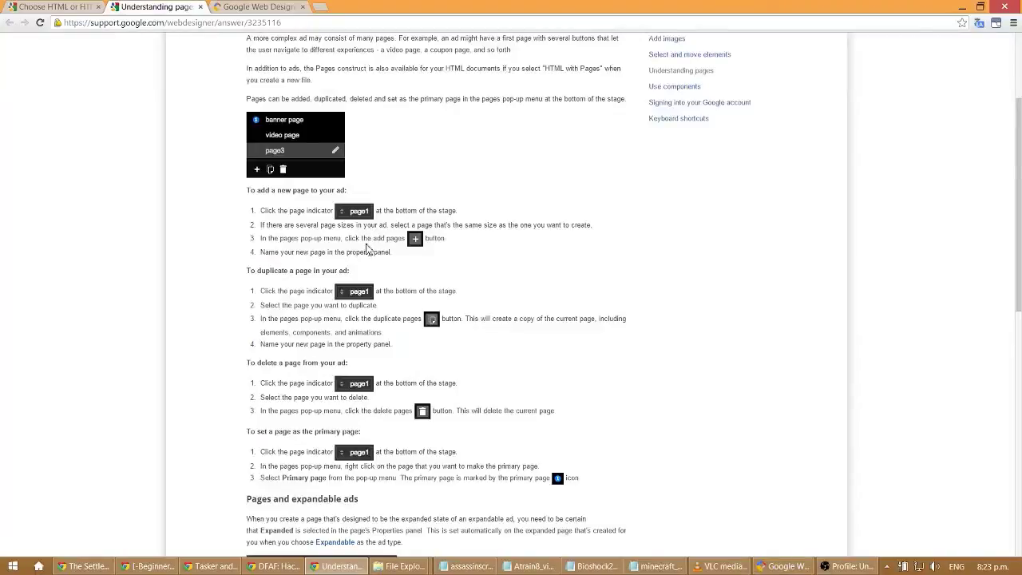
scroll(374, 457, "down", 8)
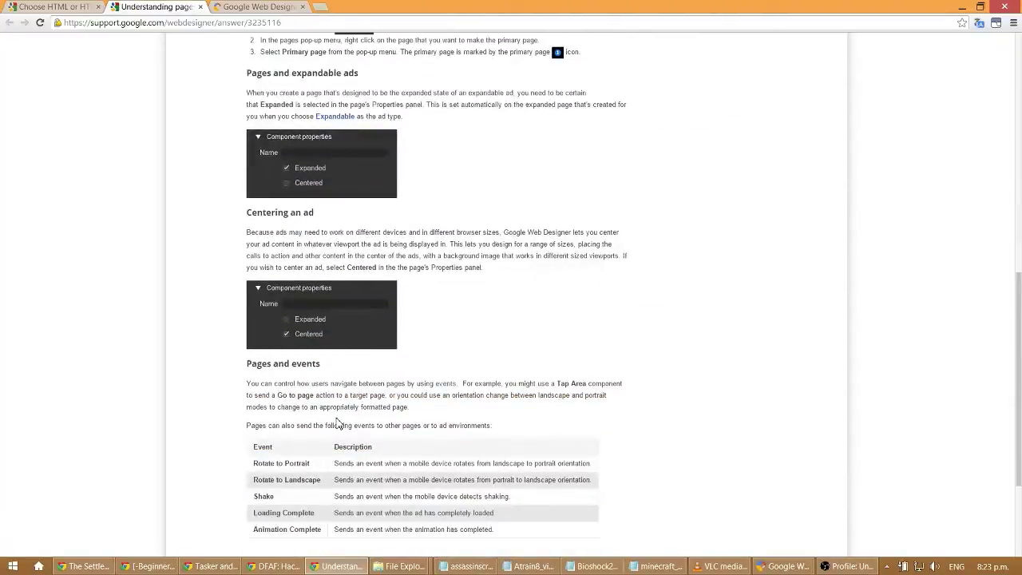
scroll(330, 415, "down", 3)
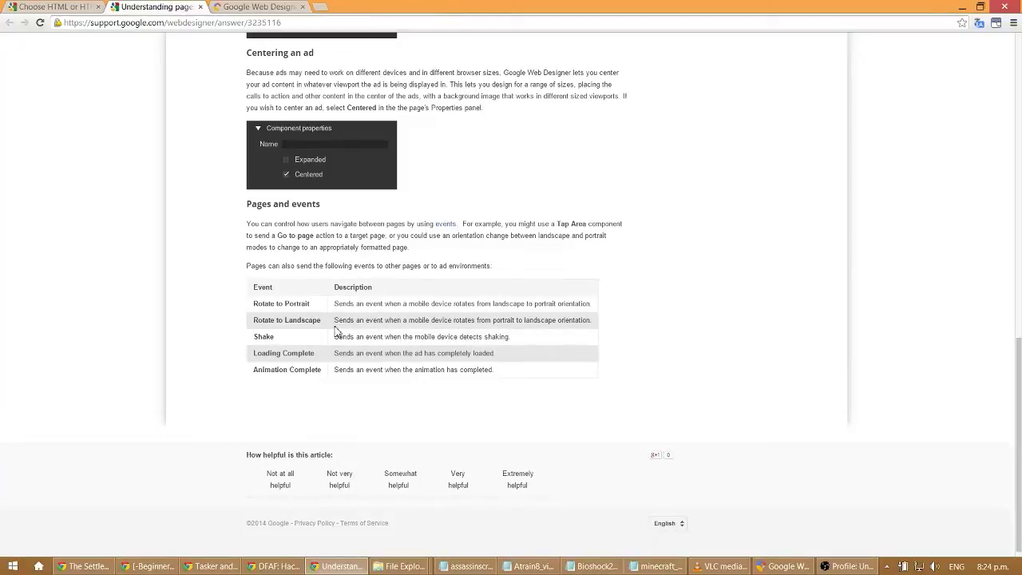
scroll(336, 335, "up", 6)
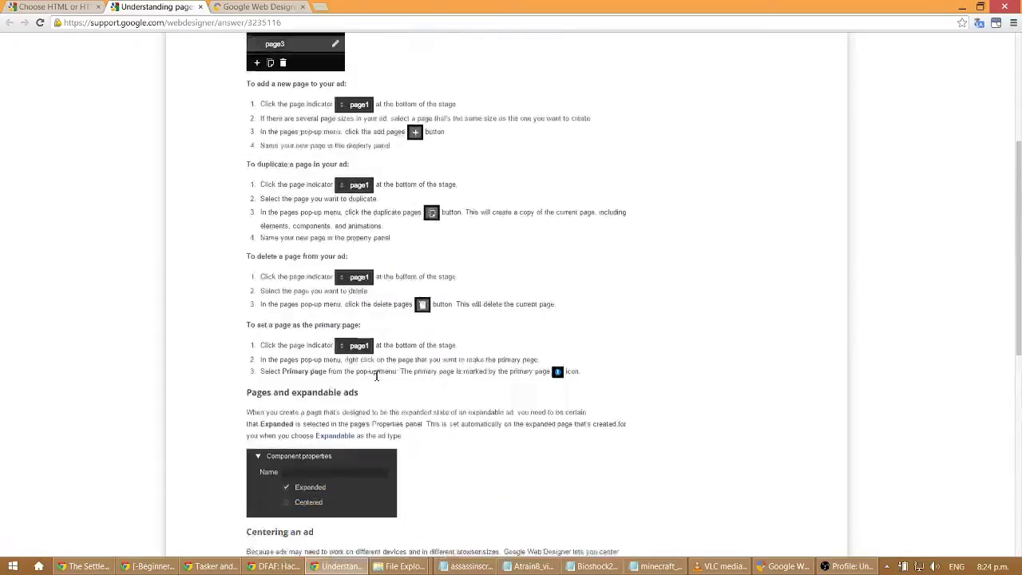
scroll(360, 335, "up", 1)
scroll(322, 459, "up", 1)
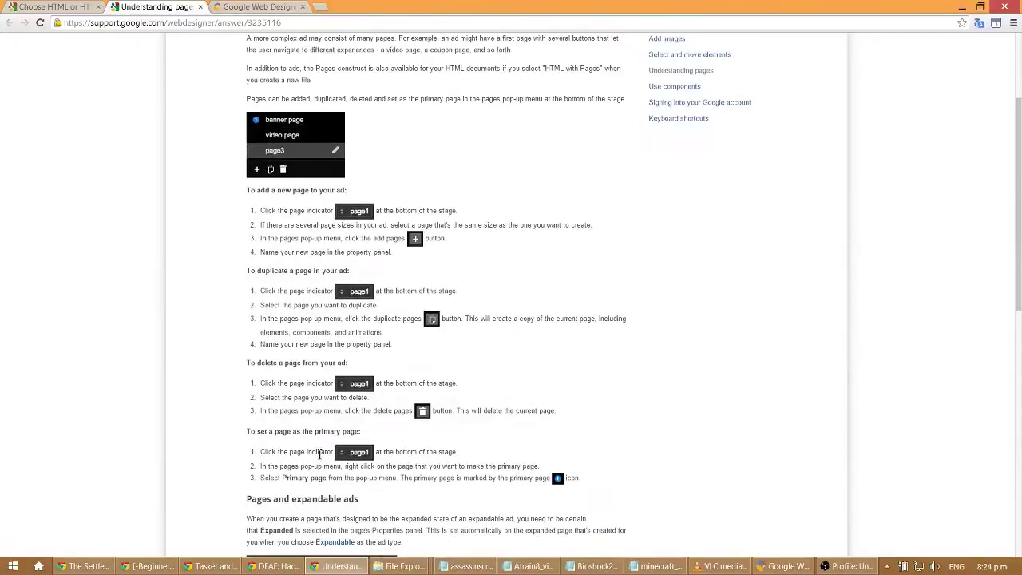
scroll(320, 453, "down", 3)
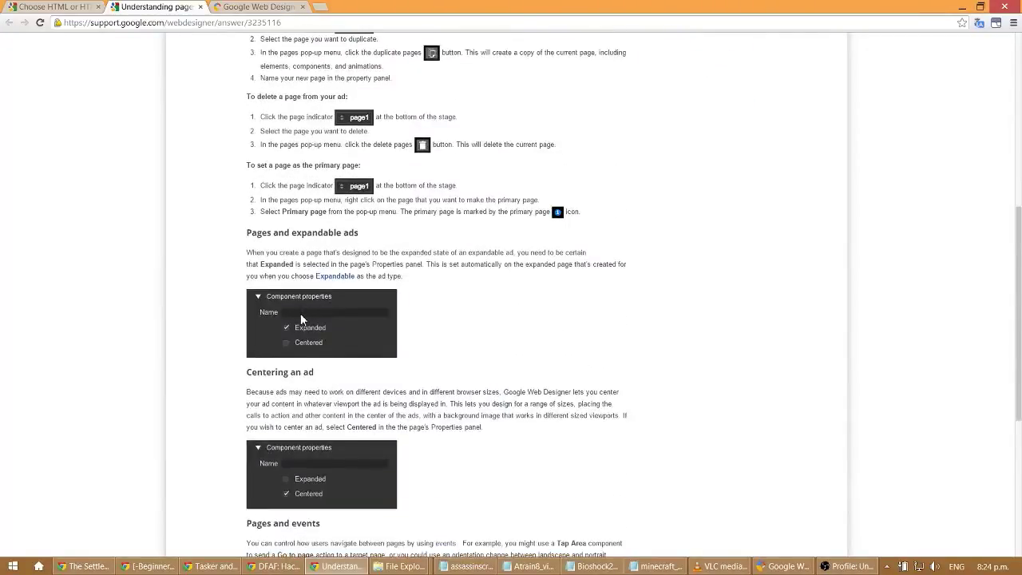
scroll(302, 479, "down", 3)
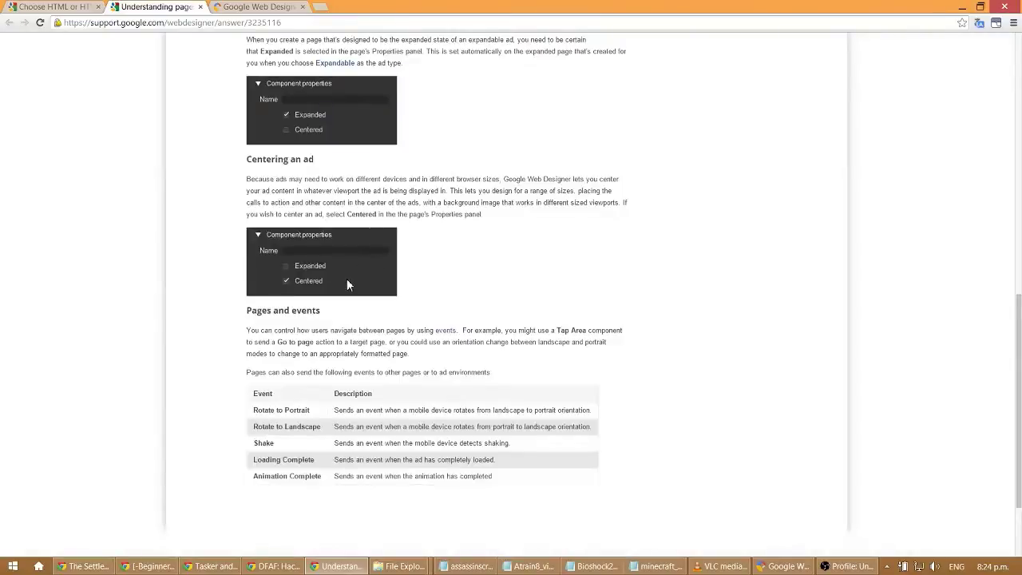
scroll(347, 279, "up", 1)
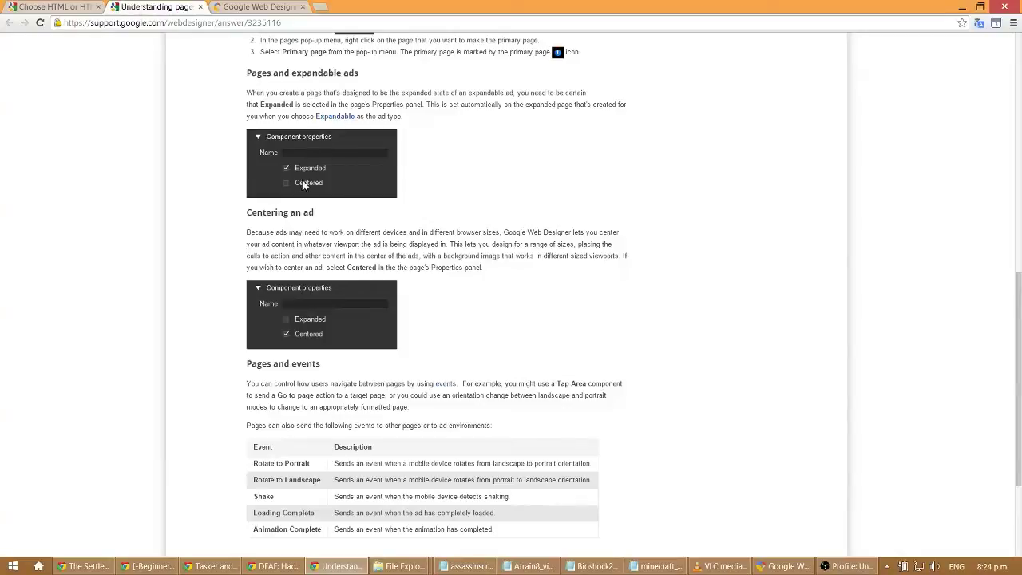
scroll(489, 350, "down", 3)
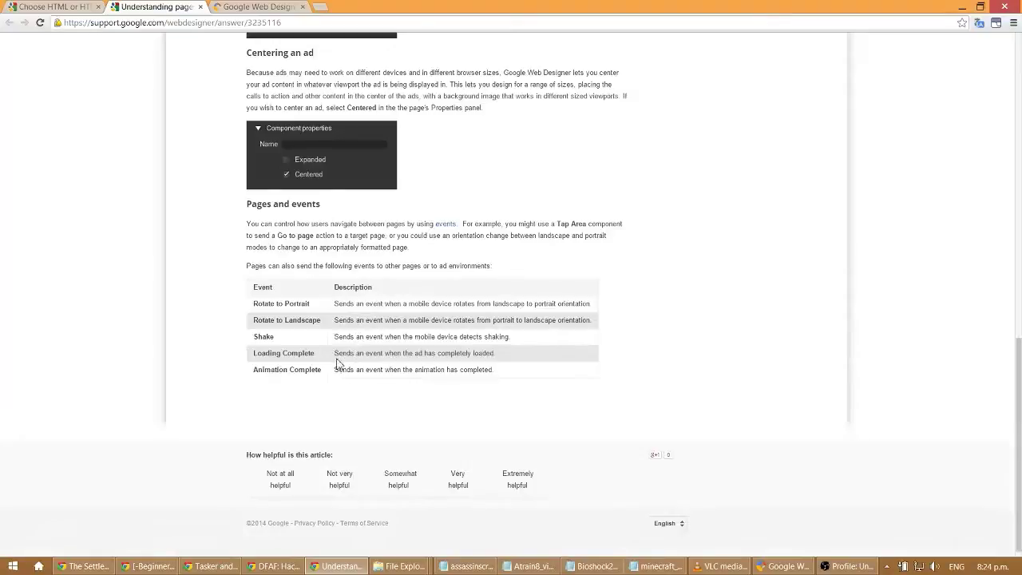
scroll(344, 359, "up", 2)
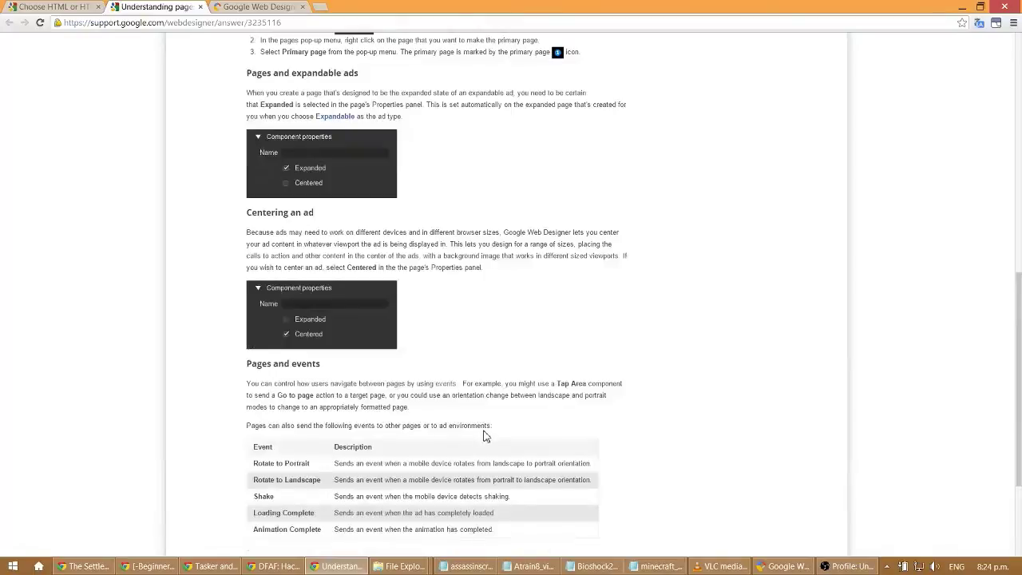
scroll(483, 435, "up", 9)
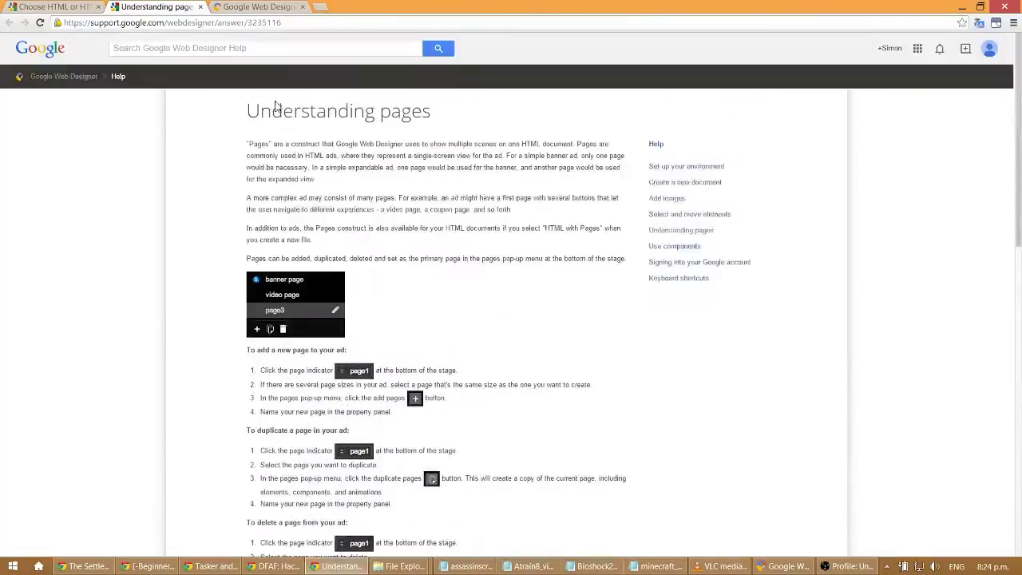
Switch back to Google Web Designer and examine the timeline of test002.html
left_click(789, 566)
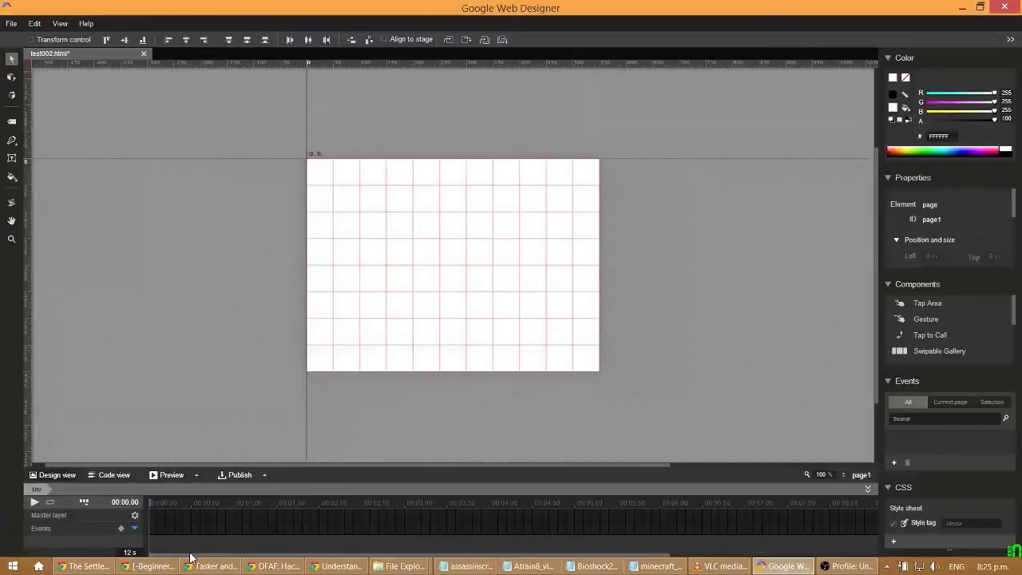
left_click(126, 552)
left_click(157, 551)
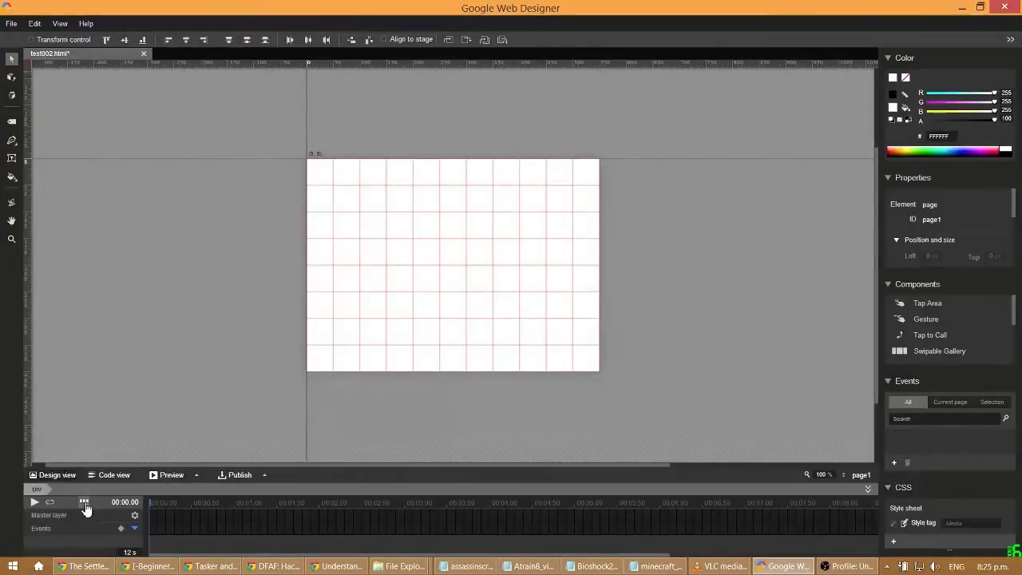
Duplicate page1 of test002.html
left_click(861, 475)
left_click(853, 477)
left_click(853, 476)
left_click(798, 461)
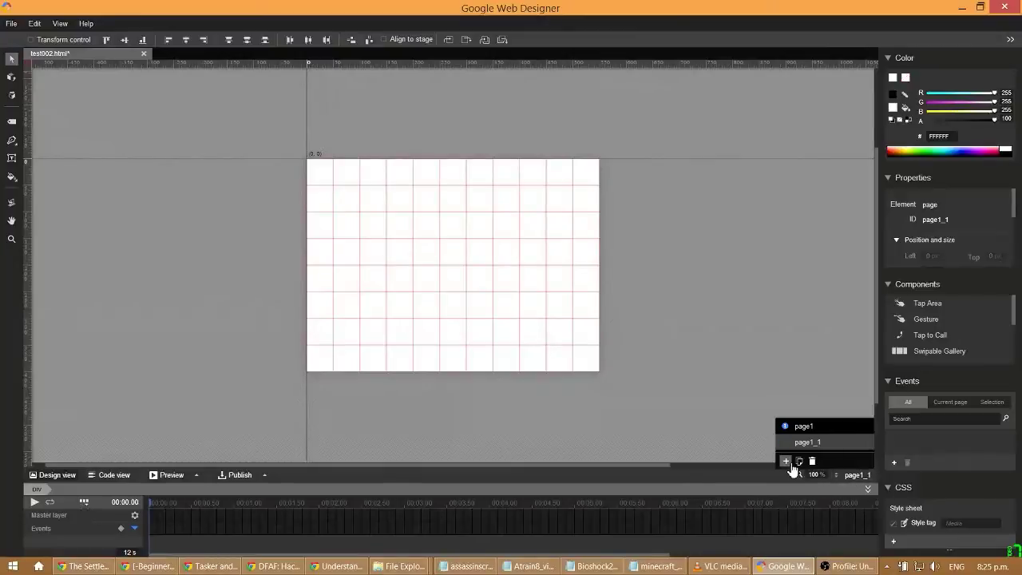
Switch between page1 and its duplicate page1_1, finishing on page1
left_click(810, 428)
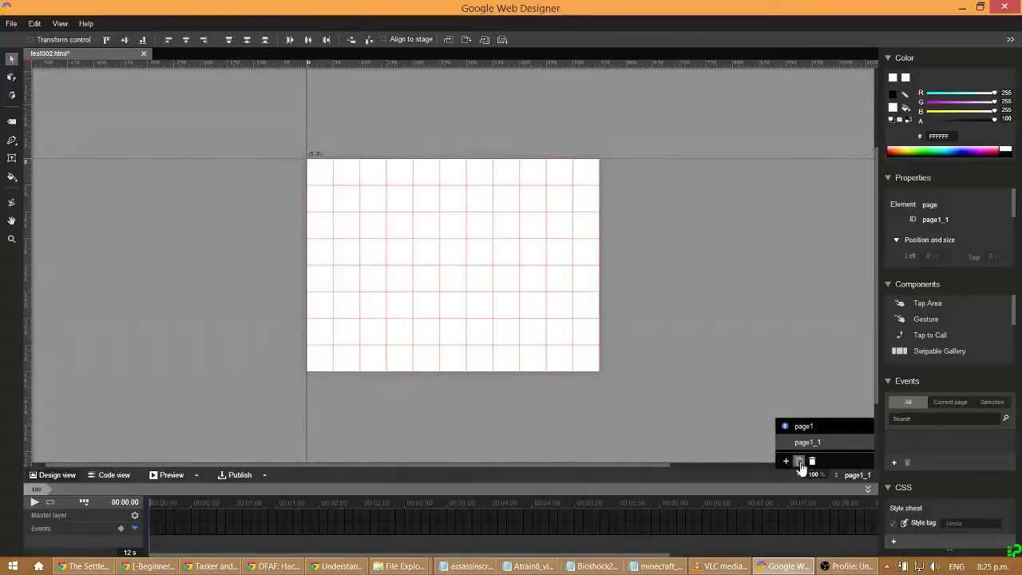
left_click(855, 475)
left_click(814, 428)
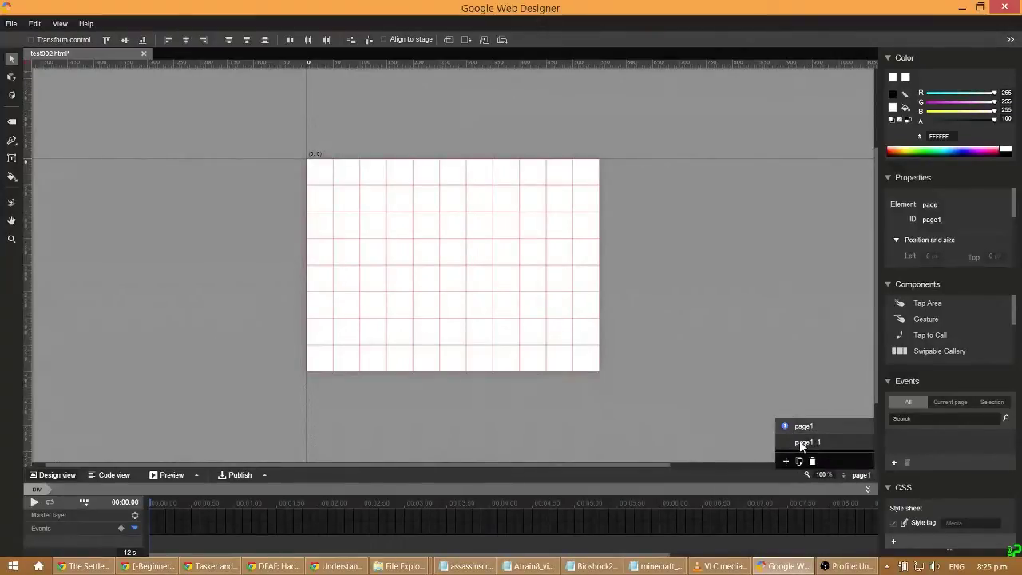
left_click(799, 440)
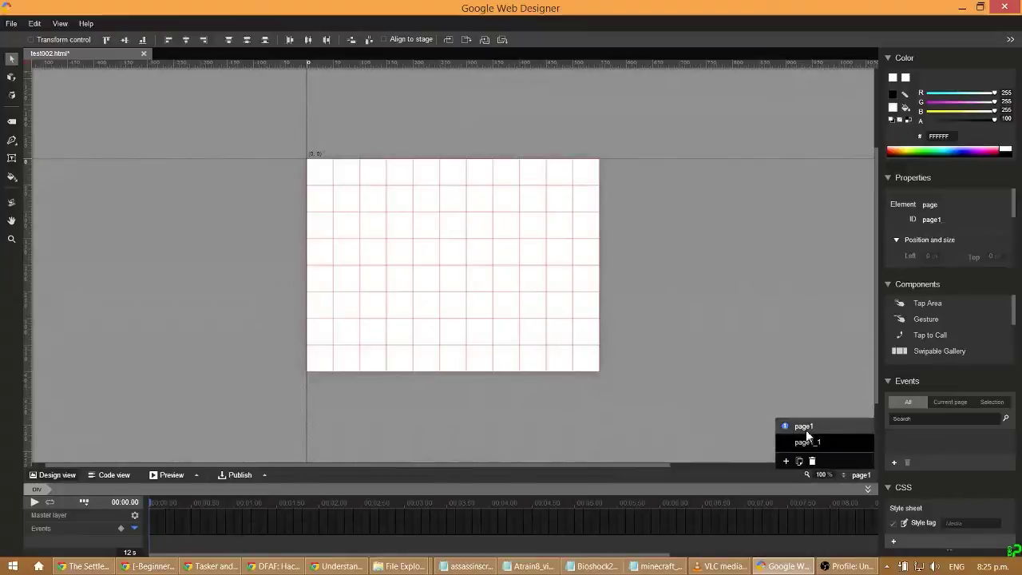
left_click(806, 429)
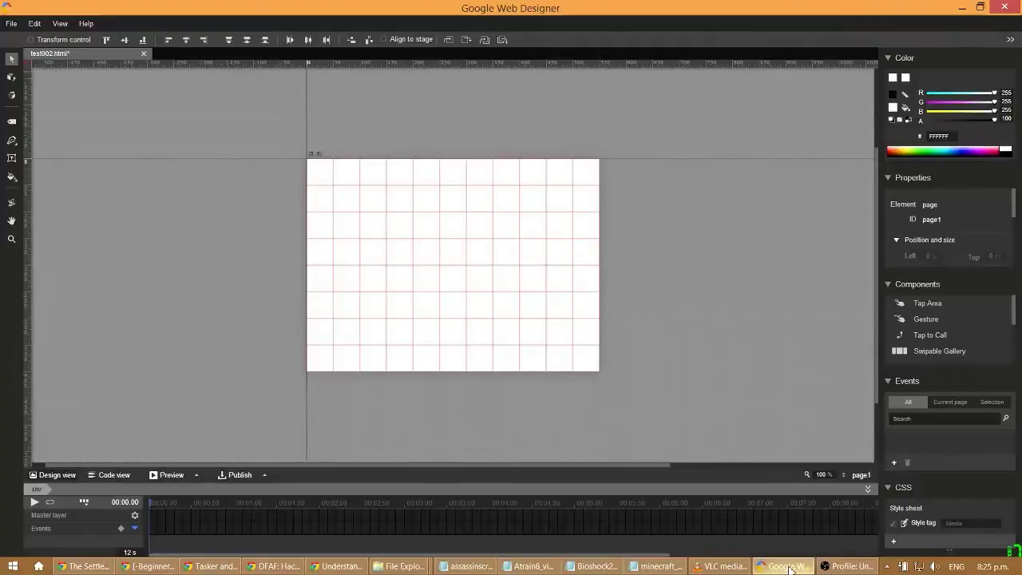
Switch to Chrome and close the Understanding pages and Google Web Designer home page tabs
key("alt+Tab")
left_click(199, 8)
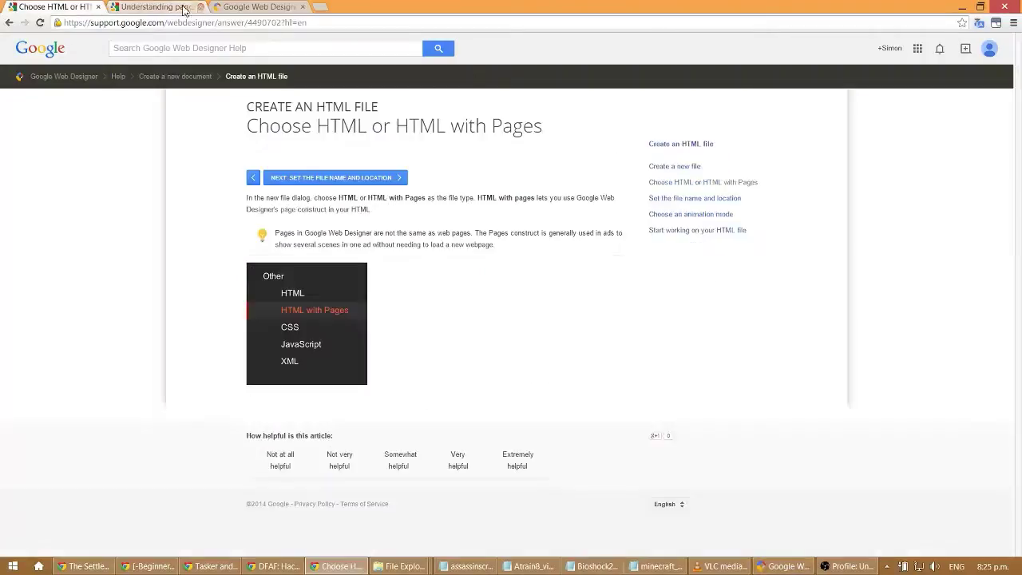
left_click(153, 11)
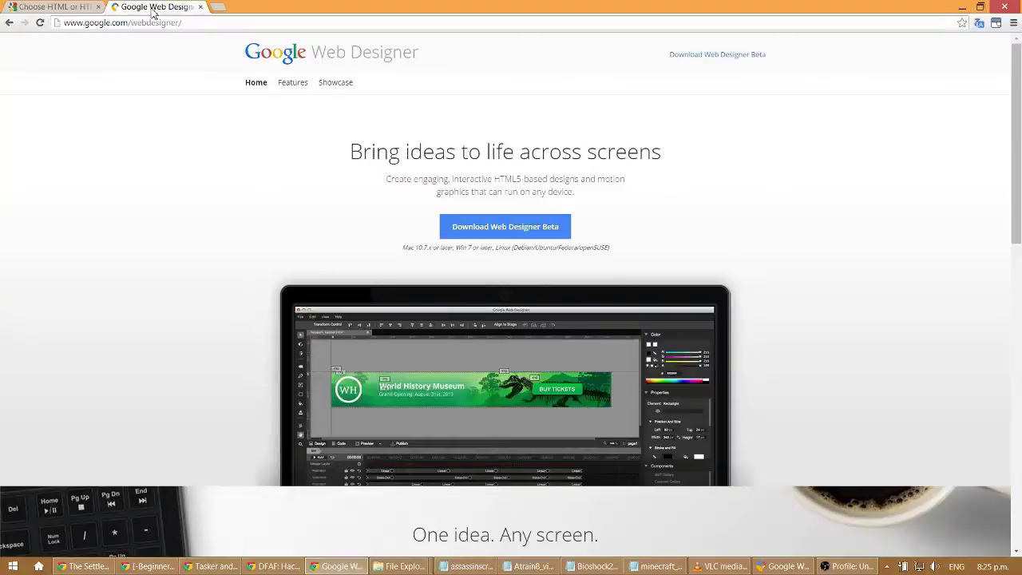
left_click(201, 8)
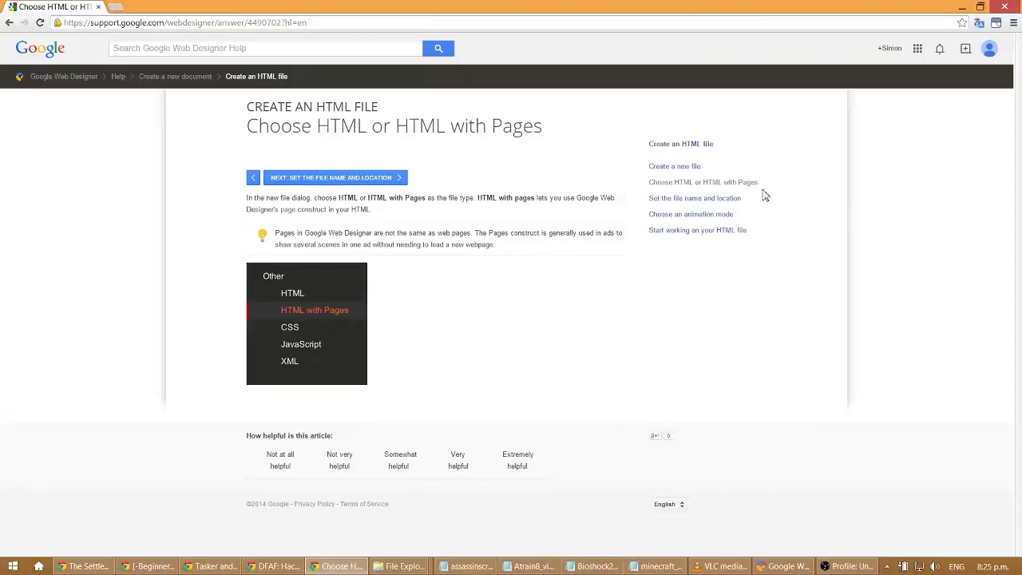
Read the Create an HTML file topics from file name and location onward, and open the Add images article from the Help Center
left_click(736, 202)
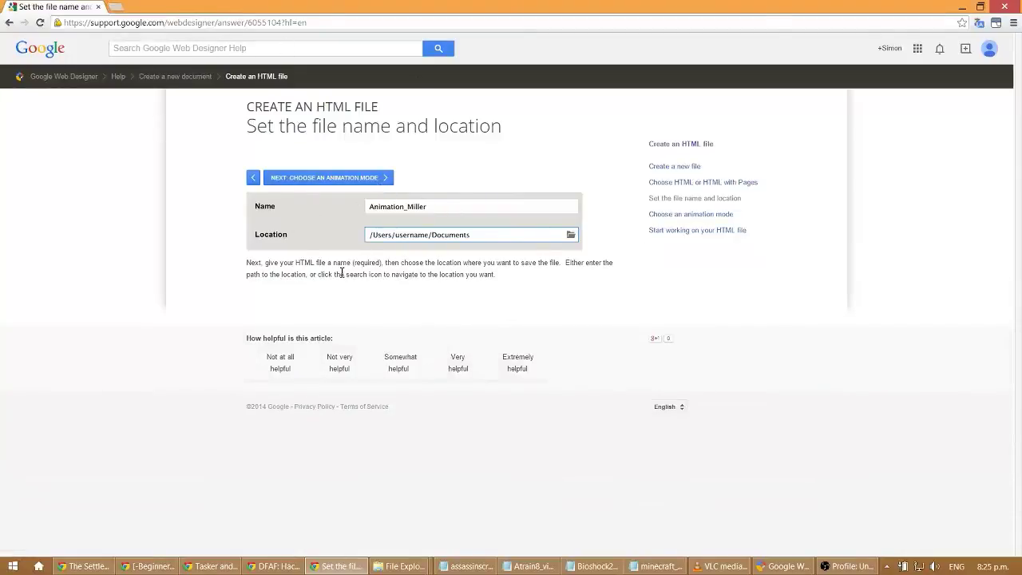
left_click(691, 215)
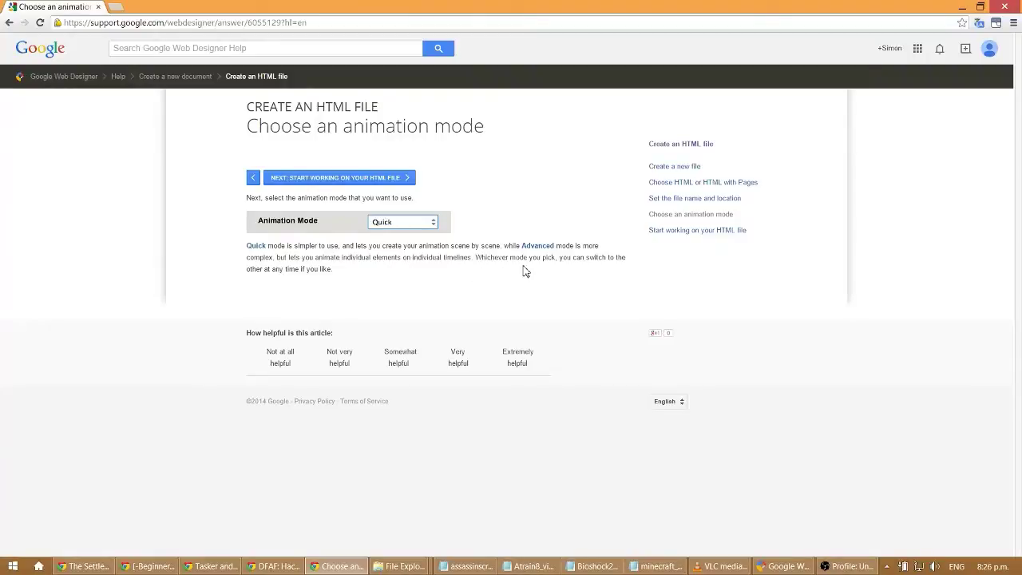
left_click(668, 232)
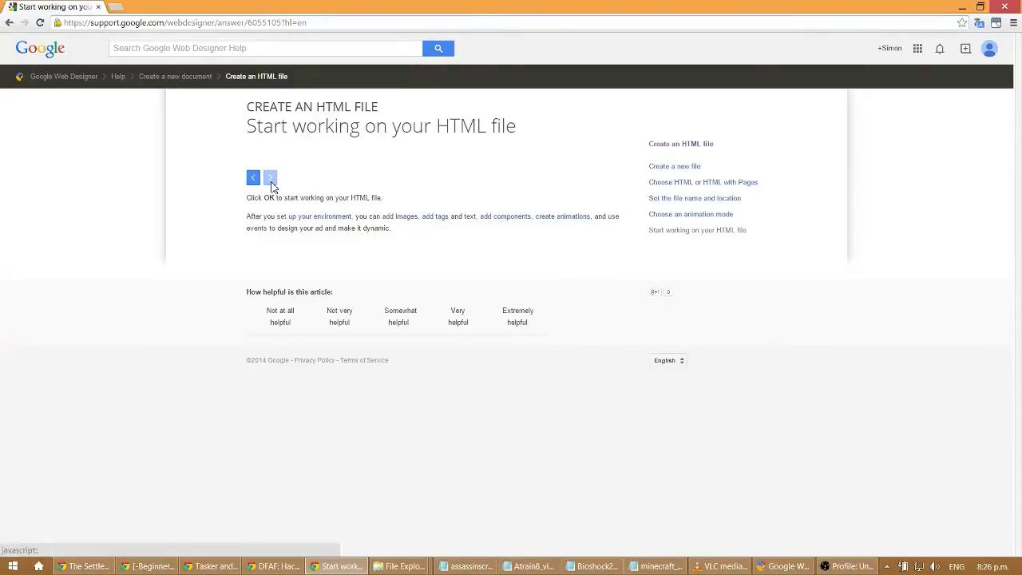
left_click(118, 78)
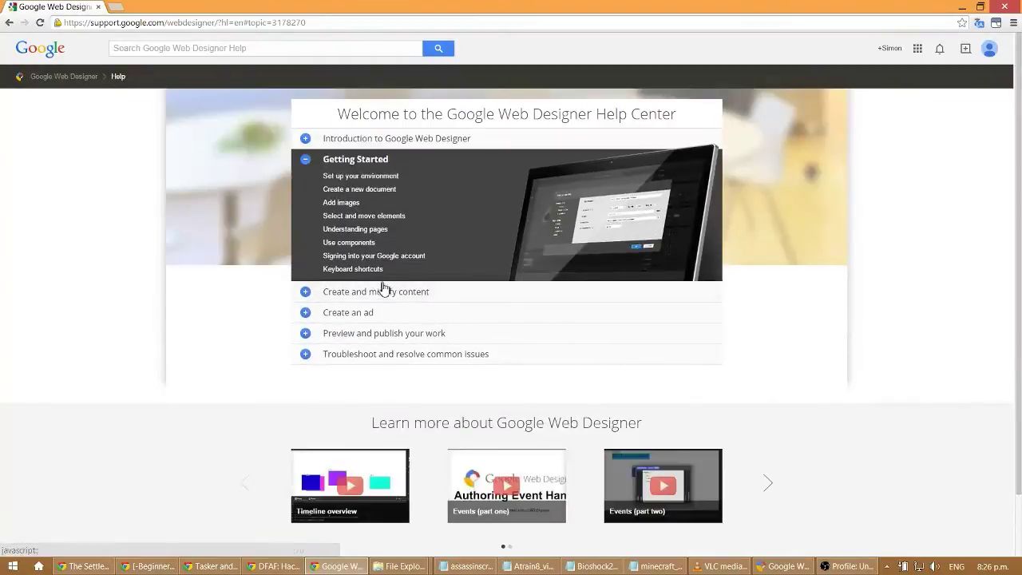
left_click(357, 206)
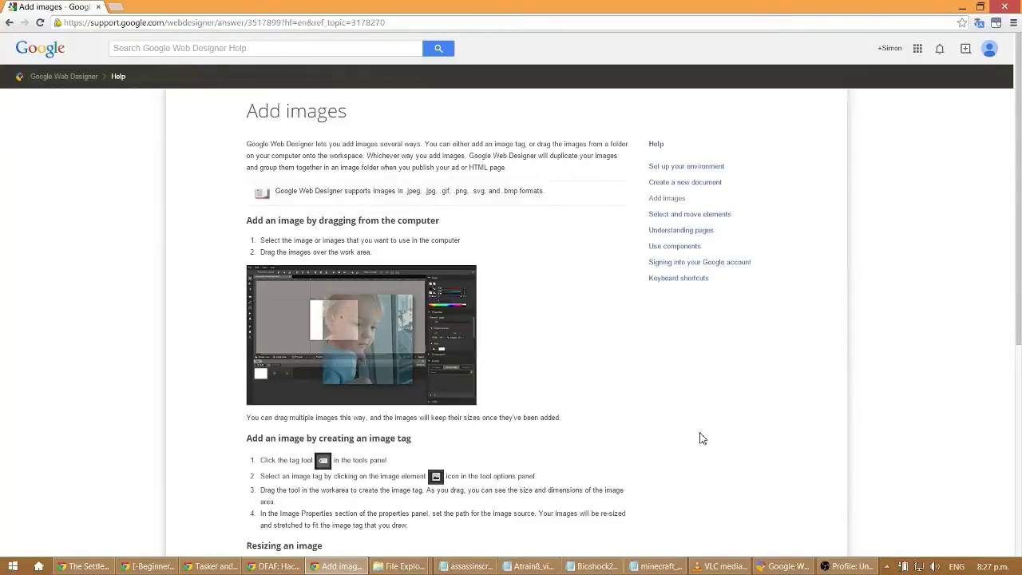
Switch back to Google Web Designer and place sckchui_minecraft_v11_map_annotated.jpg from the video_capture folder onto the stage
left_click(781, 566)
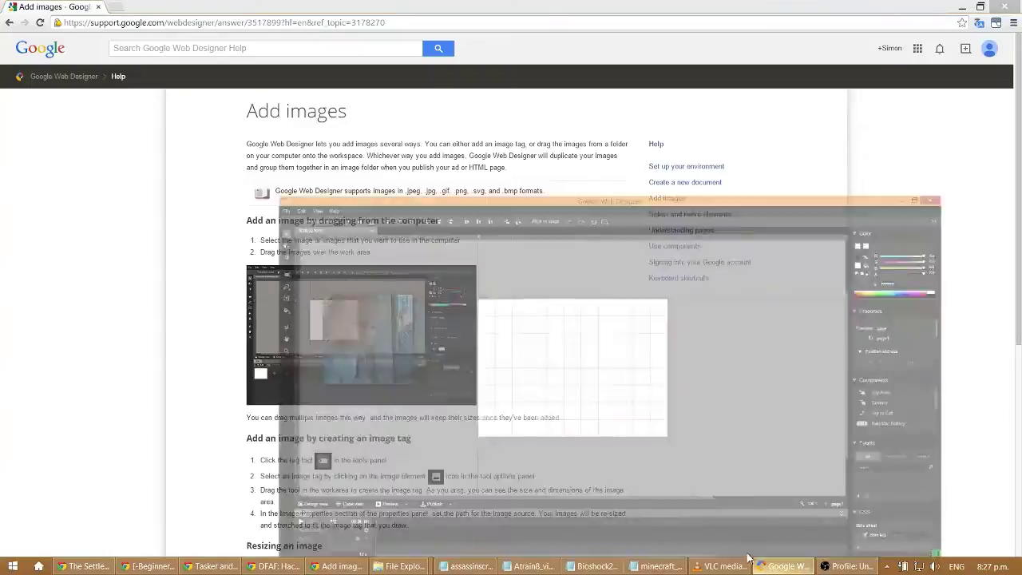
mouse_move(403, 566)
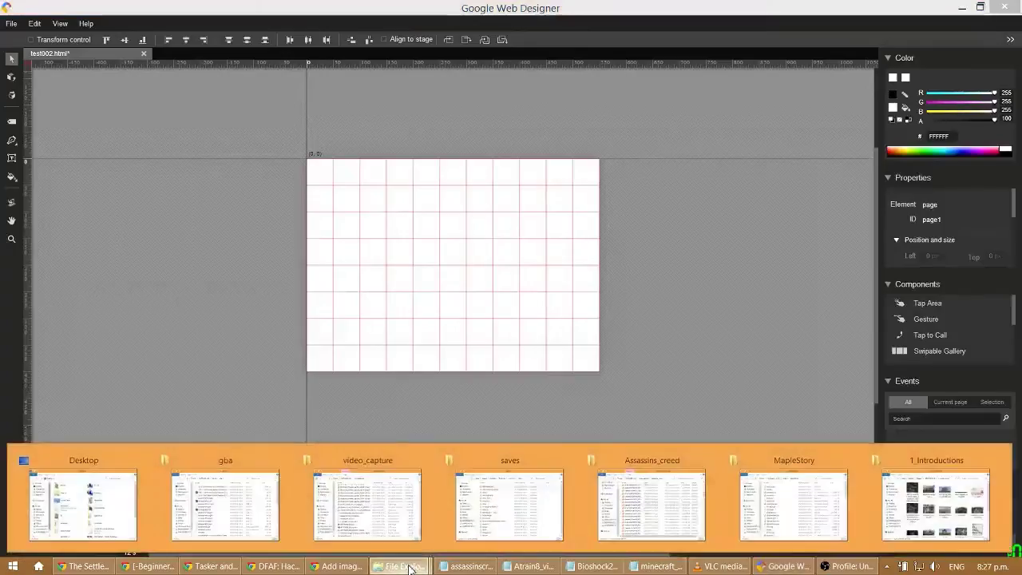
left_click(369, 517)
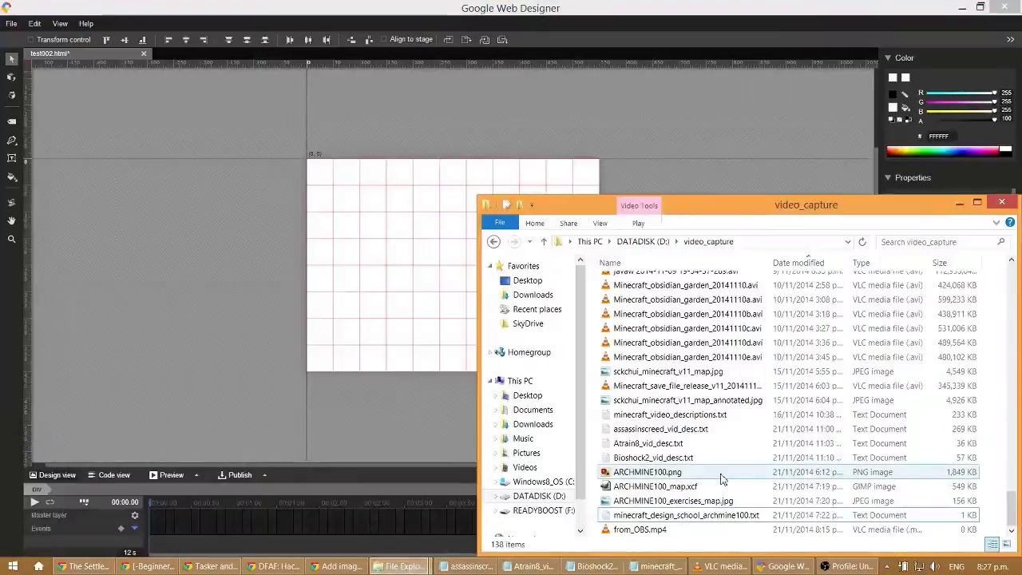
scroll(739, 483, "up", 3)
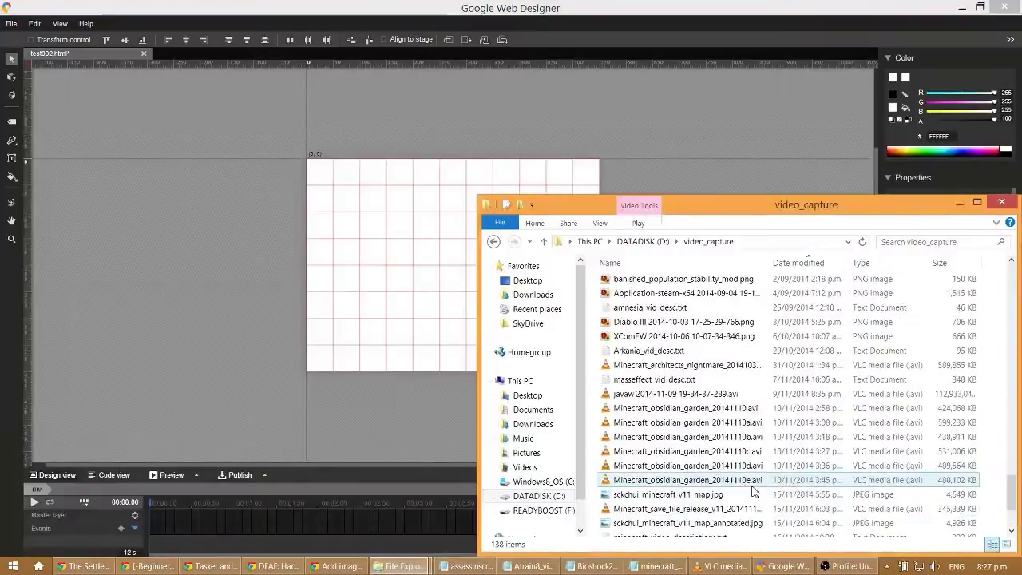
scroll(751, 484, "down", 2)
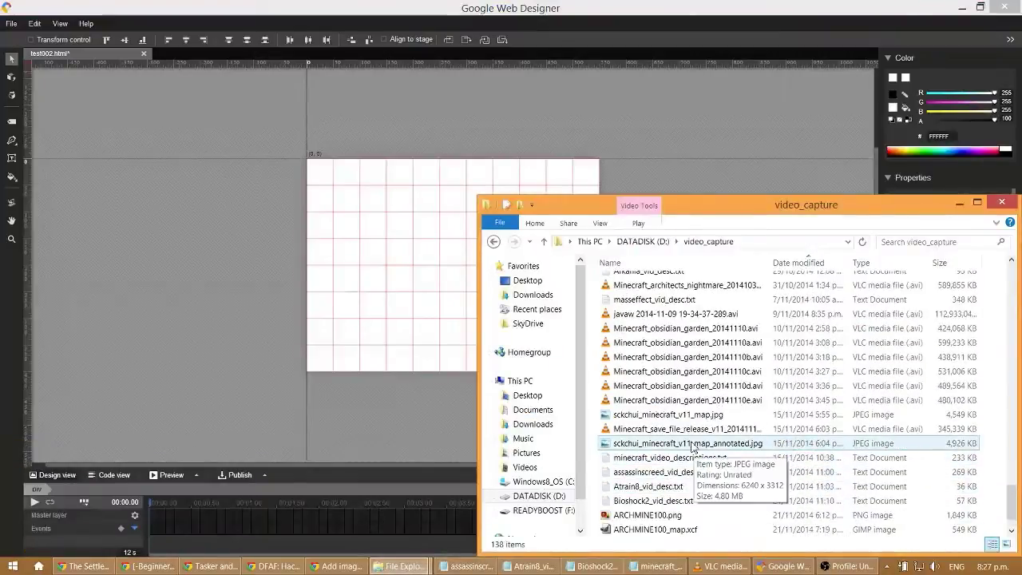
left_click_drag(692, 445, 352, 286)
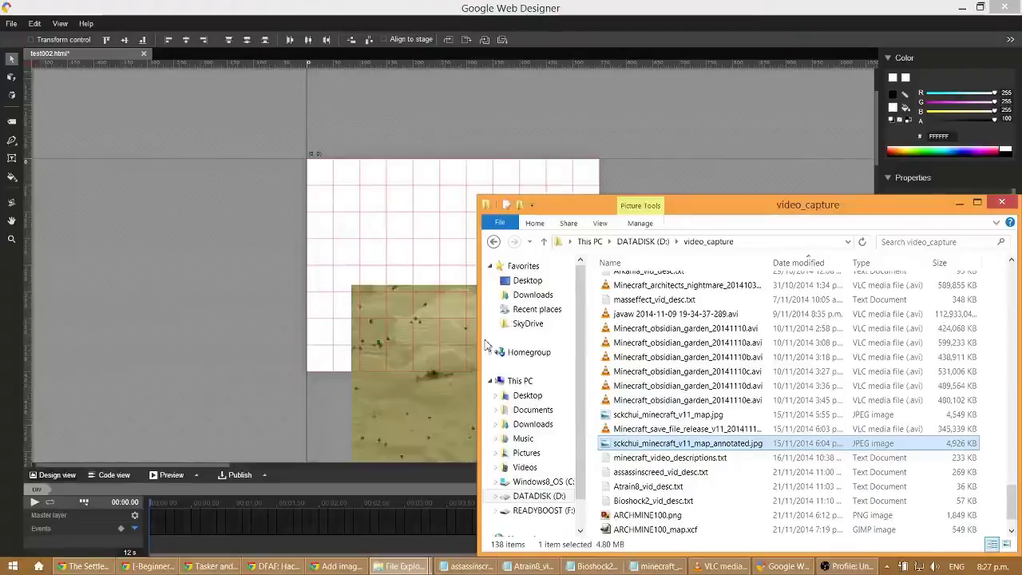
Move the map image up and left to about -186 px left and -21 px top, covering the whole page
left_click(515, 27)
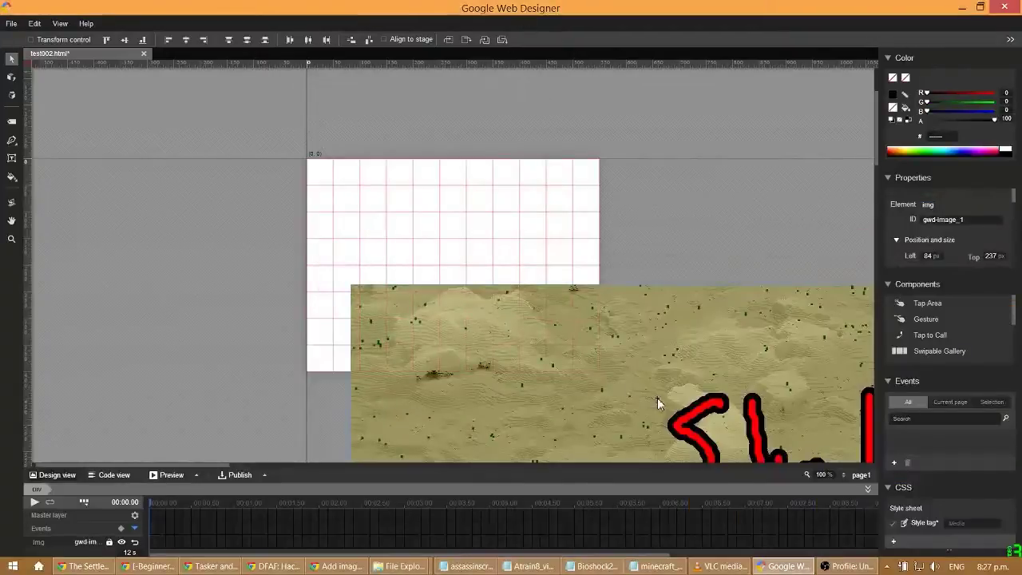
left_click_drag(658, 397, 576, 277)
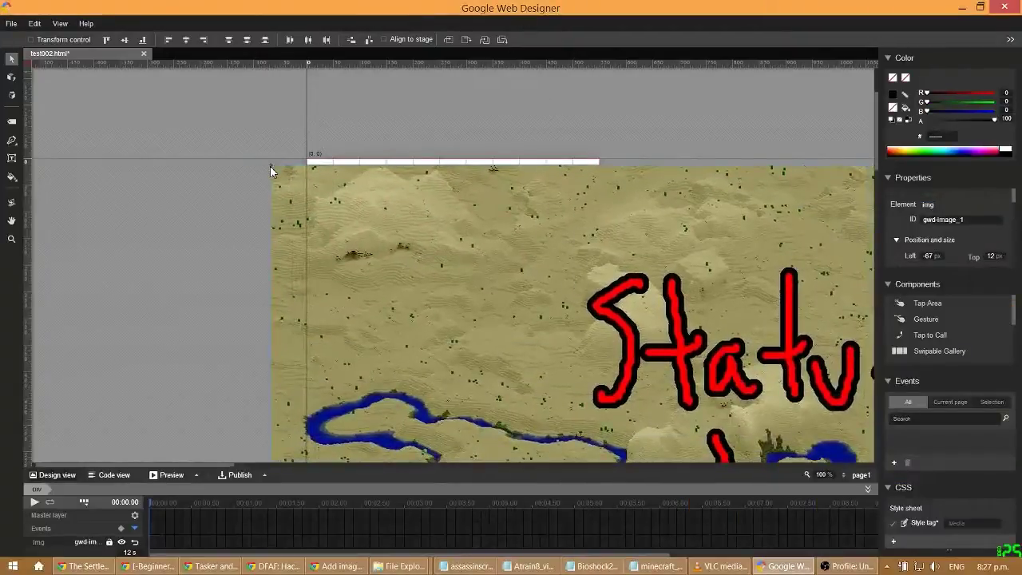
left_click_drag(271, 171, 208, 149)
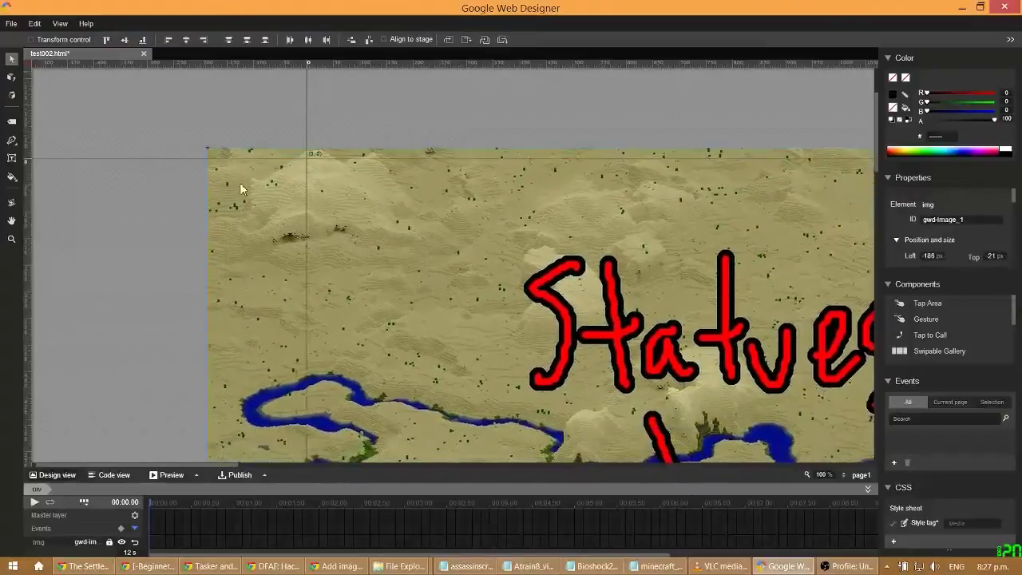
Set the map image's width to 624 px, keeping its proportions, and move it over the page's right half
left_click(943, 242)
left_click(944, 242)
left_click(943, 242)
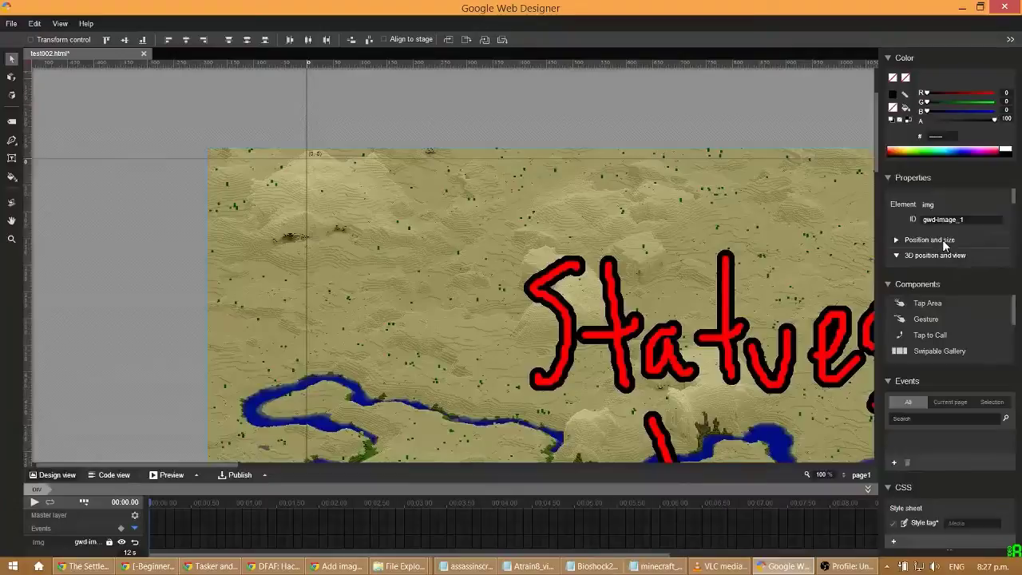
left_click(943, 240)
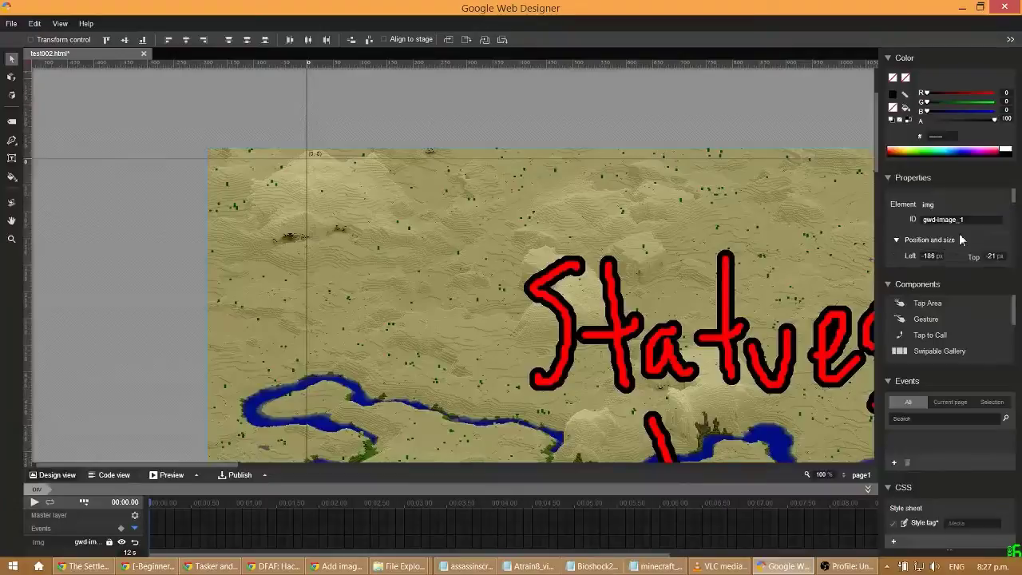
mouse_move(1017, 197)
left_mouse_down()
mouse_move(1017, 209)
mouse_move(1015, 200)
left_mouse_up()
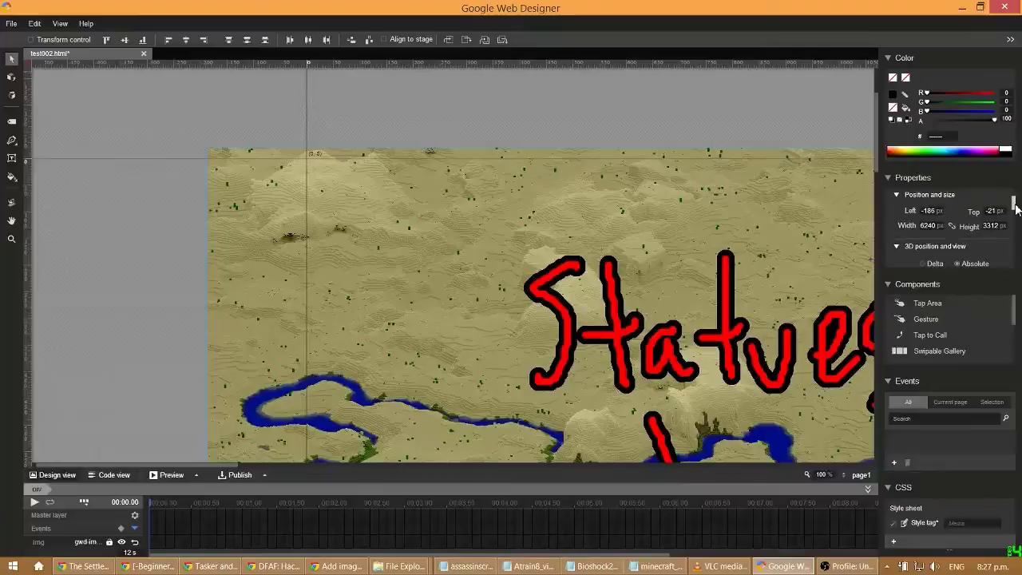
left_click(934, 226)
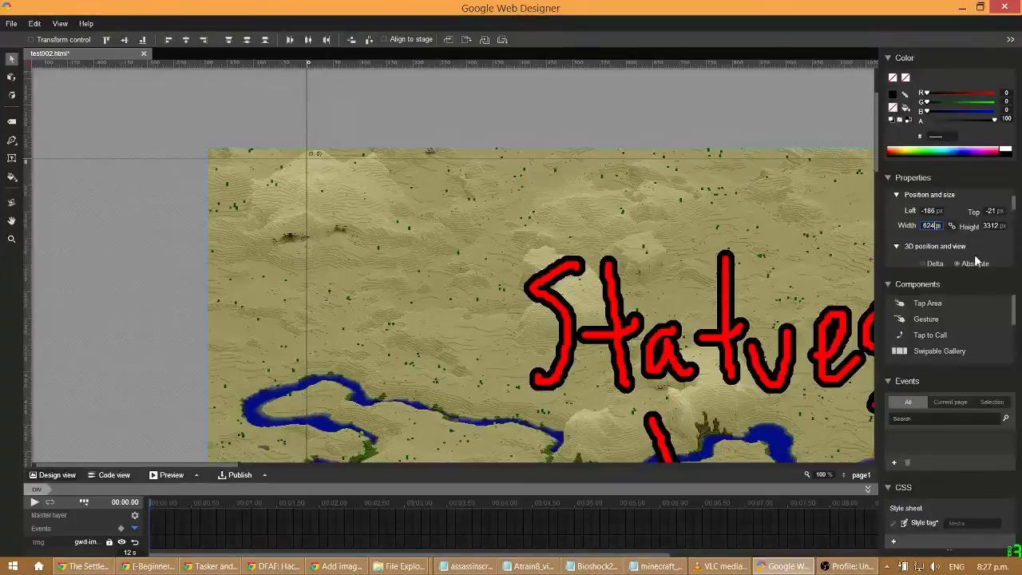
key("BackSpace")
key("Return")
left_click_drag(393, 223, 616, 267)
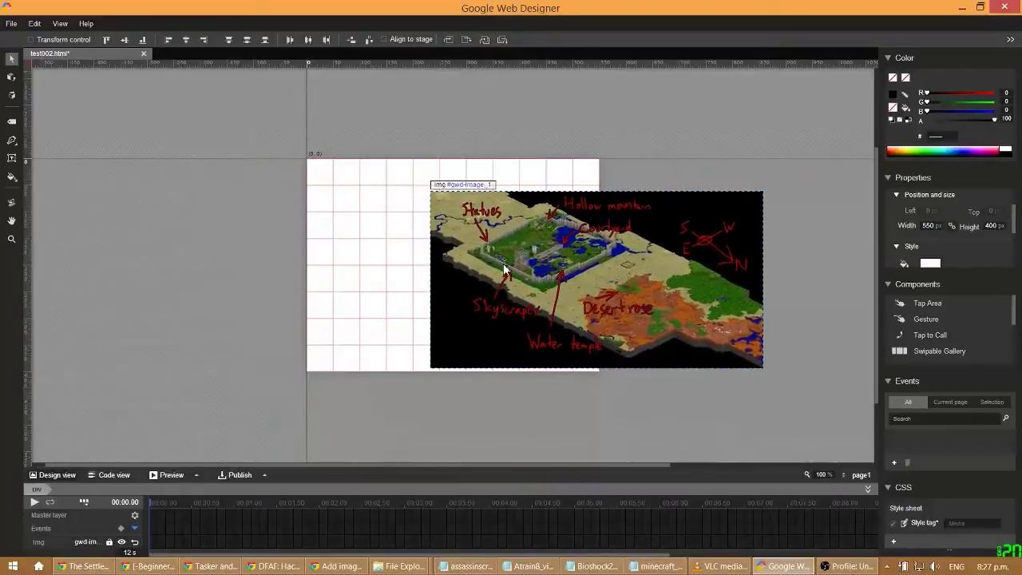
Switch to Chrome and read the Add images article on creating an image tag and resizing an image
left_click(338, 567)
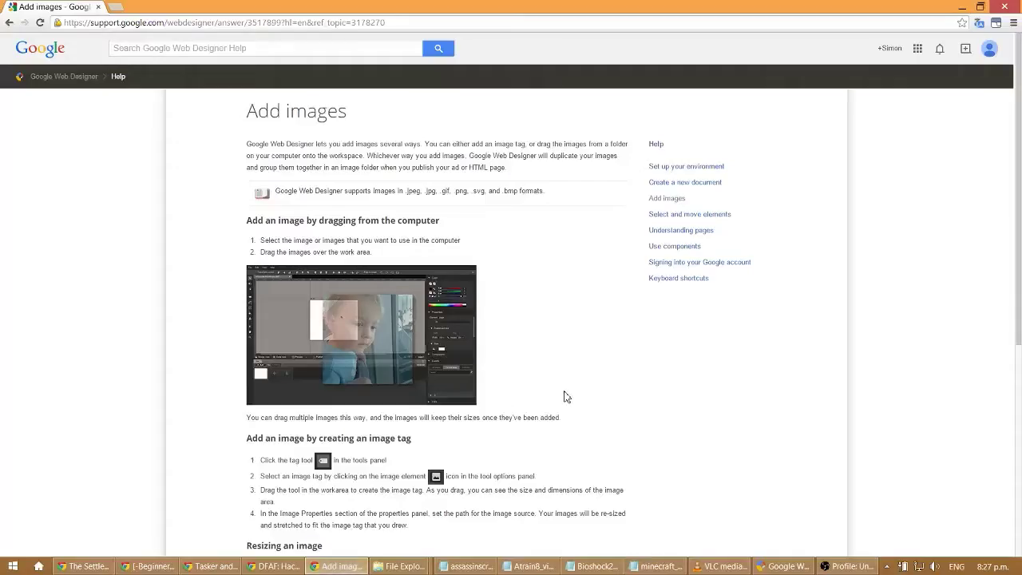
scroll(562, 399, "down", 3)
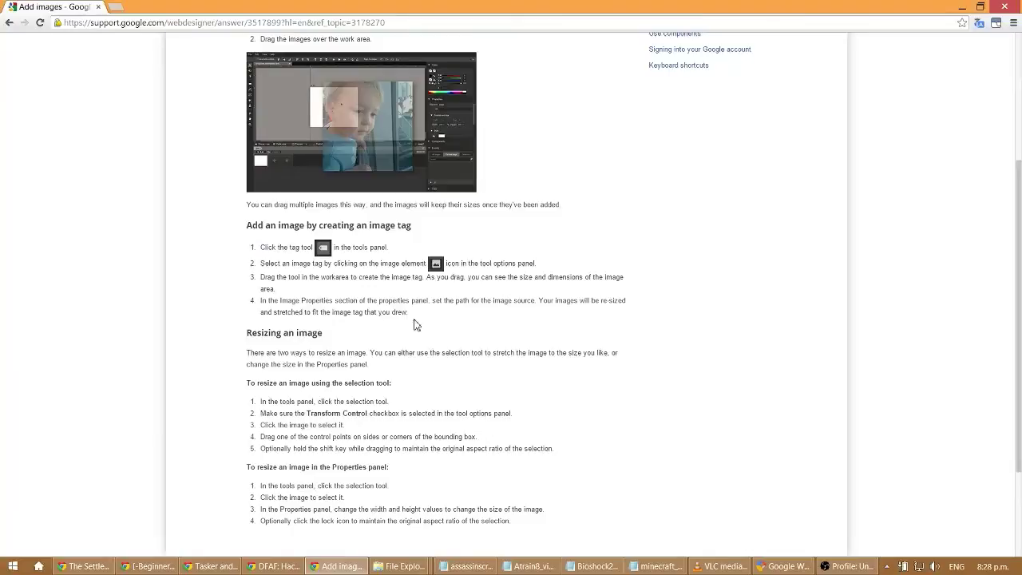
scroll(414, 324, "up", 1)
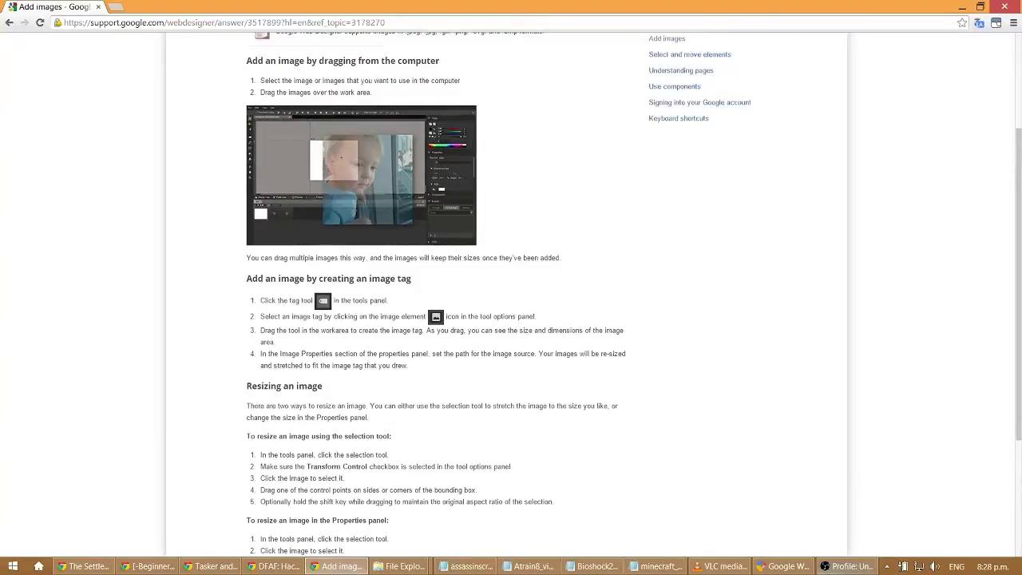
Switch back to Google Web Designer, draw a div tag about 319 × 227 px across the page's left edge, and return to the Selection tool
left_click(787, 566)
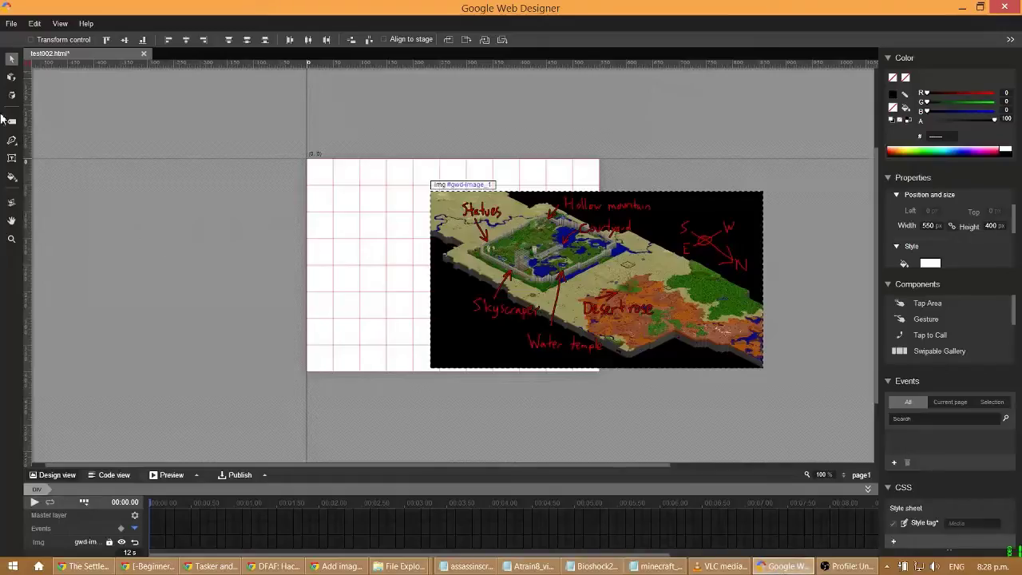
left_click(11, 121)
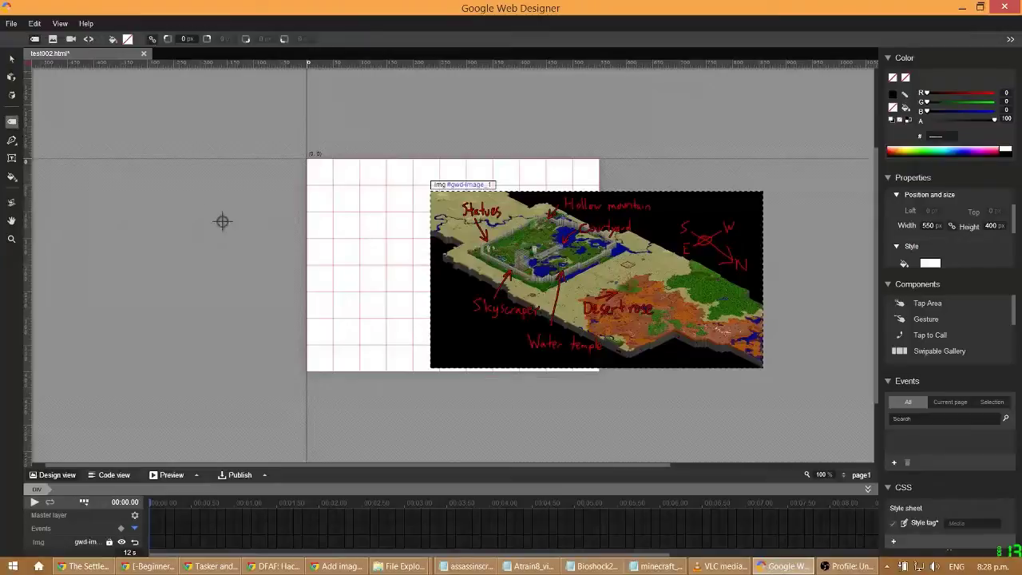
left_click_drag(216, 216, 391, 343)
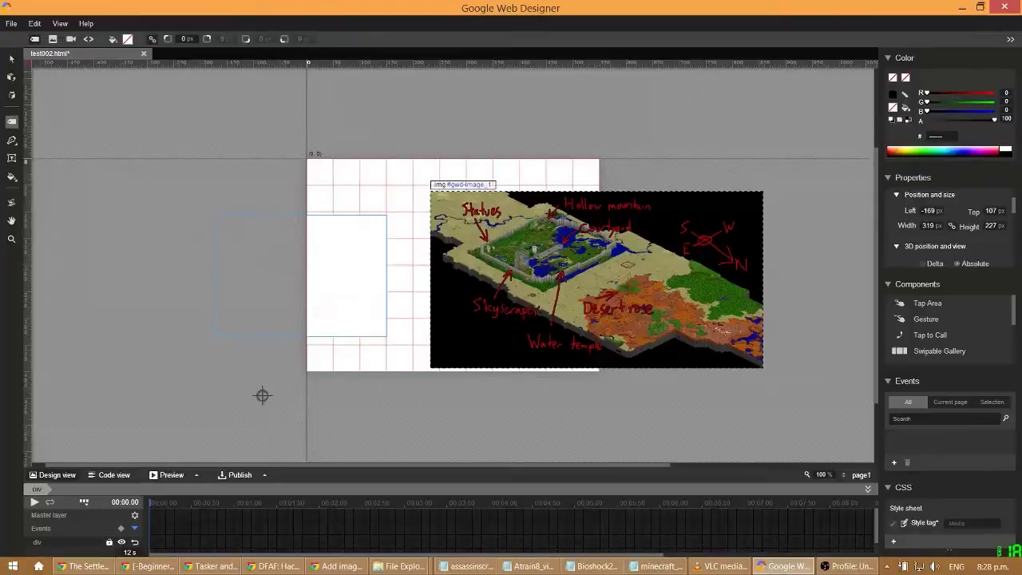
left_click(71, 40)
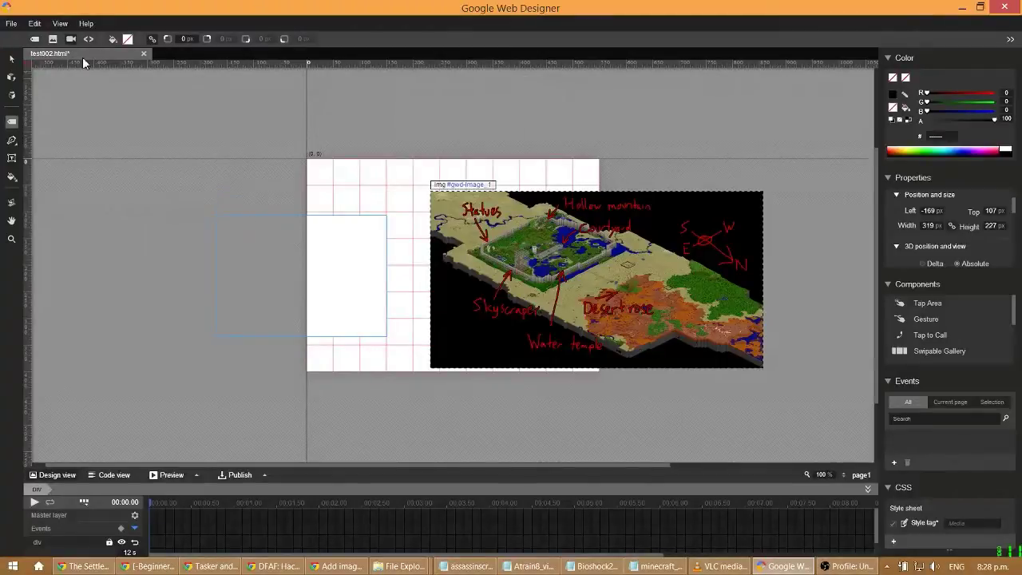
left_click(11, 59)
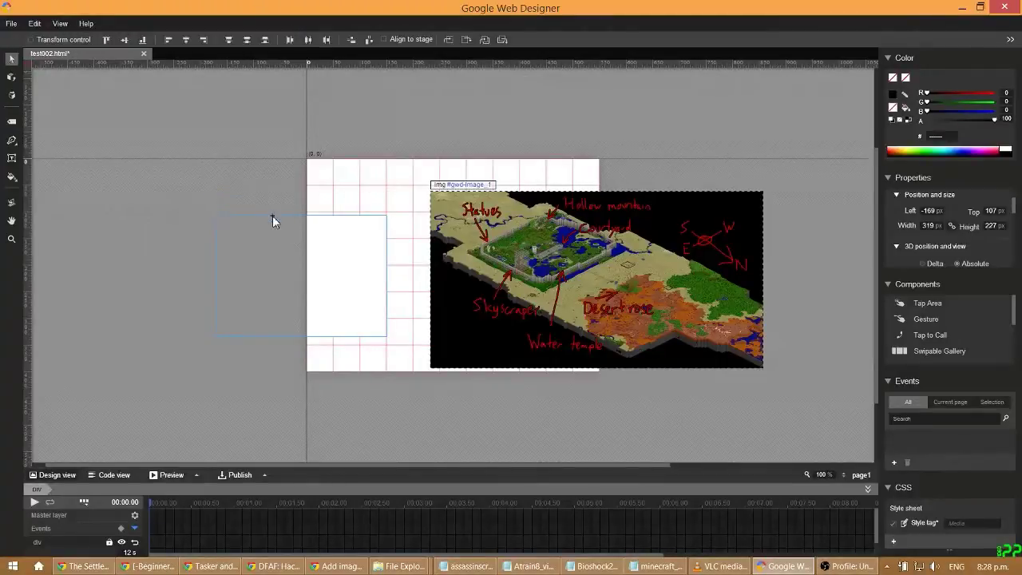
Move the div tag up and left to about -188 px left and 62 px top, and try to reposition the items on the stage
left_click_drag(275, 217, 247, 231)
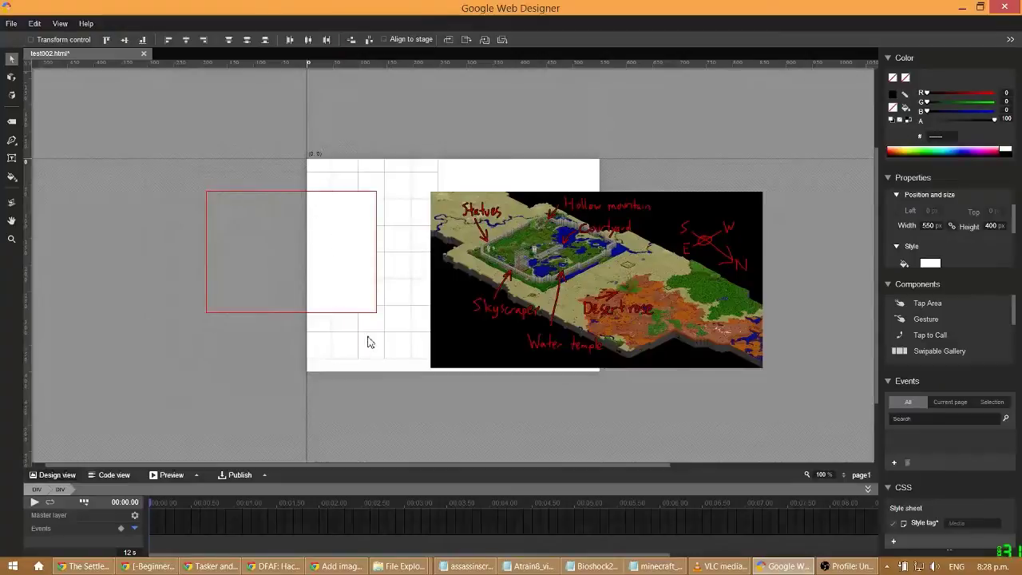
left_click_drag(388, 326, 408, 331)
left_click_drag(334, 306, 363, 339)
left_click_drag(273, 256, 198, 358)
left_click_drag(272, 264, 247, 302)
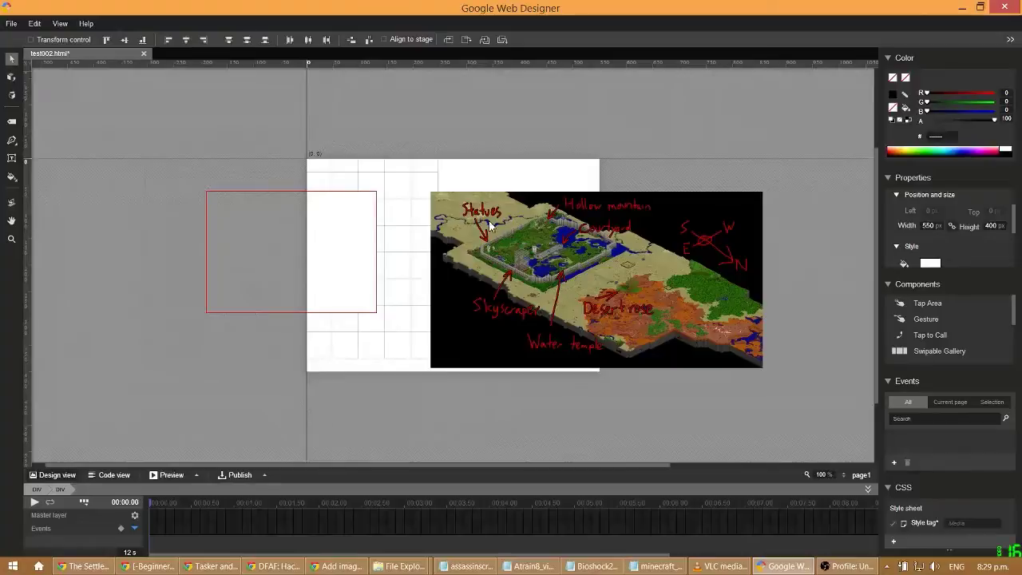
left_click_drag(489, 243, 645, 248)
scroll(593, 312, "down", 3)
scroll(593, 311, "up", 4)
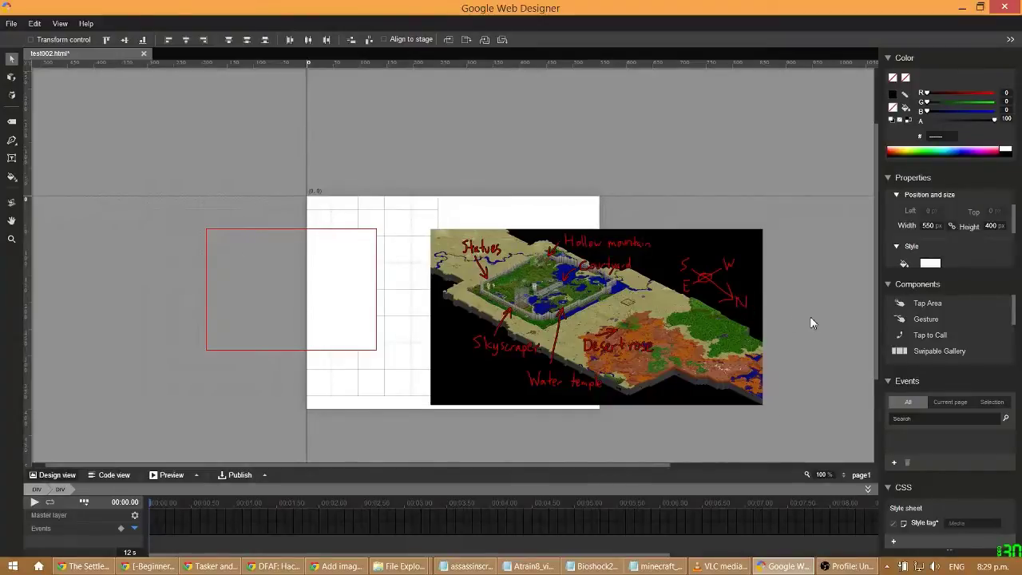
scroll(808, 329, "down", 3)
scroll(807, 331, "up", 3)
Leave the div's nested editing level, return to the page's top-level container, and delete the div tag from the page
left_click(64, 25)
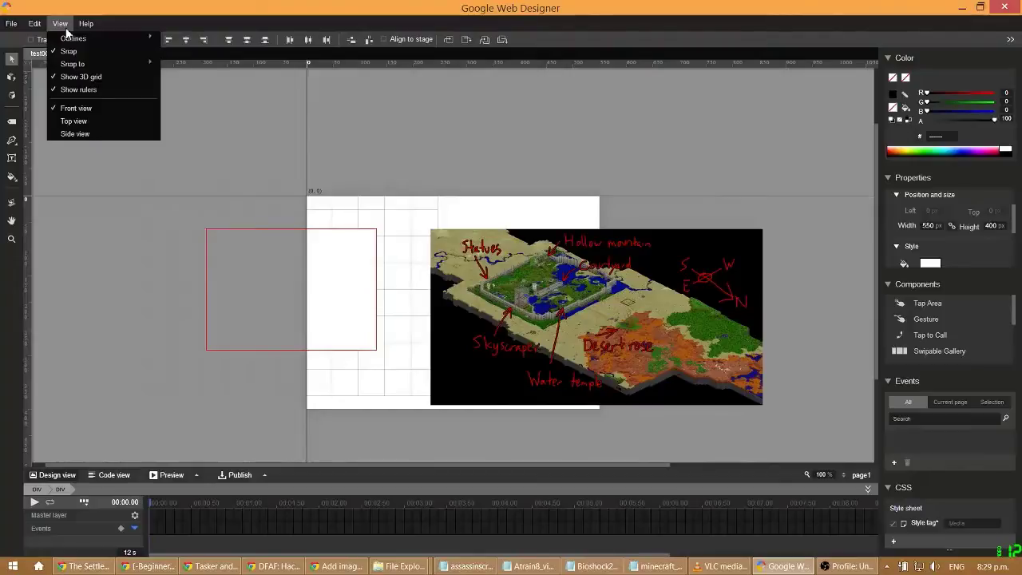
mouse_move(85, 23)
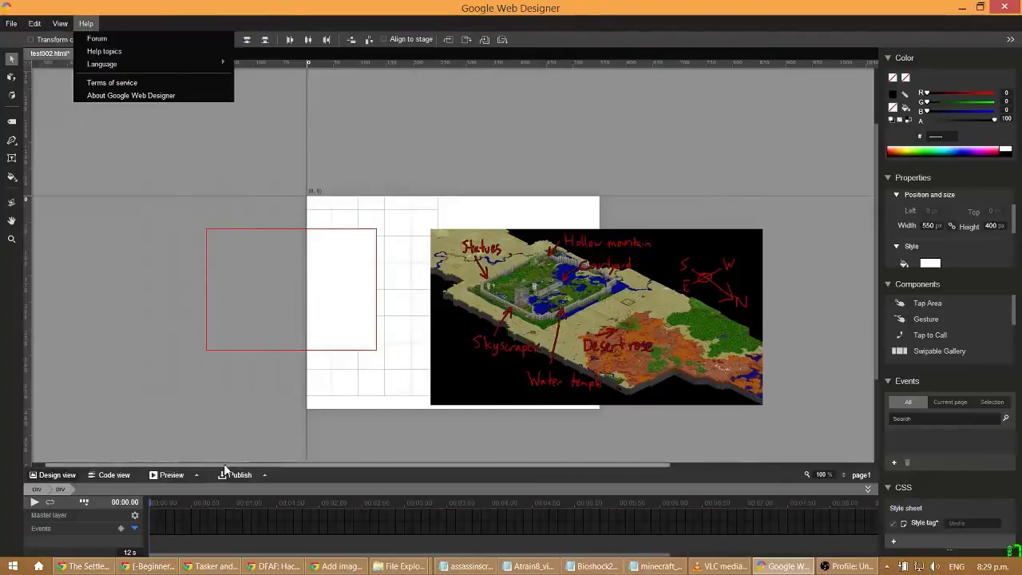
left_click(78, 488)
left_click(38, 494)
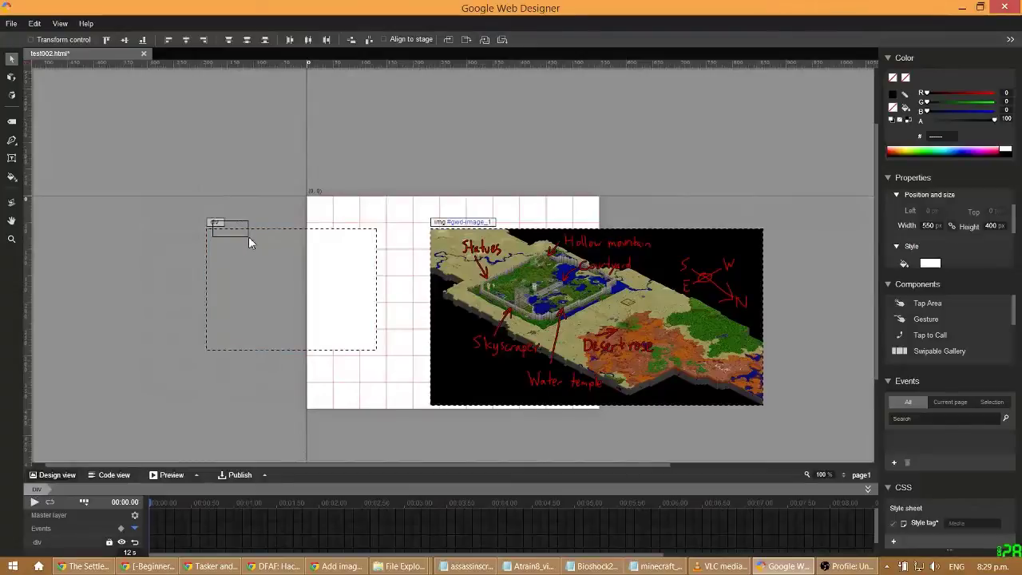
left_click_drag(190, 214, 409, 375)
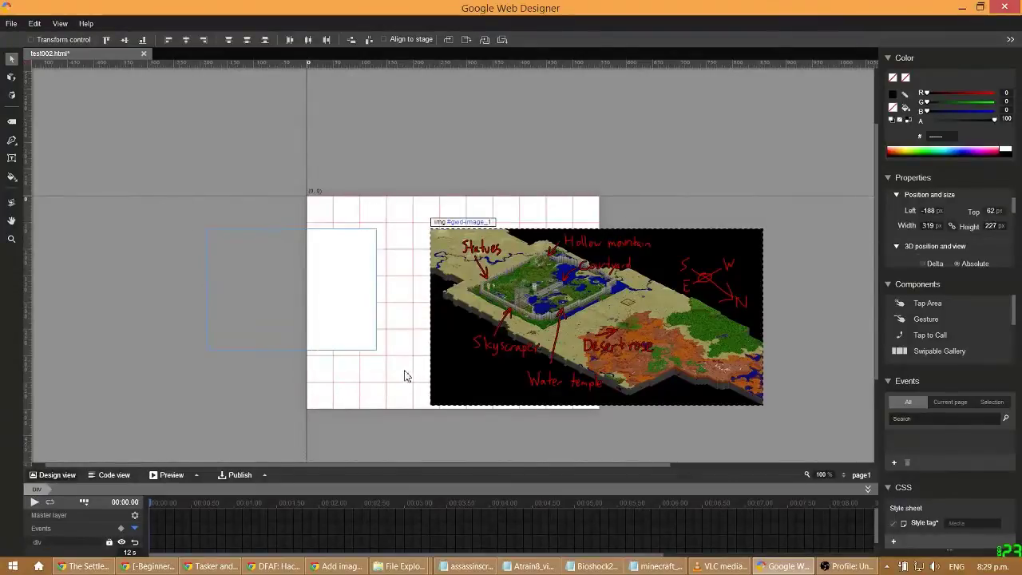
key("Delete")
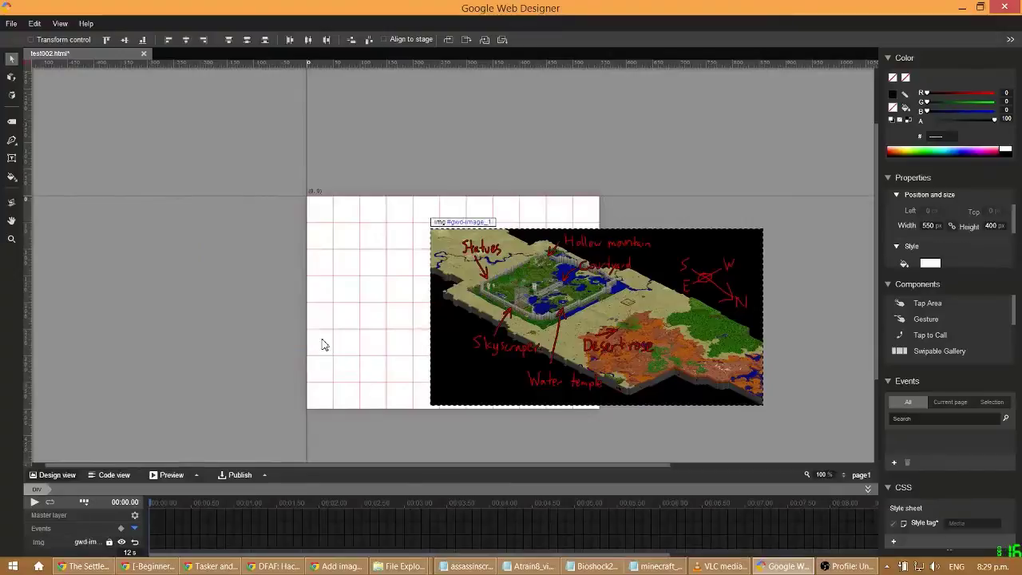
Draw a video tag about 343 × 190 px across the page's left edge and look through its video, style and margin properties
left_click(19, 122)
left_click_drag(219, 245, 402, 353)
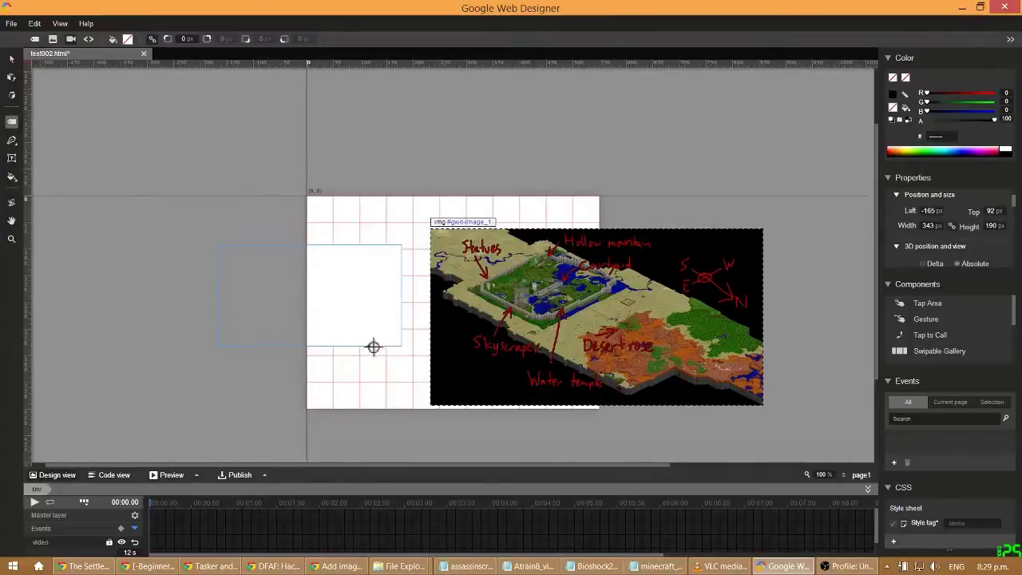
left_click(868, 488)
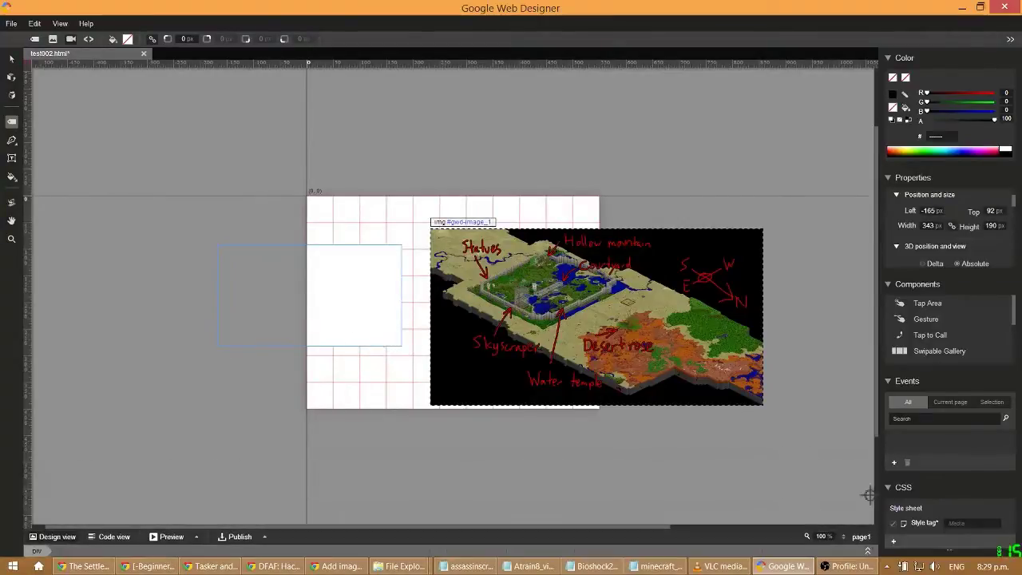
left_click(869, 551)
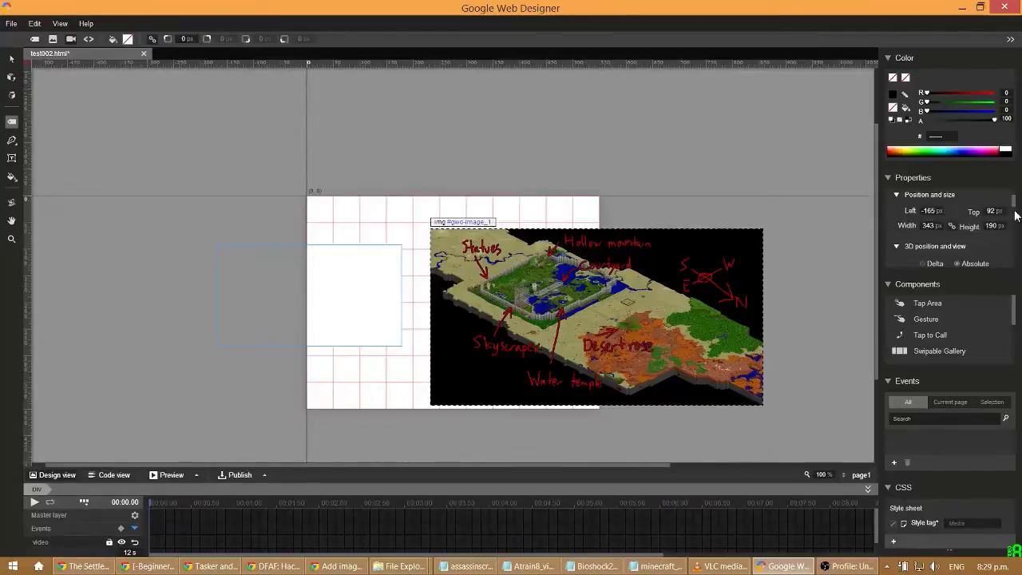
left_click_drag(1015, 211, 1018, 224)
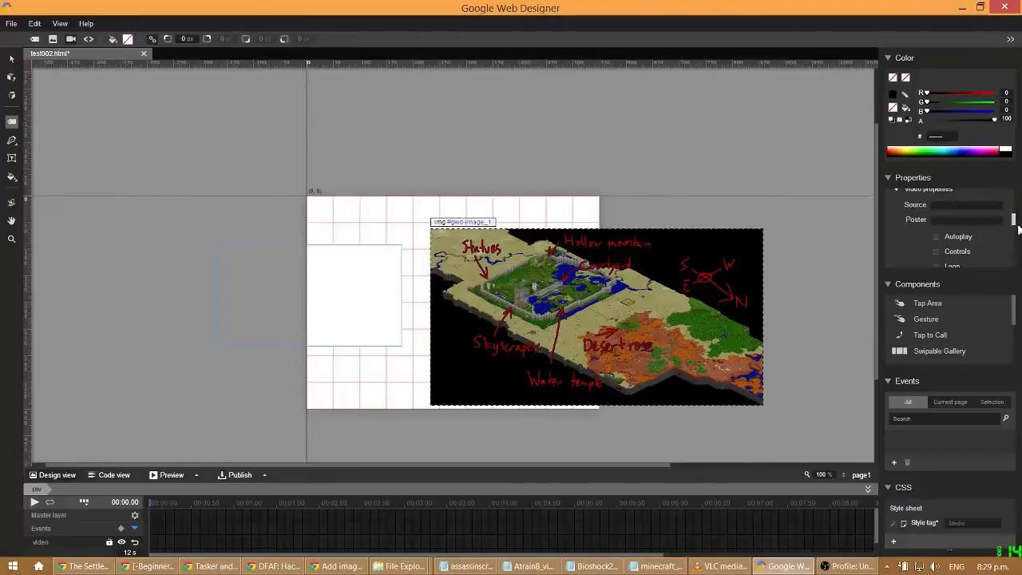
left_click(988, 208)
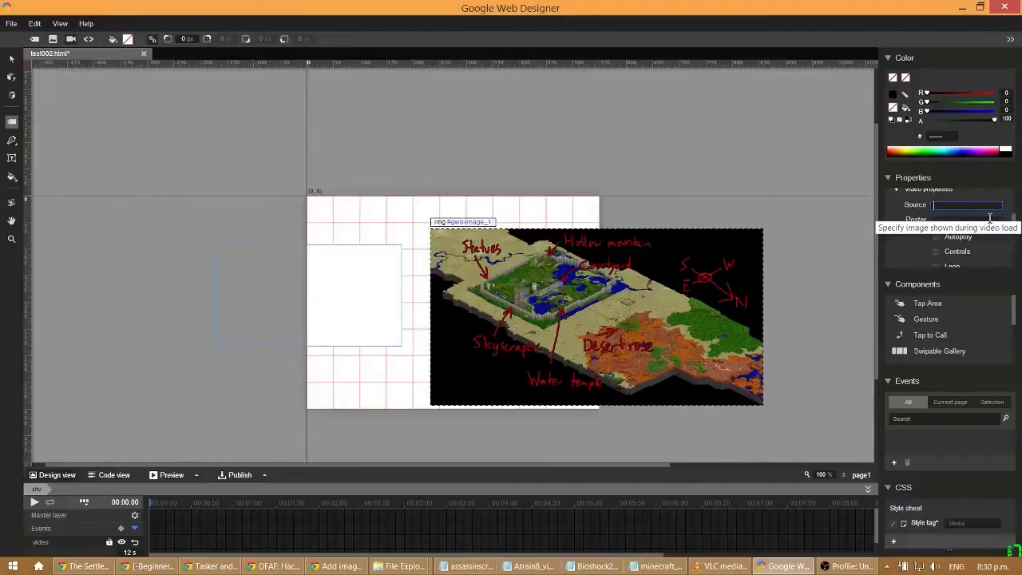
left_click_drag(1013, 226, 1015, 252)
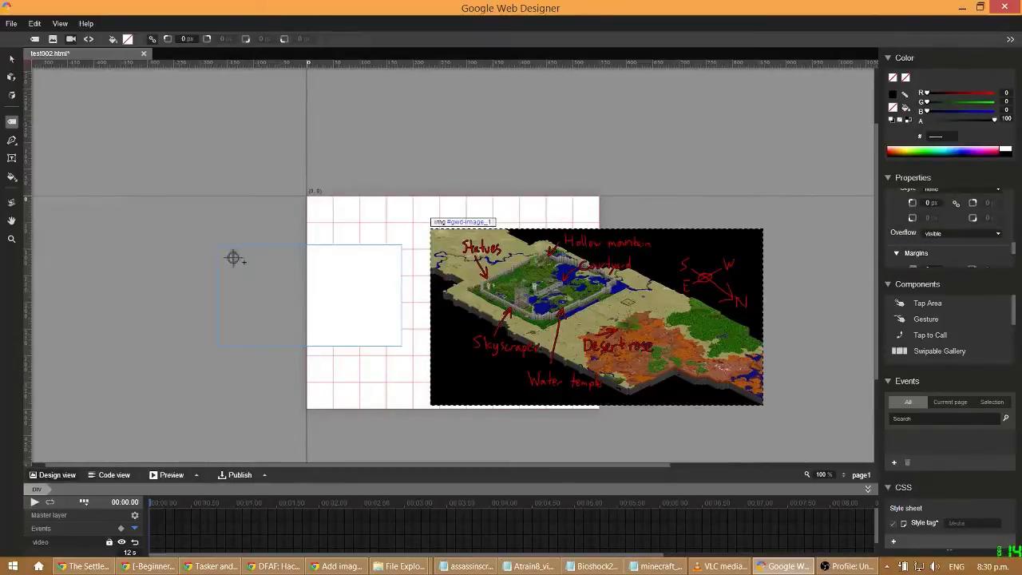
Draw a second video tag overlapping the first, return to the Selection tool, and delete both video tags
left_click_drag(232, 256, 418, 360)
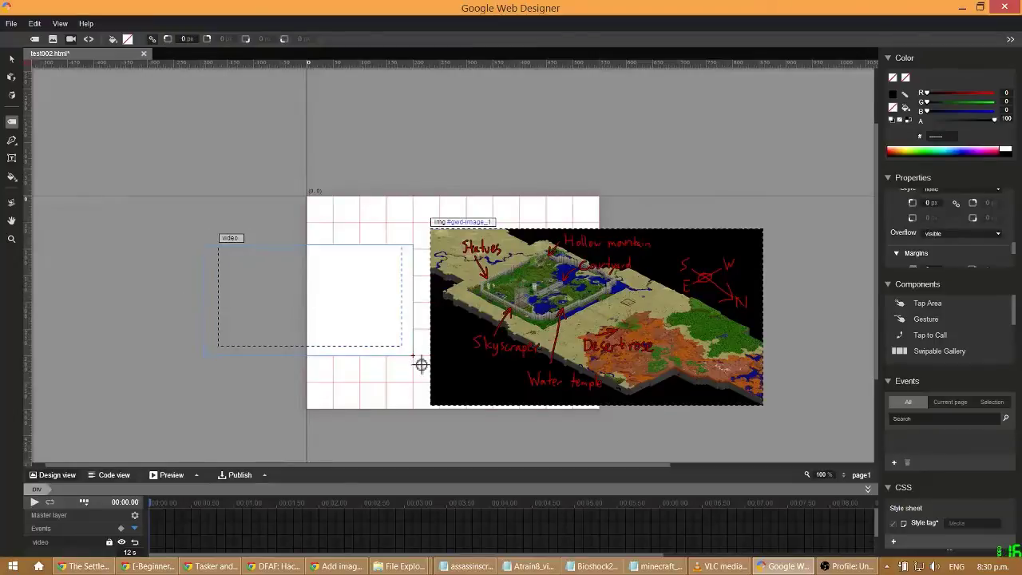
key("v")
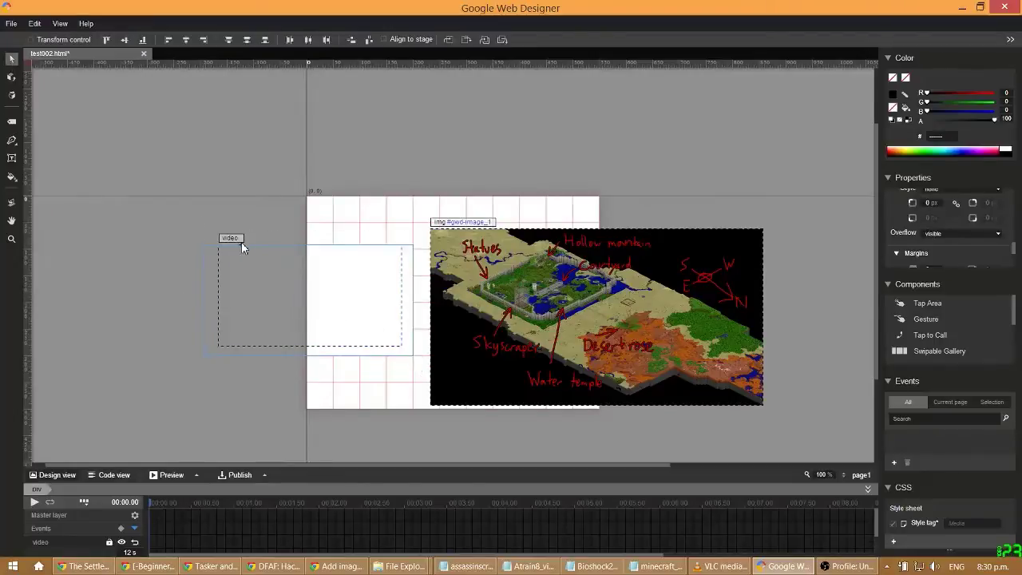
key("Delete")
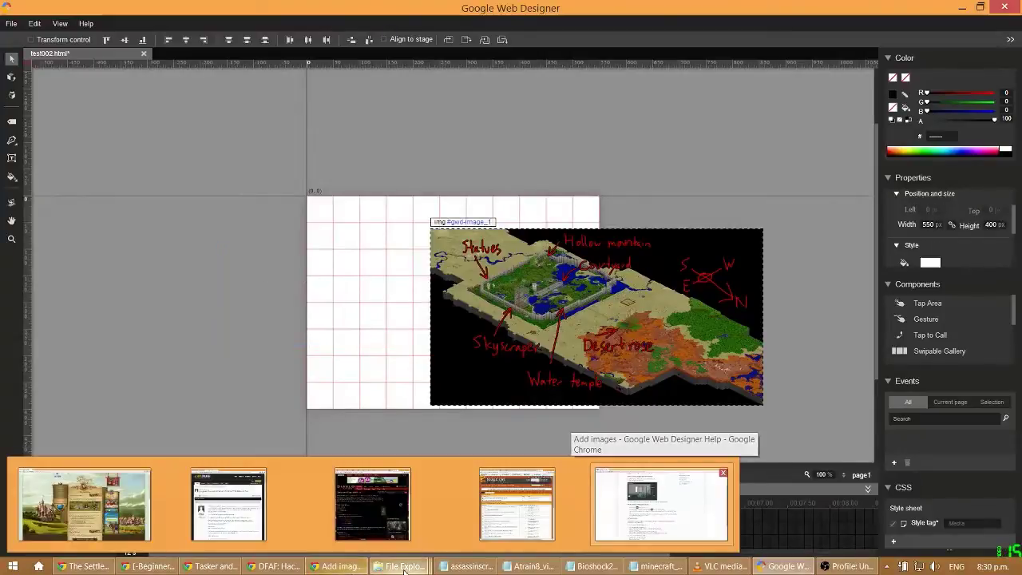
Switch to File Explorer's video_capture folder and try to place the Minecraft_save_file_release_v11 video on the Google Web Designer stage
mouse_move(404, 570)
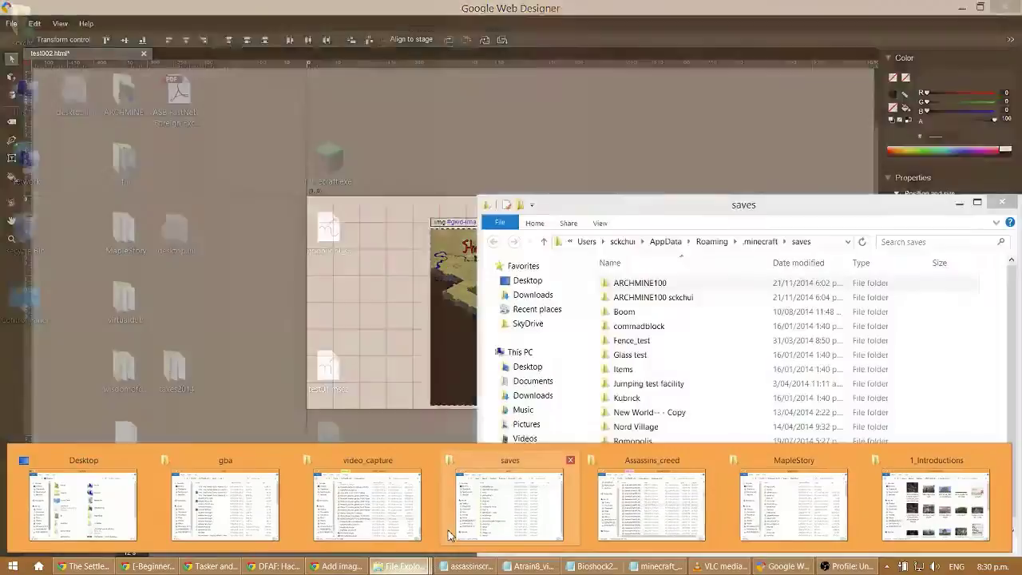
left_click(347, 503)
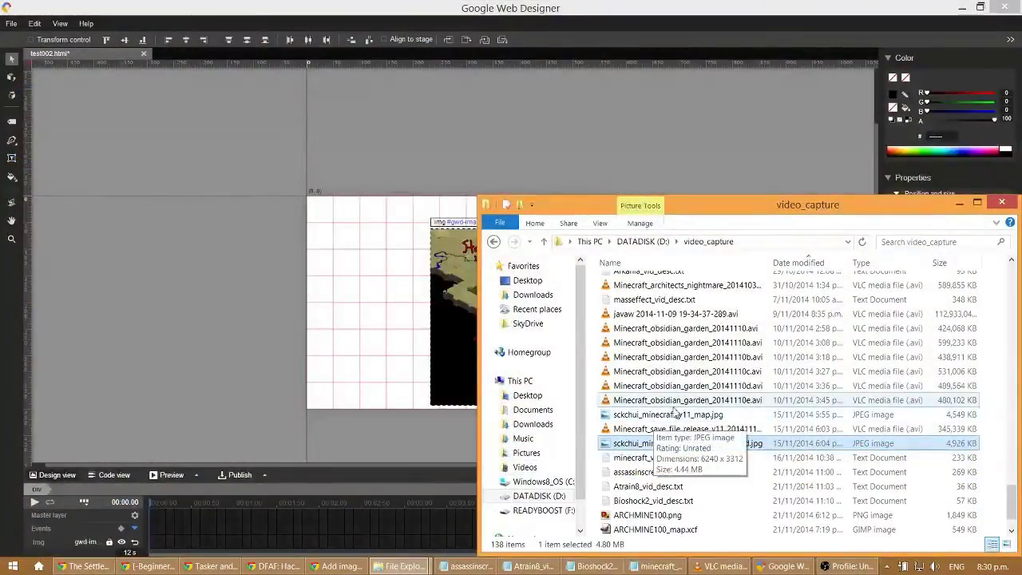
left_click_drag(678, 429, 264, 309)
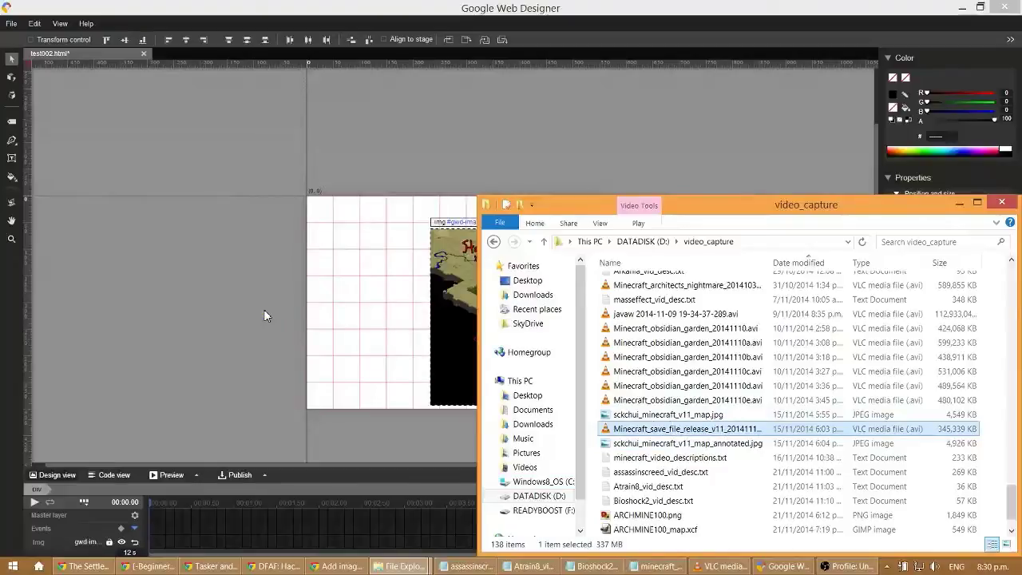
Switch back to Google Web Designer and move the map image to about 164 px left and 35 px top
left_click(455, 18)
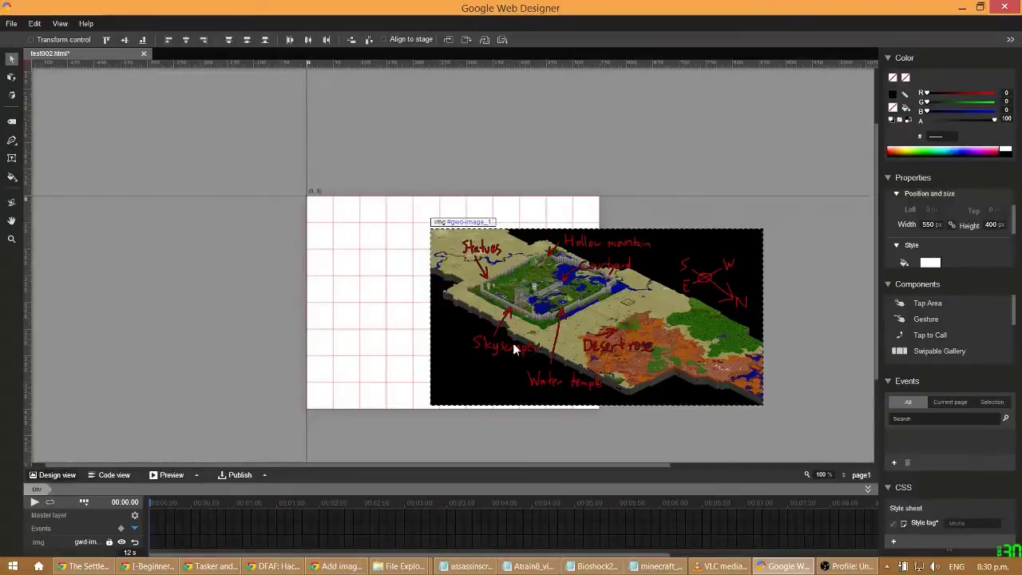
left_click_drag(562, 339, 525, 326)
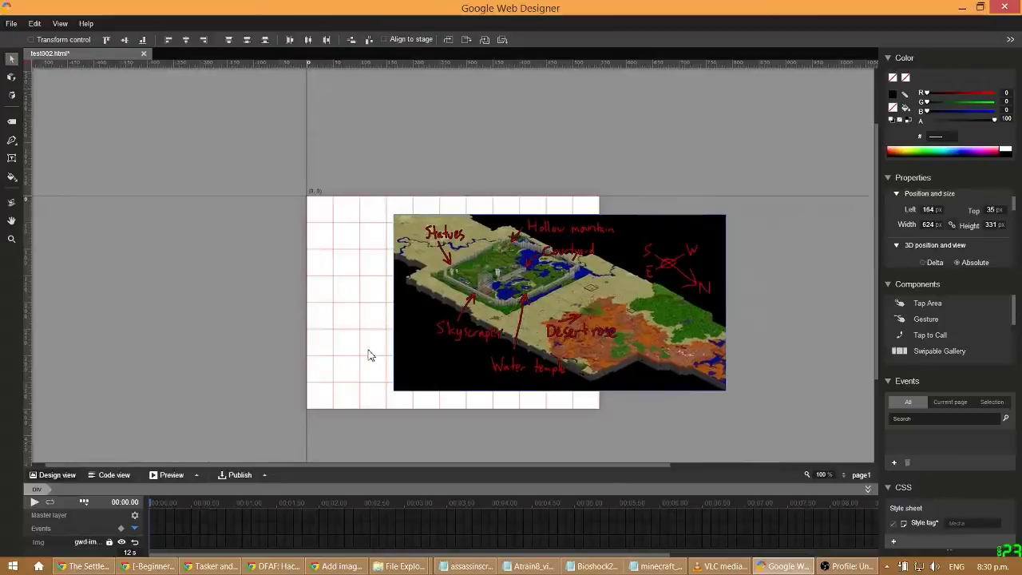
Switch to Chrome and read the Add images article's instructions for resizing an image
left_click(768, 567)
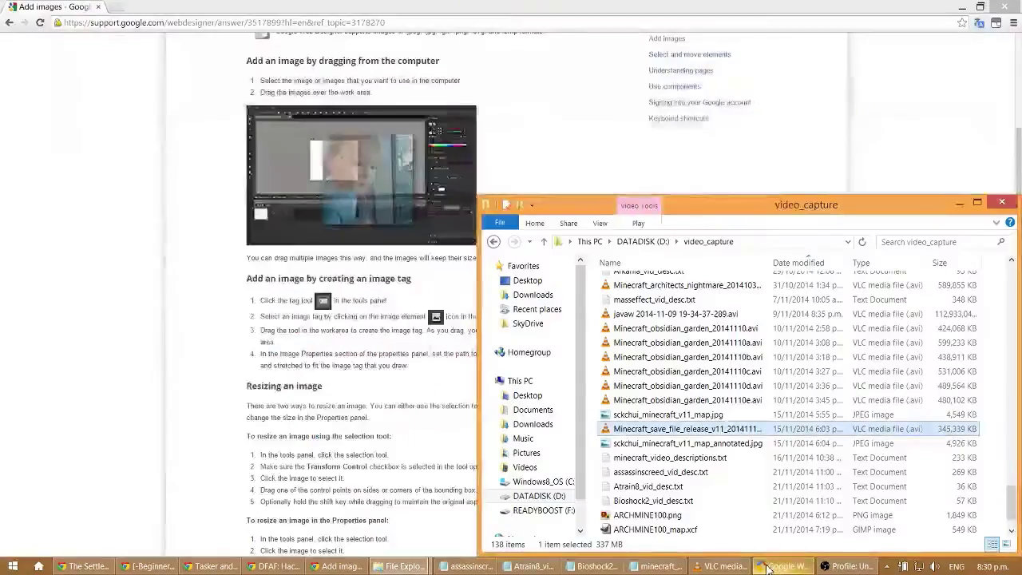
left_click(177, 386)
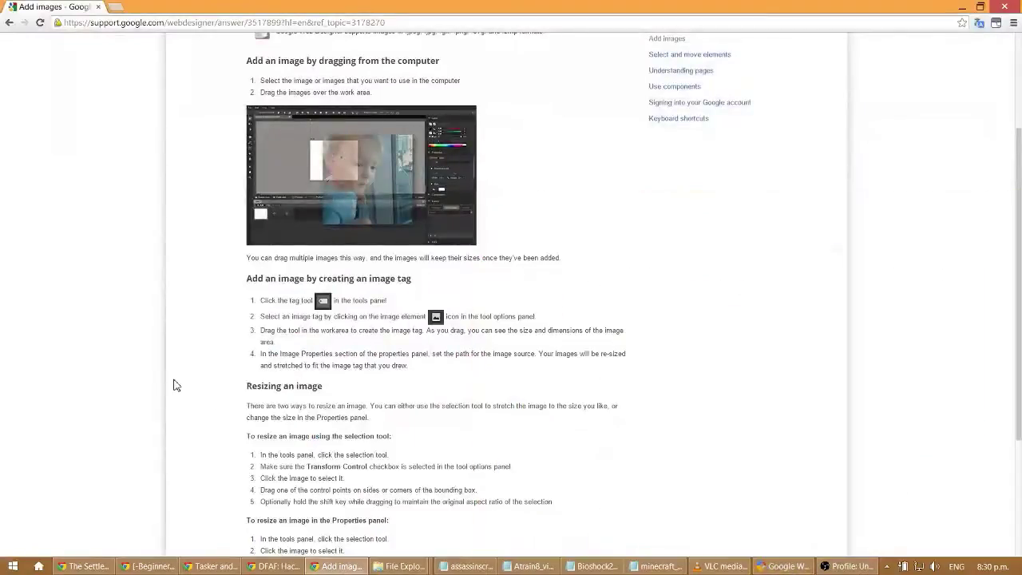
scroll(341, 364, "down", 2)
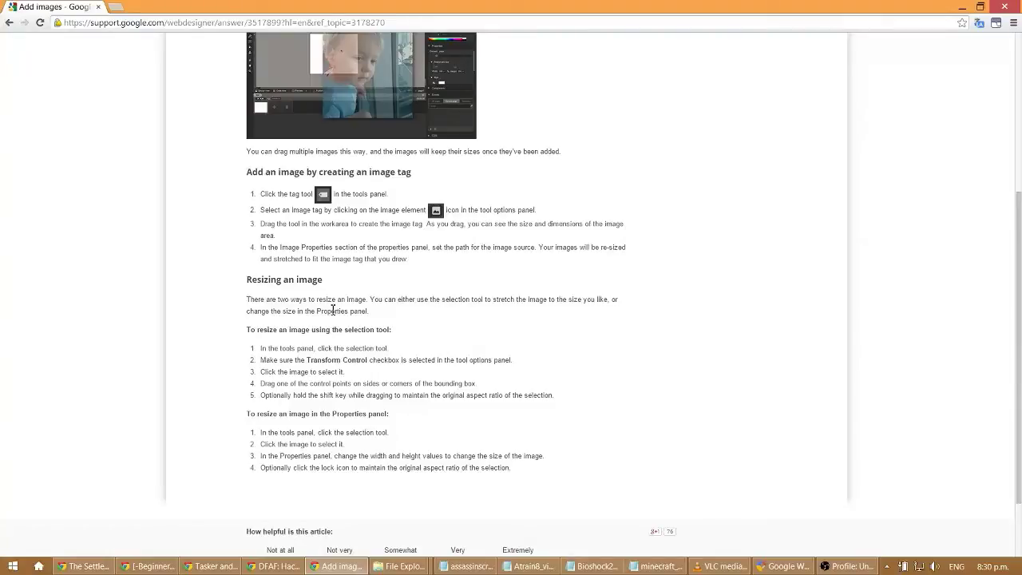
Switch back to Google Web Designer and try to resize the map image by its corners, moving it to about 190 px left and 32 px top
left_click(787, 566)
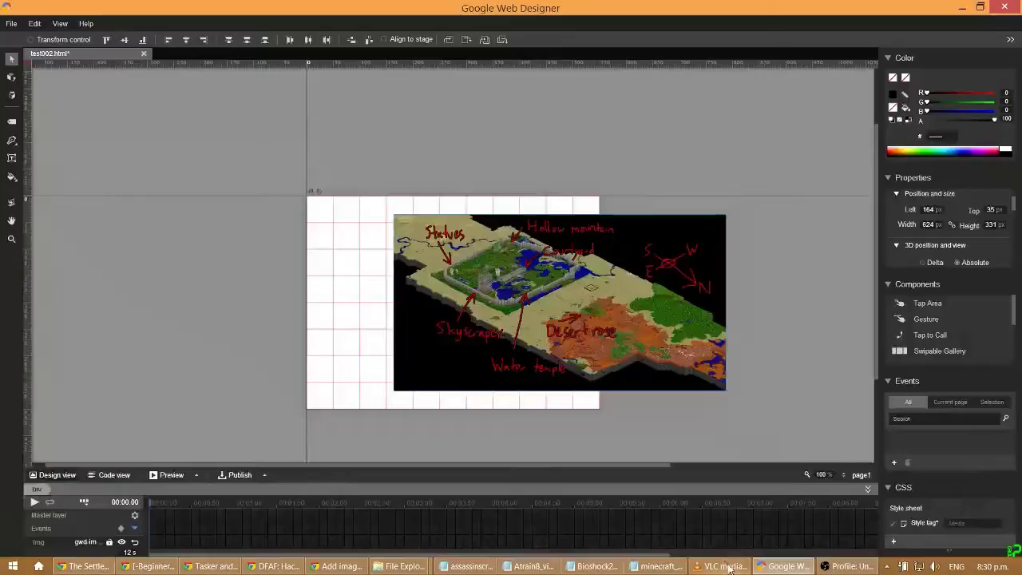
left_click_drag(372, 192, 693, 399)
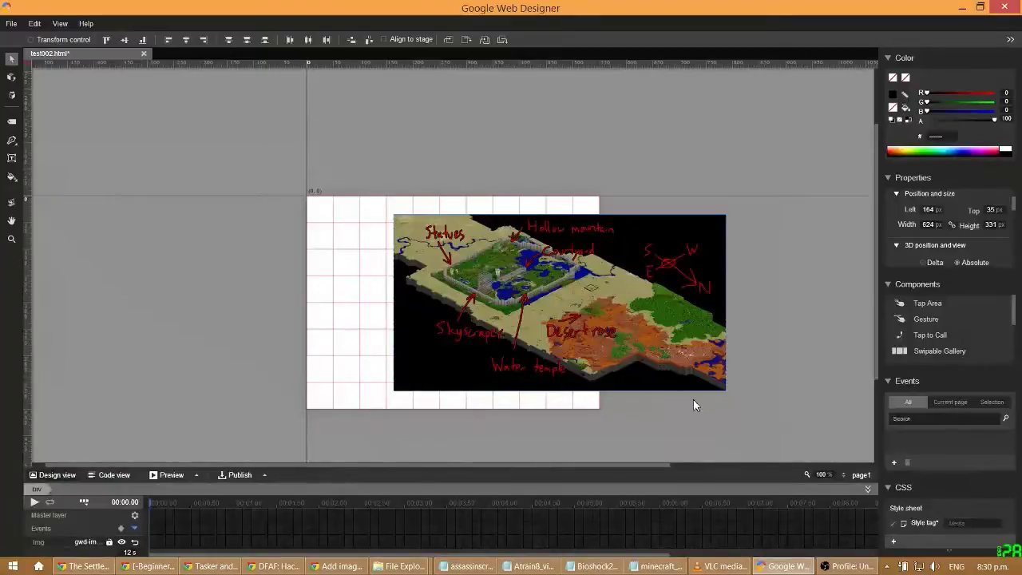
mouse_move(531, 302)
left_mouse_down()
mouse_move(524, 255)
mouse_move(532, 296)
left_mouse_up()
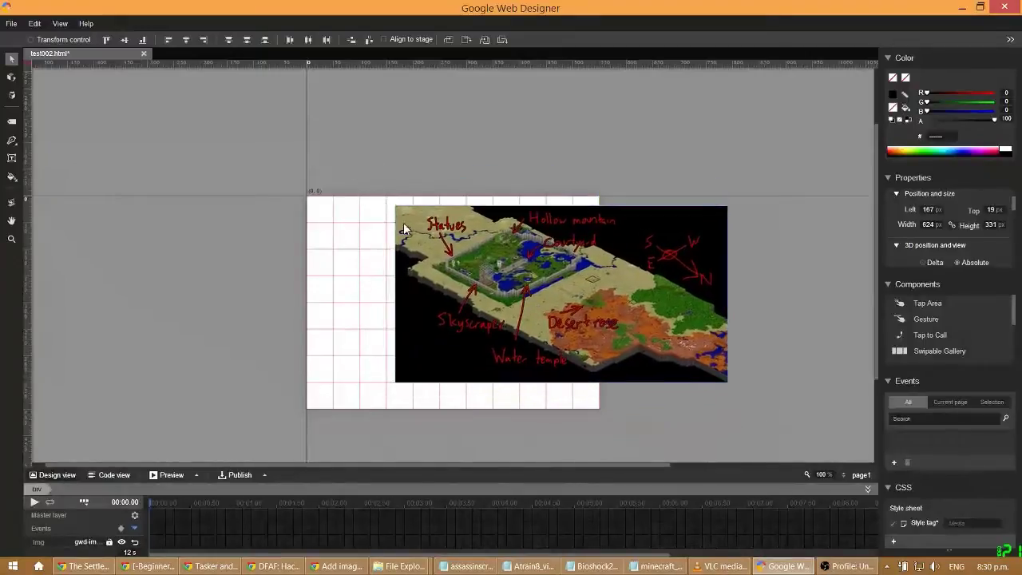
mouse_move(395, 209)
left_mouse_down()
mouse_move(455, 250)
mouse_move(410, 218)
left_mouse_up()
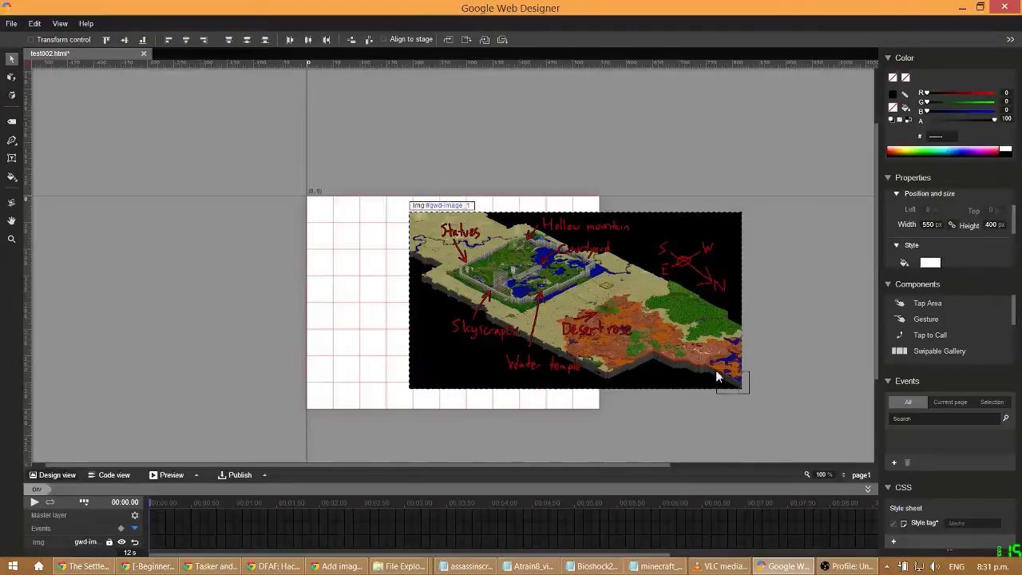
mouse_move(743, 394)
left_mouse_down()
mouse_move(712, 372)
mouse_move(741, 393)
left_mouse_up()
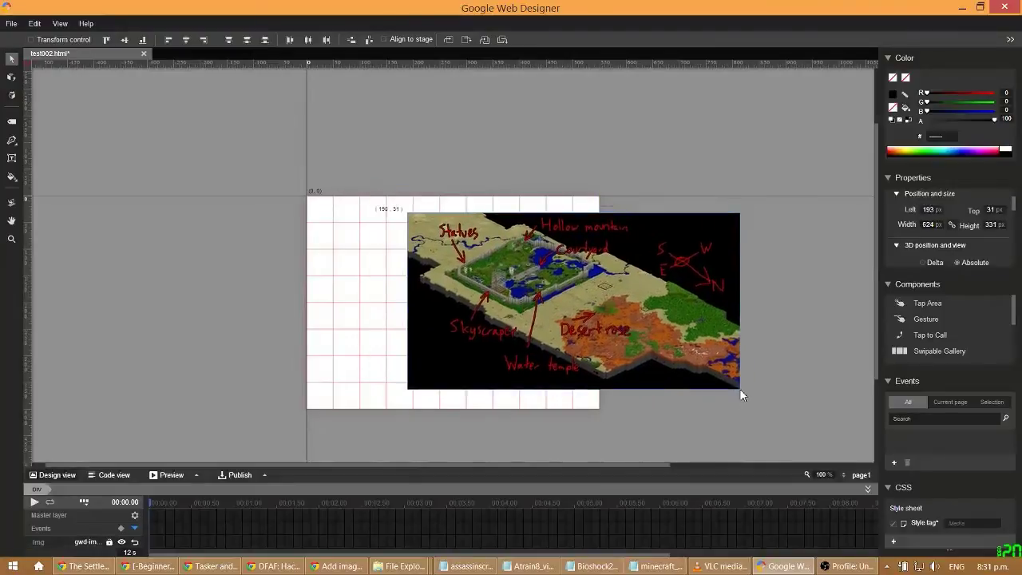
Recheck the resizing instructions in Chrome, switch back to Google Web Designer, and enable Transform control for the map image
left_click(339, 566)
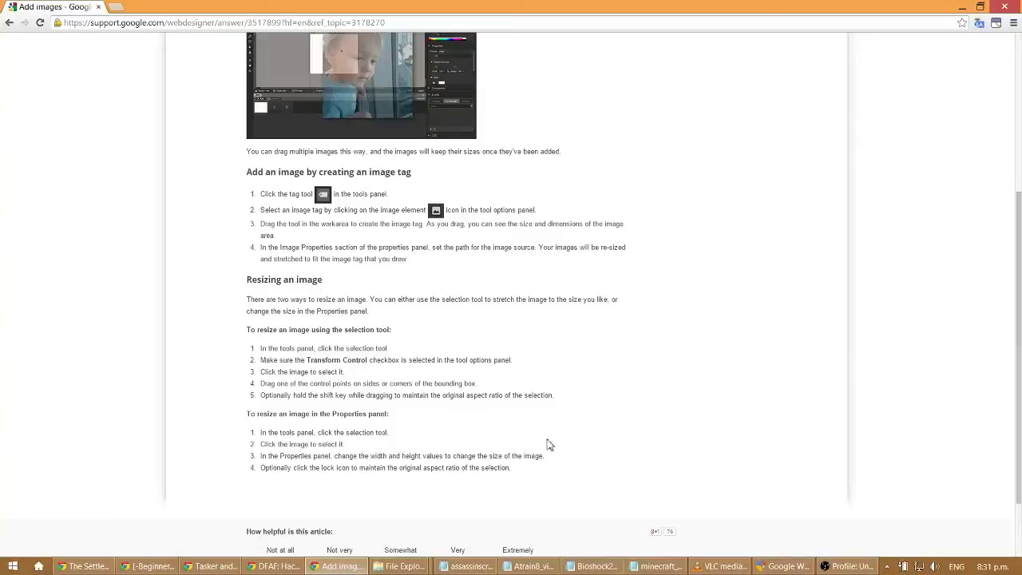
left_click(773, 567)
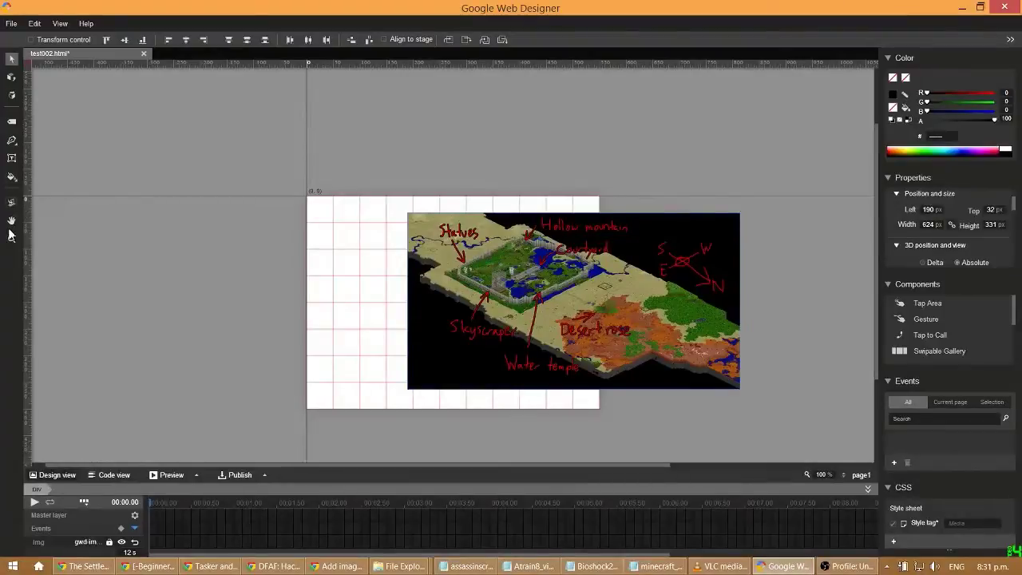
left_click(61, 24)
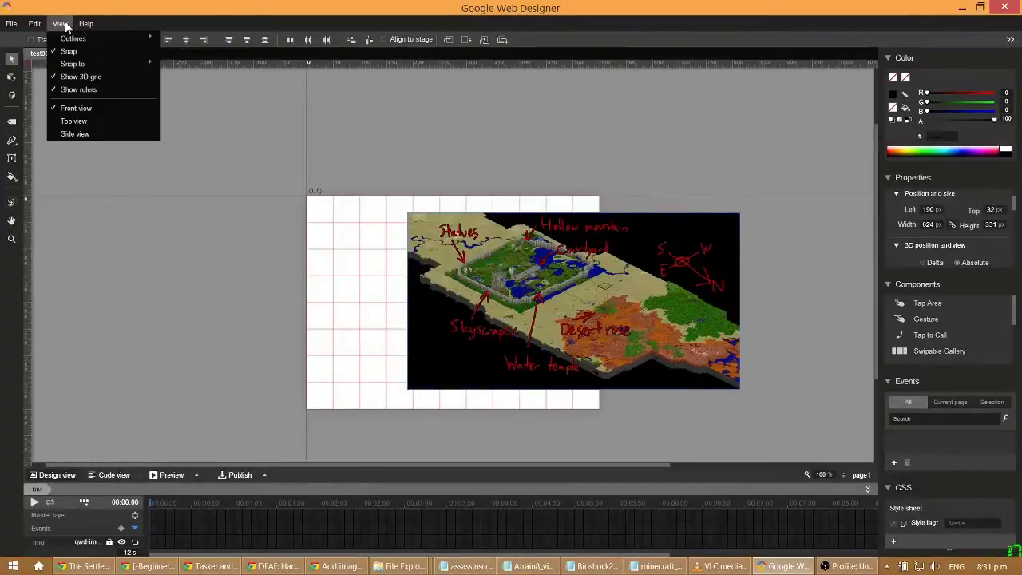
mouse_move(94, 24)
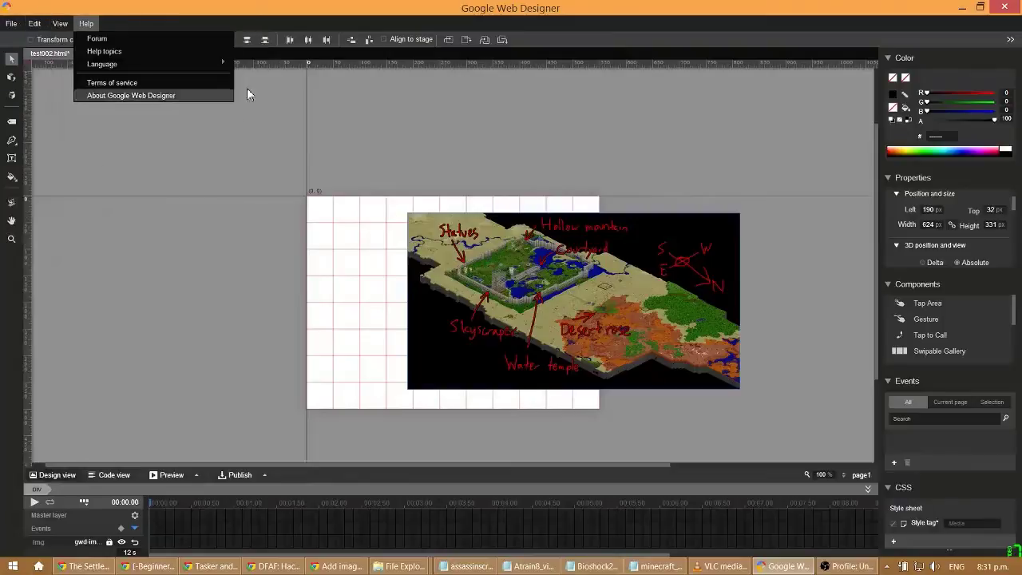
left_click(32, 41)
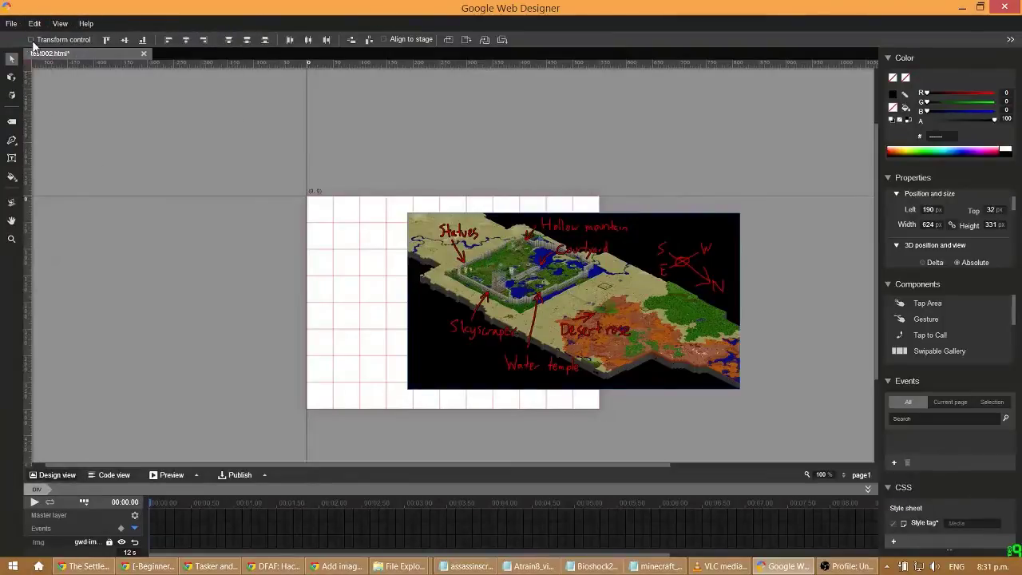
Try shrinking and rotating the map image with its transform handles, undoing both changes
left_click_drag(408, 213, 471, 271)
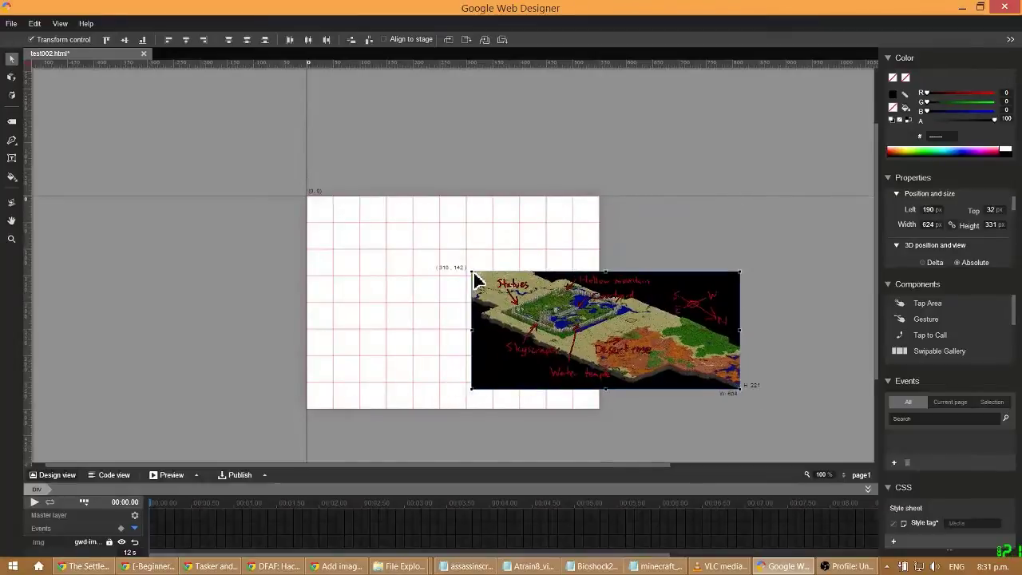
key("ctrl+z")
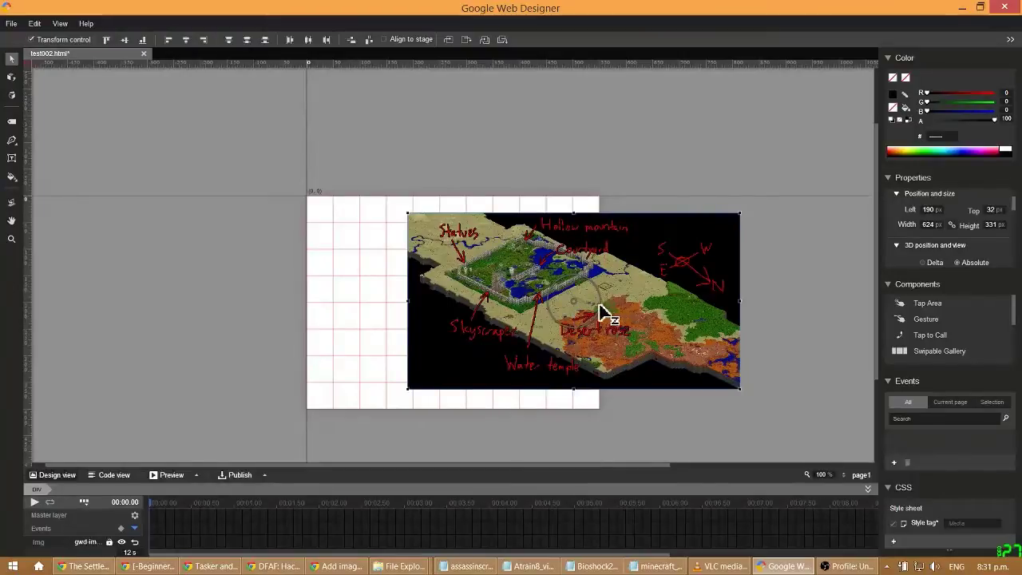
mouse_move(605, 312)
left_mouse_down()
mouse_move(570, 347)
mouse_move(692, 316)
mouse_move(627, 418)
mouse_move(605, 303)
left_mouse_up()
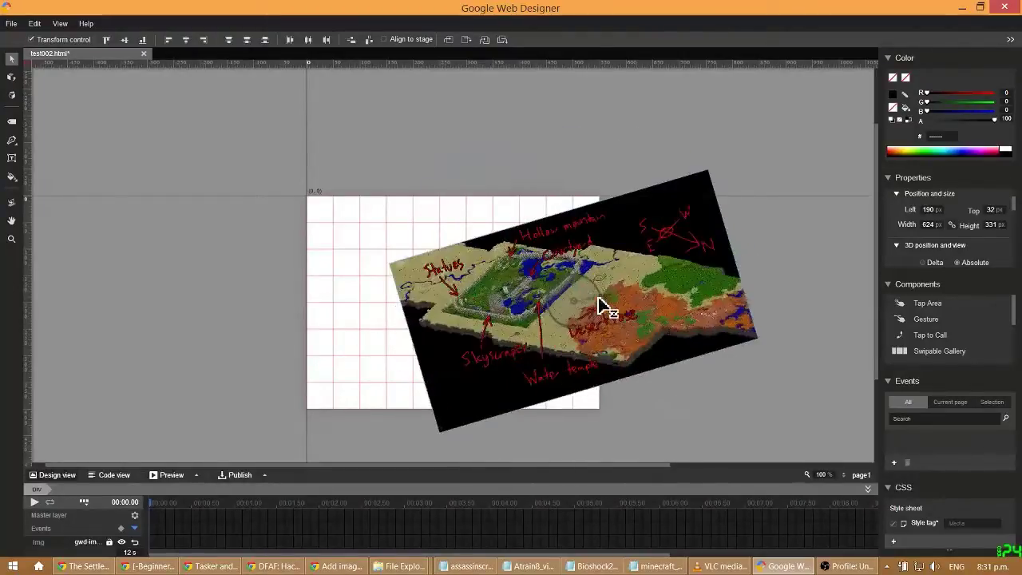
key("ctrl+z")
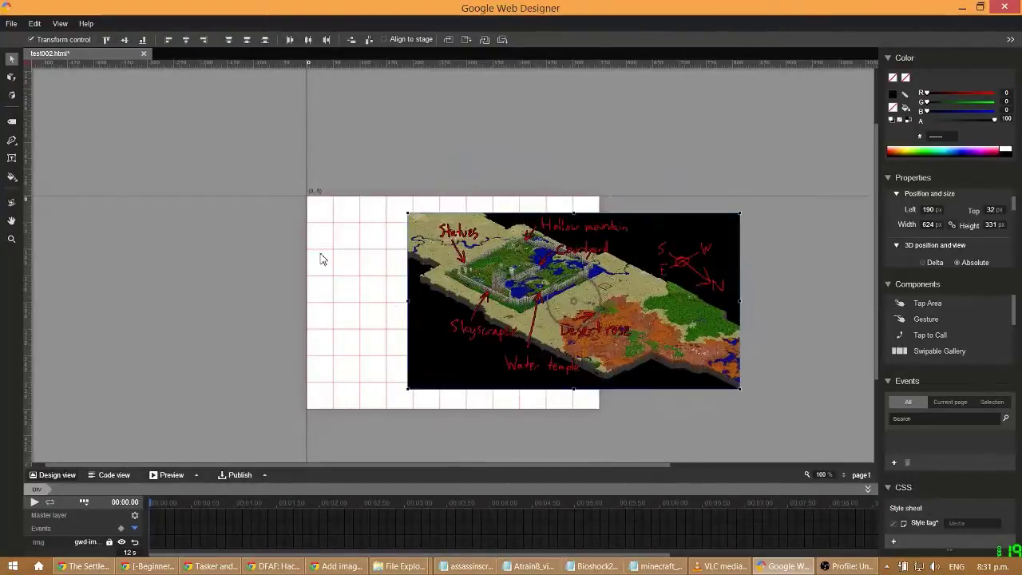
Move the map image to about 125 px left and 81 px top
mouse_move(452, 284)
left_mouse_down()
mouse_move(396, 282)
mouse_move(450, 281)
left_mouse_up()
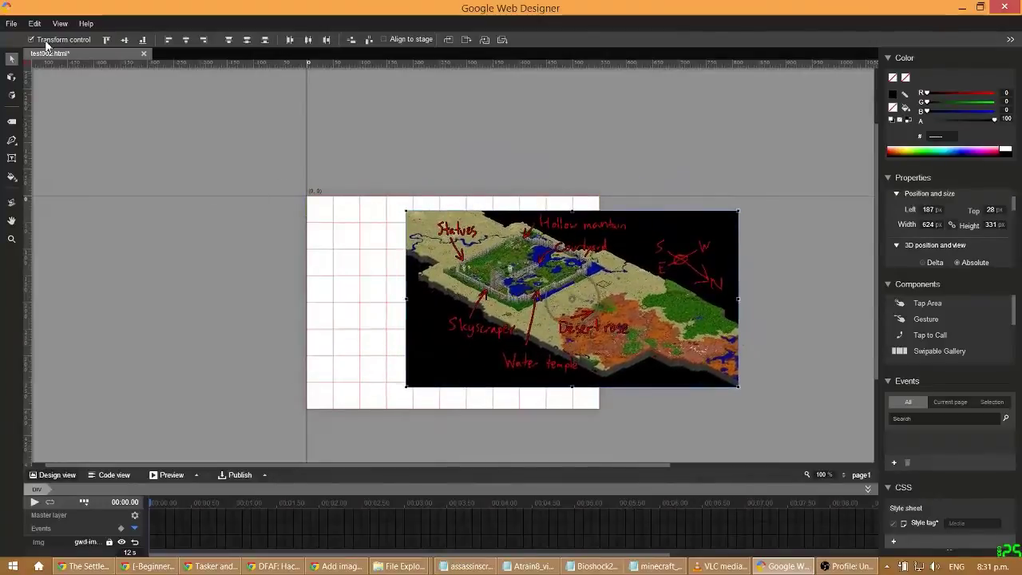
left_click_drag(676, 308, 631, 341)
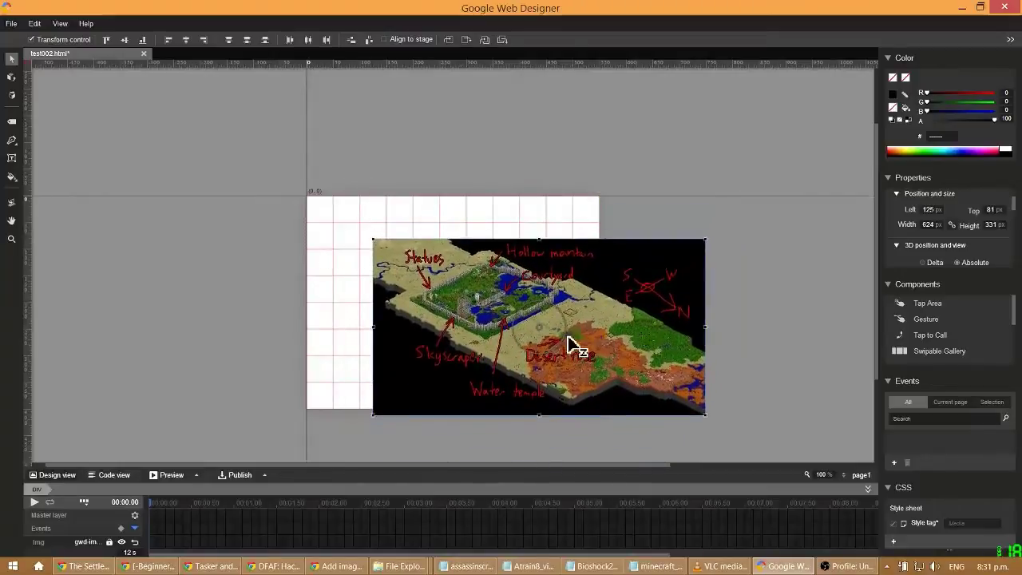
Switch to Chrome, open the Select and move elements help article, and read its alignment, distribution and layer controls
left_click(339, 567)
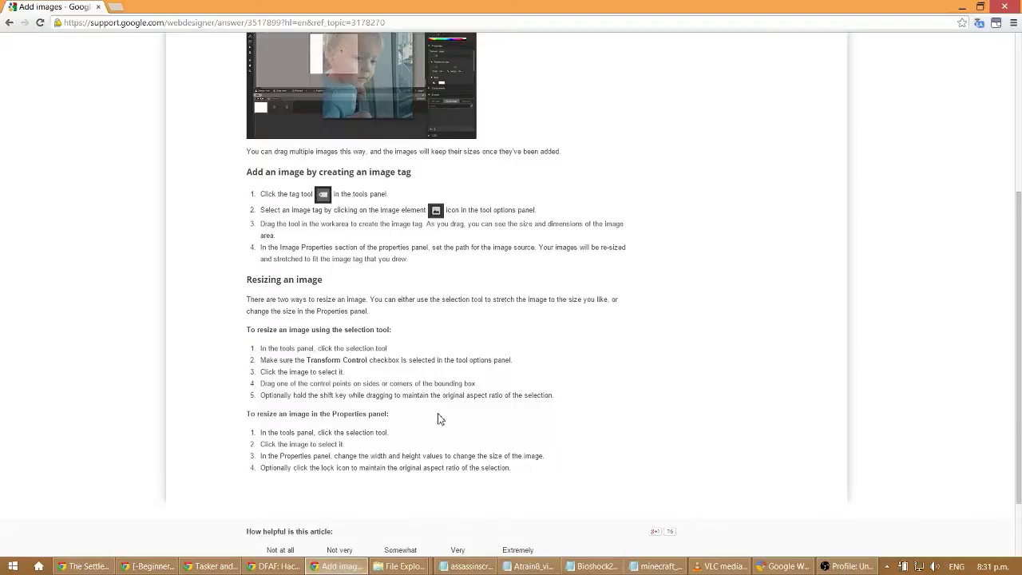
scroll(383, 458, "up", 4)
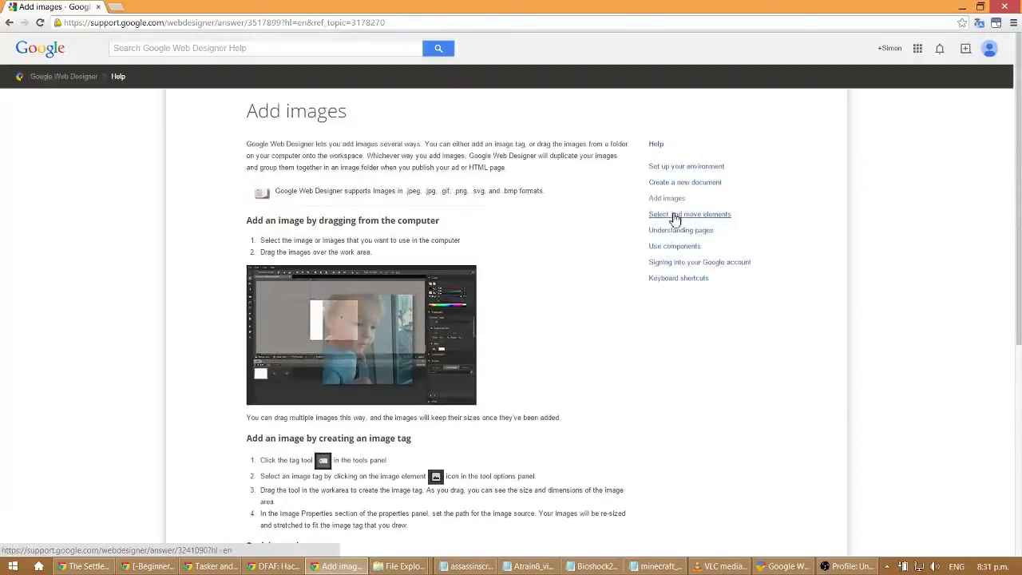
left_click(8, 22)
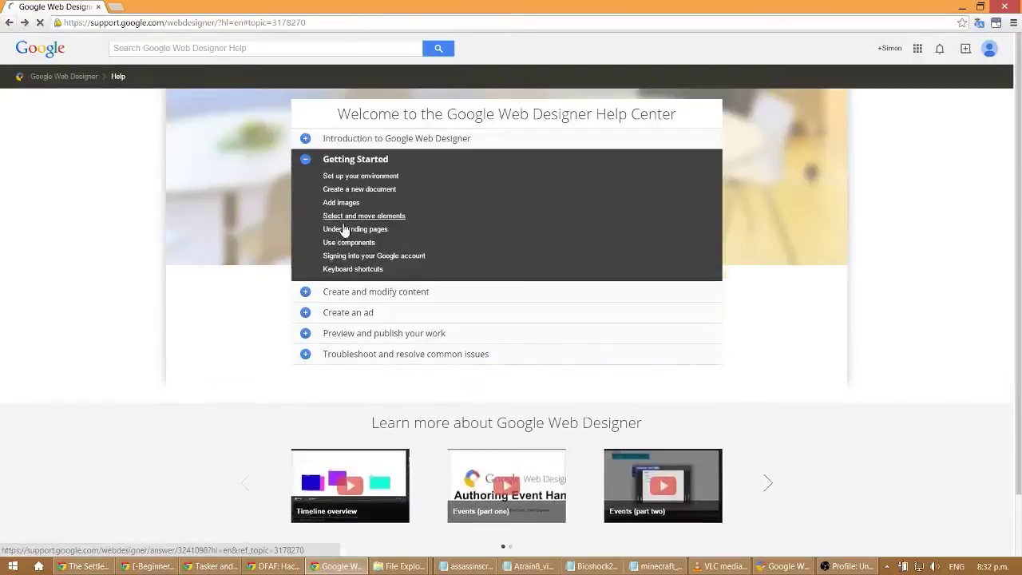
middle_click(343, 222)
left_click(139, 6)
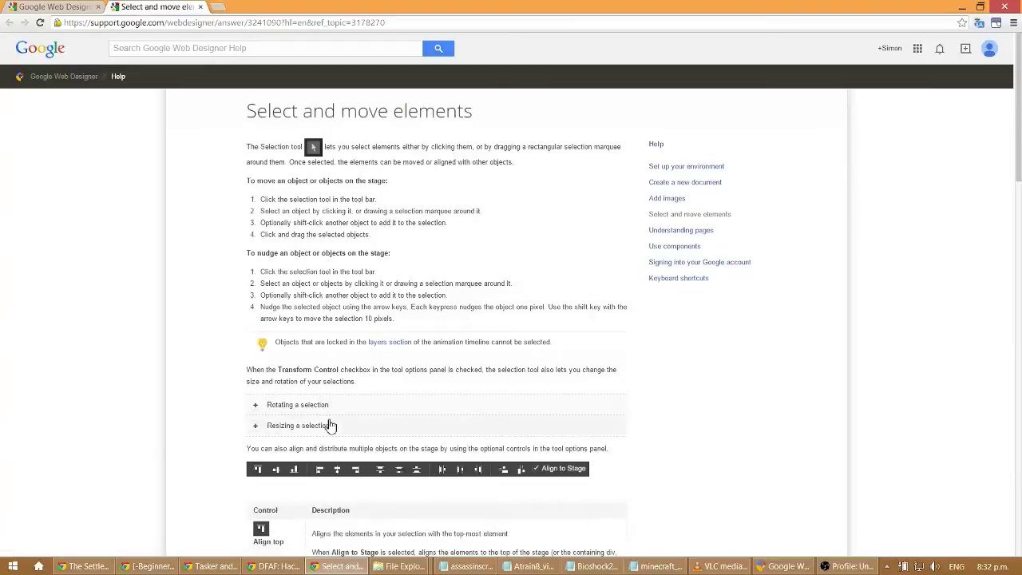
scroll(324, 328, "down", 8)
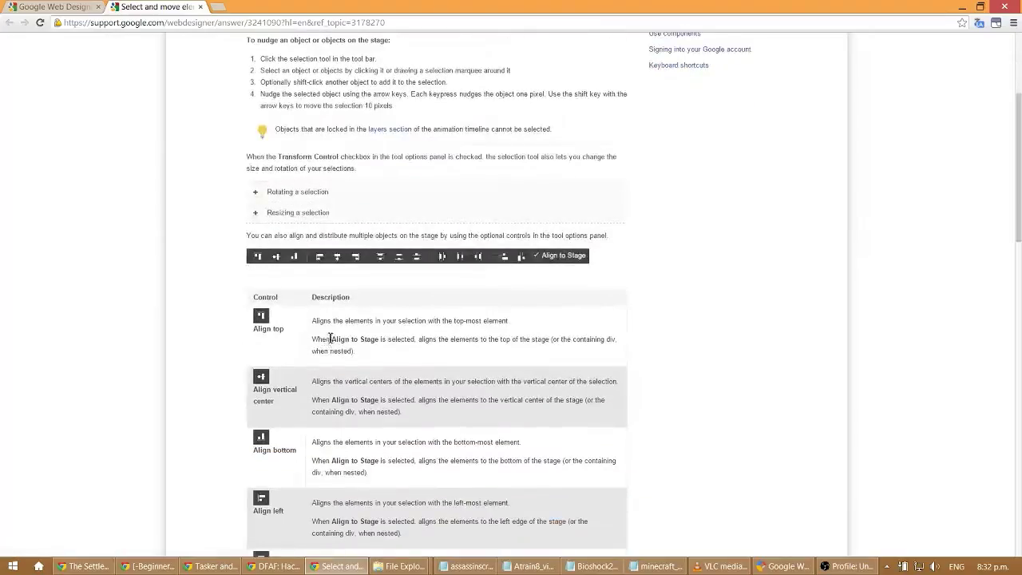
scroll(331, 343, "down", 3)
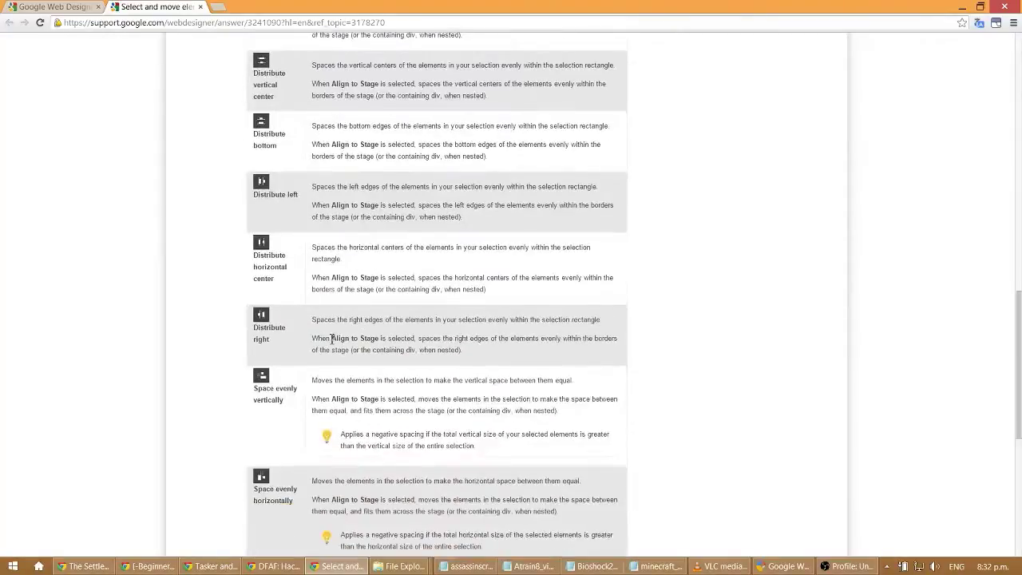
scroll(332, 340, "down", 4)
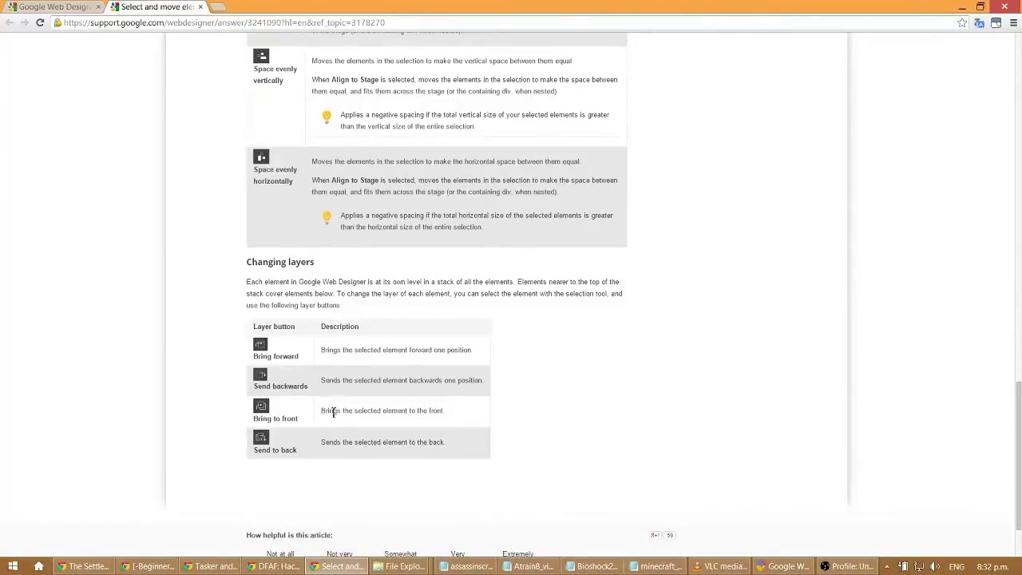
Switch back to Google Web Designer and move the map image to about -187 px left and 19 px top
left_click(786, 566)
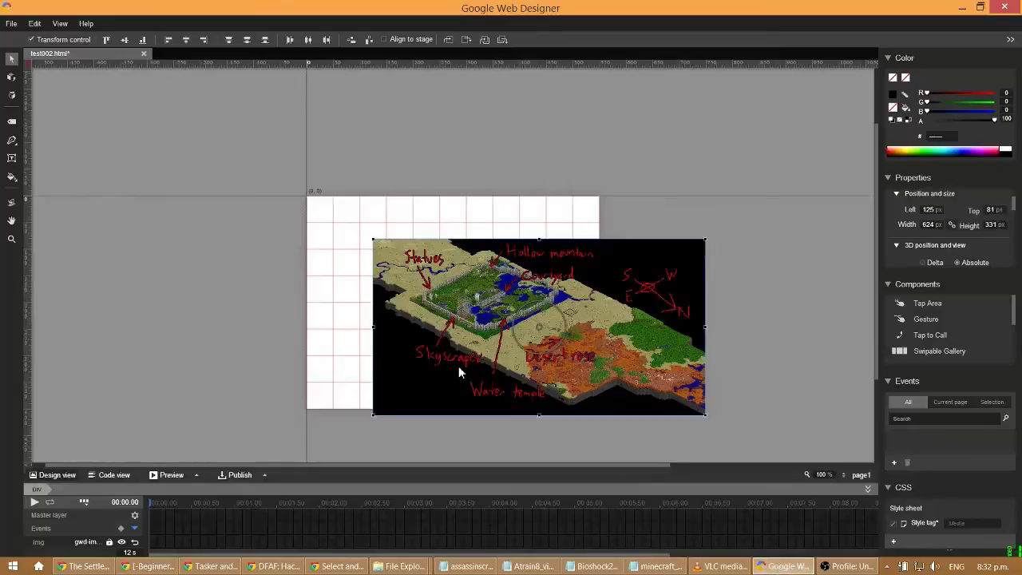
left_click_drag(588, 327, 420, 292)
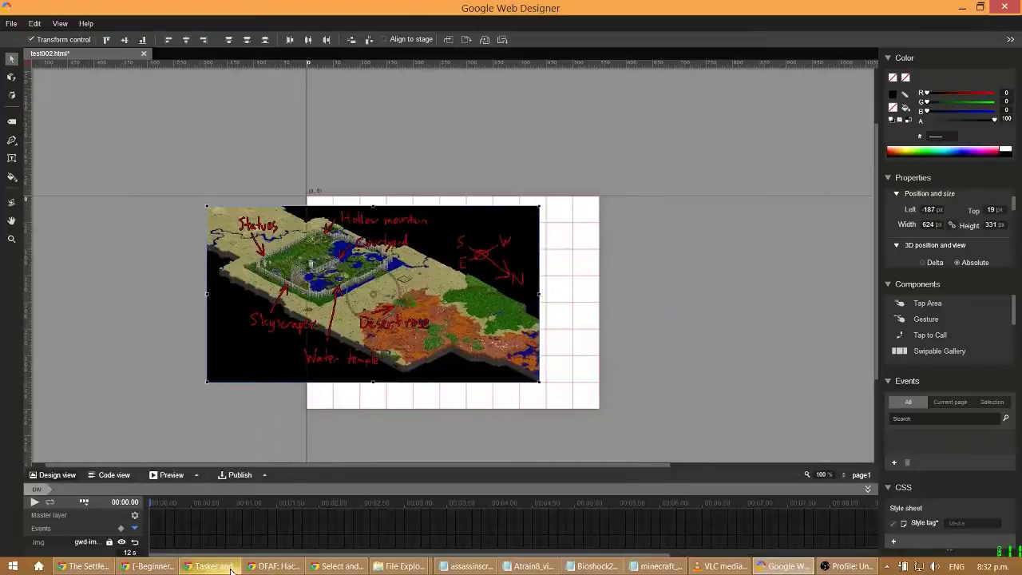
Add sckchui_minecraft_v11_map.jpg from the video_capture folder to the stage at about 192 px left and 62 px top
mouse_move(391, 567)
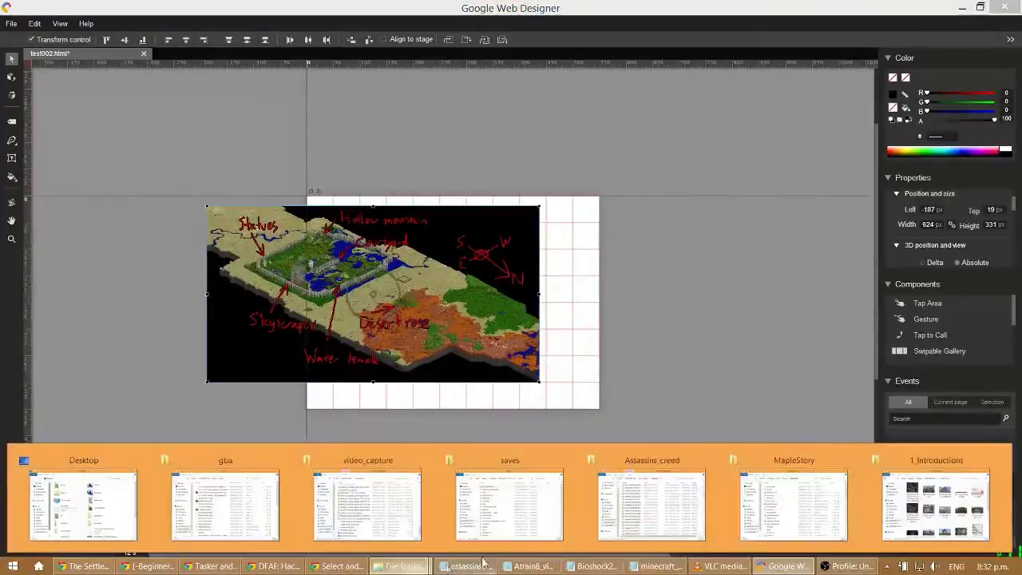
mouse_move(823, 521)
left_click(386, 504)
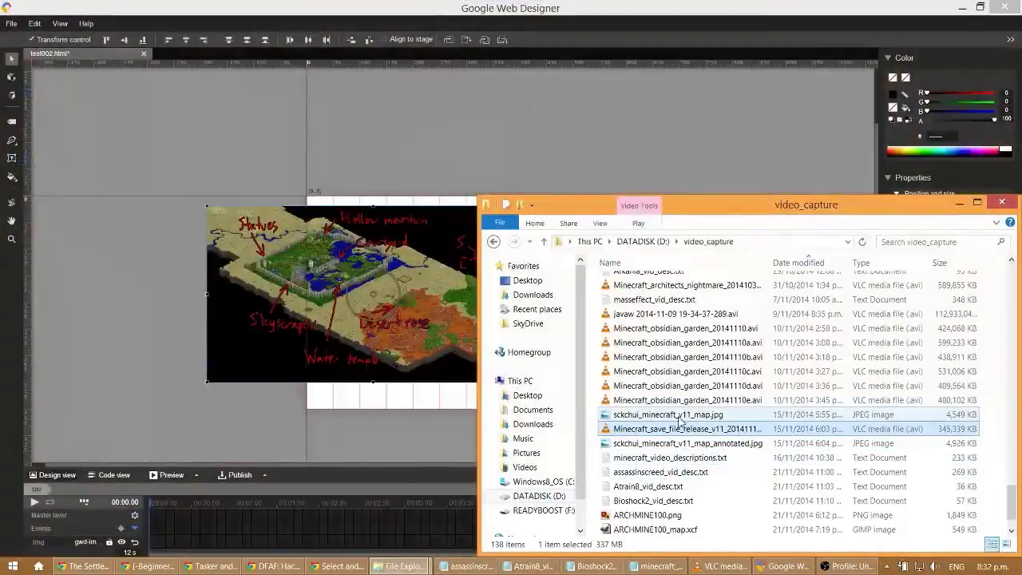
left_click_drag(678, 416, 409, 229)
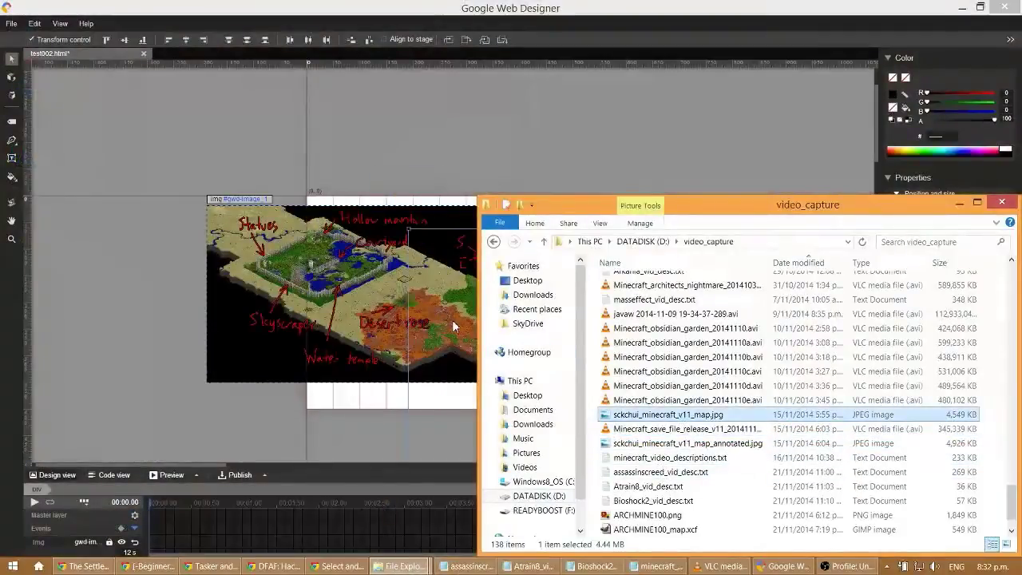
left_click(528, 16)
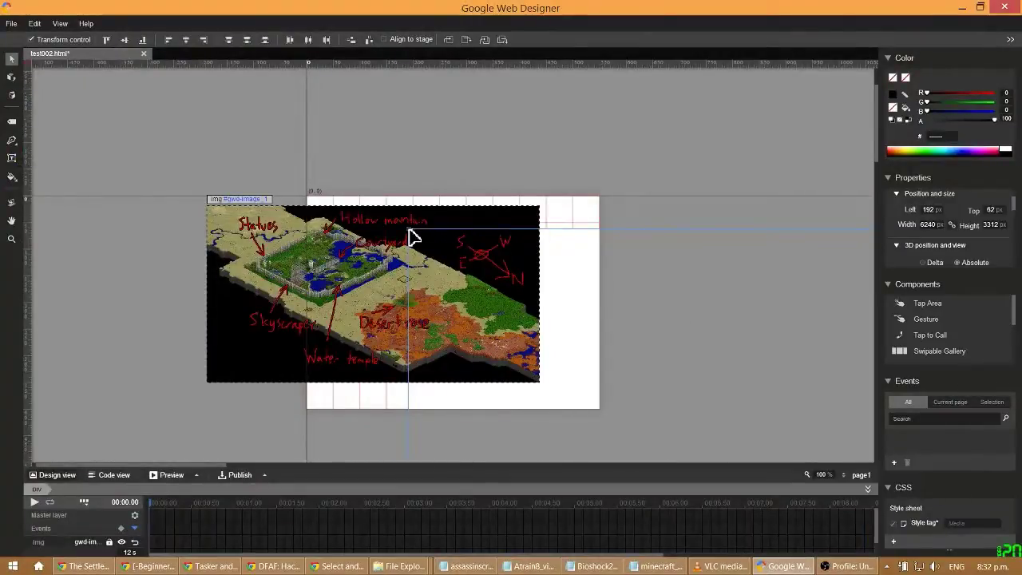
Shrink the newly added map image to about 403 × 204 px, repositioning it to reach its corners
left_click_drag(563, 295, 693, 368)
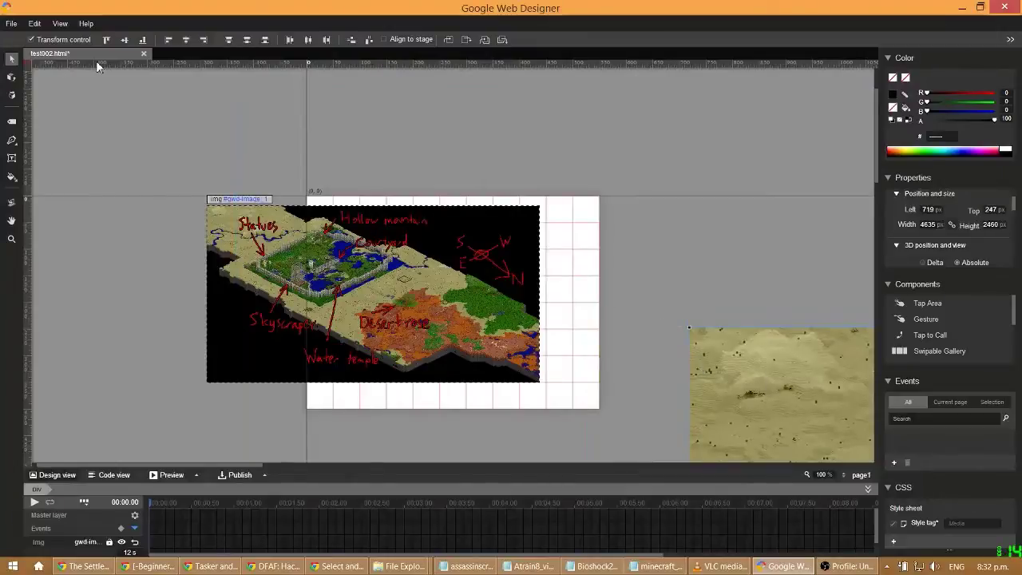
left_click_drag(750, 405, 450, 178)
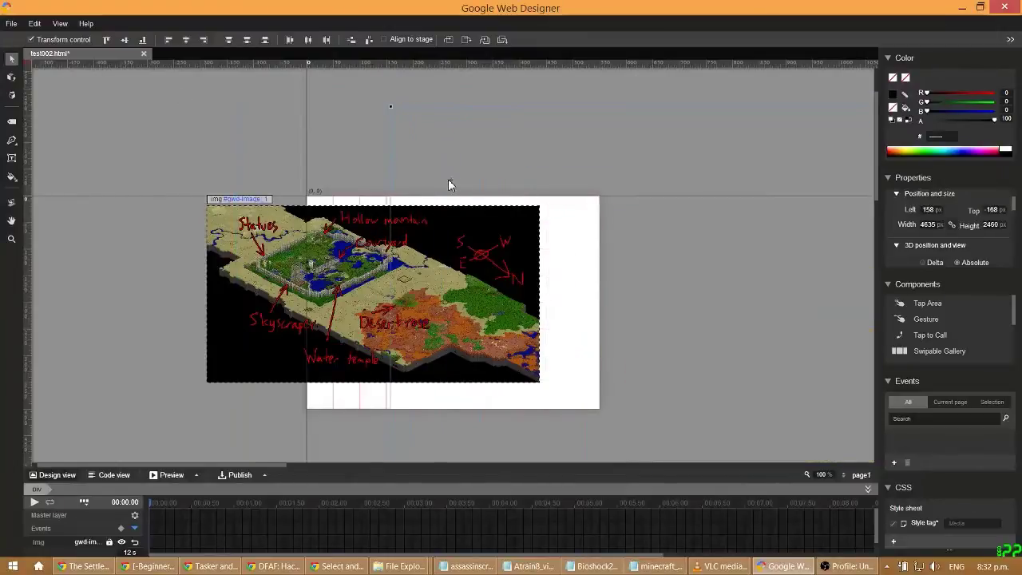
left_click_drag(385, 108, 276, 104)
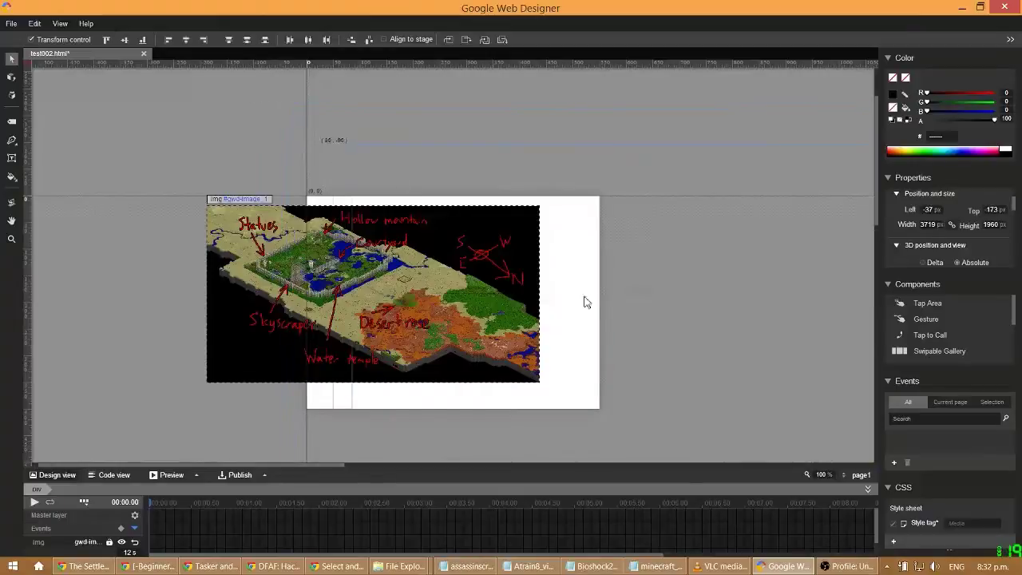
left_click_drag(587, 302, 706, 361)
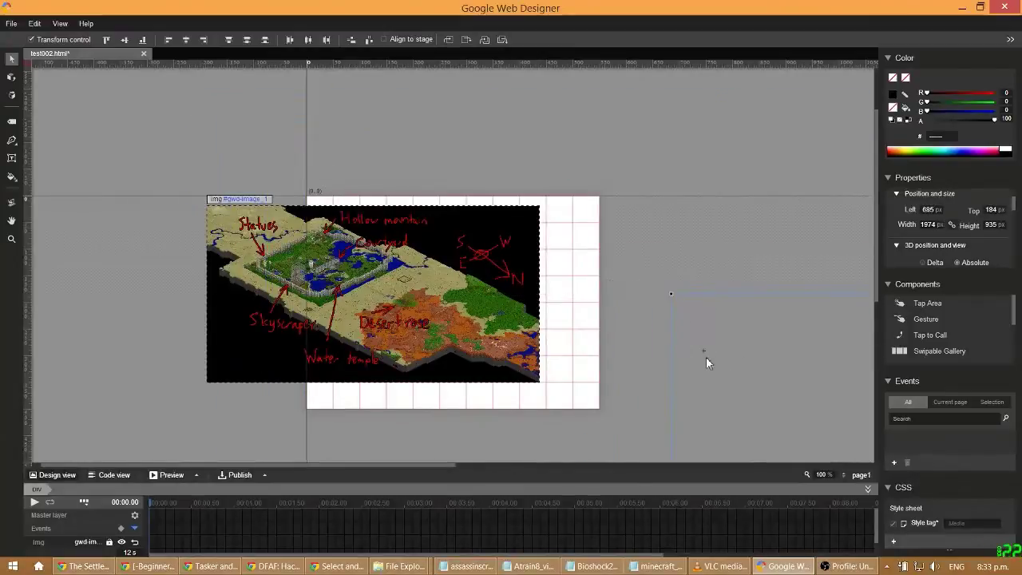
left_click_drag(578, 301, 555, 294)
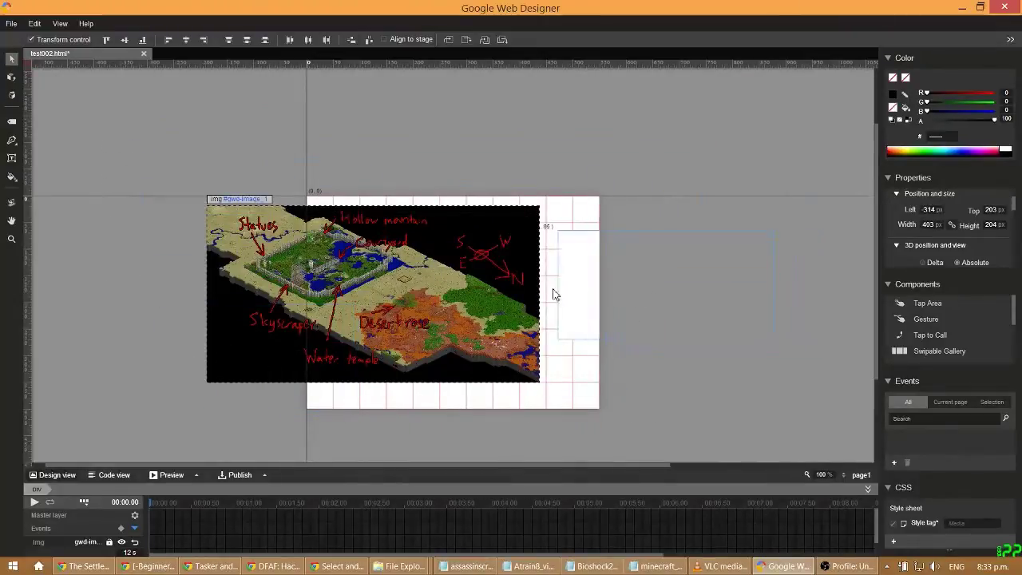
Move the small map image to about 281 px left, 54 px top, and the annotated map to about -511 px left, -175 px top
left_click(646, 281)
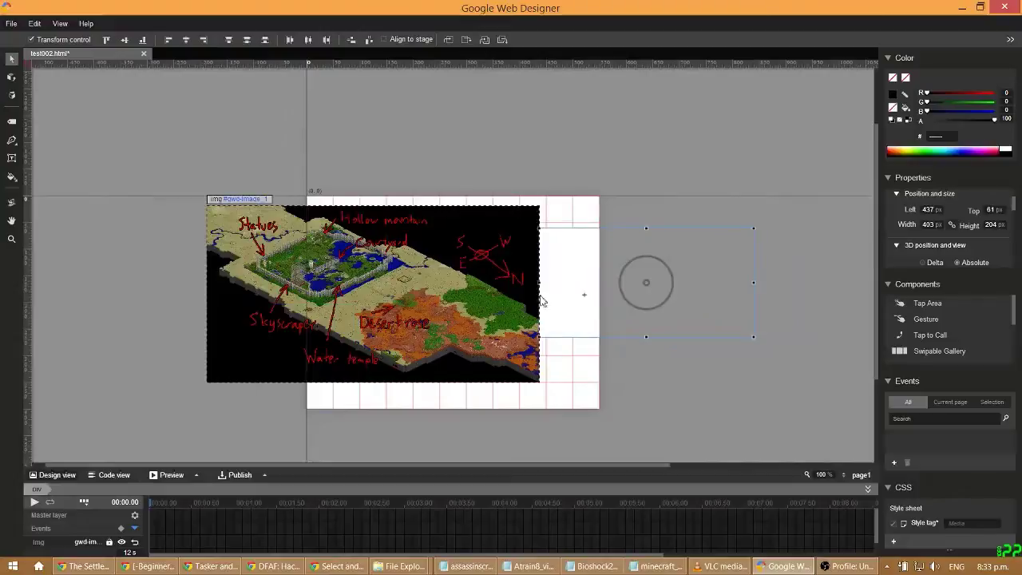
left_click(461, 307)
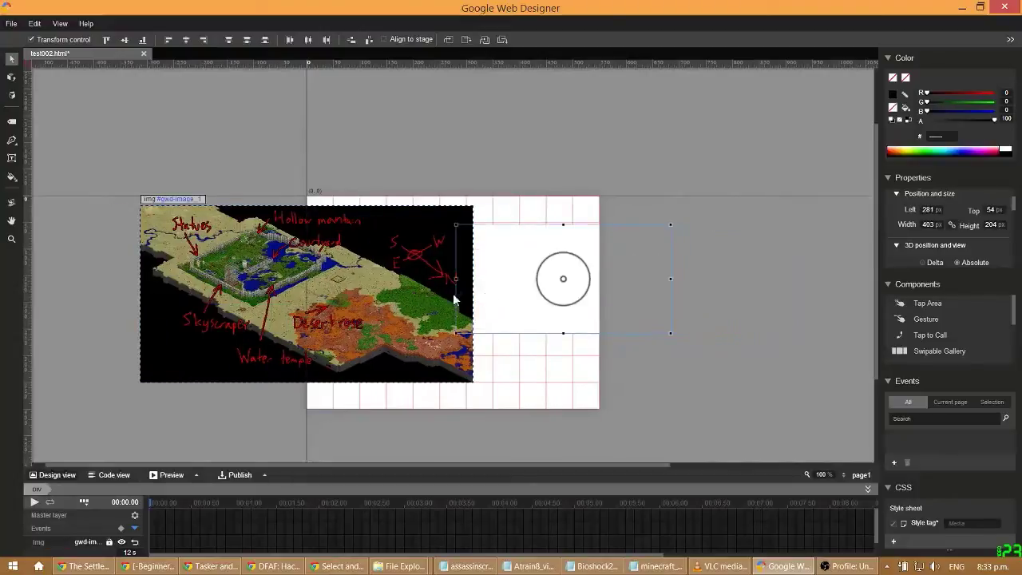
left_click_drag(453, 300, 335, 214)
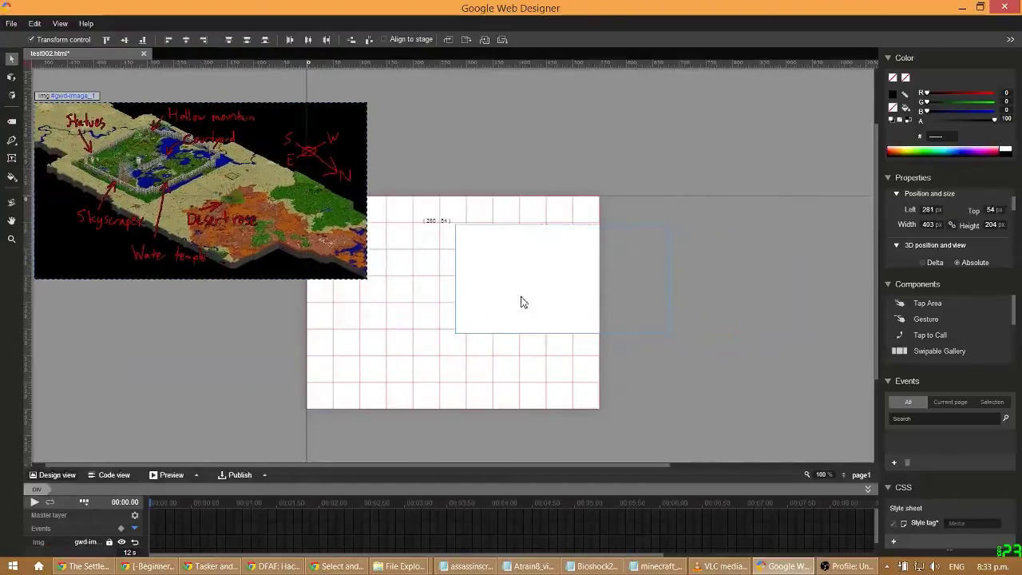
Move the small map image to about 150 px left and 129 px top
left_click_drag(521, 301, 583, 342)
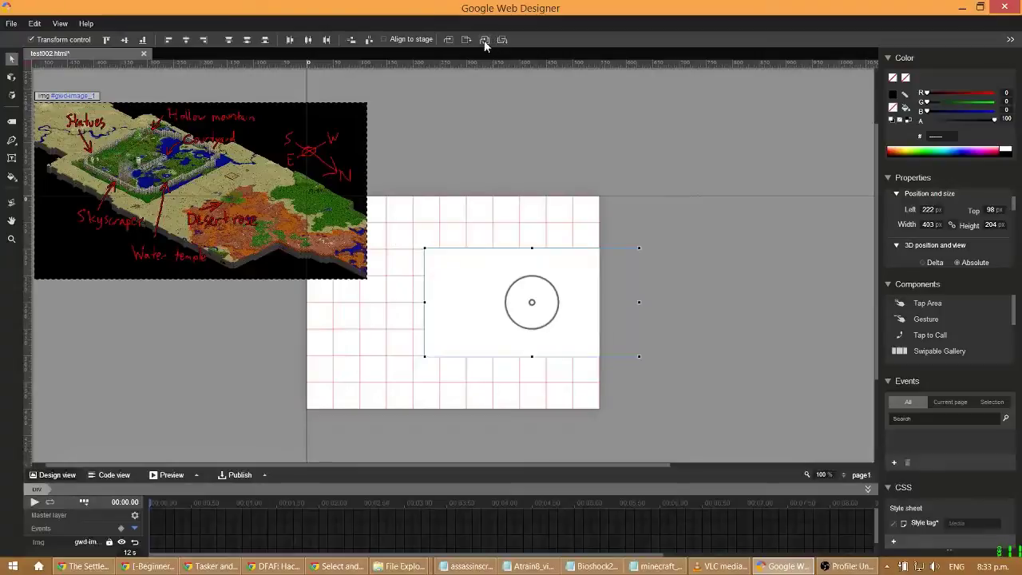
left_click(286, 198)
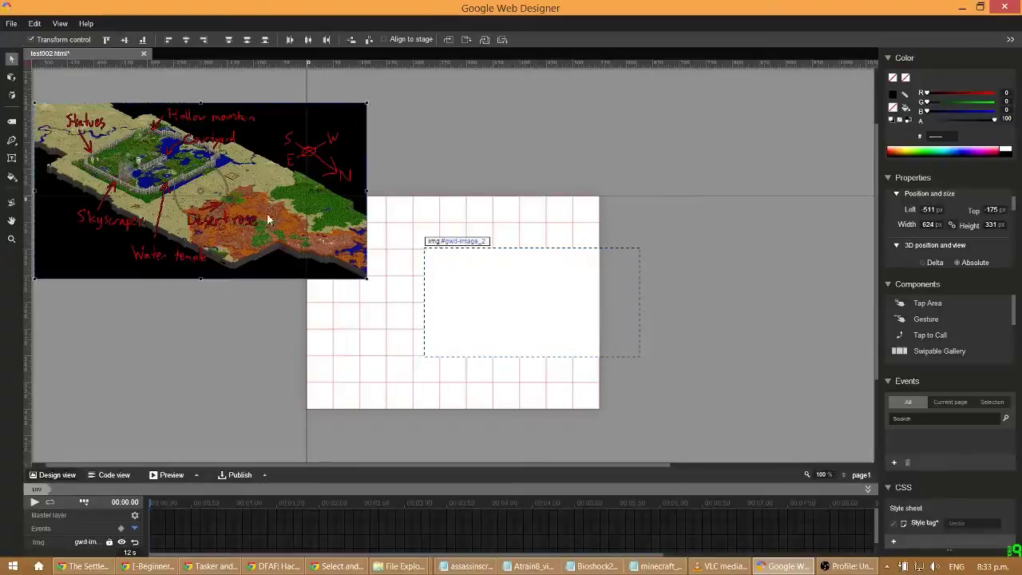
left_click(442, 303)
left_click_drag(461, 317, 424, 337)
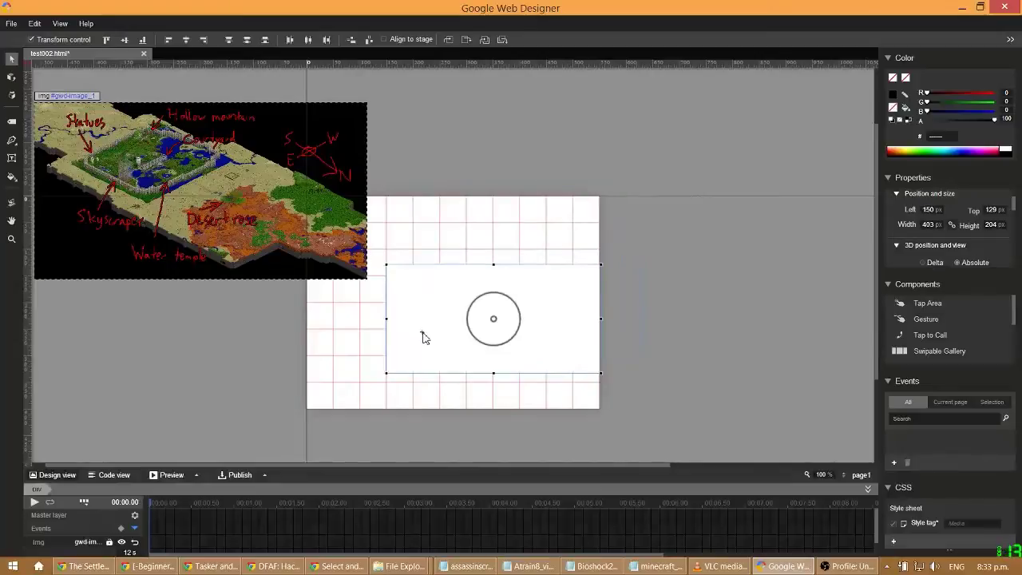
Check sckchui_minecraft_v11_map.jpg in the video_capture folder, then return to Google Web Designer
mouse_move(401, 566)
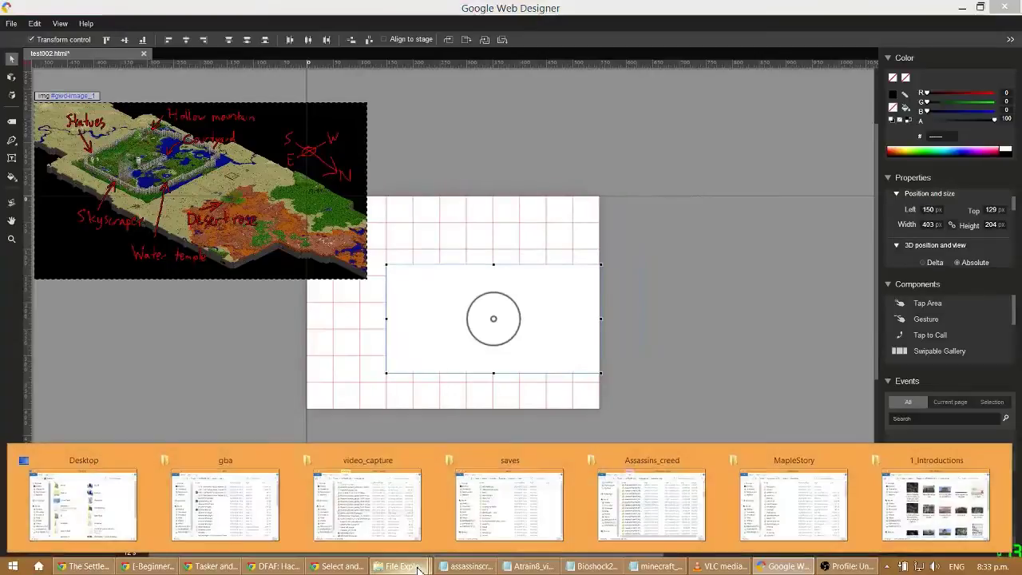
left_click(369, 503)
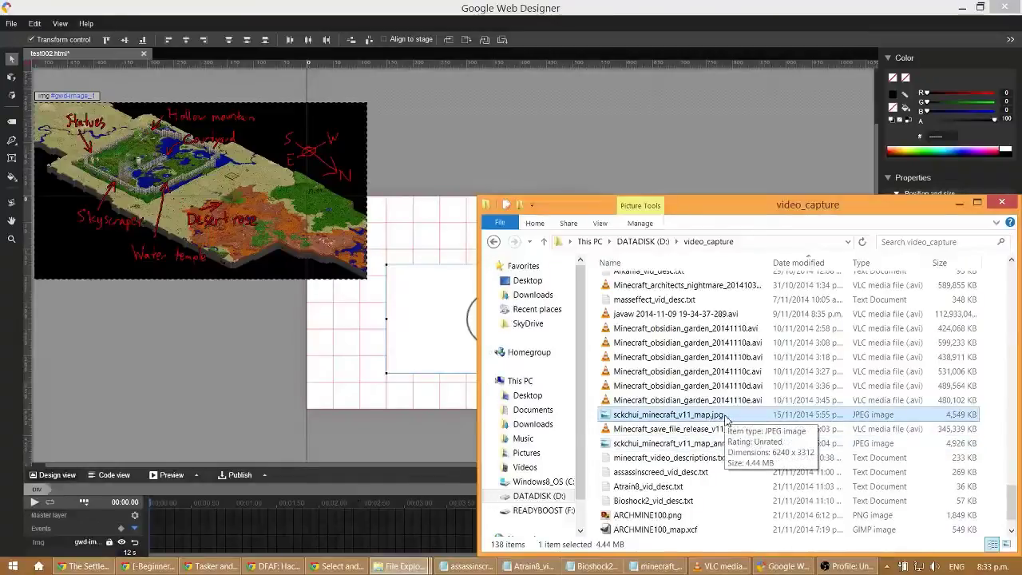
left_click(402, 339)
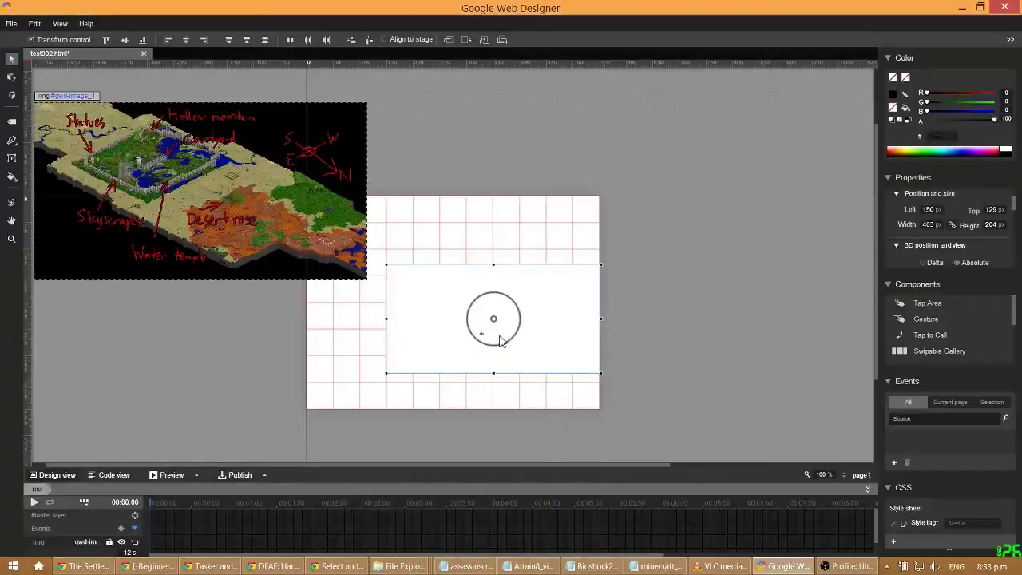
Rotate the small map image clockwise and place it at about 97 px left and 146 px top, then select the annotated map
left_click_drag(519, 336, 488, 359)
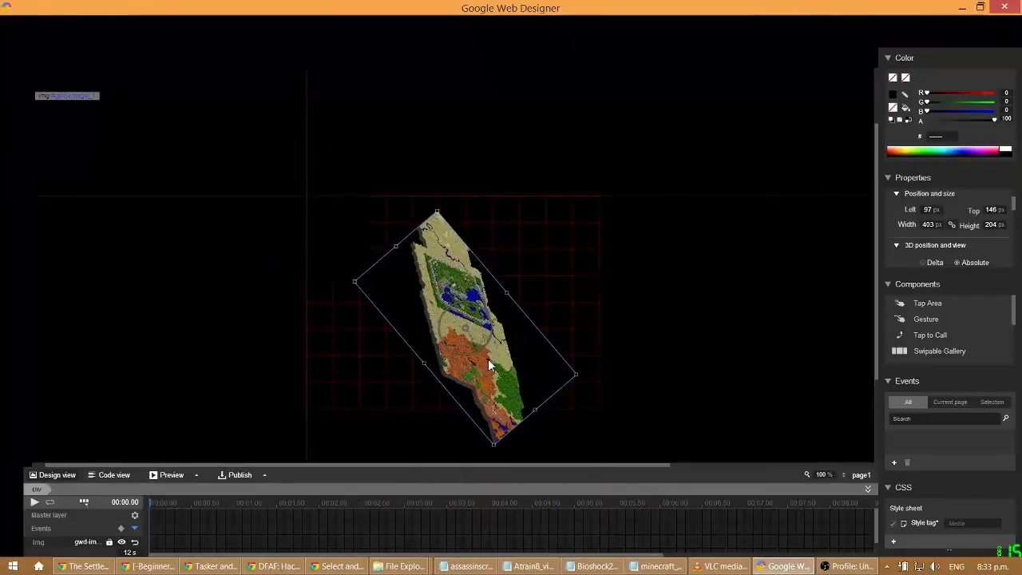
left_click(321, 237)
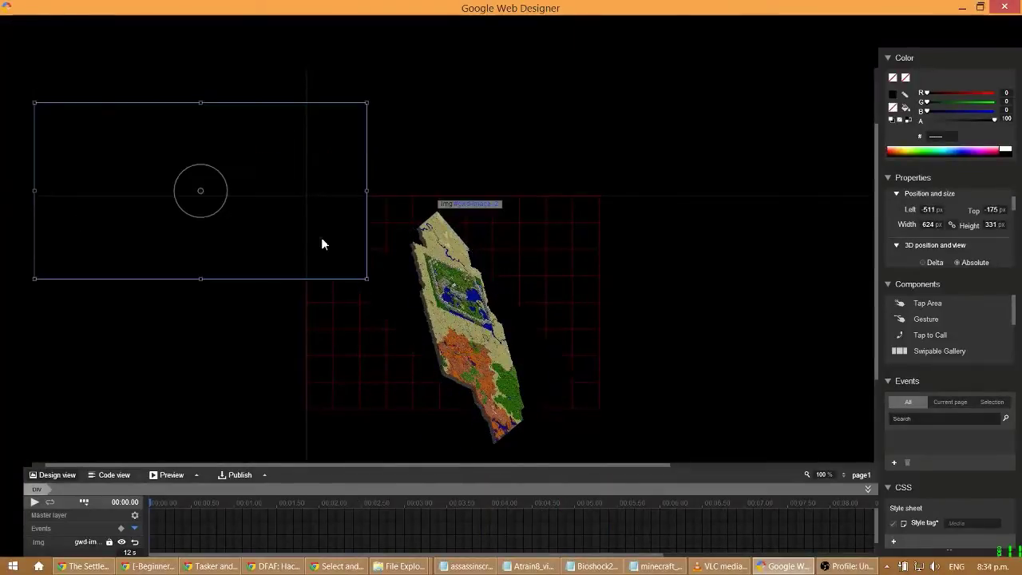
Remove the rotated small map image and move the annotated map to about -446 px left and -104 px top
left_click(547, 391)
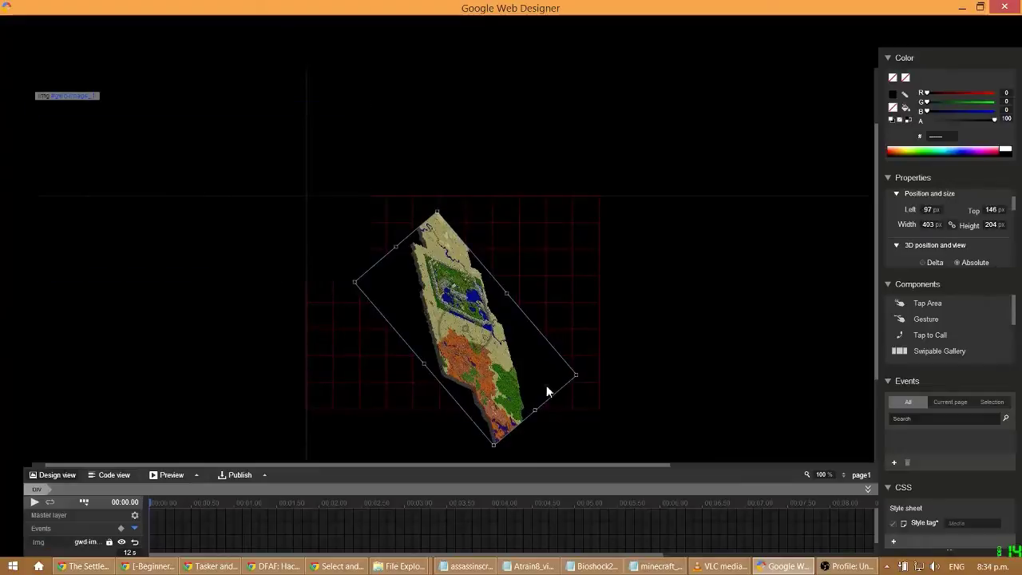
key("v")
left_click_drag(206, 215, 272, 269)
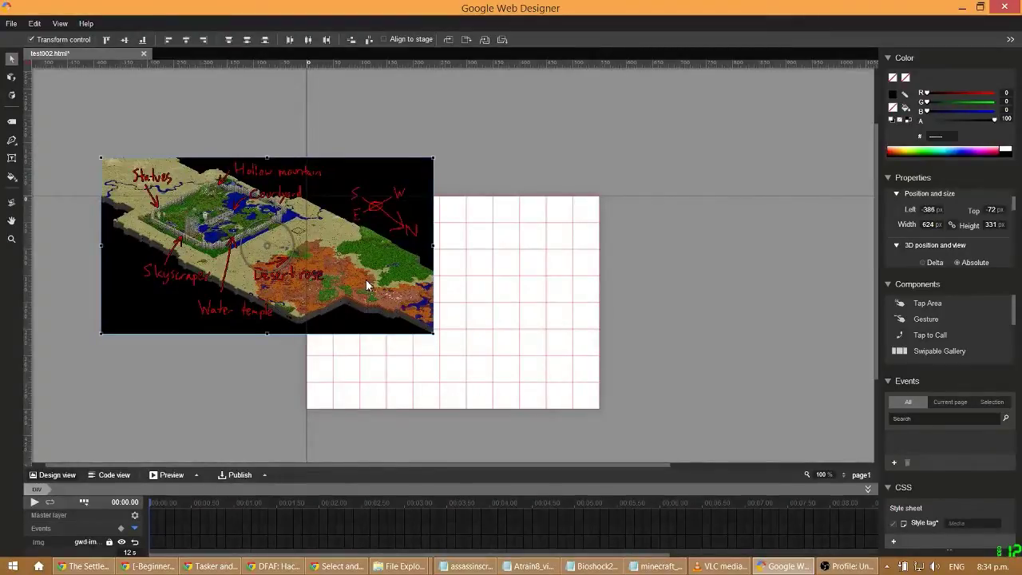
left_click_drag(396, 307, 365, 289)
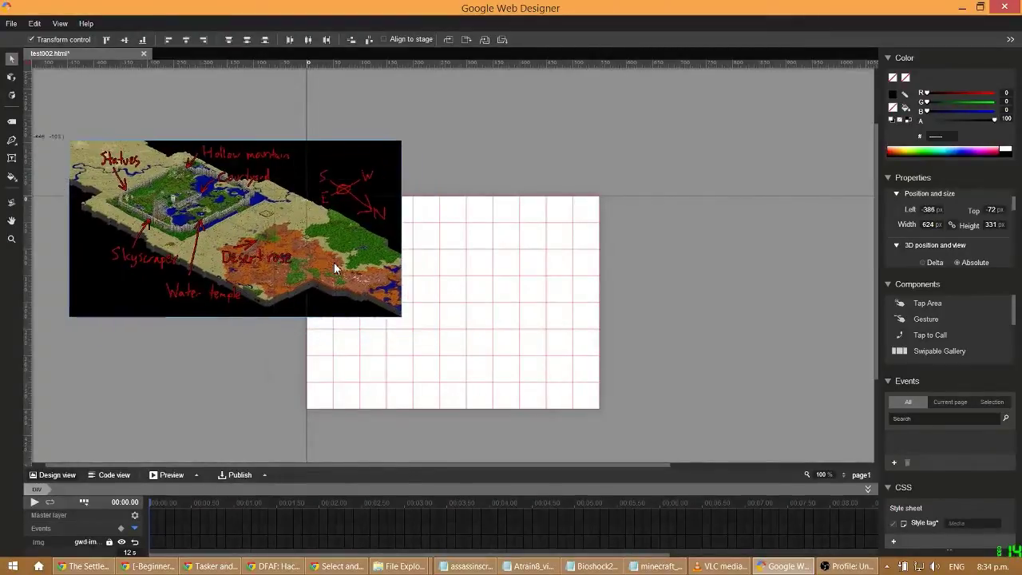
left_click(399, 566)
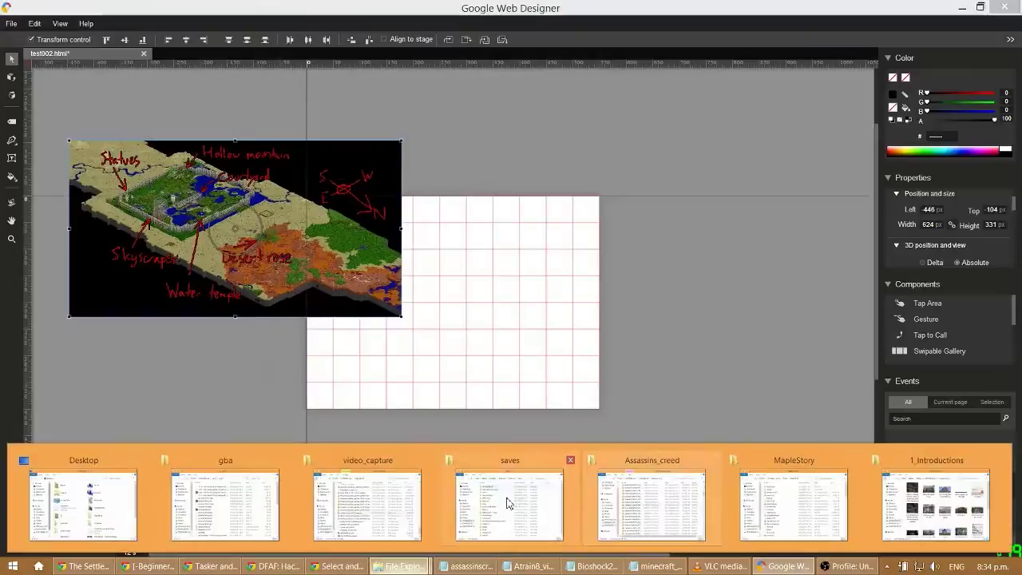
left_click(410, 495)
left_click_drag(655, 414, 439, 338)
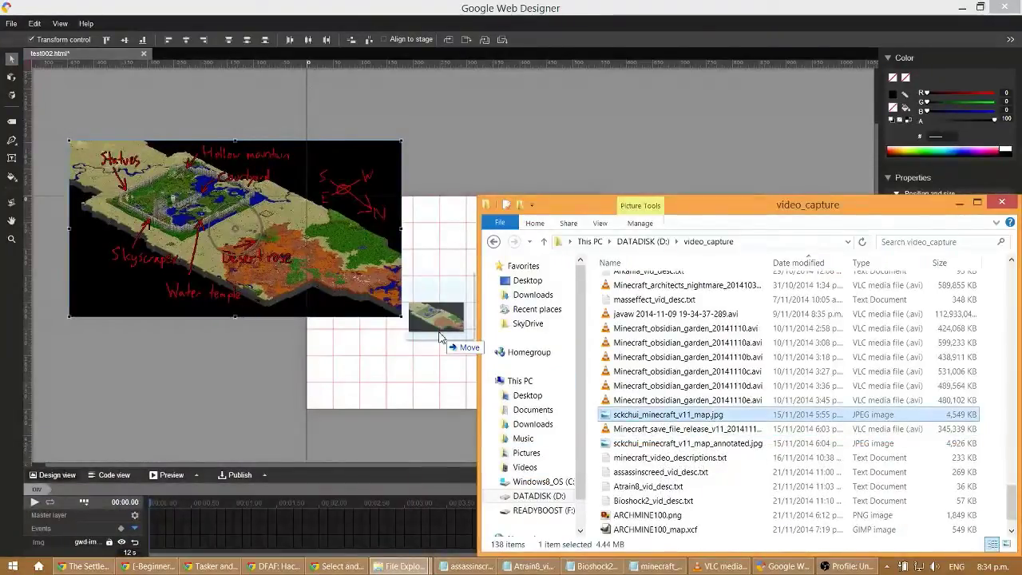
left_click_drag(438, 338, 441, 339)
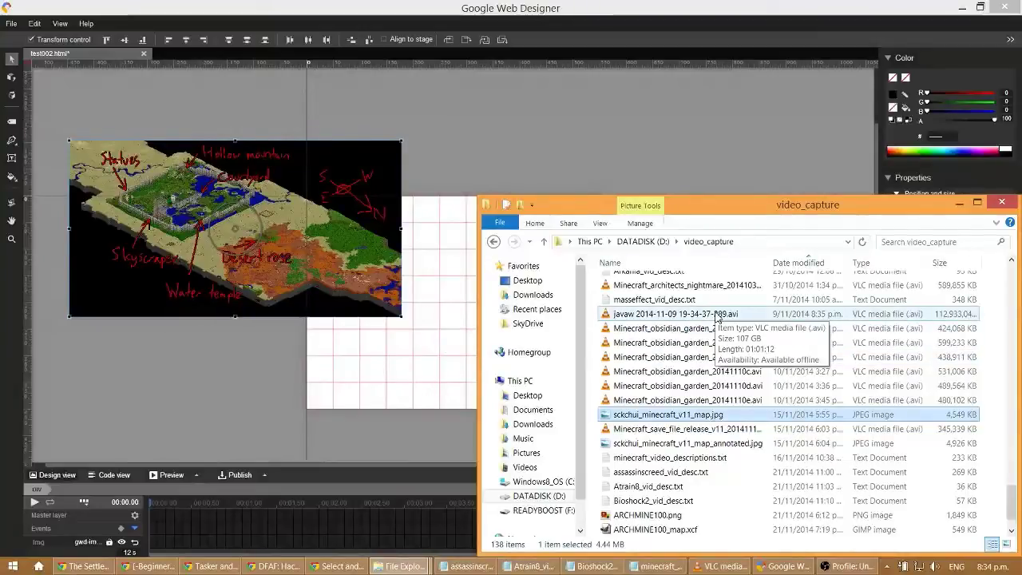
scroll(717, 317, "up", 4)
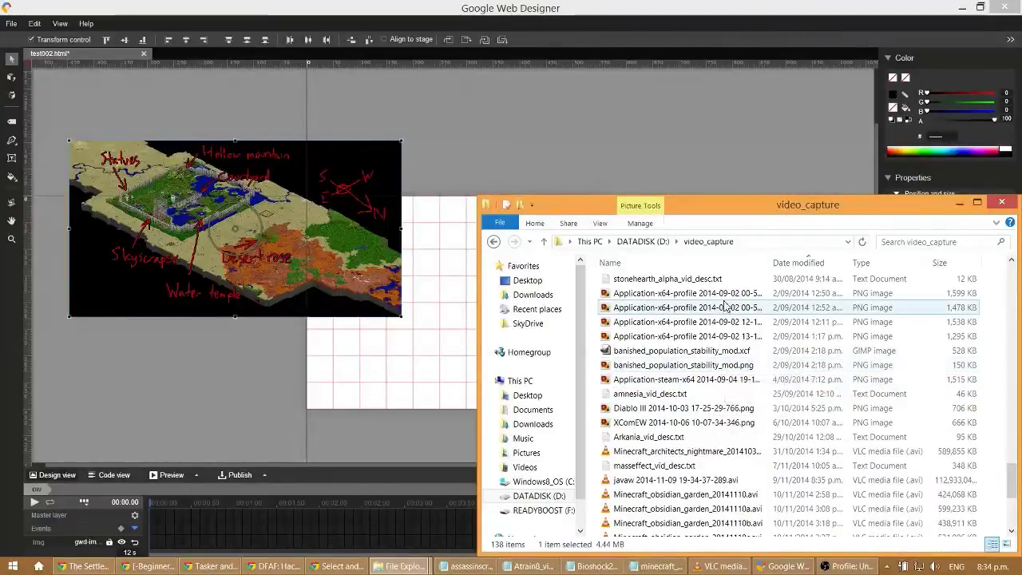
left_click_drag(692, 423, 452, 395)
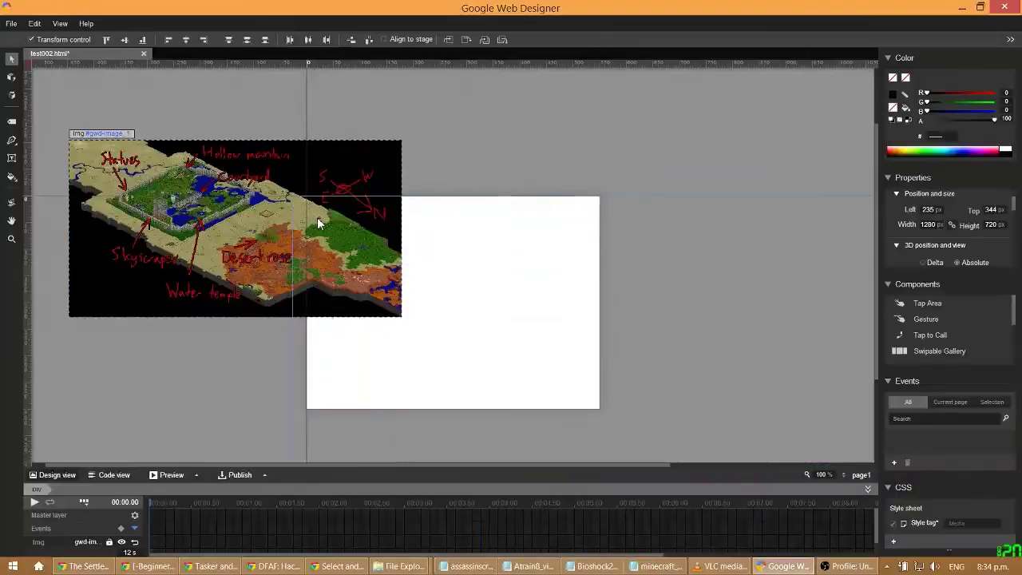
left_click_drag(427, 291, 477, 250)
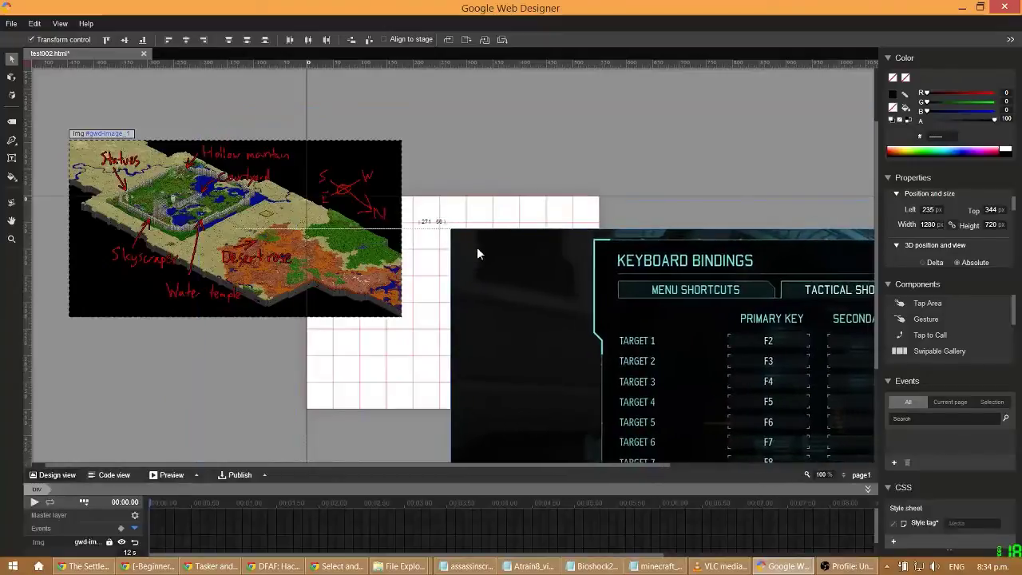
Set the keyboard bindings image's width to 512 px and move it to about 289 px left and 61 px top
left_click(931, 224)
type("380")
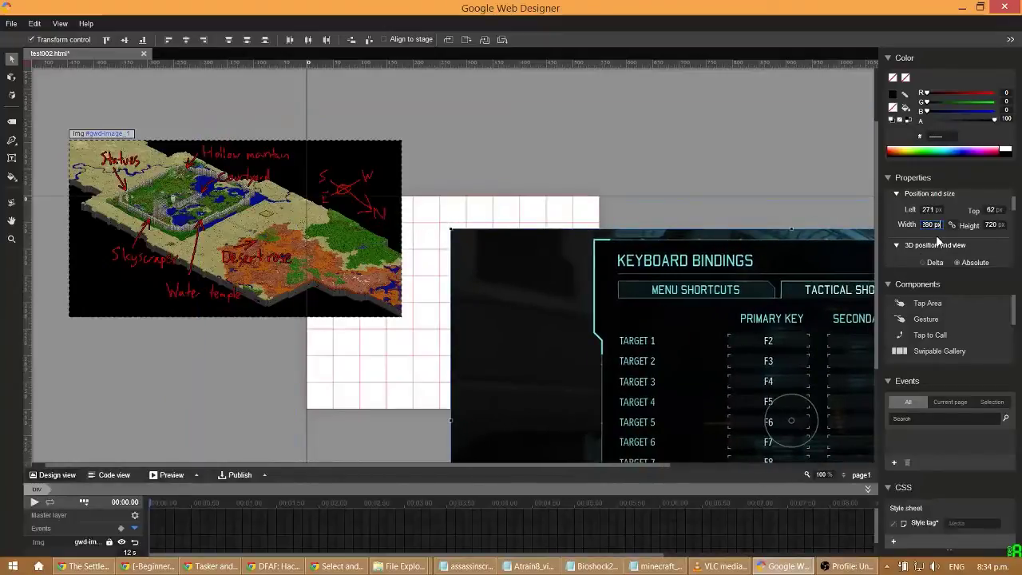
key("Return")
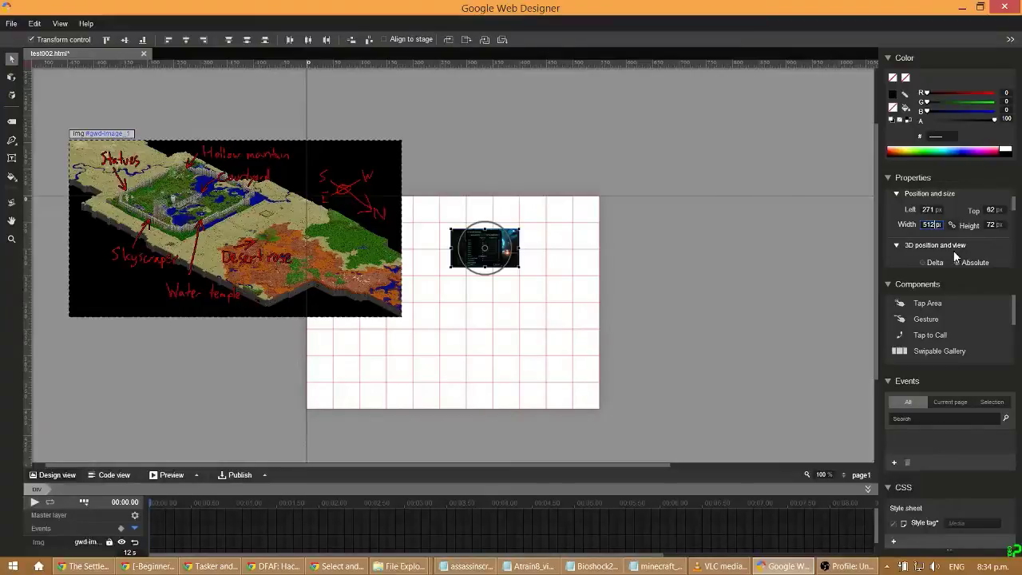
type("512")
key("Return")
mouse_move(508, 341)
left_mouse_down()
mouse_move(418, 306)
mouse_move(459, 339)
mouse_move(518, 343)
left_mouse_up()
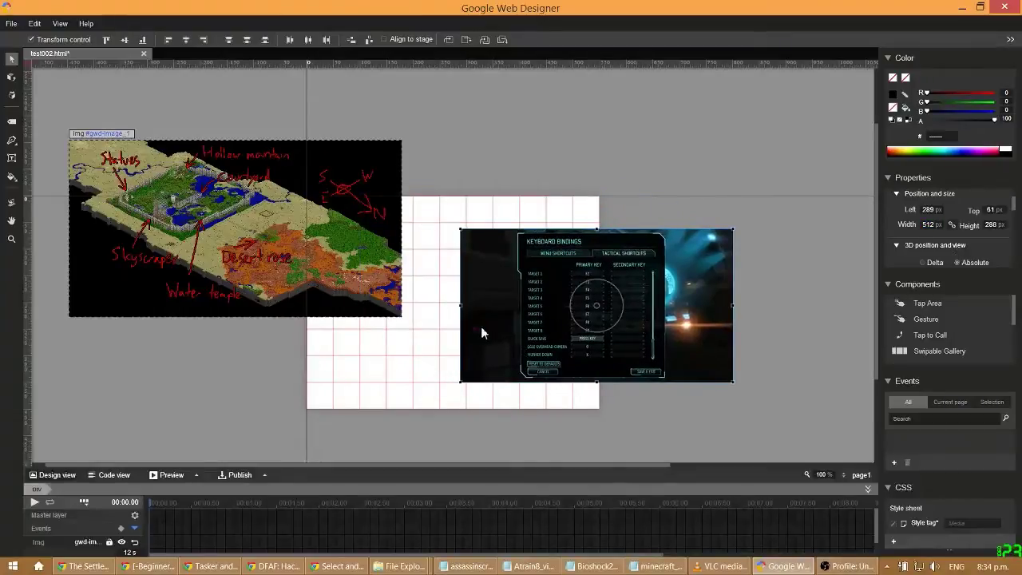
Move the annotated map to about -350 px left, -60 px top, and overlap it with the keyboard bindings image at about -45 px left, 3 px top
left_click_drag(356, 276, 397, 306)
mouse_move(671, 364)
left_mouse_down()
mouse_move(525, 346)
mouse_move(550, 356)
mouse_move(666, 351)
left_mouse_up()
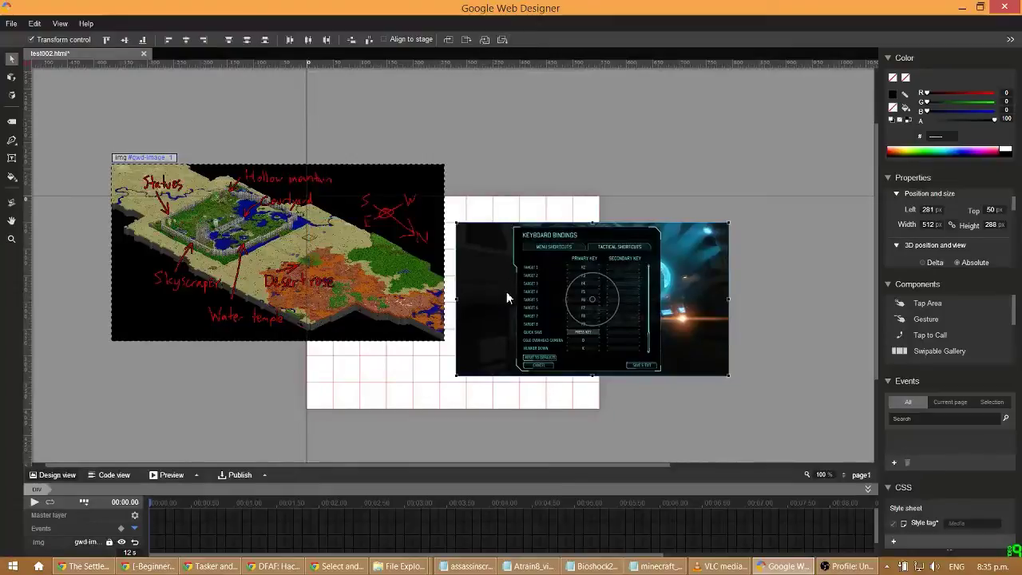
left_click_drag(506, 293, 456, 282)
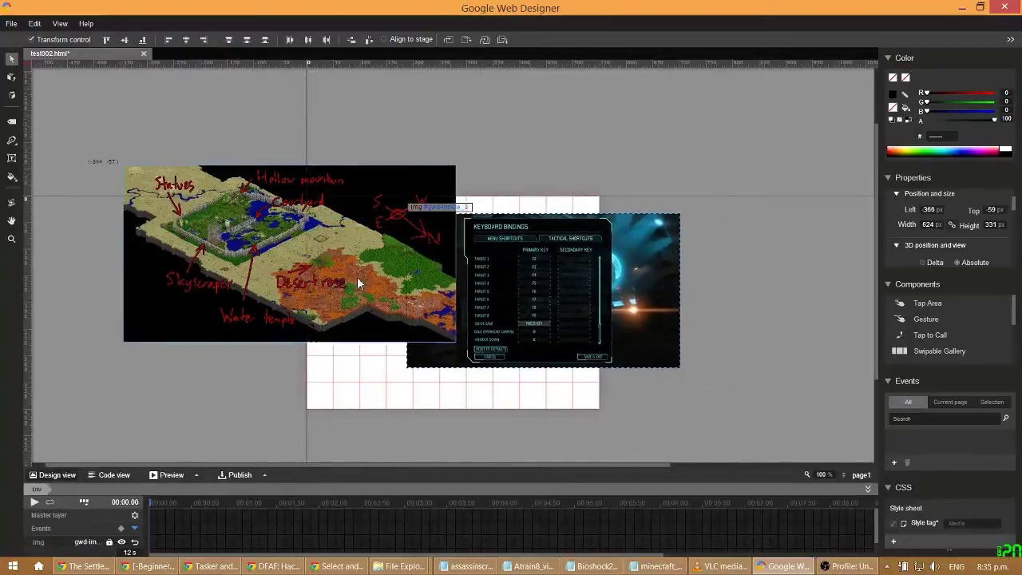
mouse_move(357, 277)
left_mouse_down()
mouse_move(383, 280)
mouse_move(352, 275)
left_mouse_up()
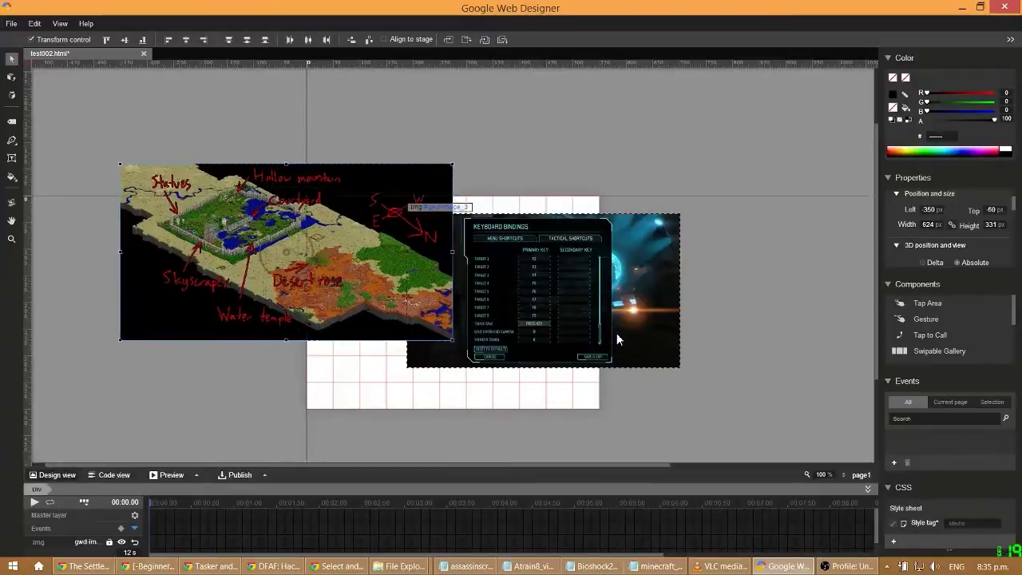
left_click_drag(617, 340, 489, 317)
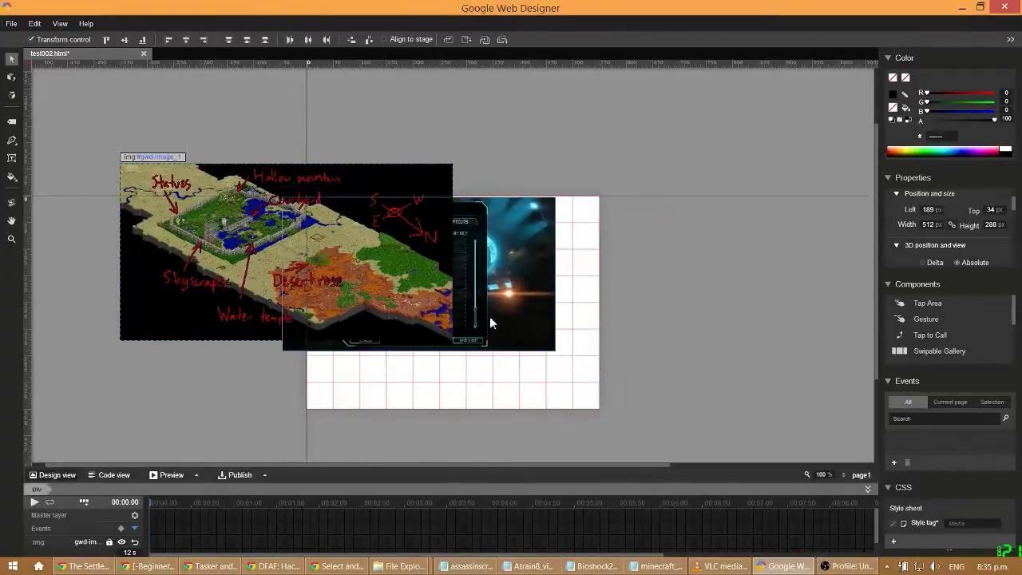
Try bringing the keyboard bindings image to the front and repositioning it beside the annotated map, and undo the last two changes
left_click(484, 40)
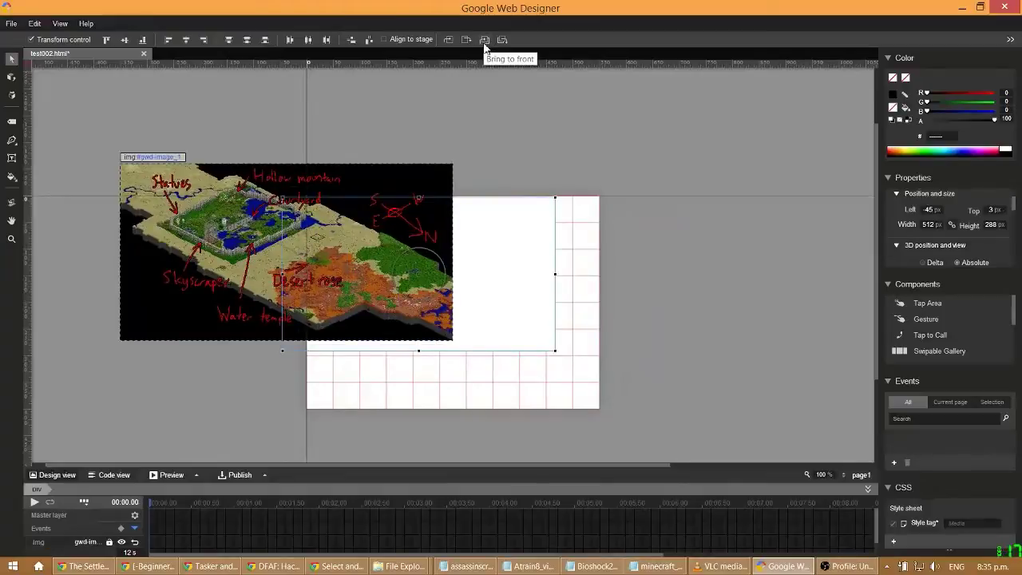
left_click_drag(525, 297, 709, 328)
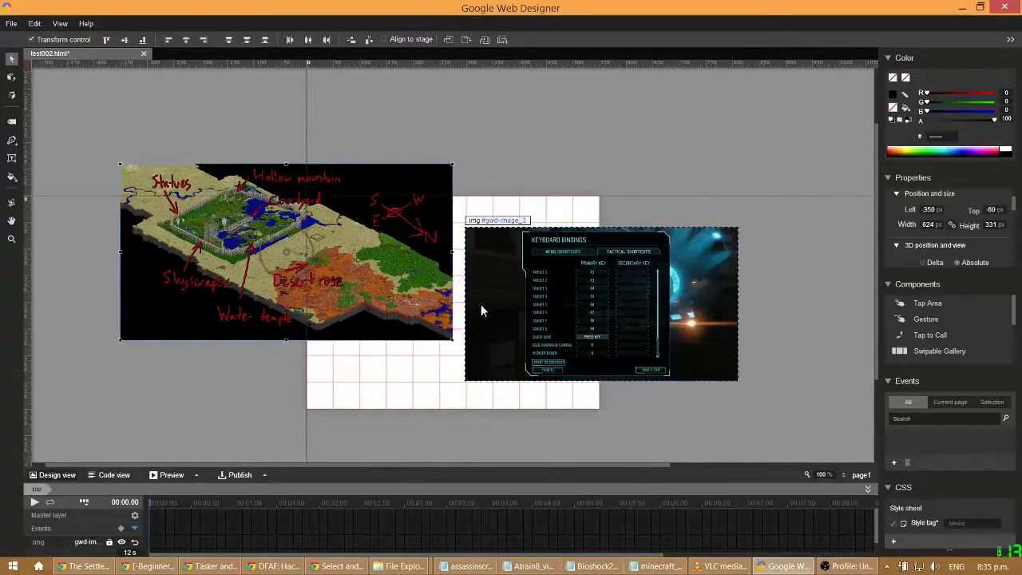
left_click_drag(479, 308, 362, 275)
key("ctrl+z")
key("ctrl+z")
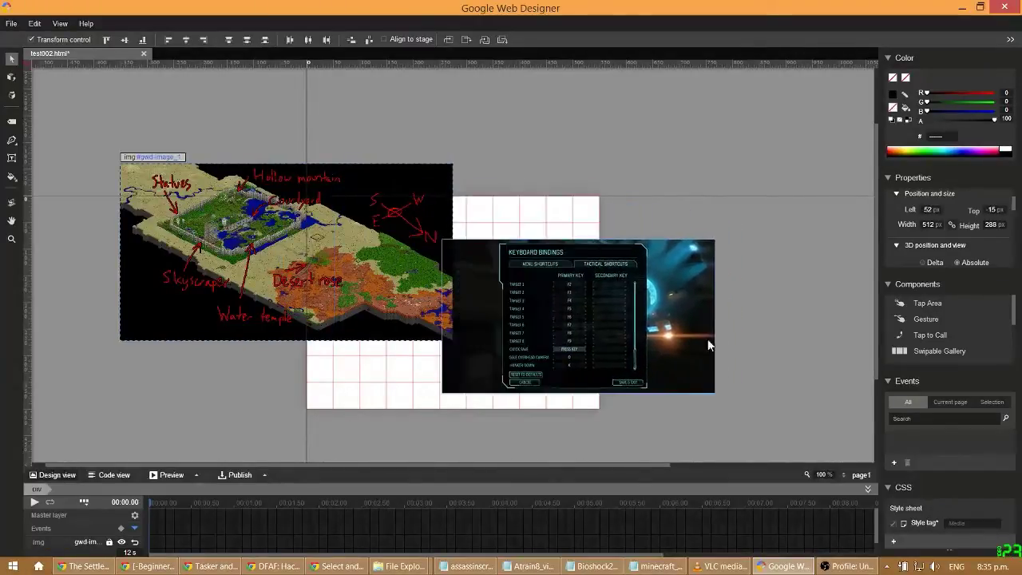
Place the keyboard bindings image at about 48 px left and 7 px top, overlapping the annotated map, and apply Bring to front
left_click_drag(519, 303, 357, 253)
left_click(285, 239)
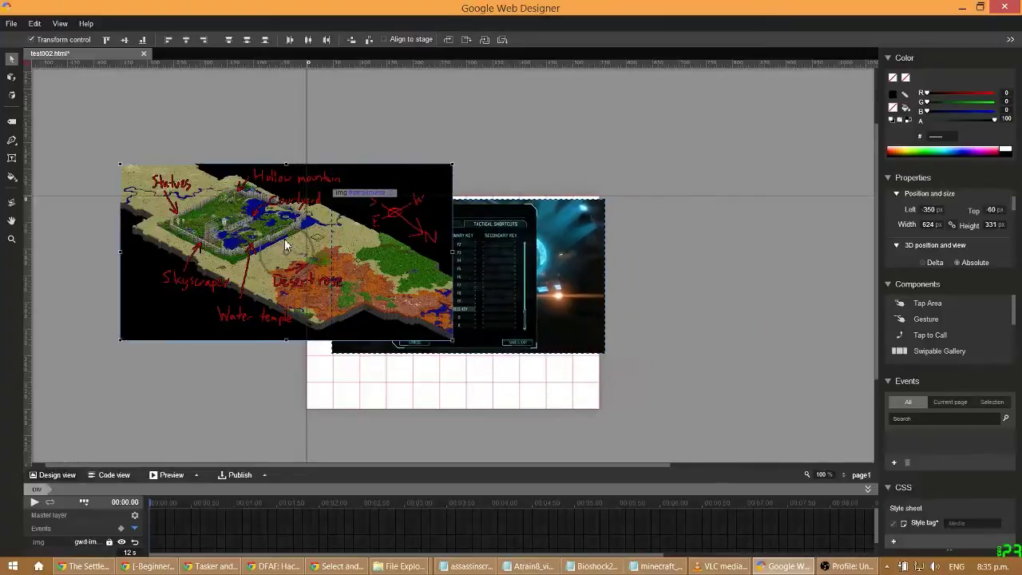
left_click(483, 221)
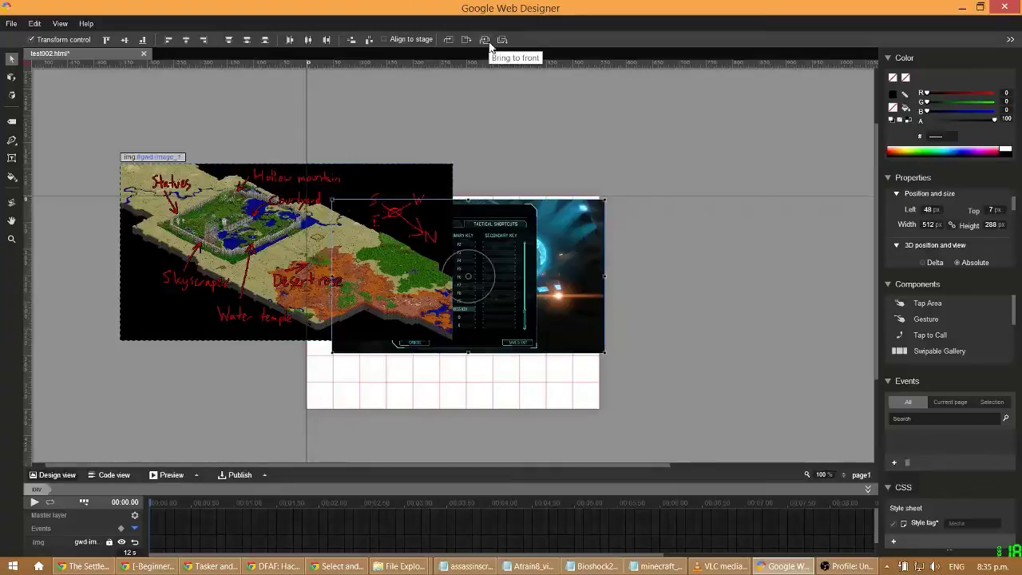
left_click(485, 41)
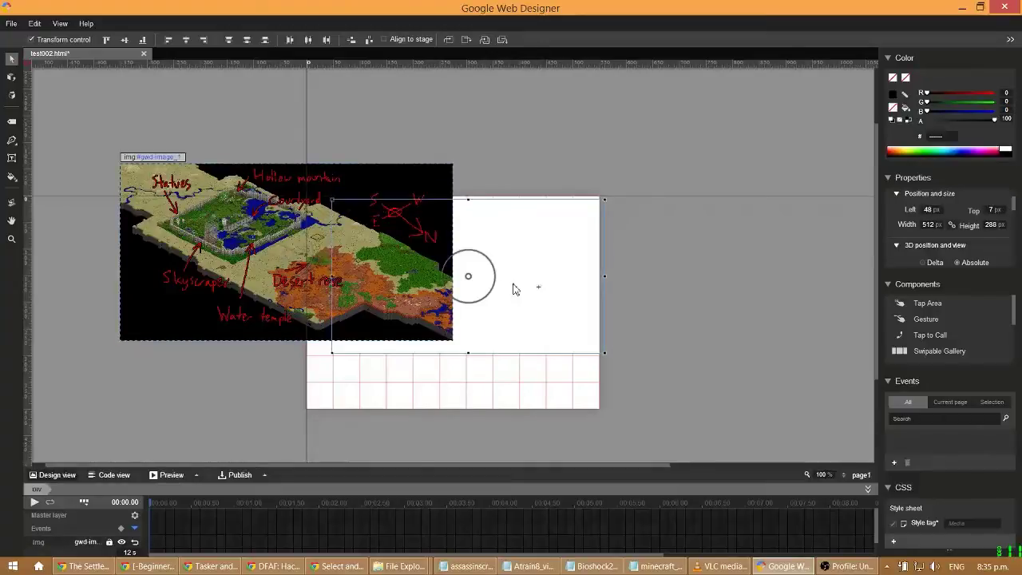
Move the keyboard bindings image clear of the annotated map to about 338 px left and 60 px top, and send it to the back
left_click(392, 276)
left_click(524, 285)
left_click(322, 280)
left_click_drag(542, 305, 661, 280)
left_click(502, 39)
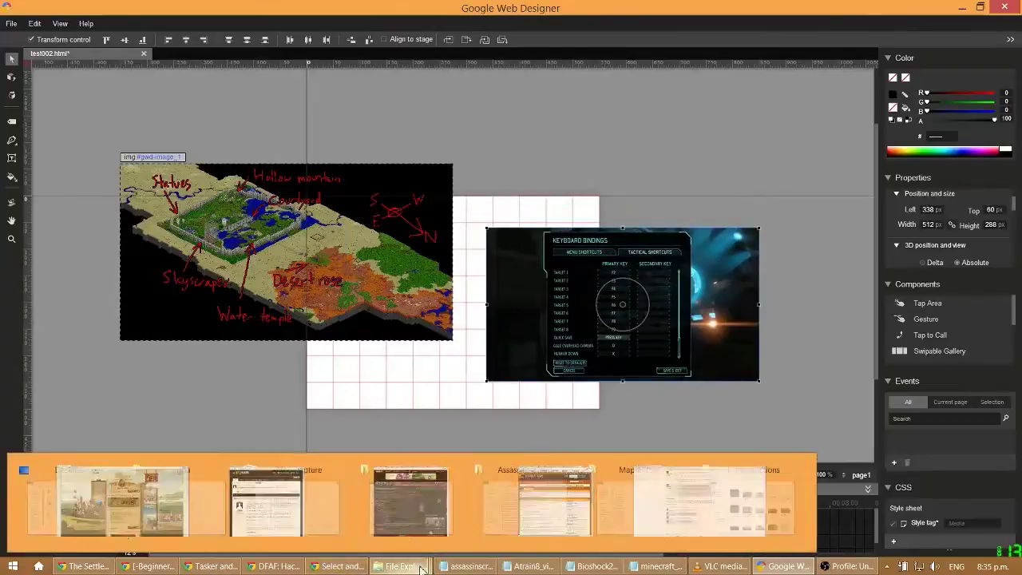
Switch to the browser, review the layer and alignment controls in the Select and move elements help article, and close it
left_click(315, 567)
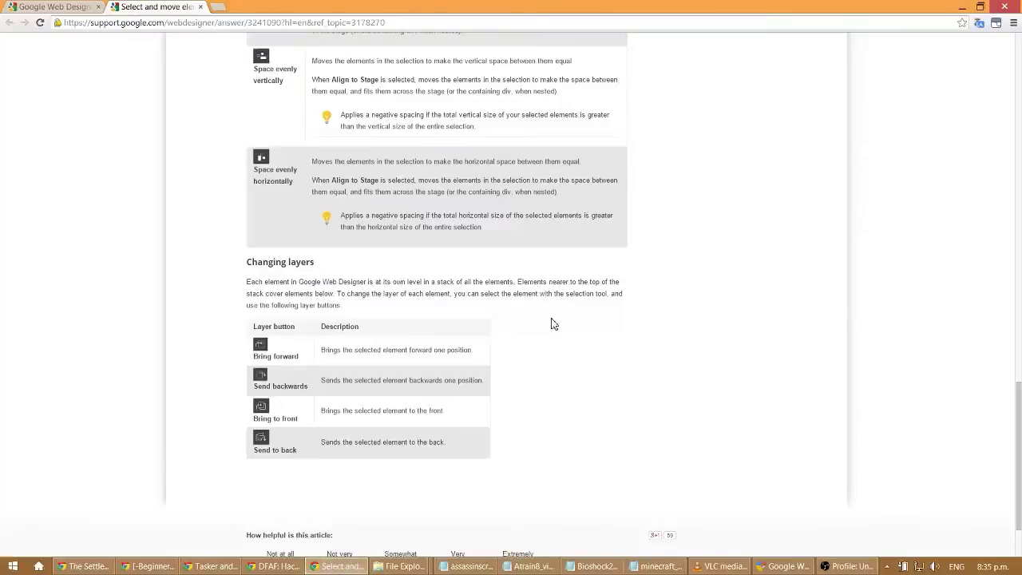
scroll(551, 327, "up", 4)
scroll(547, 342, "up", 6)
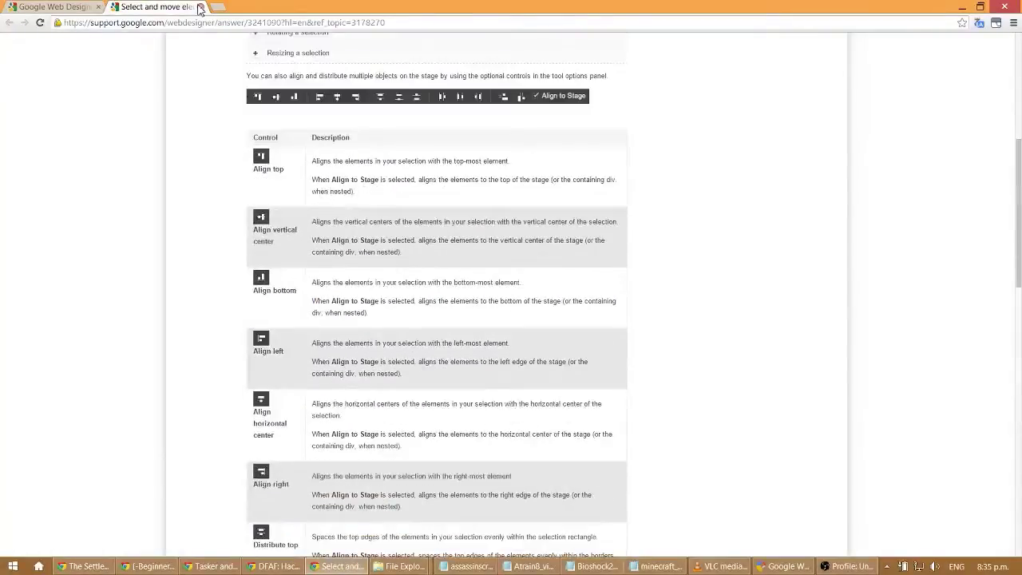
left_click(201, 7)
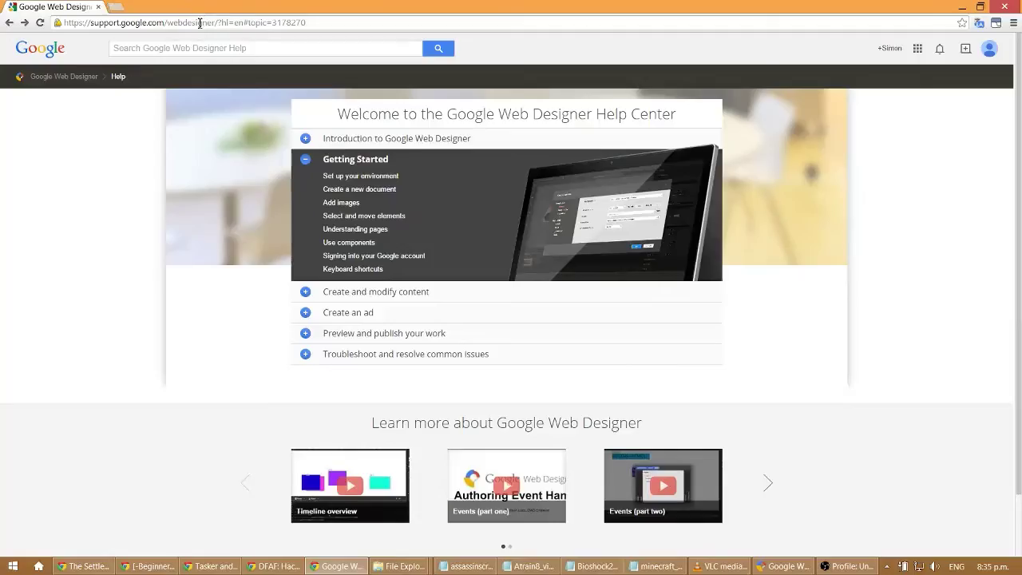
Open the Understanding pages help article, skim its sections on managing pages and centering ads, and close it
left_click(358, 235)
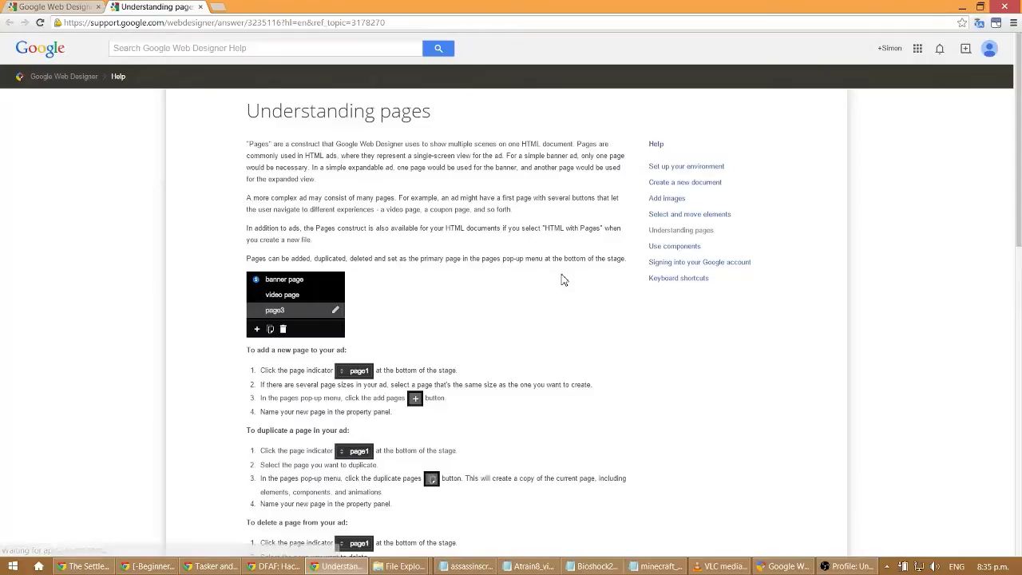
scroll(562, 279, "down", 3)
scroll(563, 280, "down", 6)
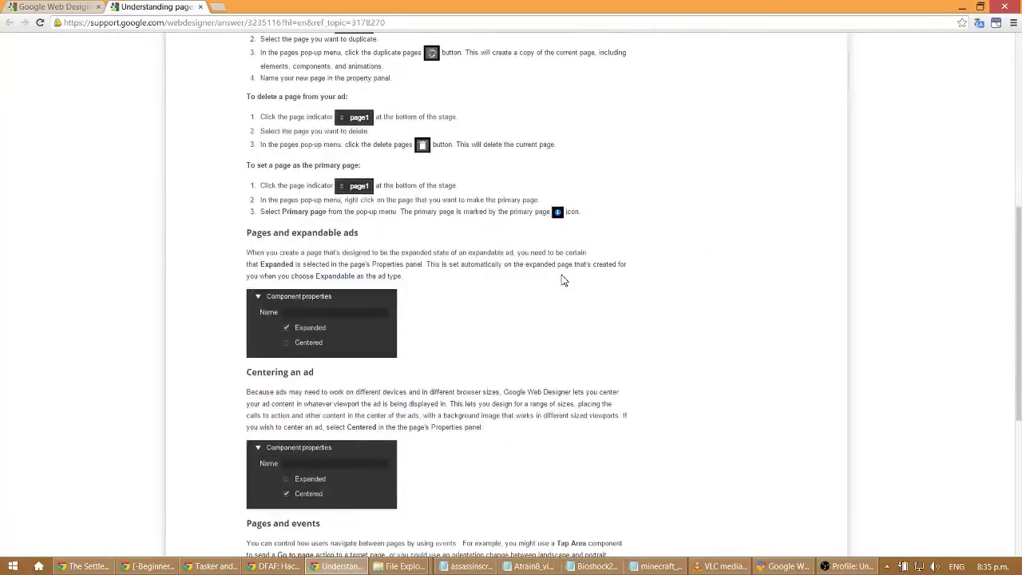
scroll(562, 280, "up", 3)
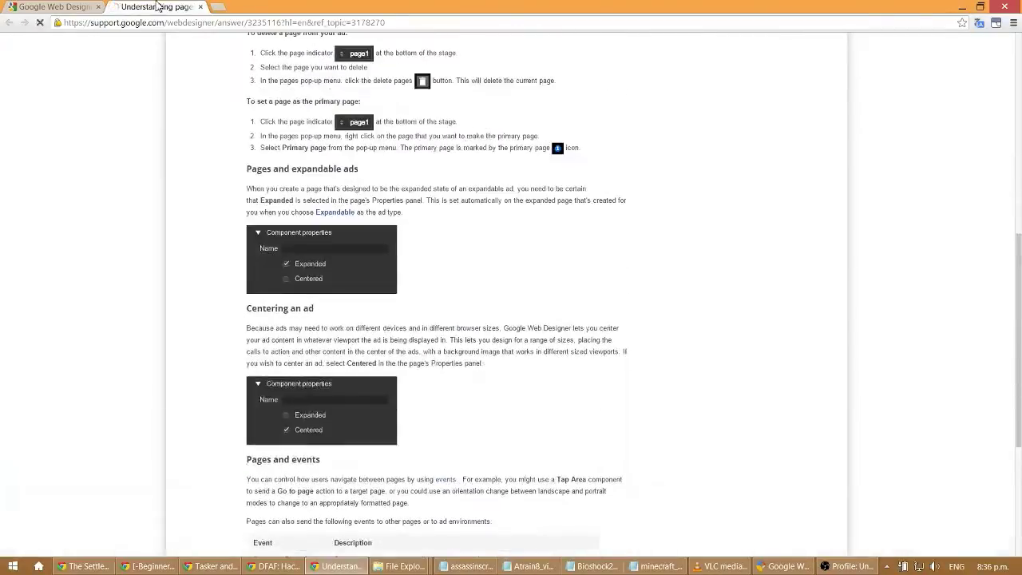
left_click(201, 6)
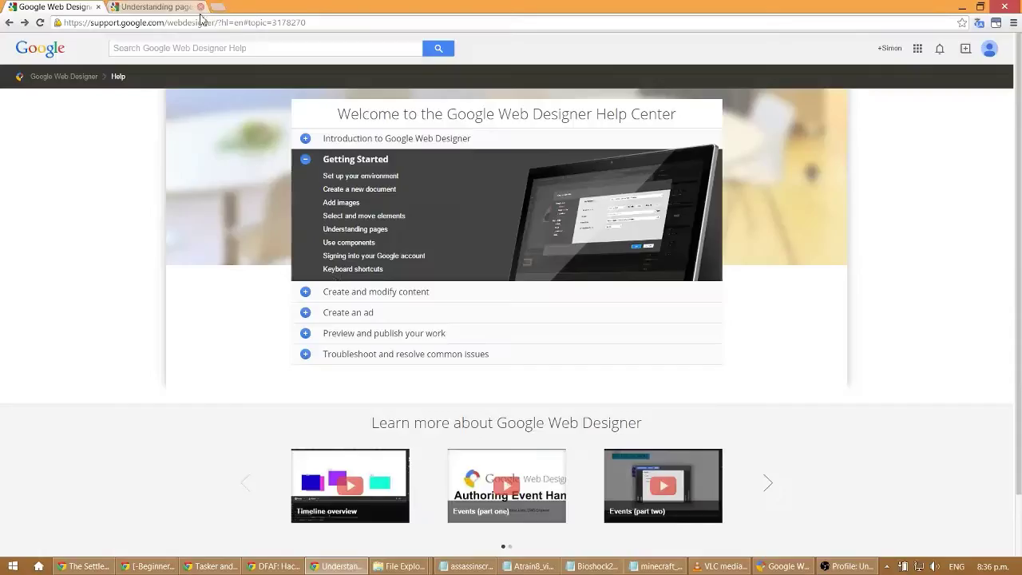
Open the Use components help topic and load its Tap Area and Gesture component articles in separate tabs
middle_click(365, 249)
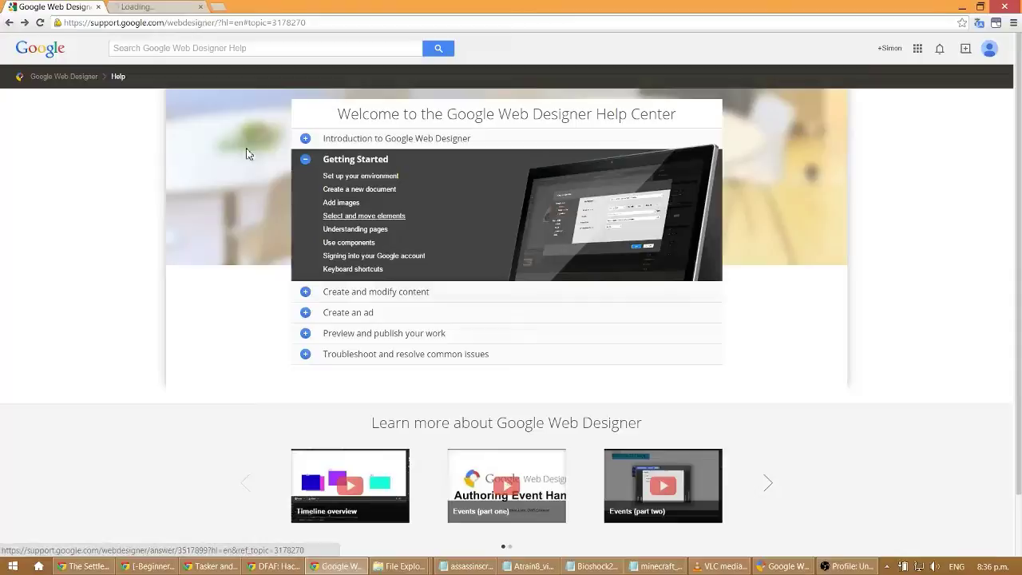
left_click(156, 11)
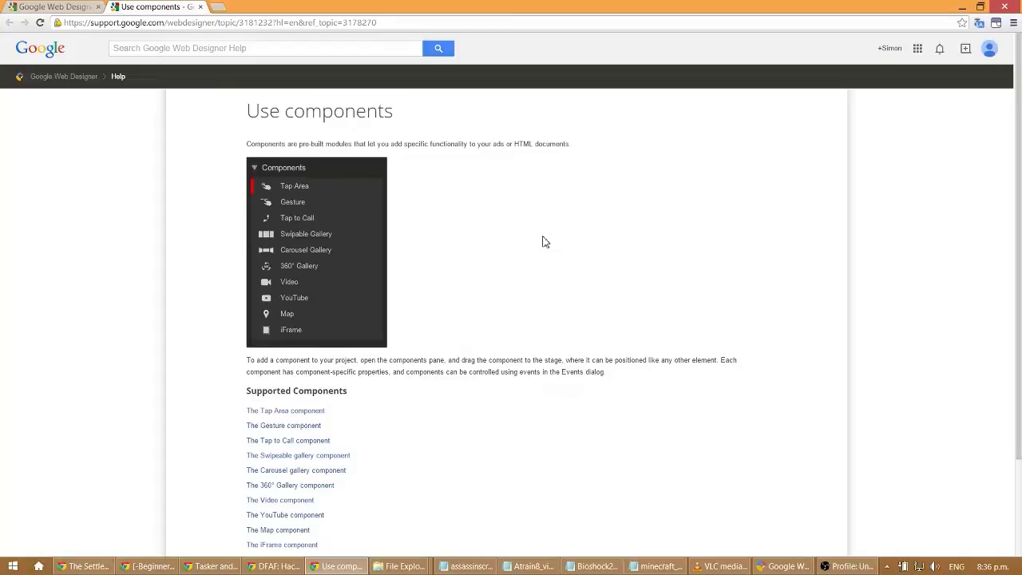
scroll(533, 243, "down", 3)
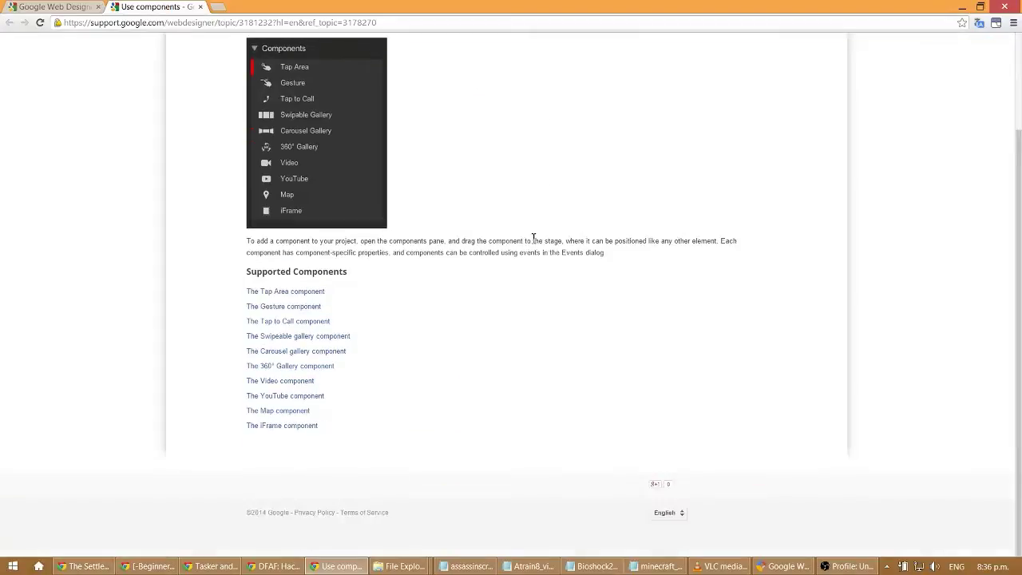
middle_click(270, 293)
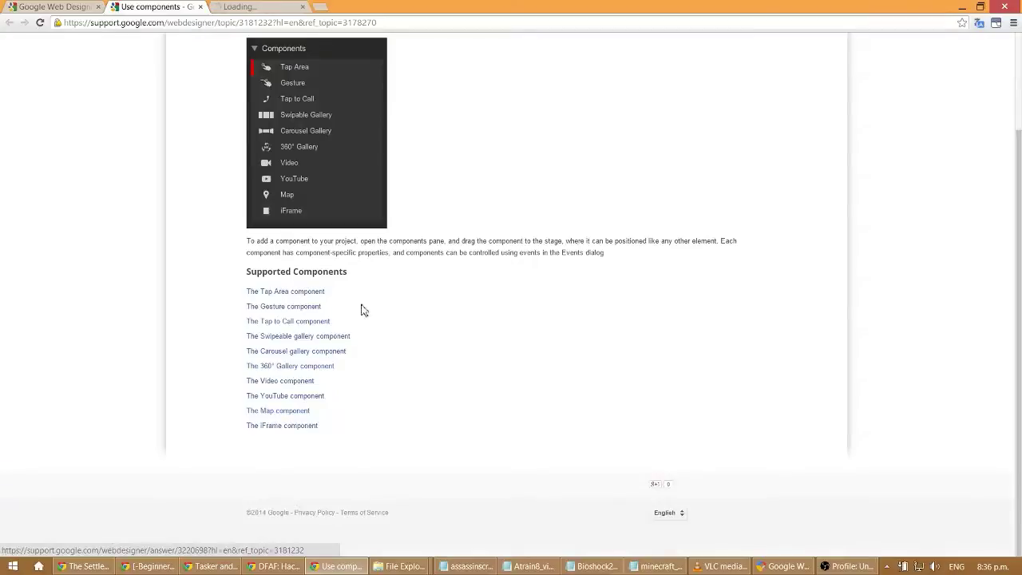
middle_click(311, 309)
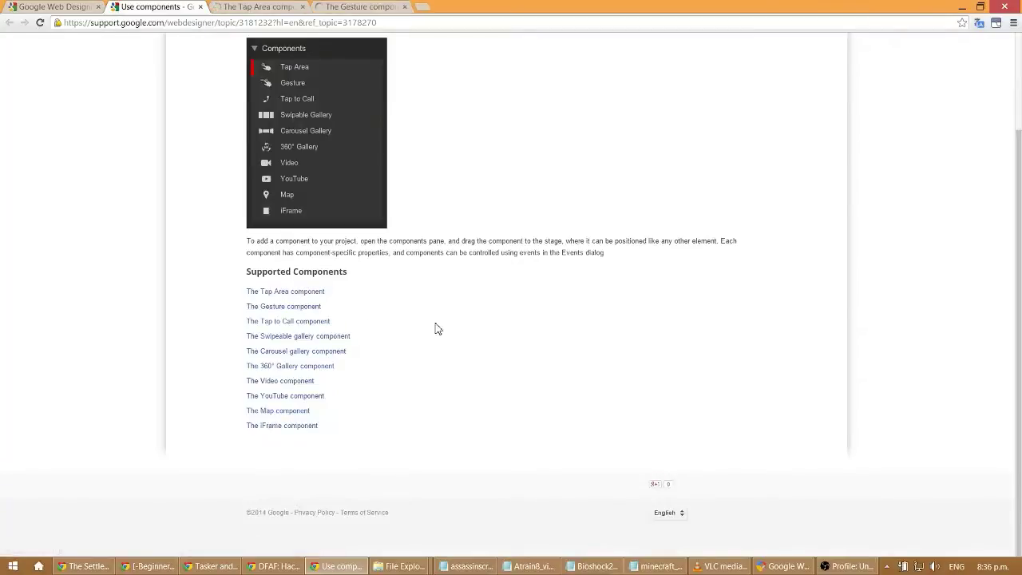
Load the Swipeable gallery, Carousel gallery, 360° Gallery and iFrame component help articles in separate tabs
middle_click(342, 337)
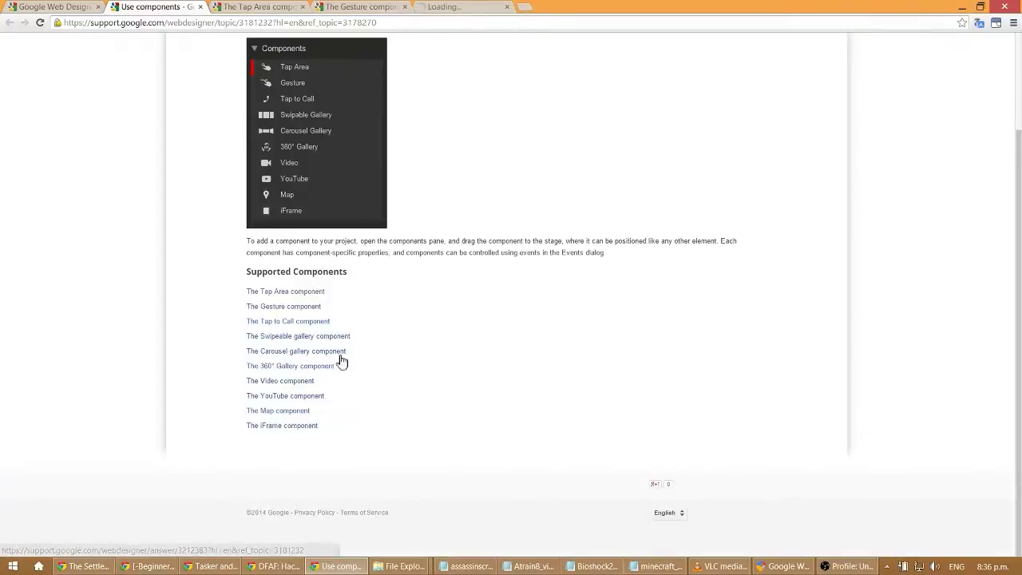
middle_click(332, 358)
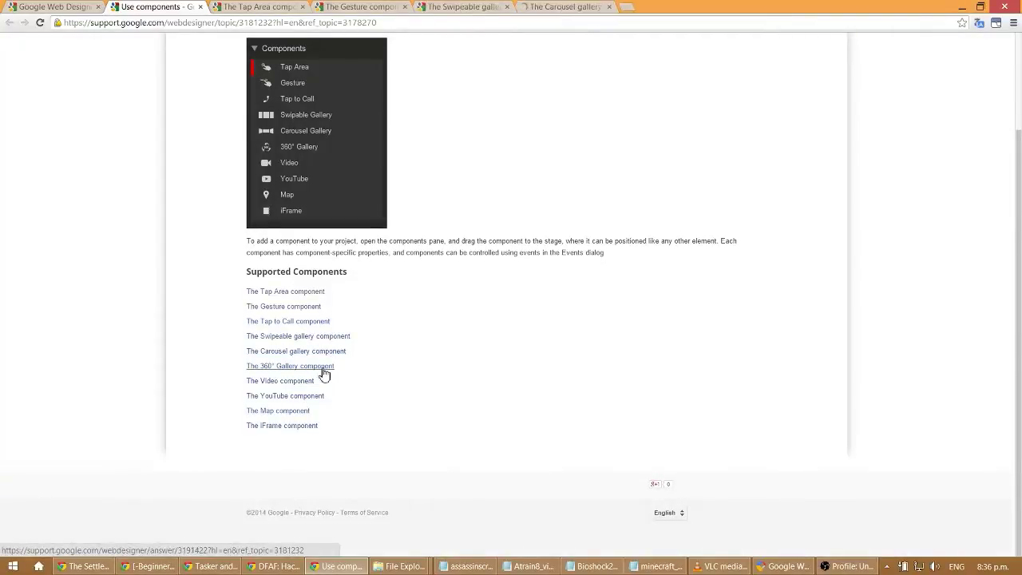
middle_click(323, 367)
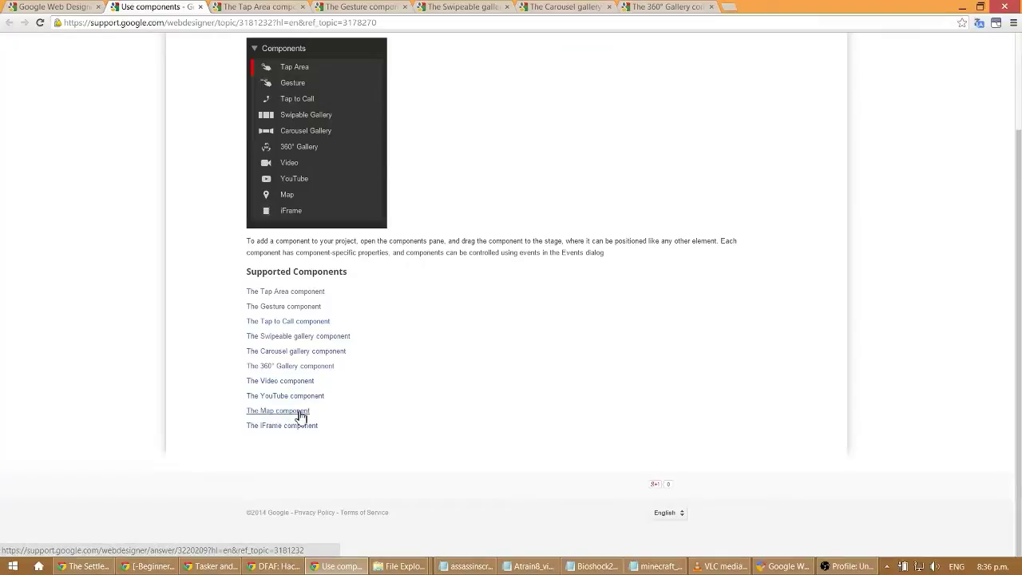
middle_click(296, 432)
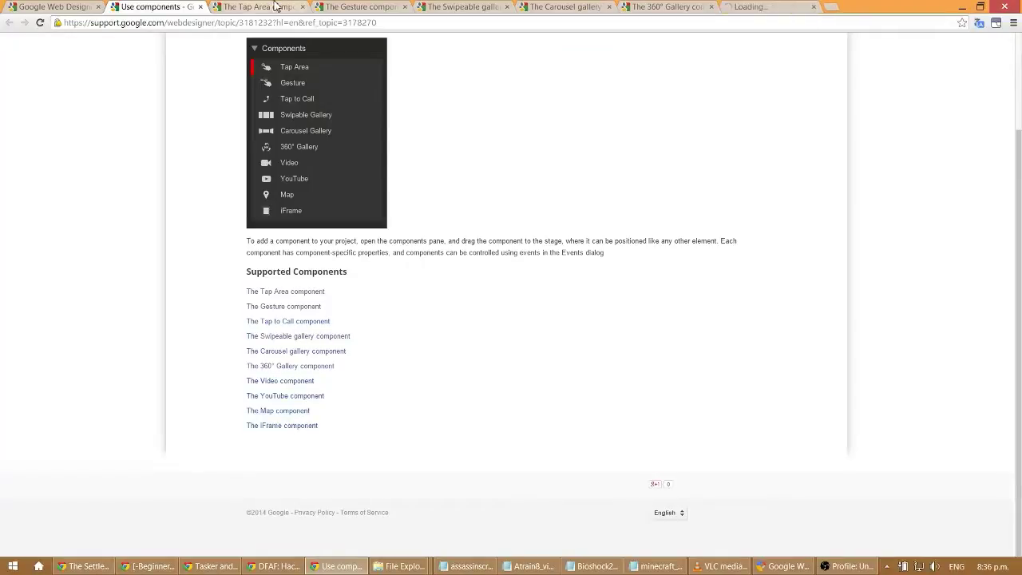
Read the Tap Area and Gesture component articles, including their setup steps and events, and close each one
key("ctrl+Tab")
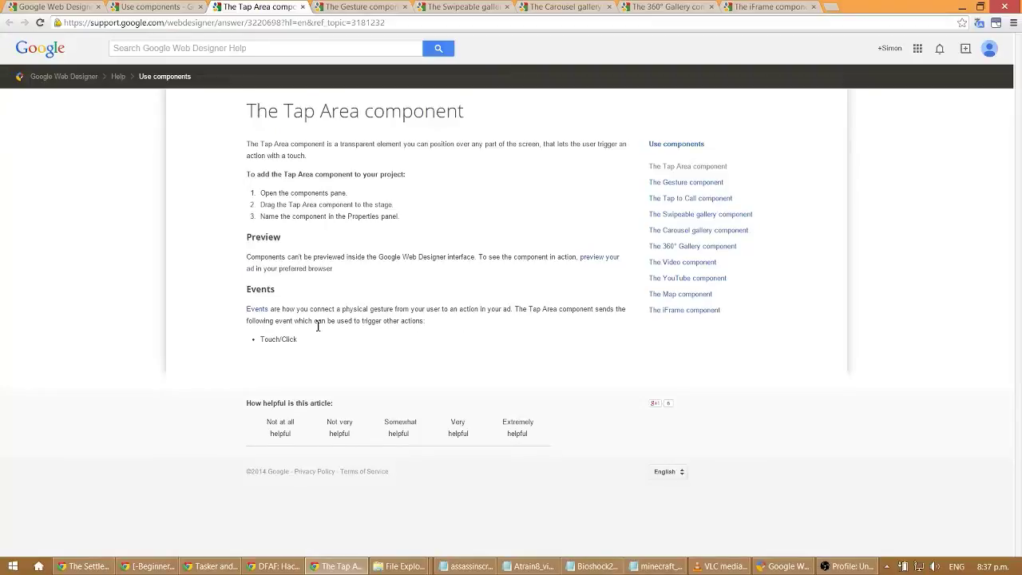
left_click(303, 6)
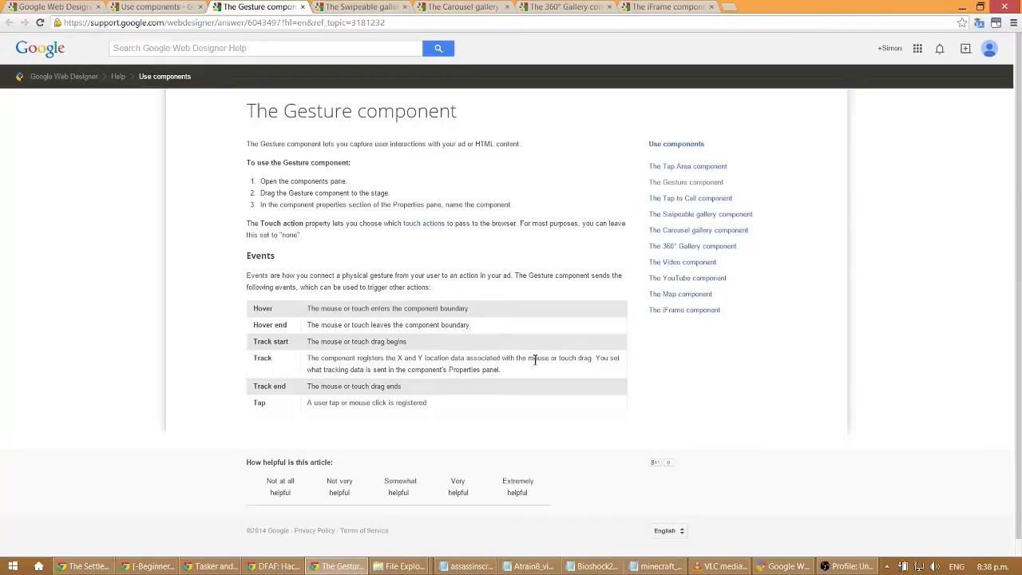
left_click(302, 6)
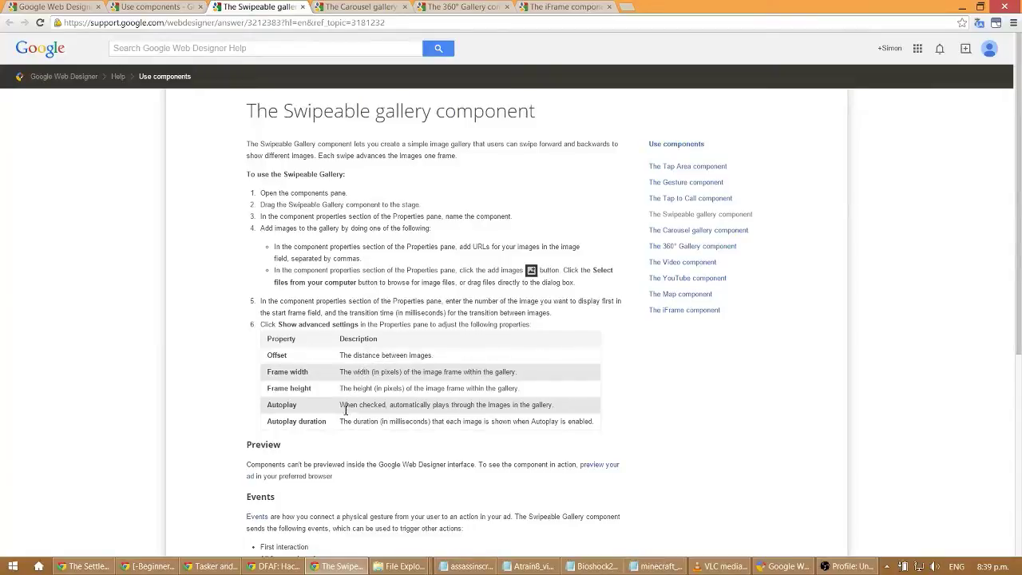
Review the properties and events in the Swipeable gallery article and the introduction of the Carousel gallery article, closing both
scroll(344, 418, "down", 3)
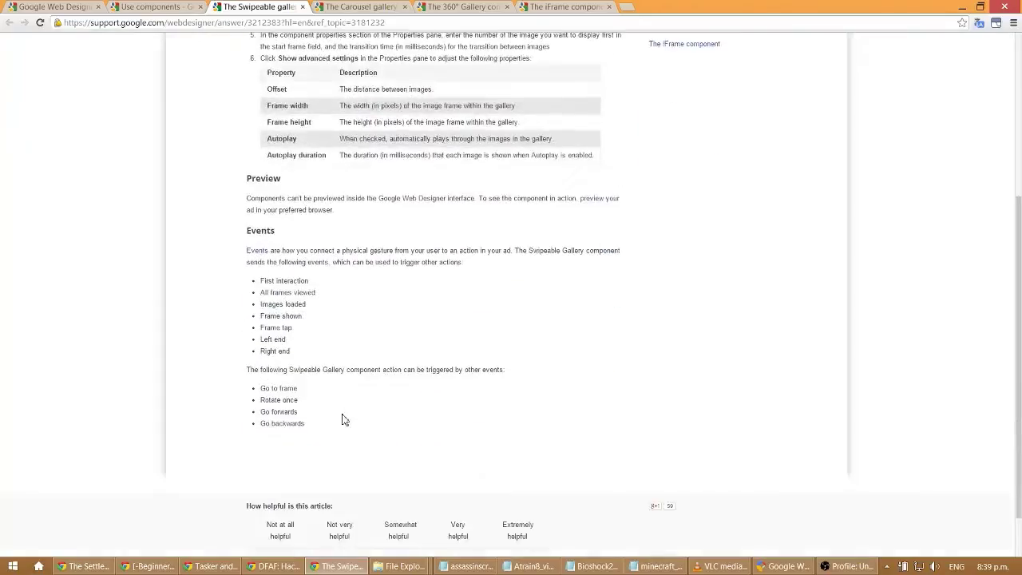
scroll(344, 417, "up", 3)
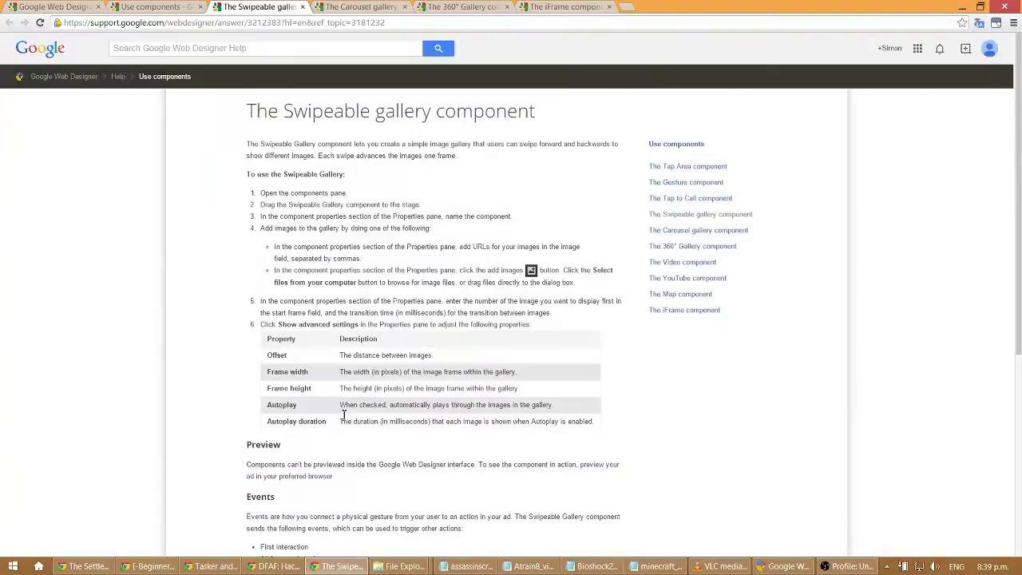
left_click(302, 6)
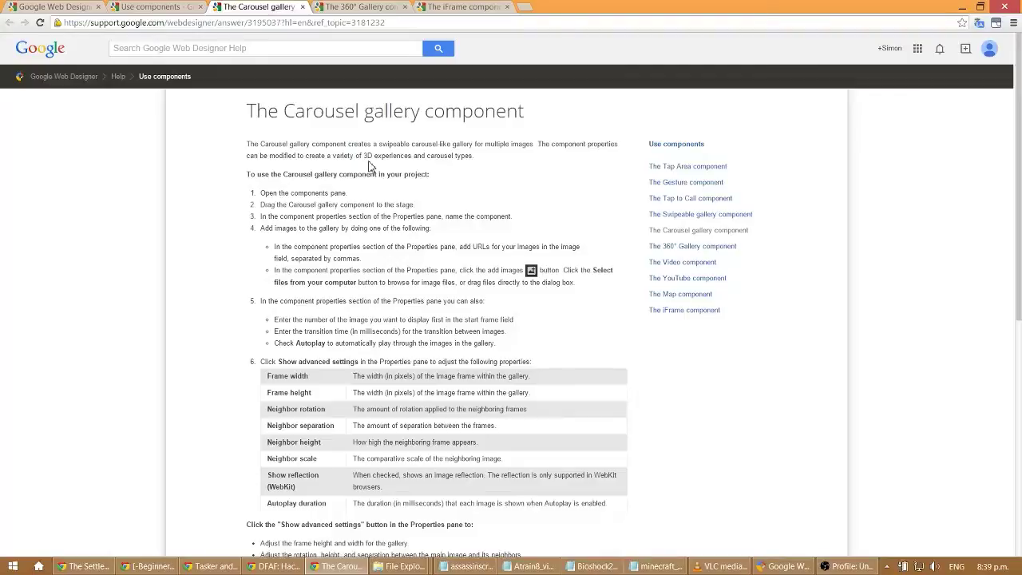
left_click(302, 8)
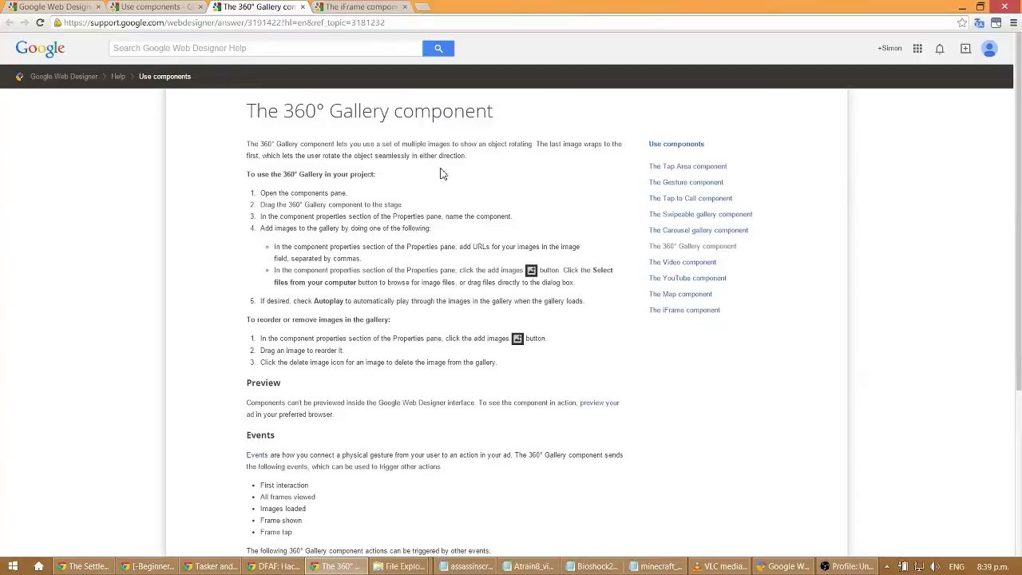
Skim the 360° Gallery and iFrame component articles for their usage steps and events, and close both
scroll(432, 222, "down", 2)
scroll(392, 285, "up", 2)
left_click(303, 7)
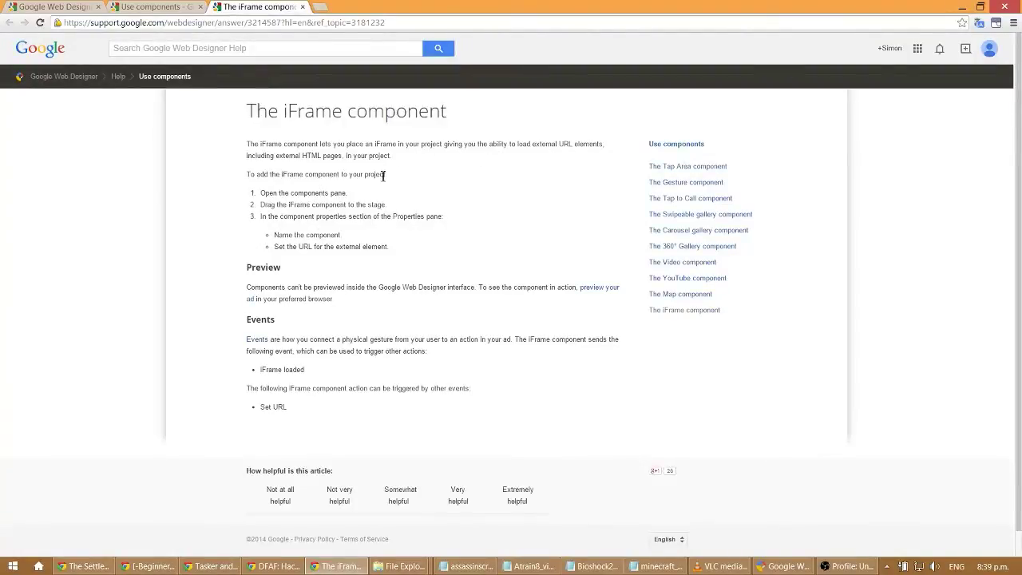
left_click(303, 6)
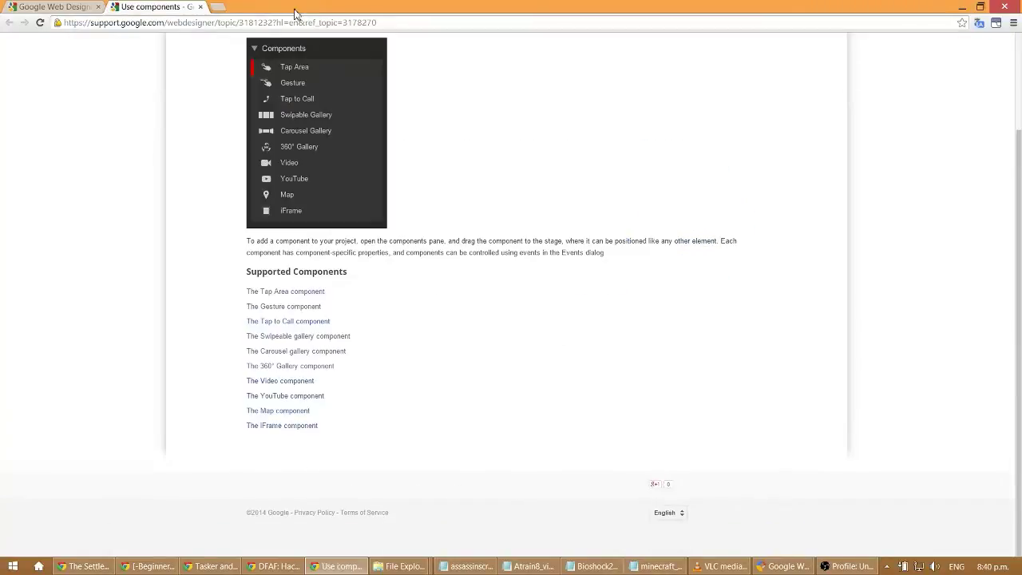
Close the Use components topic and expand the Create and modify content section of the Help Center
left_click(201, 7)
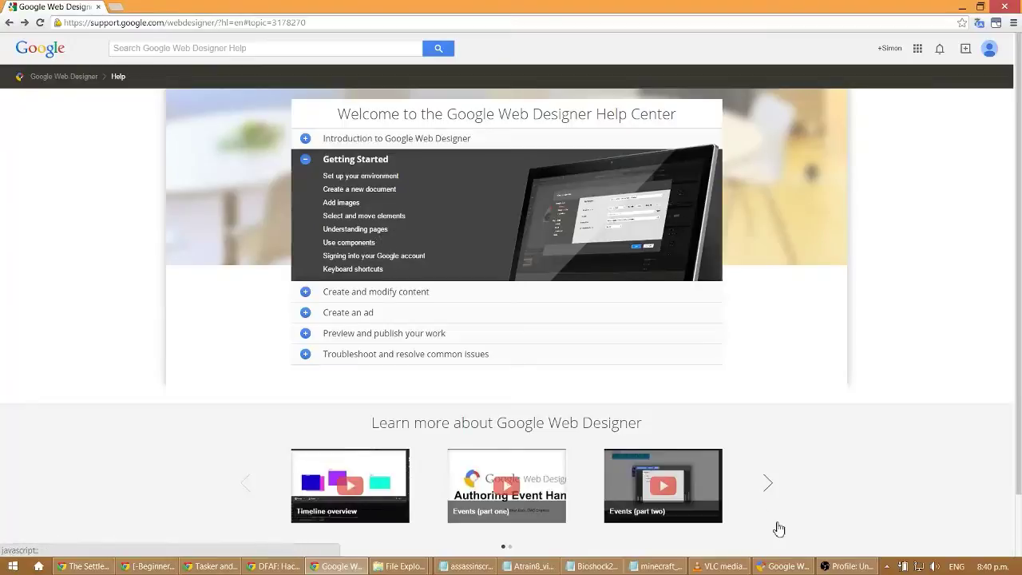
left_click(377, 291)
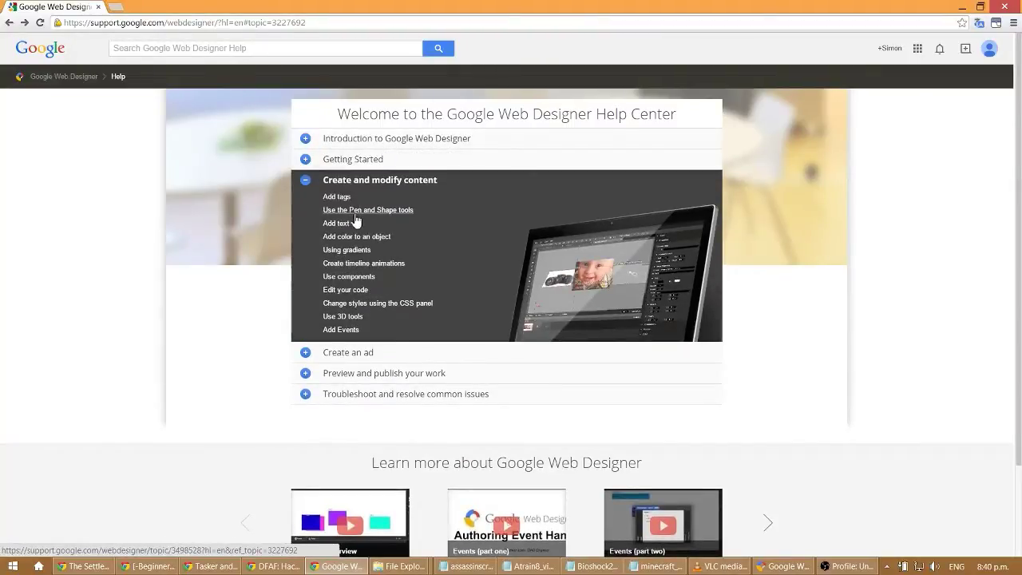
Switch to Google Web Designer and delete the annotated map and keyboard bindings images from page1
left_click(848, 567)
left_click(787, 567)
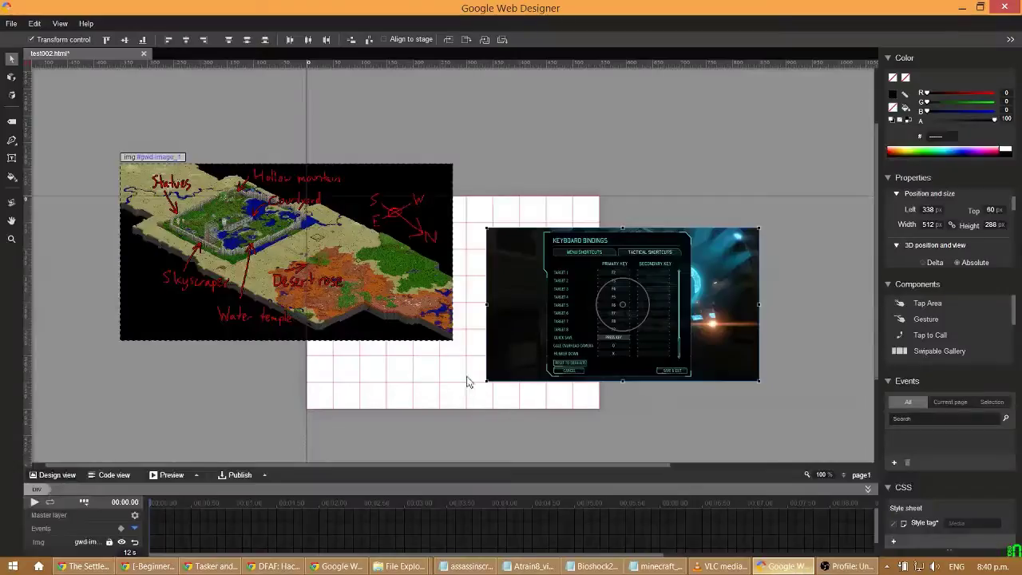
key("Delete")
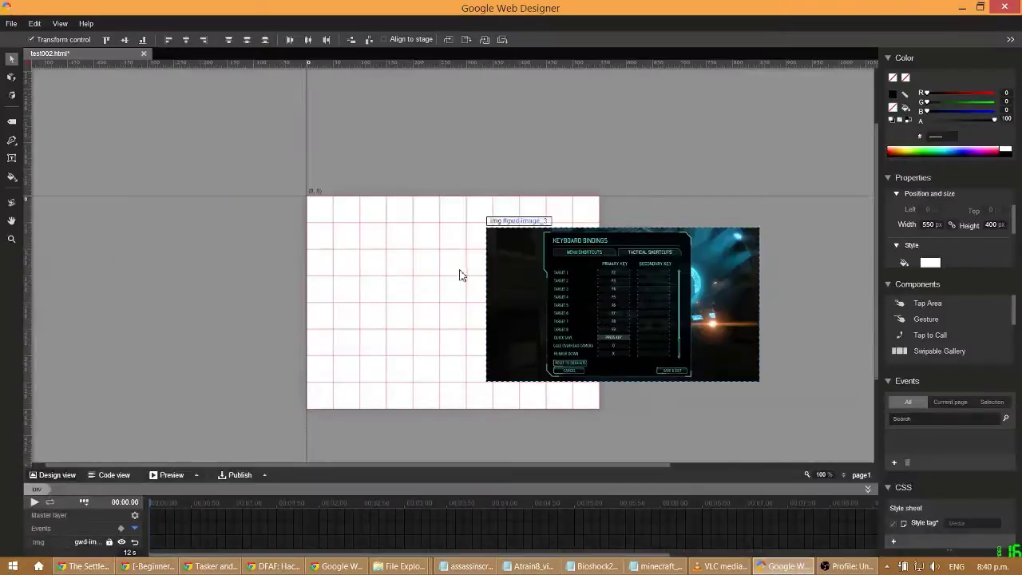
key("Delete")
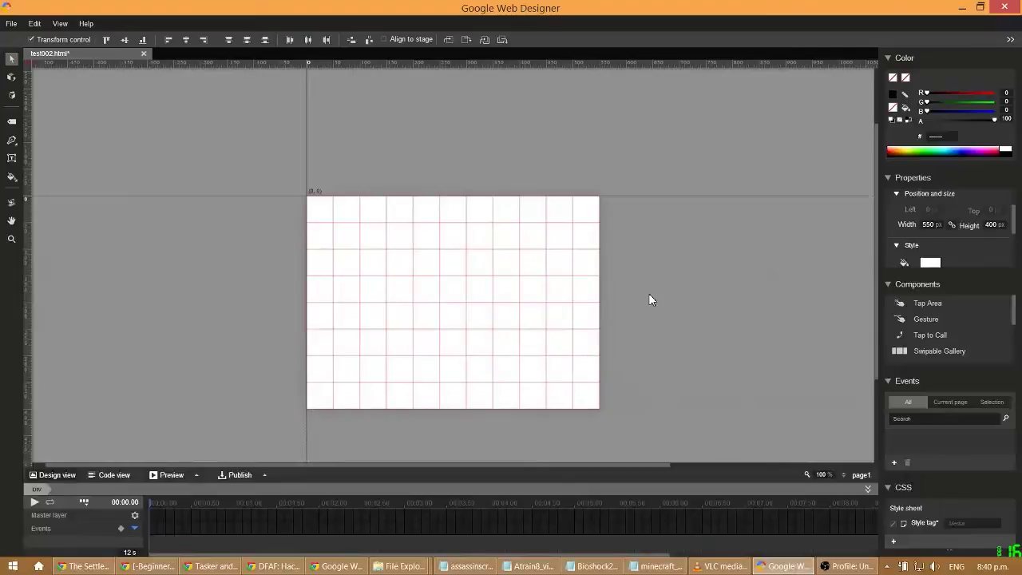
Rename the second page, page1_1, as page2
left_click(861, 475)
left_click(807, 443)
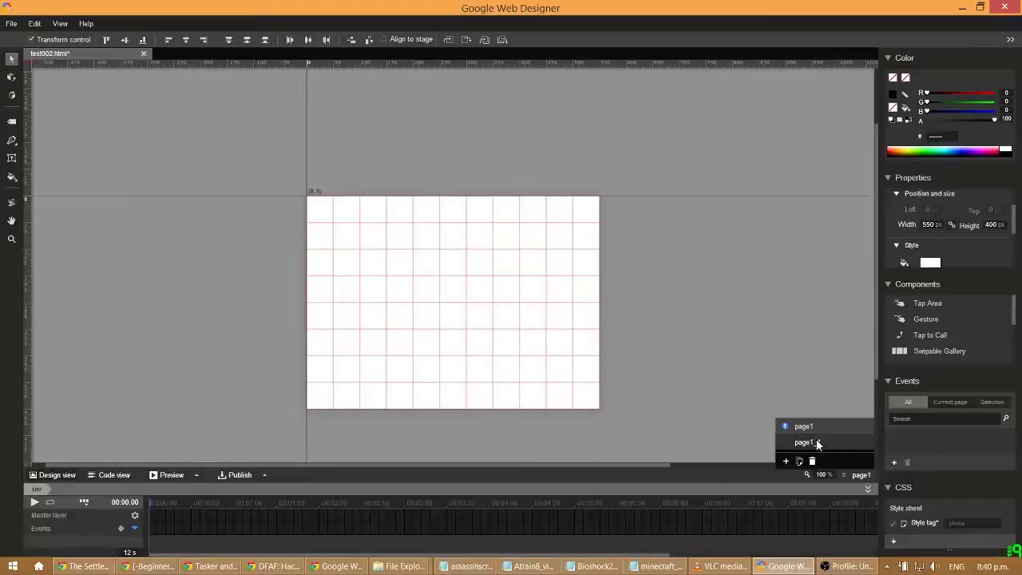
right_click(820, 442)
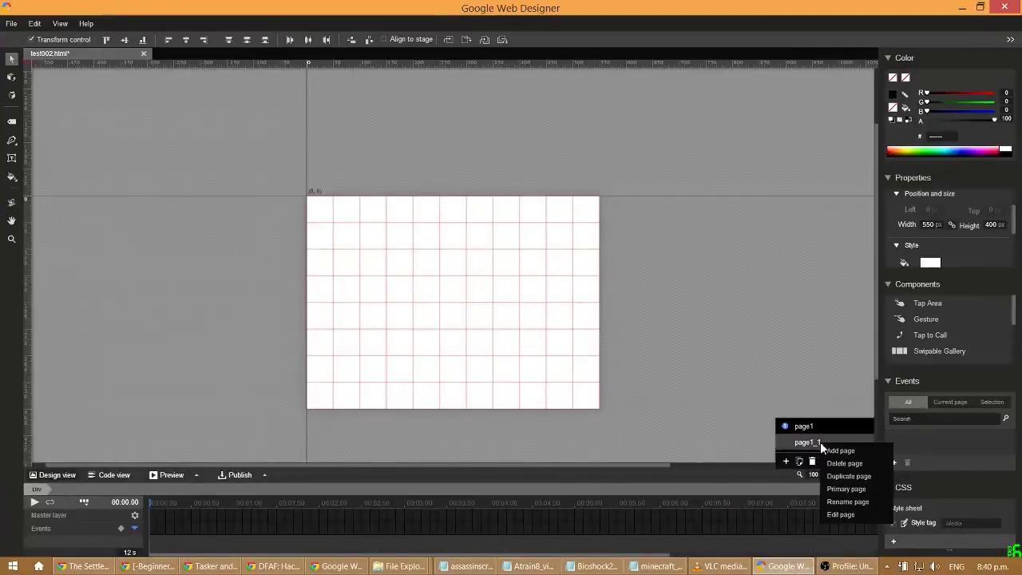
left_click(833, 499)
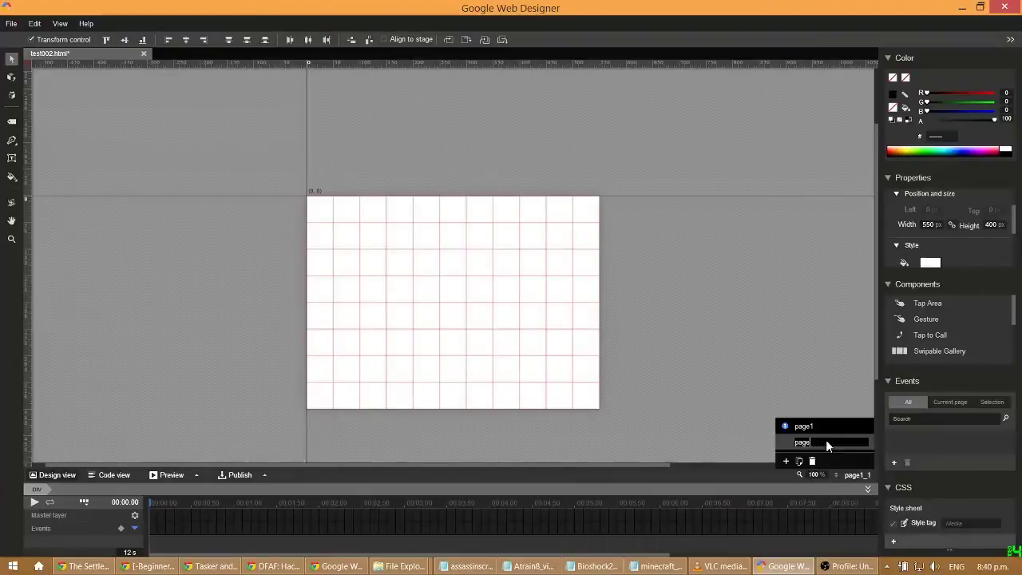
type("page2")
key("Return")
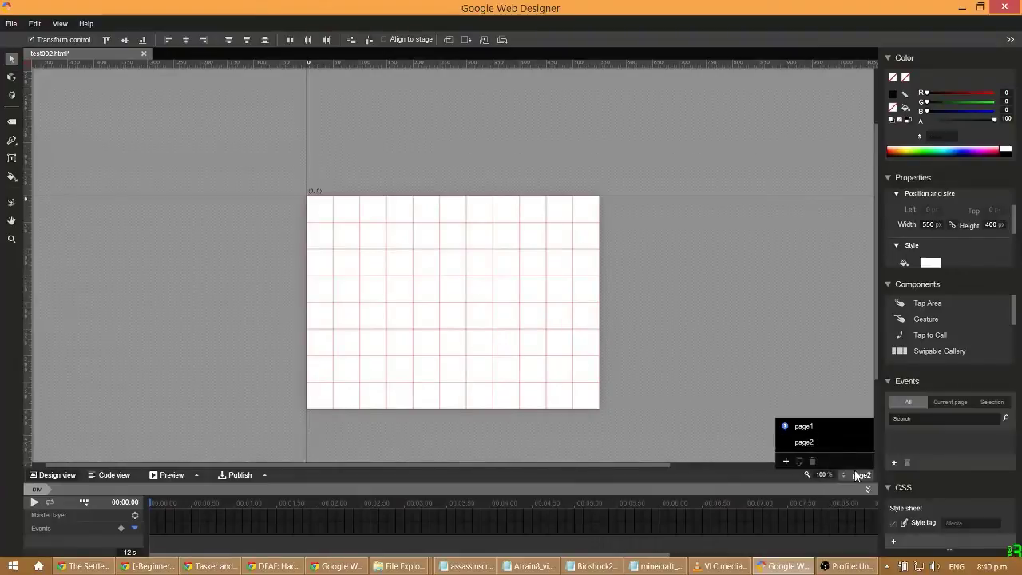
Add a new page to the document and name it page3
left_click(842, 475)
left_click(842, 474)
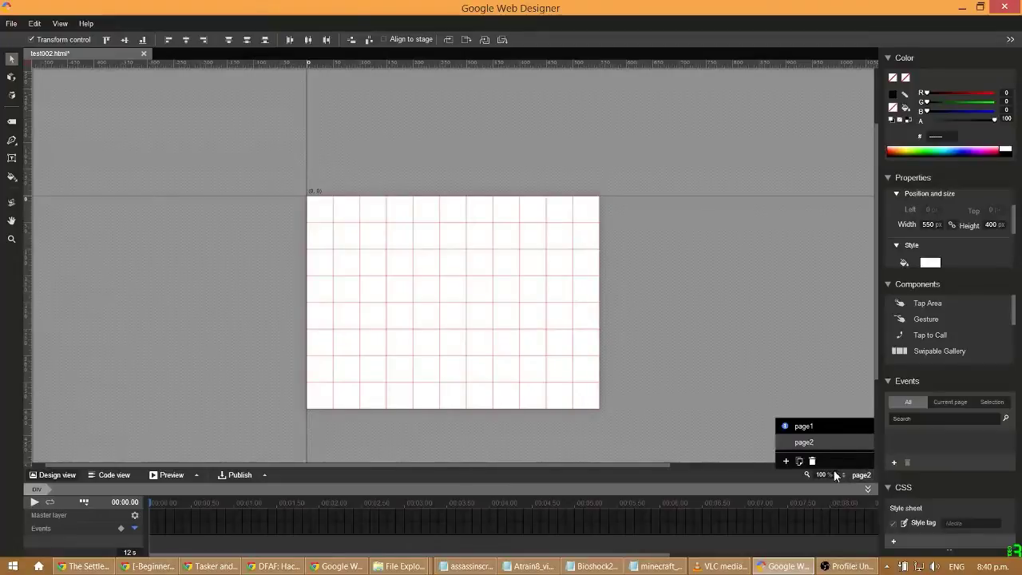
left_click(787, 462)
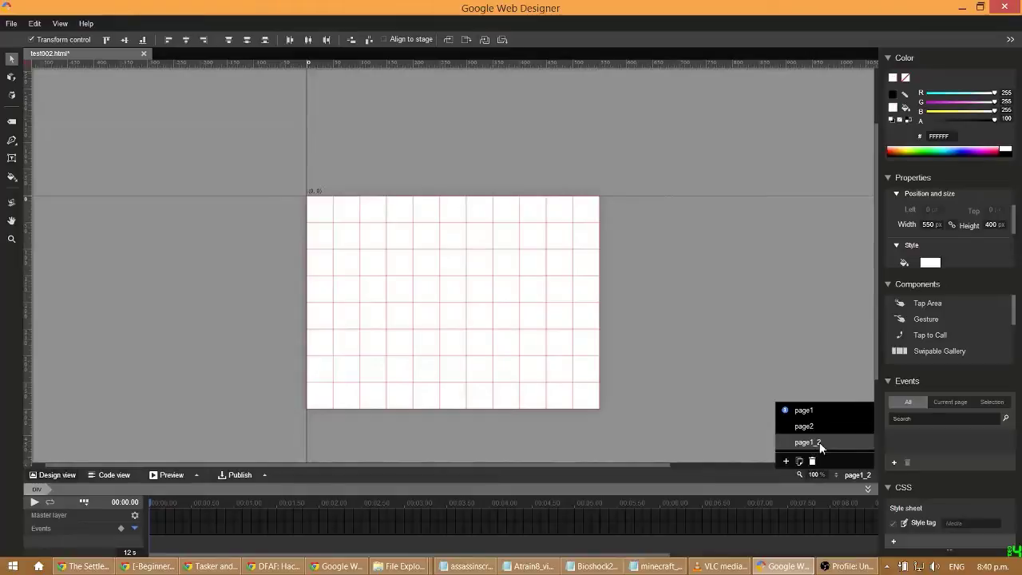
double_click(817, 444)
type("page3")
key("Return")
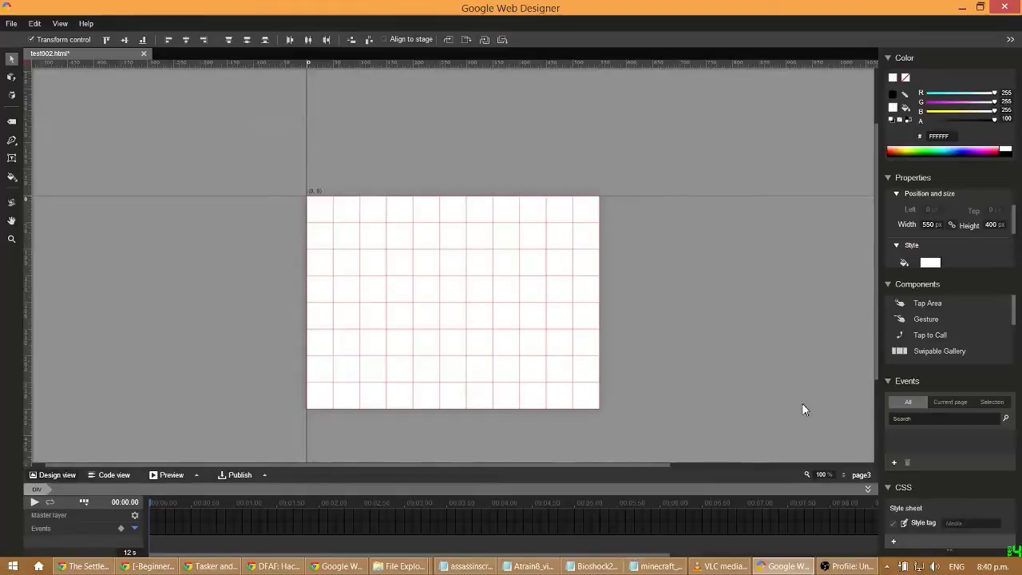
On page1, add a text box about 399 × 123 px in the upper half containing "This is page 1 guise"
left_click(850, 475)
left_click(804, 411)
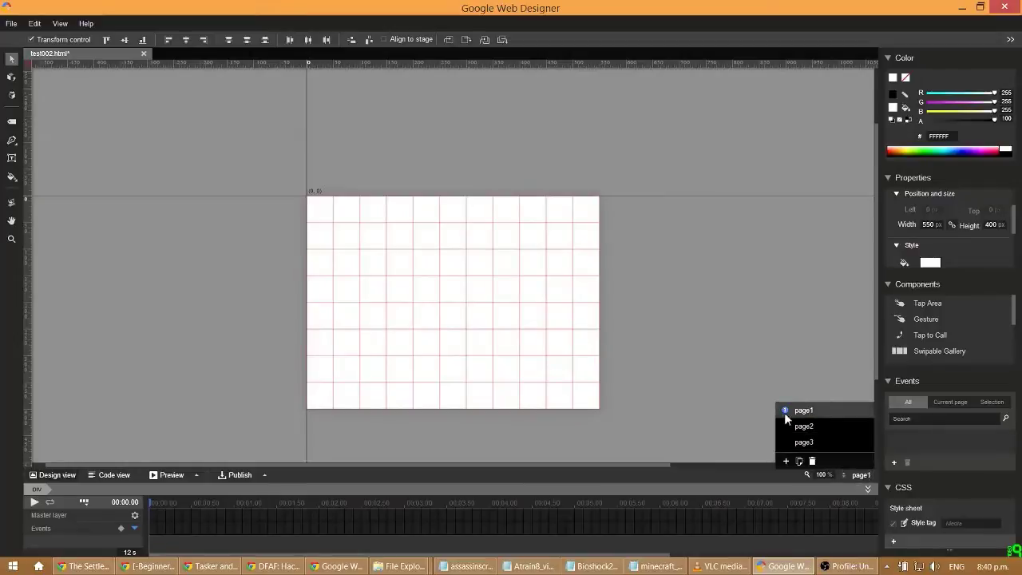
left_click(11, 158)
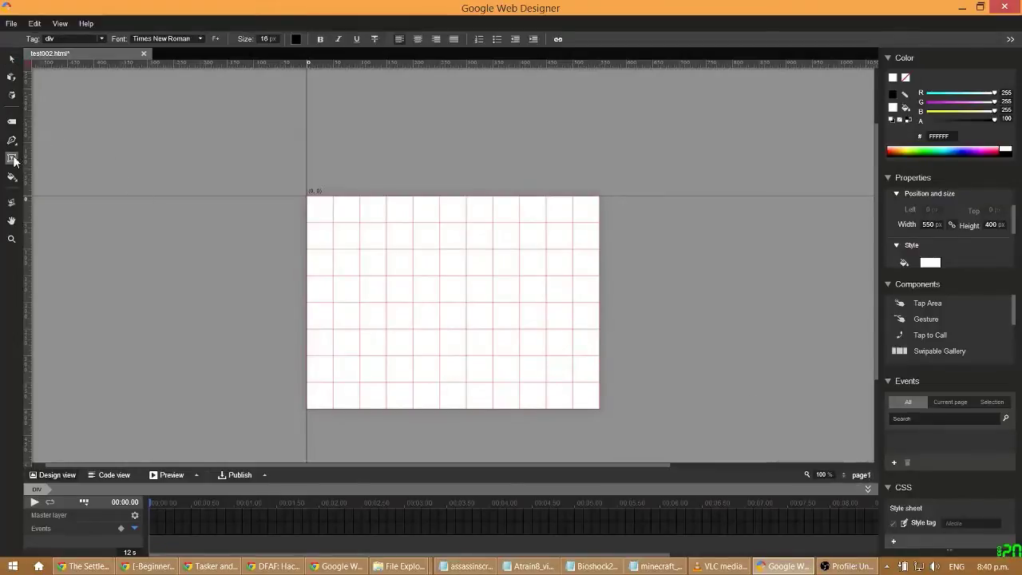
left_click_drag(354, 232, 569, 298)
type("This ")
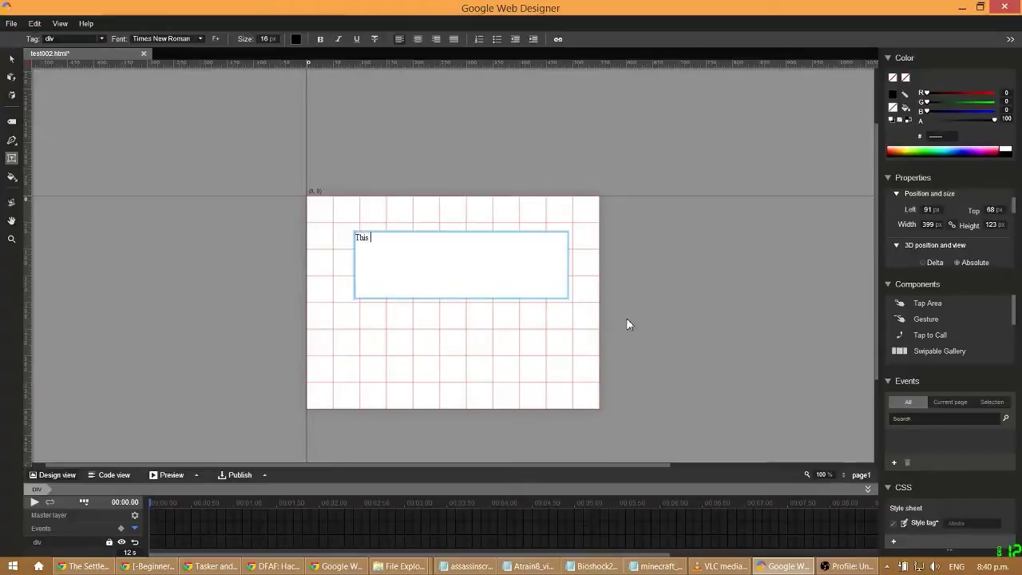
type("is page 1 guise")
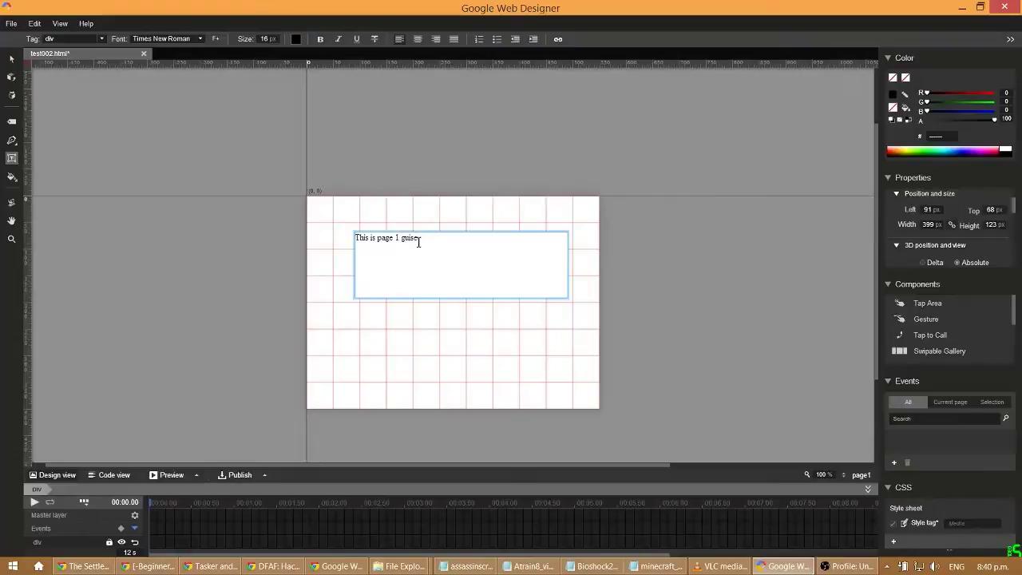
Set the font size of the page1 text to 30 px and finish editing the text box
left_click_drag(417, 238, 348, 248)
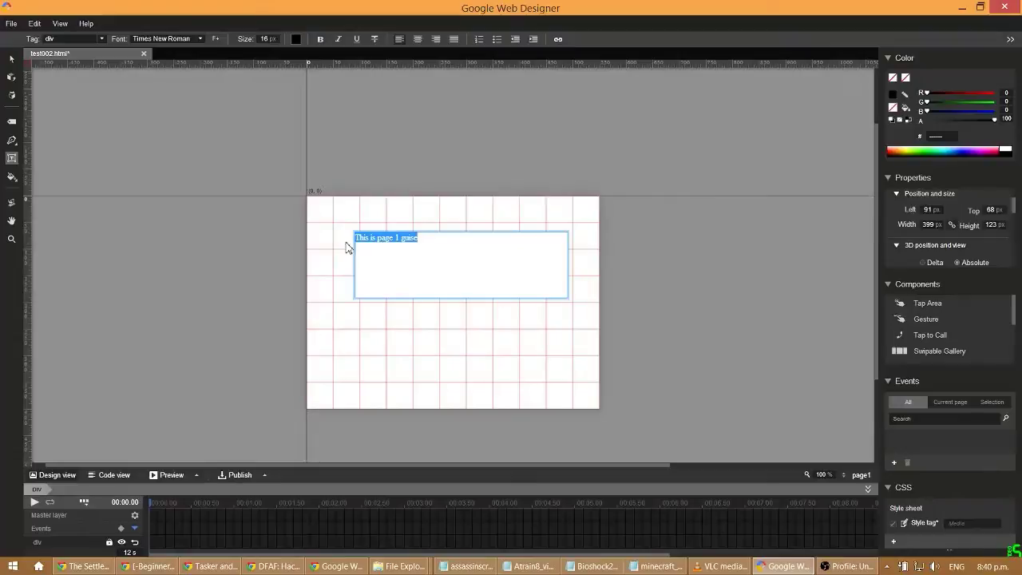
left_click(264, 39)
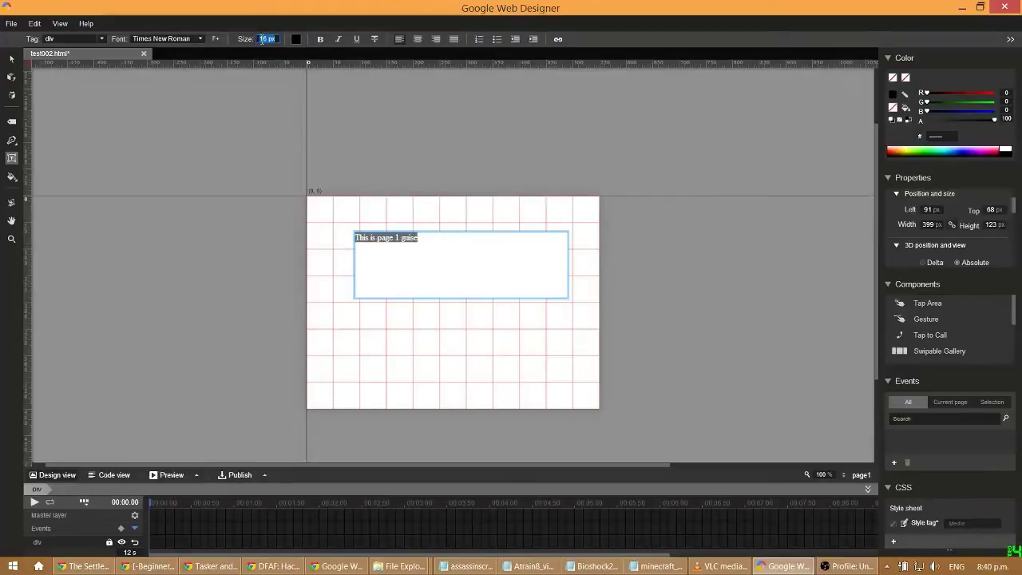
type("1")
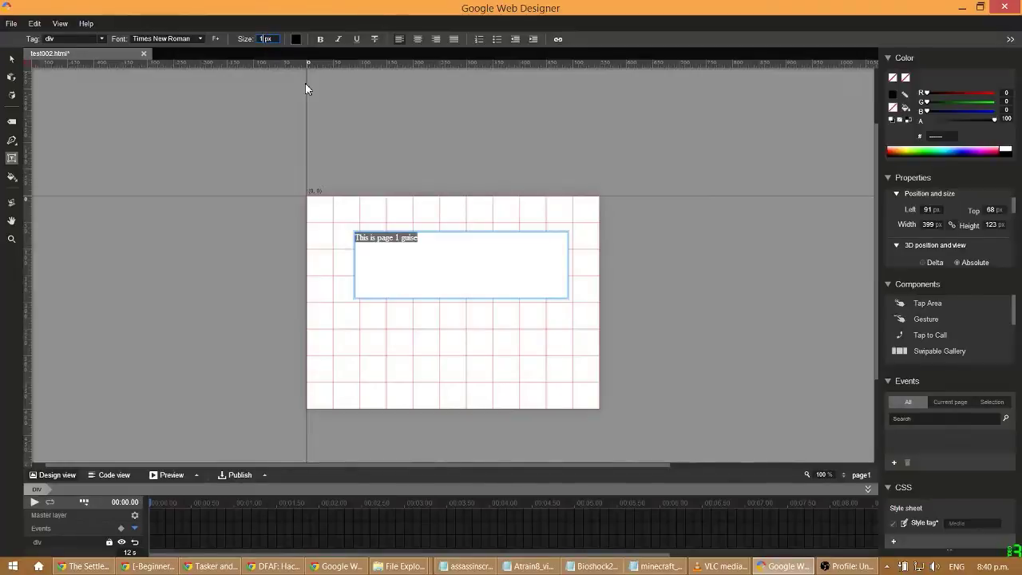
key("BackSpace")
type("30")
key("Return")
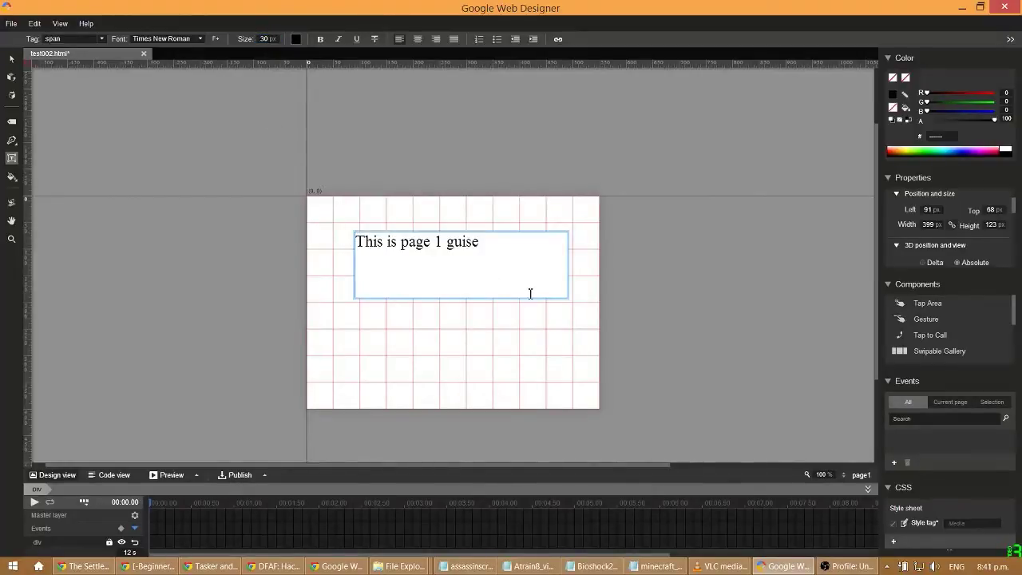
key("Escape")
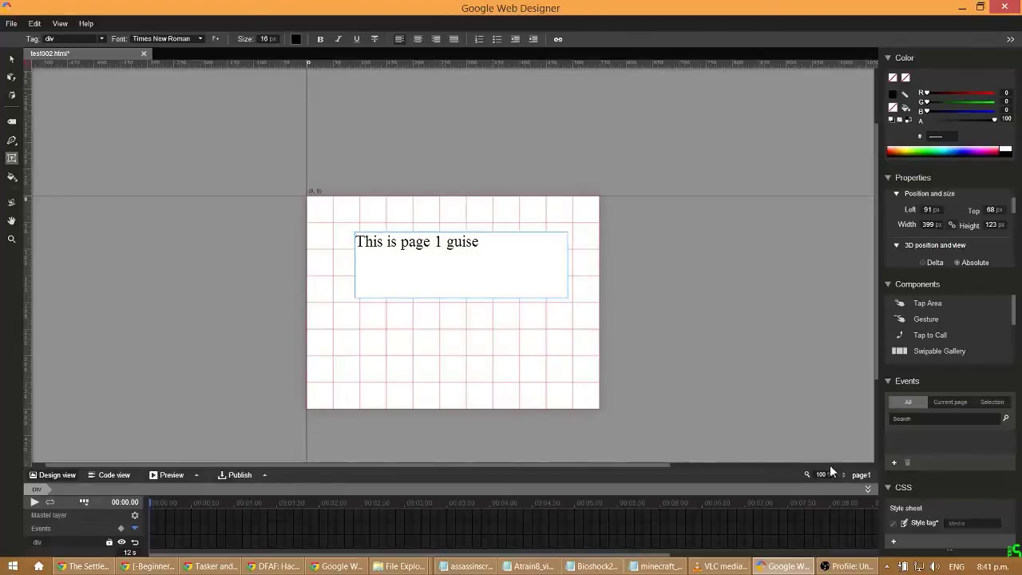
On page2, add a text box about 369 × 146 px with the 30 px text "Ya this is page 2"
left_click(861, 474)
left_click(808, 426)
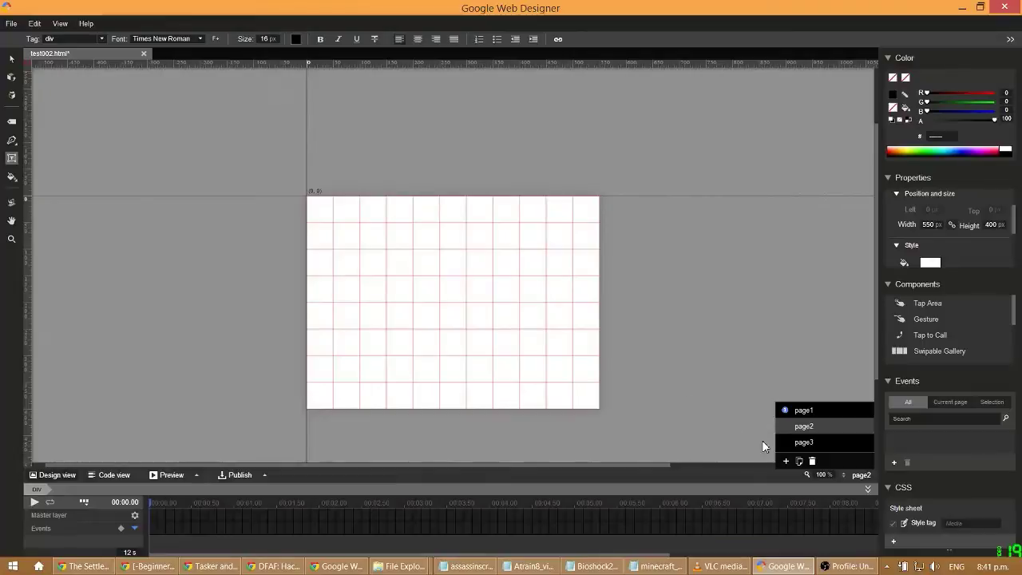
left_click(11, 157)
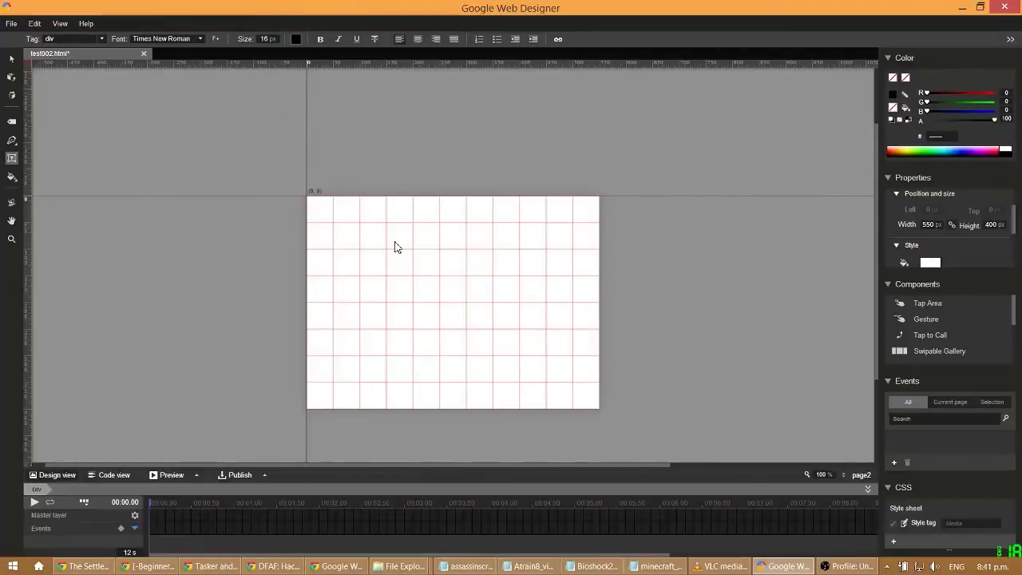
left_click_drag(353, 228, 552, 307)
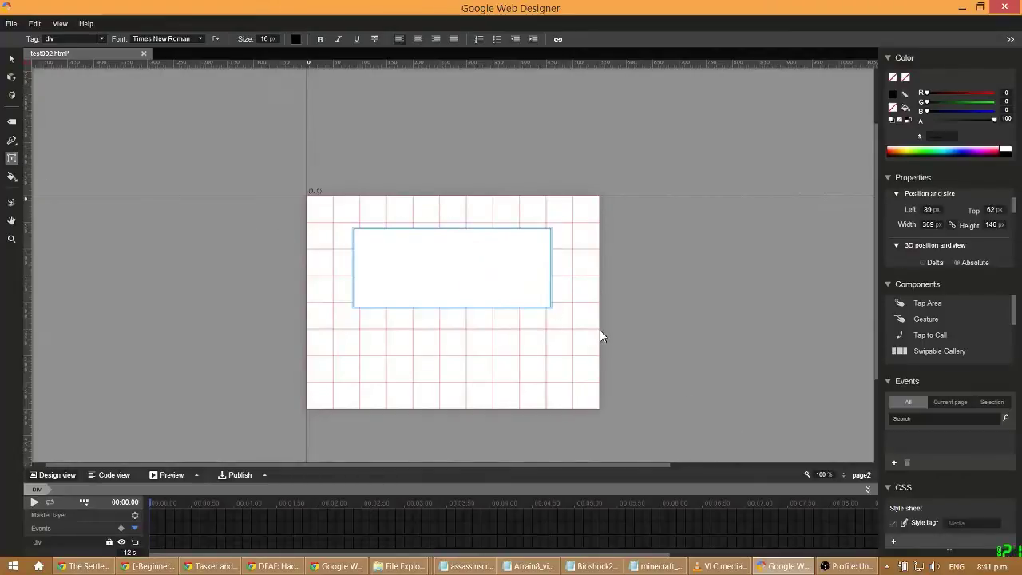
left_click(269, 40)
type("30")
key("Return")
type("Ya this is page 2")
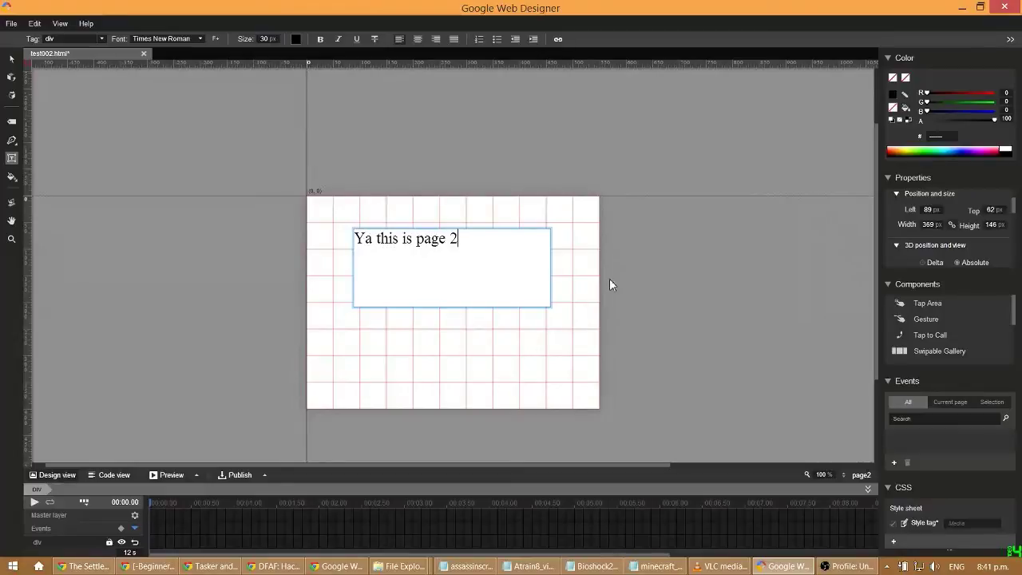
left_click(781, 432)
On page3, draw a text box about 405 × 134 px in the upper half of the page
left_click(857, 474)
left_click(830, 442)
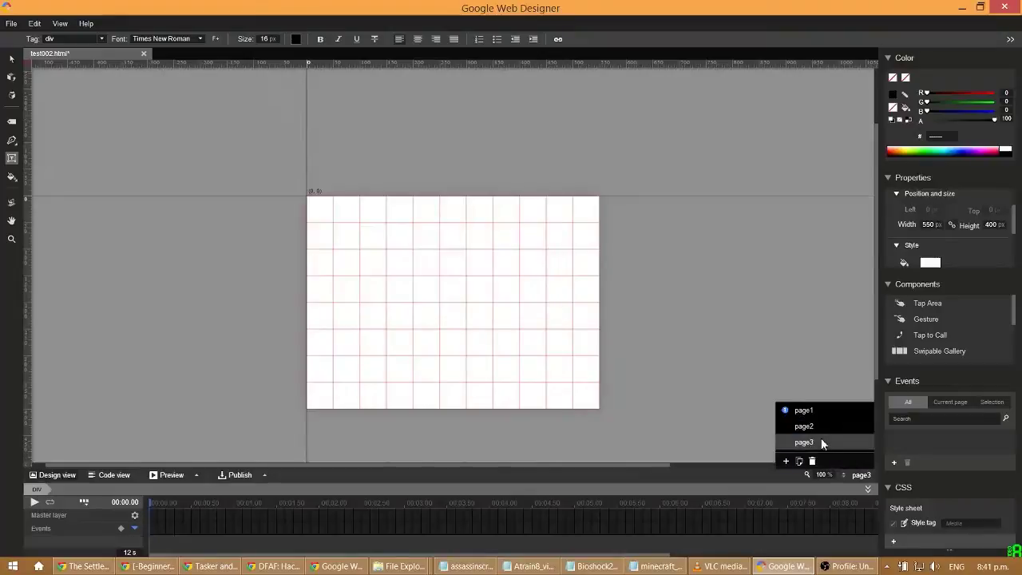
left_click(12, 160)
left_click_drag(349, 231, 566, 303)
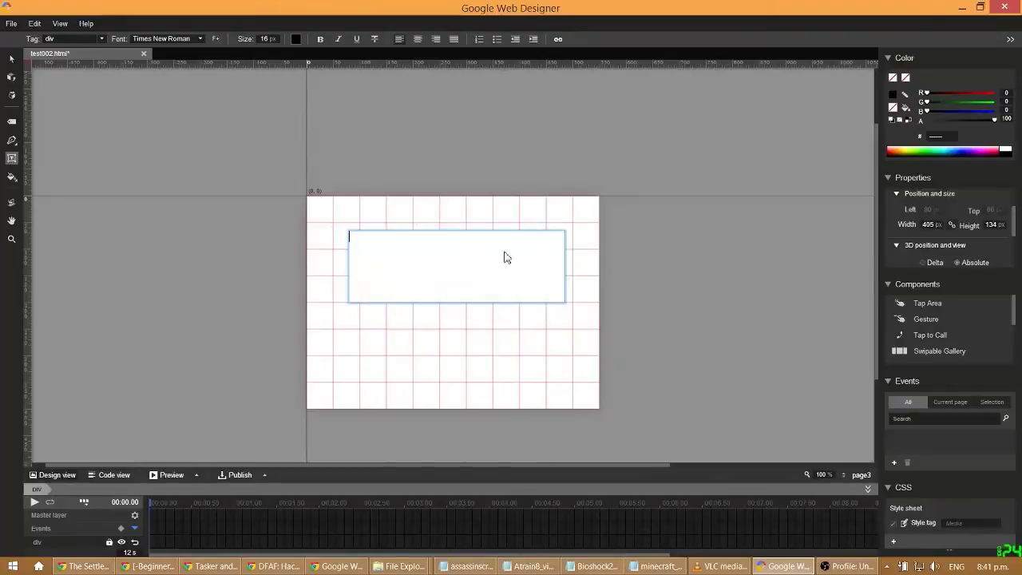
Set the font size of the empty text box on page3 to 30 px
left_click(264, 39)
left_click_drag(260, 39, 276, 42)
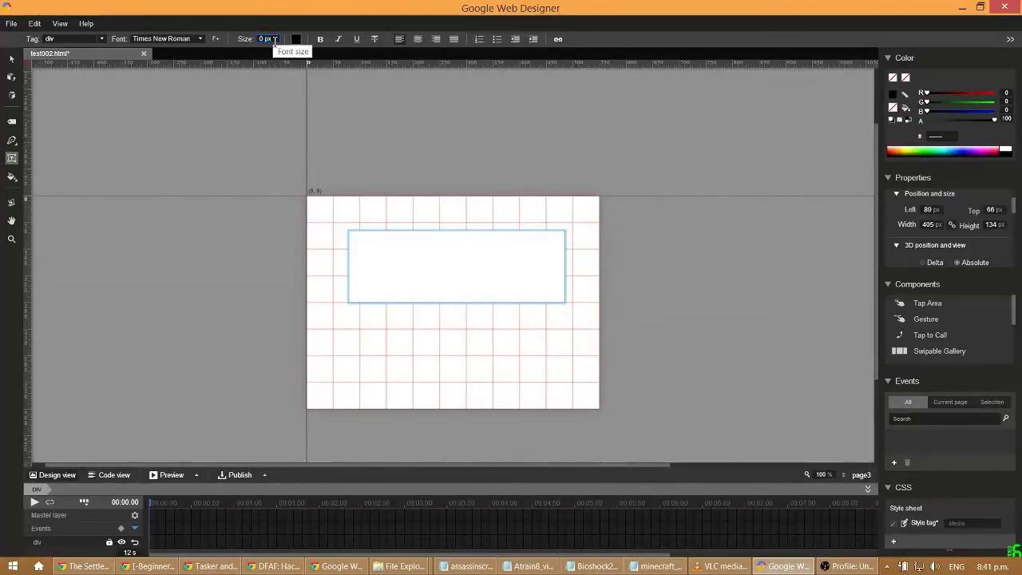
type("30")
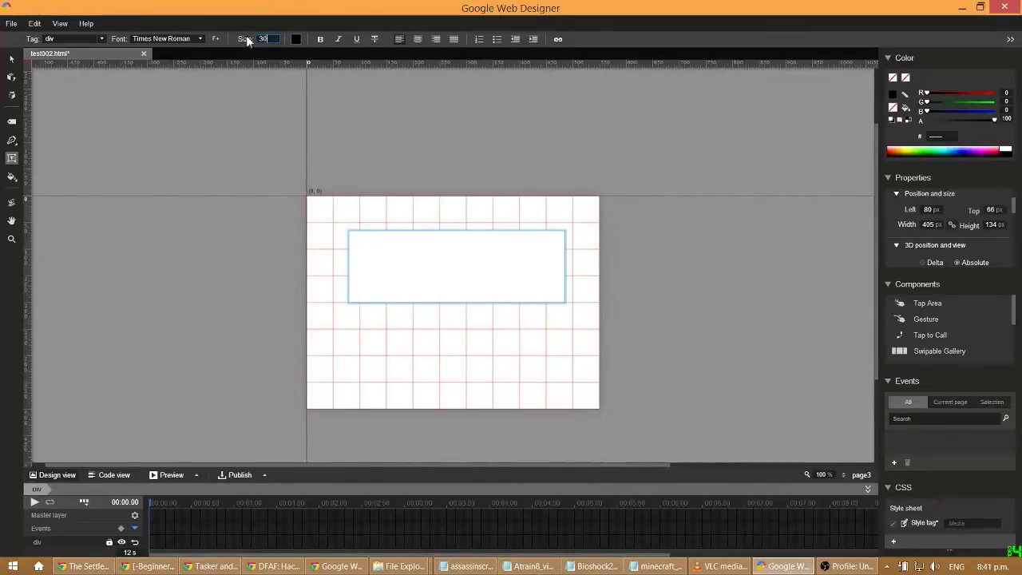
key("Return")
Enter "this here page 3" in the text box on page3 and finish text editing
type("this here pages")
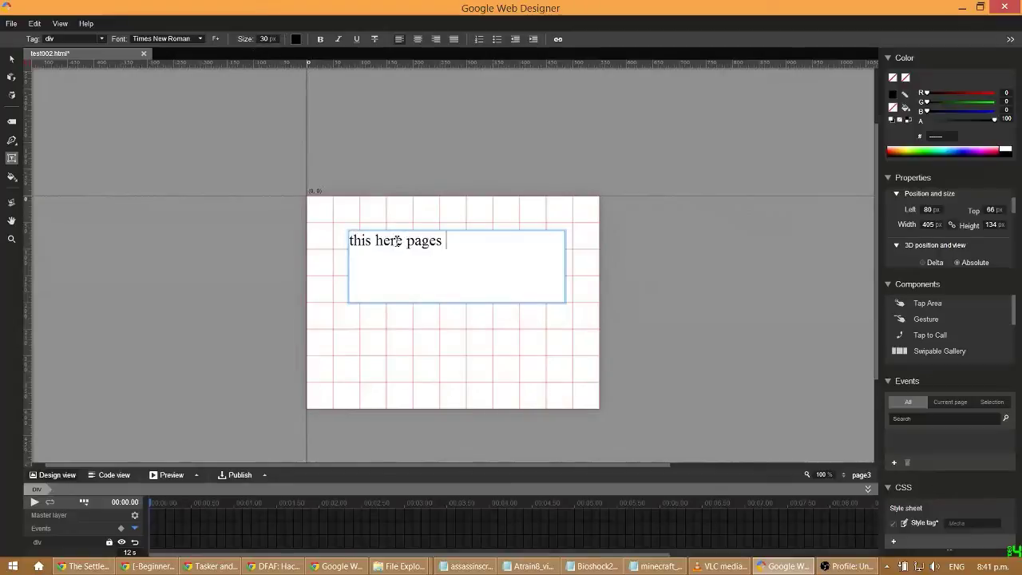
key("BackSpace")
type("3")
key("Return")
left_click(11, 60)
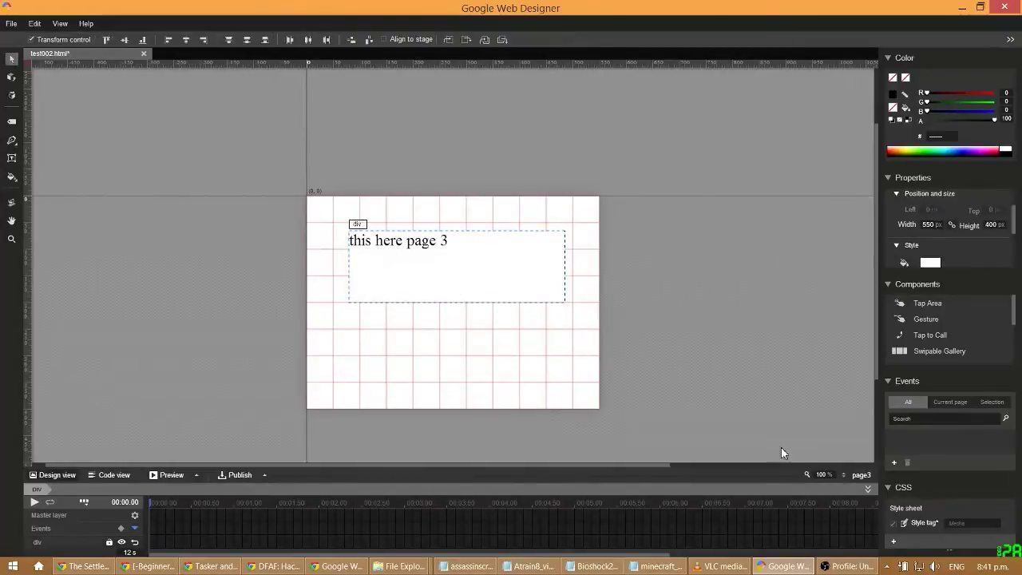
Switch the stage from page3 to page2 and on to page1
left_click(855, 478)
left_click(835, 432)
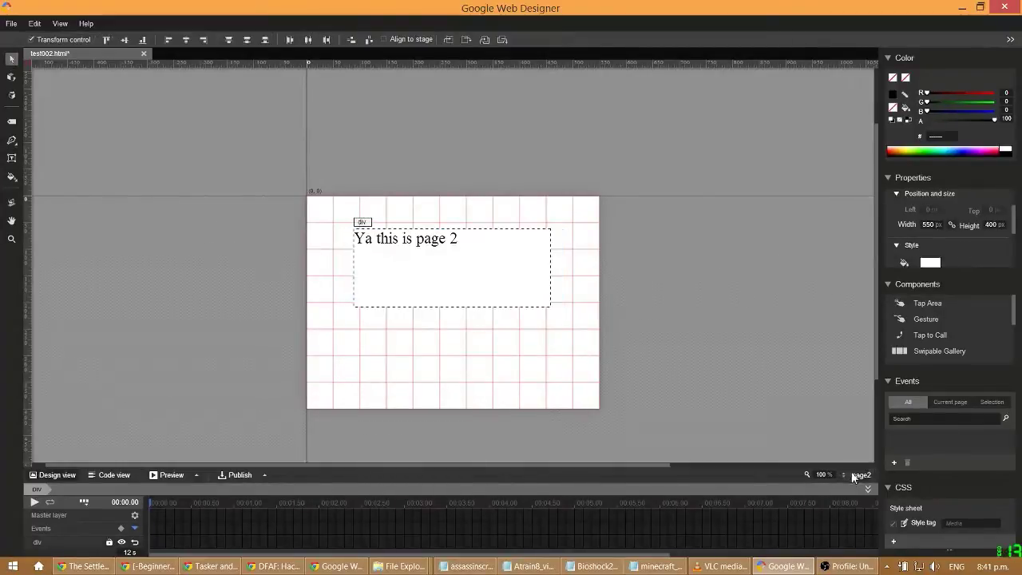
left_click(852, 473)
left_click(830, 414)
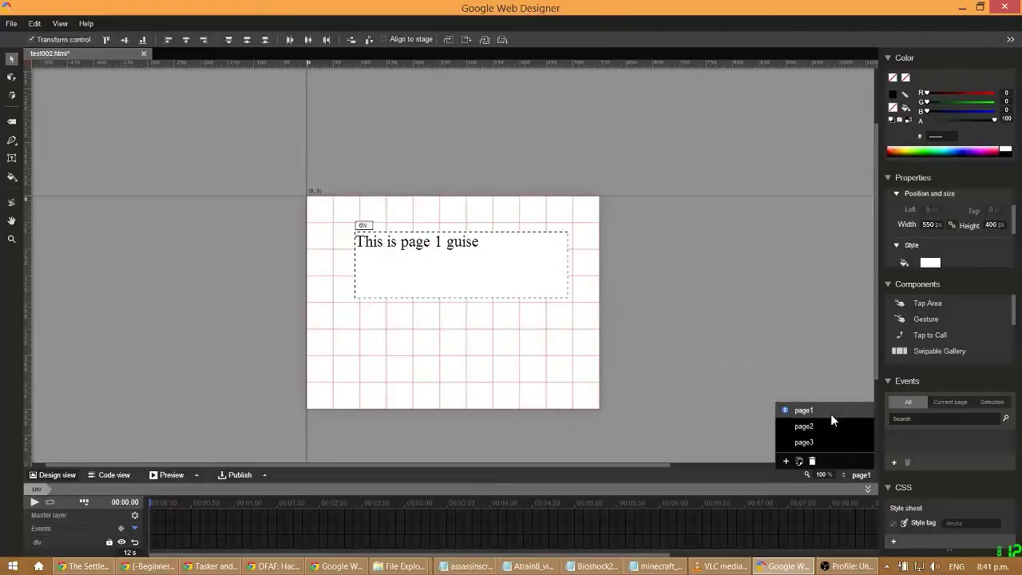
Draw two rectangles side by side below the text on page1, about 183 by 81 px and about 168 by 81 px
left_click(947, 305)
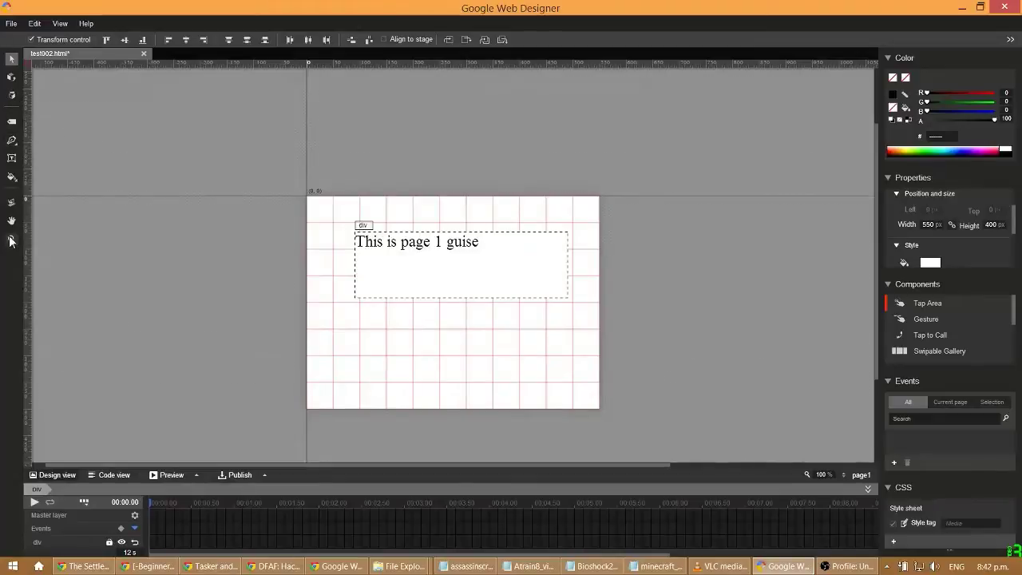
left_click(11, 177)
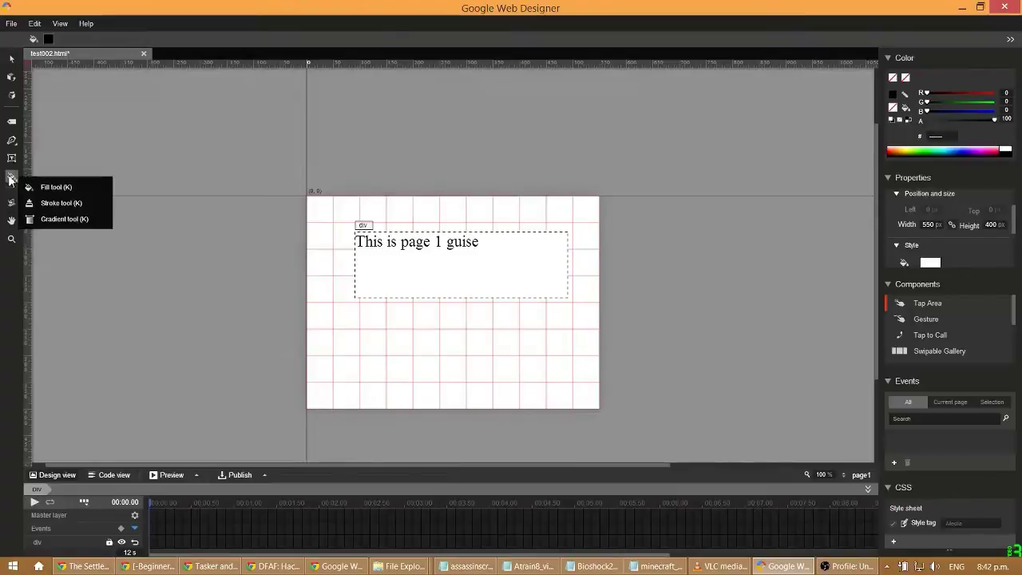
left_click(13, 141)
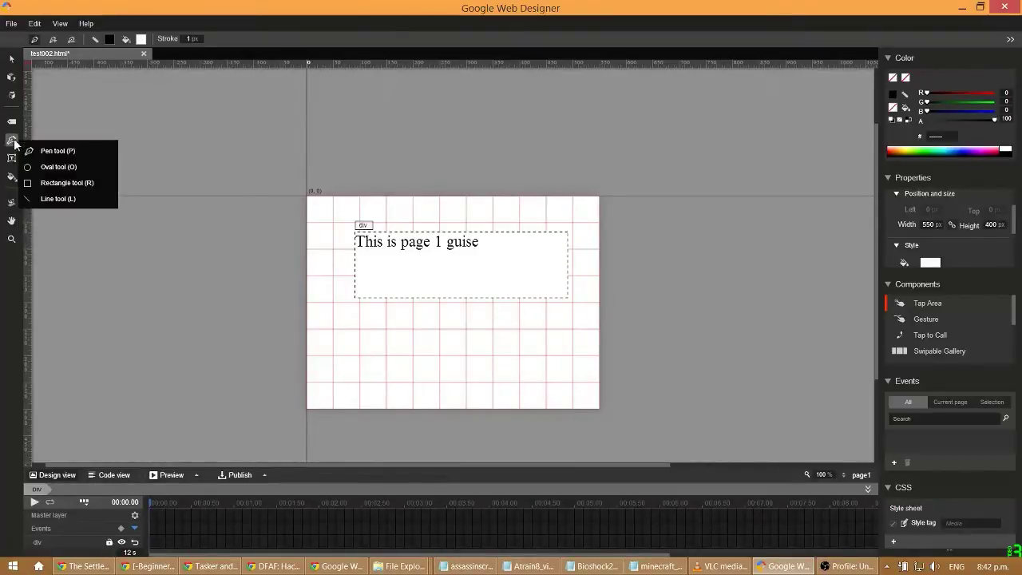
left_click(67, 183)
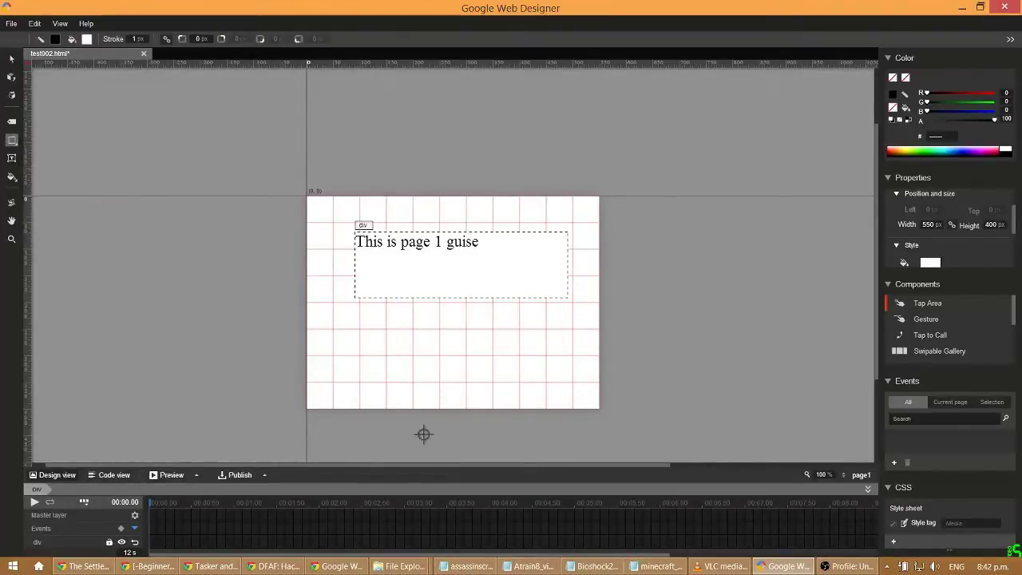
left_click_drag(346, 347, 436, 387)
left_click_drag(493, 340, 587, 389)
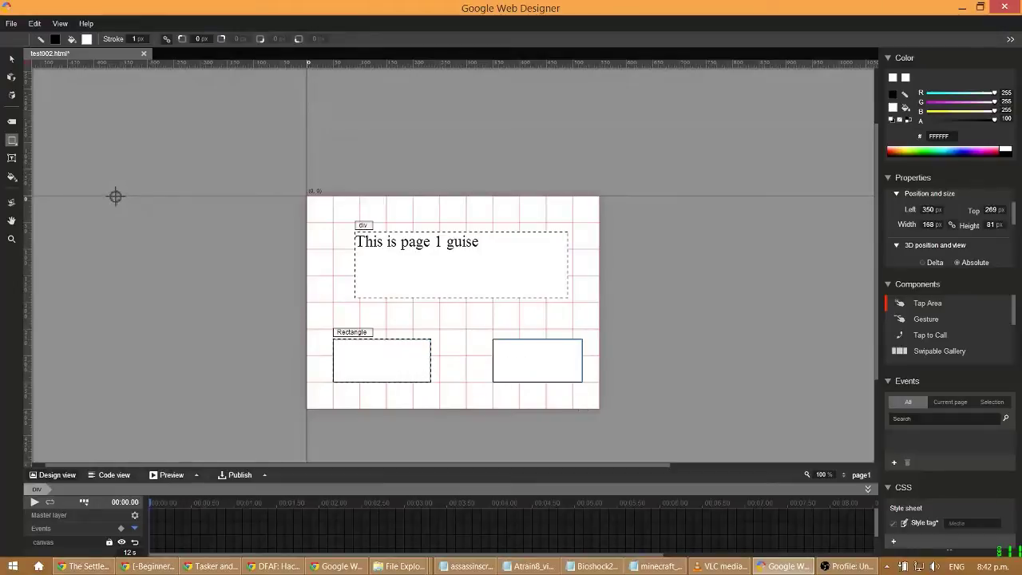
Fill both rectangles on page1 with the tan colour C7A167
left_click(16, 180)
left_click(48, 40)
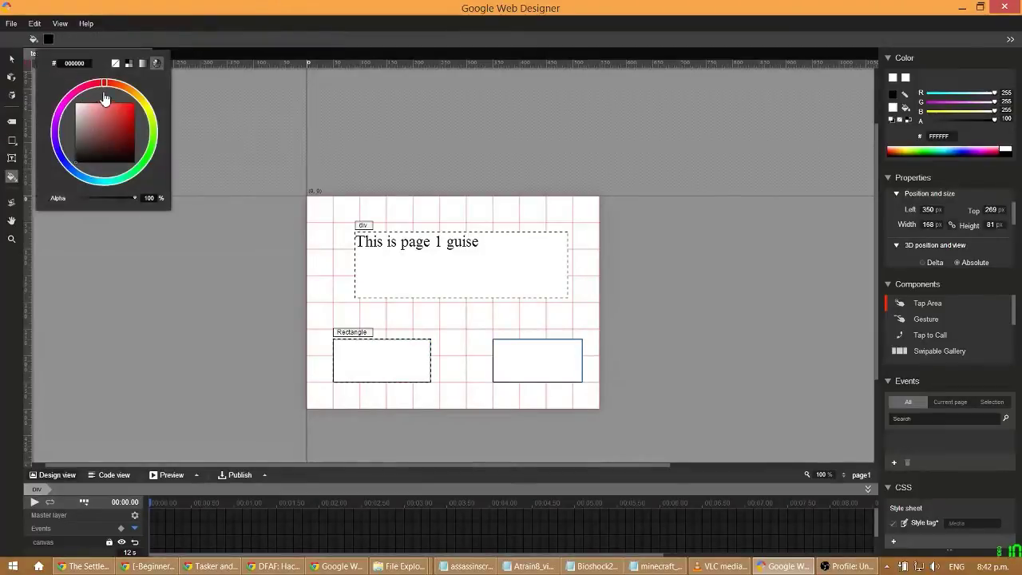
left_click_drag(104, 83, 62, 125)
left_click(134, 114)
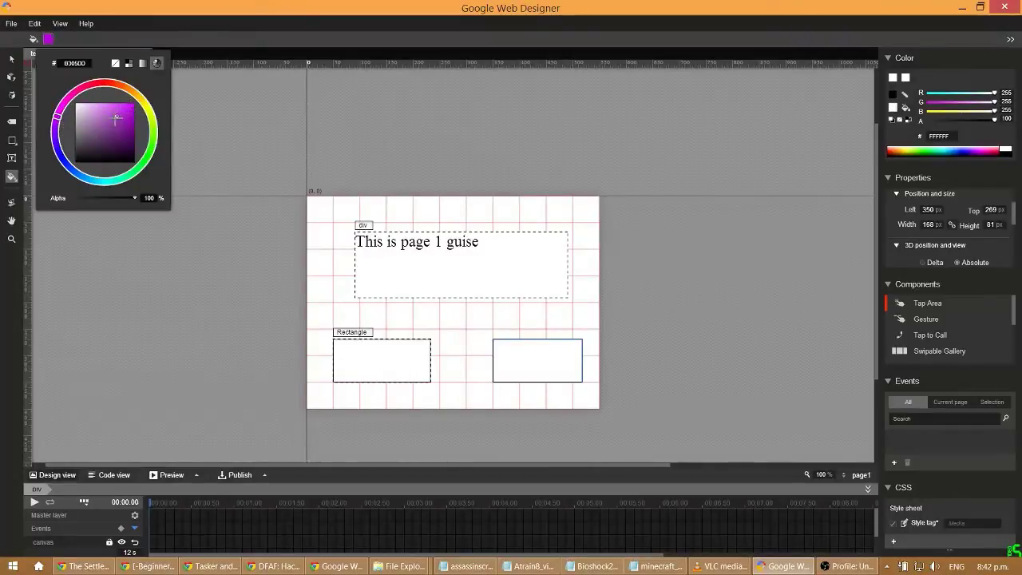
left_click(93, 110)
left_click(130, 89)
left_click(106, 113)
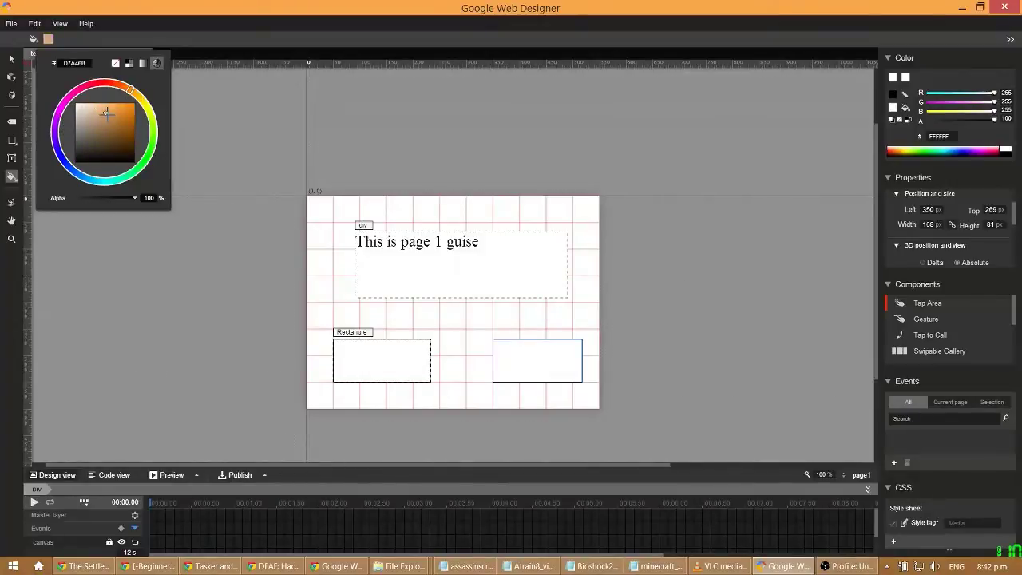
left_click(111, 108)
left_click(142, 99)
left_click(135, 93)
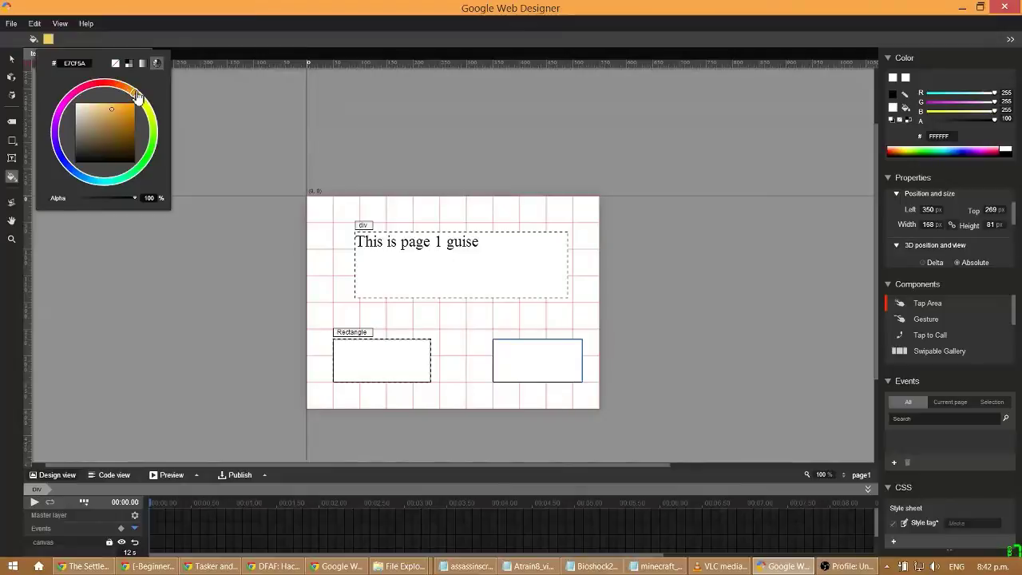
left_click(104, 117)
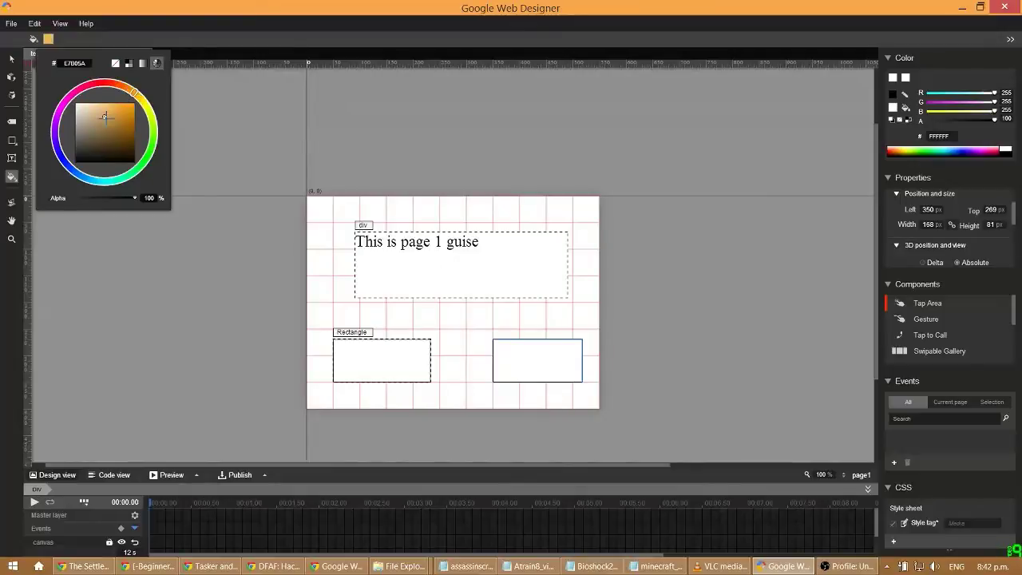
left_click(379, 369)
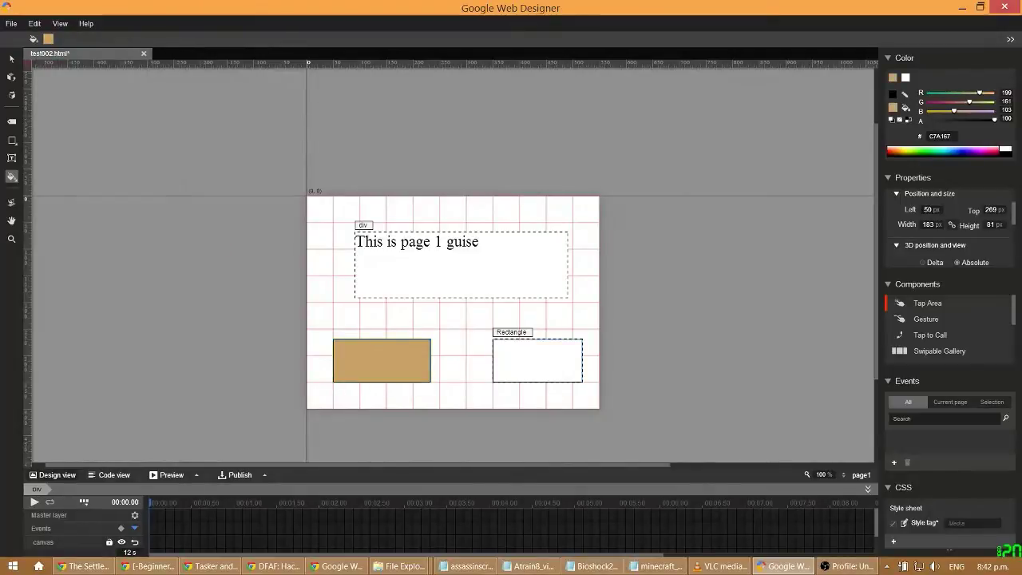
left_click(524, 373)
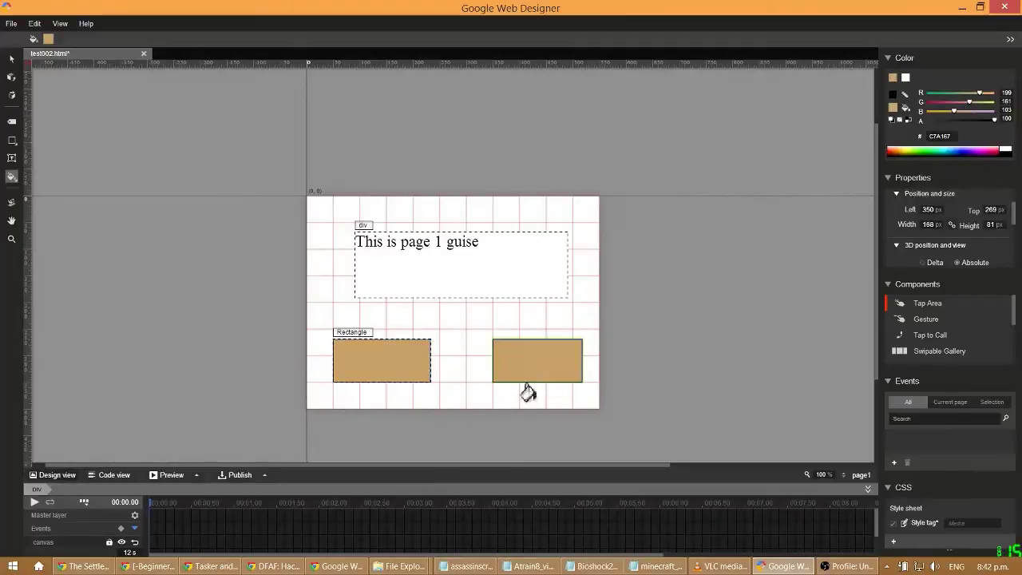
Add a text box of about 131 by 43 px inside the first rectangle, reading "Go to page 2"
left_click(11, 159)
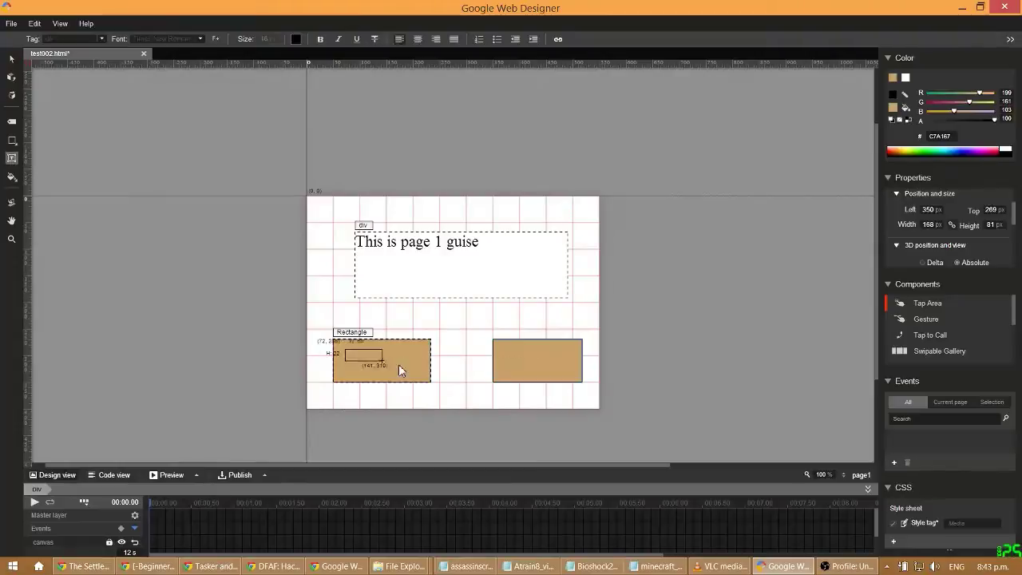
left_click_drag(400, 370, 416, 374)
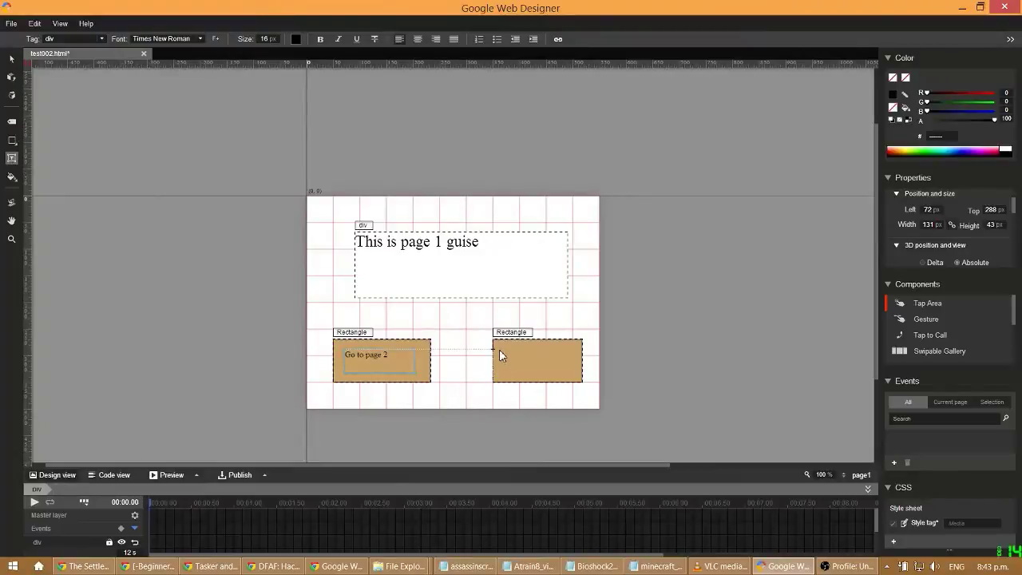
Hide the 3D grid on the stage
left_click(35, 23)
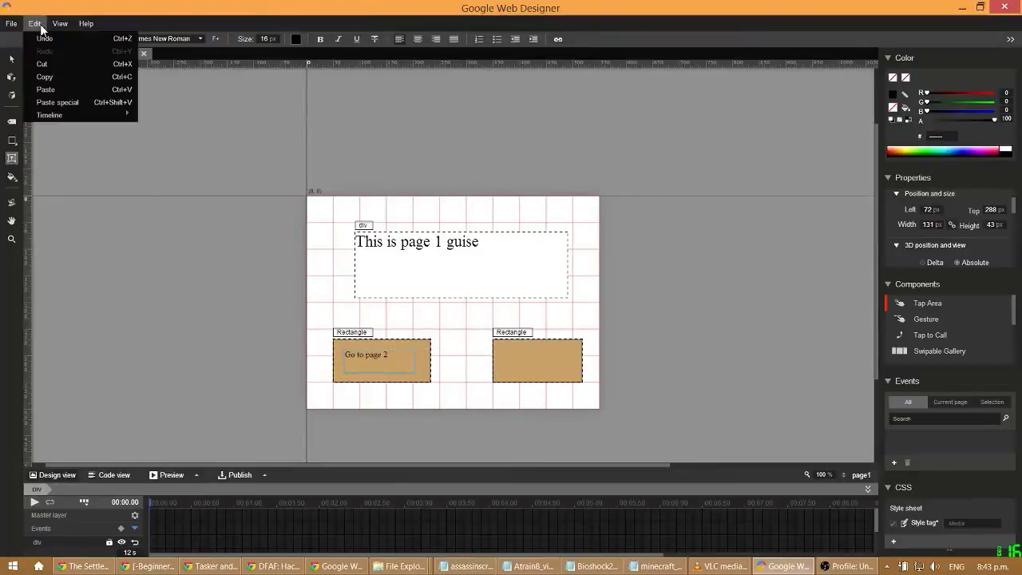
mouse_move(58, 27)
left_click(68, 76)
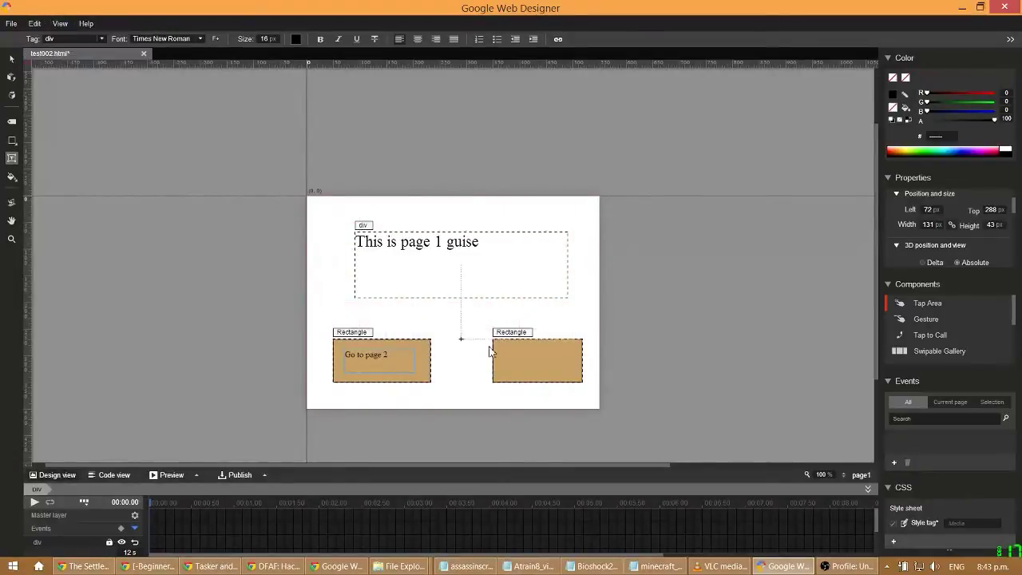
Add a text box of about 118 by 43 px inside the second rectangle, reading "Go to page 3"
left_click_drag(505, 351, 569, 374)
type("Go ")
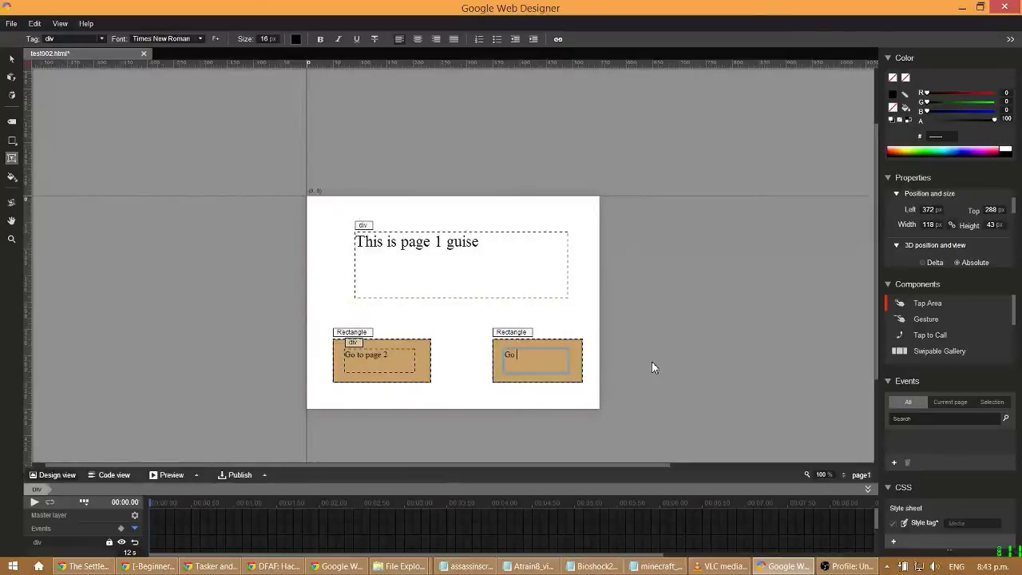
type("to page 3")
Turn off snapping for objects on the stage
left_click(54, 23)
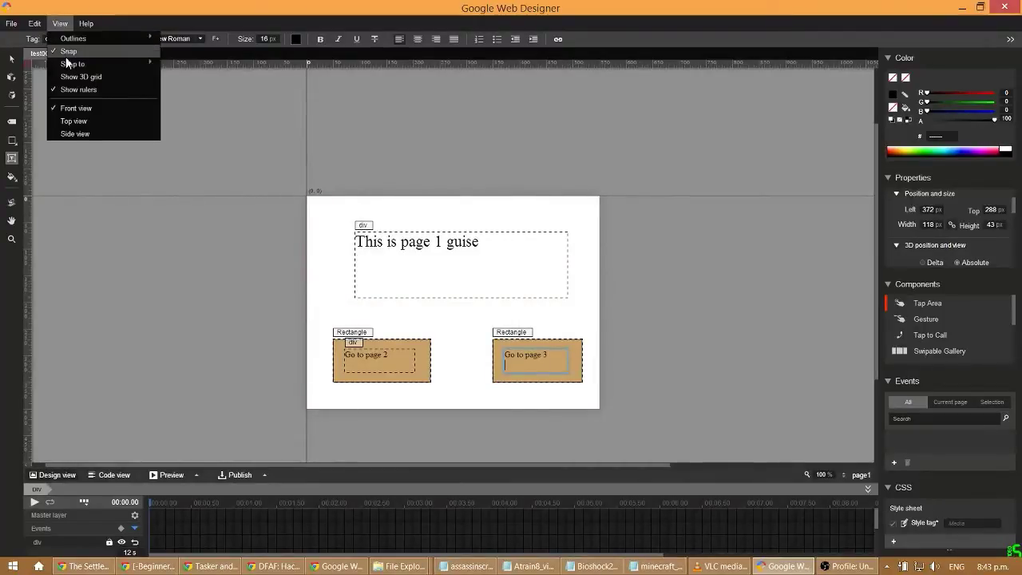
left_click(68, 51)
left_click(51, 23)
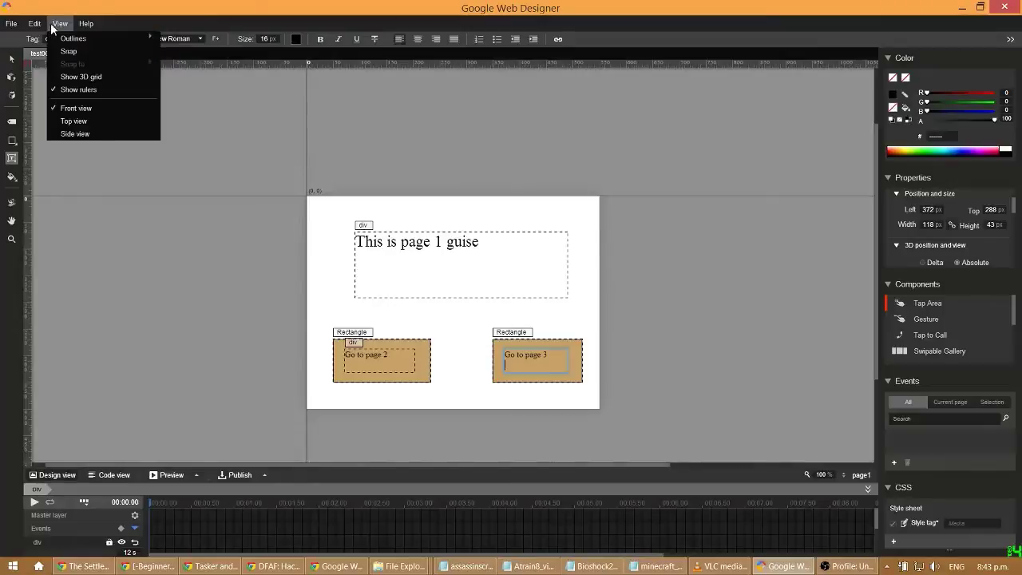
left_click(234, 24)
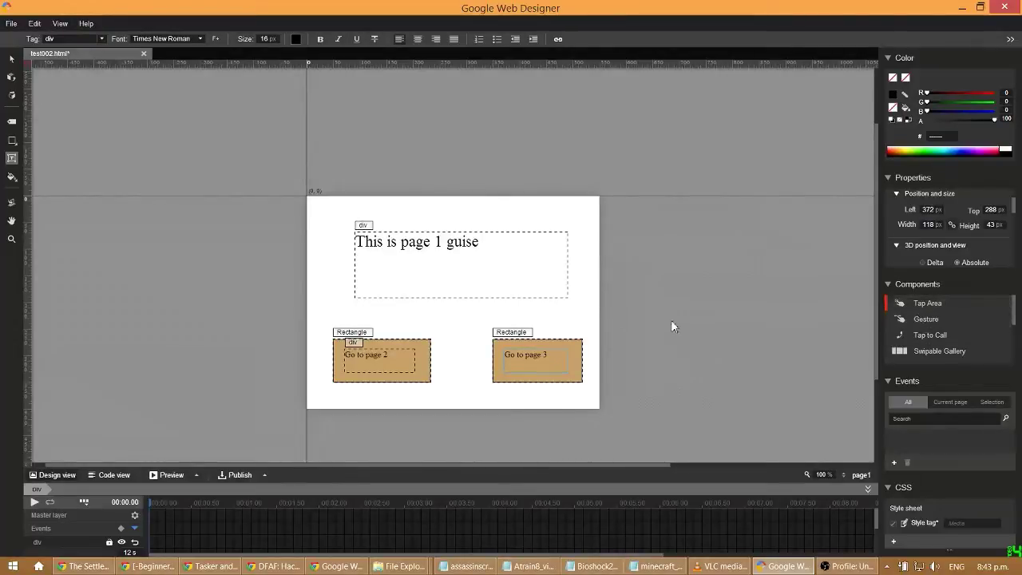
Undo the last edit in the "Go to page 3" text and shift the "Go to page 2" rectangle to left 56 px, top 270 px
left_click(339, 348)
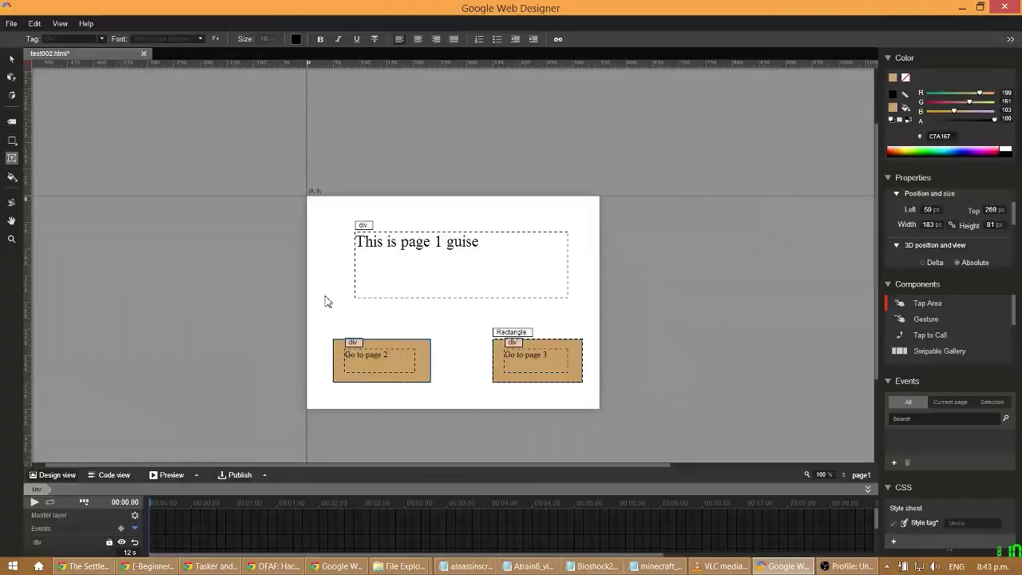
key("ctrl+z")
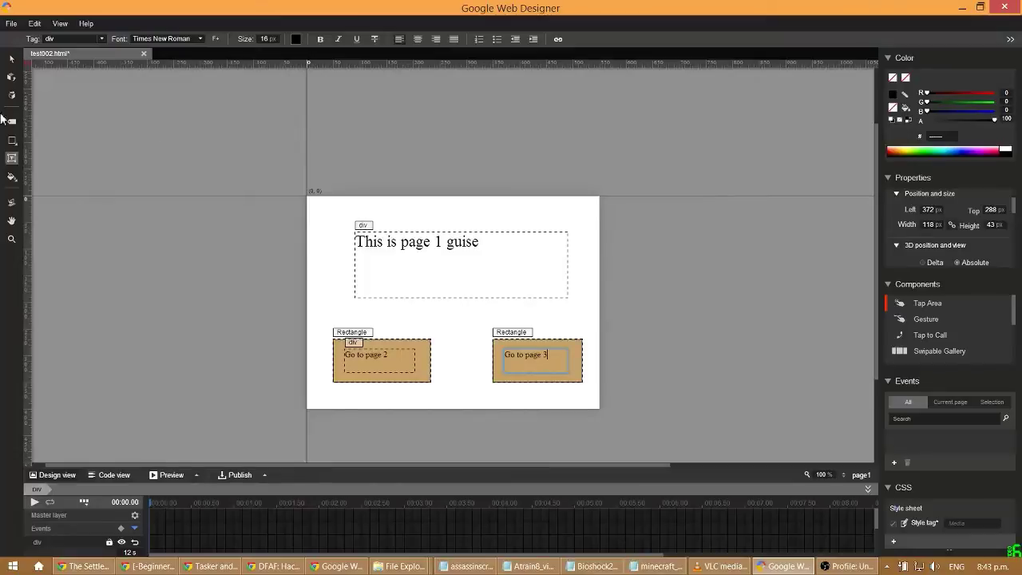
left_click(11, 59)
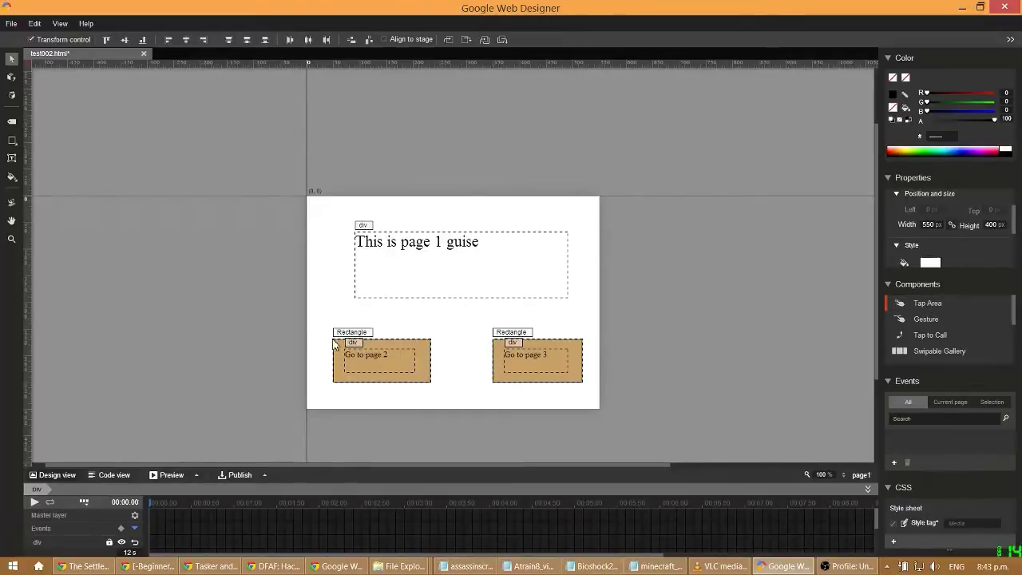
mouse_move(334, 344)
left_mouse_down()
mouse_move(393, 368)
mouse_move(332, 343)
mouse_move(336, 354)
left_mouse_up()
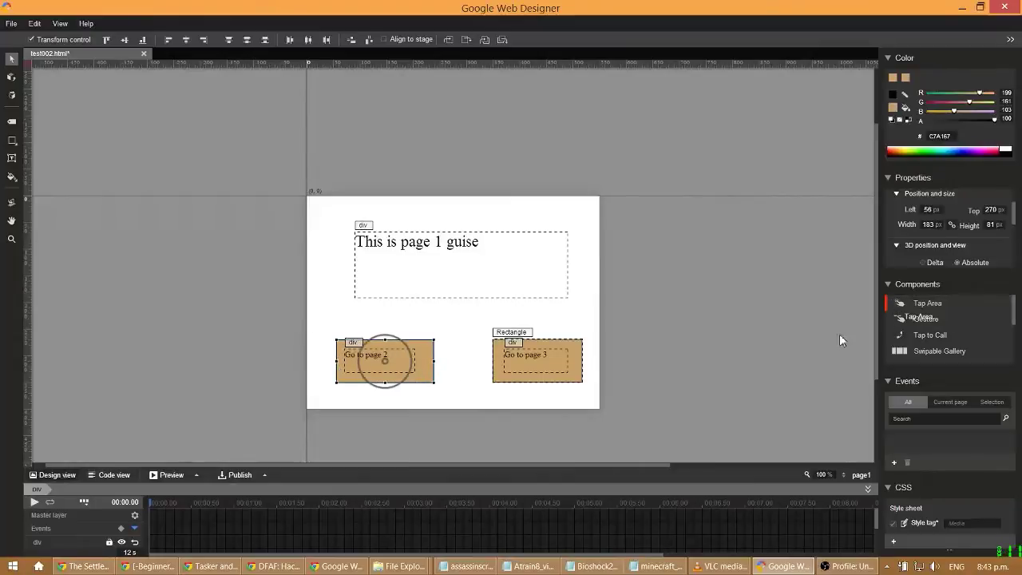
Place a Tap Area over the "Go to page 2" rectangle and fit it to about 184 by 81 px at left 57 px, top 271 px
mouse_move(427, 381)
left_mouse_down()
mouse_move(518, 429)
mouse_move(424, 383)
mouse_move(420, 366)
left_mouse_up()
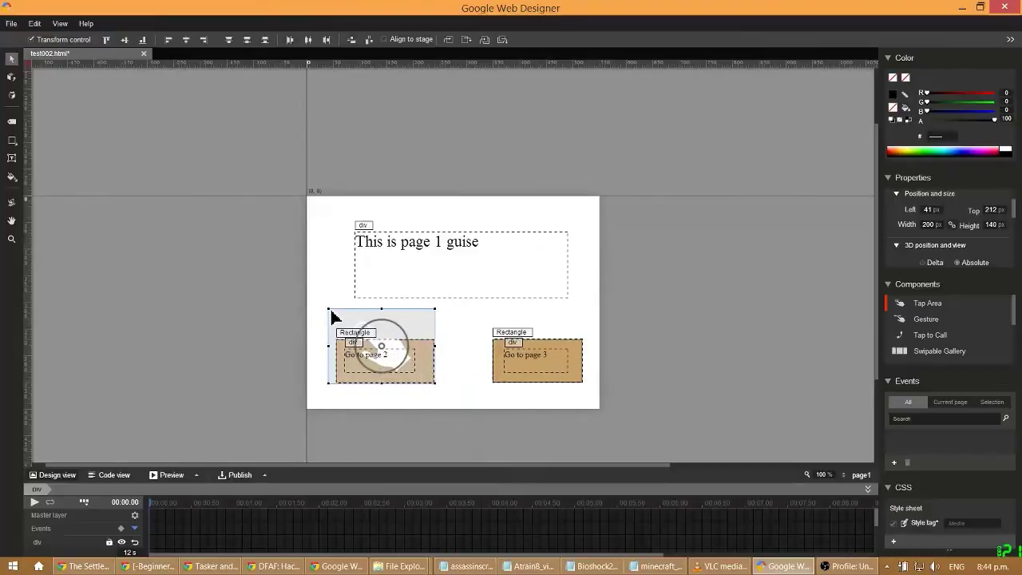
left_click_drag(333, 313, 340, 347)
left_click(385, 361)
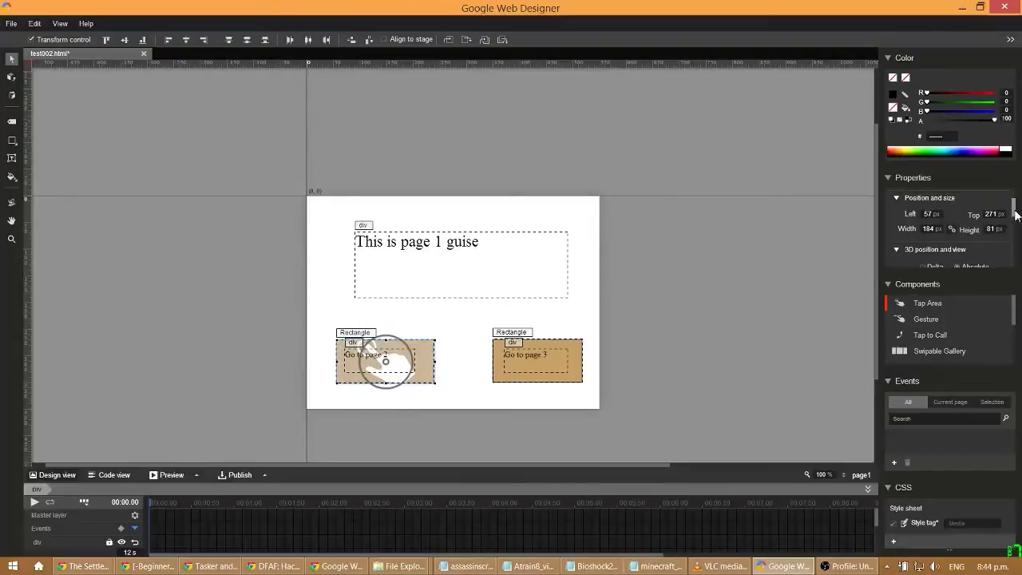
Widen the properties column slightly and bring the tap area's element and ID fields into view
left_click_drag(952, 177, 932, 281)
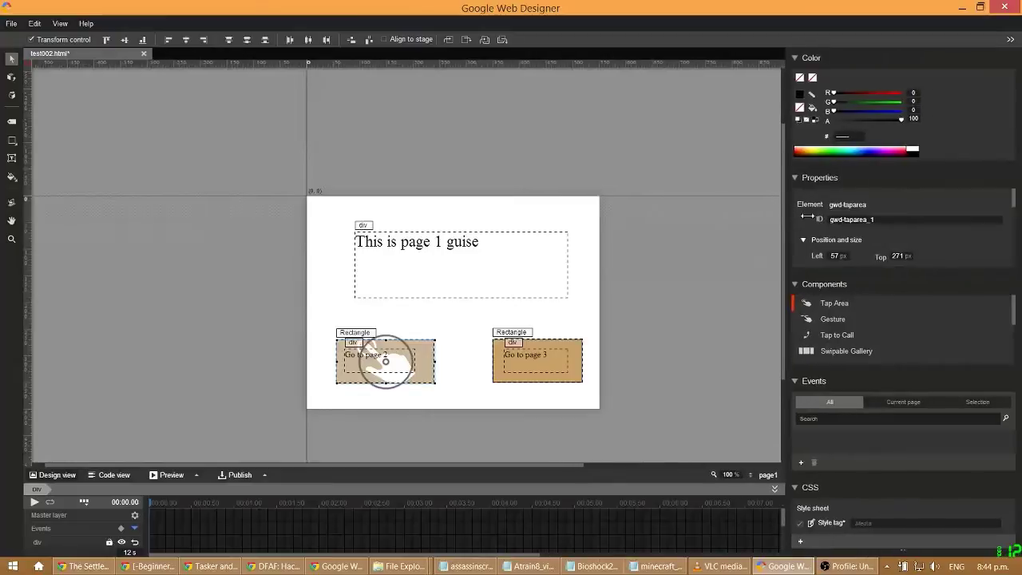
left_click_drag(797, 216, 867, 216)
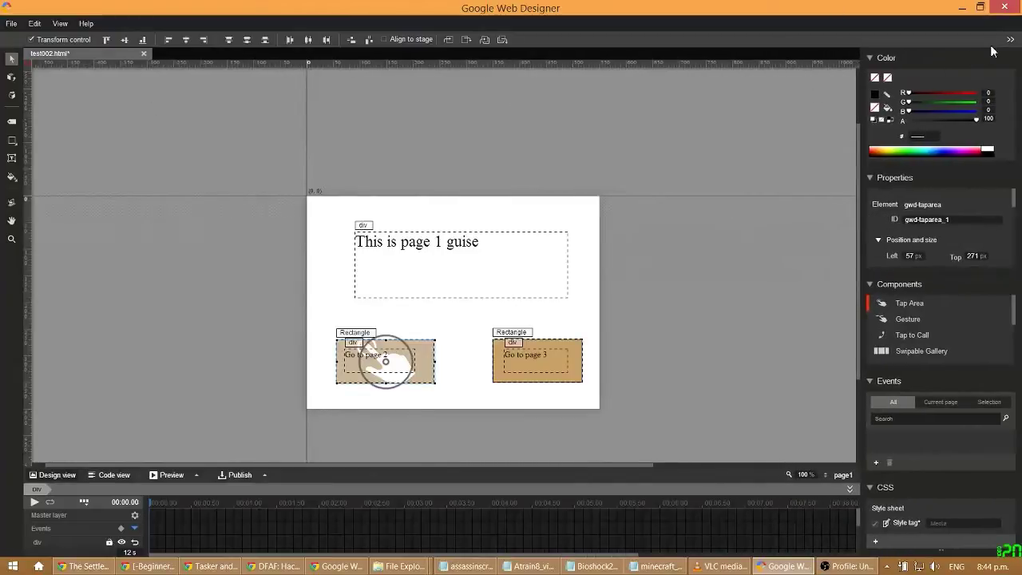
left_click(1010, 41)
left_click(1011, 41)
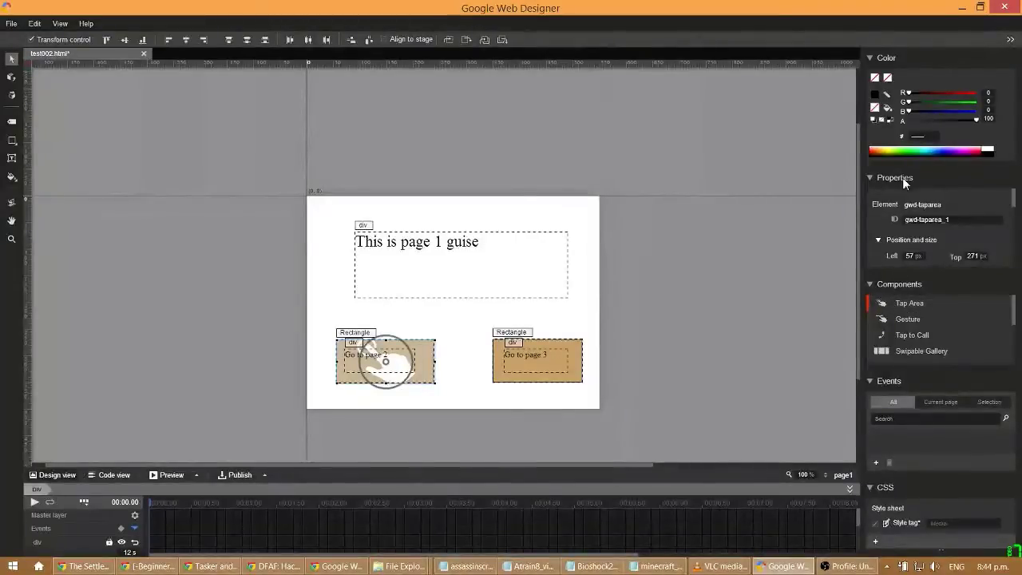
Try to detach the Properties section from the side column
left_click_drag(902, 178, 686, 166)
left_click_drag(902, 177, 650, 32)
left_click_drag(913, 174, 424, 476)
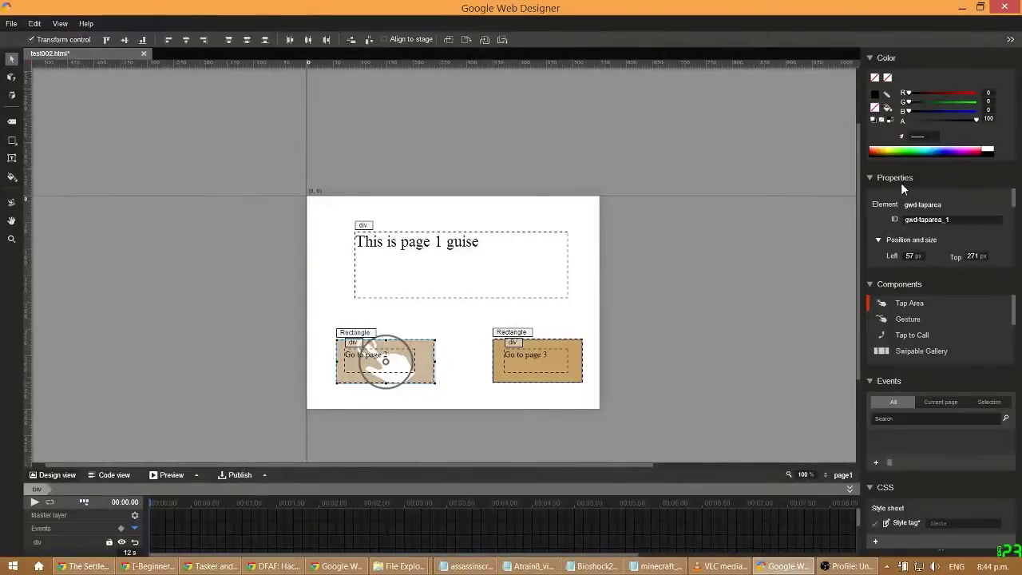
left_click_drag(901, 182, 286, 145)
Collapse the CSS section and enlarge the Properties section until the tap area's width and height fields show
left_click(883, 488)
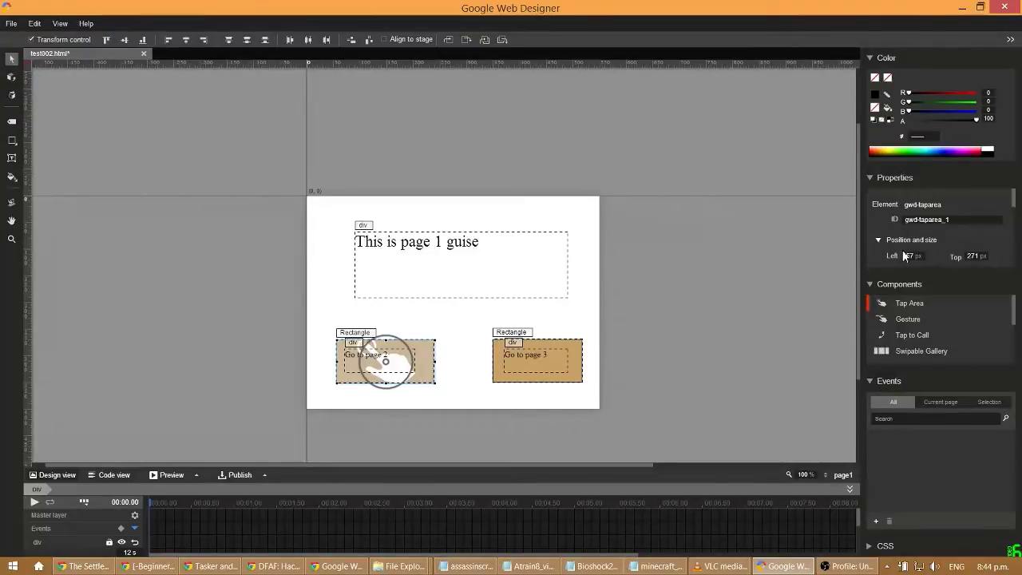
left_click_drag(944, 271, 941, 299)
left_click_drag(928, 393, 941, 376)
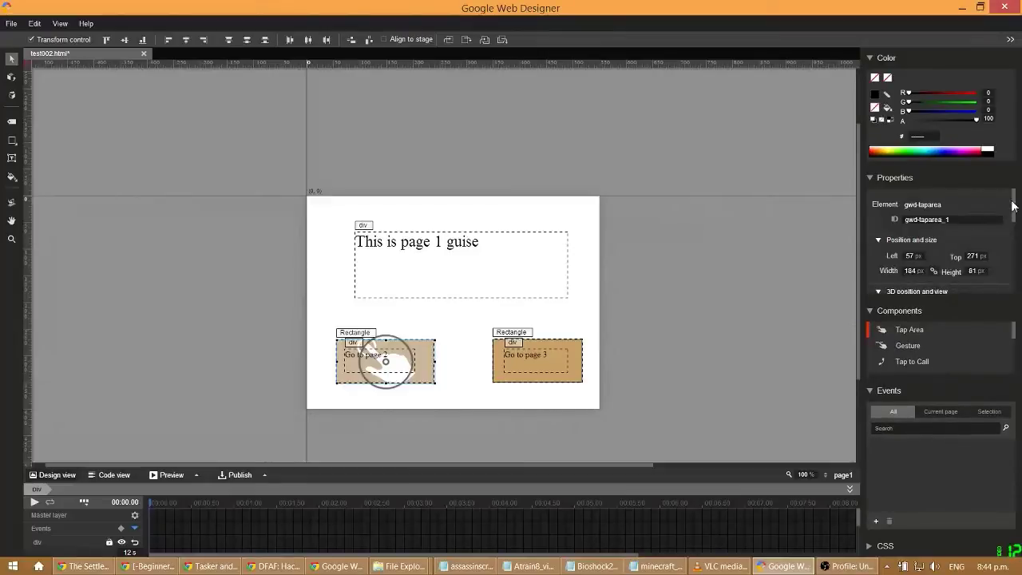
Name the tap area over the "Go to page 2" rectangle "page1to2button" in its component properties
left_click_drag(1013, 206, 1016, 281)
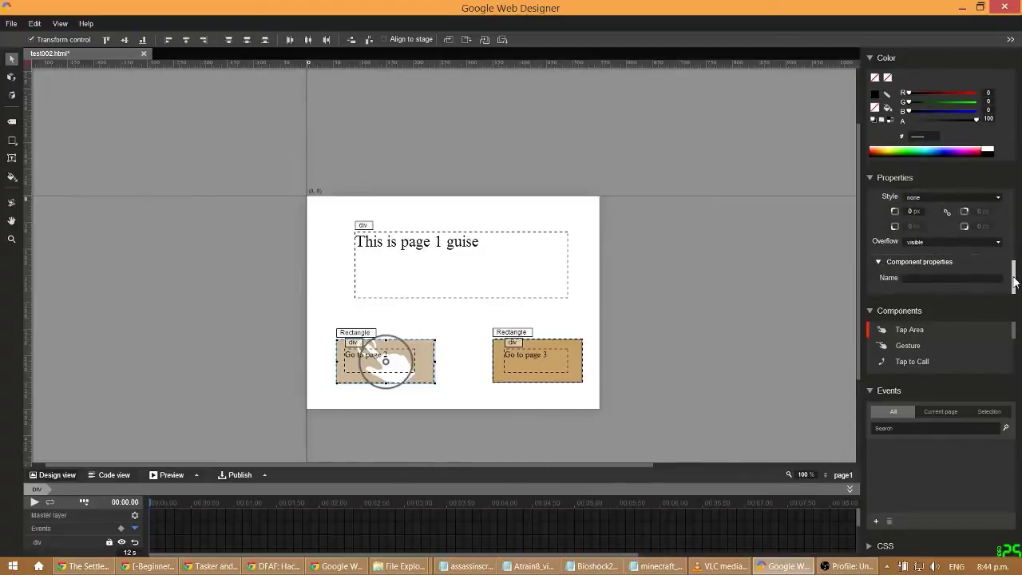
left_click(955, 280)
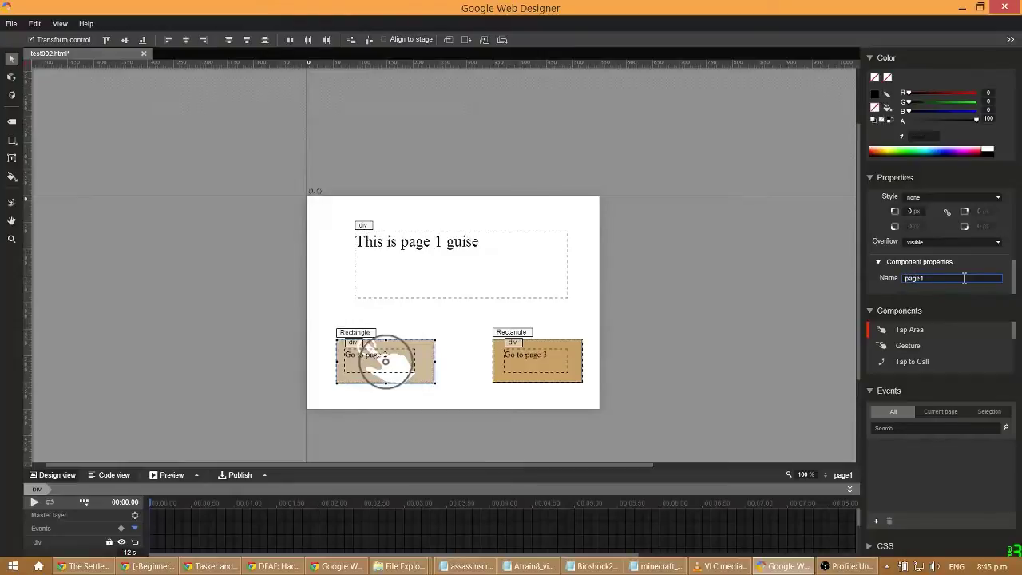
key("BackSpace")
key("Return")
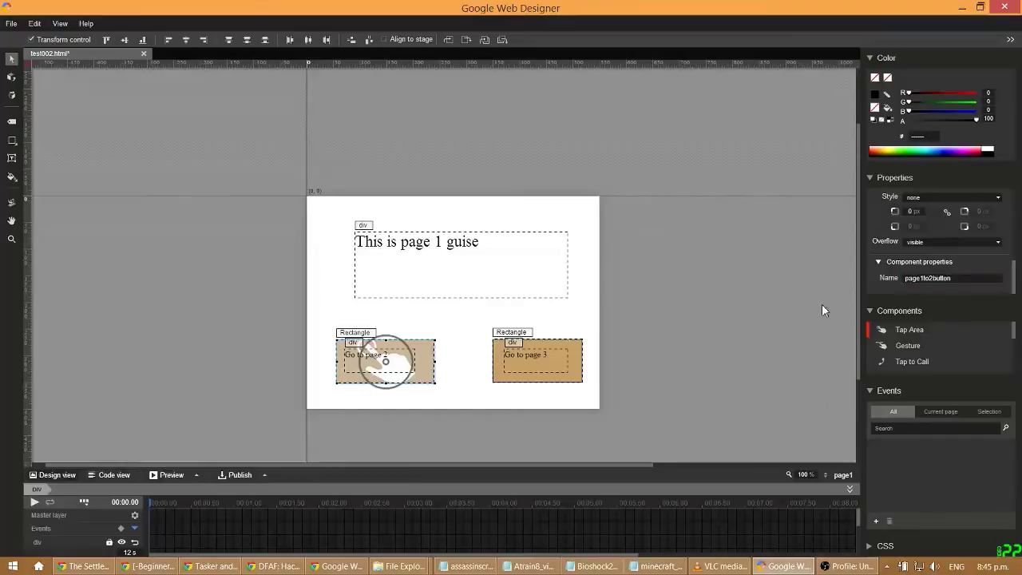
left_click(930, 412)
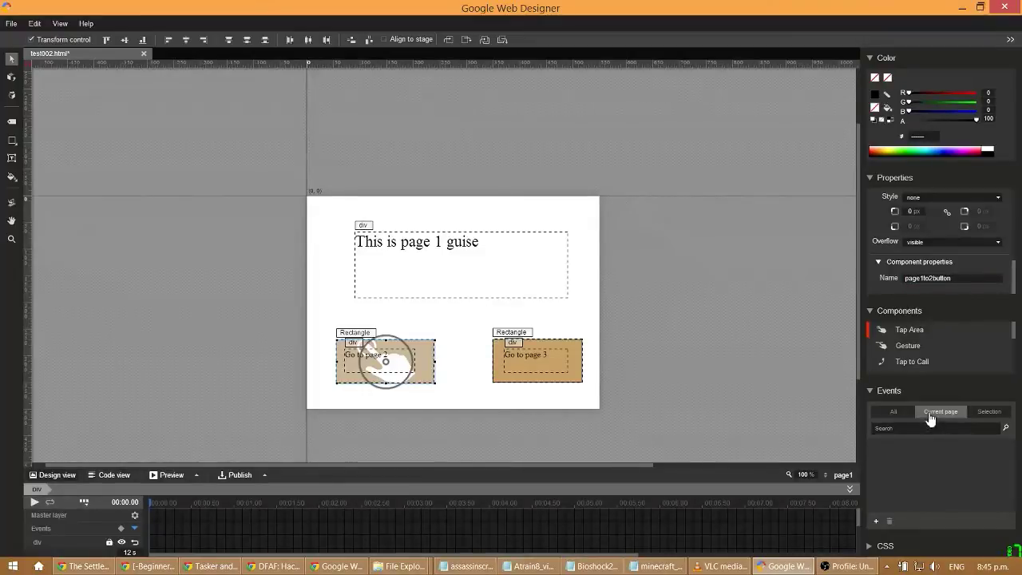
left_click(893, 412)
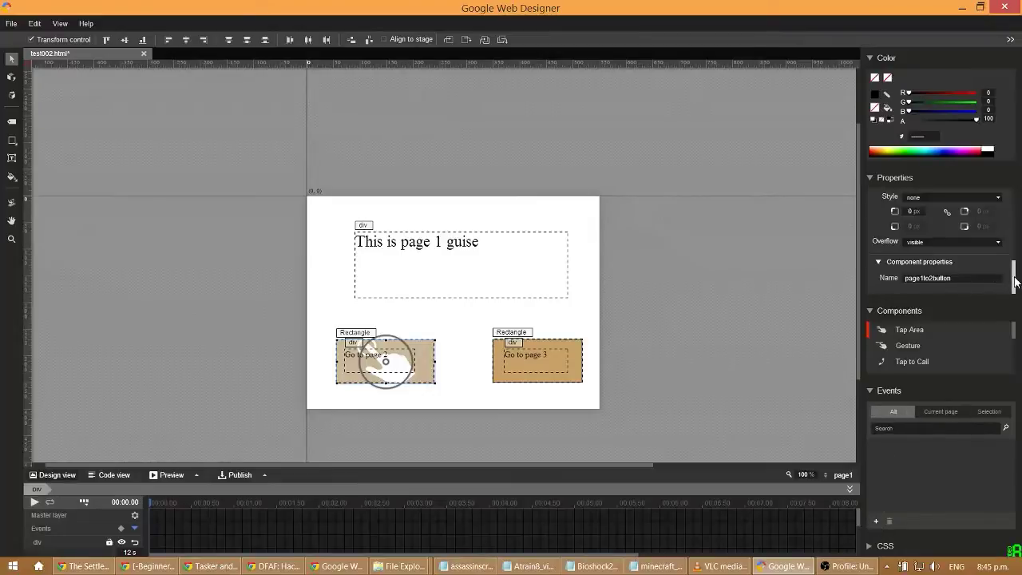
scroll(1016, 276, "up", 1)
left_click_drag(1018, 276, 1019, 207)
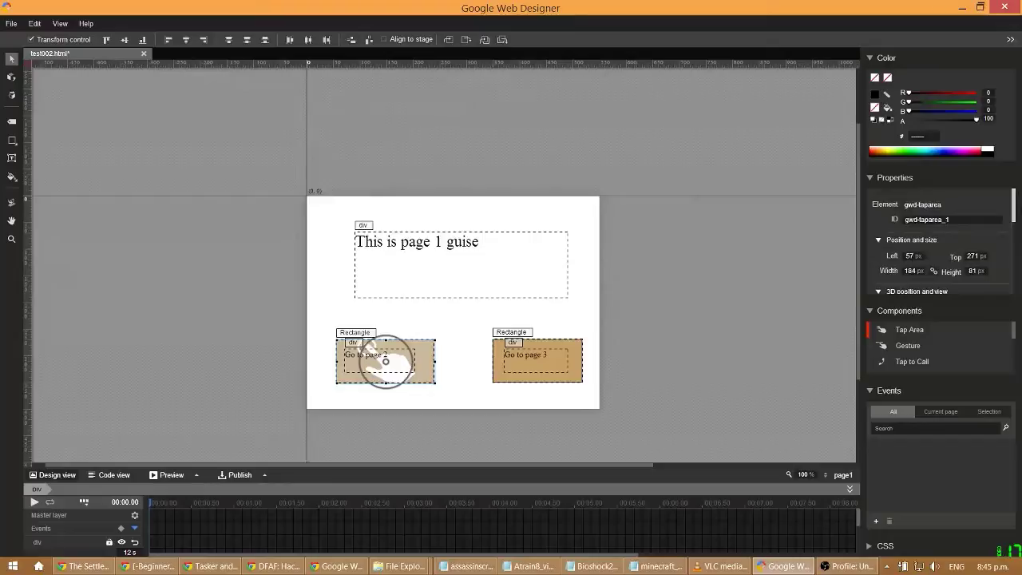
mouse_move(1019, 207)
left_mouse_down()
mouse_move(1018, 256)
mouse_move(1018, 192)
left_mouse_up()
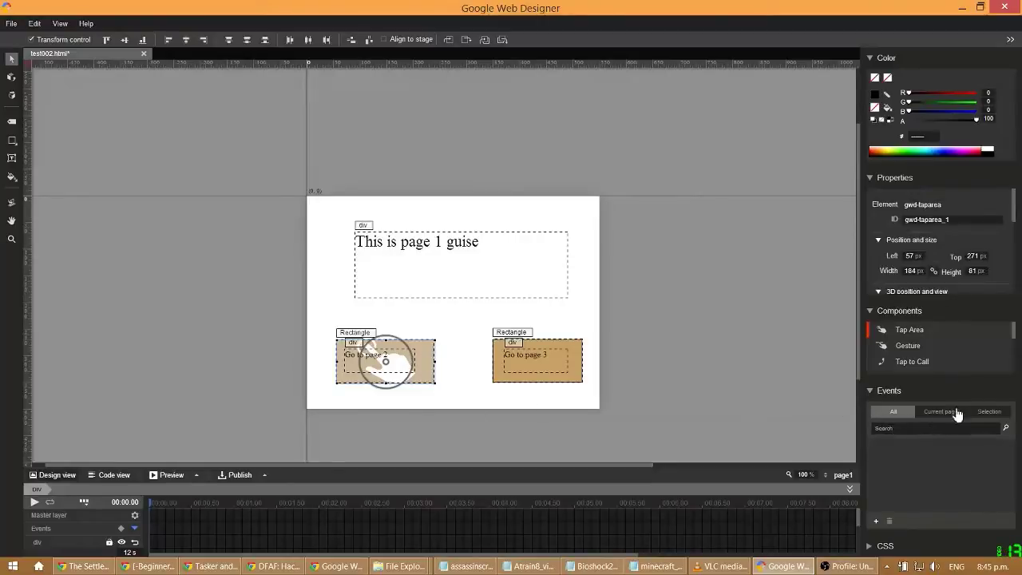
left_click(991, 412)
left_click(893, 412)
Add an event targeting page1to2button that is triggered by the Tap Area's Touch/Click
left_click(876, 521)
left_click_drag(485, 193, 587, 144)
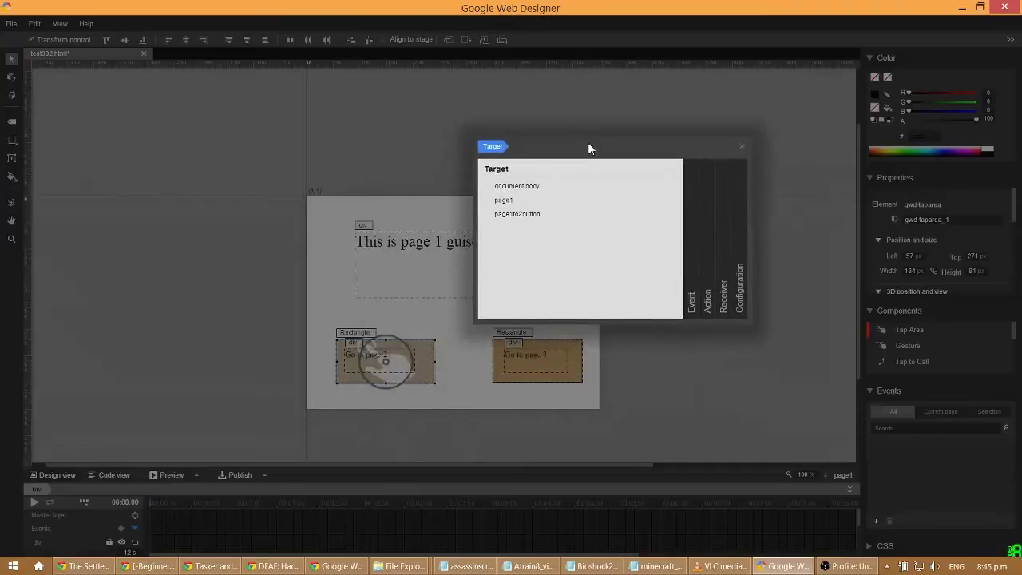
left_click(530, 214)
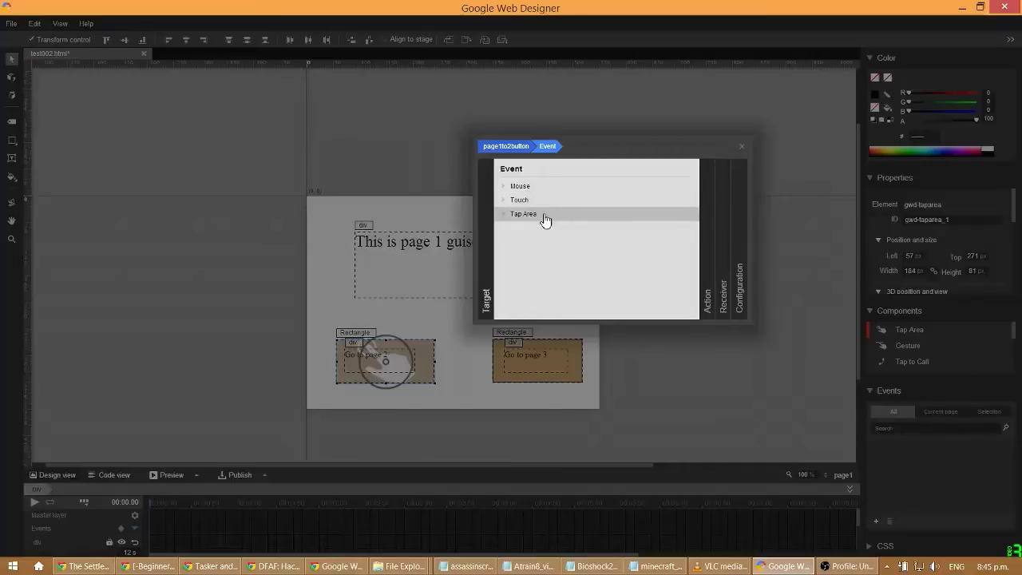
left_click(545, 217)
left_click(547, 229)
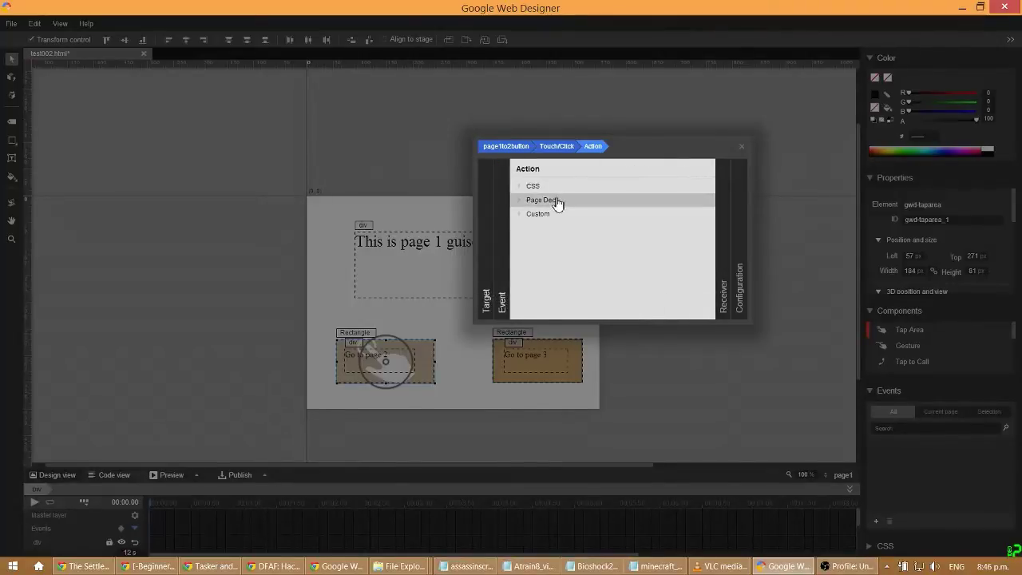
Assign the Page Deck action "Go to page" to the event, with pagedeck as the receiver
left_click(561, 203)
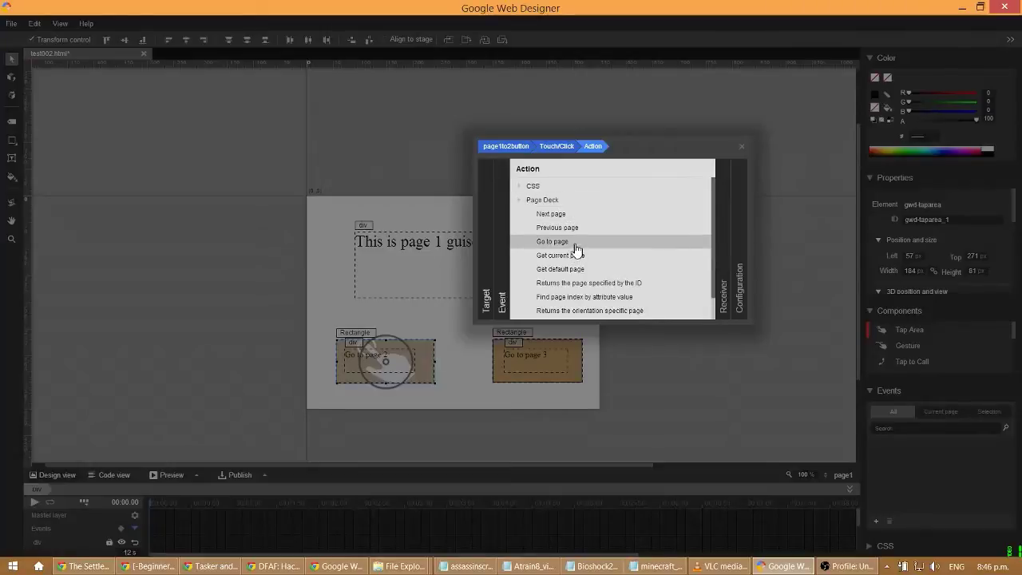
left_click(574, 244)
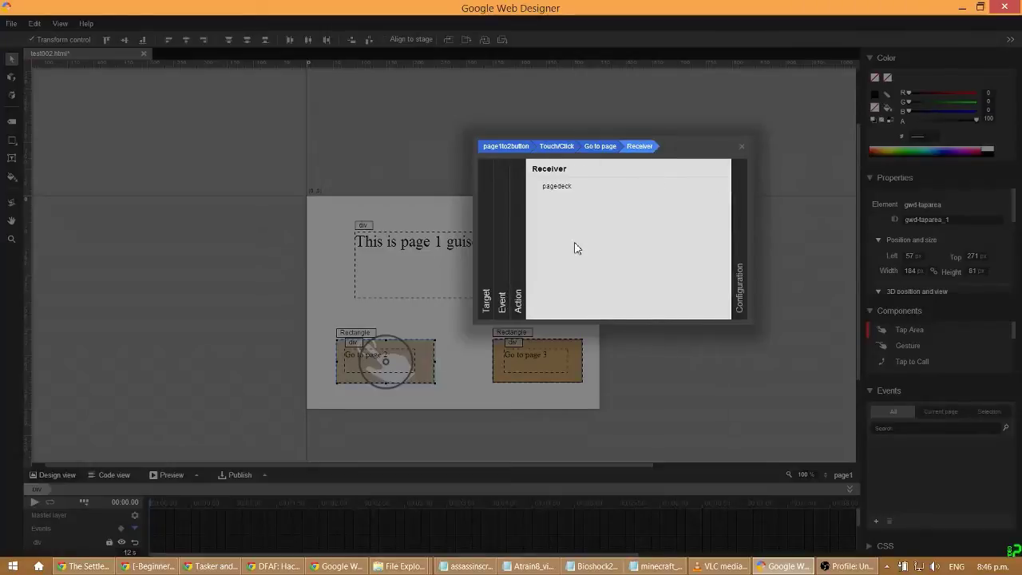
left_click(570, 190)
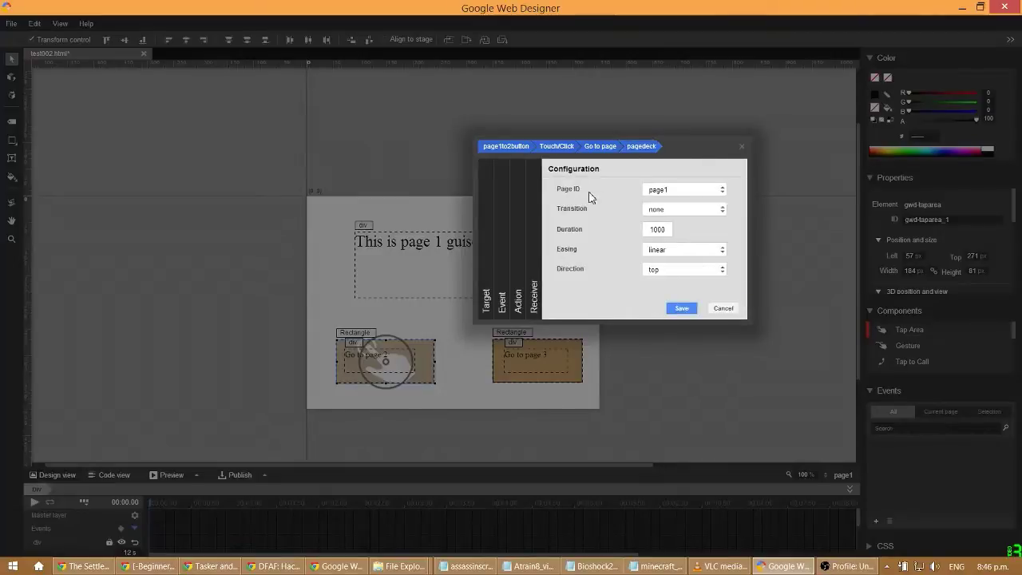
Configure the event to go to page ID page1_1 with a fade transition, and save it
left_click(722, 193)
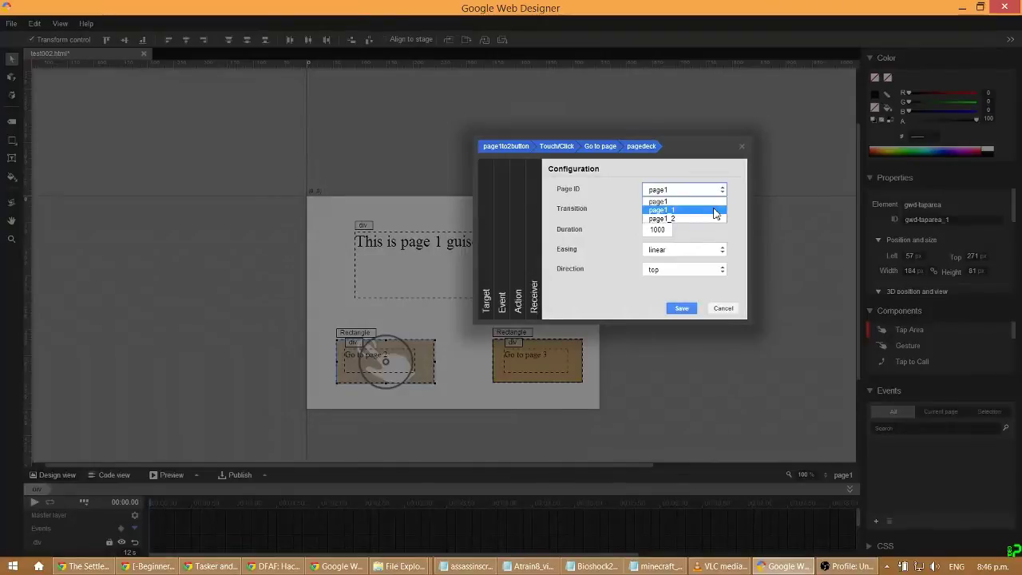
left_click(716, 211)
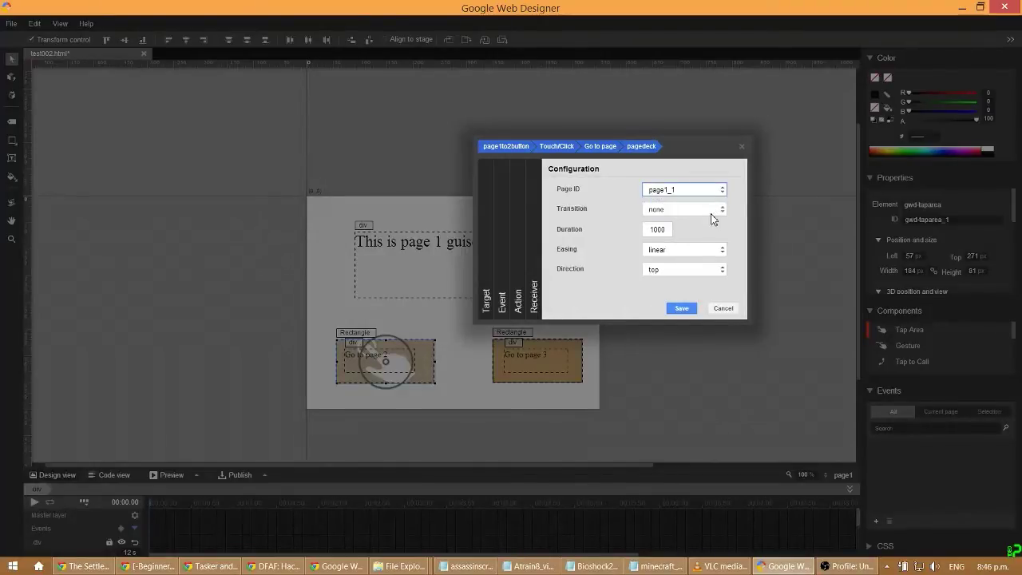
left_click(713, 214)
left_click(712, 213)
left_click(711, 210)
left_click(695, 238)
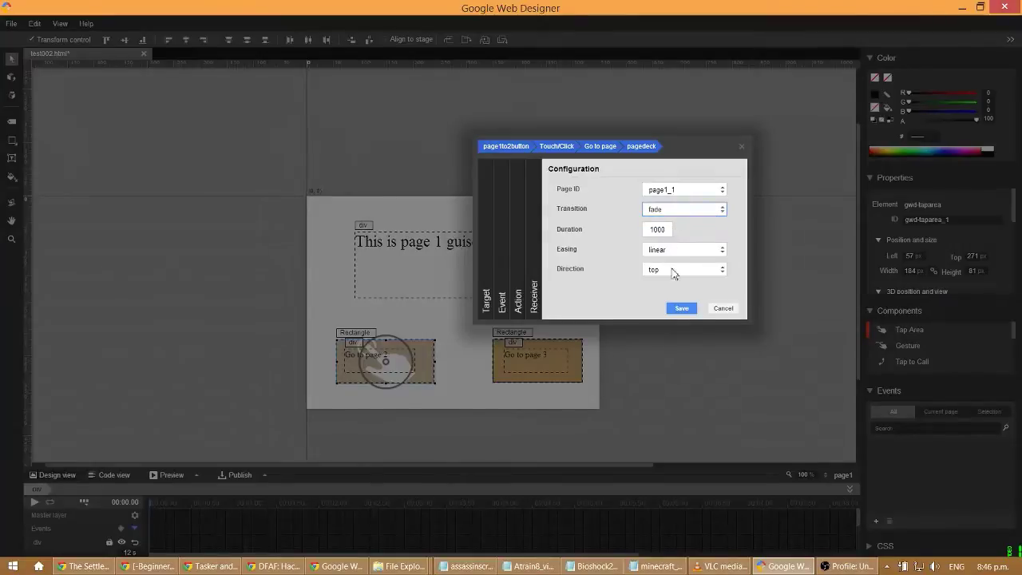
left_click(683, 308)
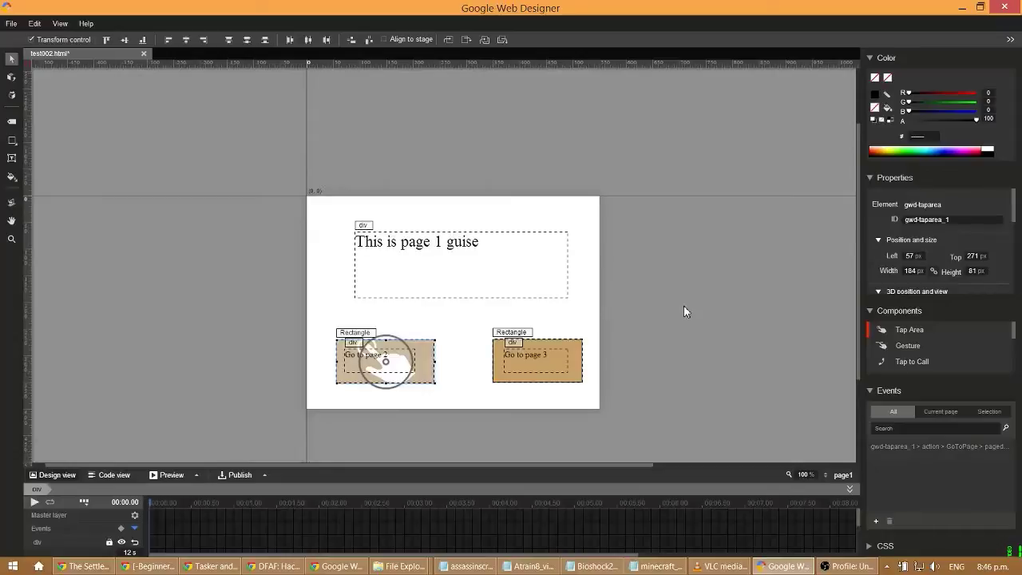
Preview the document in Chrome, test the "Go to page 2" button, and return to Google Web Designer
left_click(196, 475)
left_click(178, 445)
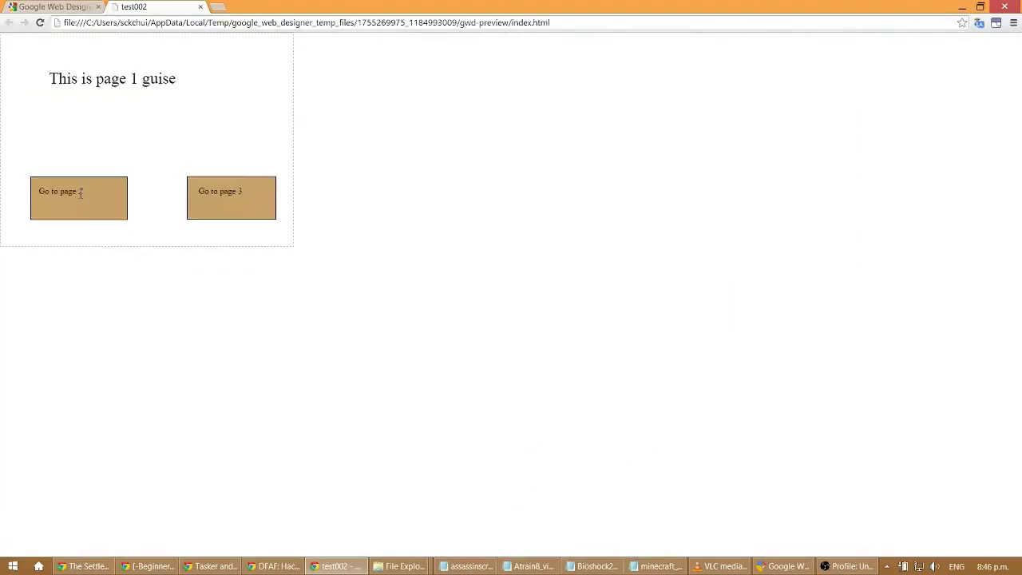
left_click(55, 217)
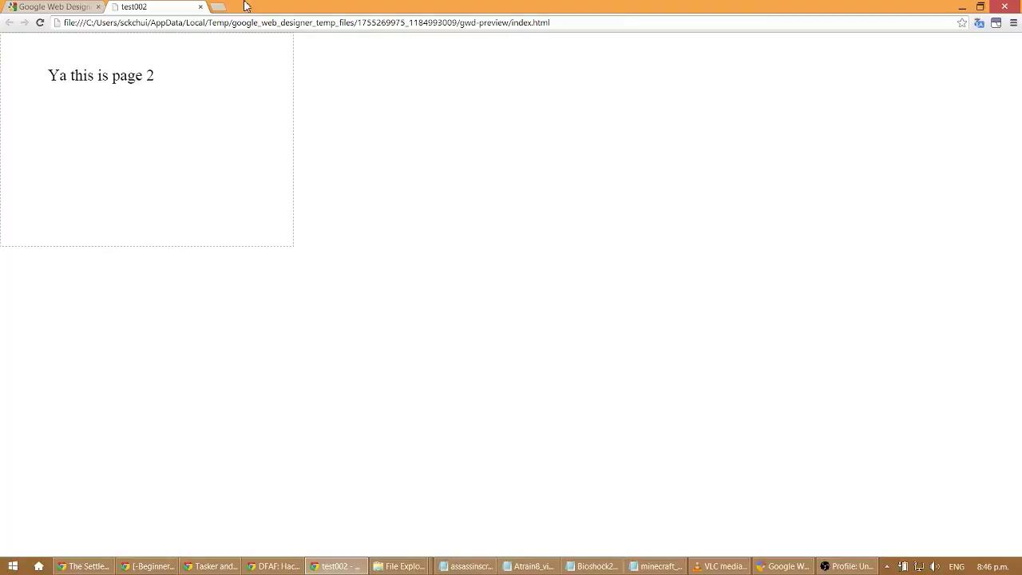
left_click(201, 6)
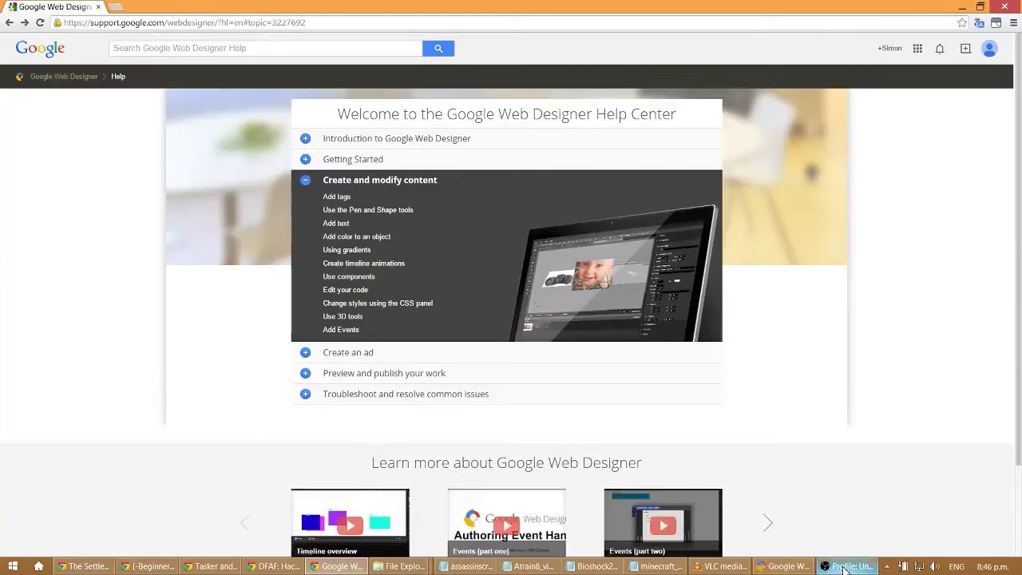
left_click(788, 566)
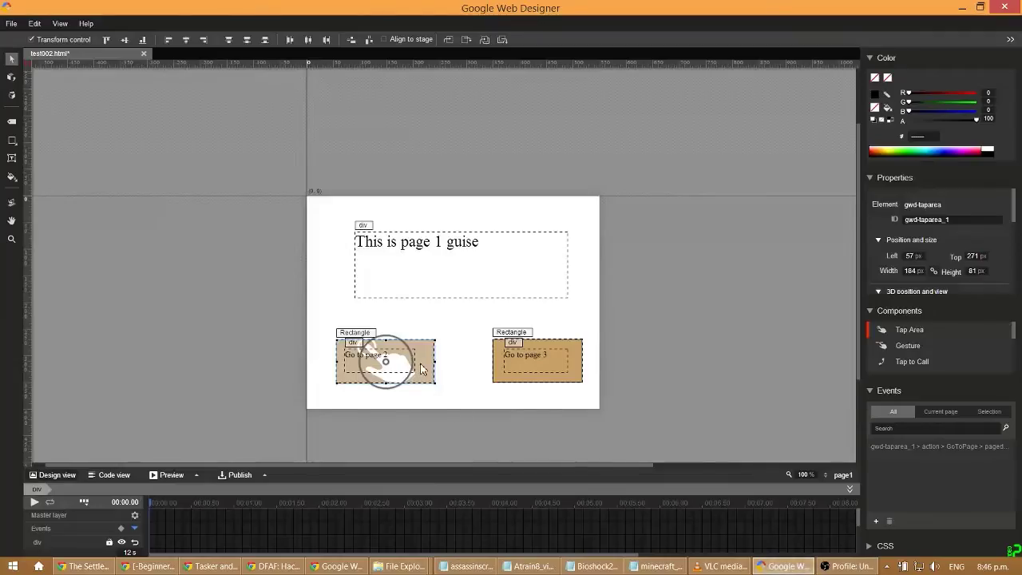
Bring the "Go to page 2" tap area to the front and retest the button in a Chrome preview
left_click(490, 37)
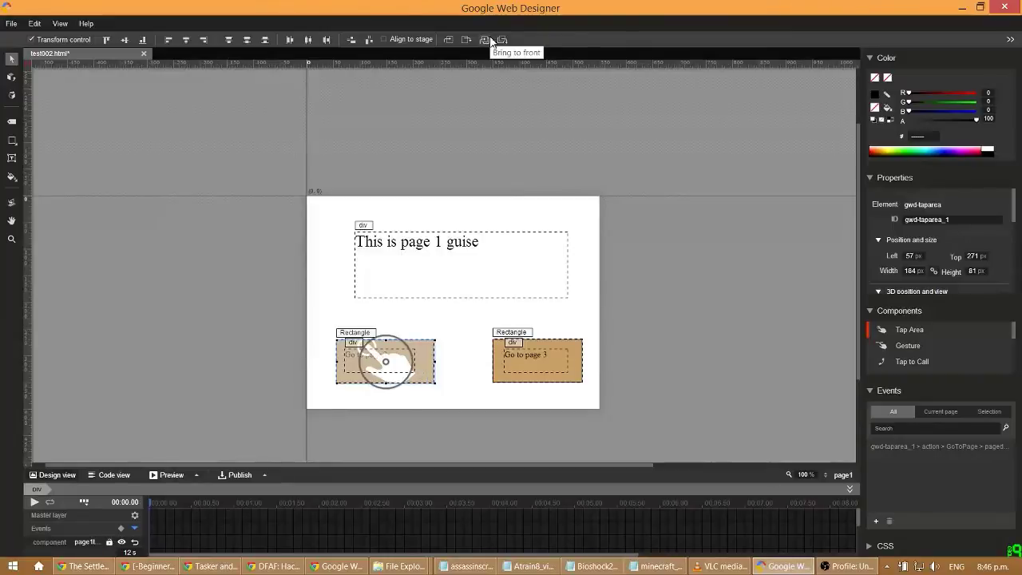
left_click(194, 475)
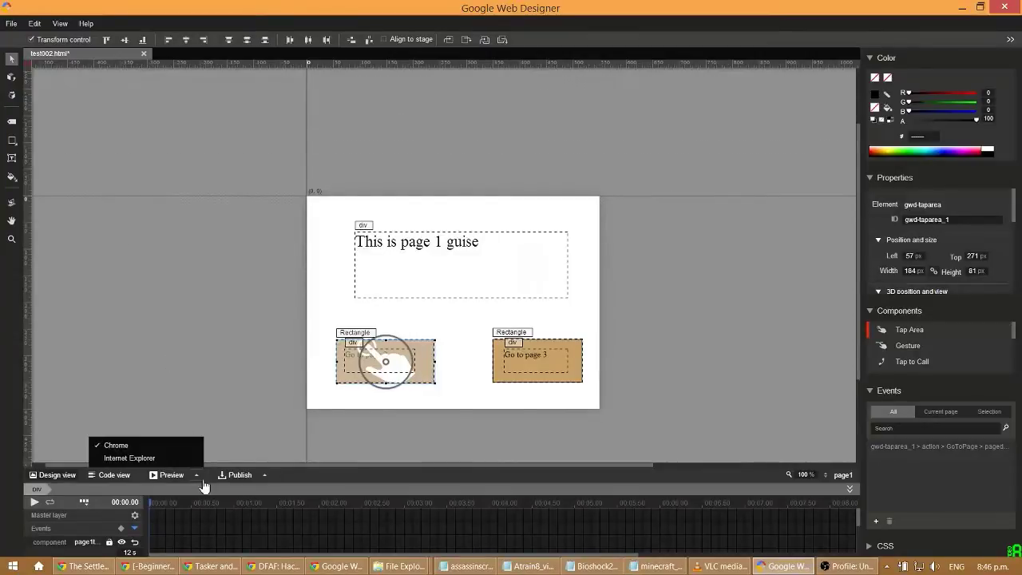
left_click(168, 445)
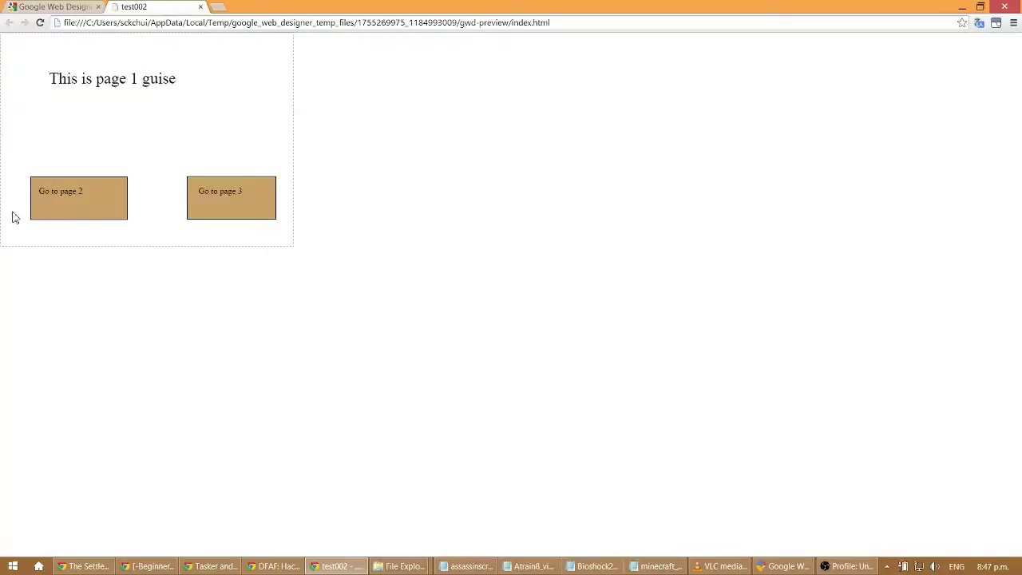
left_click(94, 208)
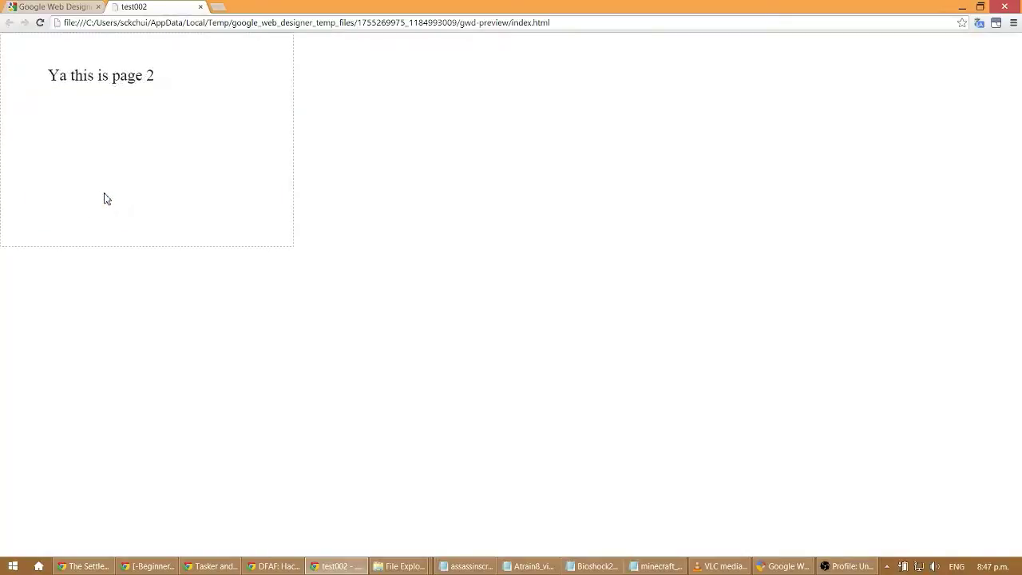
left_click(200, 8)
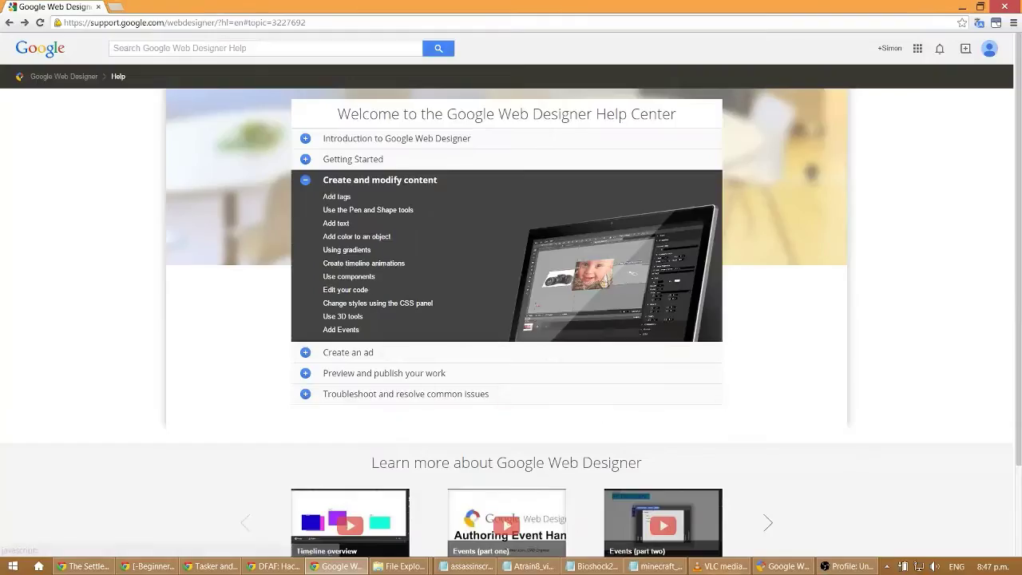
left_click(787, 567)
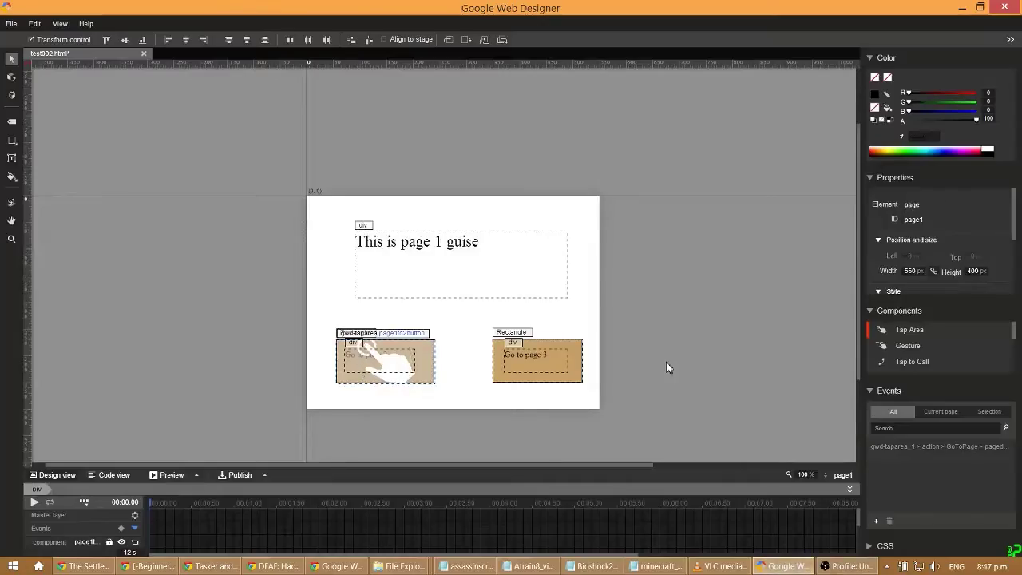
Place a Tap Area over the "Go to page 3" rectangle and fit it to about 166 by 78 px at left 351 px, top 271 px
left_click_drag(909, 331, 566, 361)
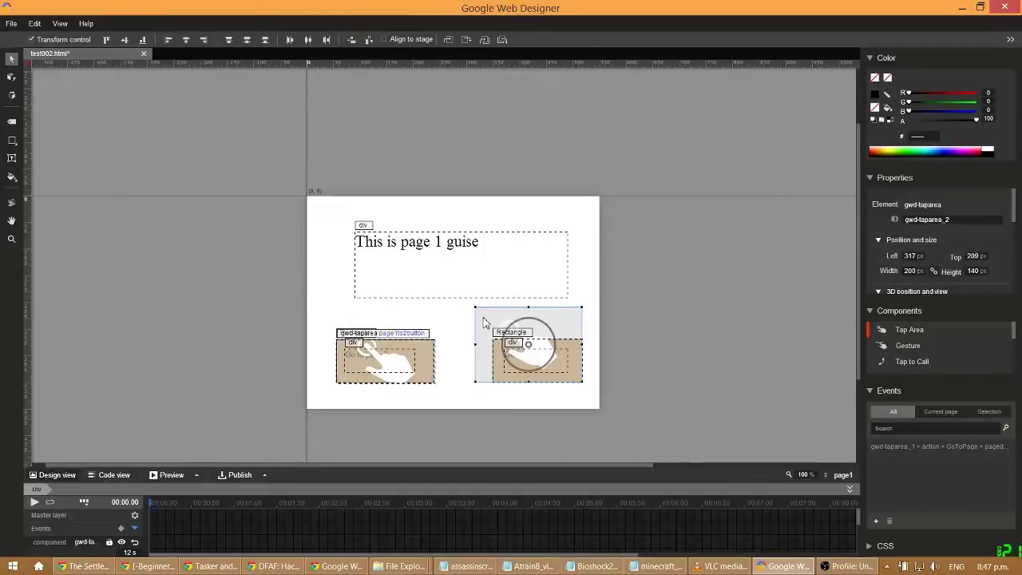
left_click_drag(477, 310, 496, 342)
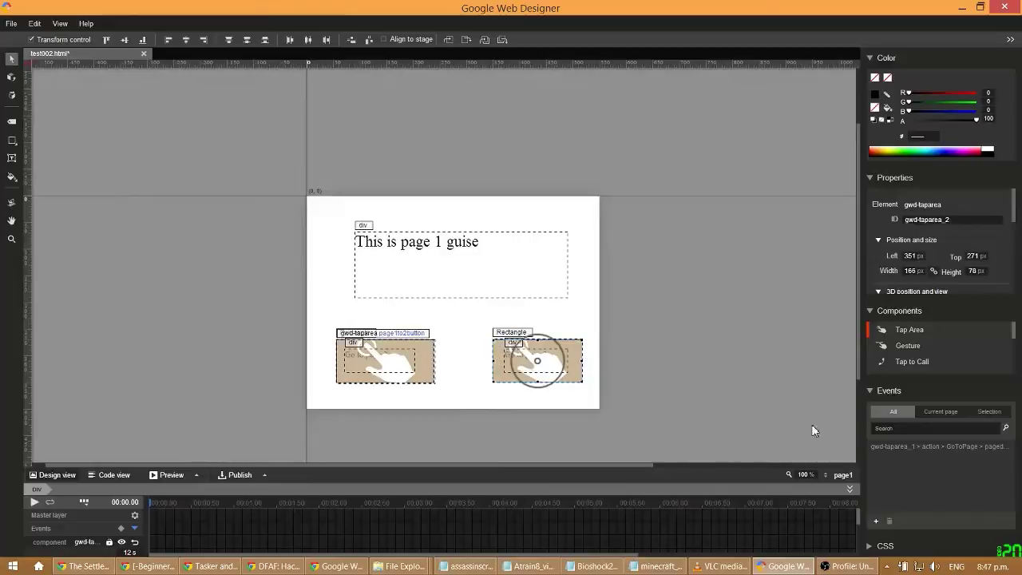
Add an event to gwd-taparea_2 with a Touch/Click trigger, a Go to page action and pagedeck as receiver
left_click(843, 476)
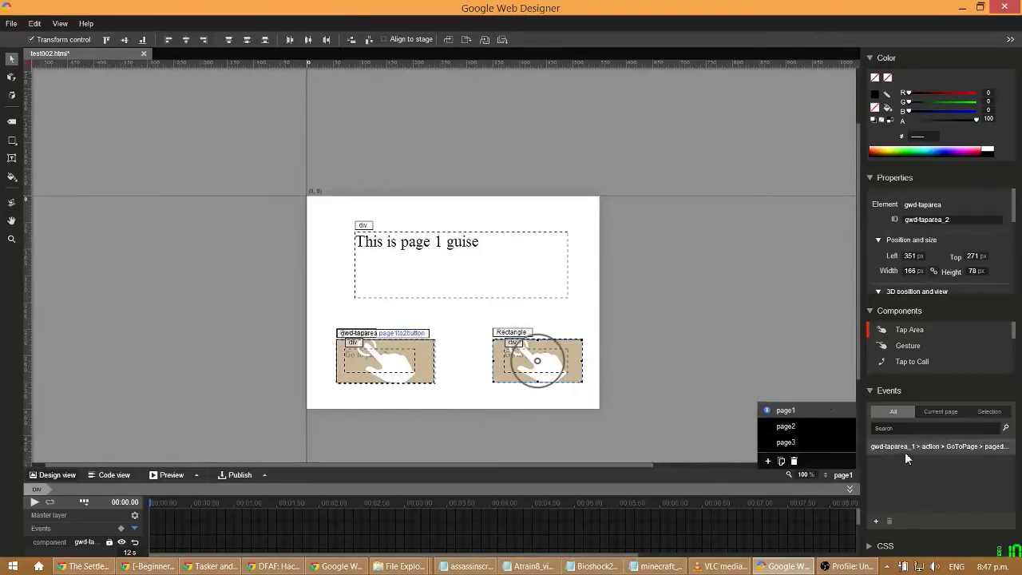
left_click(876, 521)
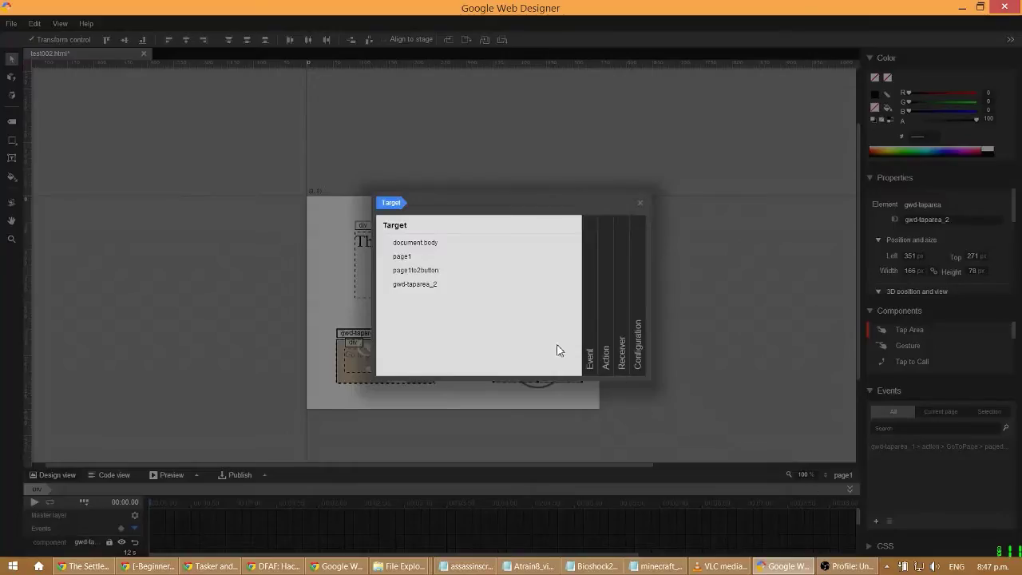
left_click(451, 290)
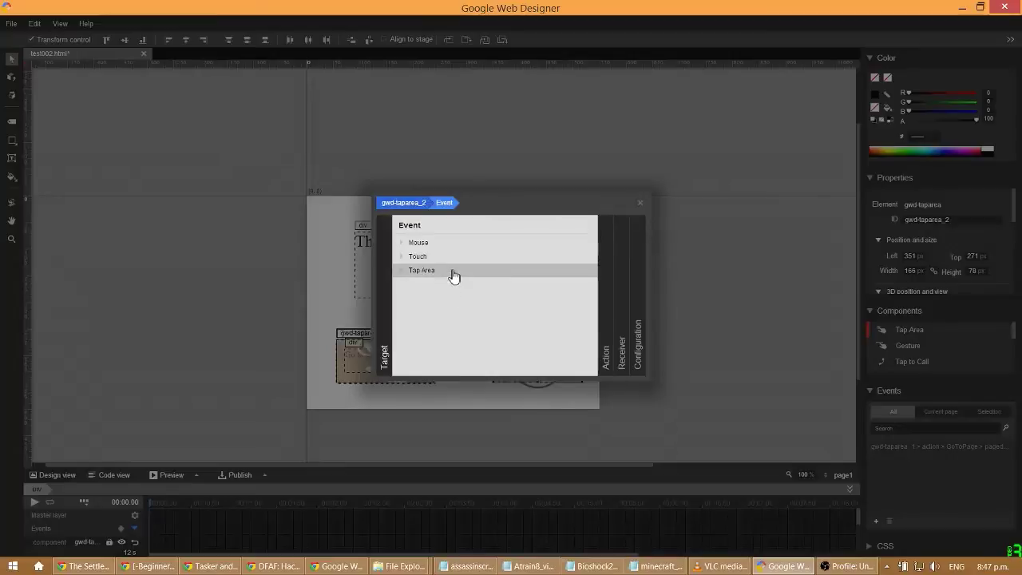
left_click(452, 271)
left_click(454, 284)
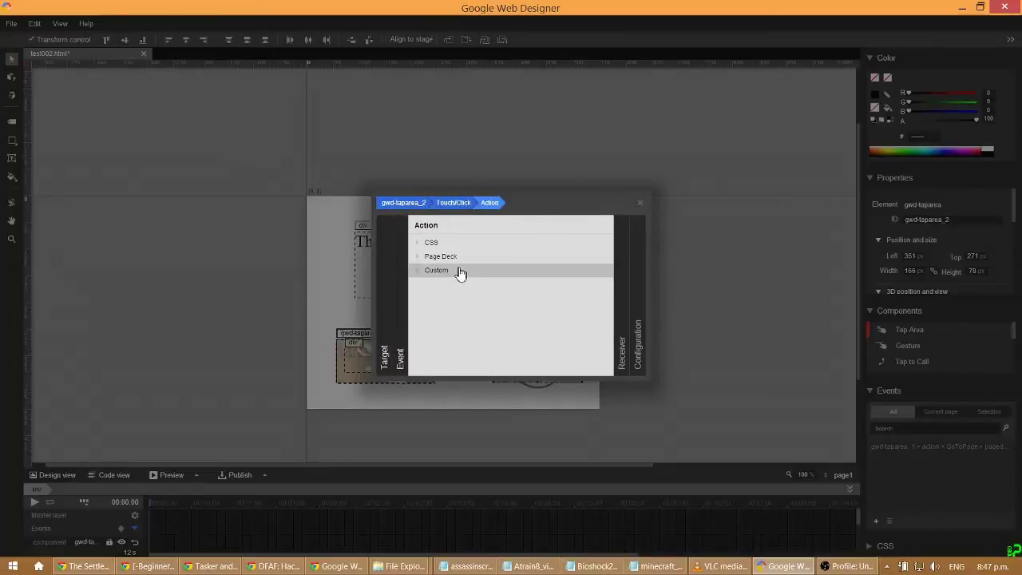
left_click(457, 256)
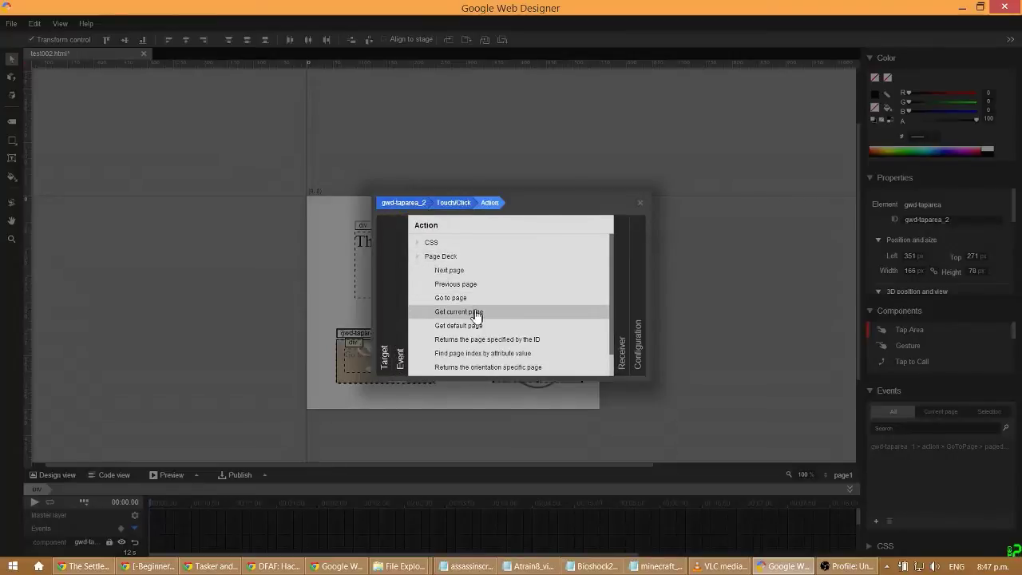
left_click(479, 298)
left_click(476, 248)
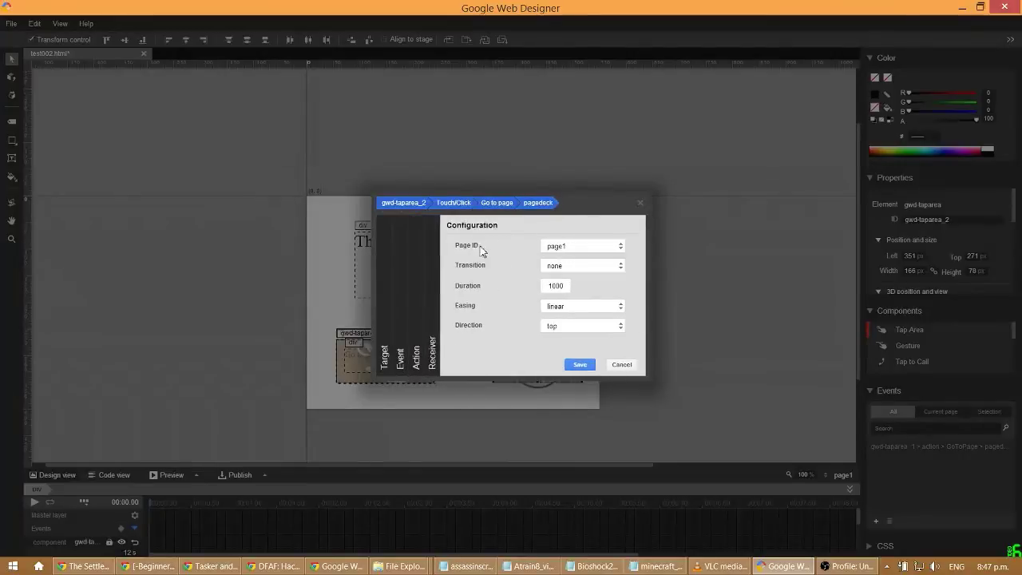
Set the event's page ID to page1_2 and save the event
left_click(563, 247)
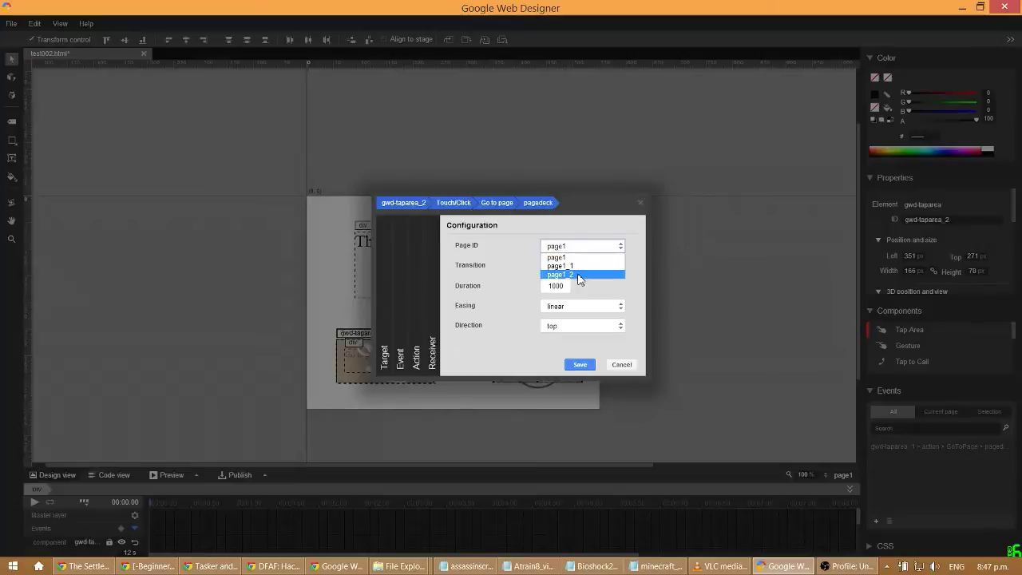
left_click(580, 276)
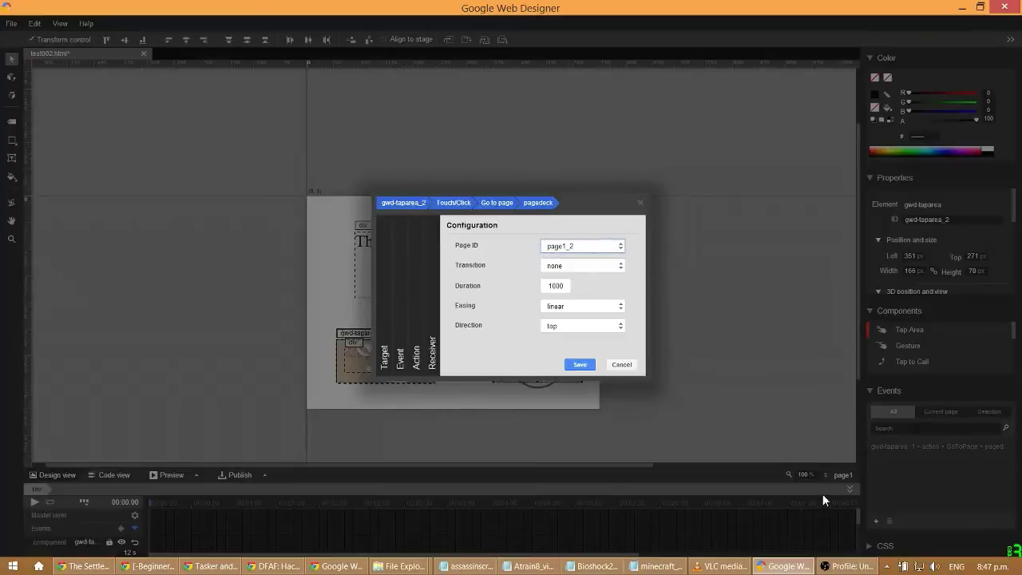
left_click(577, 266)
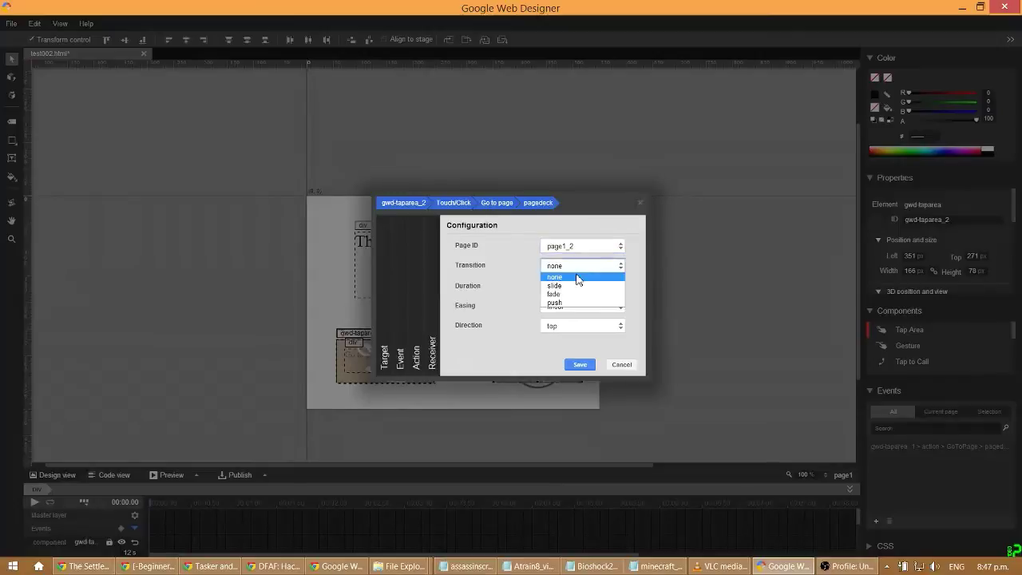
left_click(579, 366)
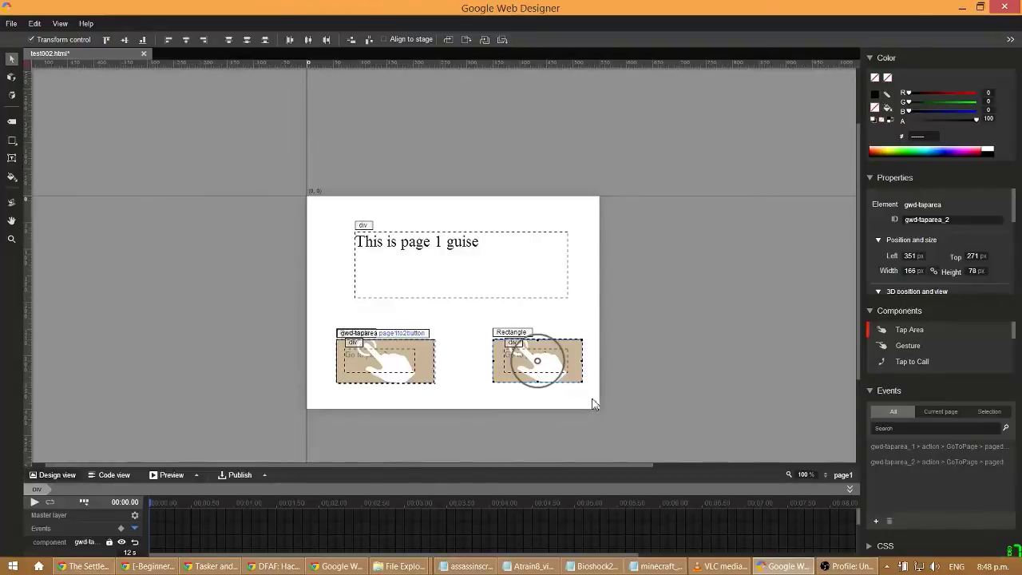
Copy both button rectangles with their labels and tap areas from page 1 and paste them onto page2
left_click_drag(599, 398, 326, 320)
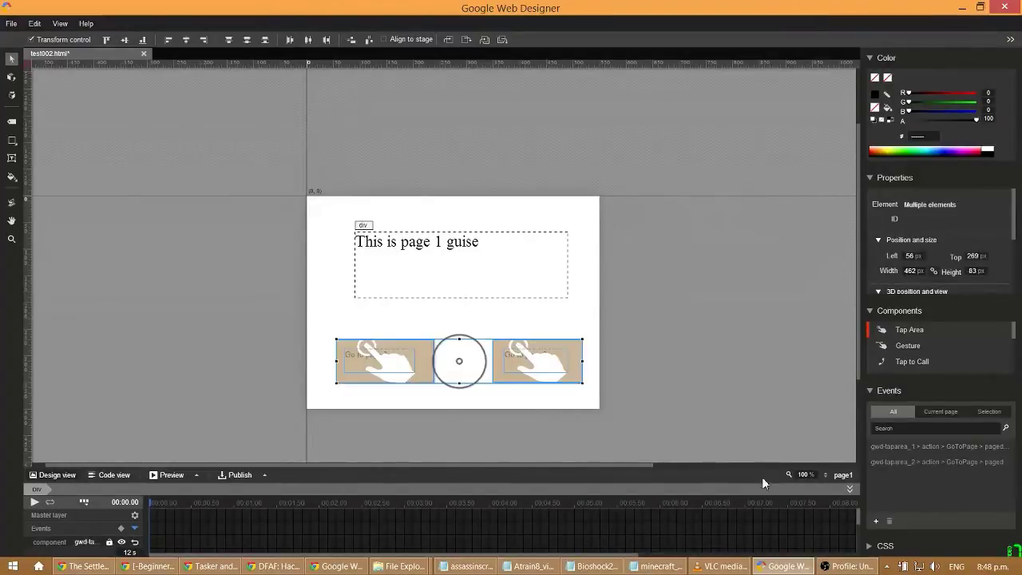
left_click(819, 472)
left_click(799, 427)
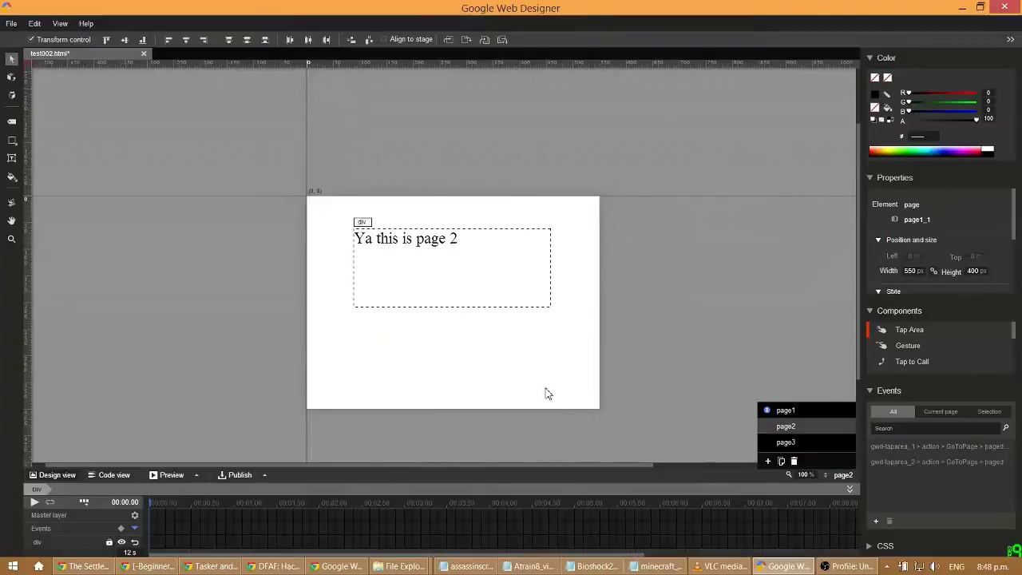
key("ctrl+v")
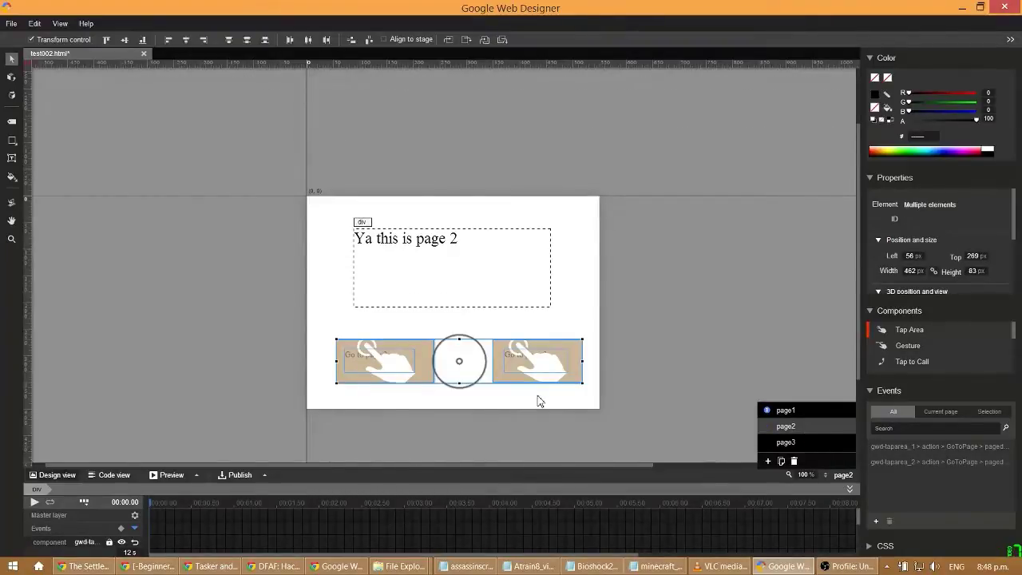
left_click(519, 400)
Move the tap area off page 2's "Go to page 2" rectangle to about left -175 px, top 294 px
left_click(431, 360)
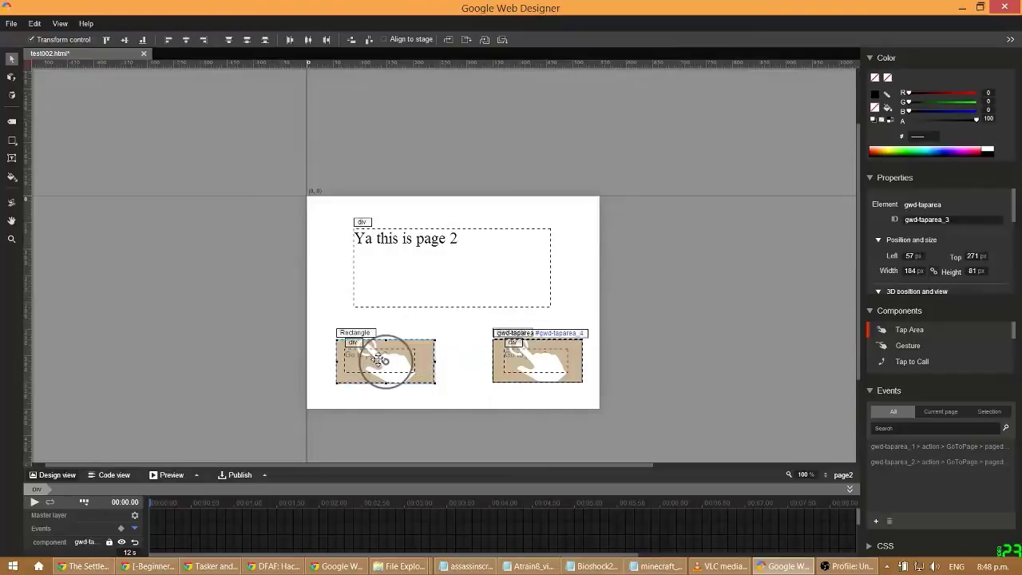
double_click(380, 360)
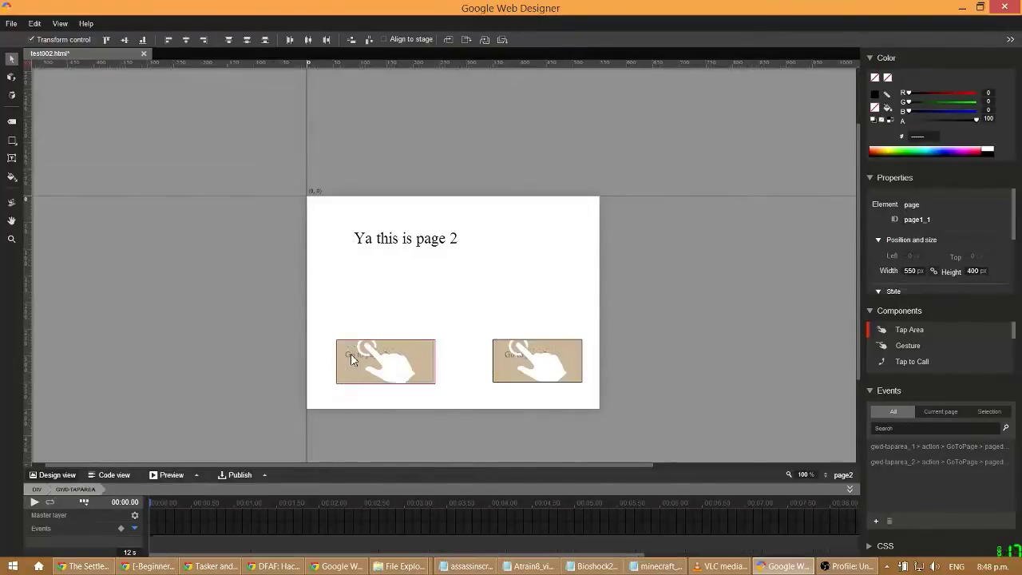
double_click(351, 356)
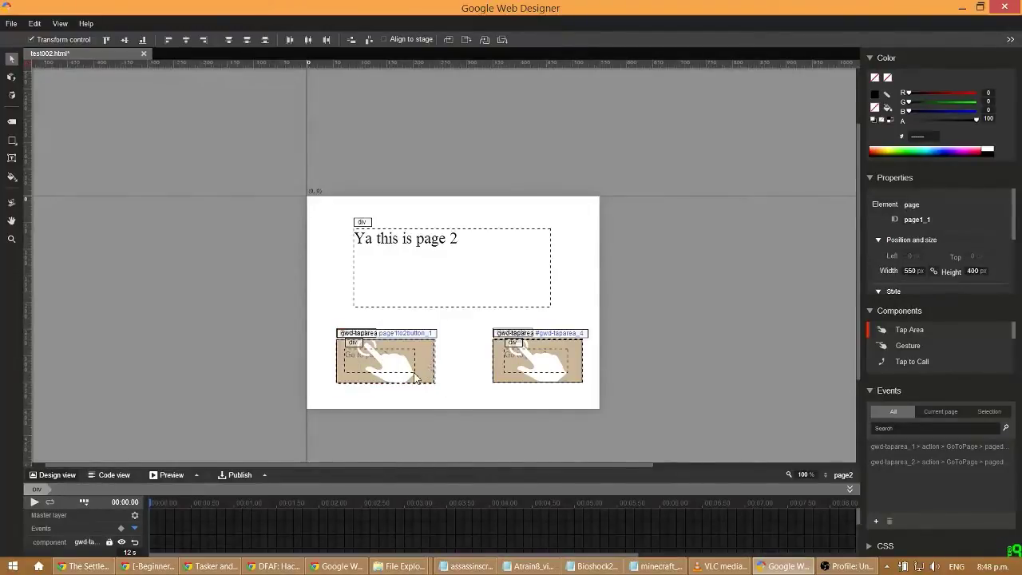
left_click_drag(413, 373, 290, 386)
left_click(388, 360)
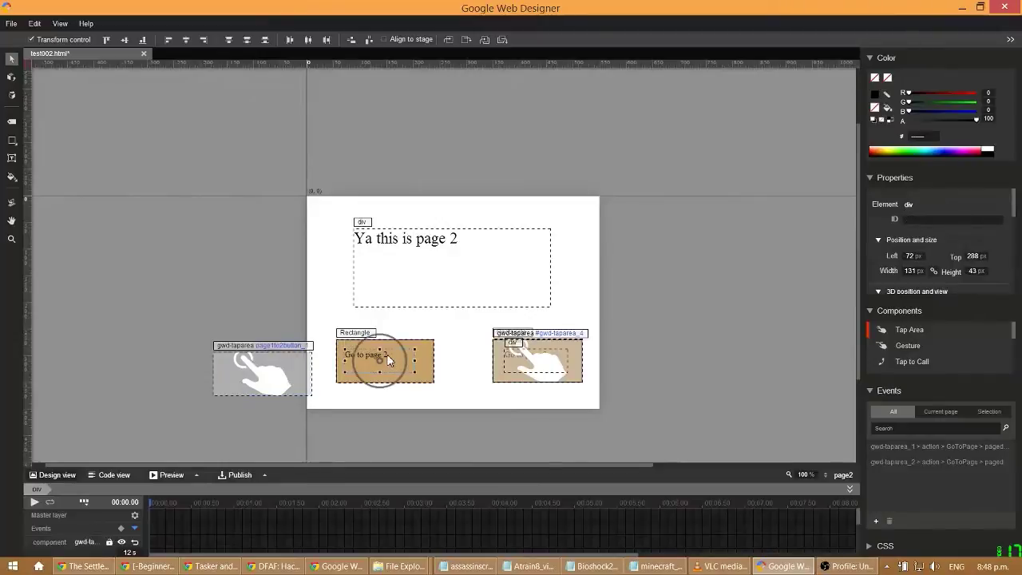
double_click(388, 360)
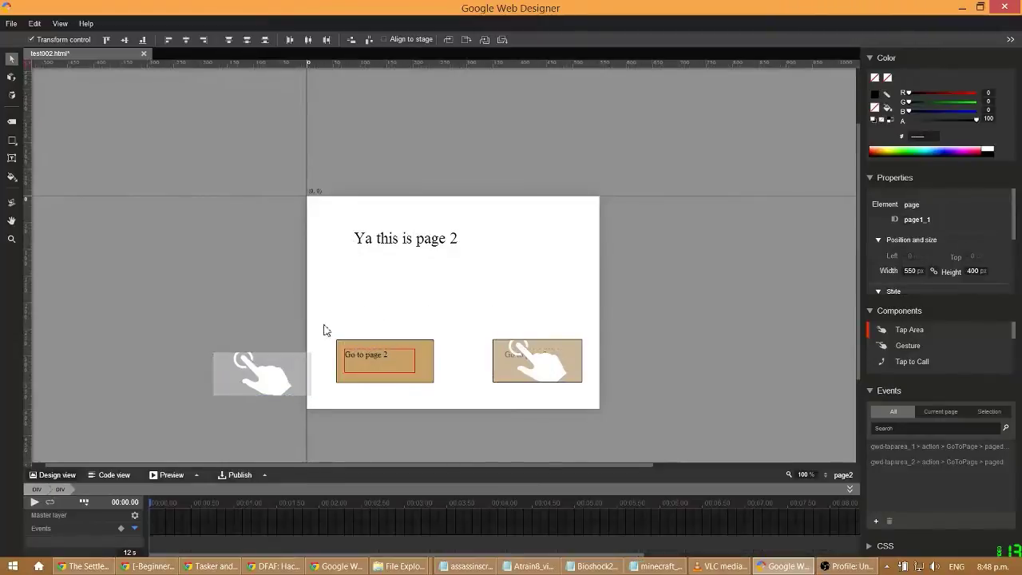
left_click(11, 158)
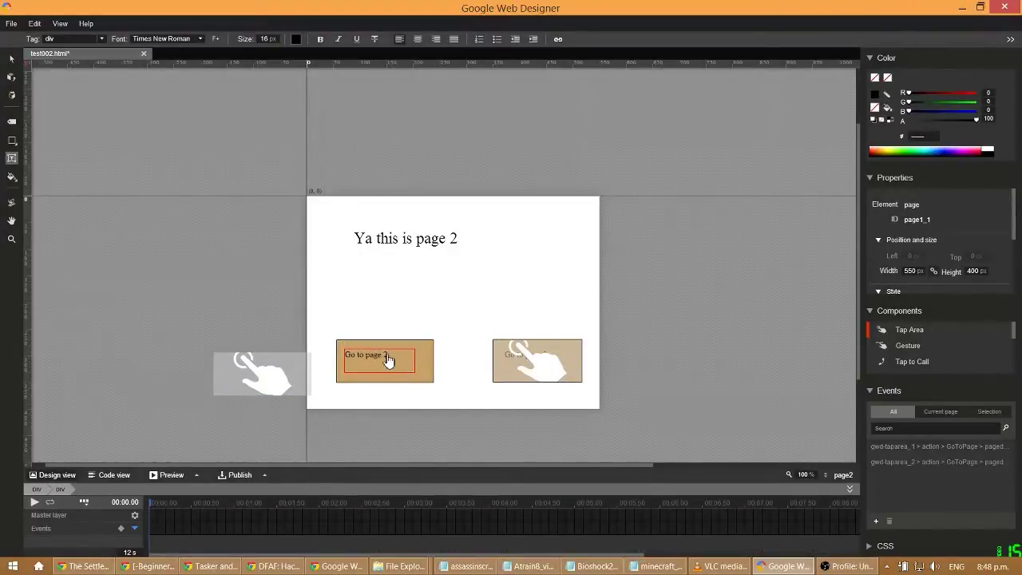
left_click(12, 61)
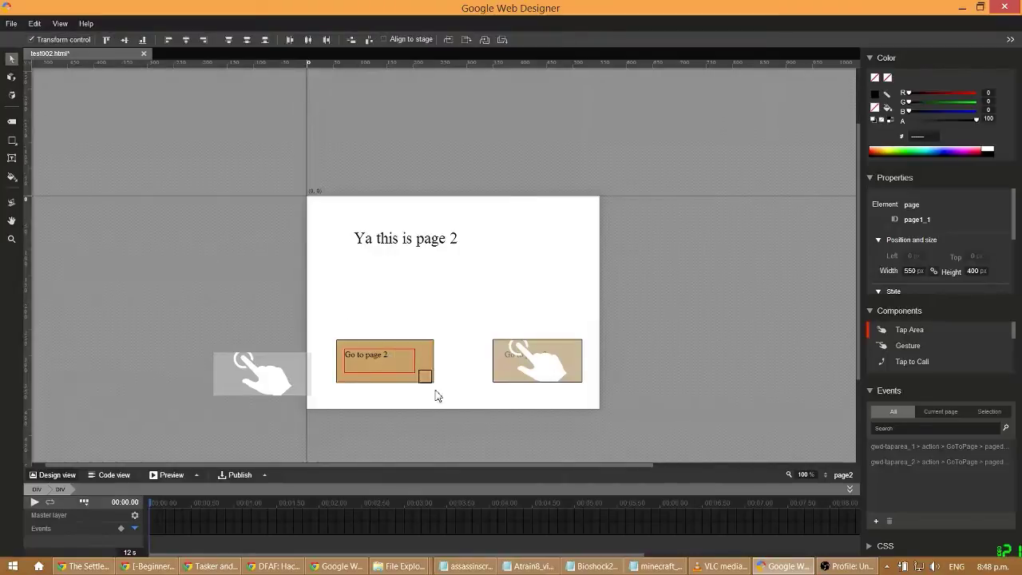
left_click(386, 360)
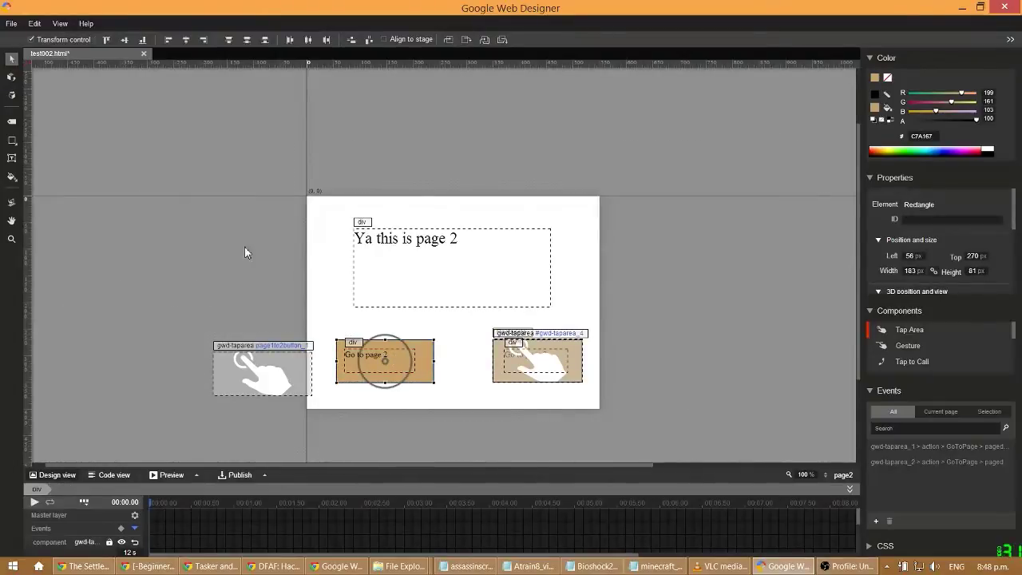
Change the "Go to page 2" label on page 2 to "Go to page 1" with the Text tool
left_click(11, 157)
left_click(389, 360)
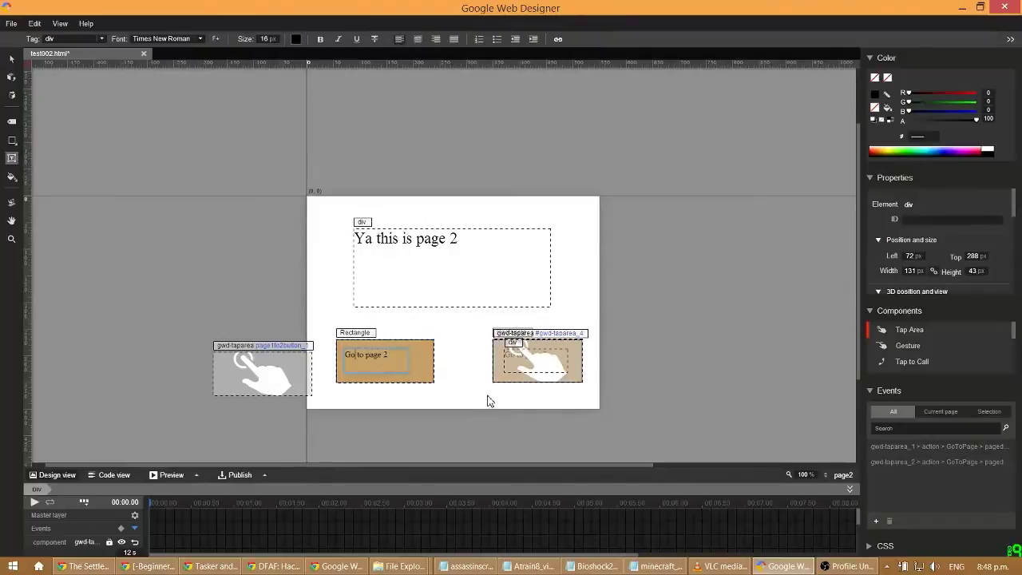
key("Right")
key("Right")
key("Right")
key("Right")
key("Right")
Move the tap area back over the "Go to page 1" rectangle, at left 57 px, top 270 px
left_click(242, 383)
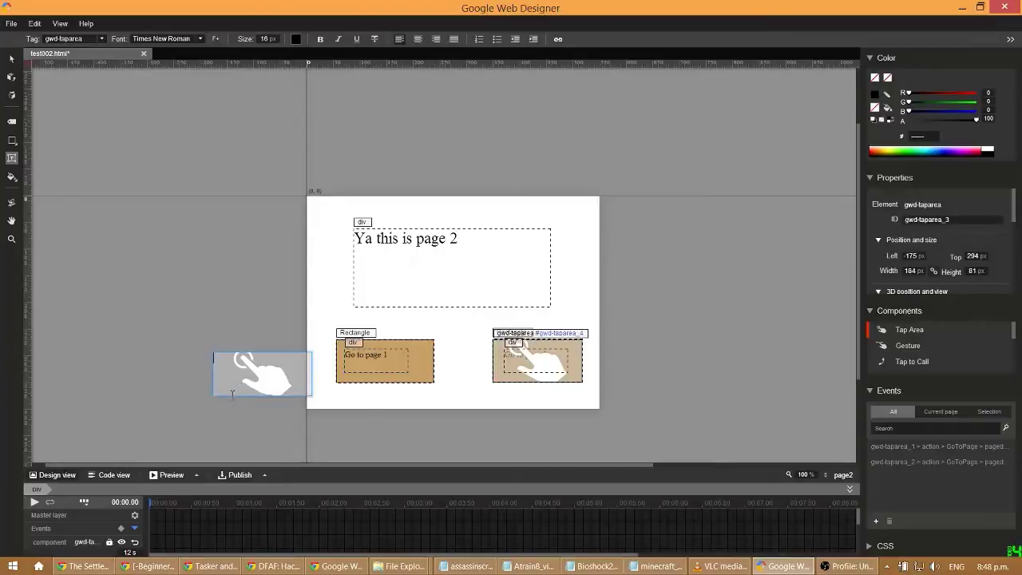
left_click(11, 59)
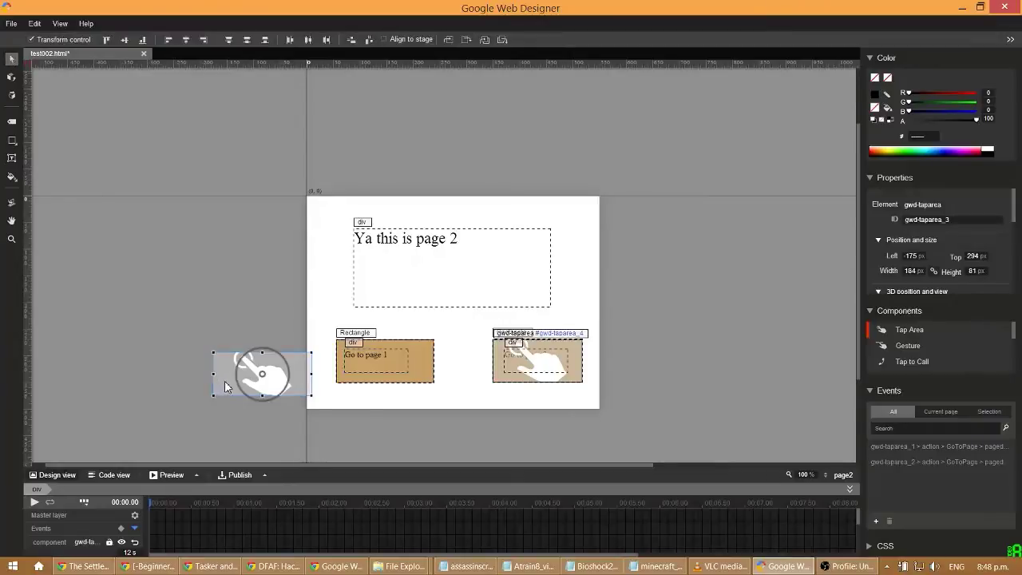
left_click_drag(223, 382, 347, 376)
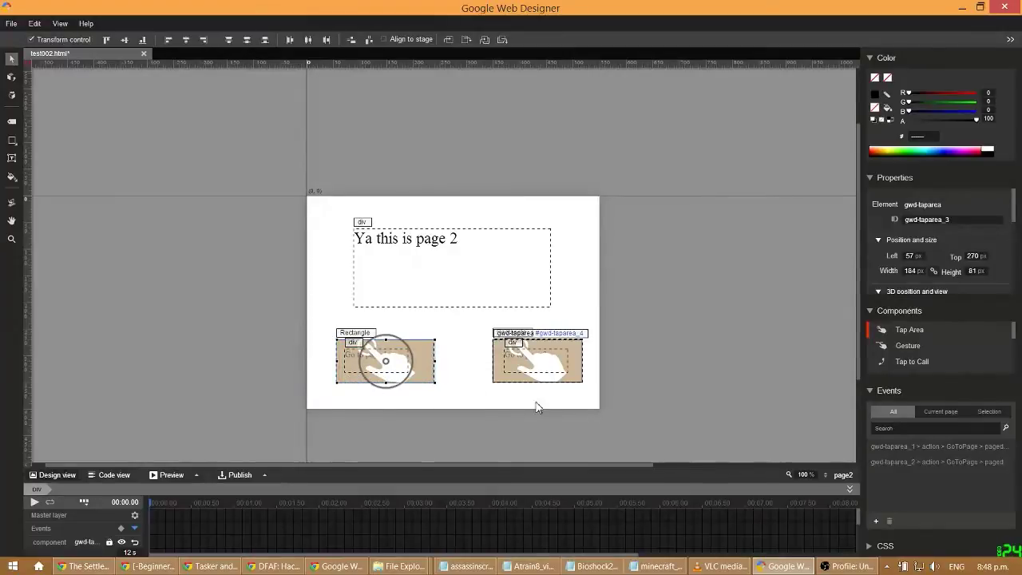
Start a new event for page1to2button_1 on page 2 with Touch/Click as the trigger
left_click(876, 521)
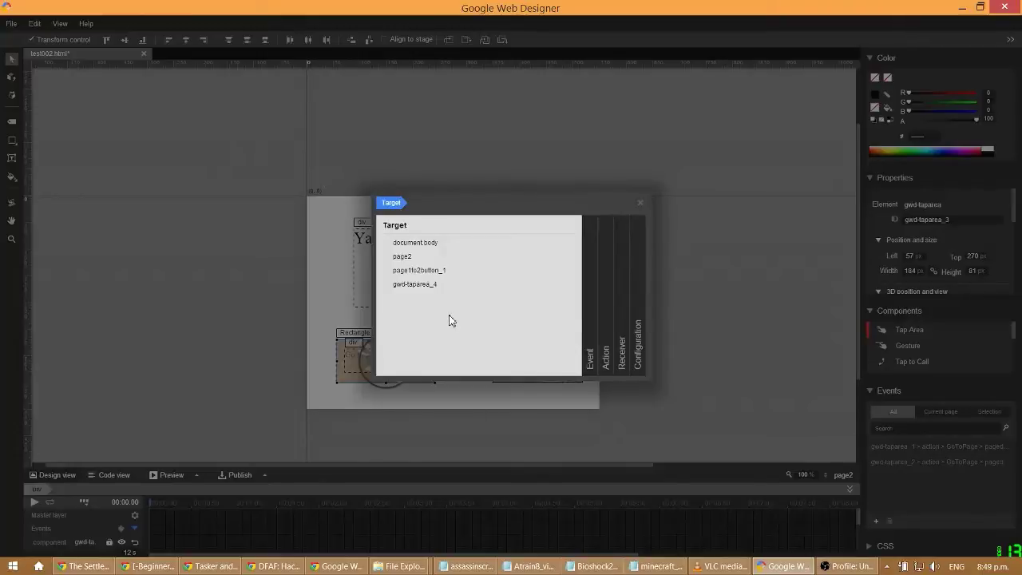
left_click(443, 270)
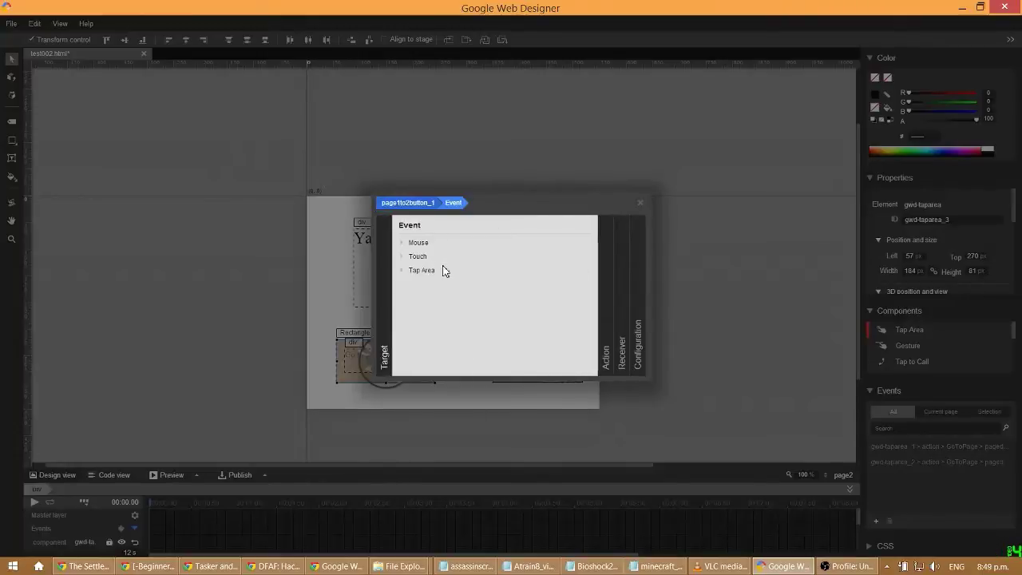
left_click(443, 271)
left_click(444, 284)
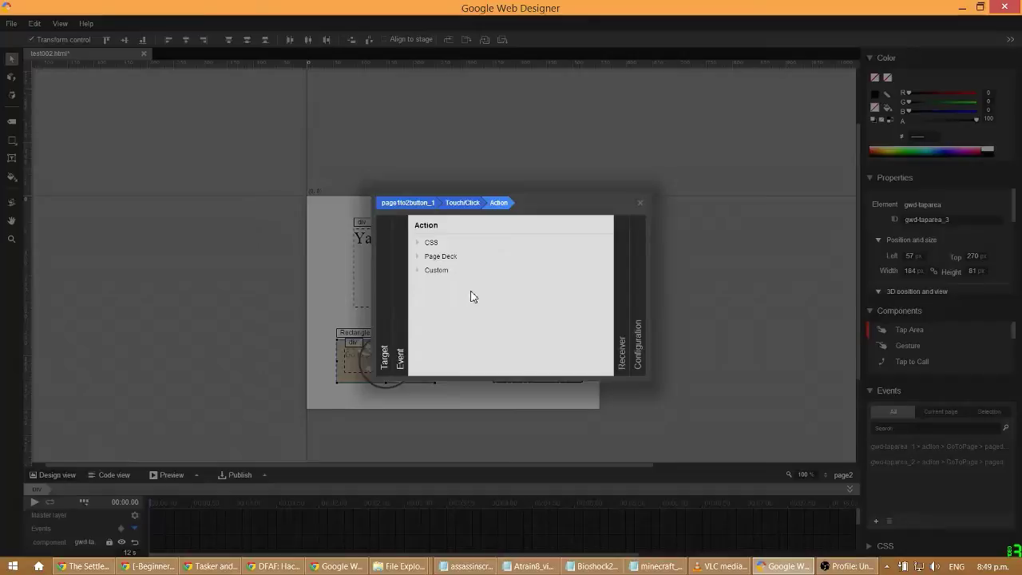
Set the event's action to the Page Deck's Go to page, with pagedeck as receiver
left_click(445, 257)
left_click(450, 257)
left_click(446, 243)
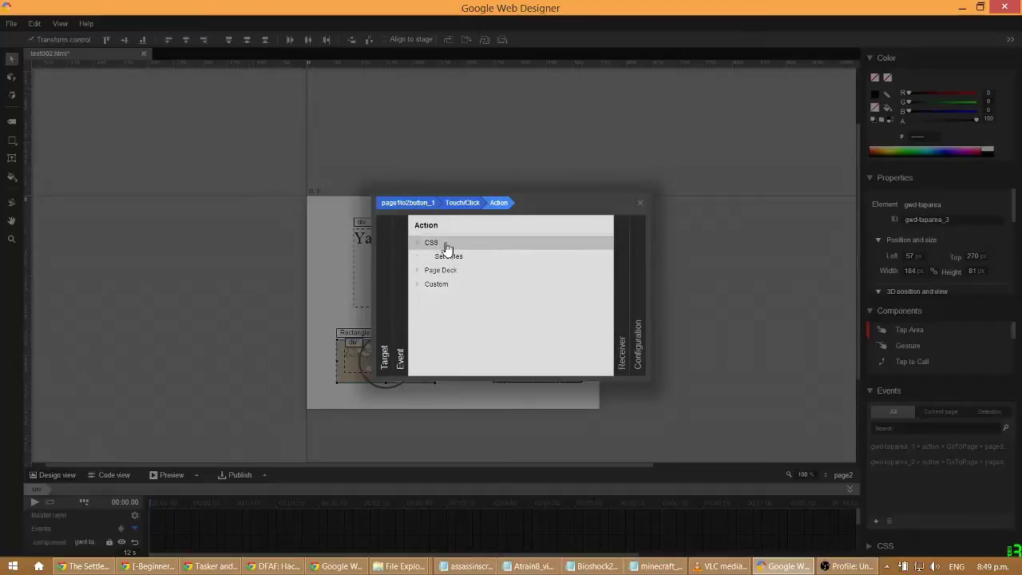
left_click(445, 244)
left_click(445, 270)
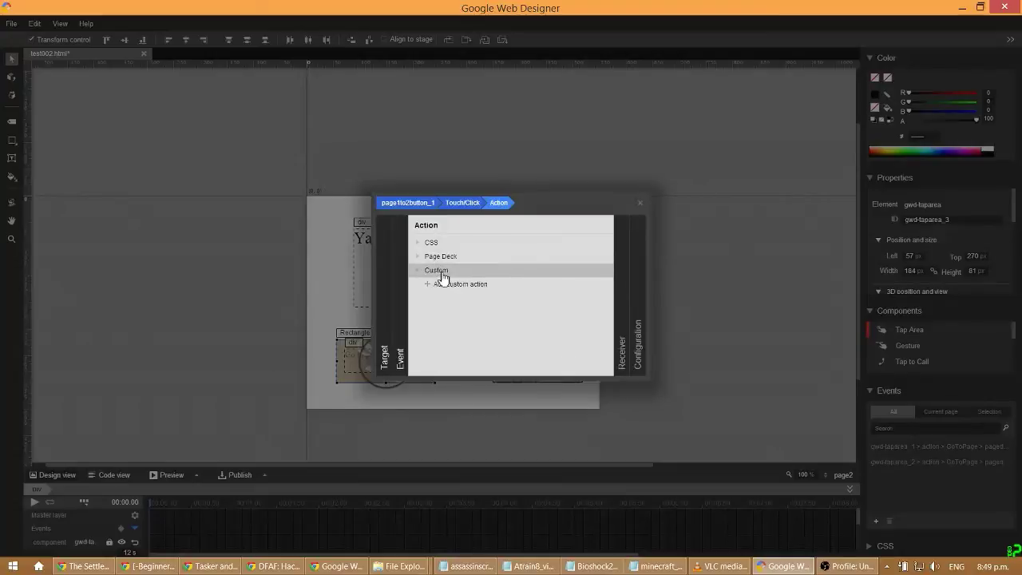
left_click(441, 257)
scroll(524, 318, "down", 1)
scroll(525, 318, "up", 1)
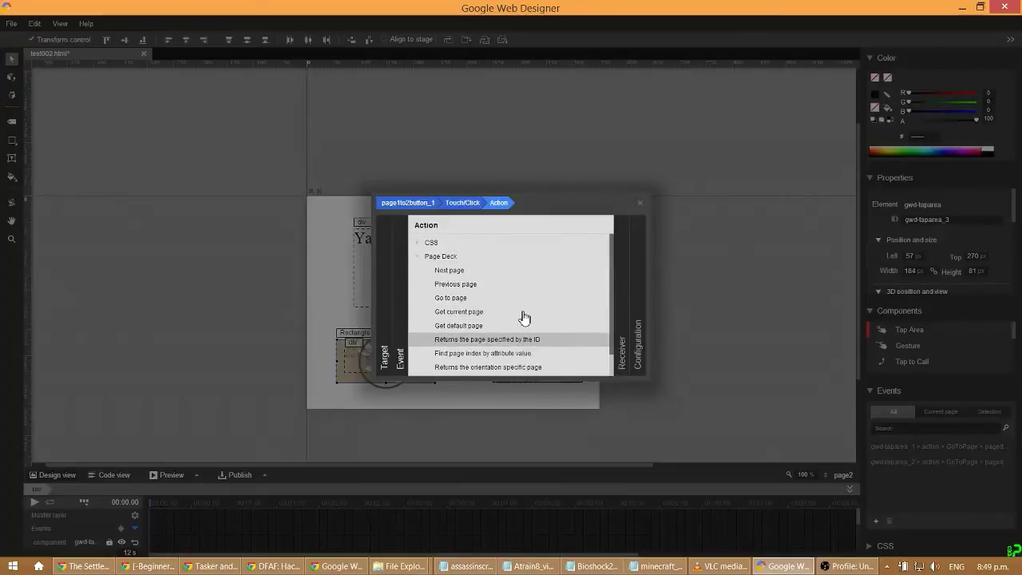
left_click(477, 298)
left_click(464, 250)
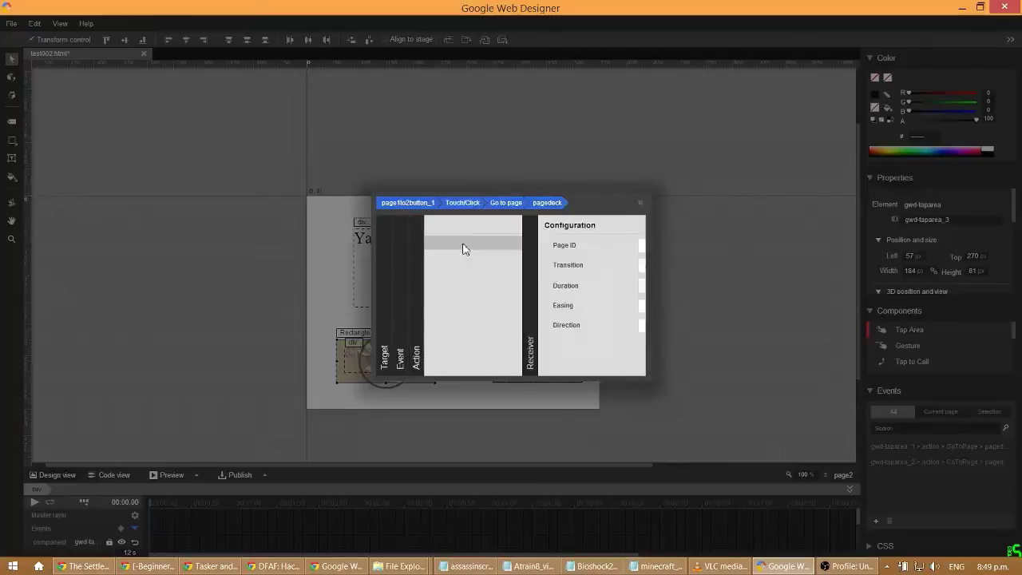
Set the page1to2button_1 event's page ID to page1 and save the event
left_click(576, 248)
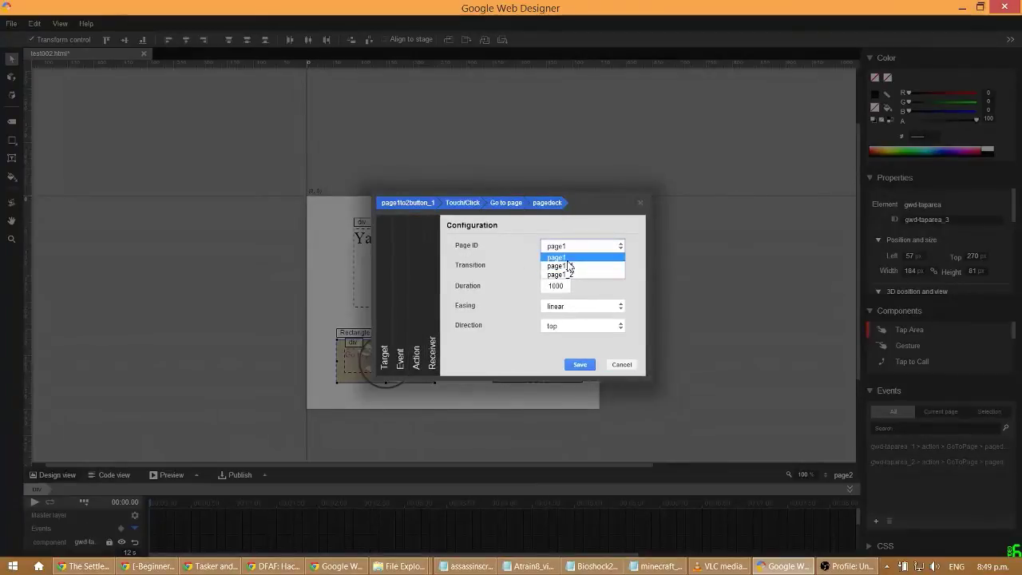
left_click(570, 264)
left_click(587, 365)
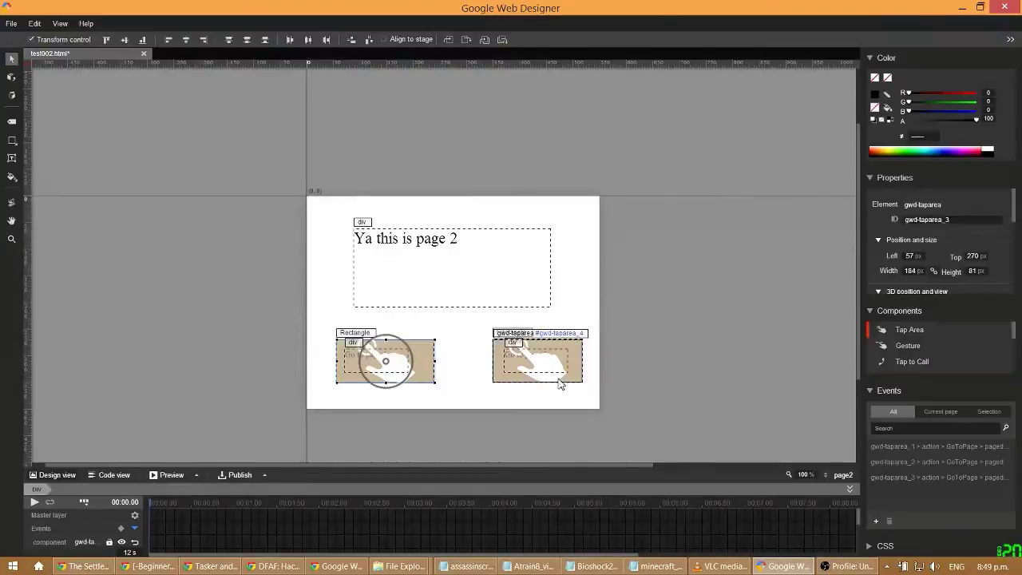
Start a new event for the "Go to page 3" tap area, gwd-taparea_4, on page 2 with Touch/Click as the trigger
left_click(559, 384)
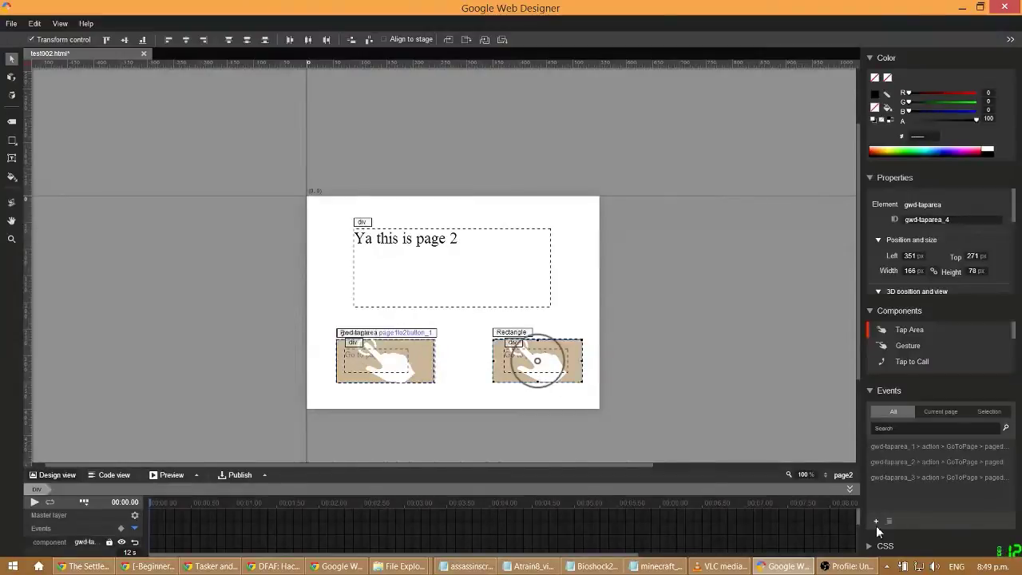
left_click(876, 519)
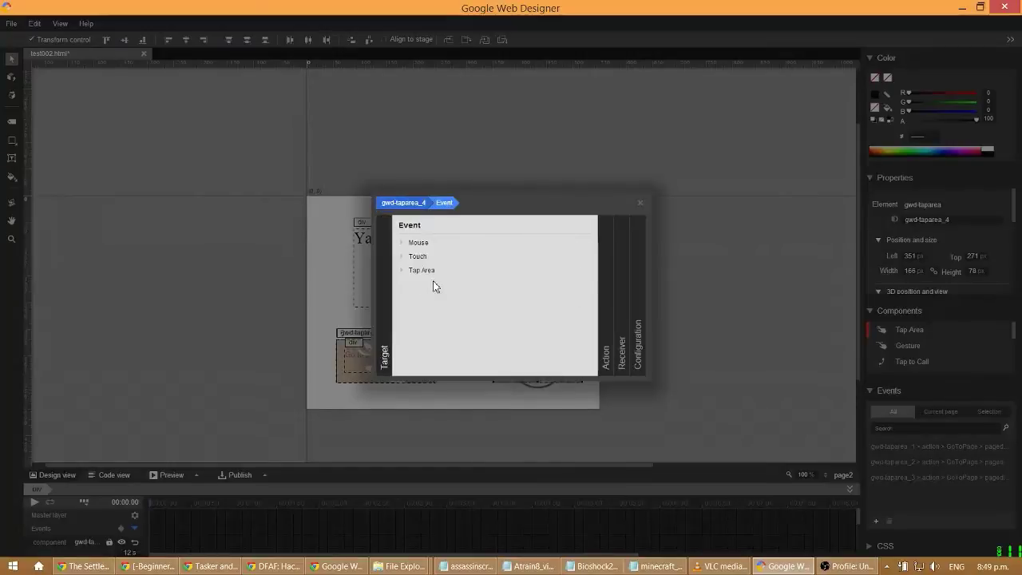
left_click(419, 257)
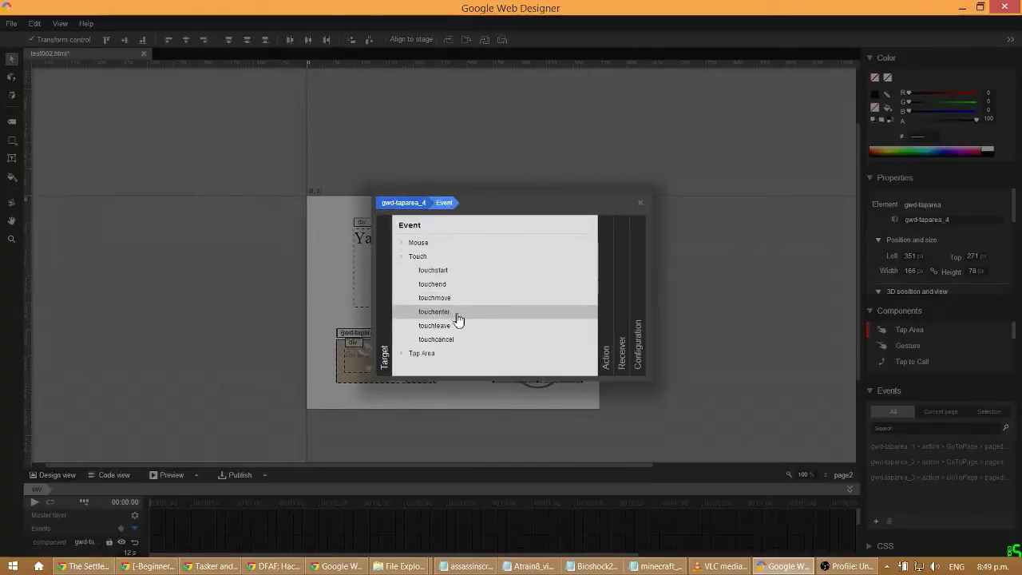
left_click(438, 243)
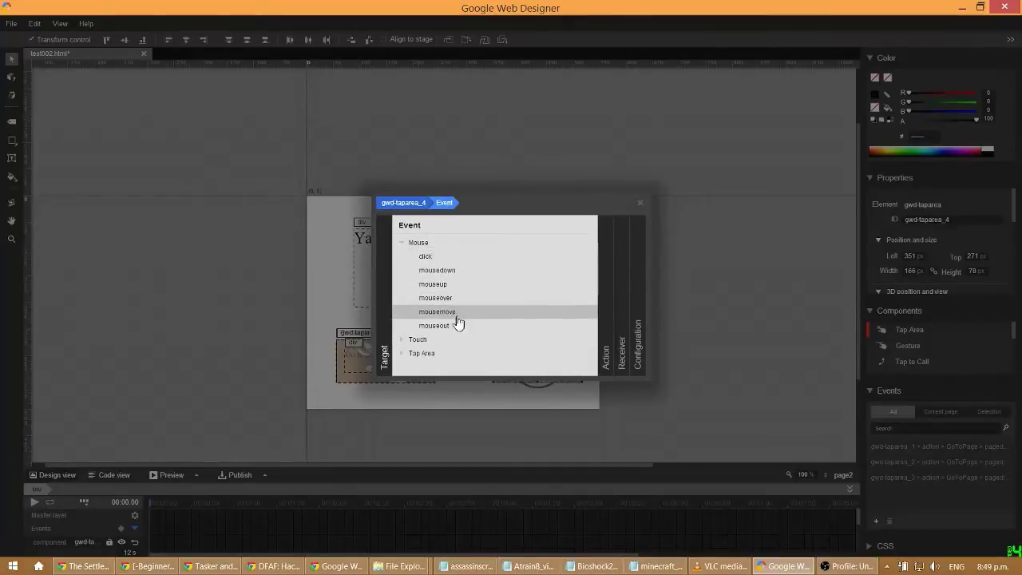
left_click(440, 244)
left_click(445, 271)
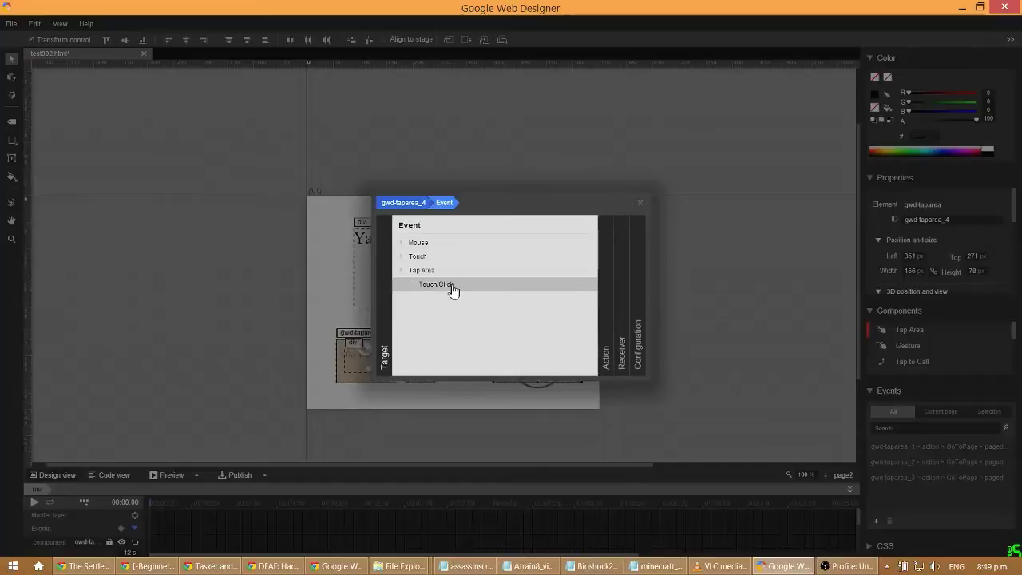
left_click(450, 284)
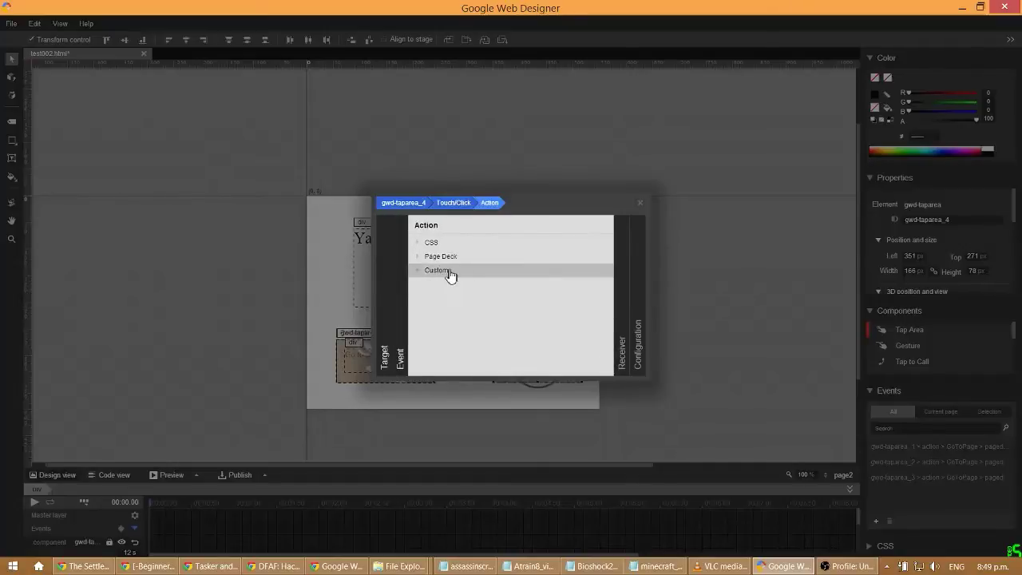
Set the gwd-taparea_4 event's action to the Page Deck's Go to page on pagedeck, targeting page 3's ID, and save it
left_click(443, 256)
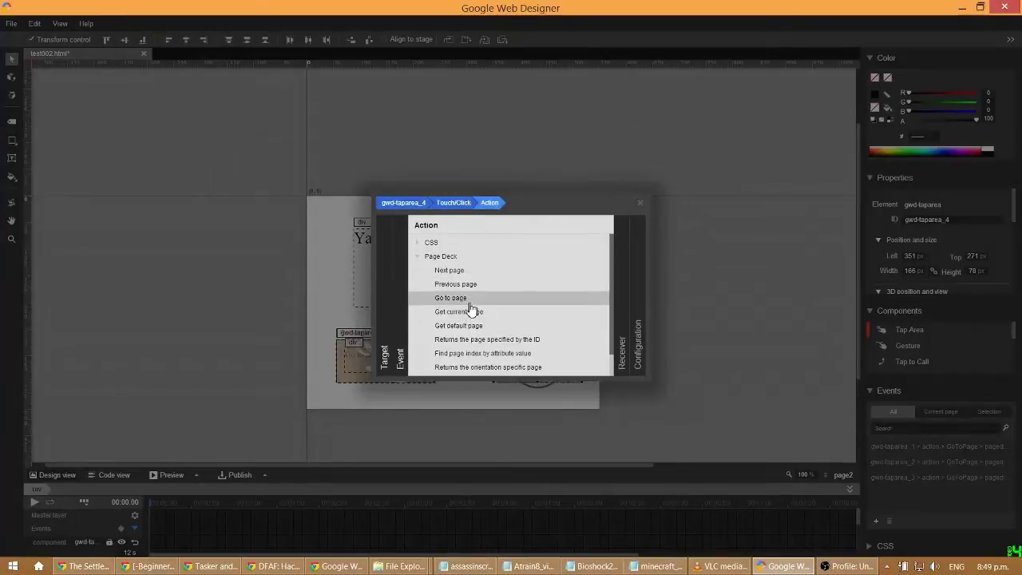
left_click(471, 298)
left_click(477, 245)
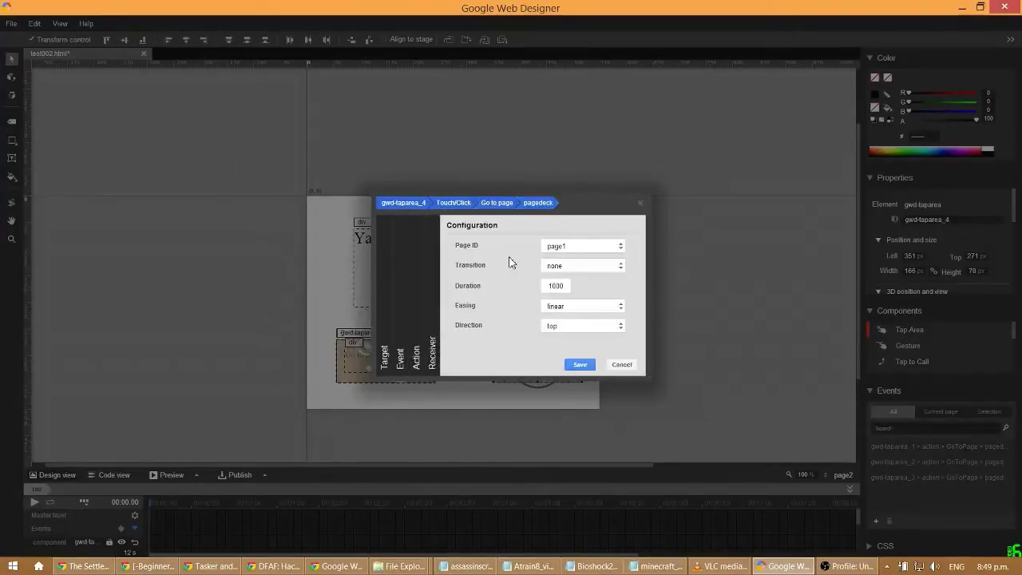
left_click(571, 247)
left_click(570, 274)
left_click(586, 367)
Copy both labelled buttons with their tap areas from page 2 and paste them onto page 3
left_click_drag(591, 395, 328, 325)
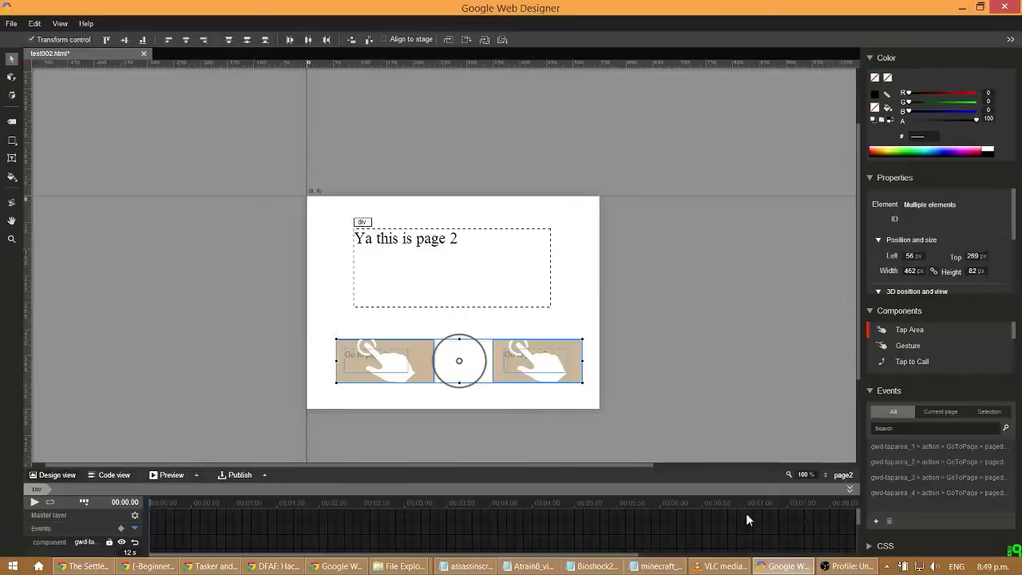
left_click(833, 475)
left_click(816, 443)
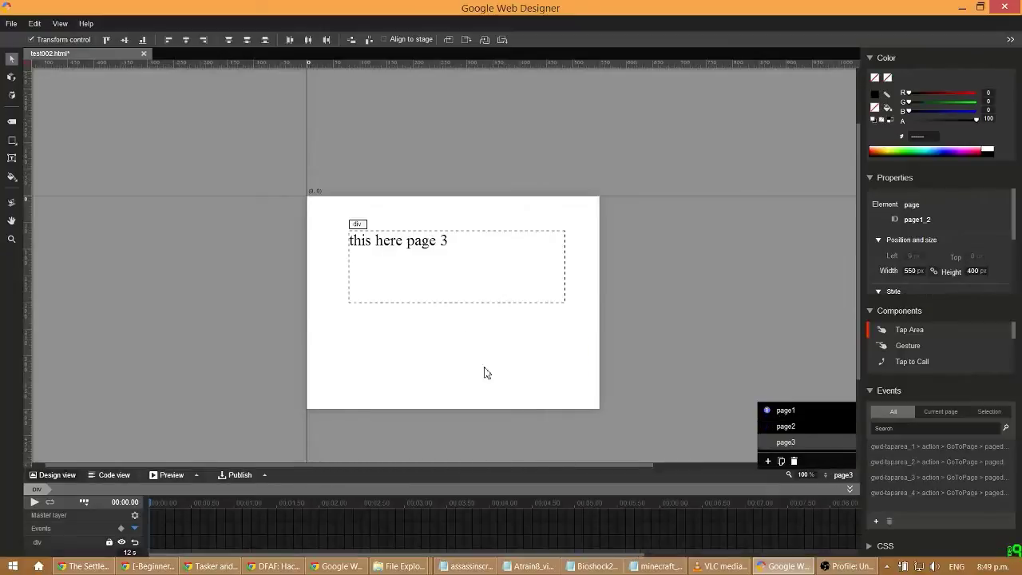
key("ctrl+v")
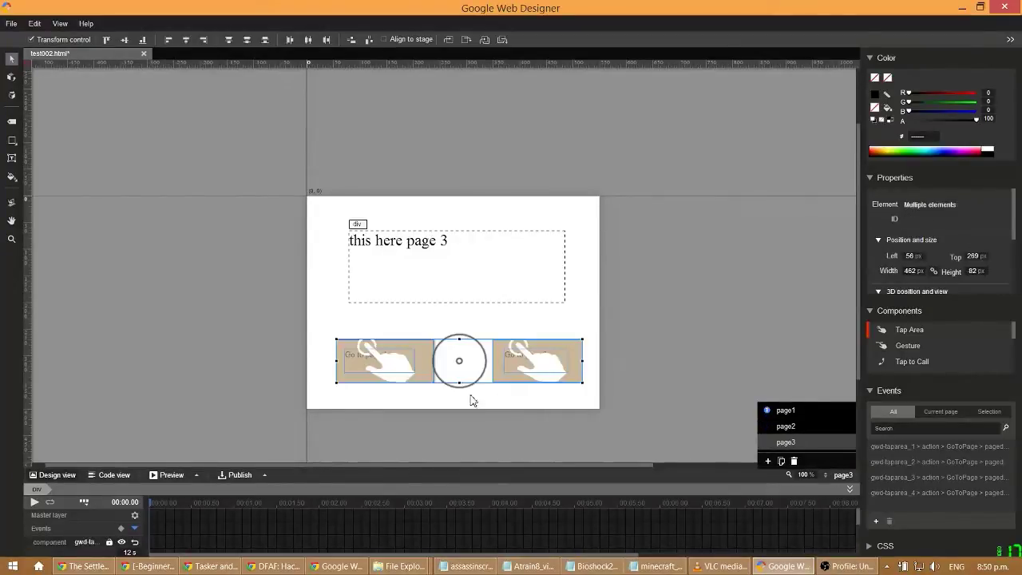
left_click(467, 397)
Relabel page 3's "Go to page 3" button as "Go to page 2", with its tap area repositioned over the rectangle at left 351 px, top 271 px
left_click_drag(542, 377, 621, 384)
left_click(537, 359)
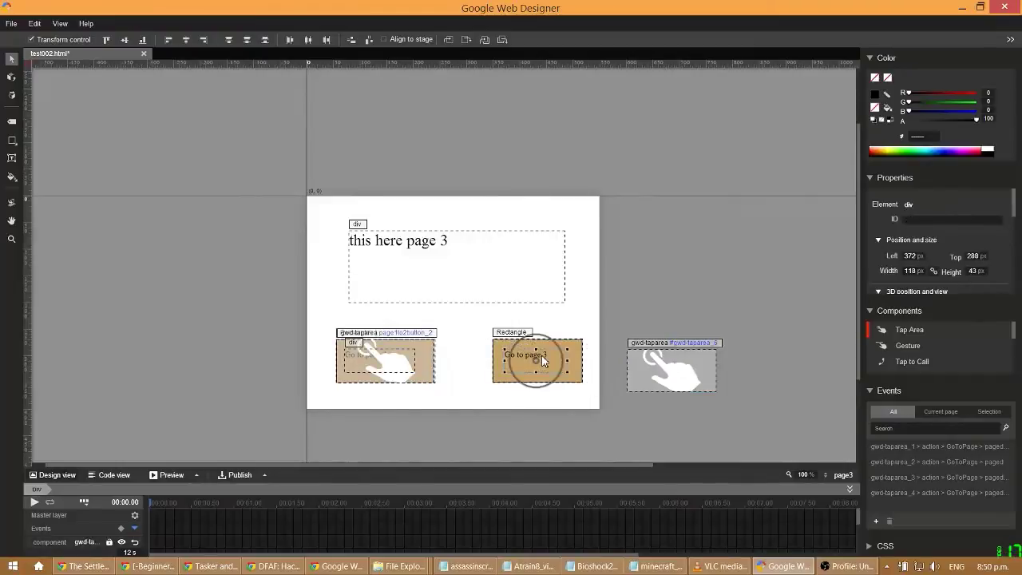
left_click(542, 355)
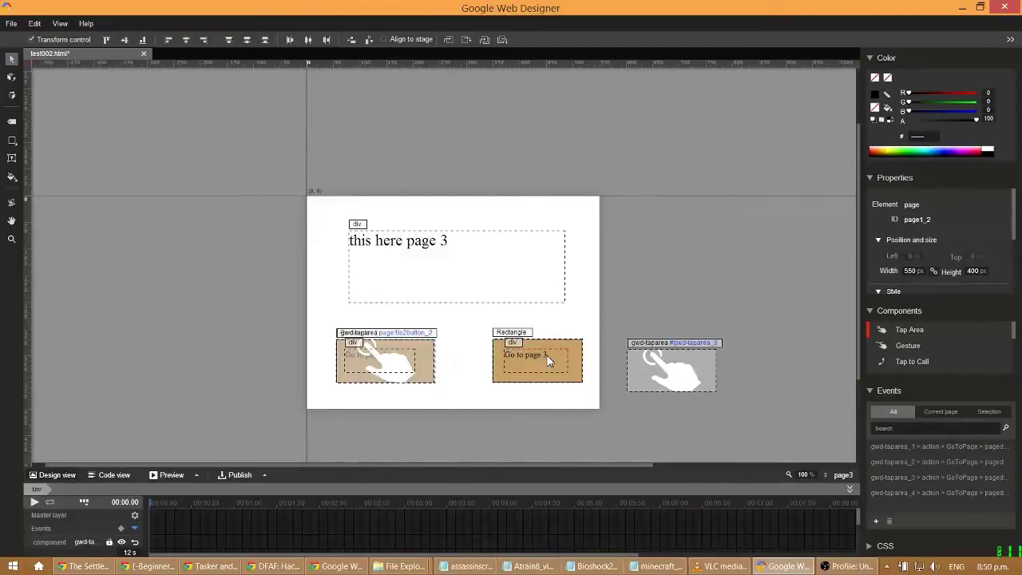
left_click(12, 157)
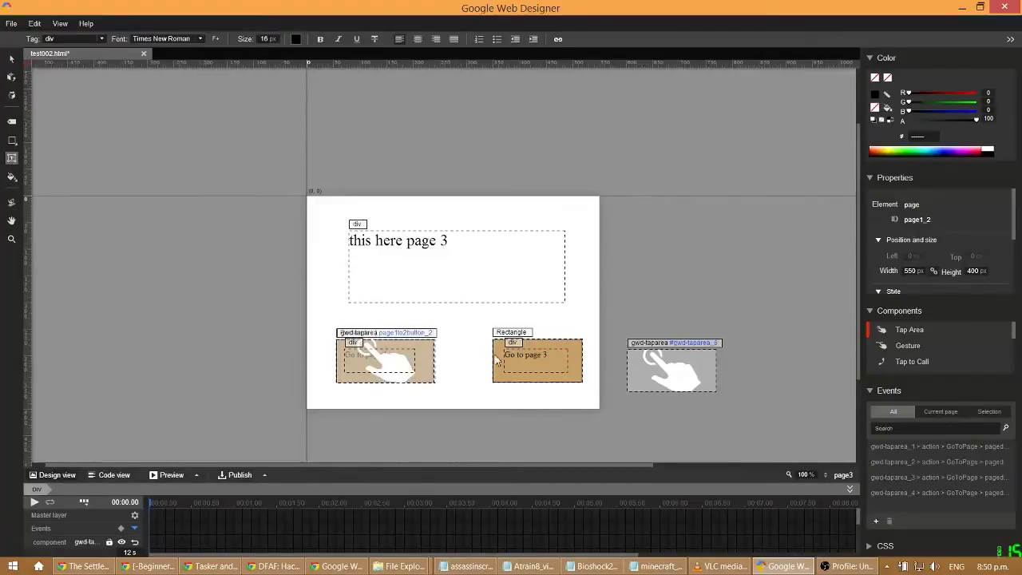
left_click(547, 361)
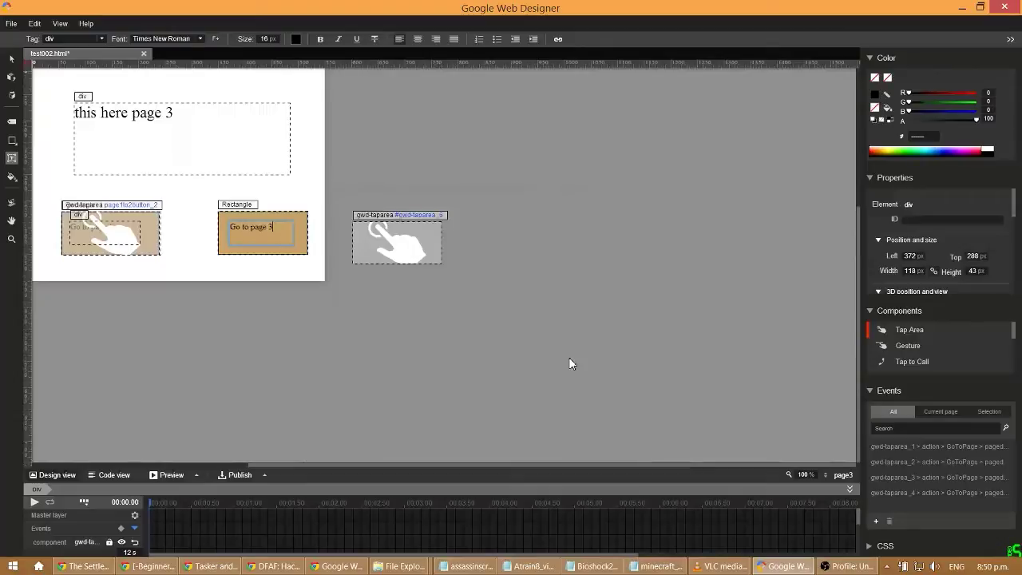
type("2")
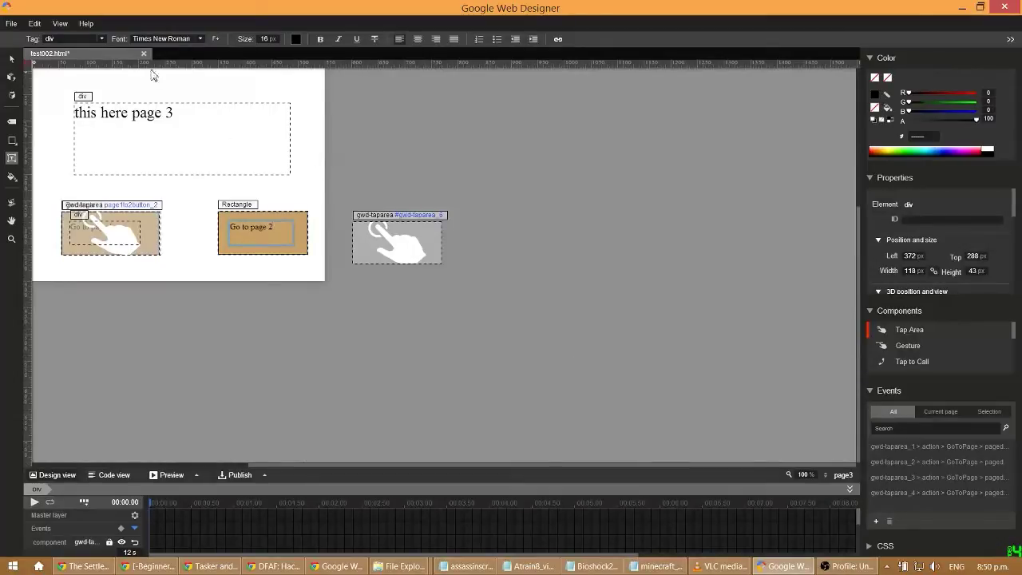
left_click(12, 60)
left_click_drag(357, 246, 221, 241)
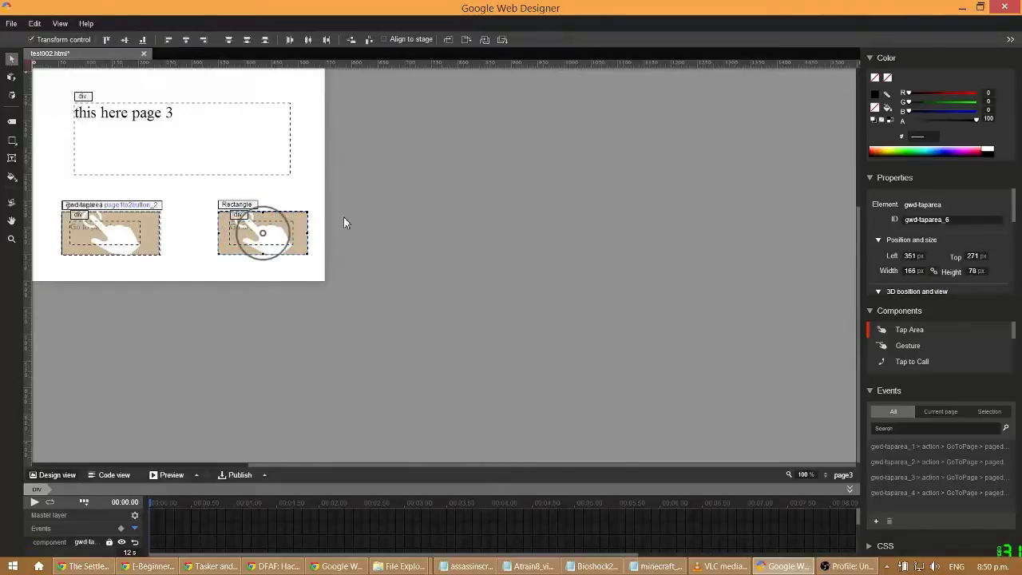
Start a new event on page 3 with page1to2button_2 as the target and Touch/Click as the trigger
left_click(12, 221)
left_click_drag(223, 171, 457, 259)
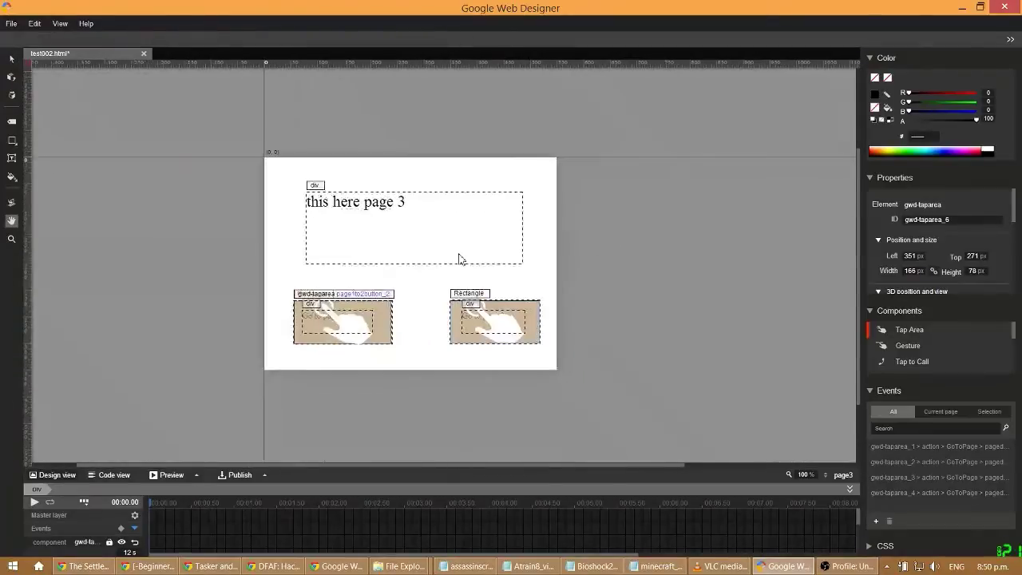
key("v")
left_click(382, 328)
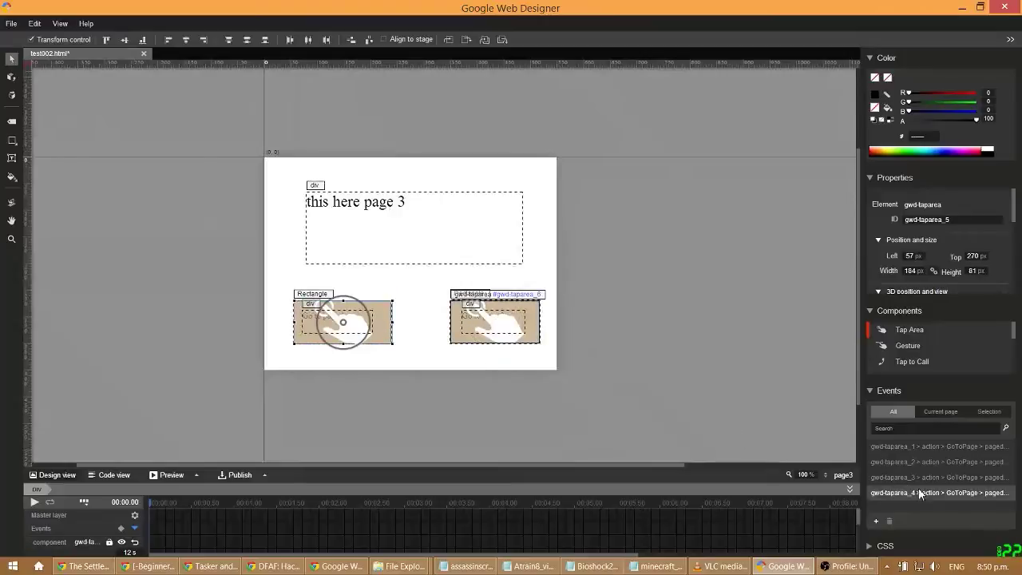
left_click(876, 521)
left_click(439, 257)
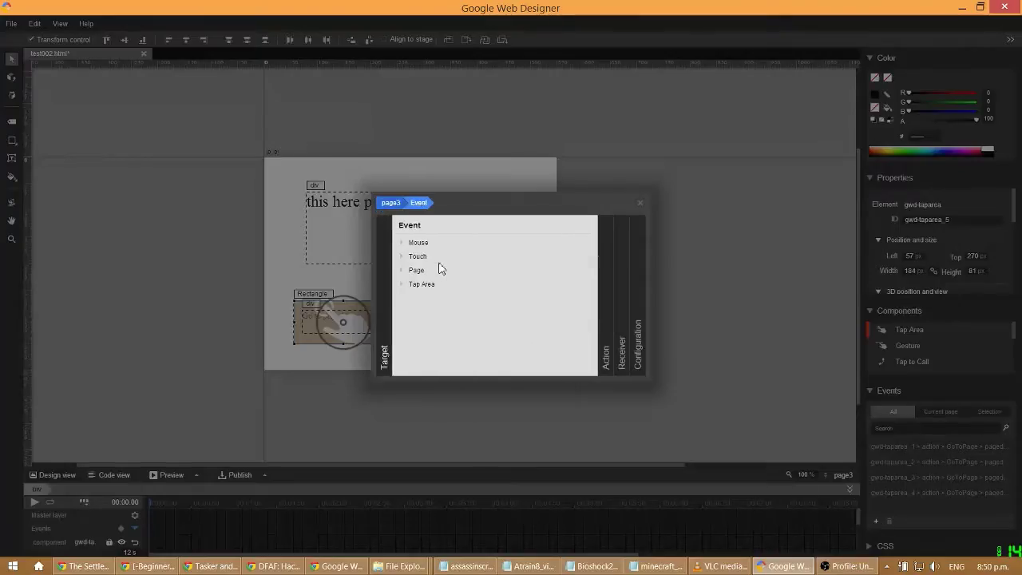
left_click(392, 202)
left_click(427, 271)
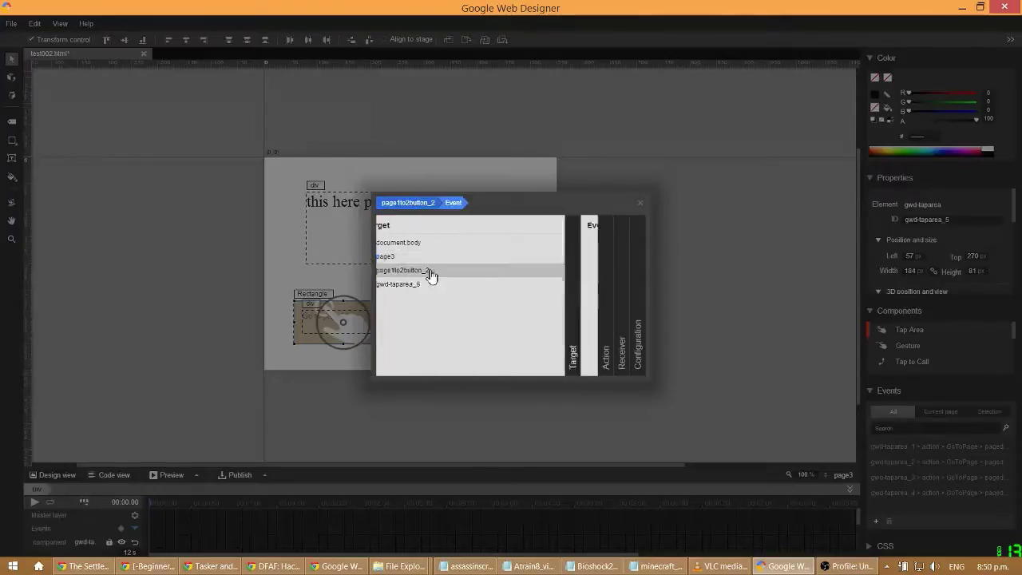
left_click(432, 272)
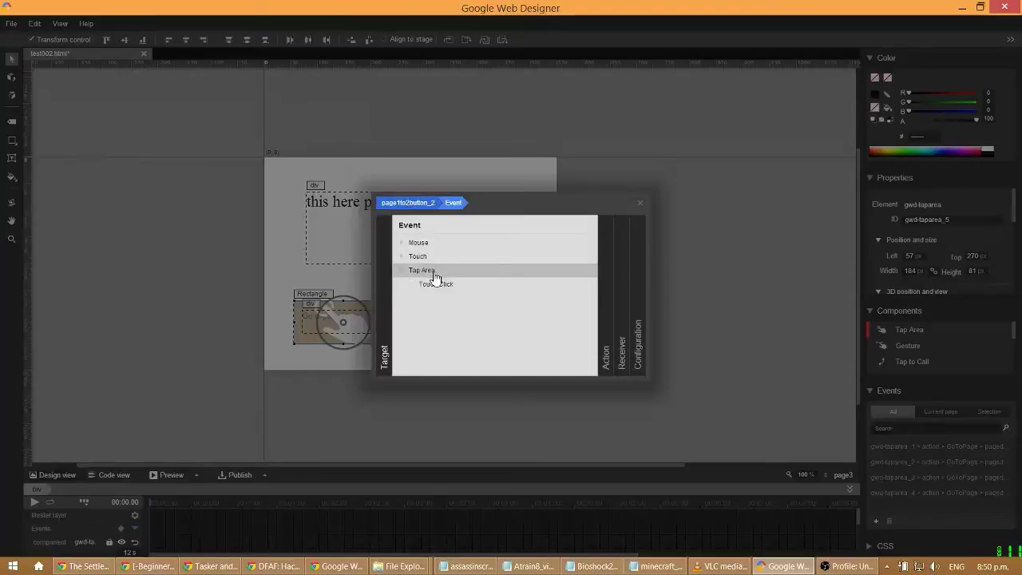
left_click(435, 282)
Set the page1to2button_2 event's action to the Page Deck's Go to page on pagedeck with page ID page1, and save it
left_click(443, 260)
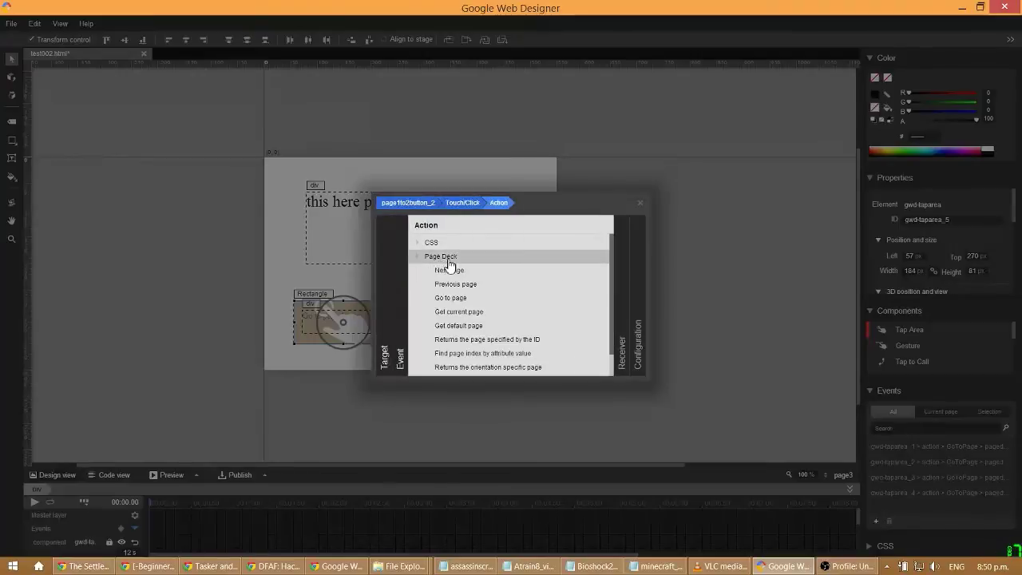
left_click(470, 300)
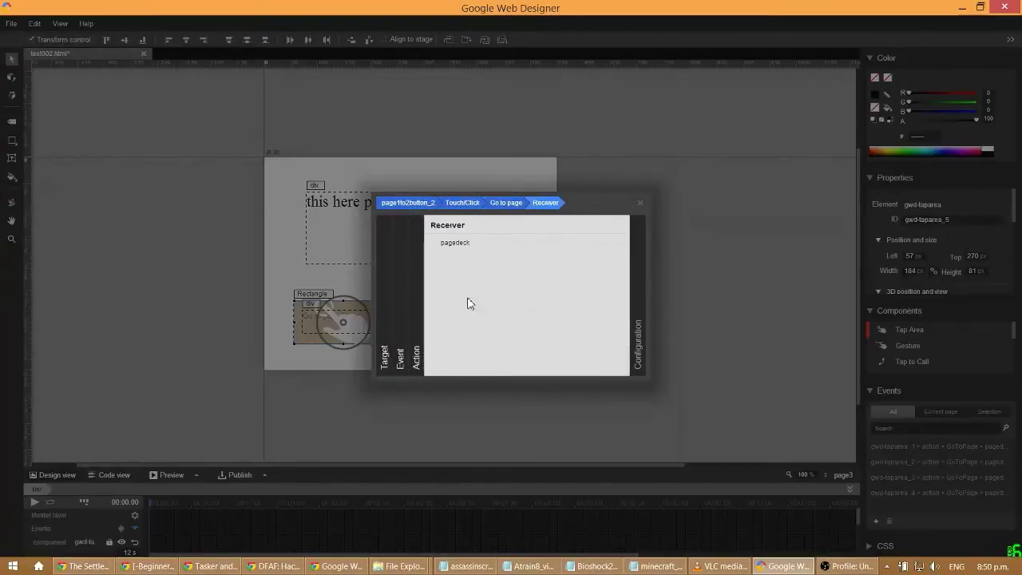
left_click(468, 247)
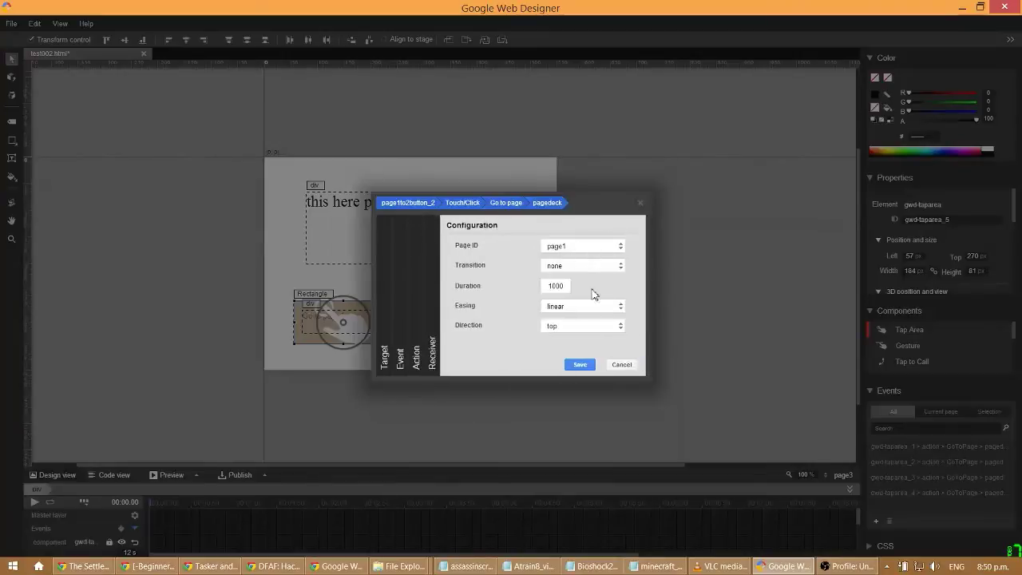
left_click(577, 365)
Start a new event for the "Go to page 2" tap area, gwd-taparea_6, on page 3 with Touch/Click as the trigger
left_click(471, 319)
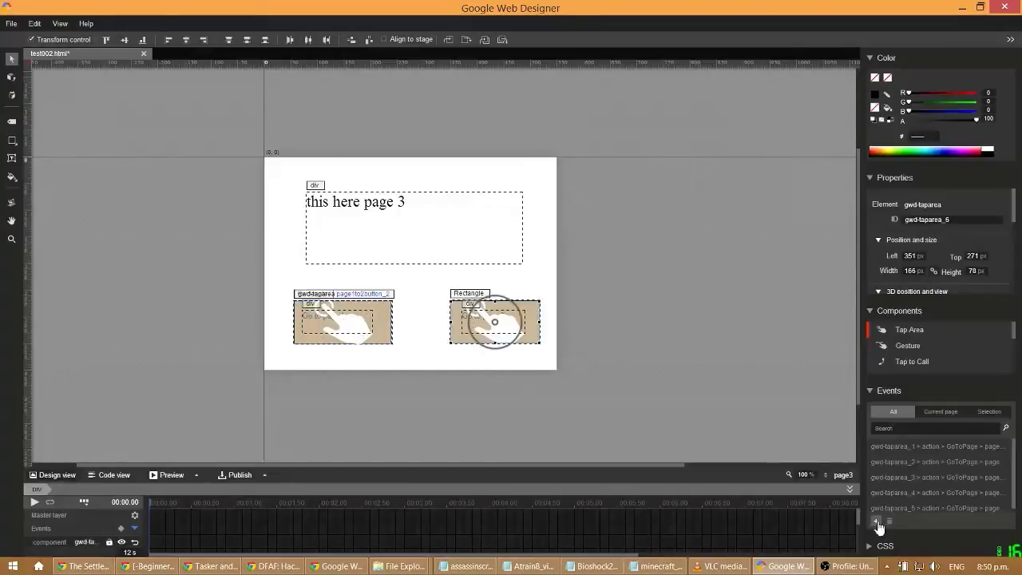
left_click(876, 521)
left_click(457, 294)
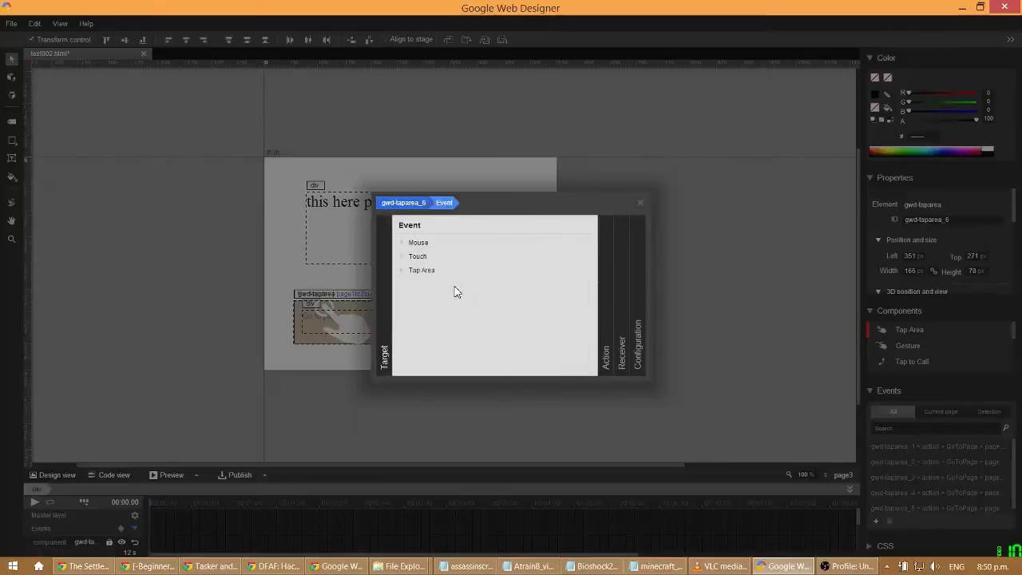
left_click(437, 271)
left_click(438, 283)
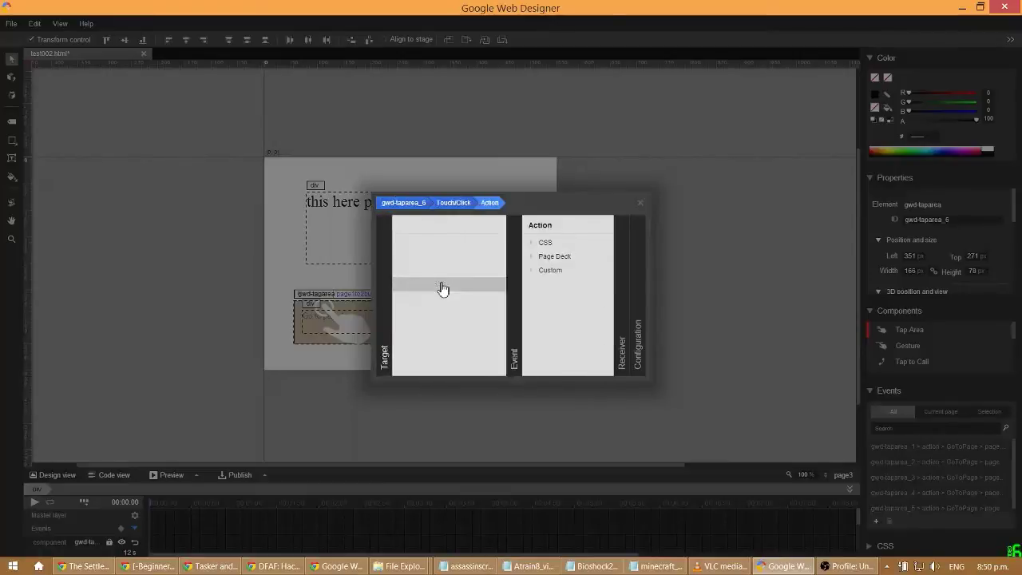
Set the gwd-taparea_6 event's action to the Page Deck's Go to page on pagedeck with page ID page1_1, and save it
left_click(452, 257)
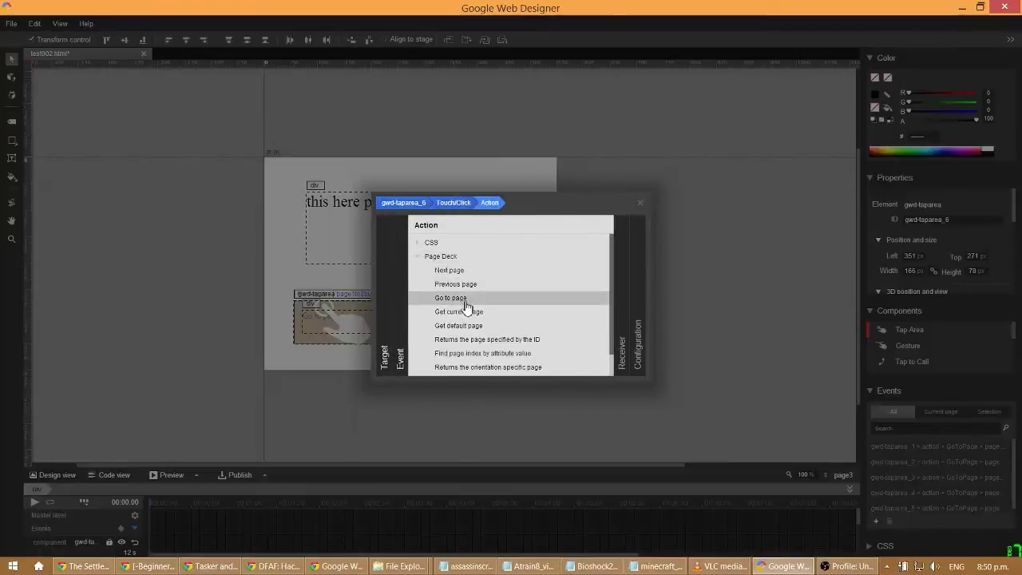
left_click(467, 298)
left_click(470, 246)
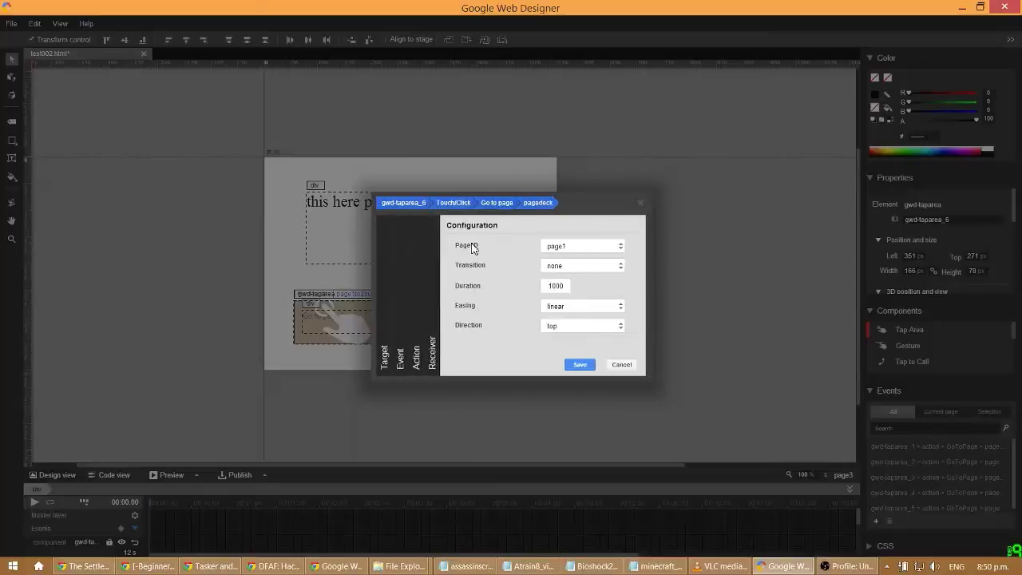
left_click(549, 247)
left_click(561, 268)
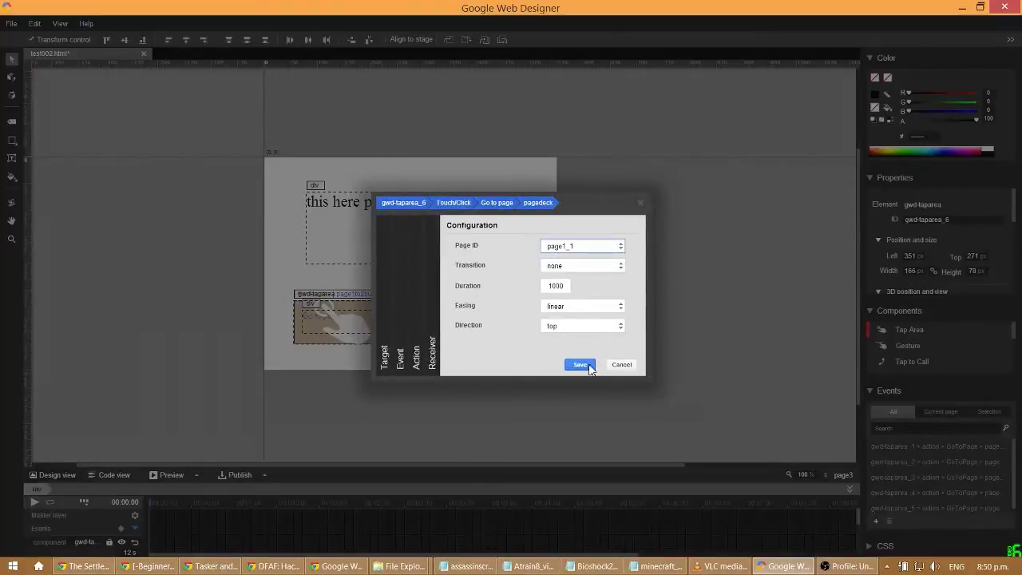
left_click(590, 366)
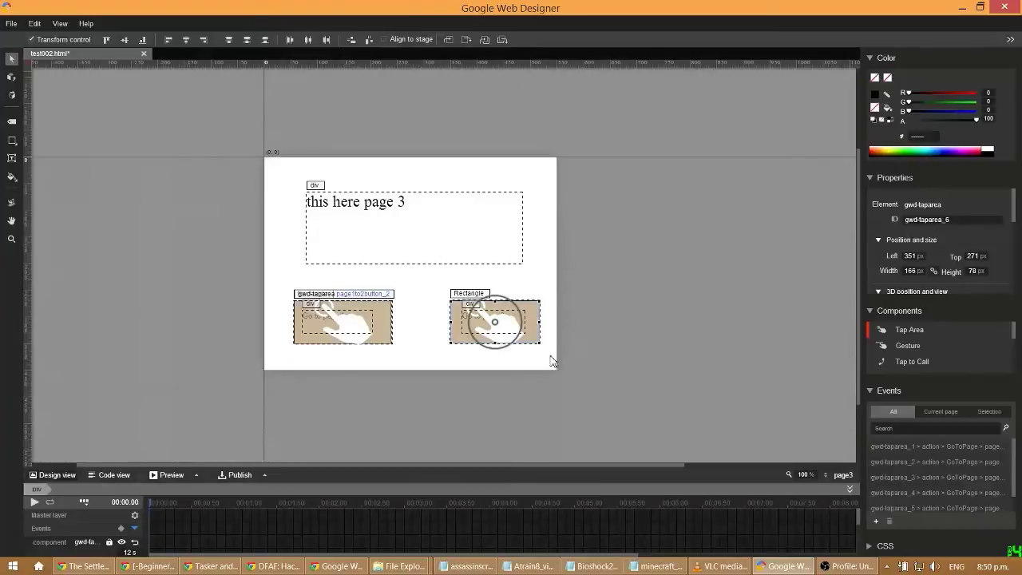
Save the test002.html document and preview it in the browser
left_click(11, 23)
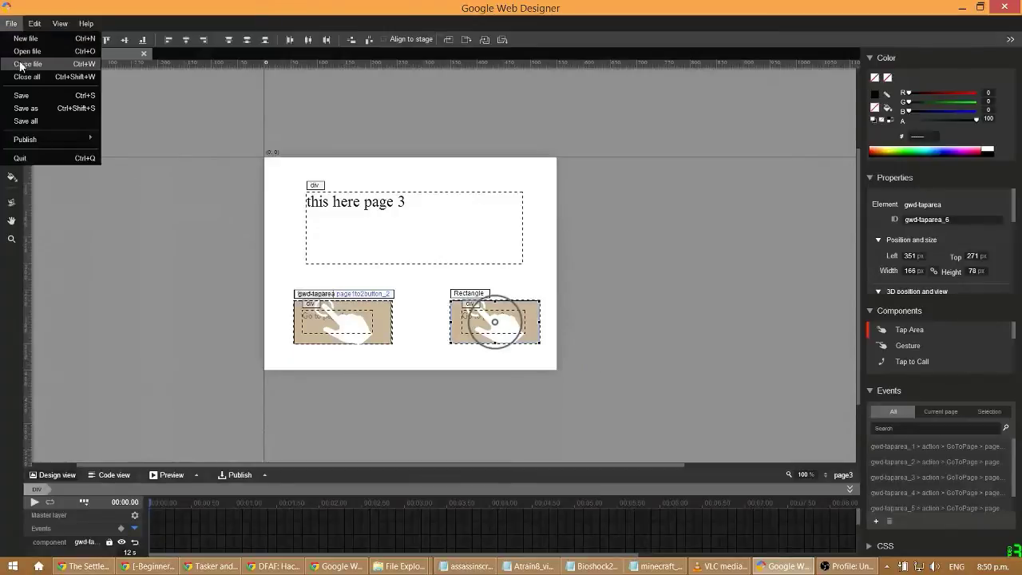
left_click(26, 97)
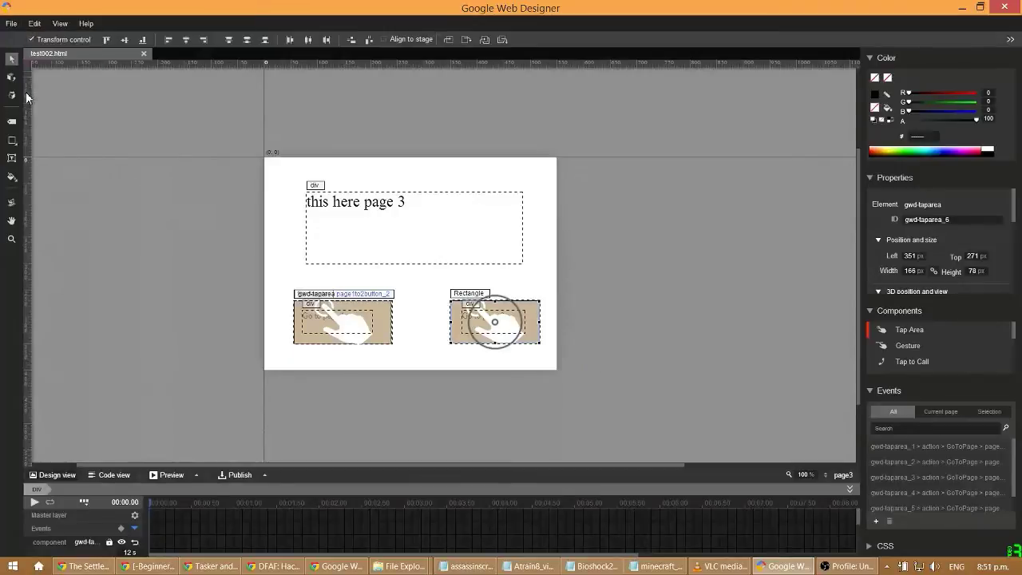
left_click(157, 474)
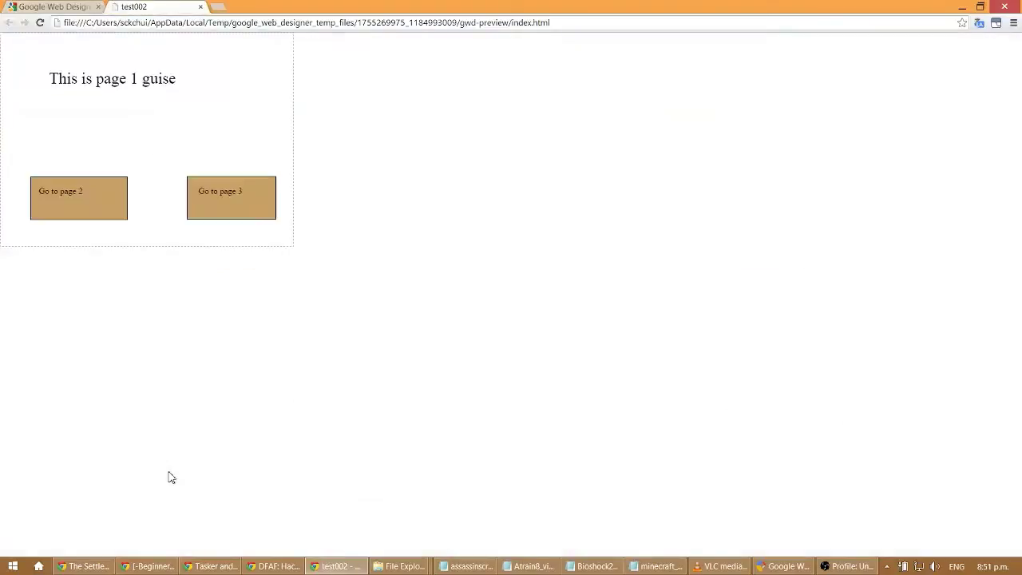
Test the page buttons in the browser preview by moving among pages 1, 2 and 3, finishing on page 1
left_click(110, 197)
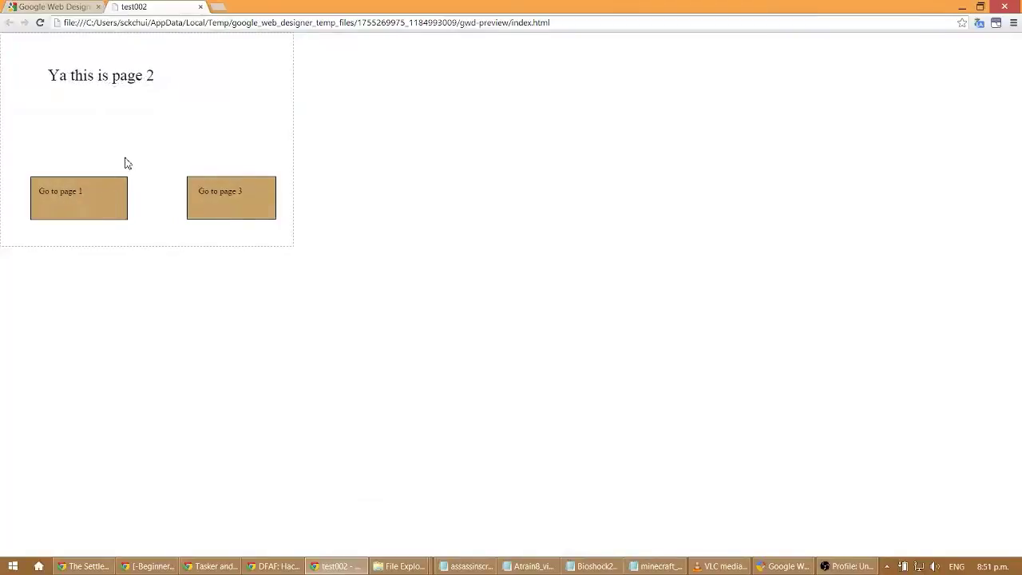
left_click(206, 207)
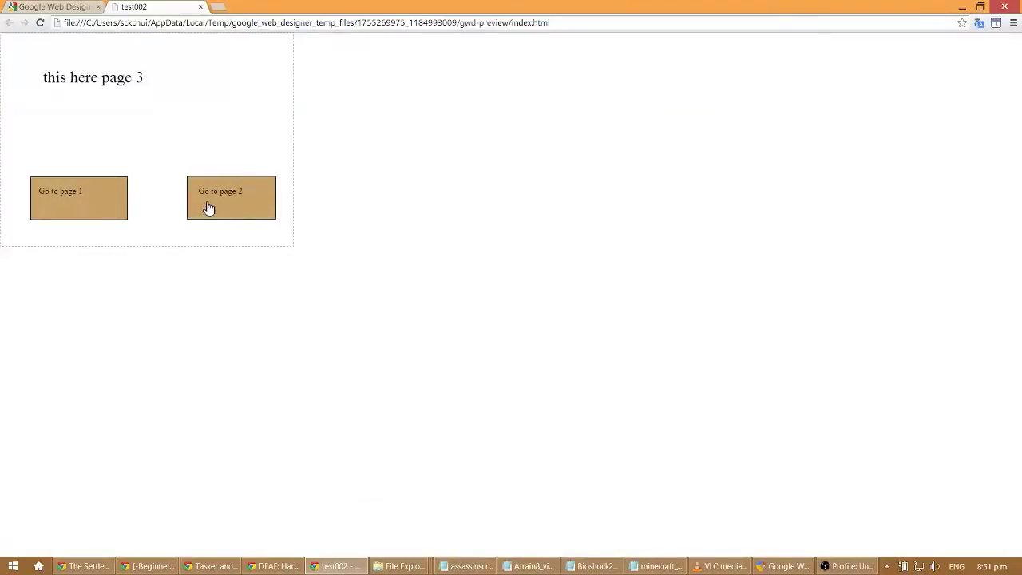
left_click(207, 209)
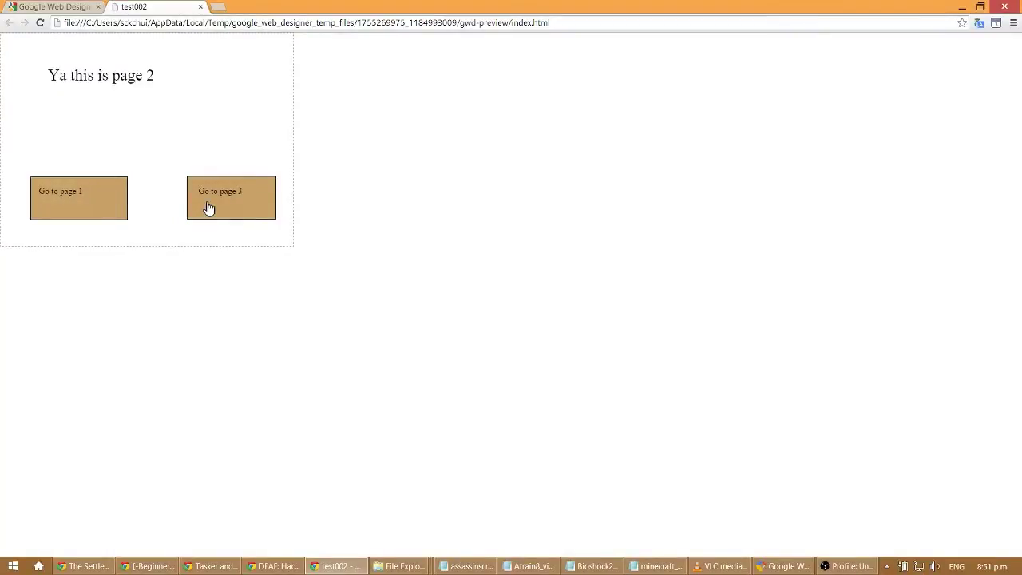
left_click(97, 205)
left_click(227, 204)
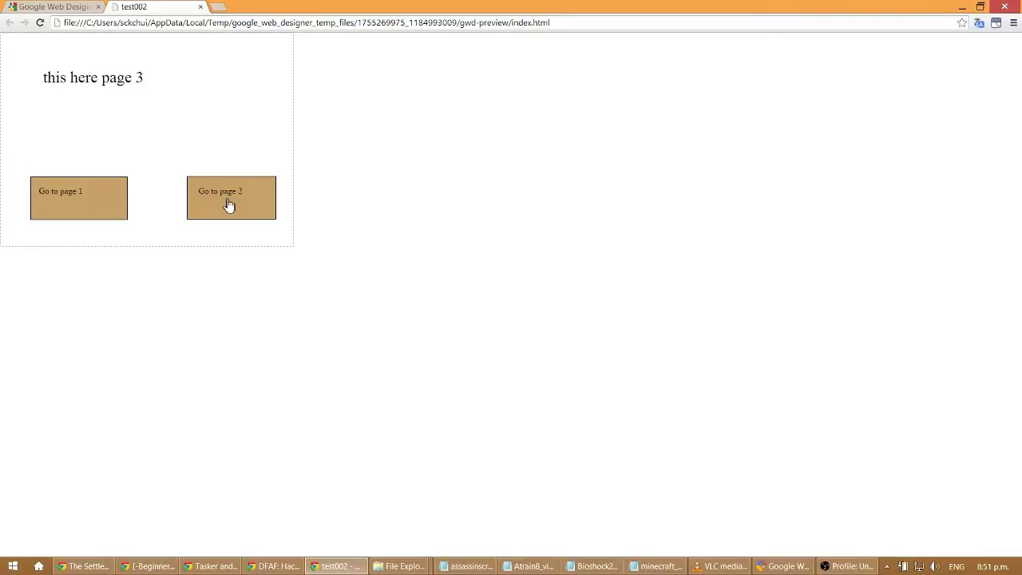
left_click(62, 204)
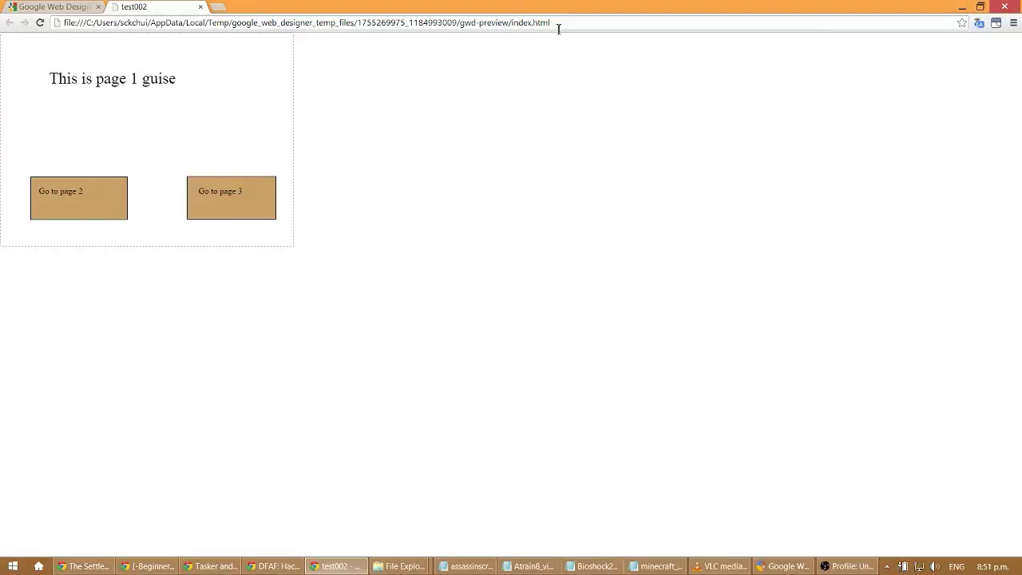
Switch to Google Web Designer and look over the opening part of the test002.html source code
left_click(42, 6)
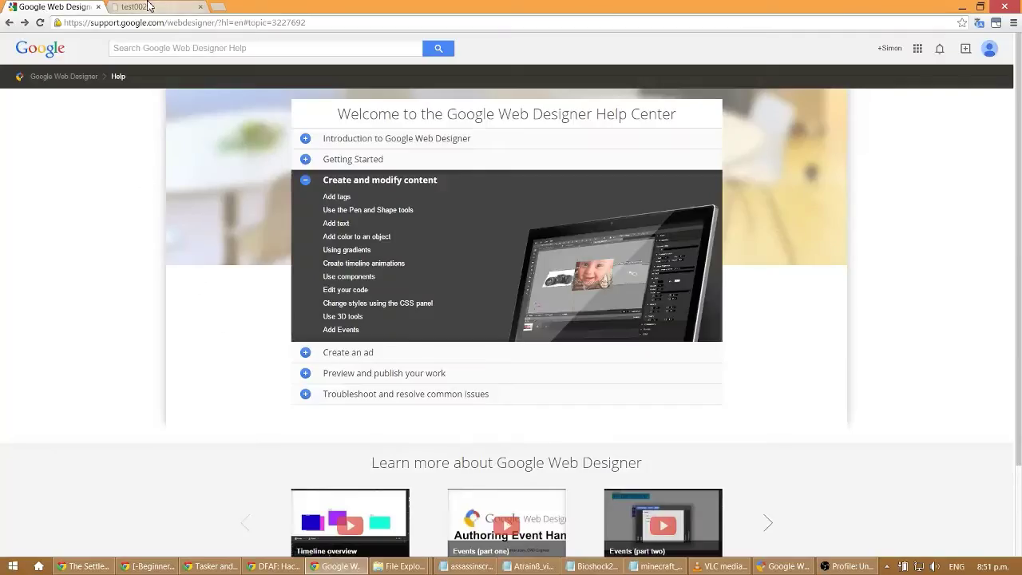
left_click(786, 566)
left_click(114, 476)
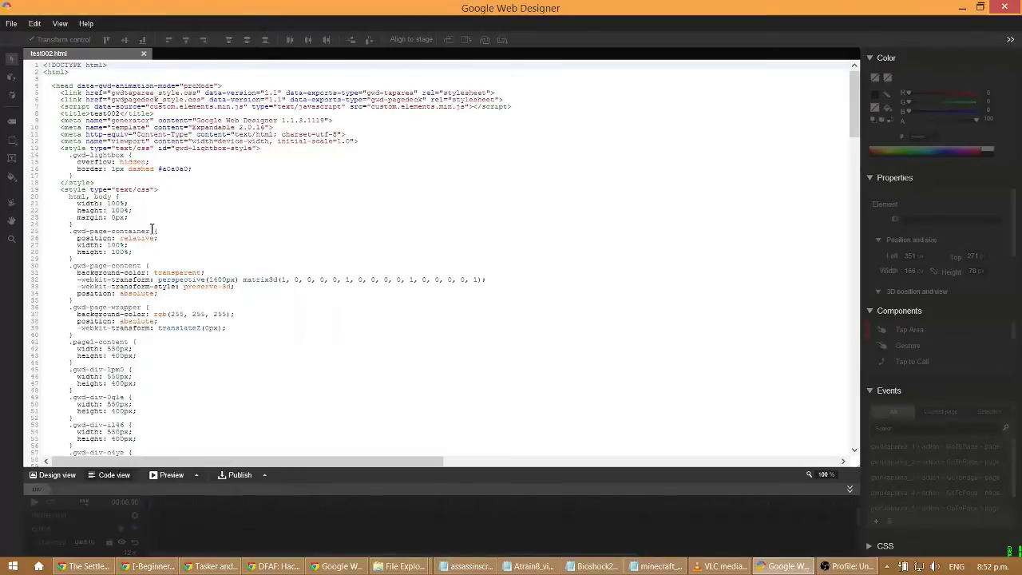
scroll(155, 248, "down", 3)
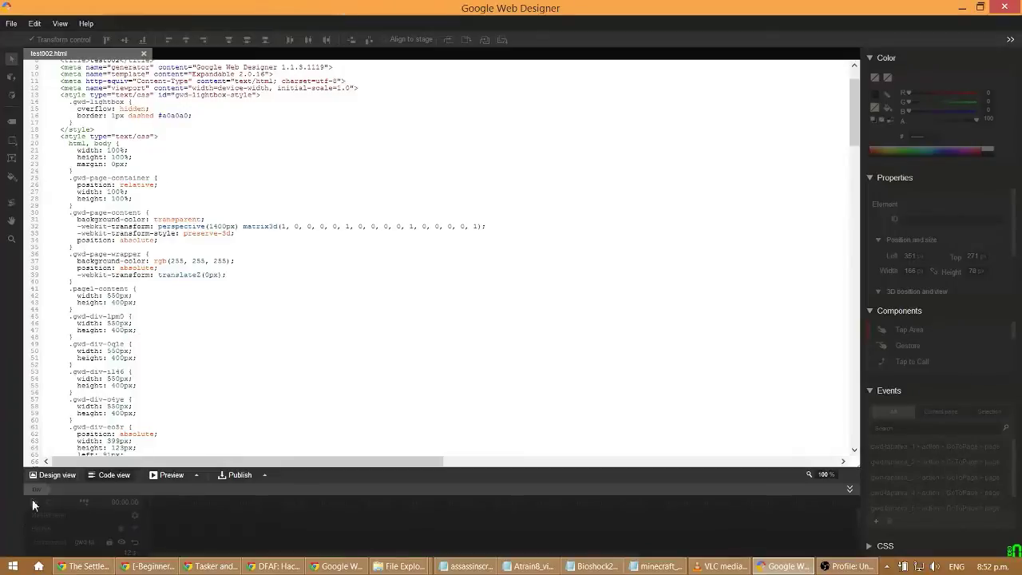
Return to the design of test002.html and enable the Centered property for page3, page2 and page1
left_click(51, 474)
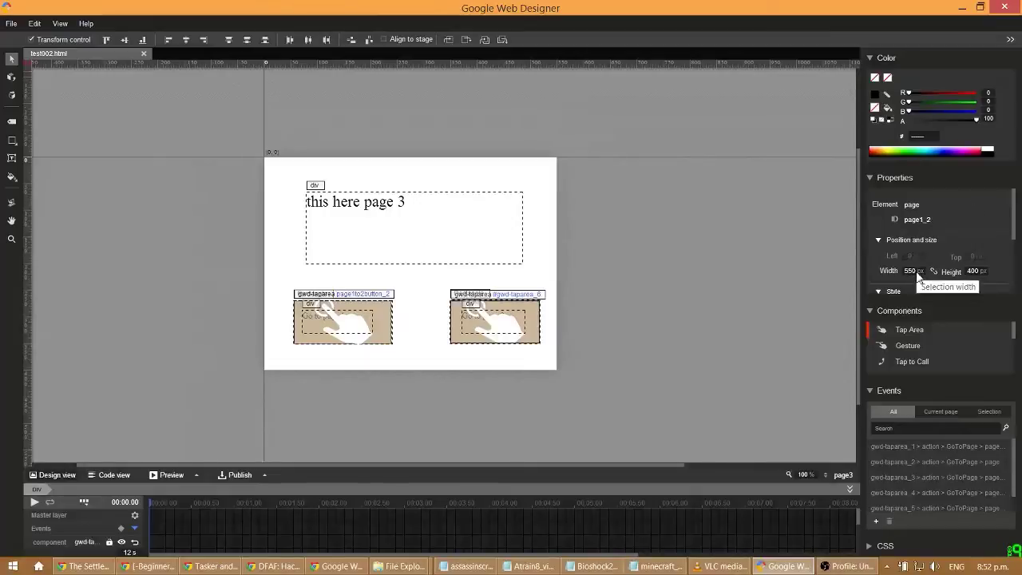
left_click_drag(1011, 226, 1002, 274)
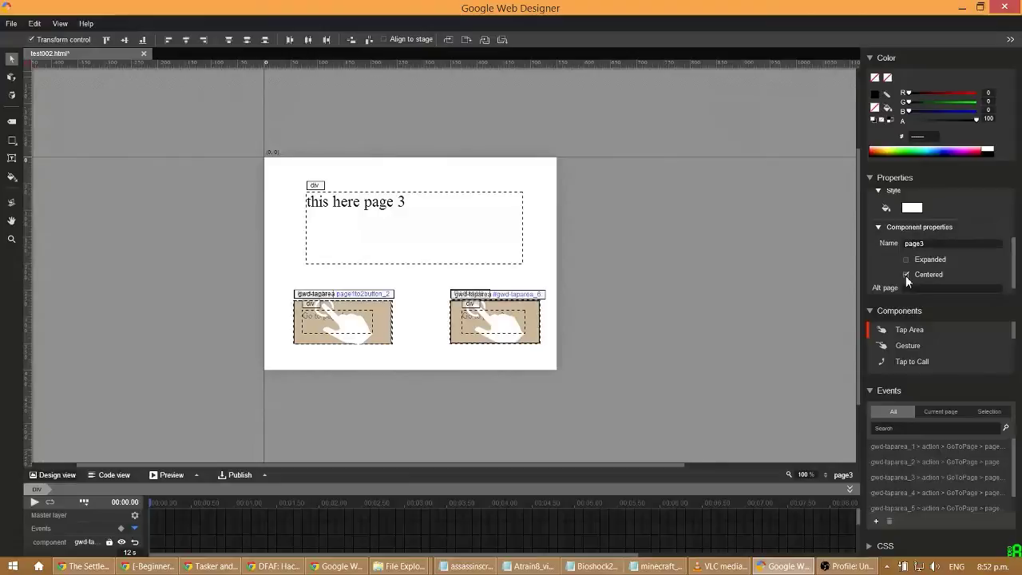
left_click(829, 474)
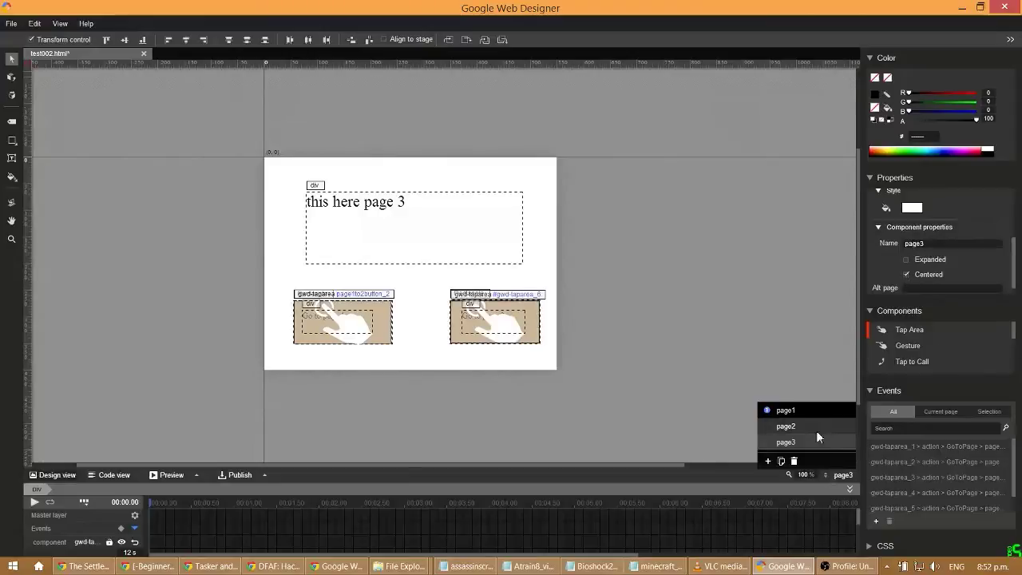
left_click(786, 426)
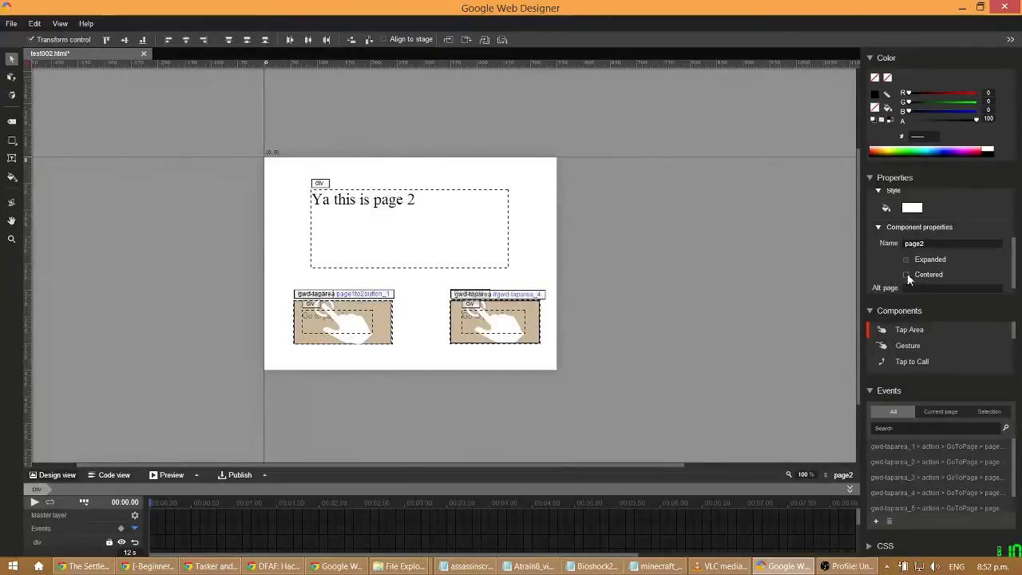
left_click(839, 474)
left_click(802, 411)
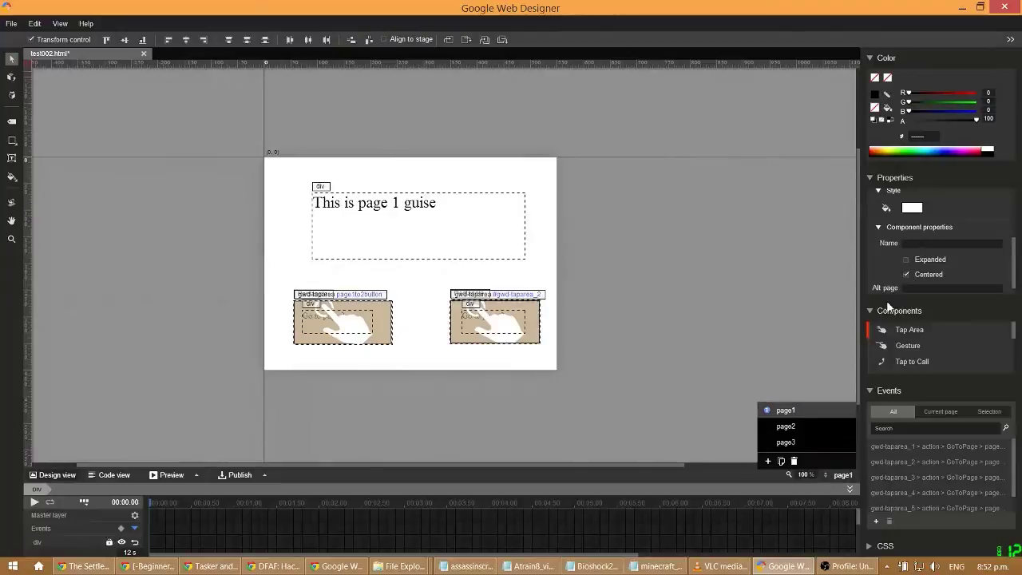
Preview the document in the browser and check the page's centring with the window restored down and maximized again
left_click(761, 568)
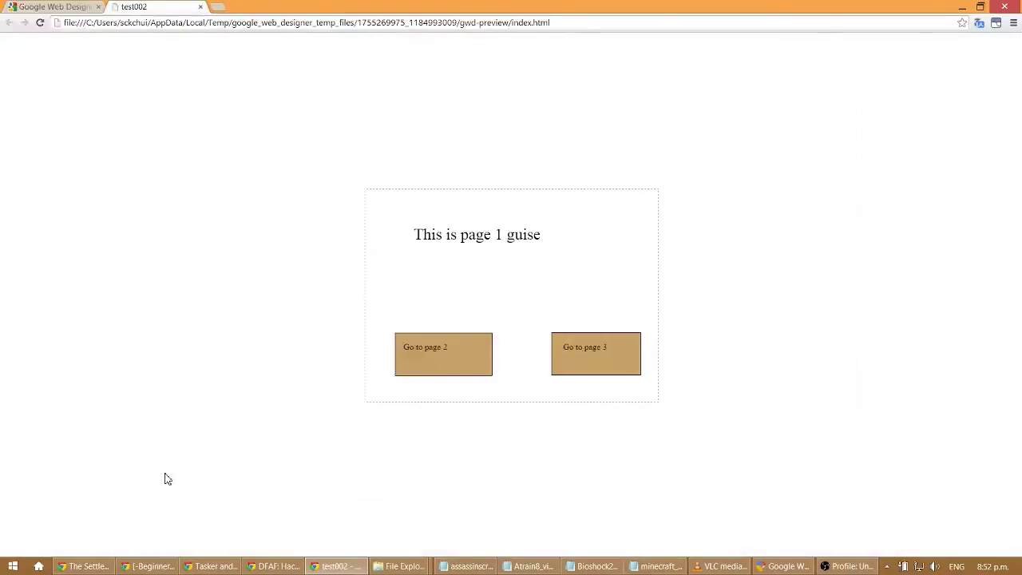
double_click(876, 8)
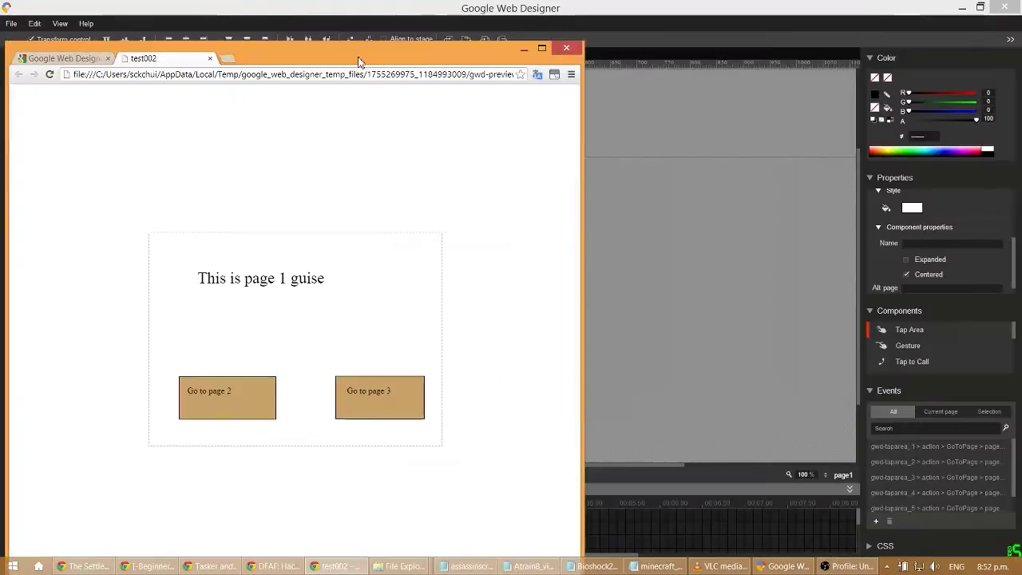
left_click(542, 48)
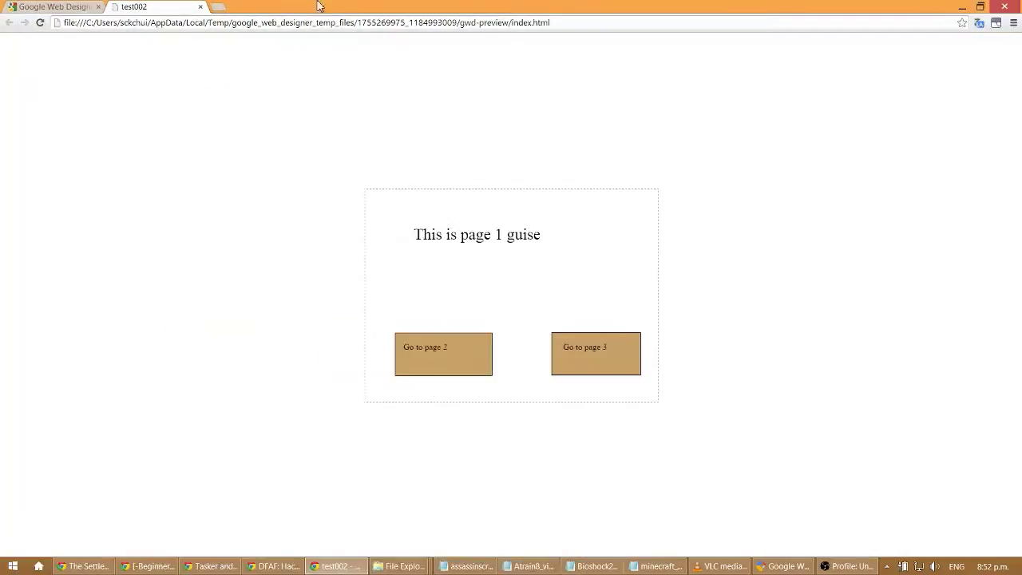
Switch back to Google Web Designer and examine the page-centring and container styles in the test002.html code
left_click(778, 568)
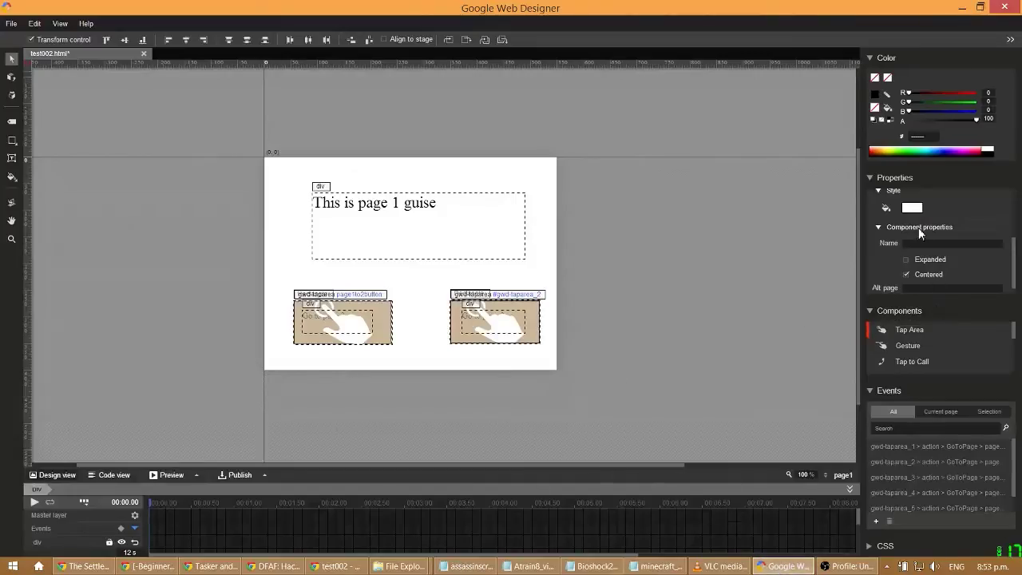
left_click_drag(1016, 263, 965, 240)
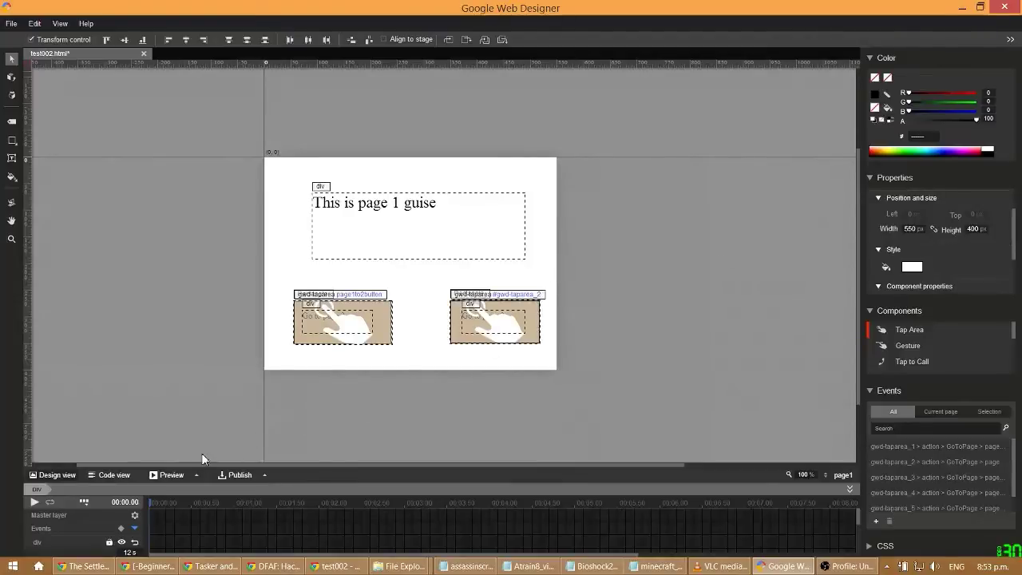
left_click(114, 474)
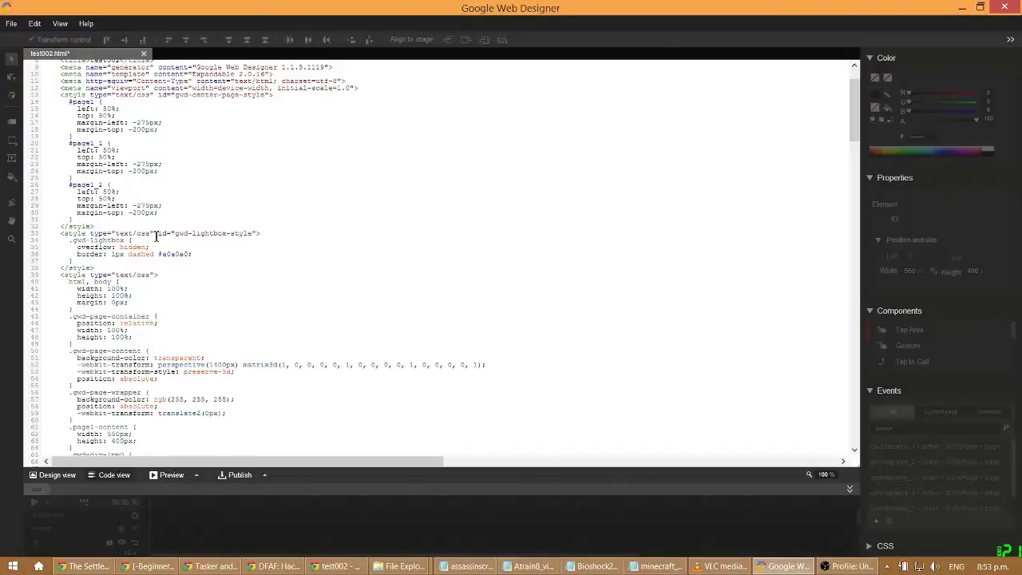
scroll(157, 236, "down", 5)
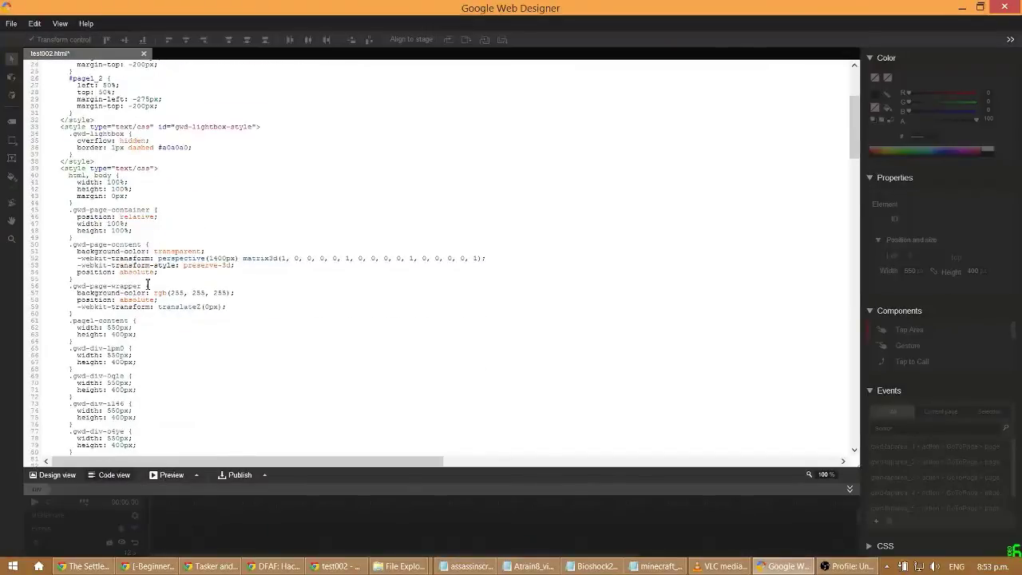
left_click(158, 259)
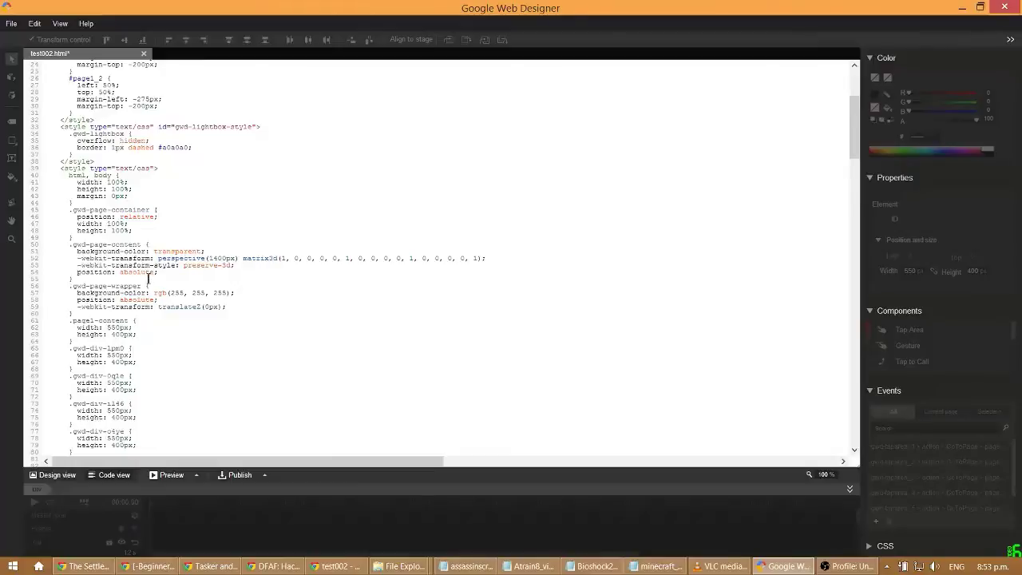
scroll(142, 246, "up", 8)
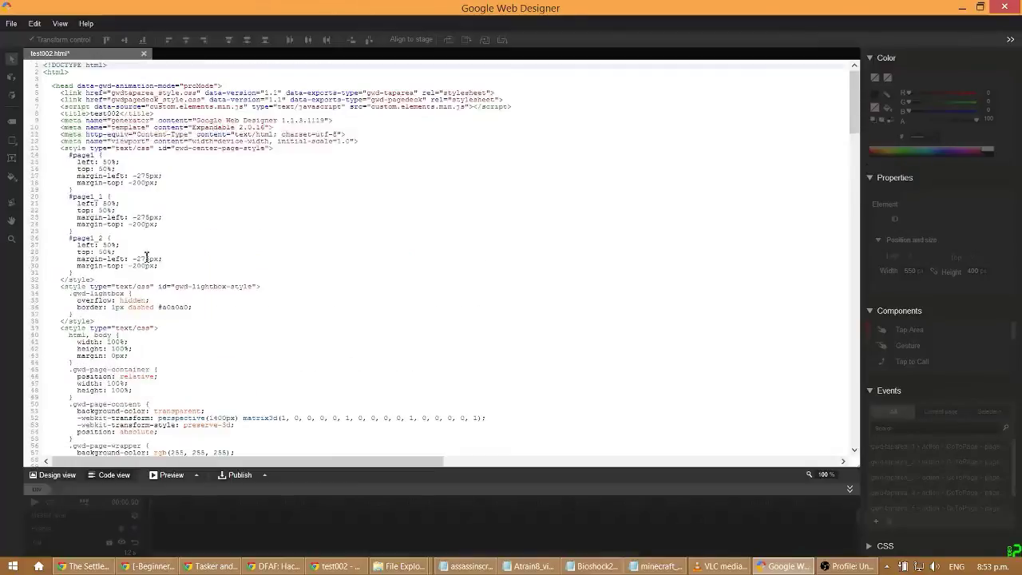
Examine the CSS rules for the text, canvas and tap area elements through the end of the style block
scroll(146, 258, "down", 20)
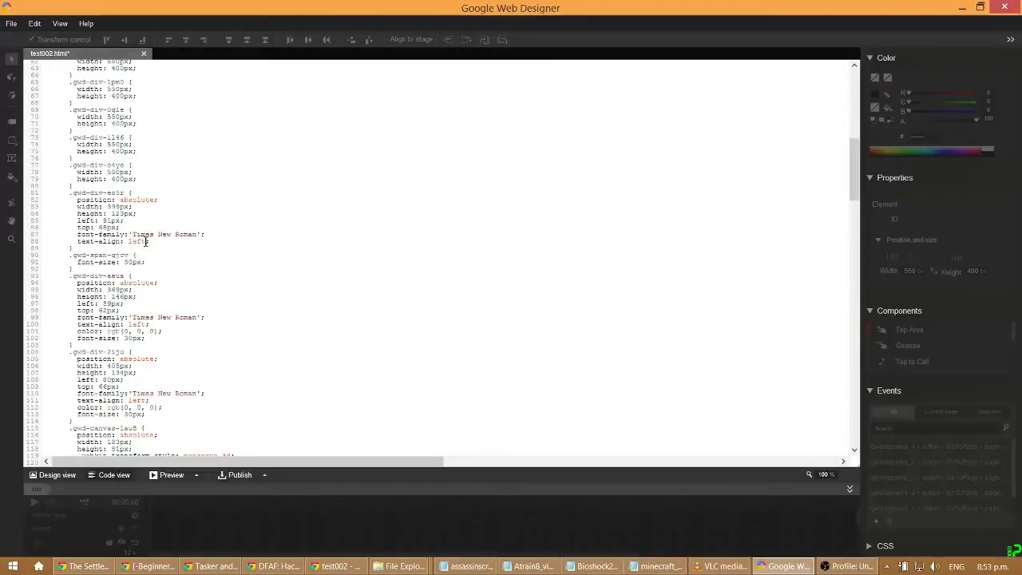
scroll(139, 319, "down", 10)
scroll(139, 323, "down", 8)
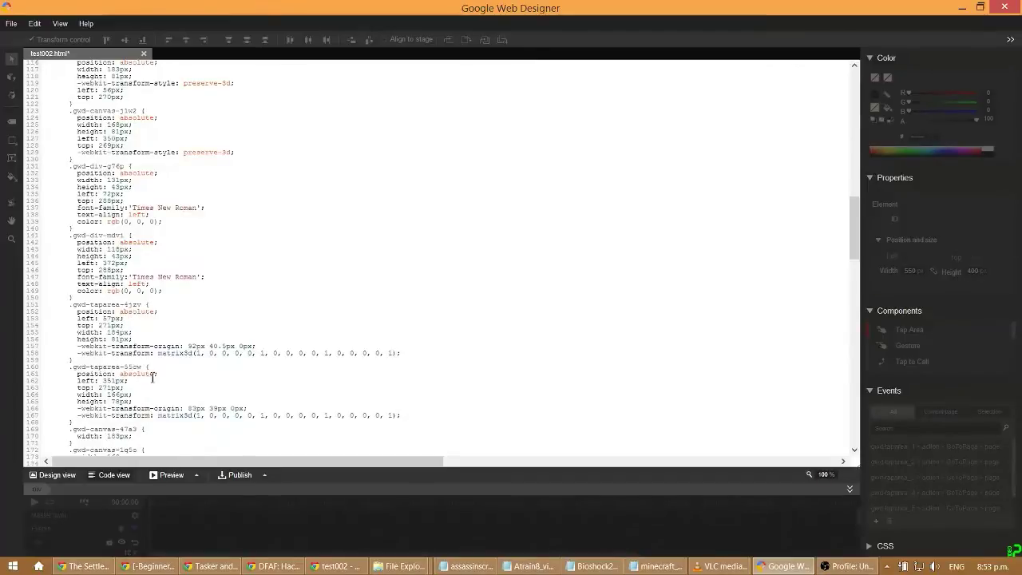
scroll(150, 386, "down", 10)
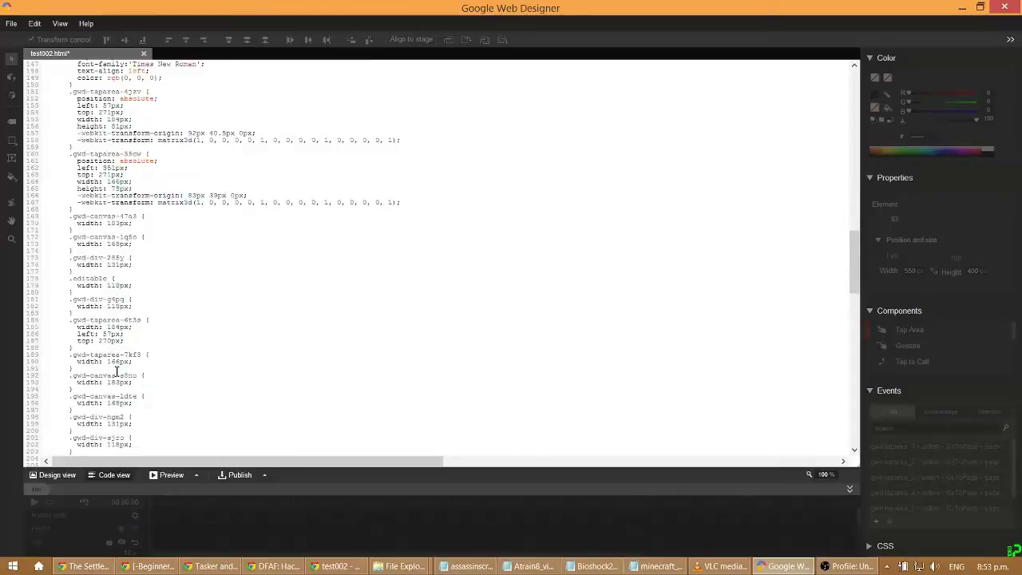
scroll(117, 372, "down", 5)
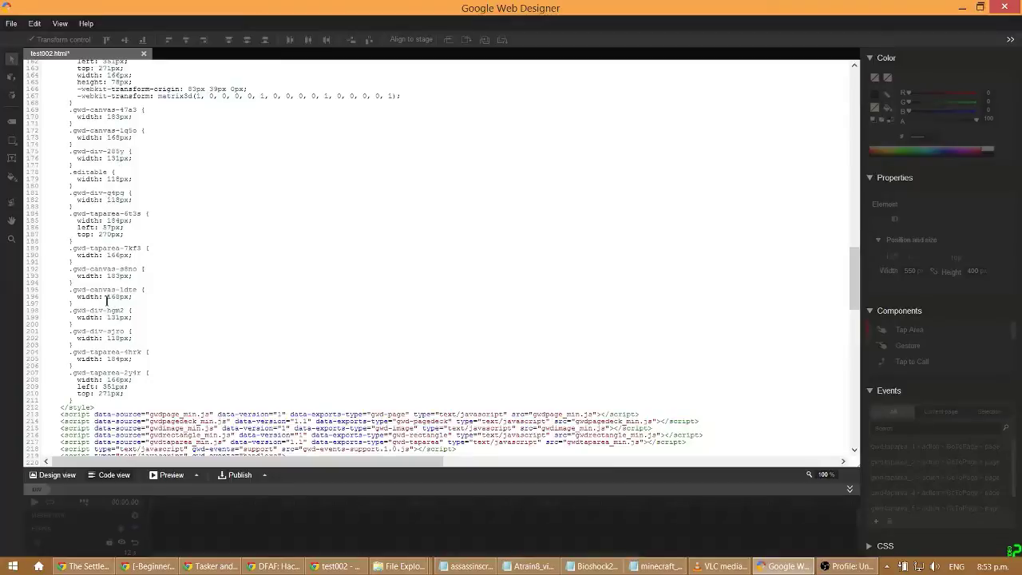
Examine the scripts that define the tap areas' goToPage functions and register their event handlers, including the gwd-taparea_1 entry
scroll(111, 337, "down", 10)
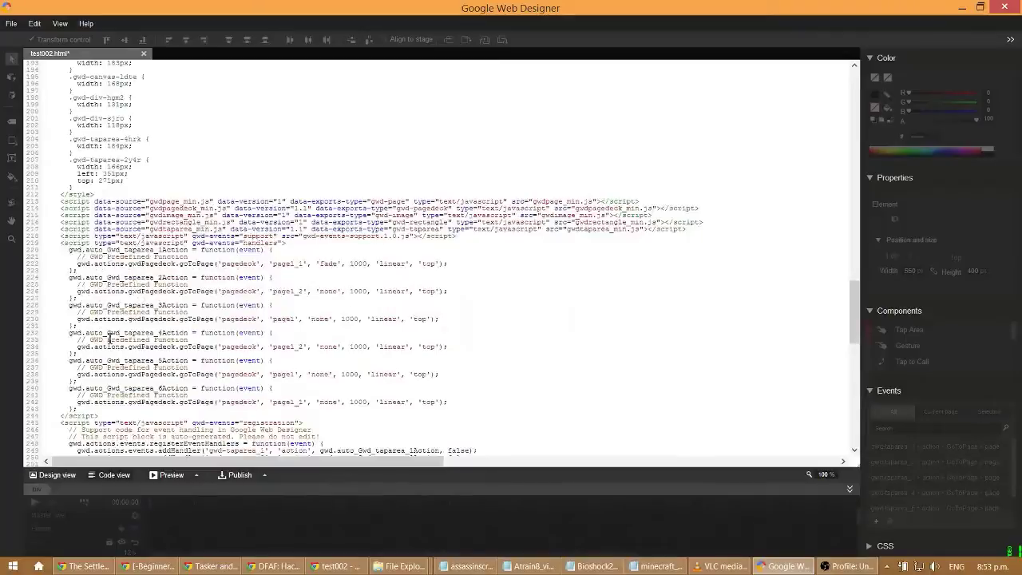
scroll(122, 360, "down", 5)
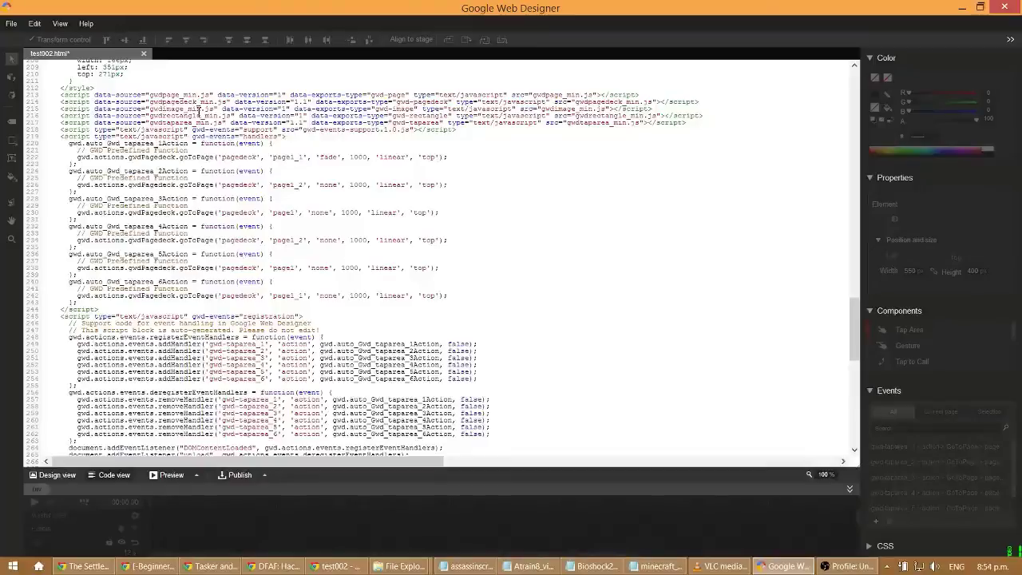
scroll(201, 323, "down", 10)
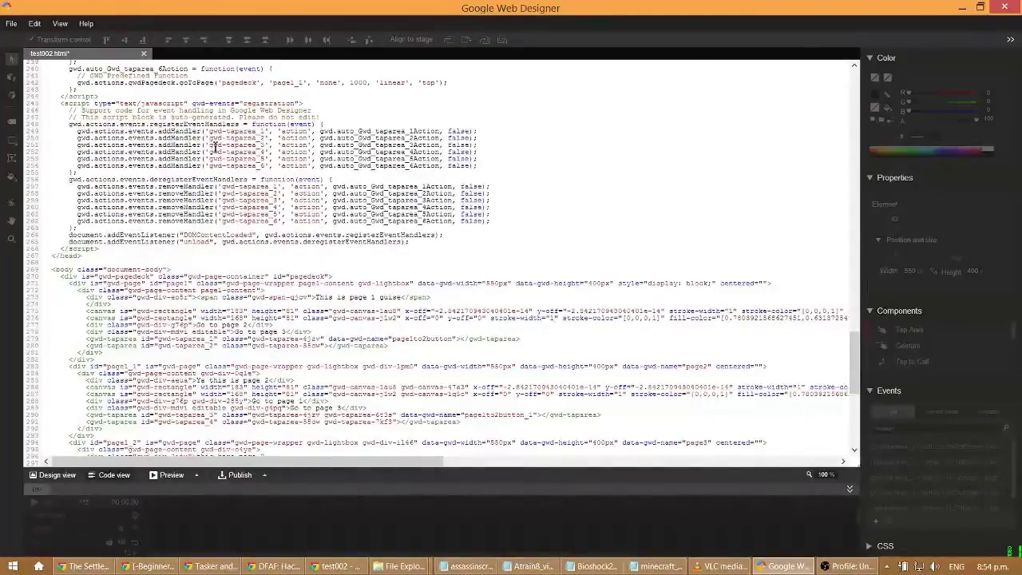
scroll(239, 167, "up", 6)
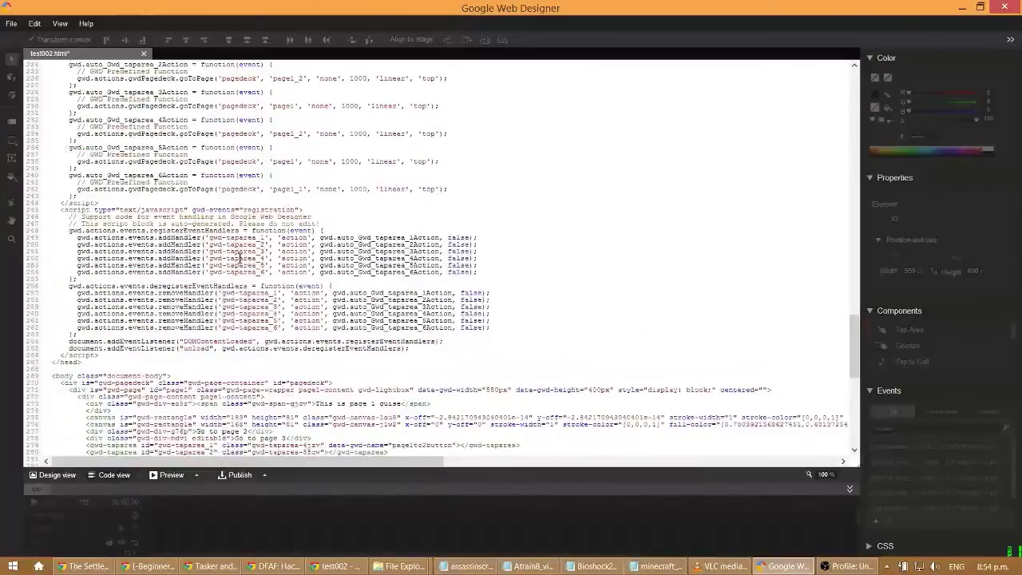
scroll(241, 264, "up", 2)
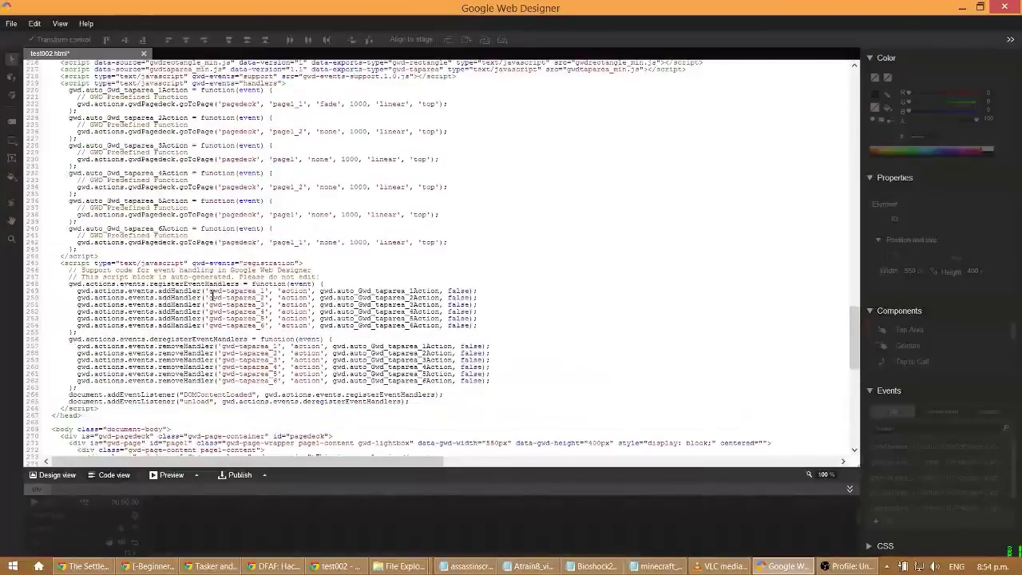
left_click_drag(209, 292, 268, 292)
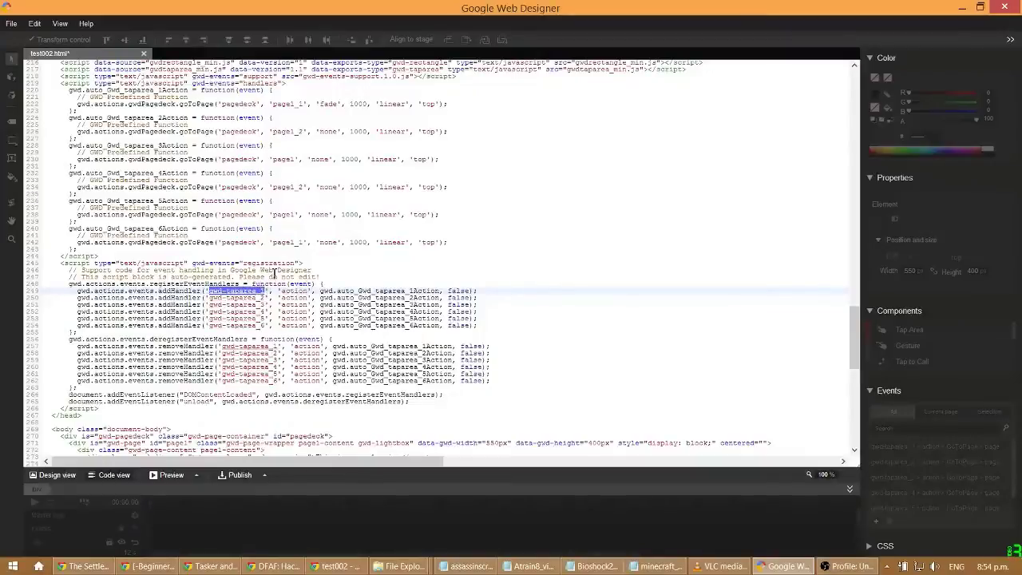
double_click(269, 284)
scroll(236, 317, "up", 8)
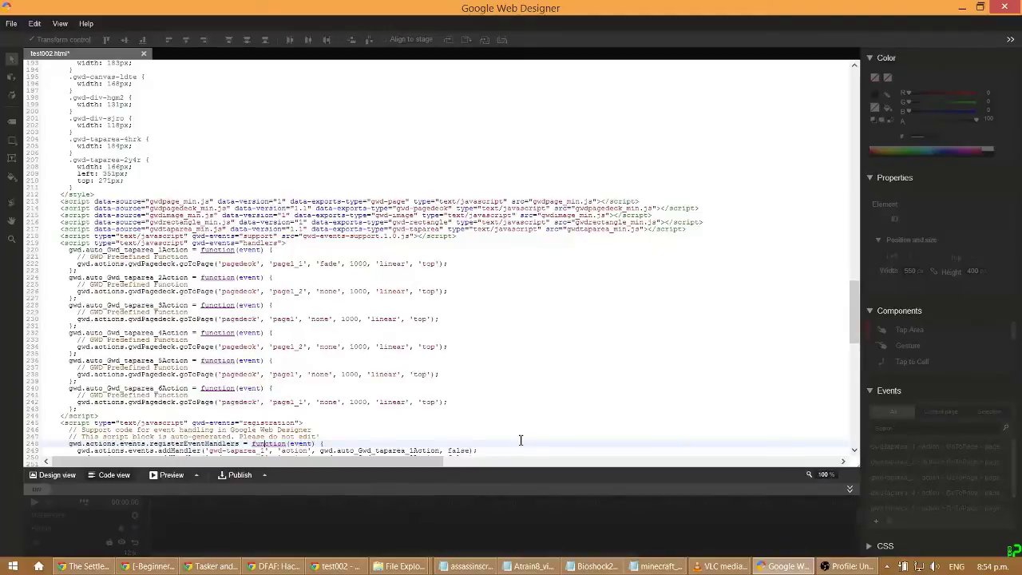
Examine the body markup that defines the page deck and the contents of its three pages
scroll(298, 396, "down", 10)
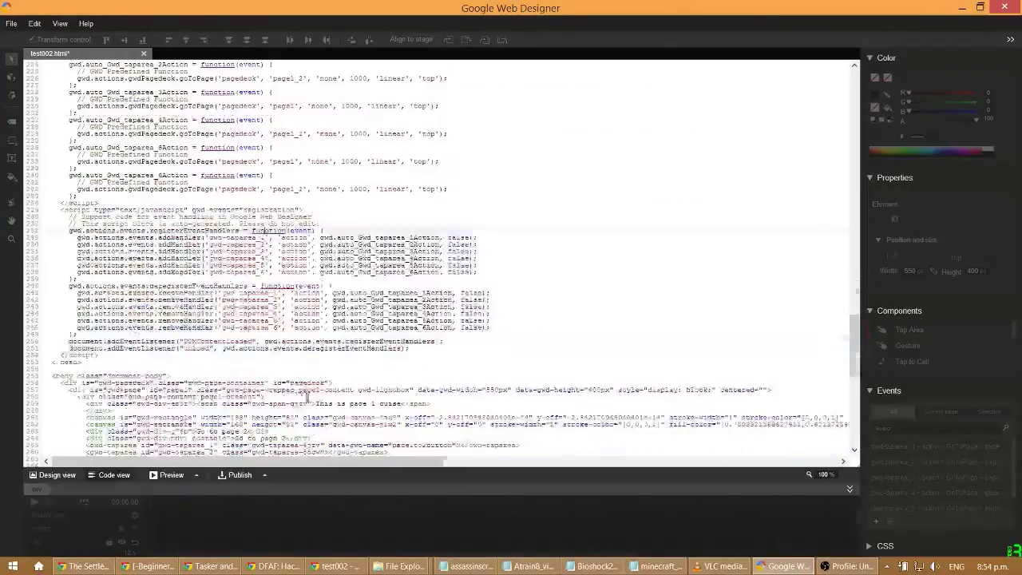
scroll(275, 396, "up", 2)
scroll(276, 393, "down", 10)
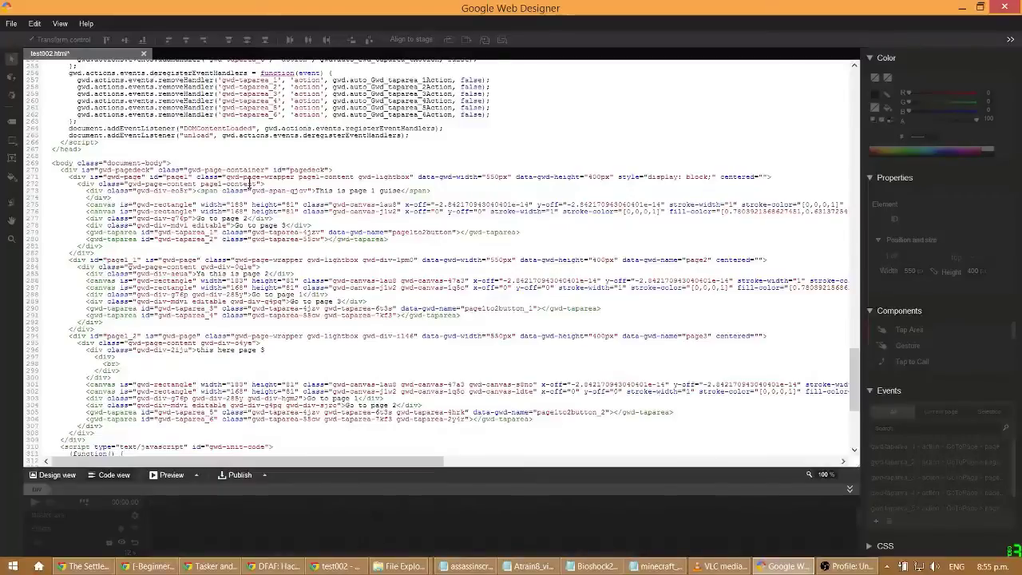
Delete the nested empty div and its line break from the "this here page 3" text element in the code
scroll(230, 296, "down", 10)
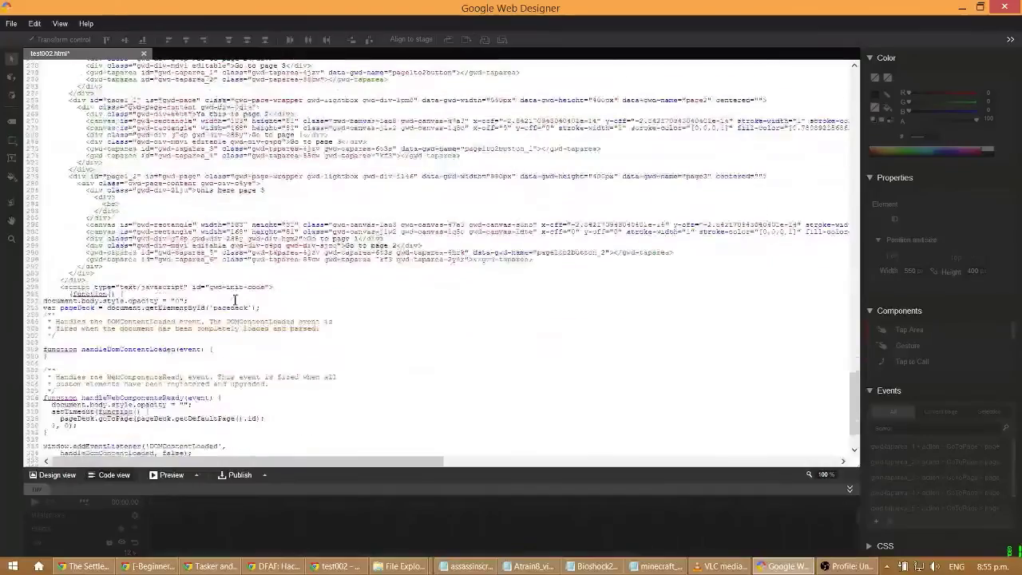
scroll(224, 294, "up", 8)
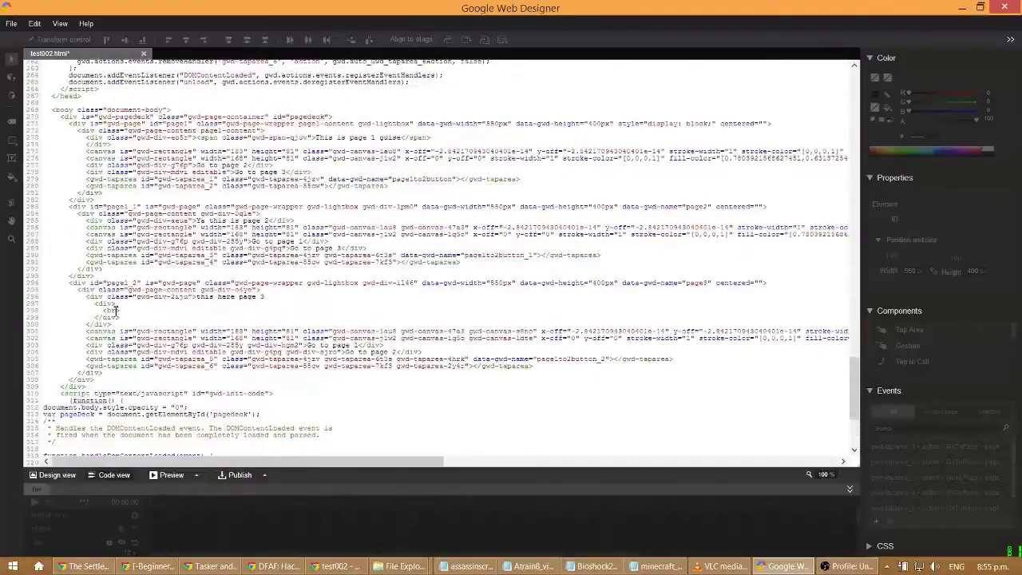
left_click_drag(122, 317, 94, 304)
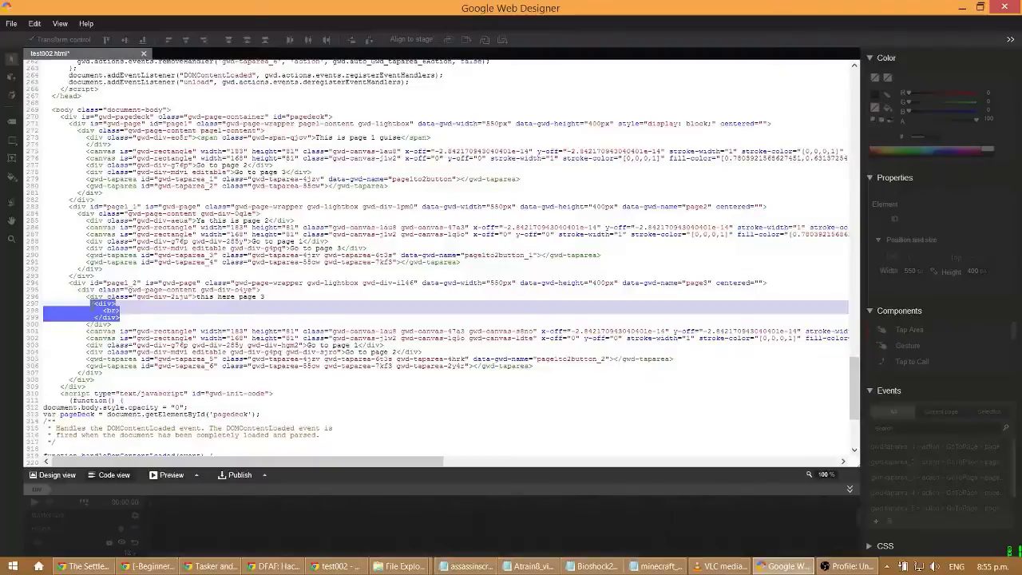
left_click(114, 145)
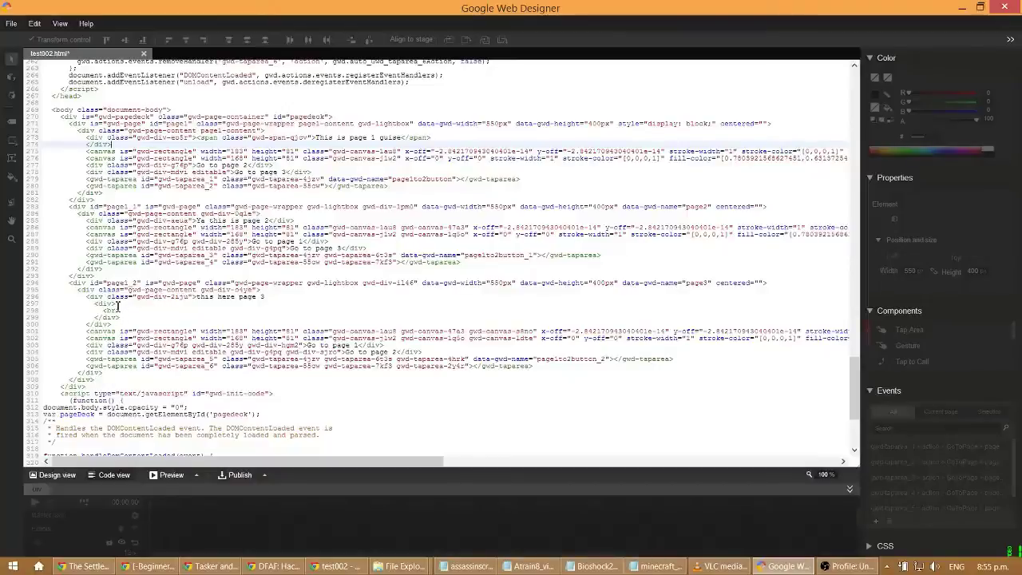
left_click(122, 317)
left_click_drag(122, 317, 36, 313)
key("BackSpace")
key("BackSpace")
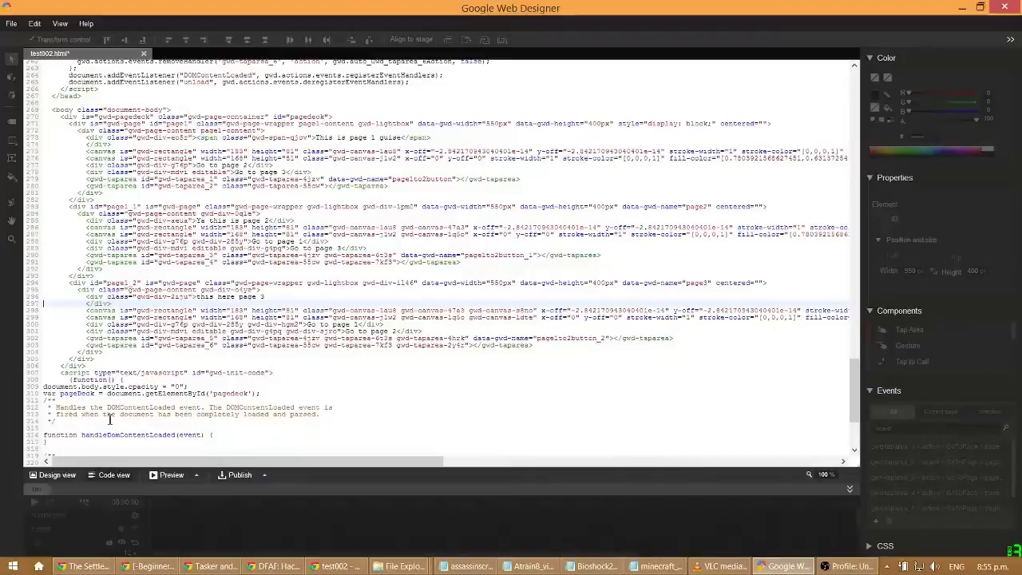
Examine the gwd-init-code script through the closing html tag, then return to the start of the code
scroll(116, 356, "down", 4)
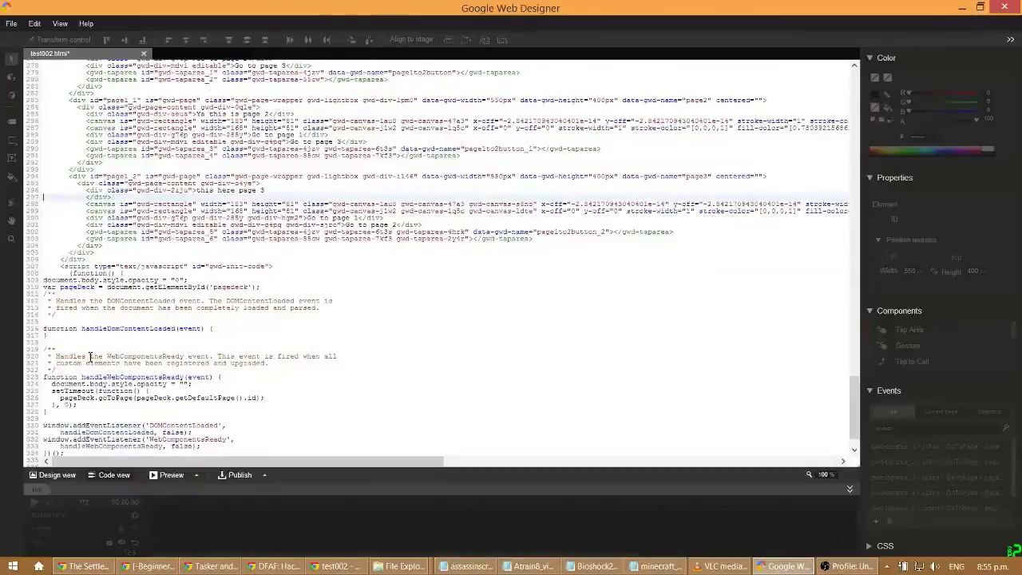
scroll(92, 358, "down", 2)
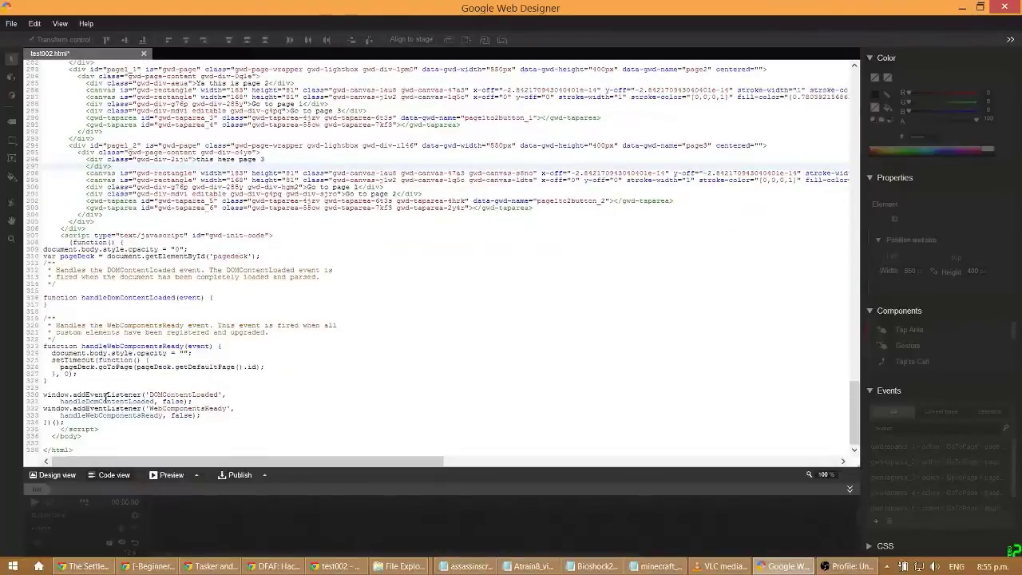
scroll(136, 358, "up", 15)
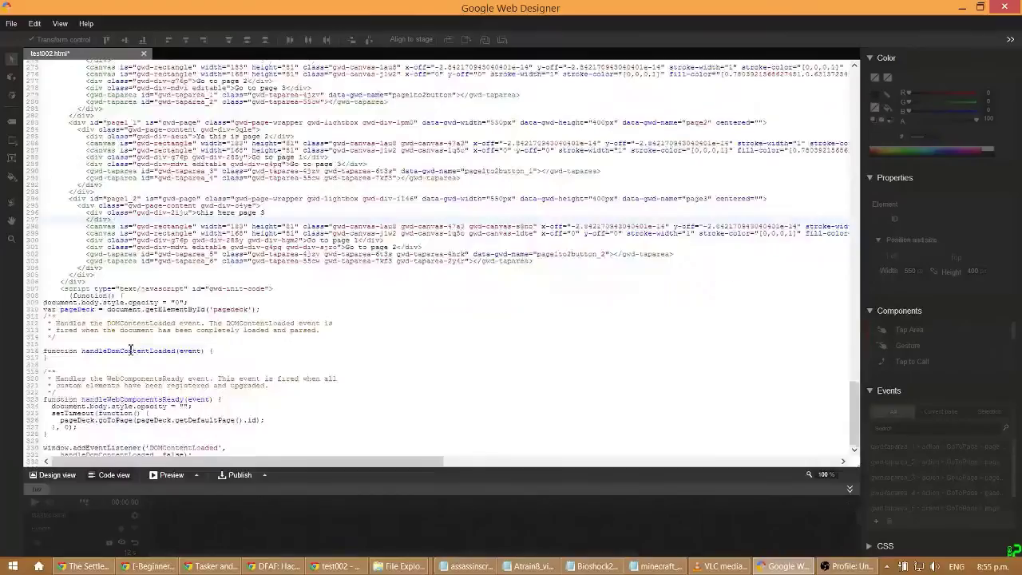
scroll(171, 363, "up", 20)
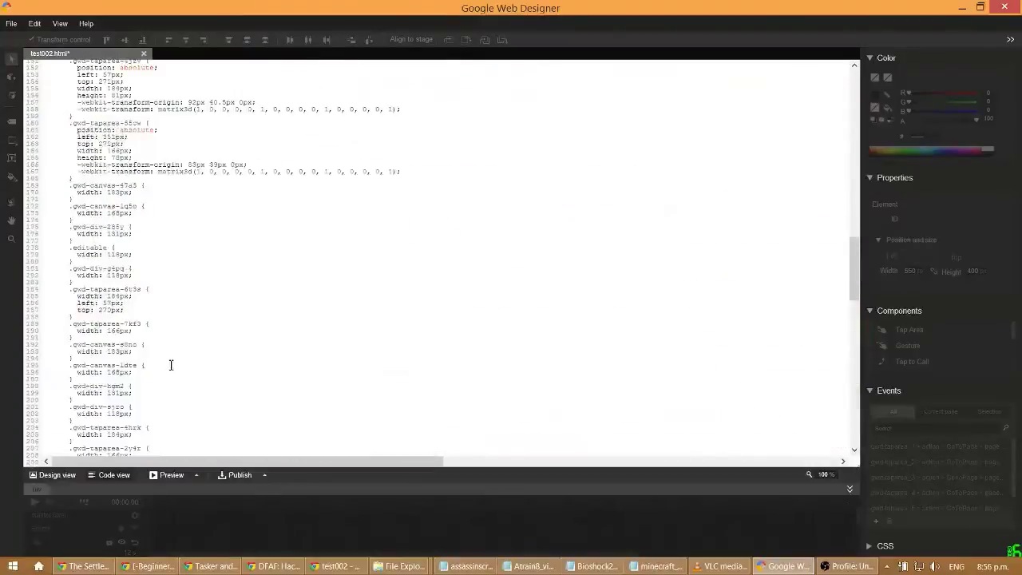
scroll(170, 367, "up", 12)
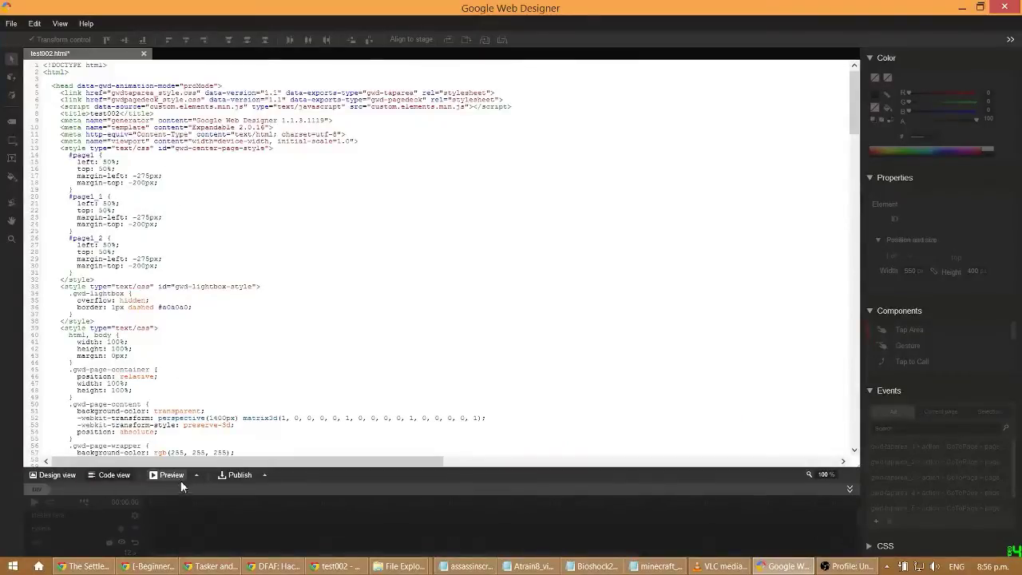
Check the available publishing options without publishing, and return to the design view of page 1
left_click(264, 477)
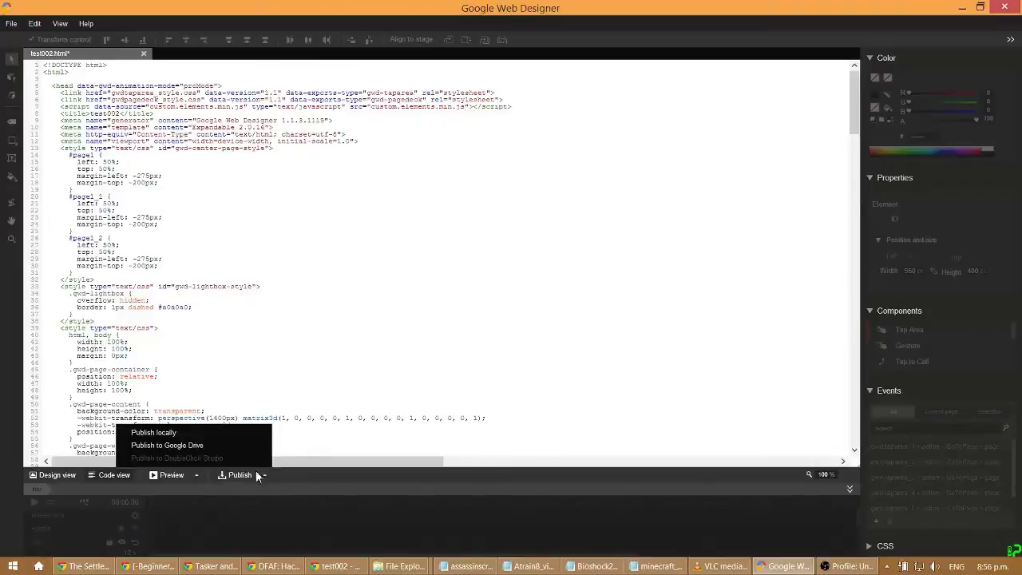
left_click(263, 475)
left_click(52, 476)
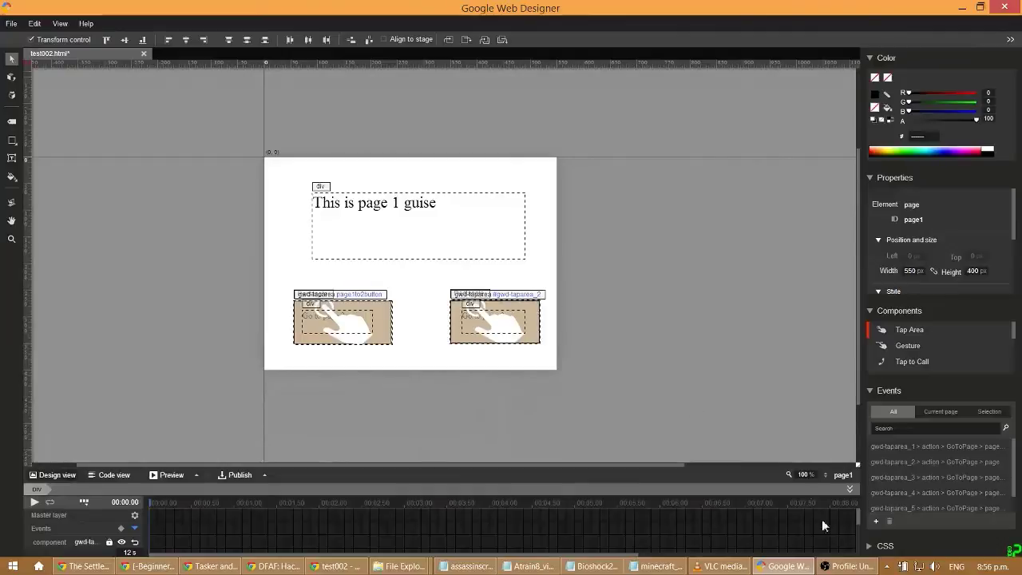
Switch to the test002 preview in Chrome and test the Go to page buttons across all three pages
left_click(774, 569)
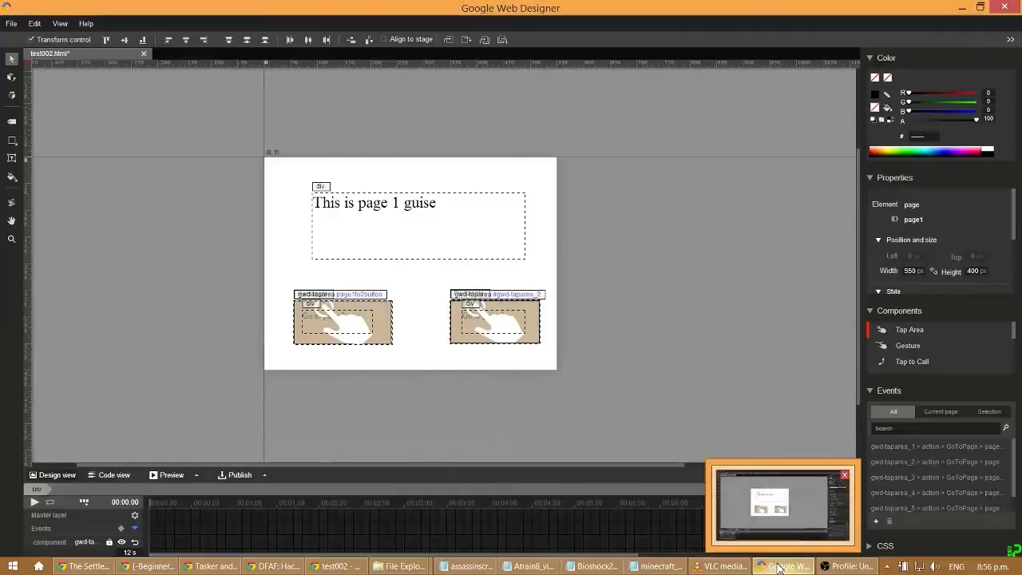
left_click(340, 566)
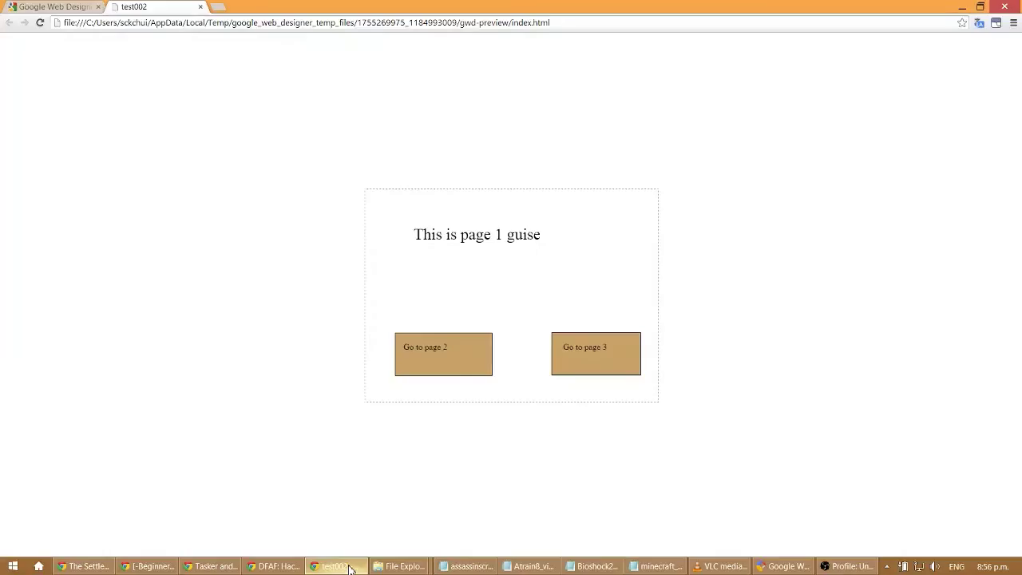
left_click(449, 343)
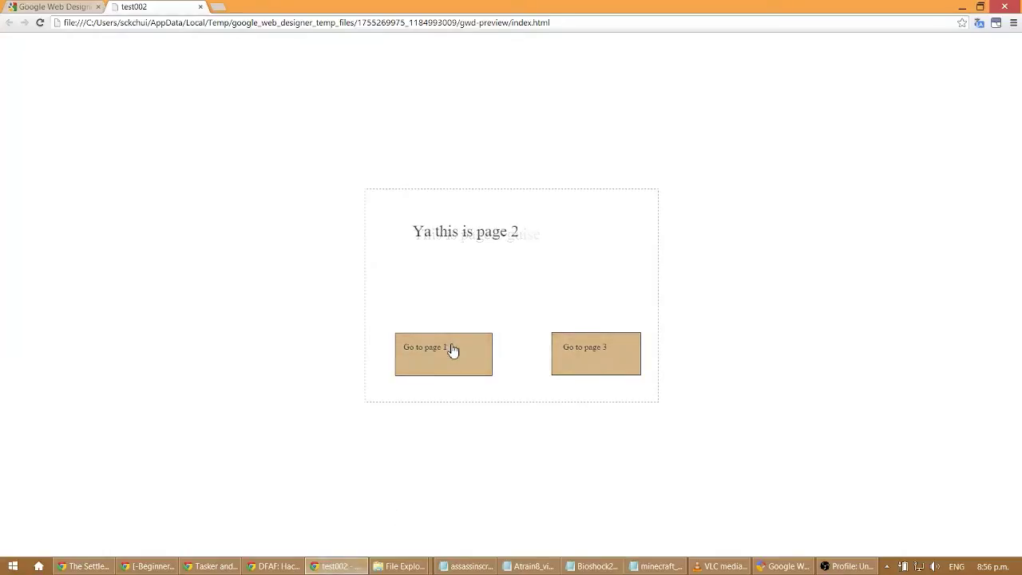
left_click(455, 364)
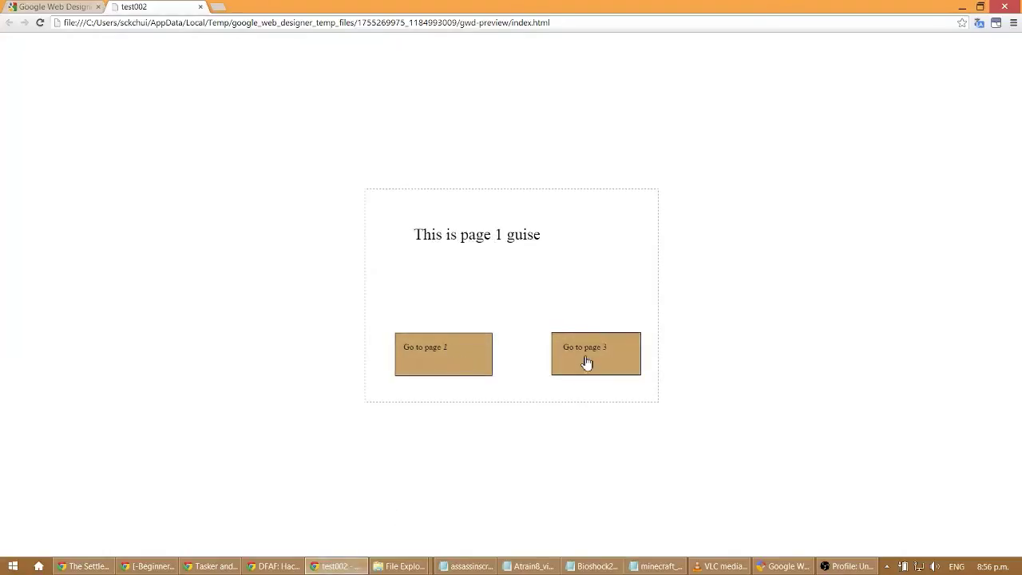
left_click(584, 360)
left_click(585, 360)
left_click(469, 360)
left_click(471, 361)
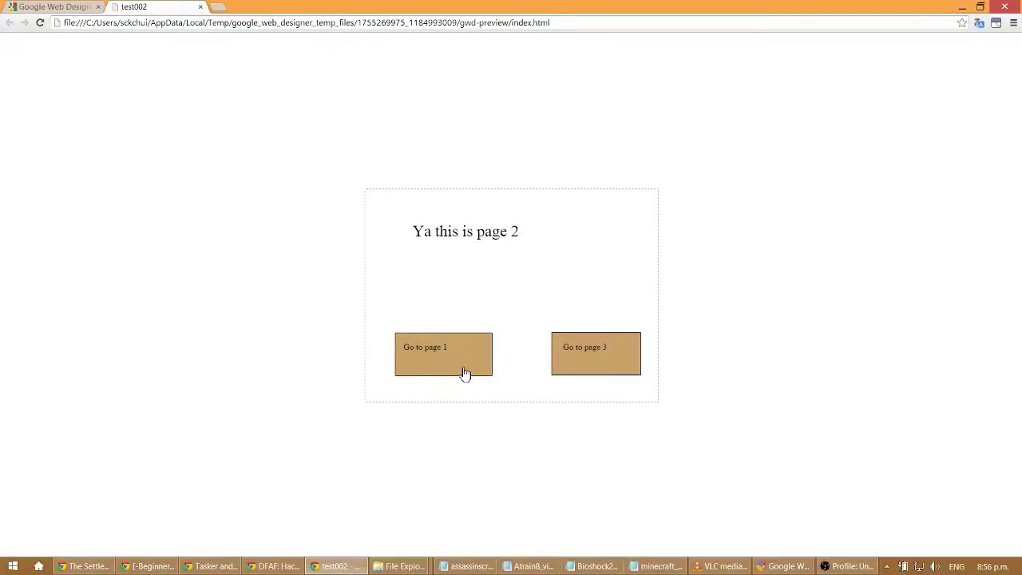
left_click(466, 373)
left_click(565, 370)
left_click(575, 369)
left_click(408, 358)
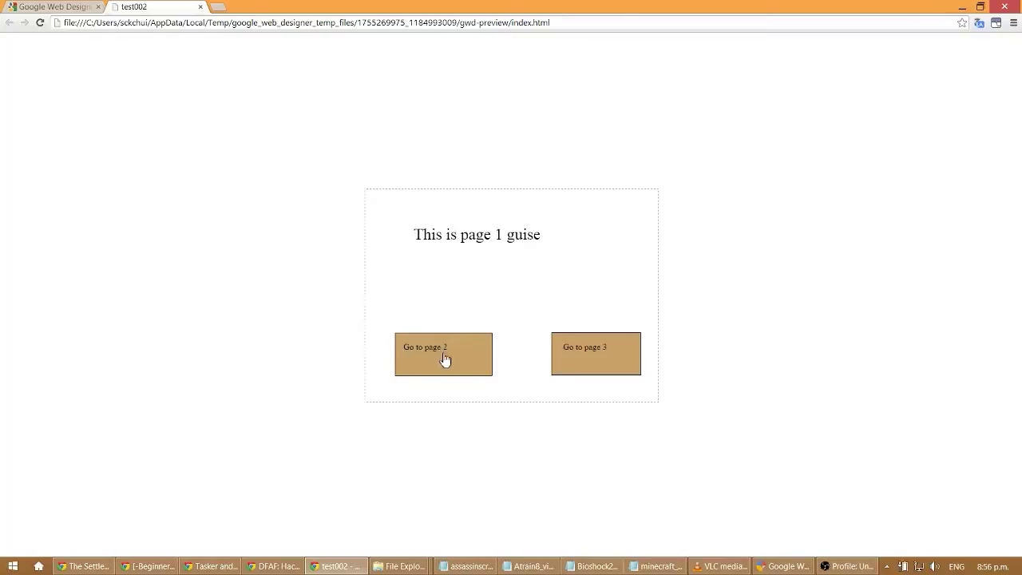
left_click(563, 359)
left_click(588, 360)
left_click(592, 359)
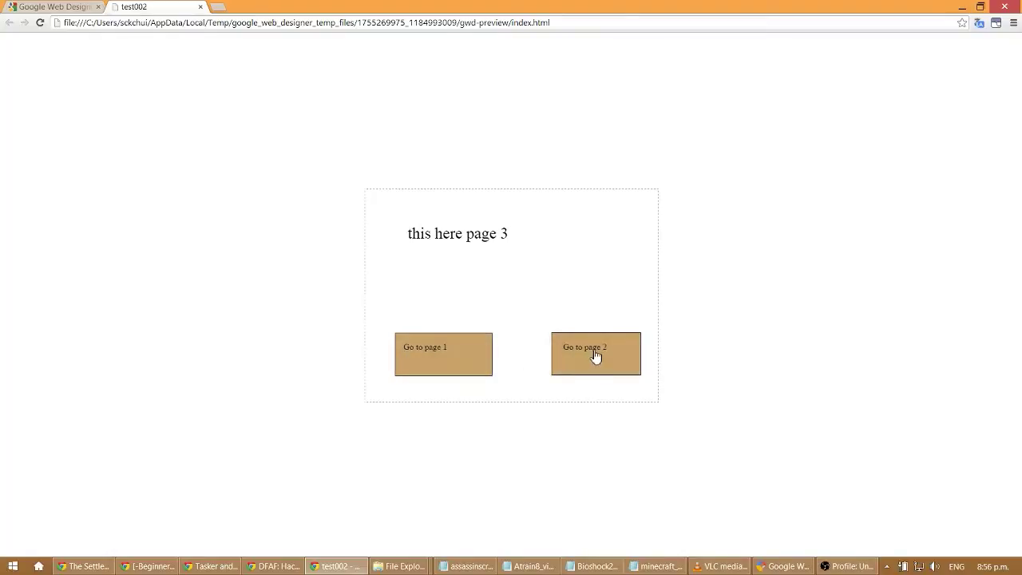
Read the Add tags article and the Use the Pen and Shape tools topic from the Google Web Designer Help Center
left_click(87, 7)
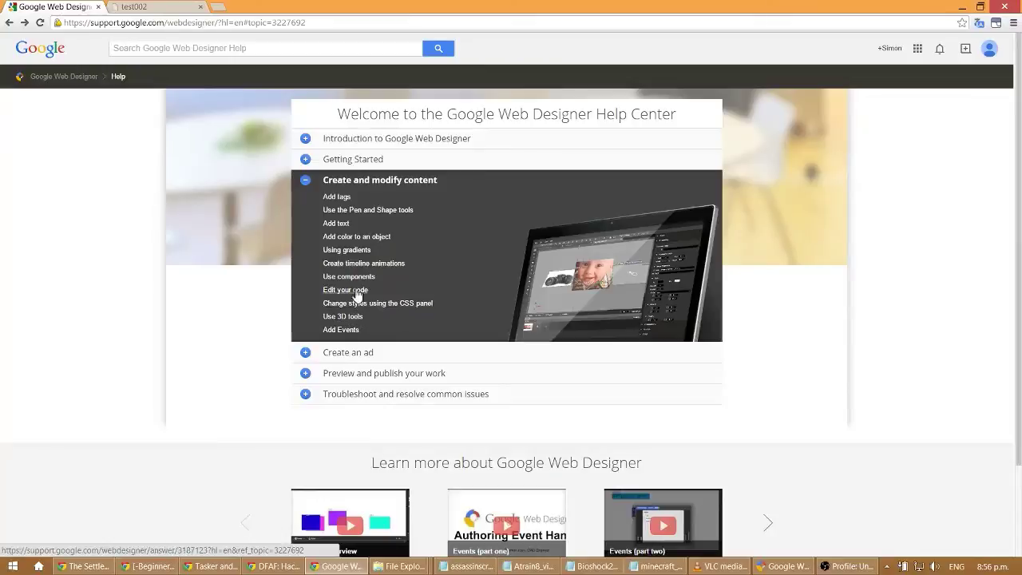
middle_click(348, 200)
left_click(162, 6)
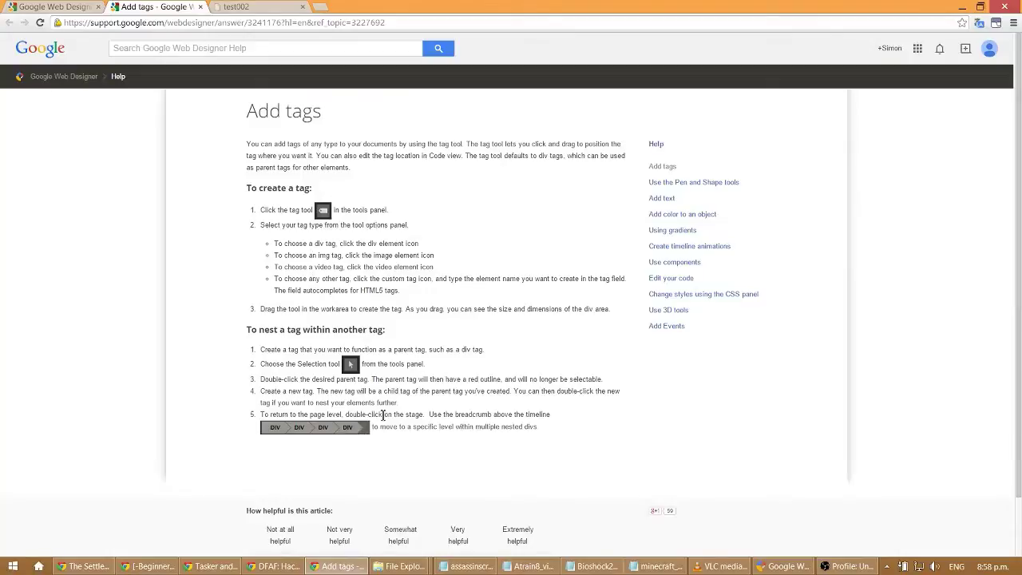
left_click(692, 185)
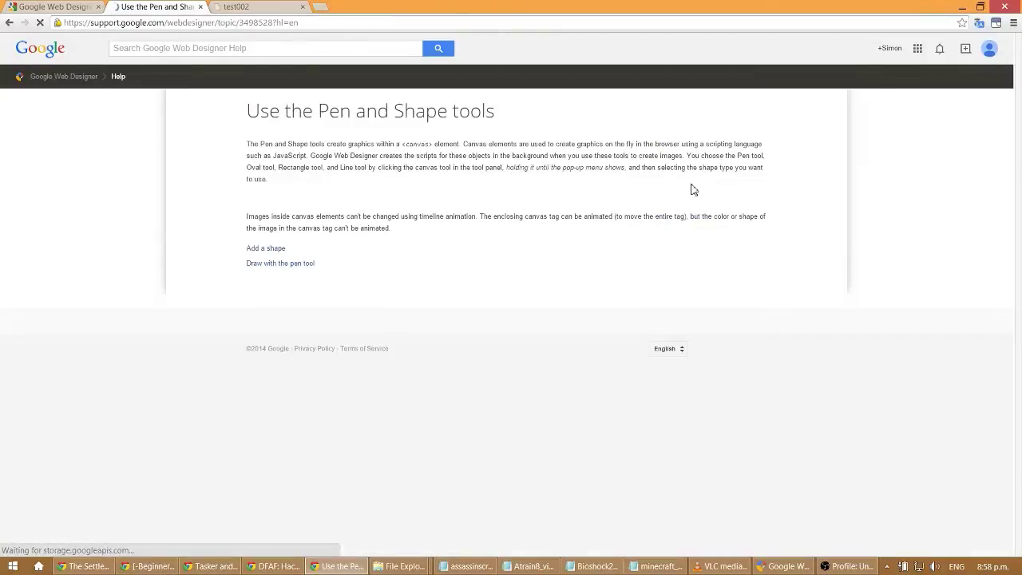
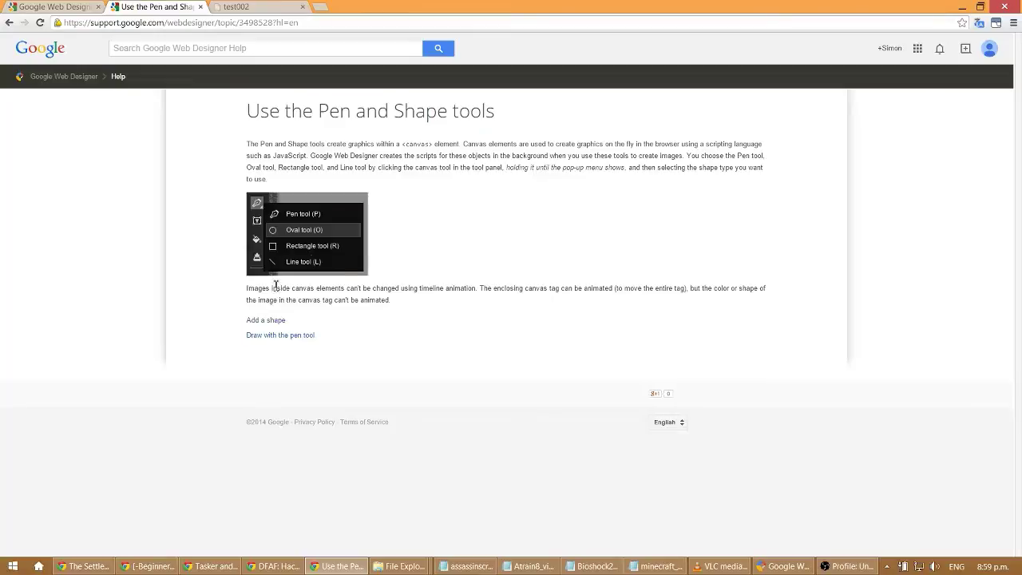
left_click(201, 6)
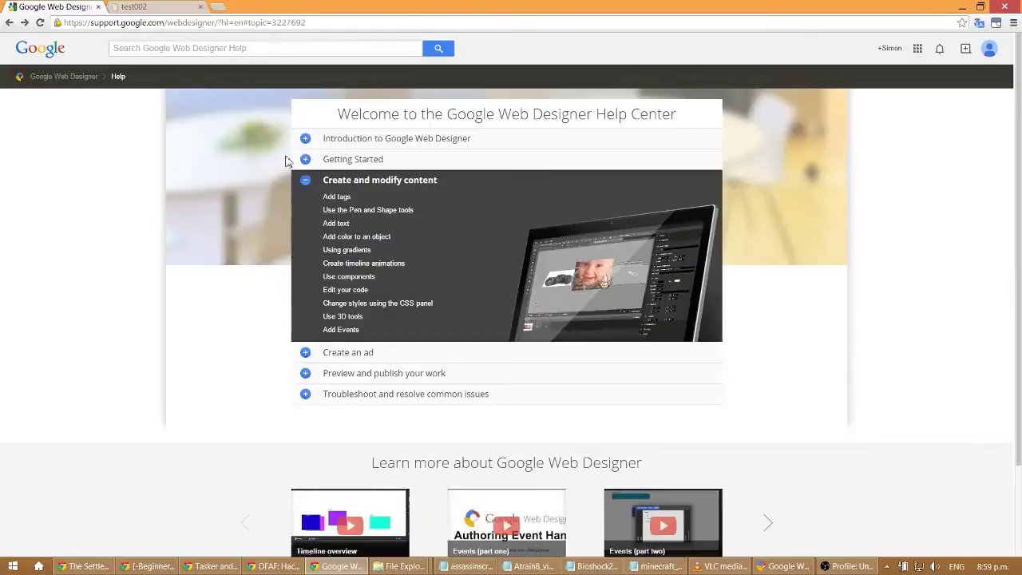
Reopen the Pen and Shape tools topic from the Help Center and read its Add a shape article
middle_click(336, 222)
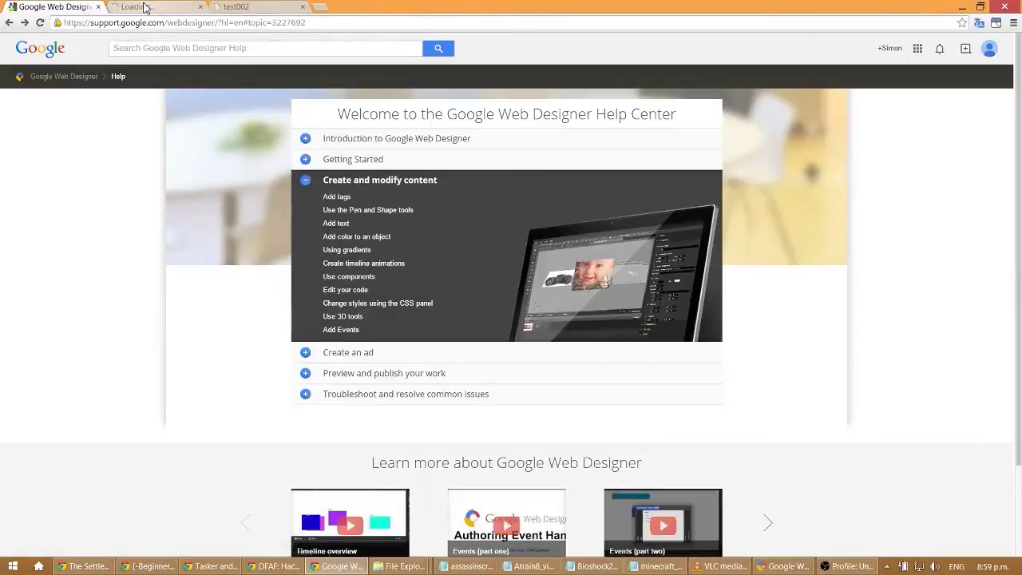
left_click(164, 6)
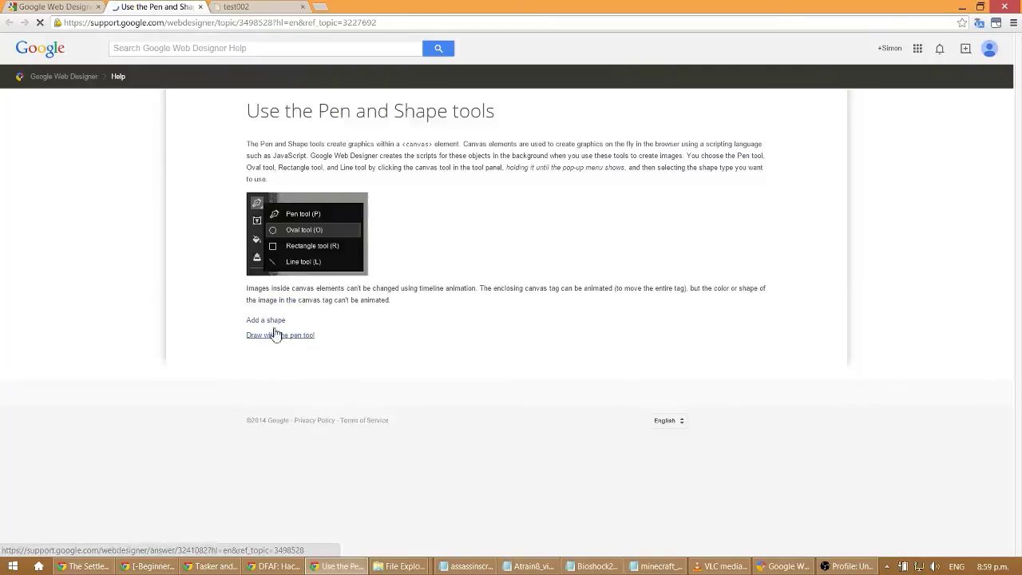
left_click(269, 321)
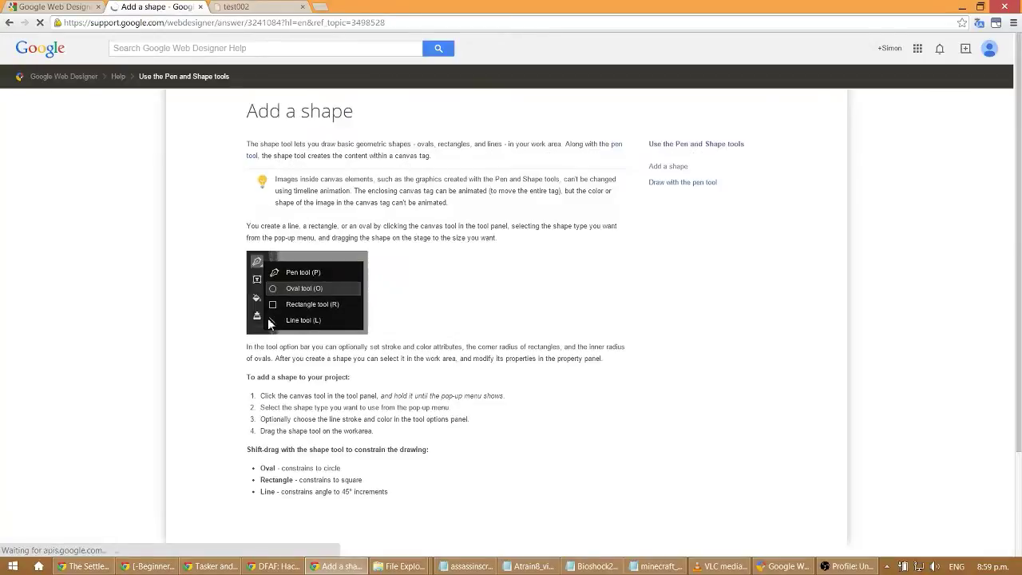
scroll(310, 352, "down", 1)
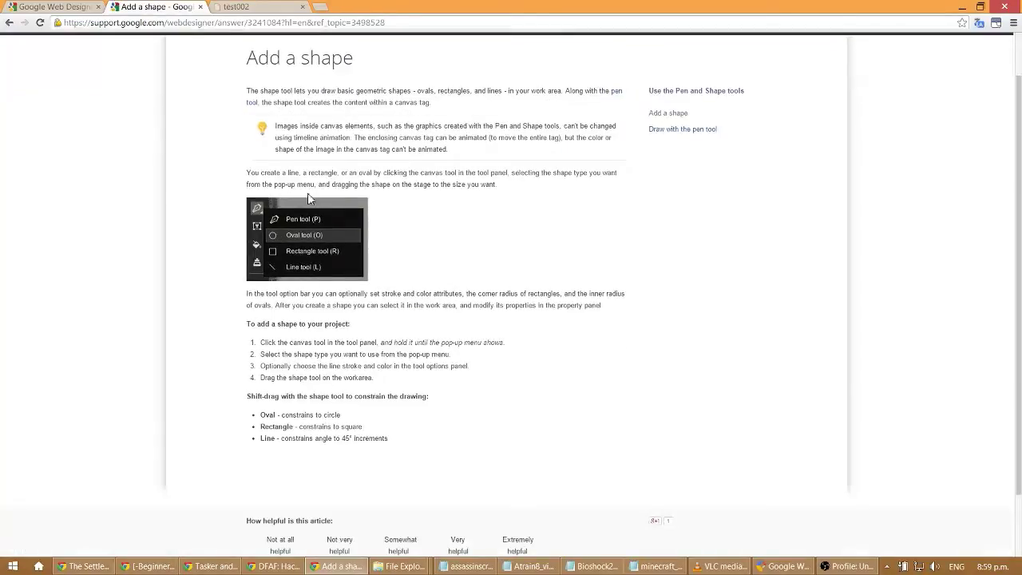
Read the Draw with the pen tool article, including its sections on straight lines, curved lines and closed paths
left_click(9, 22)
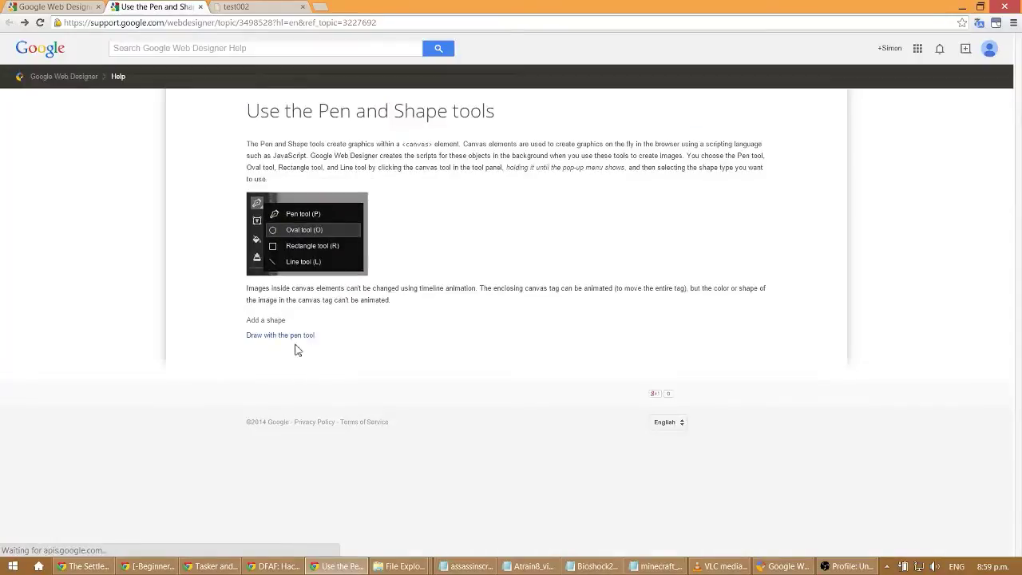
left_click(297, 336)
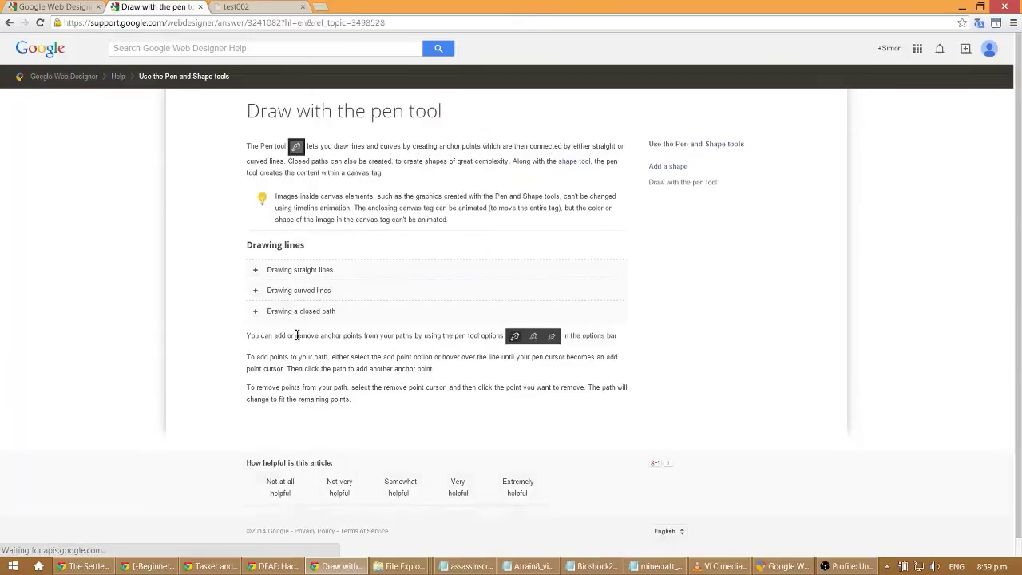
left_click(256, 272)
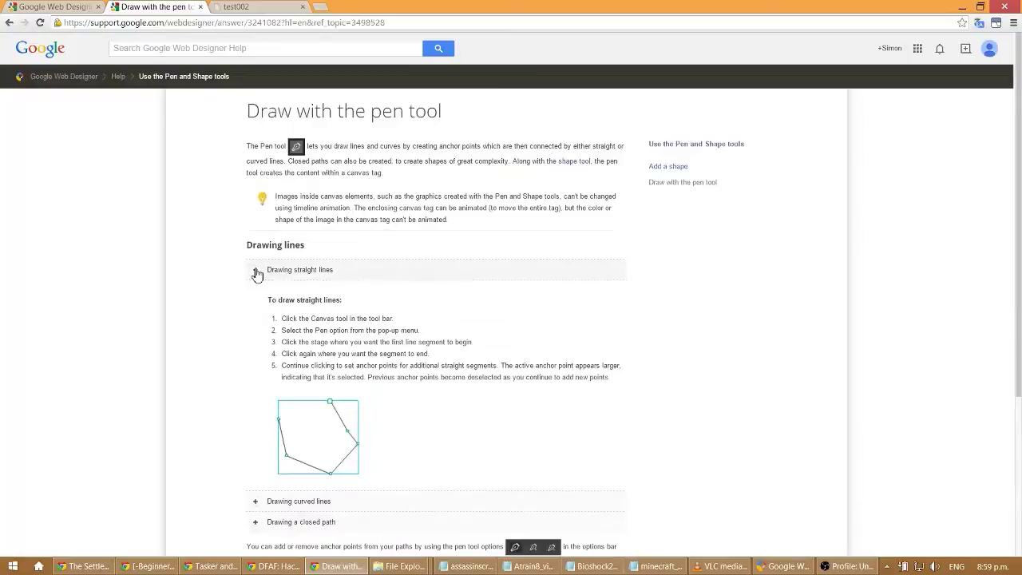
left_click(256, 274)
left_click(259, 295)
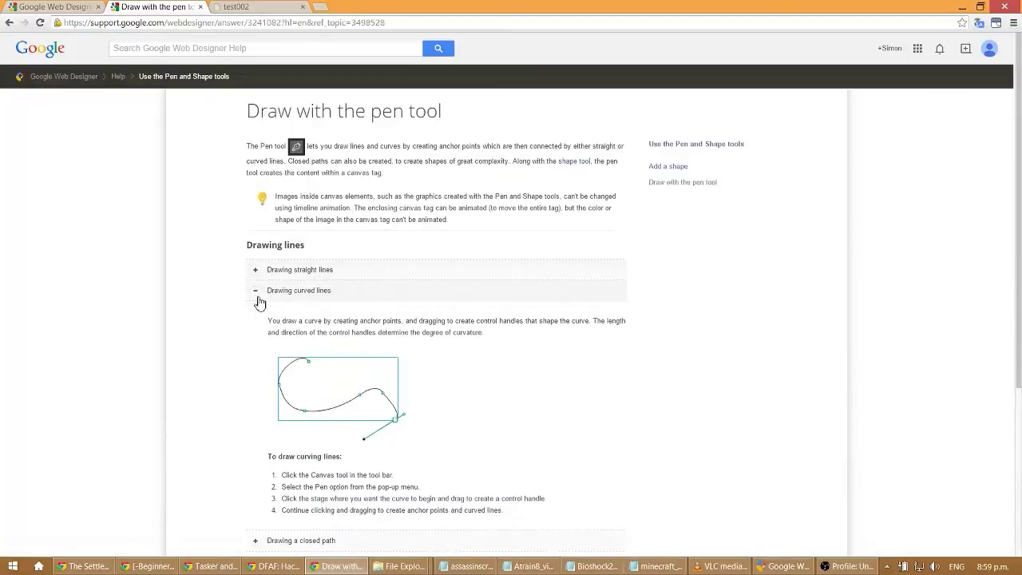
left_click(257, 293)
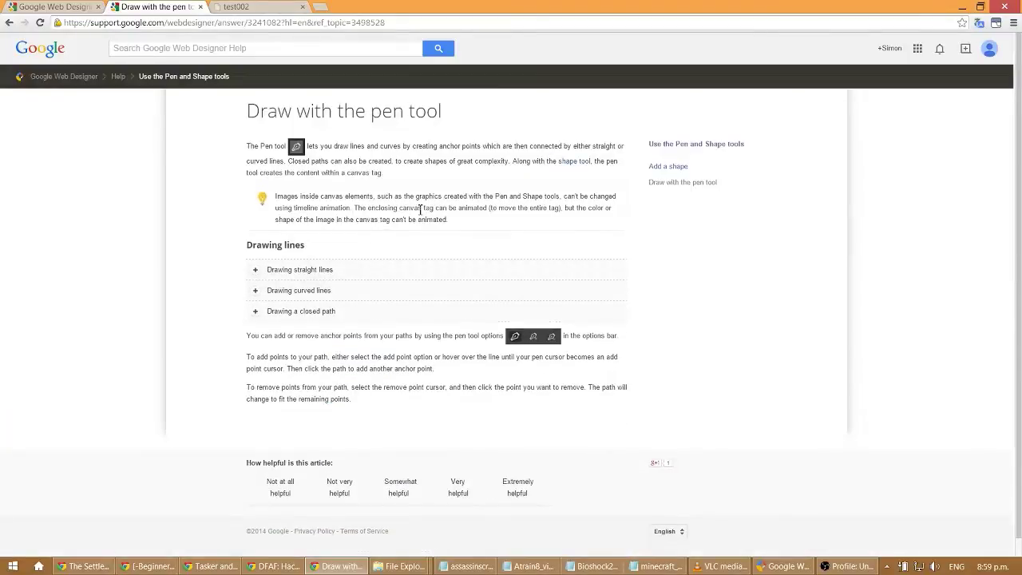
left_click(254, 314)
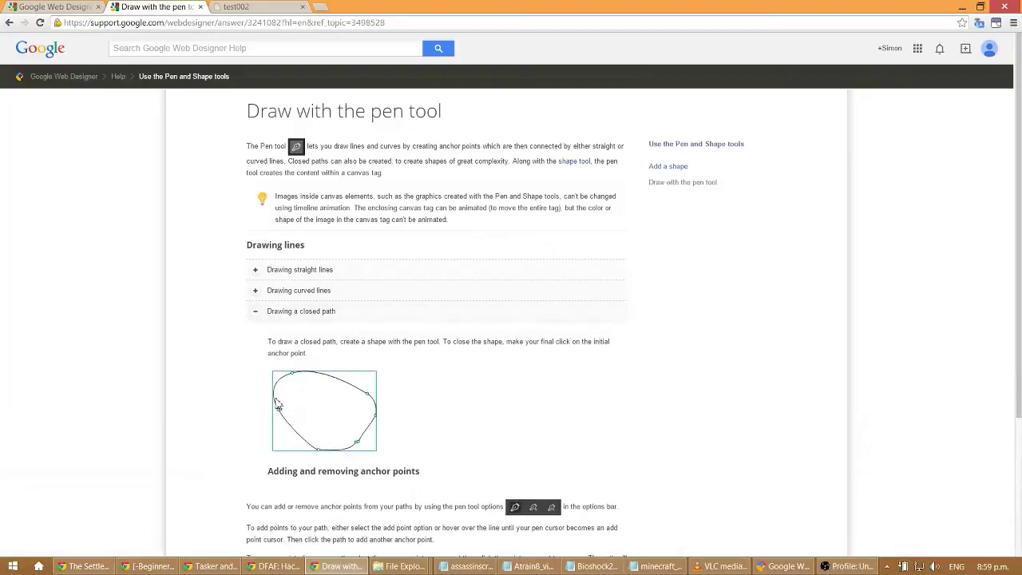
scroll(385, 452, "down", 1)
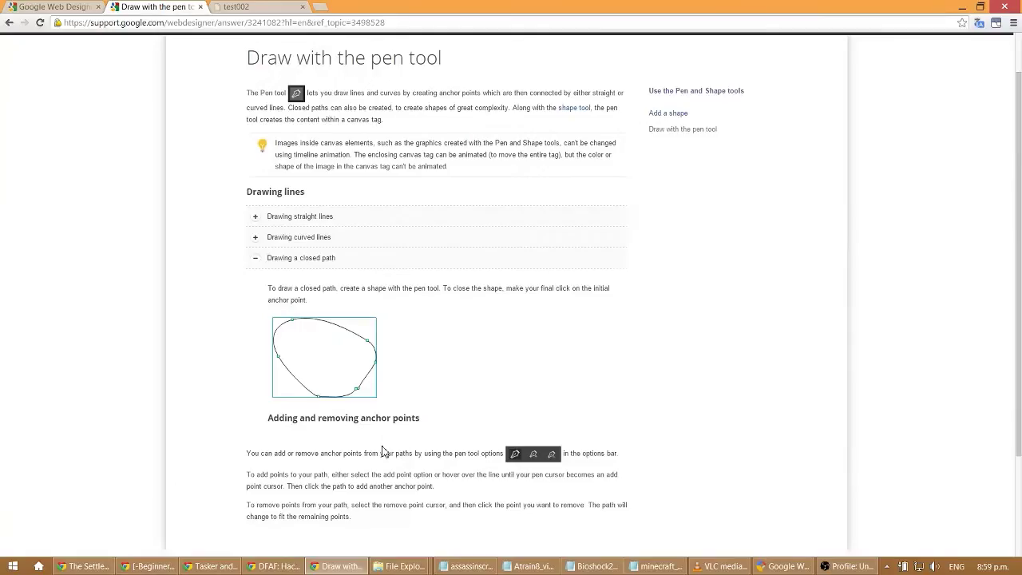
Close the pen tool article and read the Add text article from the Help Center, including its text tool options
scroll(295, 404, "up", 1)
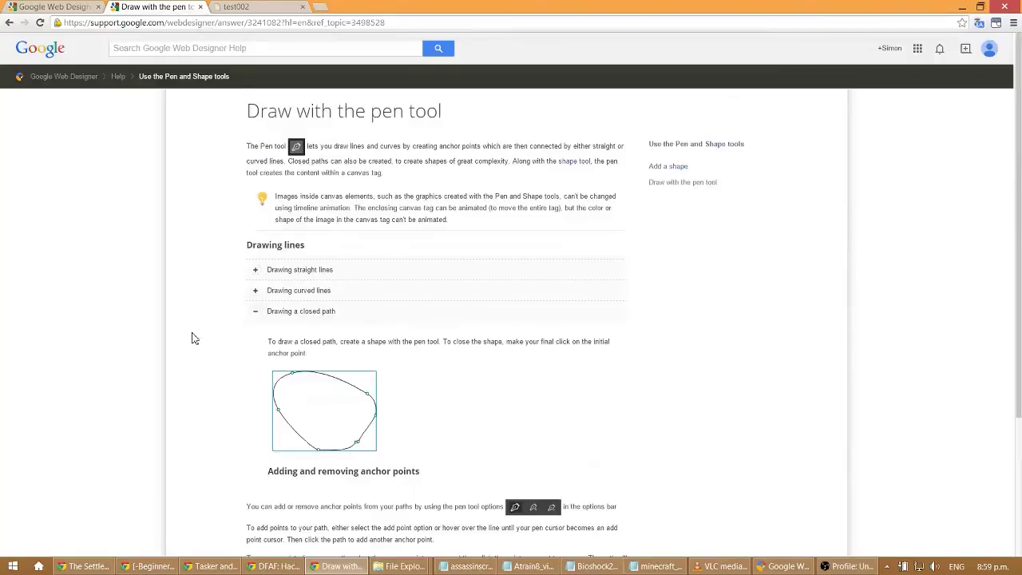
left_click(200, 7)
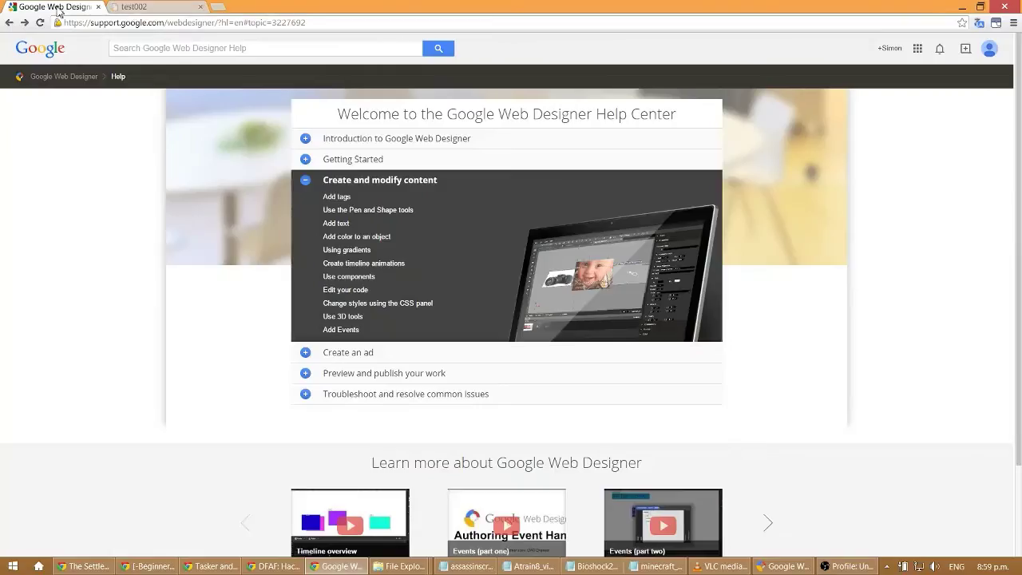
middle_click(339, 230)
left_click(163, 10)
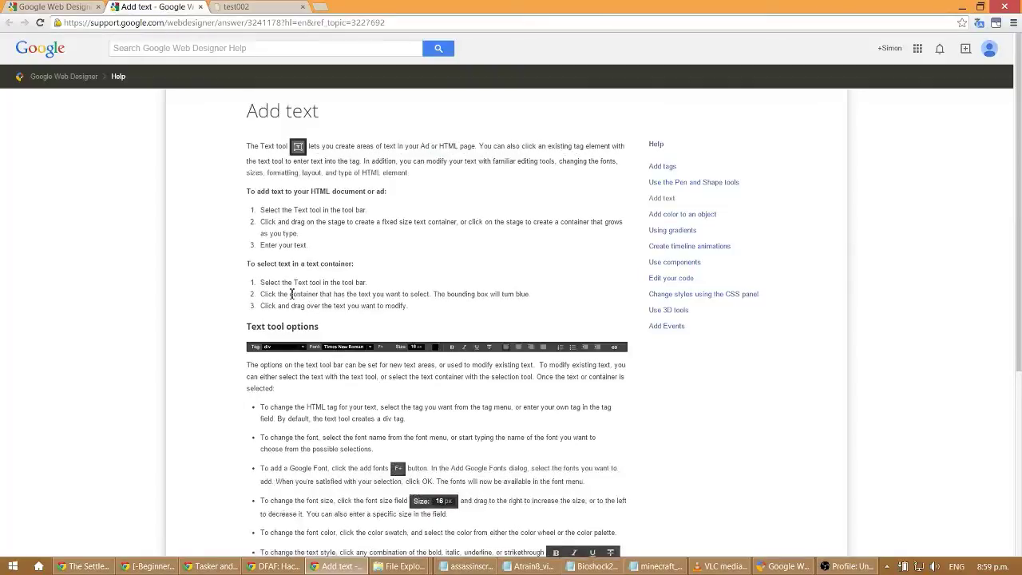
scroll(243, 294, "down", 3)
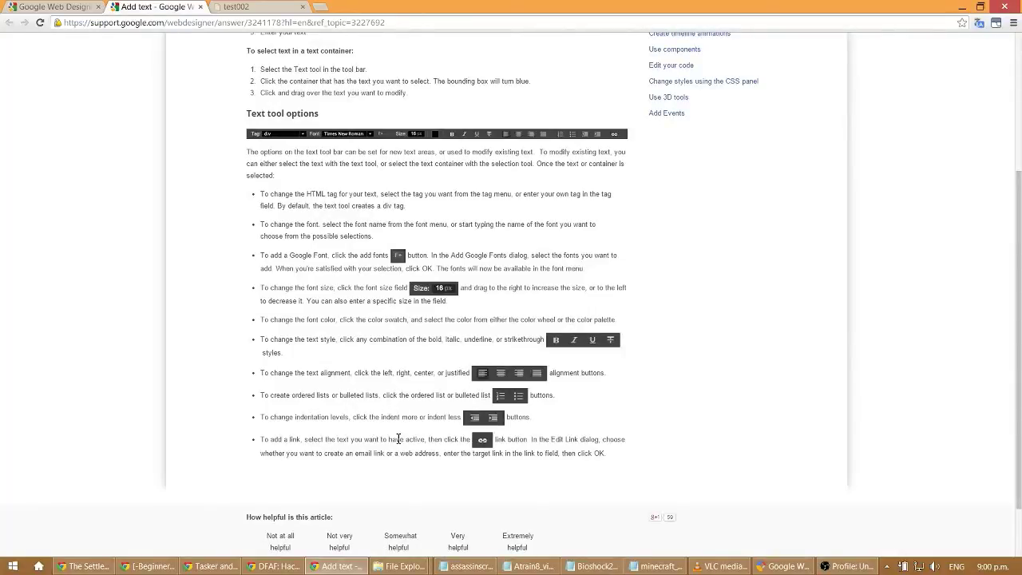
scroll(398, 439, "up", 2)
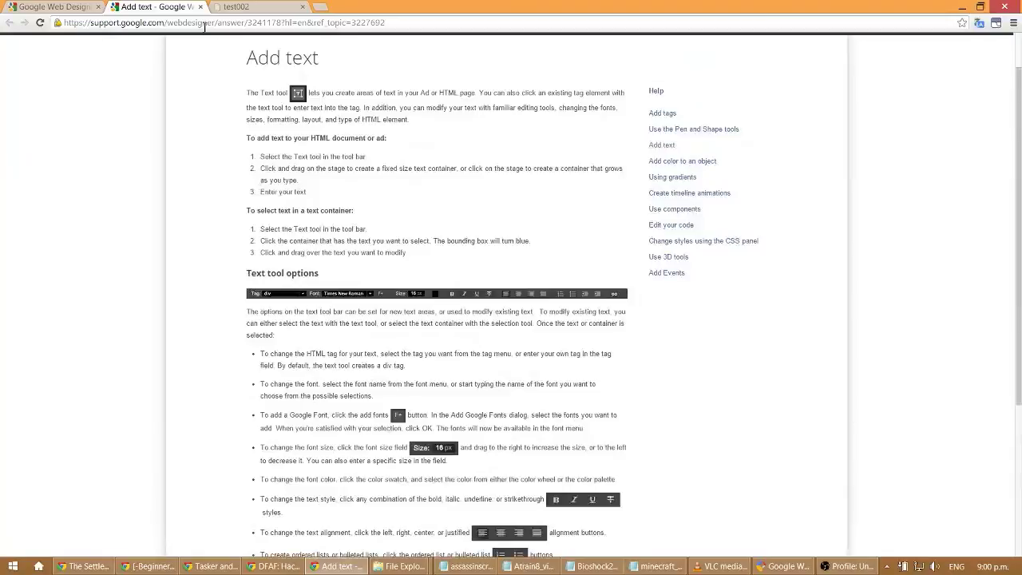
Close the text article and read Add color to an object, covering the color wheel, color panel and gradients
left_click(200, 7)
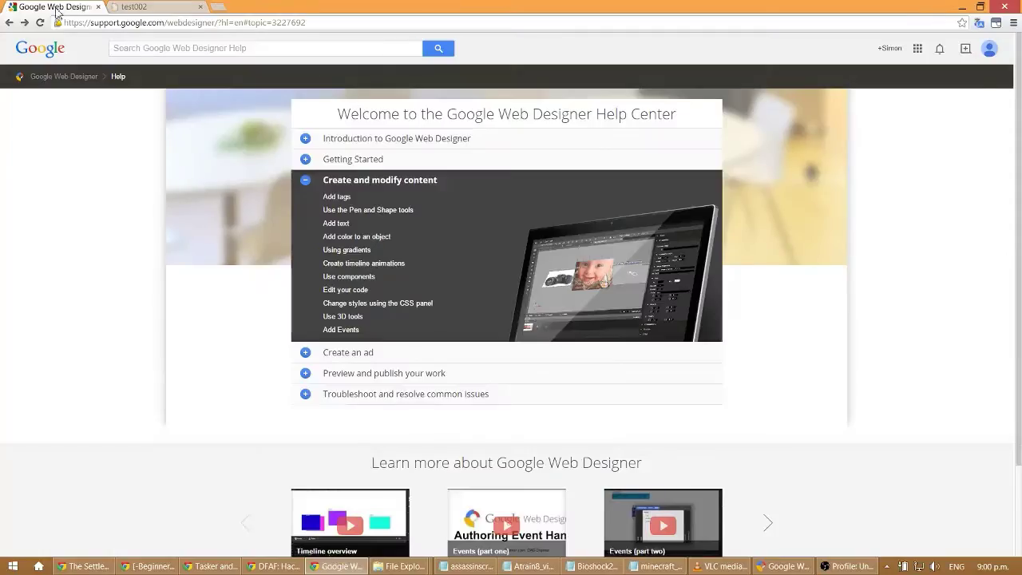
middle_click(377, 240)
left_click(154, 8)
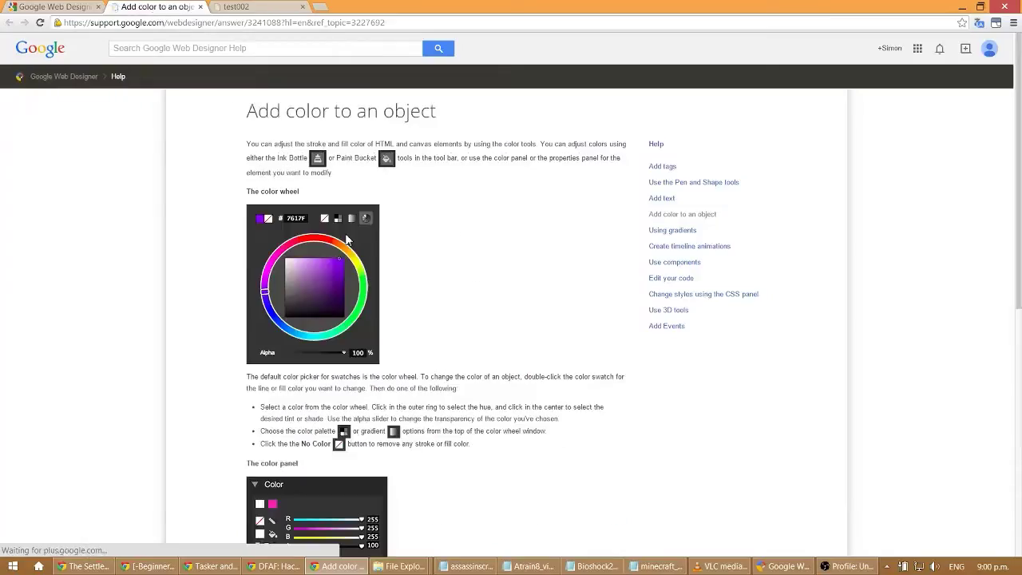
scroll(400, 423, "down", 3)
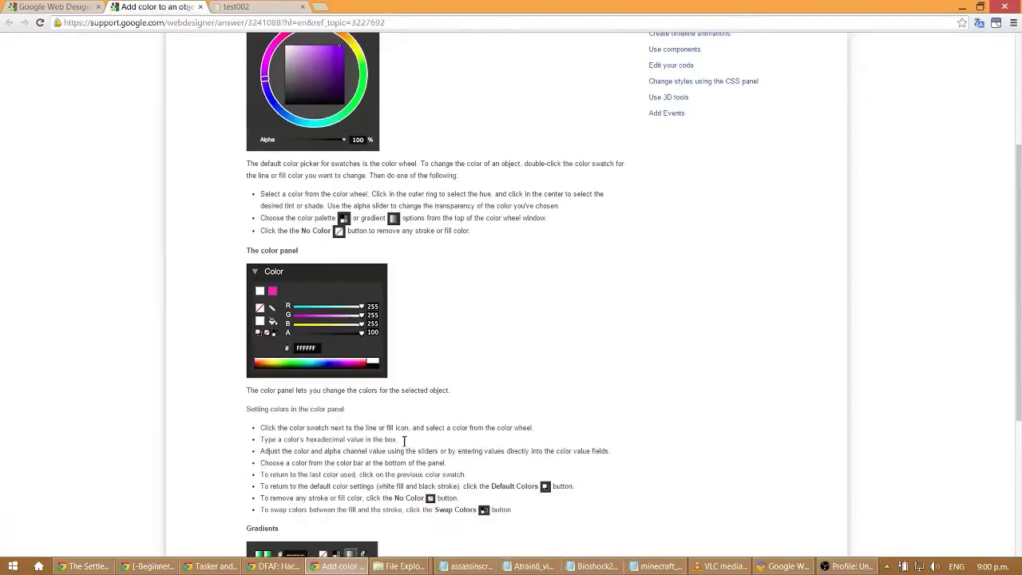
scroll(404, 441, "down", 3)
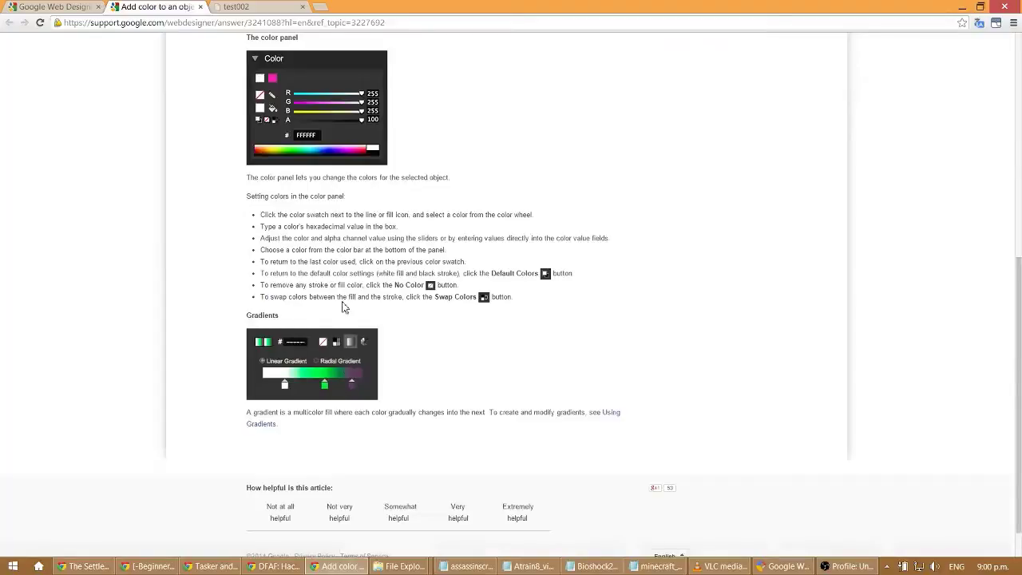
scroll(352, 321, "up", 1)
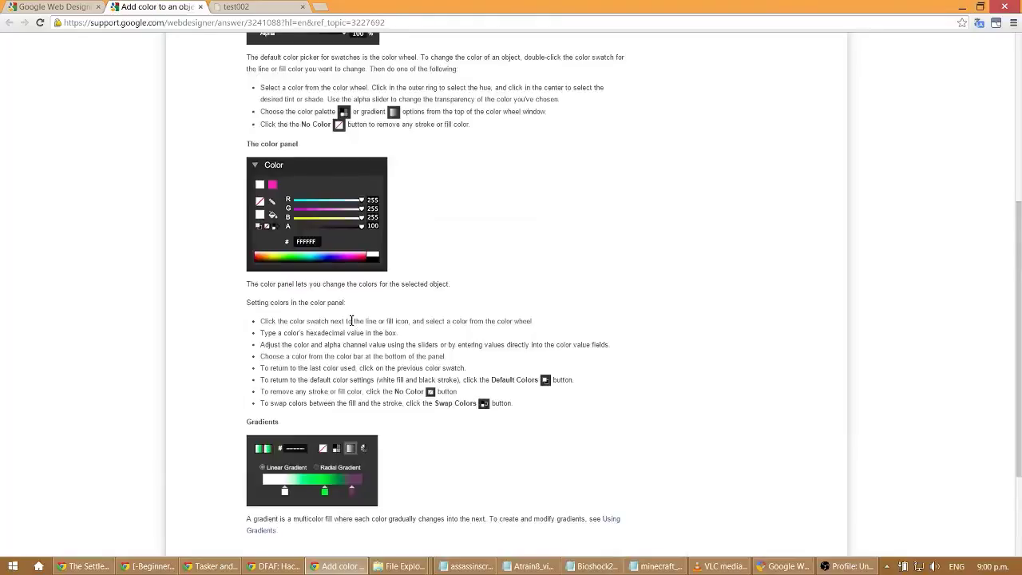
scroll(351, 321, "up", 4)
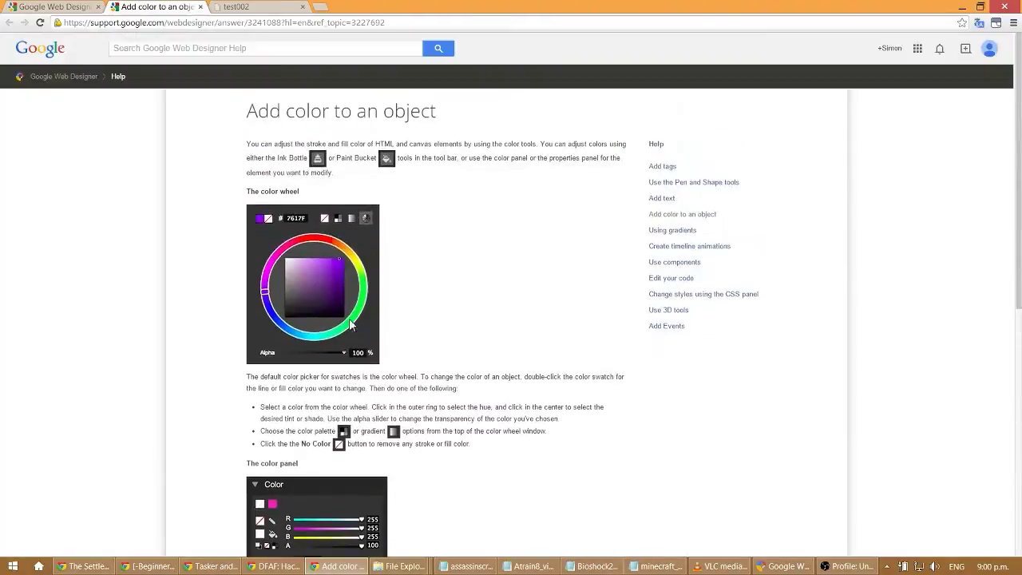
scroll(214, 177, "down", 1)
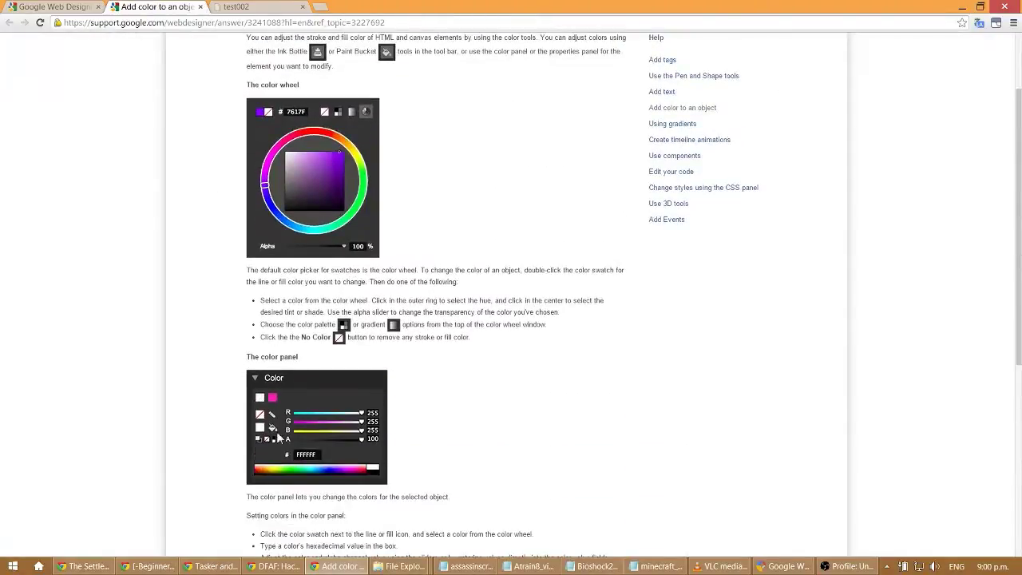
Close the color article and read the Create timeline animations topic and its Nesting animations article
left_click(199, 7)
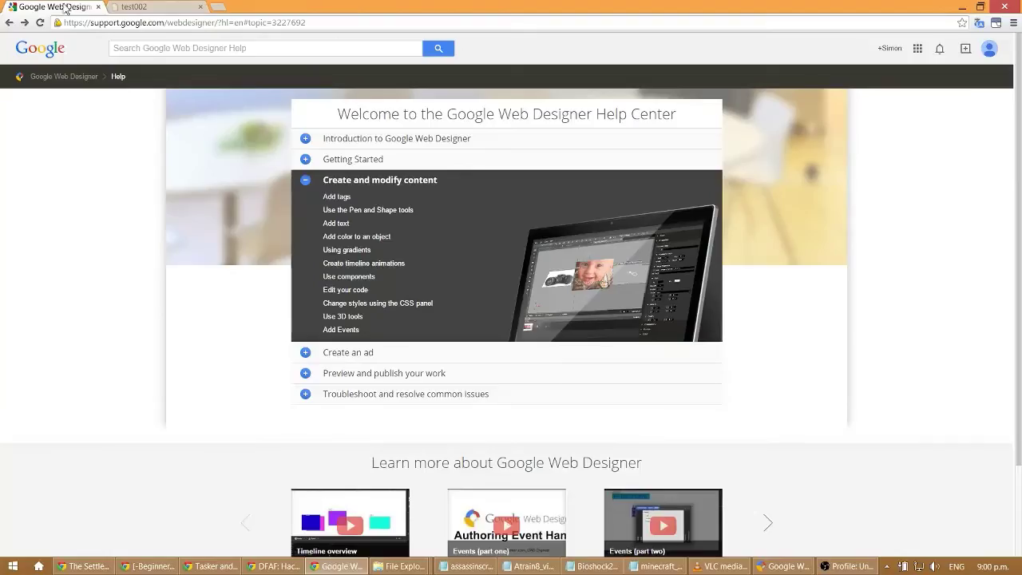
middle_click(372, 264)
left_click(164, 6)
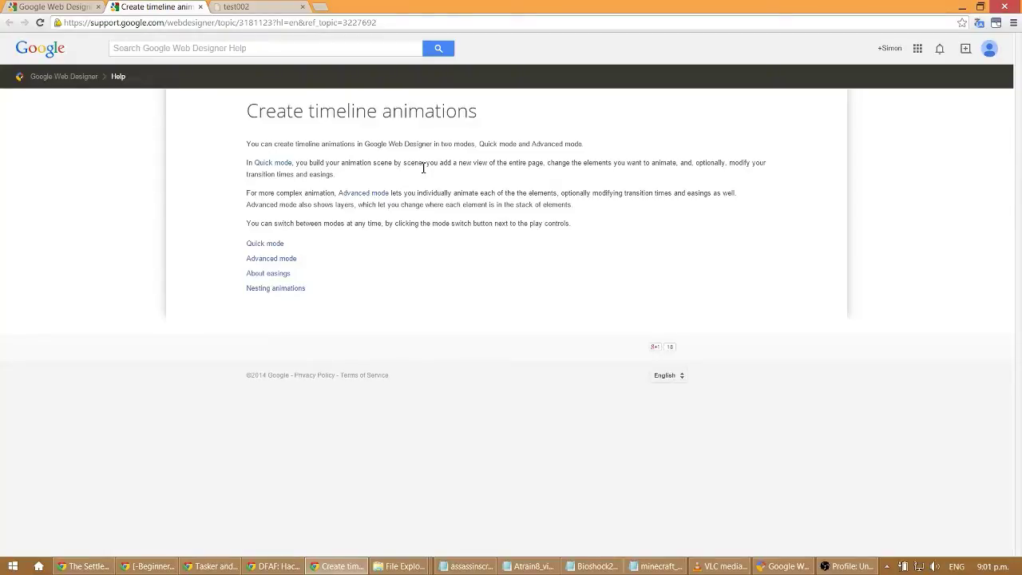
middle_click(290, 261)
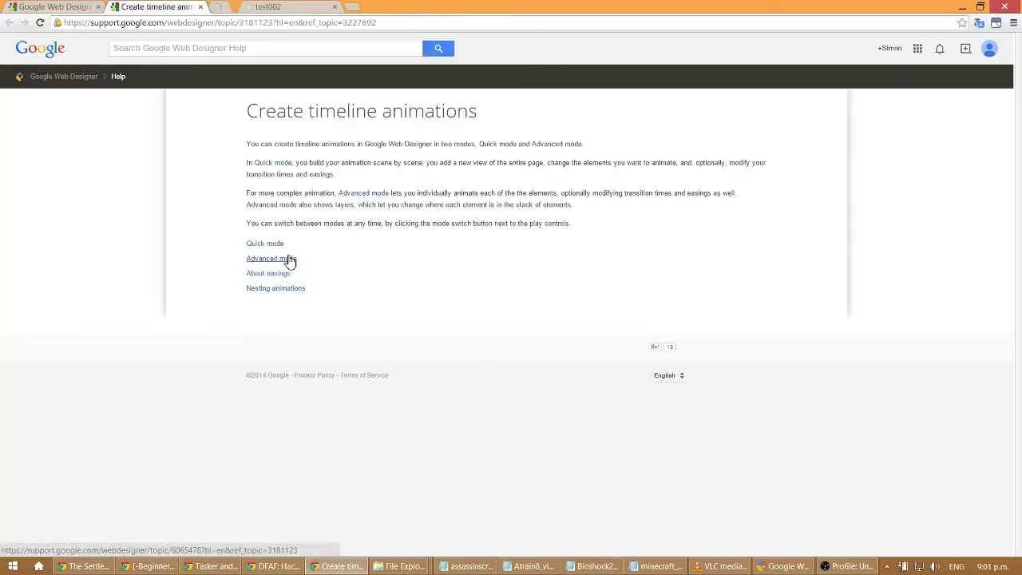
middle_click(289, 297)
left_click(344, 9)
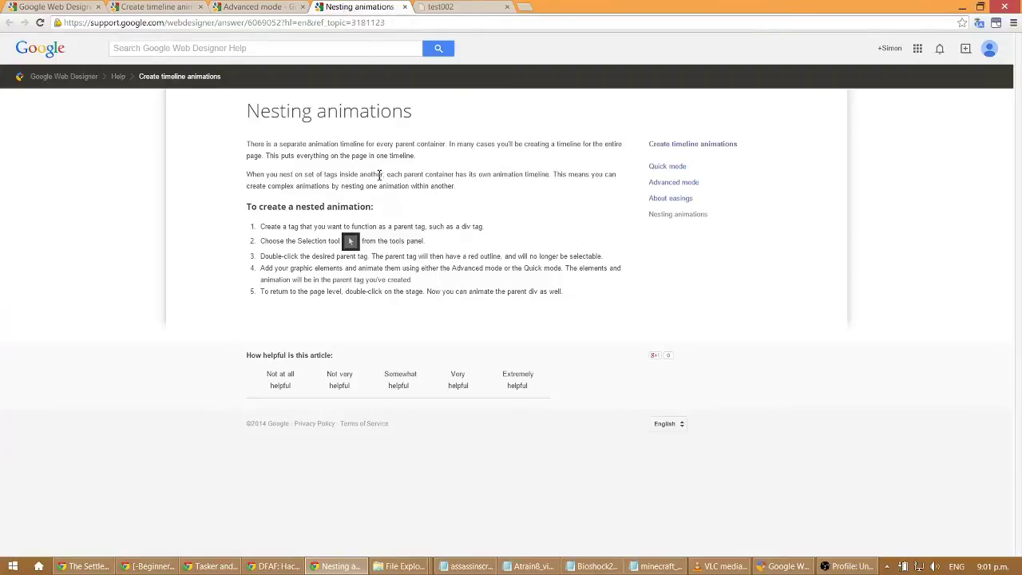
Read the Advanced mode topic and open its Create animations in Advanced mode article
left_click(252, 8)
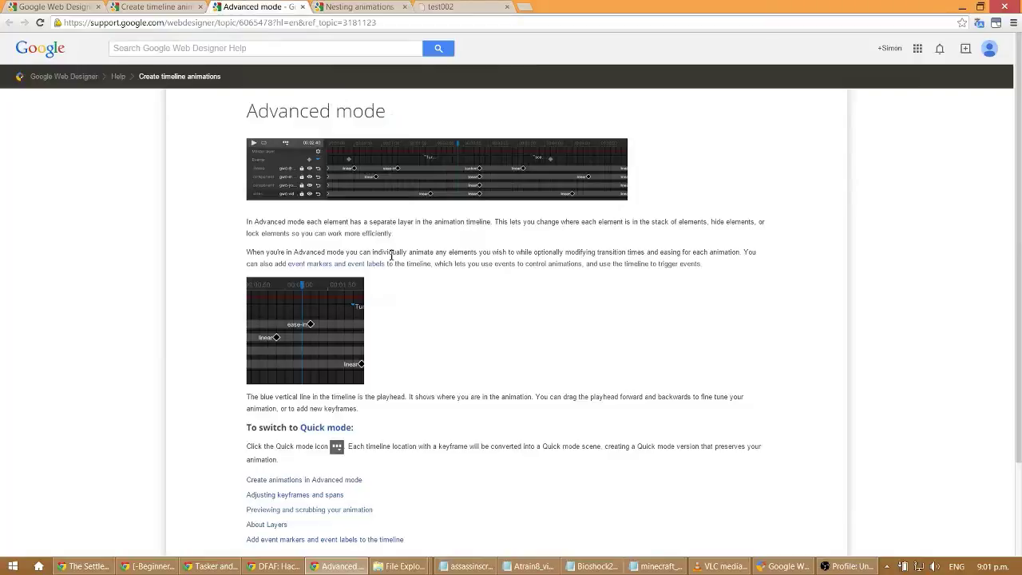
scroll(394, 262, "down", 2)
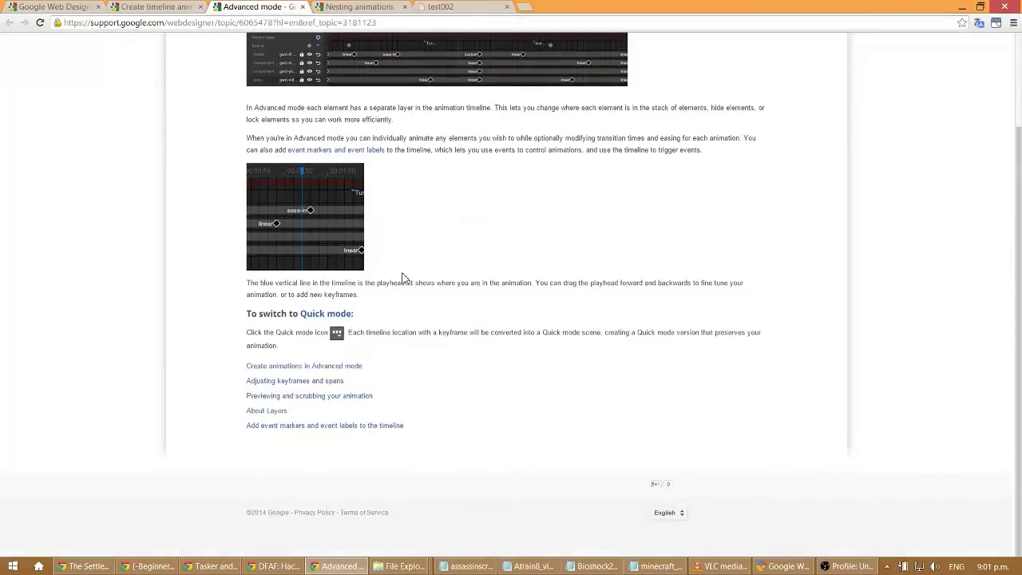
left_click(356, 367)
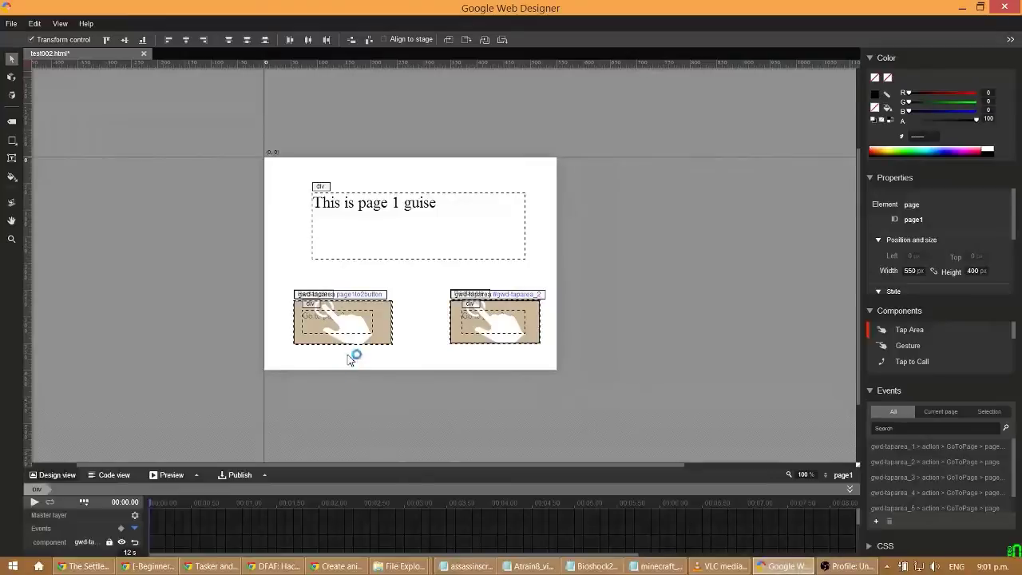
In Google Web Designer, shrink the page 1 text box to 240 by 44 px and place it at left 151 px, top 101 px
left_click(351, 206)
left_click_drag(351, 206, 339, 215)
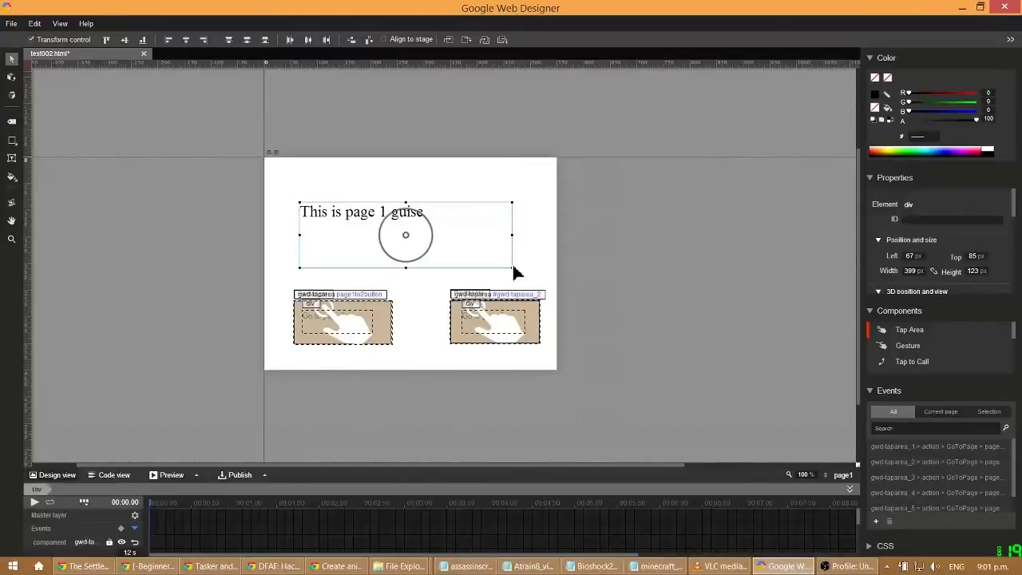
left_click_drag(515, 276, 428, 229)
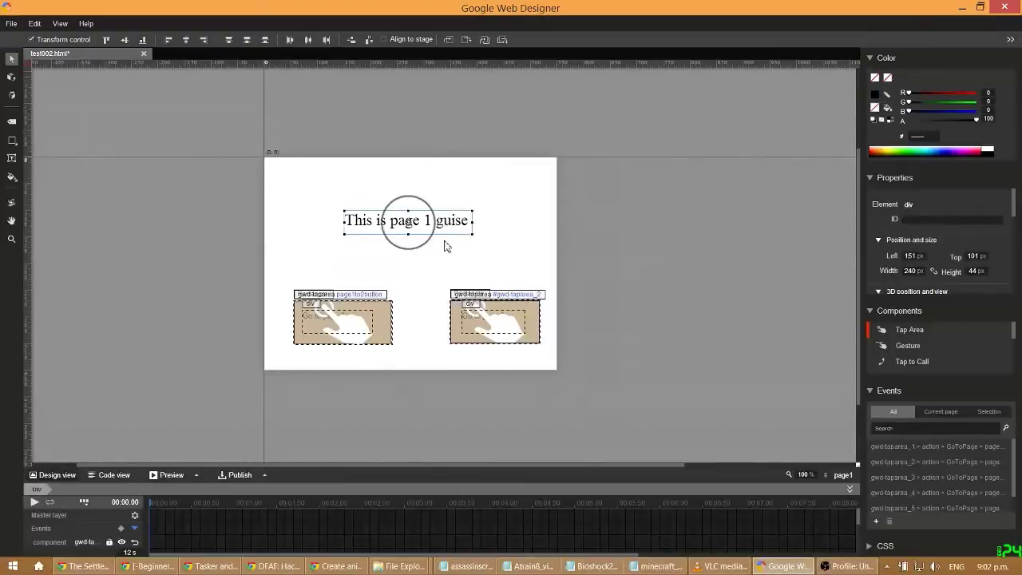
Find the layer of the "This is page 1 guise" text in the timeline and insert a keyframe at 00:00.10
left_click(136, 541)
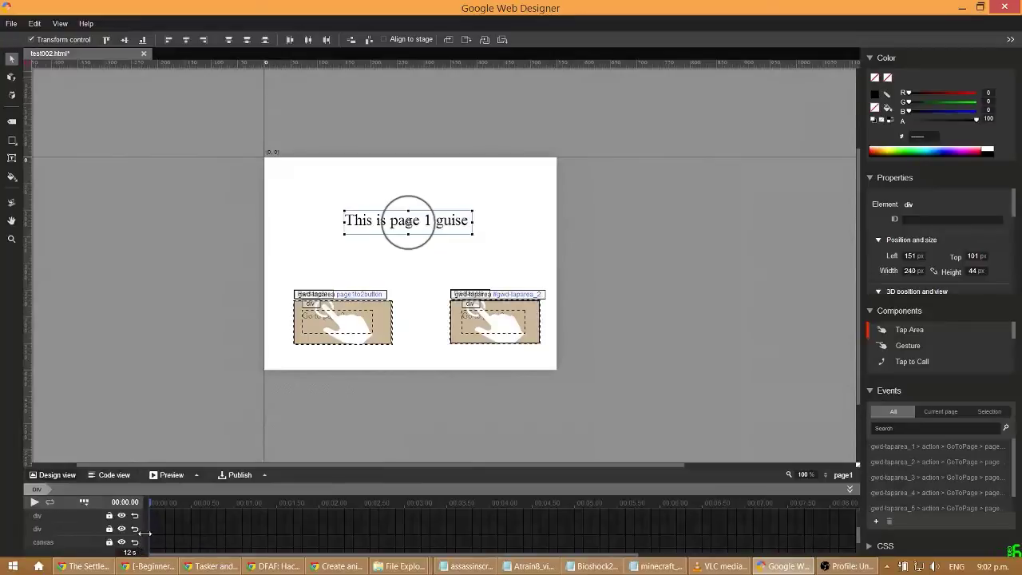
left_click(144, 541)
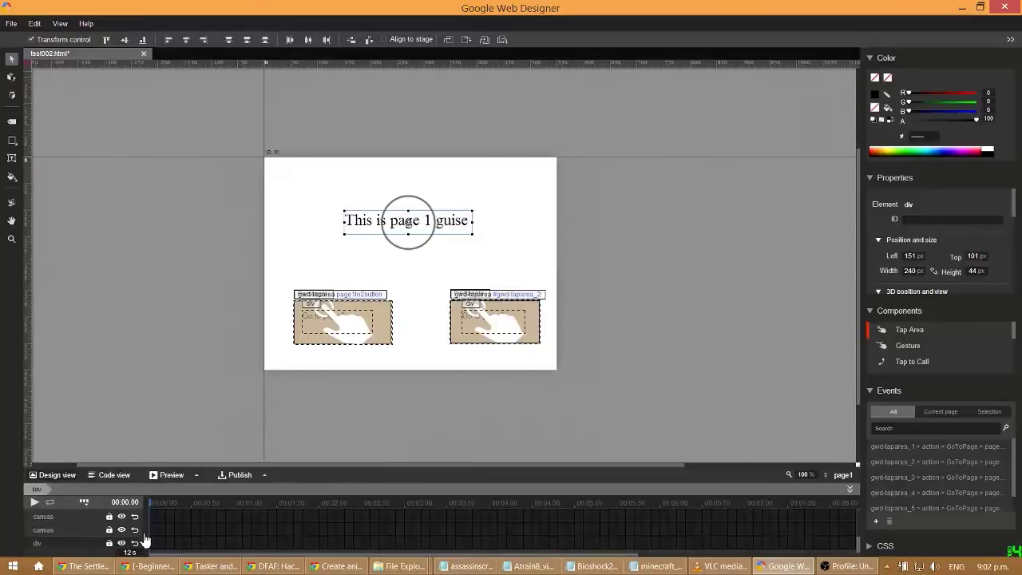
left_click(90, 544)
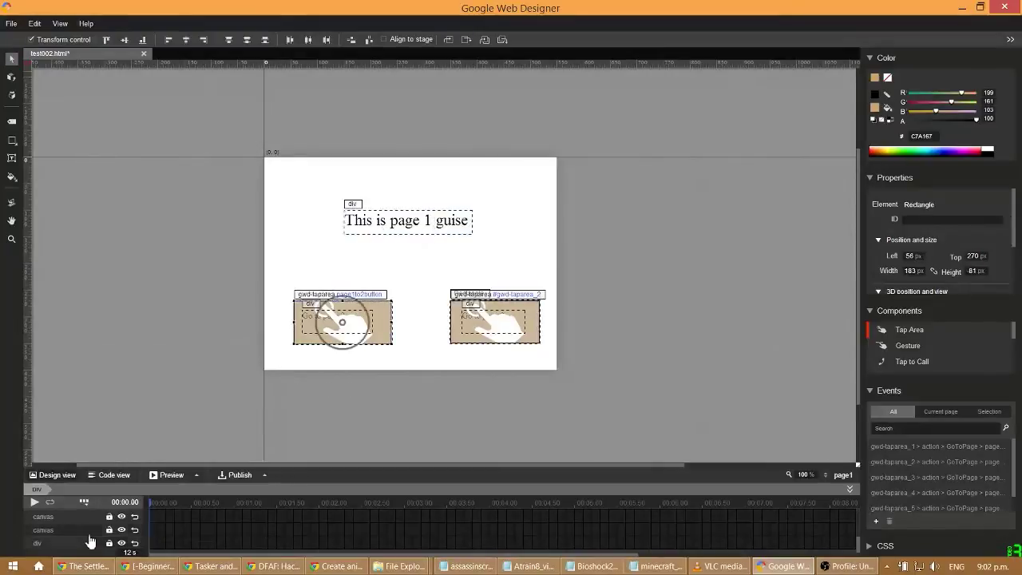
left_click(90, 543)
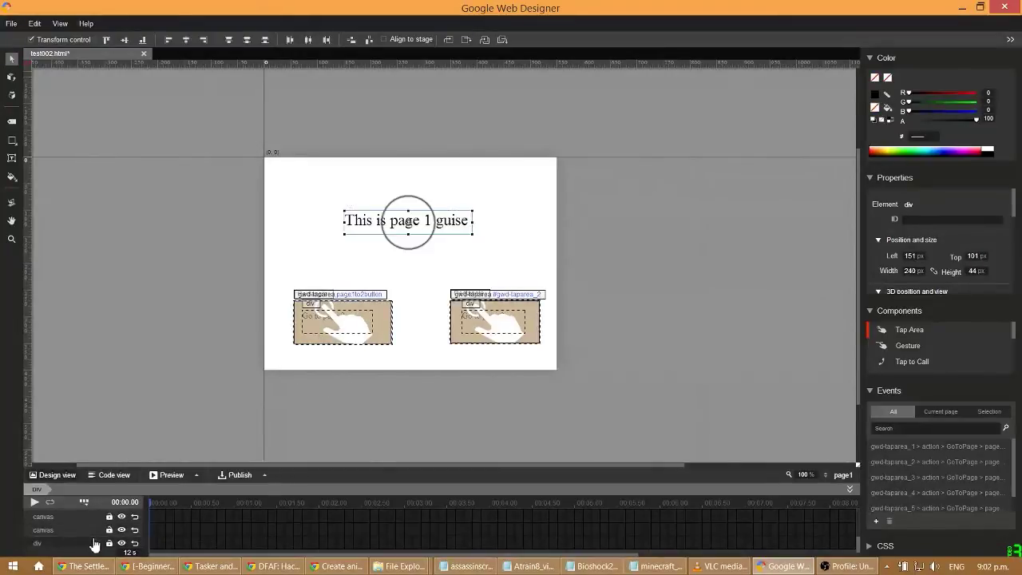
left_click(154, 549)
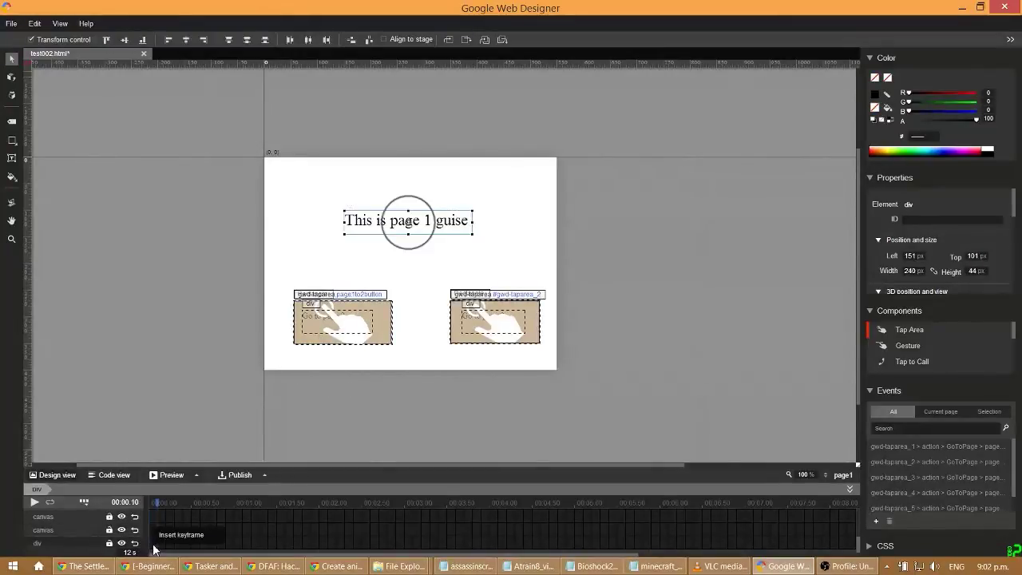
left_click(154, 544)
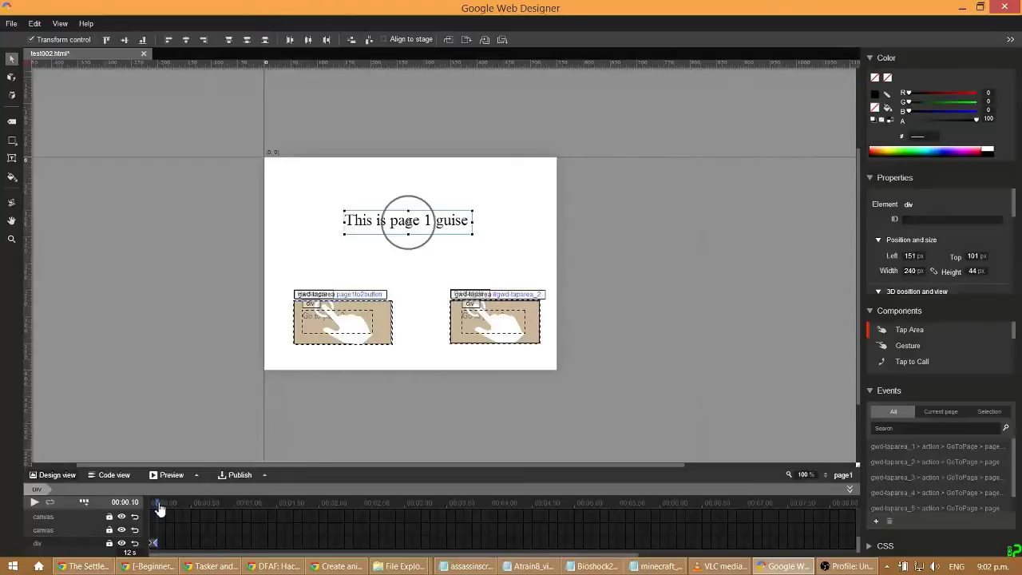
Animate the text by rotating it upside down at 3 seconds and upright again at 6 seconds, and scrub back to the start
left_click_drag(159, 508, 406, 526)
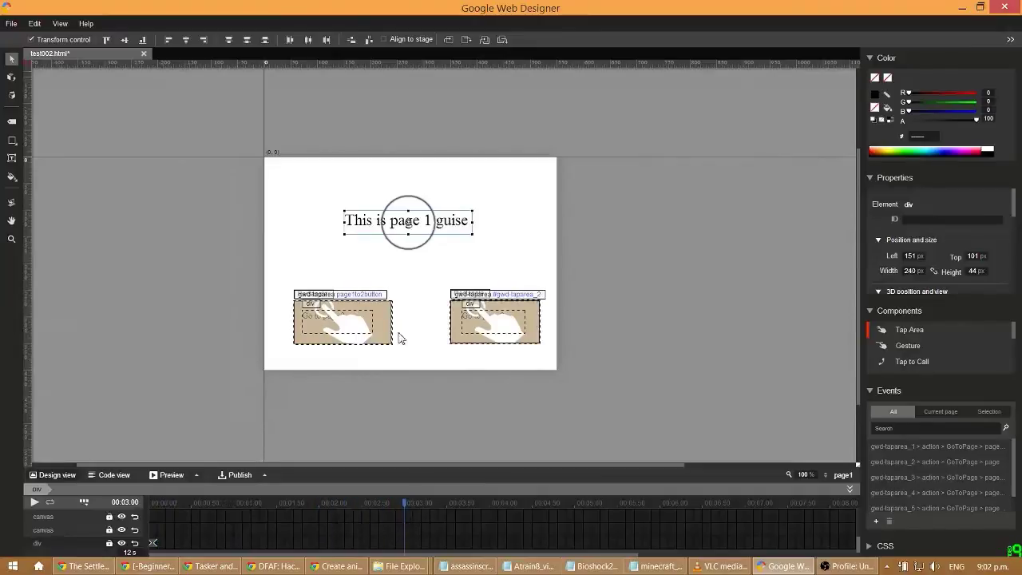
left_click_drag(392, 235, 440, 227)
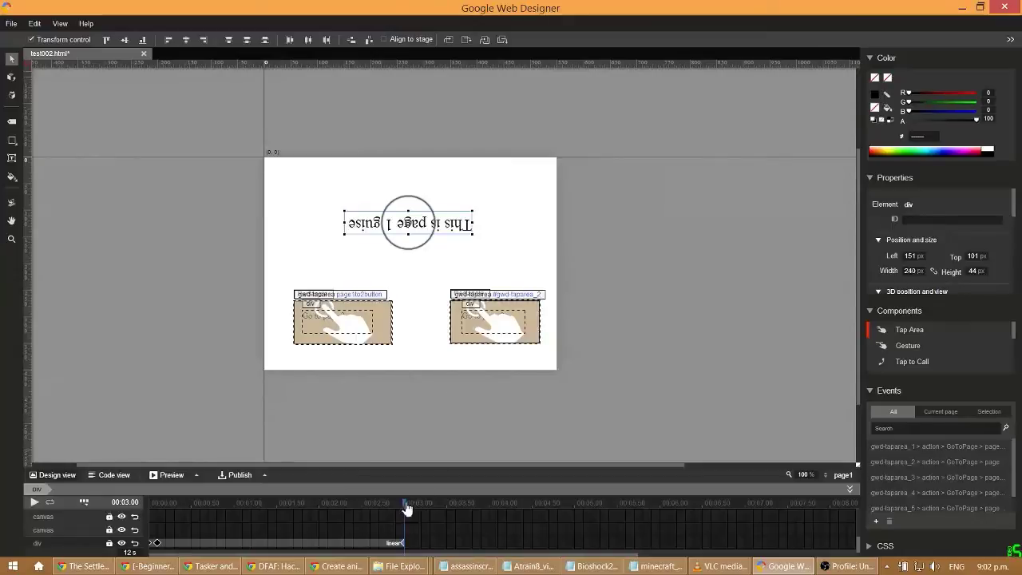
left_click_drag(407, 509, 661, 525)
left_click_drag(435, 229, 382, 224)
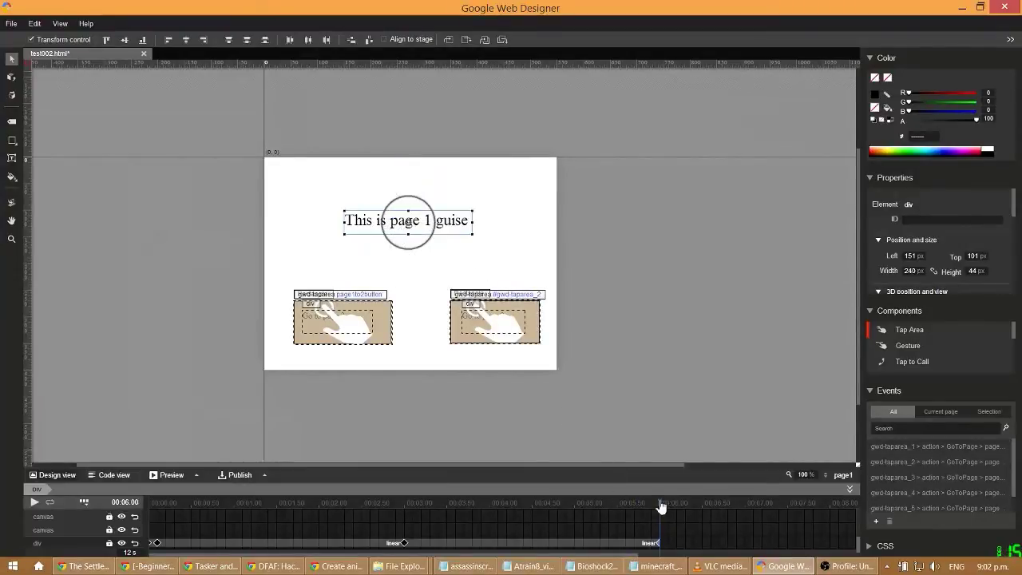
left_click_drag(661, 507, 148, 505)
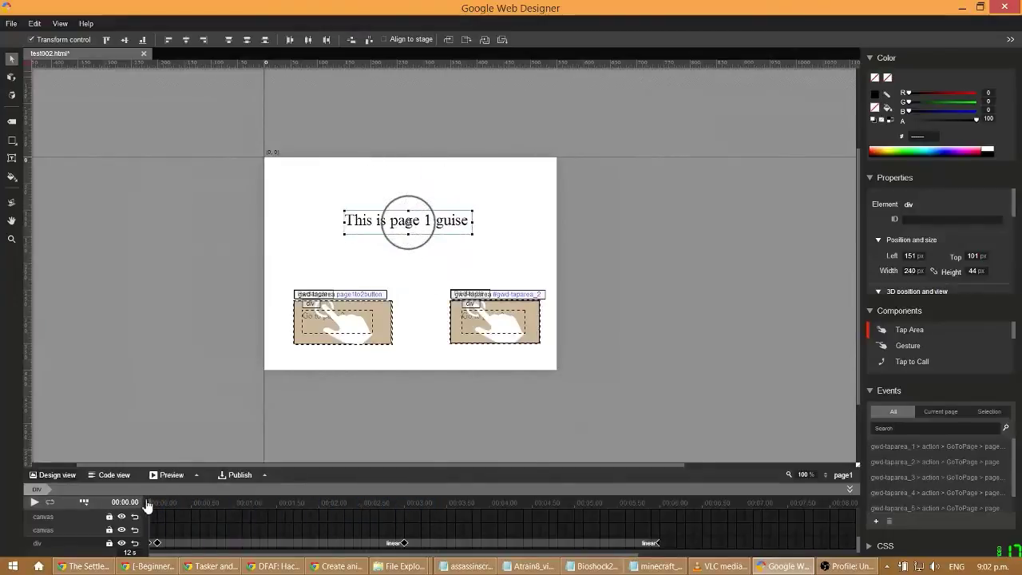
Try to delete the text layer's keyframe at 3 seconds and undo the deletion
left_click(406, 546)
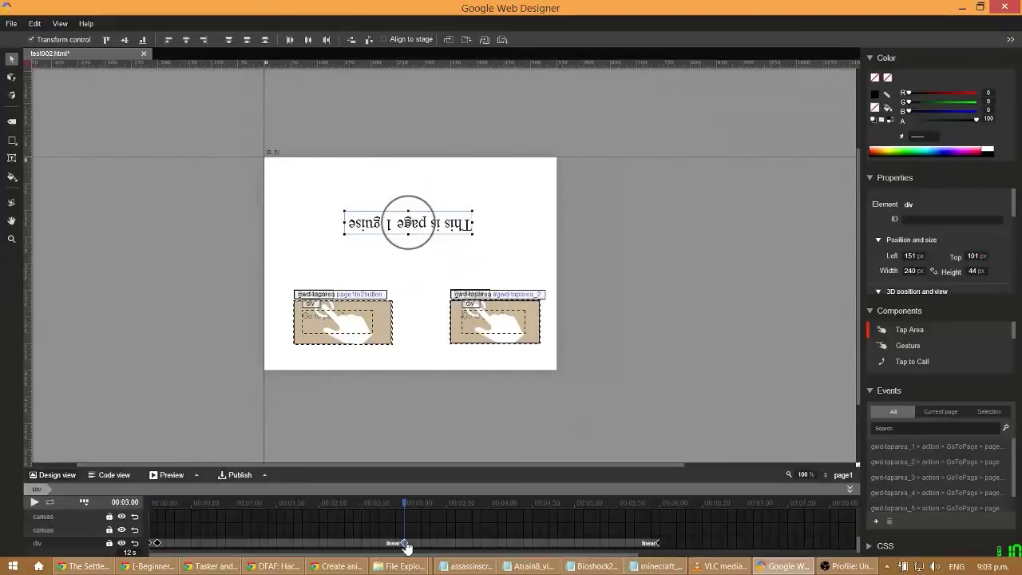
key("Delete")
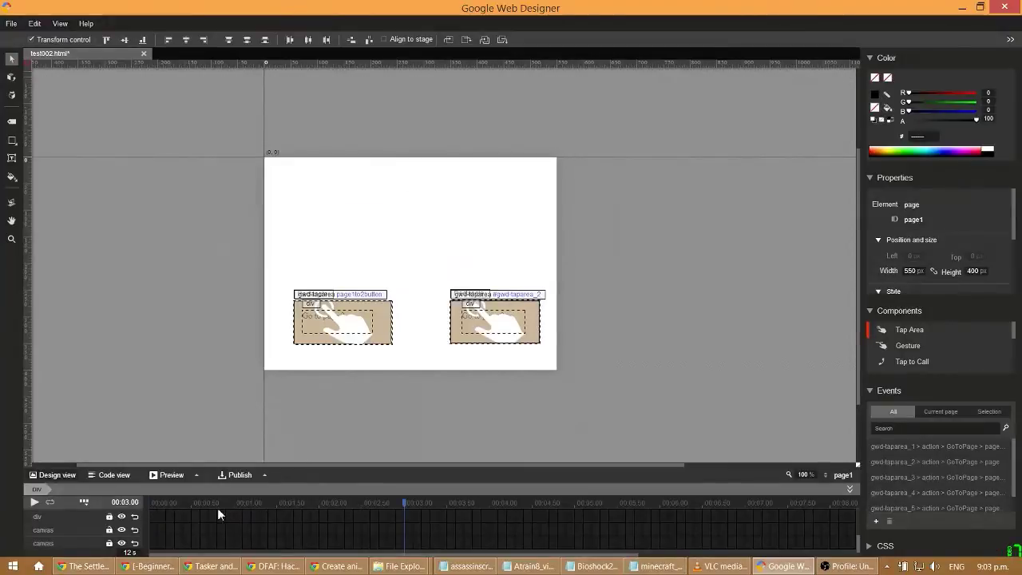
key("ctrl+z")
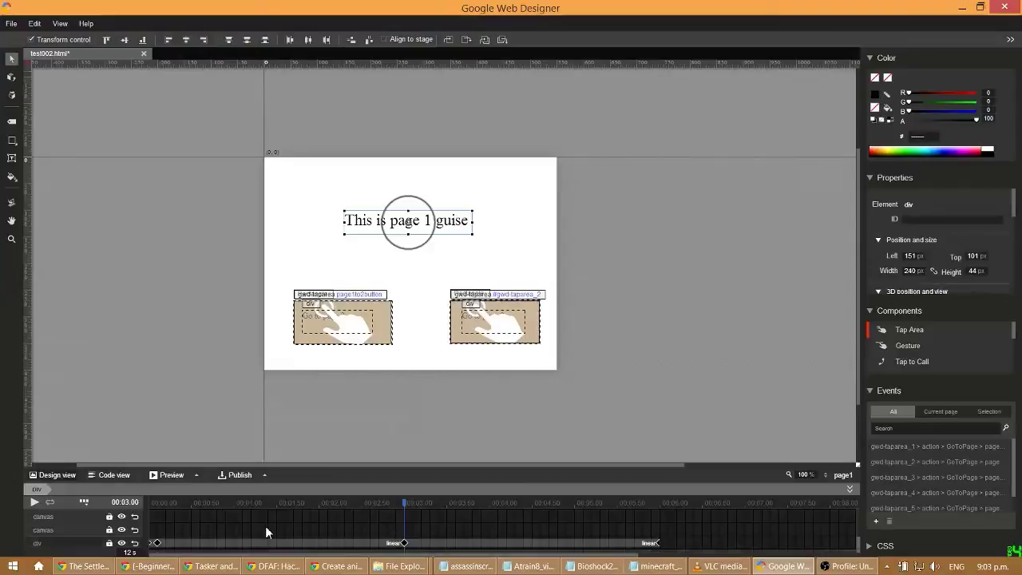
Remove the text layer's keyframe at 3 seconds, and try a slight rotation of the text at 6 seconds, undoing it
right_click(404, 544)
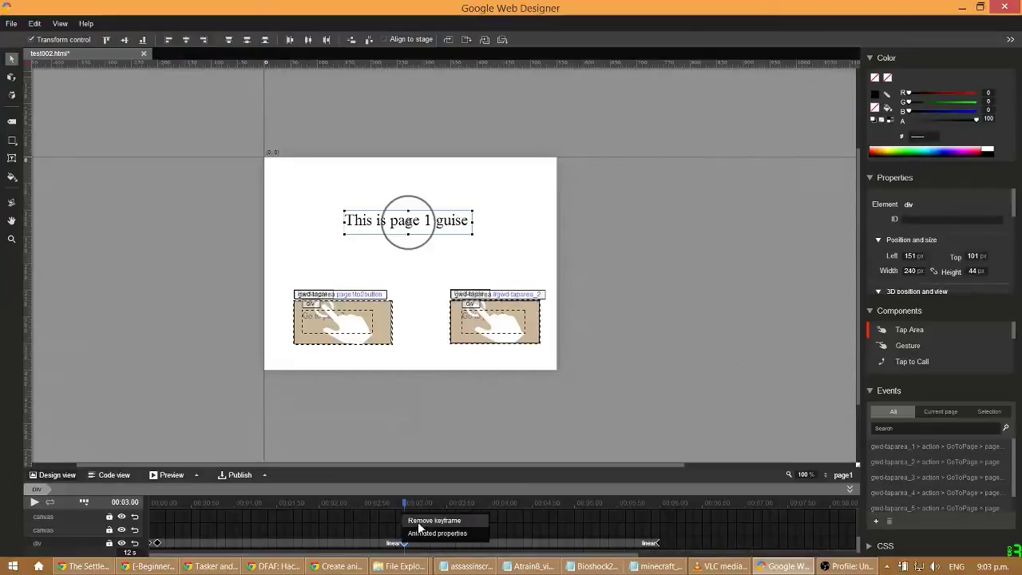
left_click(423, 521)
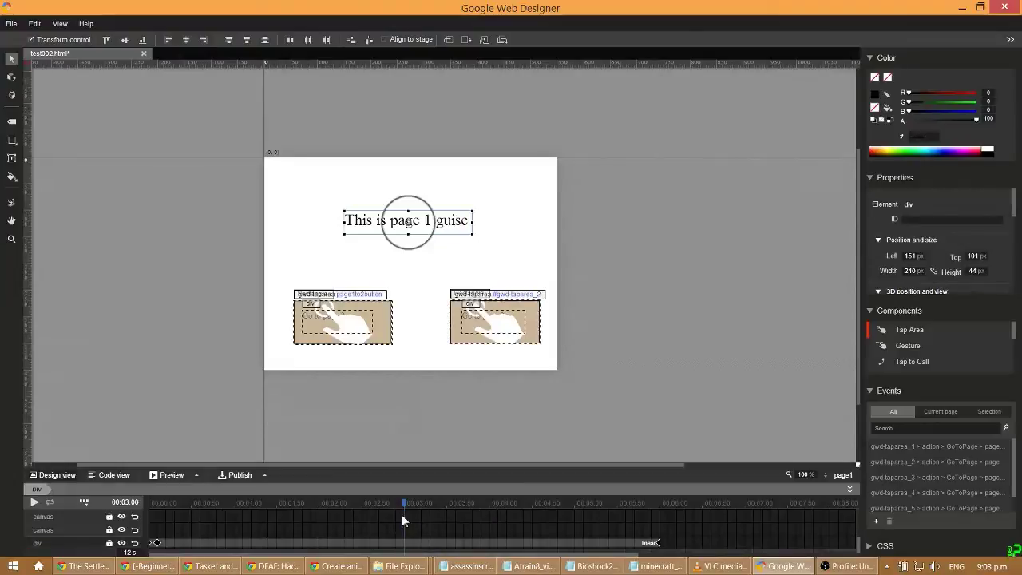
left_click_drag(404, 503, 663, 516)
left_click(224, 516)
left_click_drag(380, 225, 384, 226)
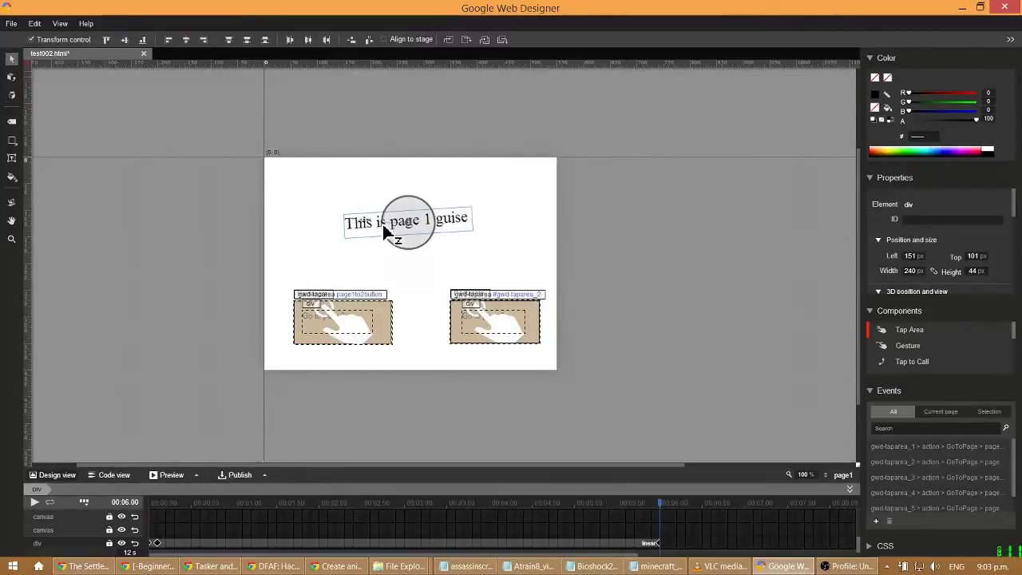
key("ctrl+z")
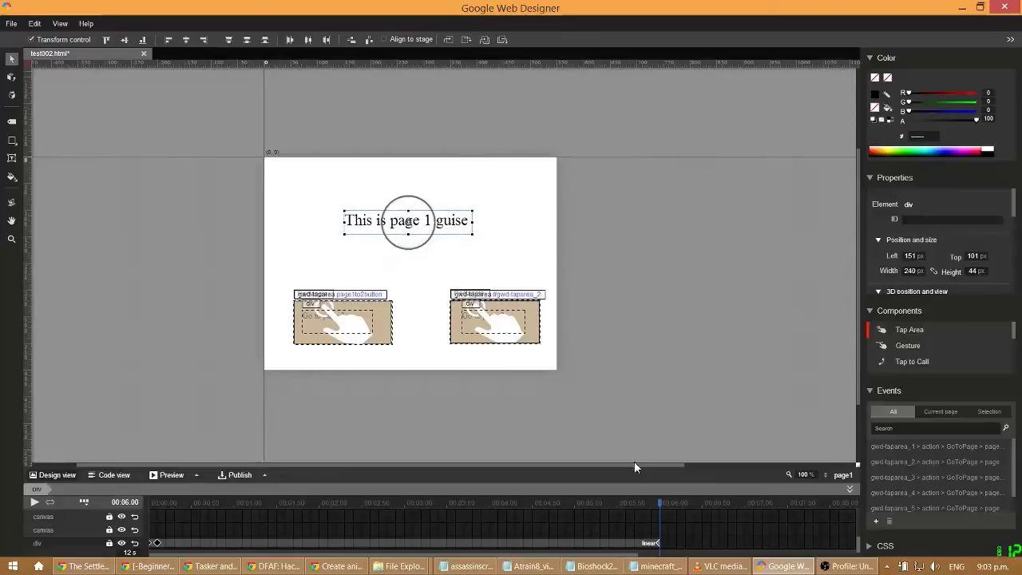
Rotate the text a quarter turn counterclockwise at 1.5 seconds, and try a further rotation at 3 seconds, undoing only the latter
left_click_drag(663, 514, 280, 519)
left_click_drag(383, 229, 411, 254)
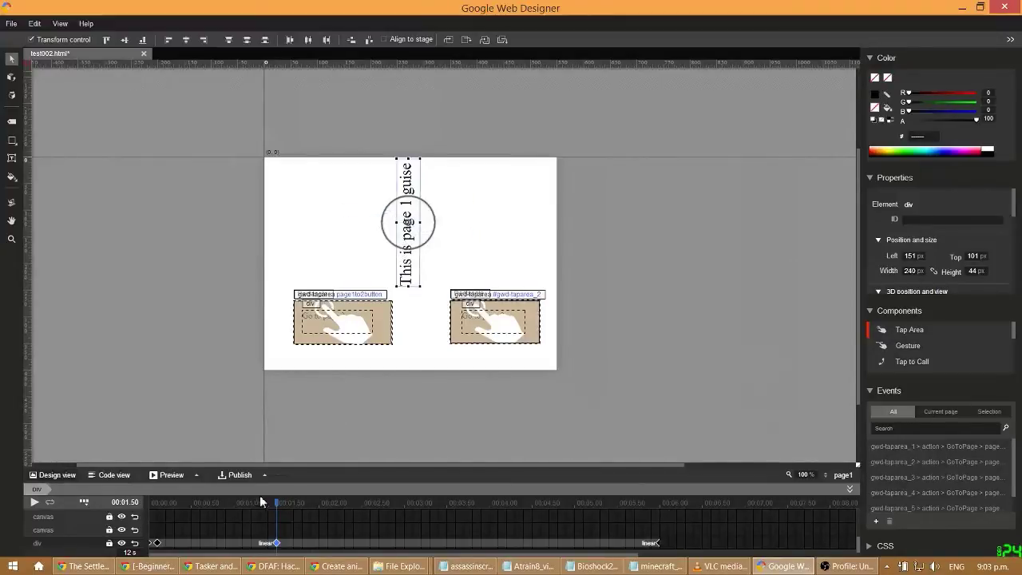
left_click_drag(279, 511, 406, 523)
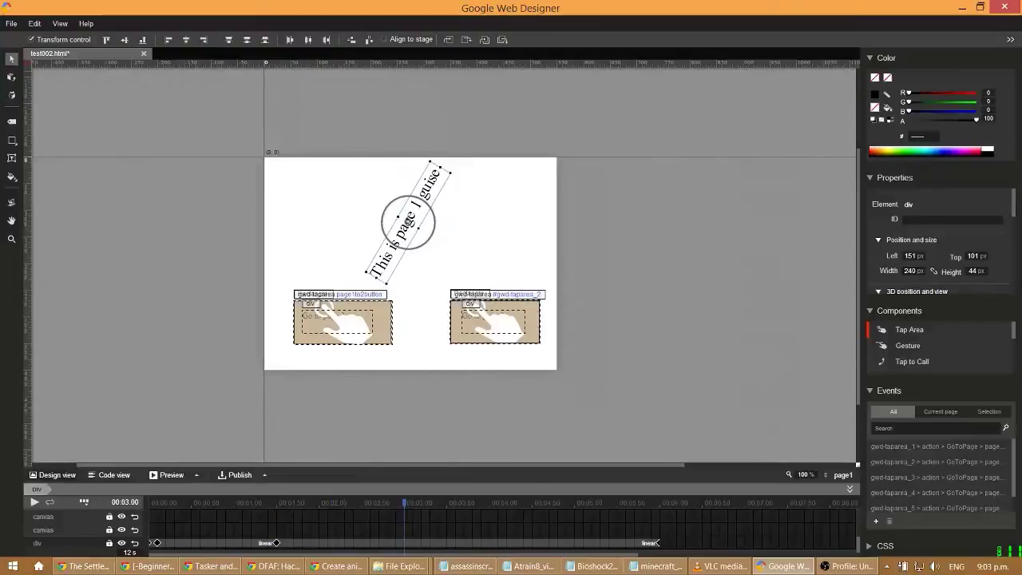
mouse_move(403, 252)
left_mouse_down()
mouse_move(453, 232)
mouse_move(447, 257)
mouse_move(399, 271)
mouse_move(449, 256)
left_mouse_up()
left_click_drag(406, 502, 535, 520)
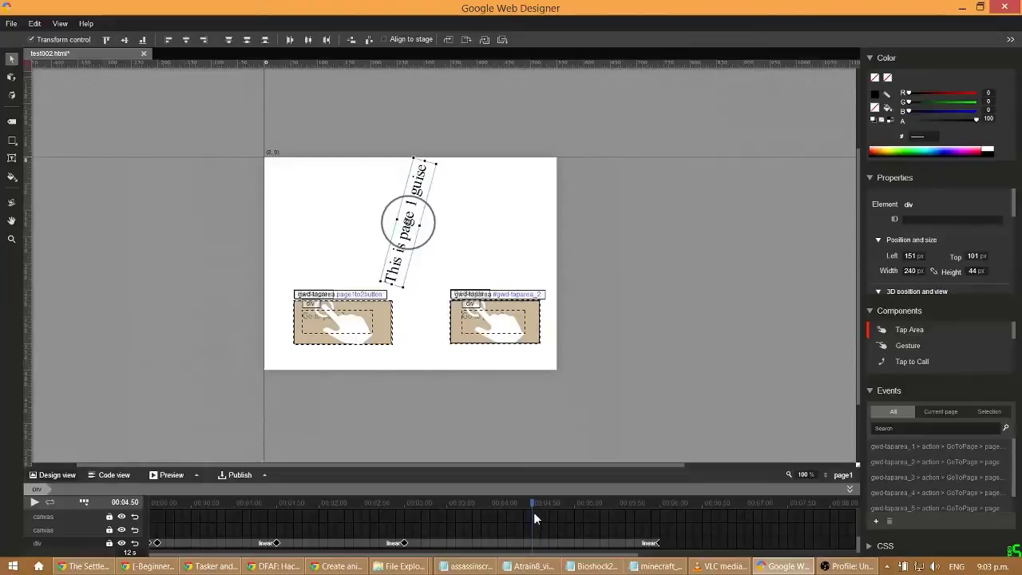
key("ctrl+z")
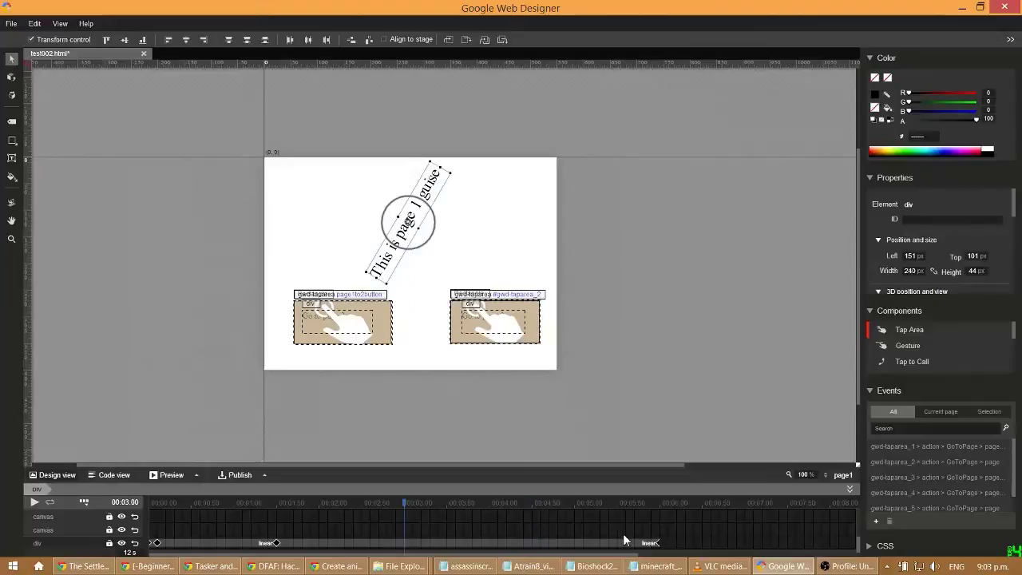
key("ctrl+z")
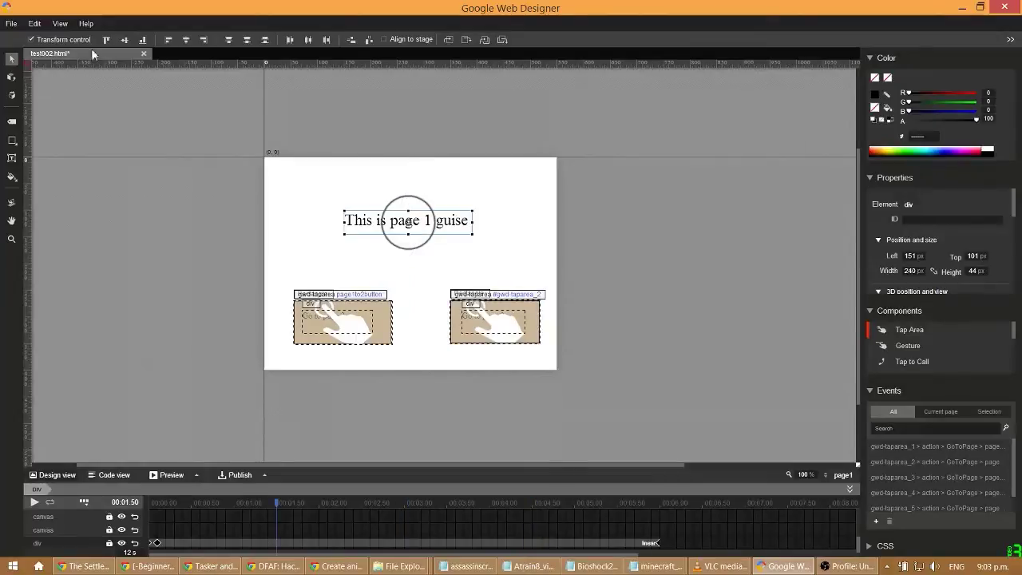
left_click(34, 23)
left_click(44, 49)
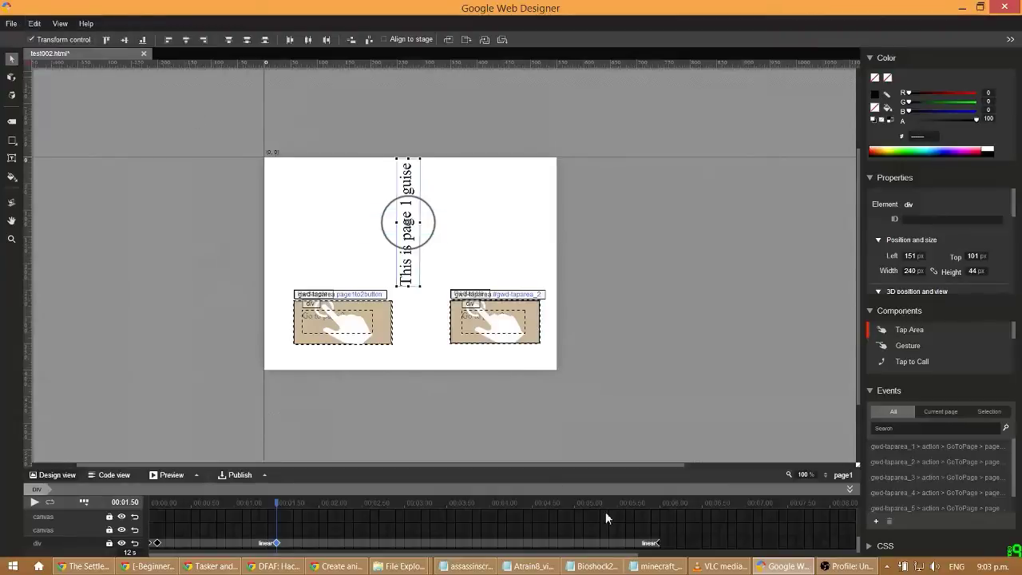
Remove the text layer's keyframe at 6 seconds and rotate the text upside down at 3 seconds
right_click(660, 543)
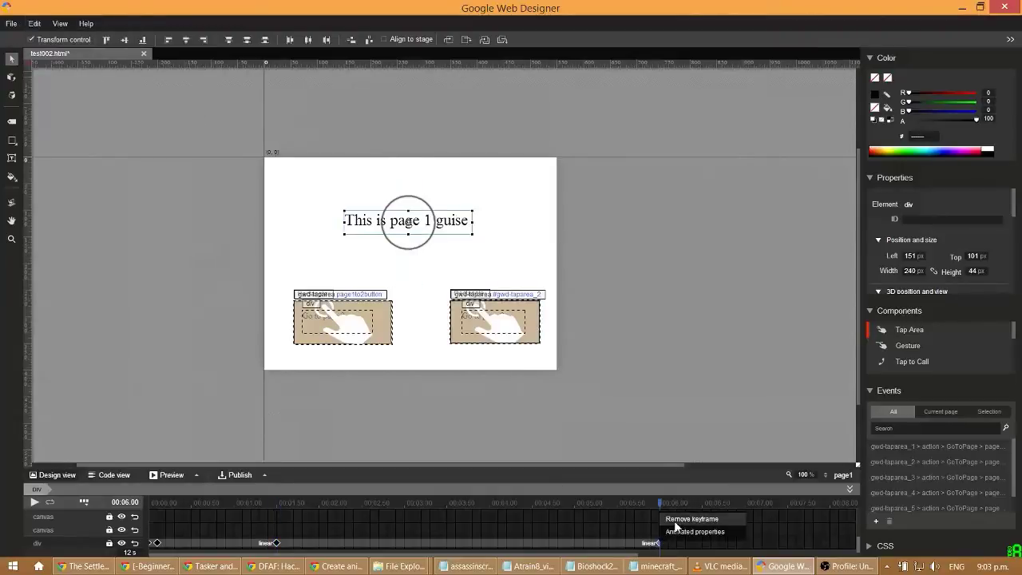
left_click(671, 527)
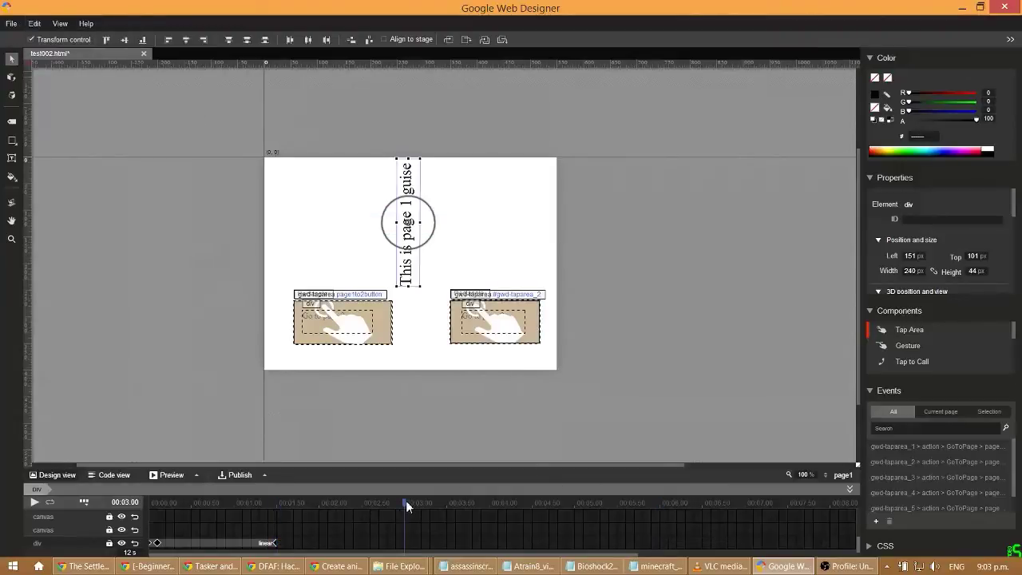
left_click_drag(414, 254, 460, 228)
Continue the text's counterclockwise rotation to read straight downward at 4.5 seconds and upright at 6 seconds
left_click_drag(405, 511, 535, 521)
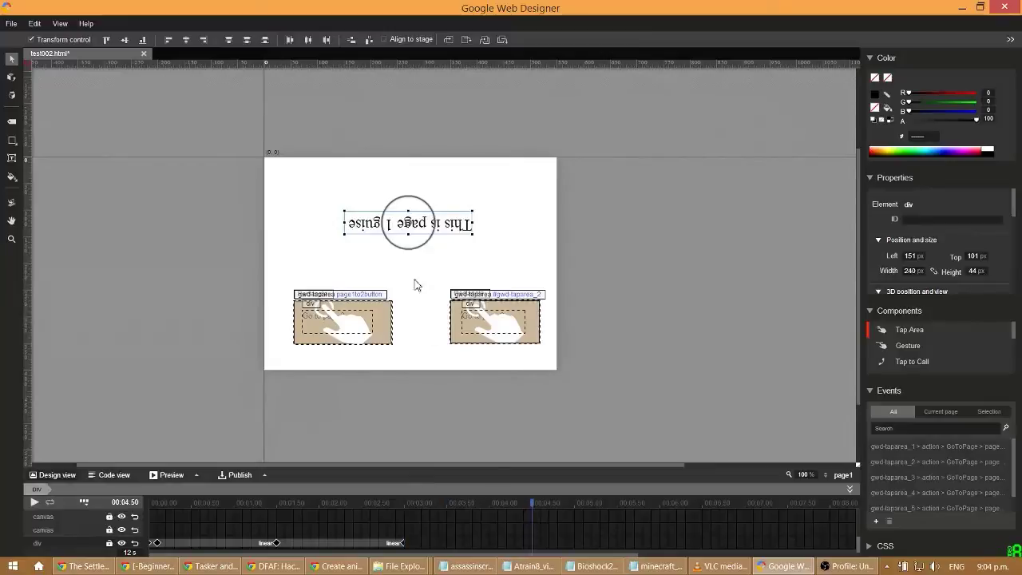
left_click_drag(426, 230, 426, 203)
key("ctrl+z")
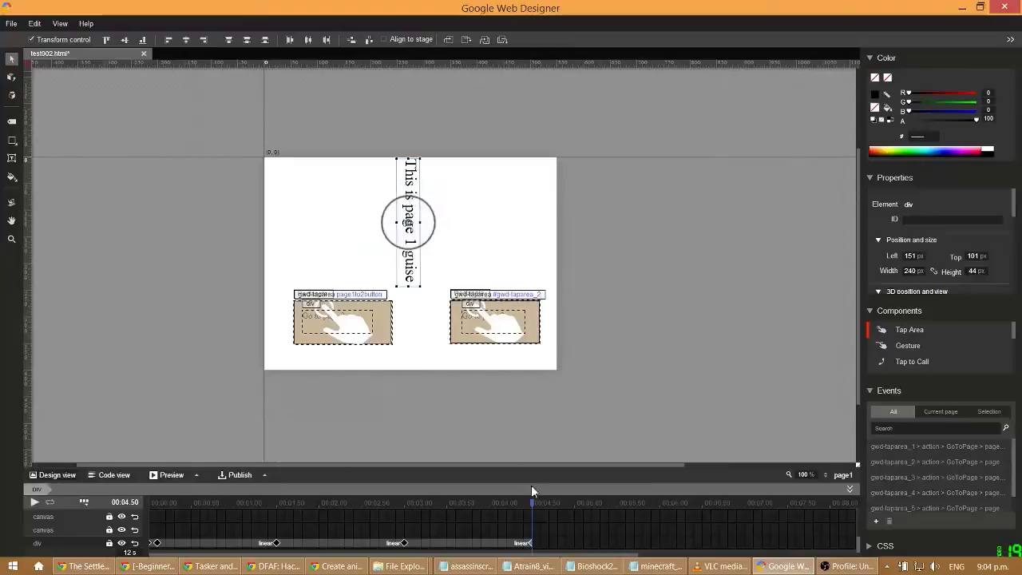
left_click_drag(533, 511, 662, 526)
left_click_drag(437, 226, 428, 202)
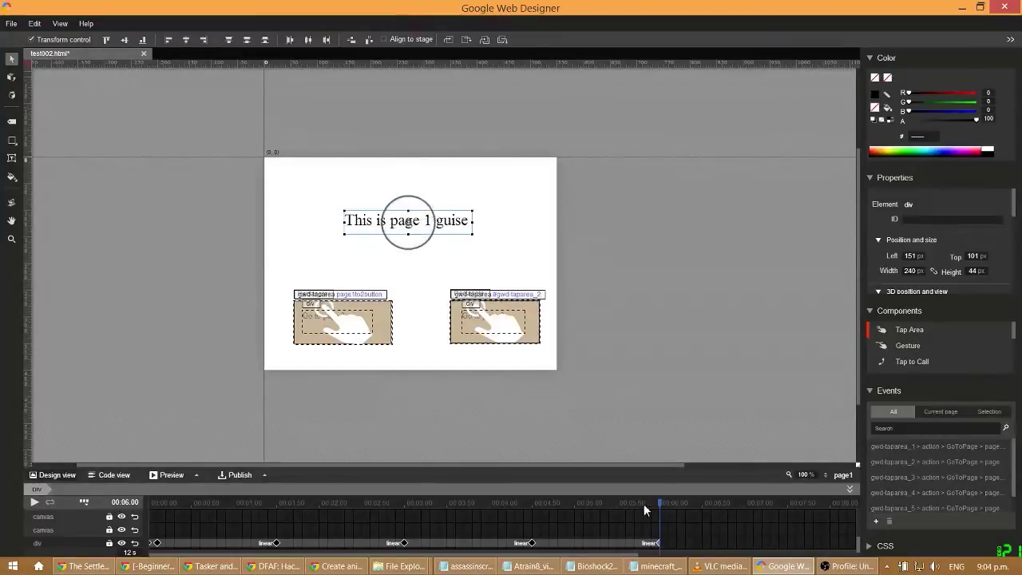
Scrub back to the start of the animation and remove the text layer's keyframe at 00:00.10
left_click_drag(662, 510, 152, 516)
left_click(158, 544)
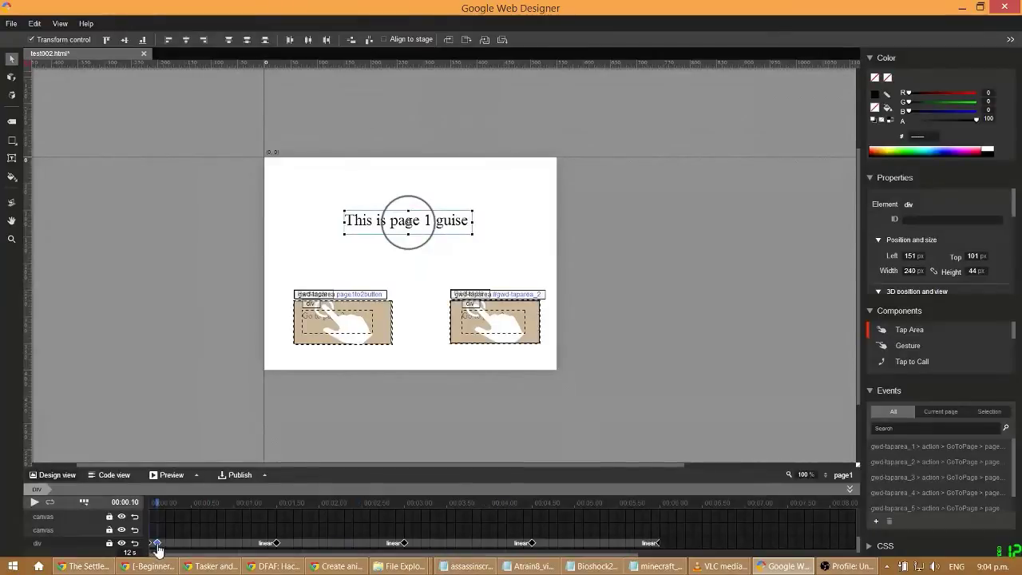
right_click(157, 550)
left_click(163, 523)
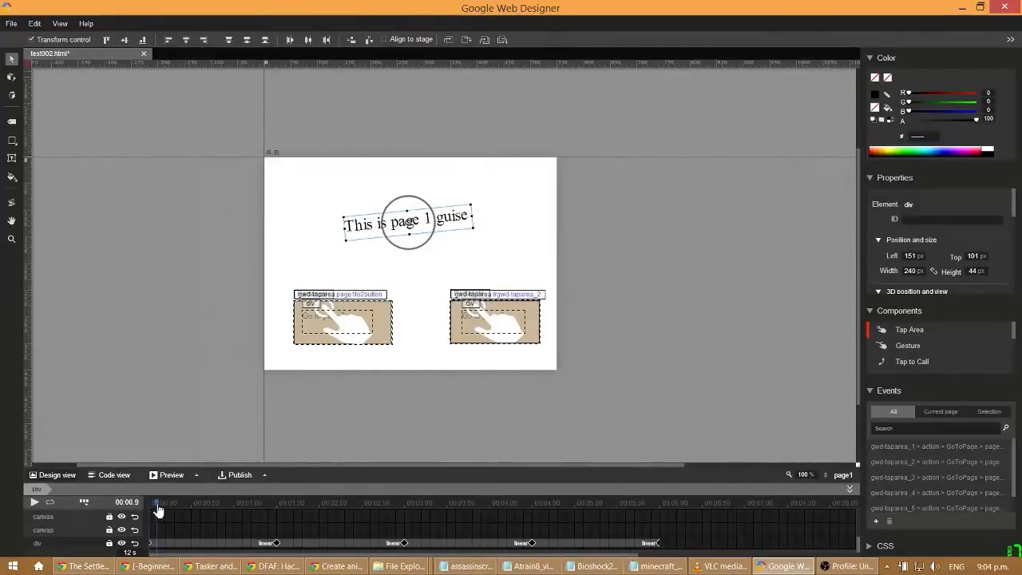
Scrub through the text rotation and inspect the animated properties of the keyframe at 4.5 seconds
left_click_drag(158, 511, 531, 545)
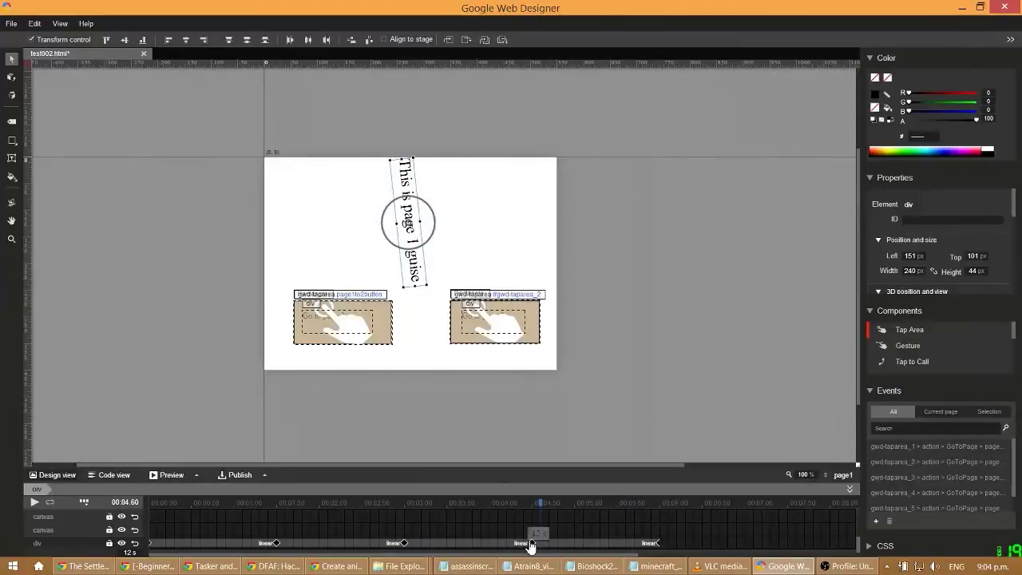
right_click(531, 544)
left_click(542, 534)
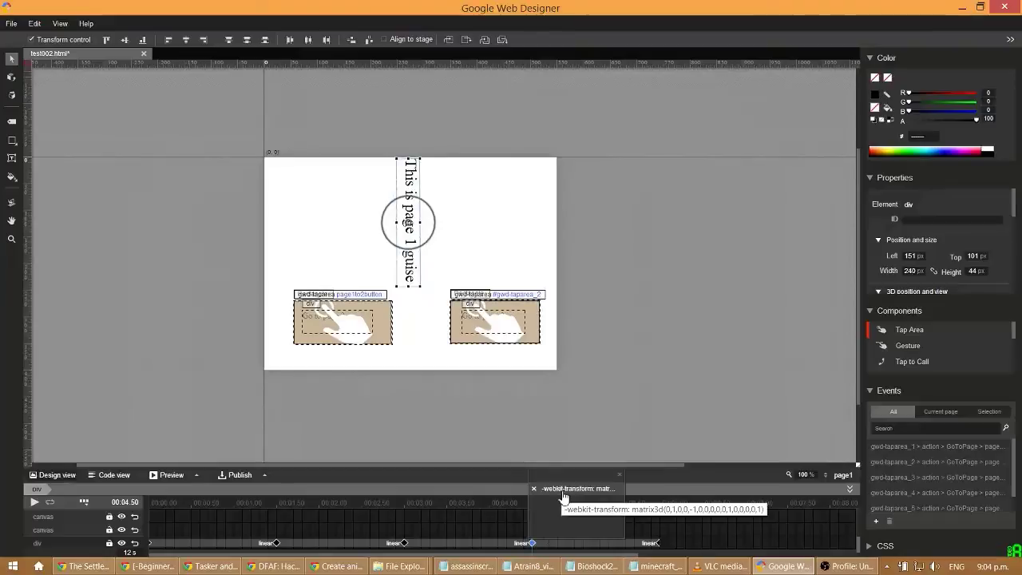
left_click(622, 477)
left_click(505, 511)
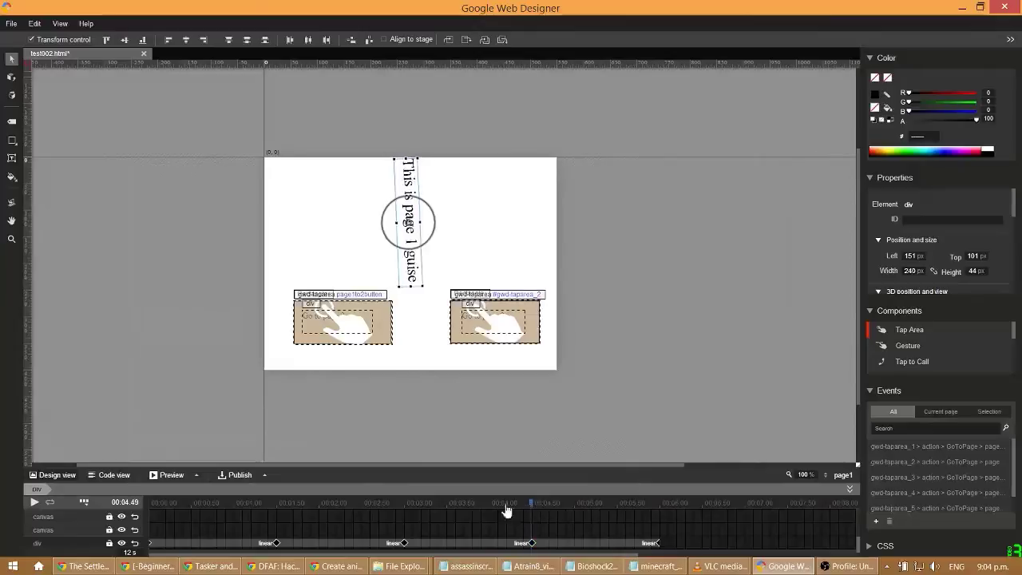
left_click_drag(506, 511, 421, 529)
left_click_drag(401, 527, 285, 518)
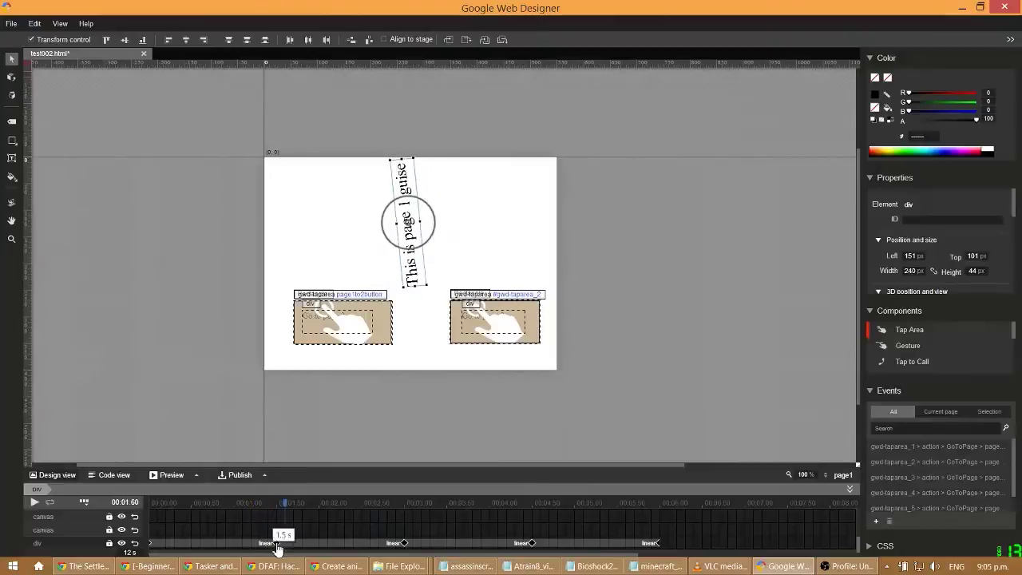
Remove the text layer's keyframes at 1.5, 3, 4.5 and 6 seconds
right_click(271, 543)
left_click(297, 530)
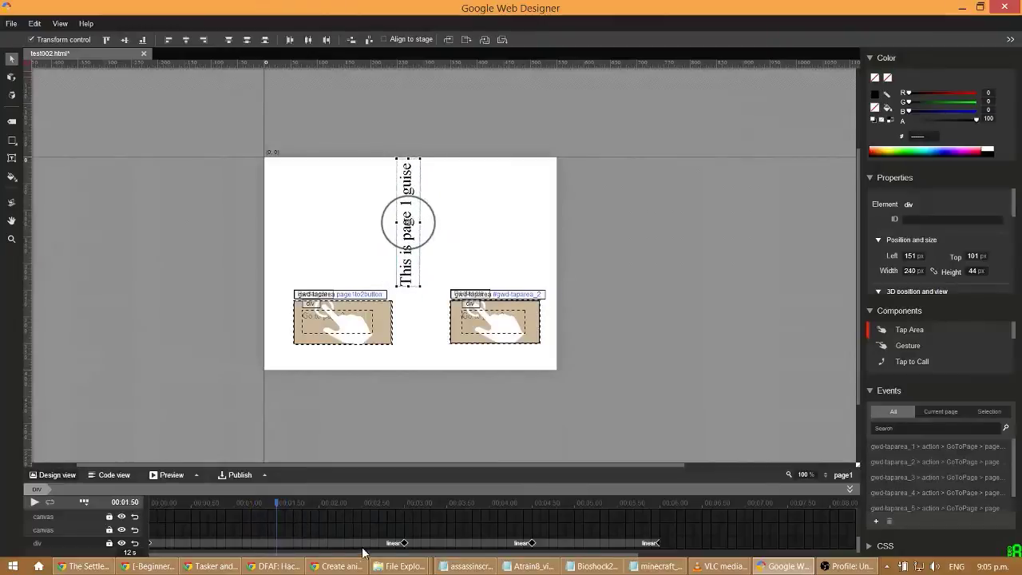
right_click(404, 544)
left_click(429, 521)
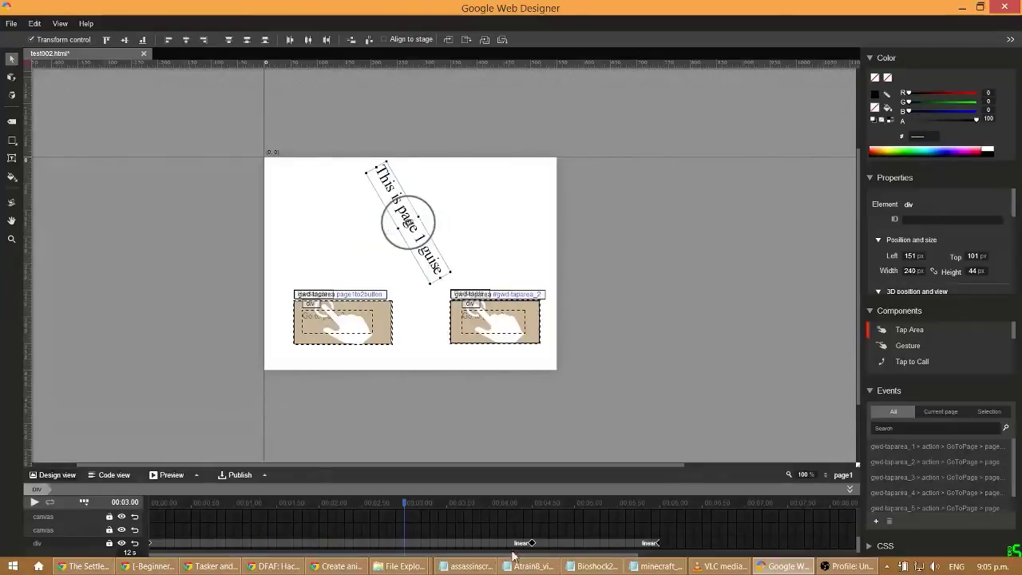
right_click(532, 544)
left_click(550, 527)
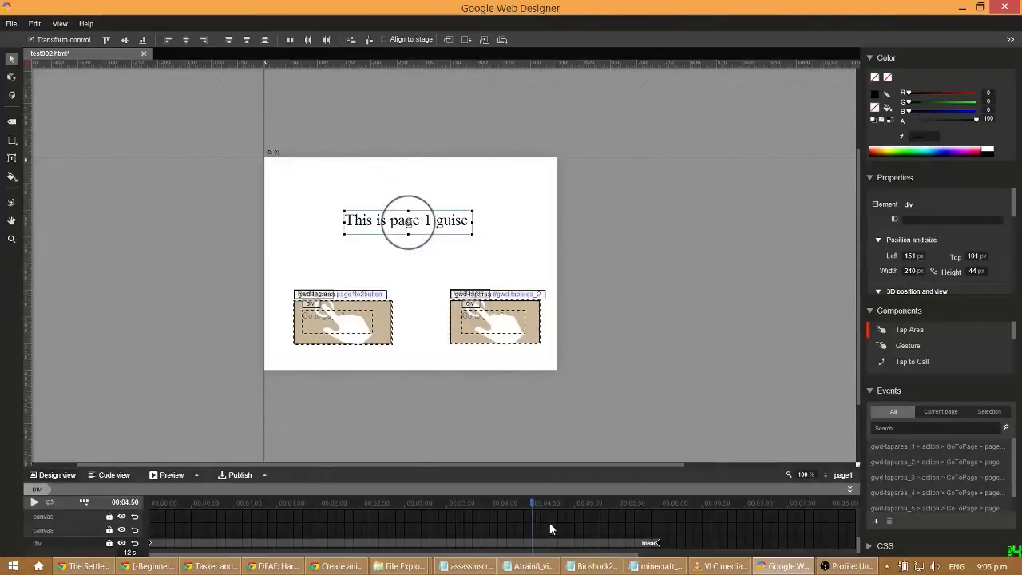
right_click(660, 544)
left_click(664, 525)
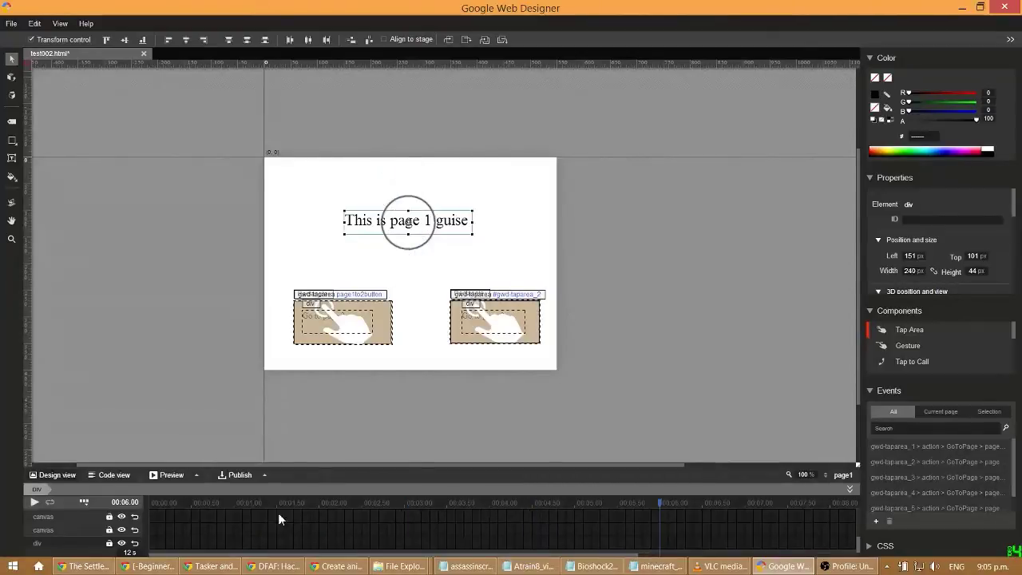
Insert a text keyframe at 1.5 seconds with the text rotated a quarter turn clockwise, and rotate it upside down at 3 seconds
left_click_drag(217, 507, 279, 519)
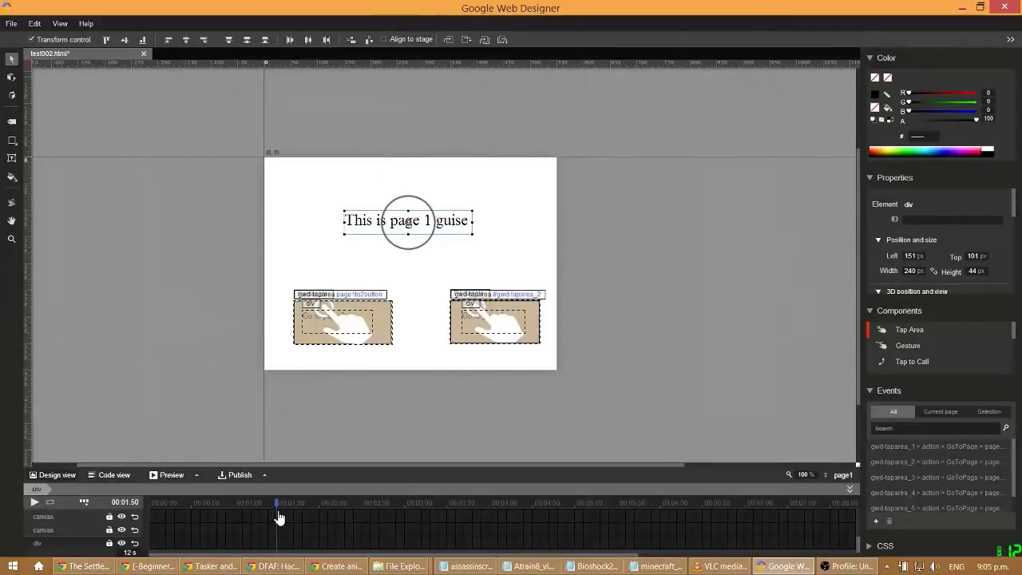
key("F6")
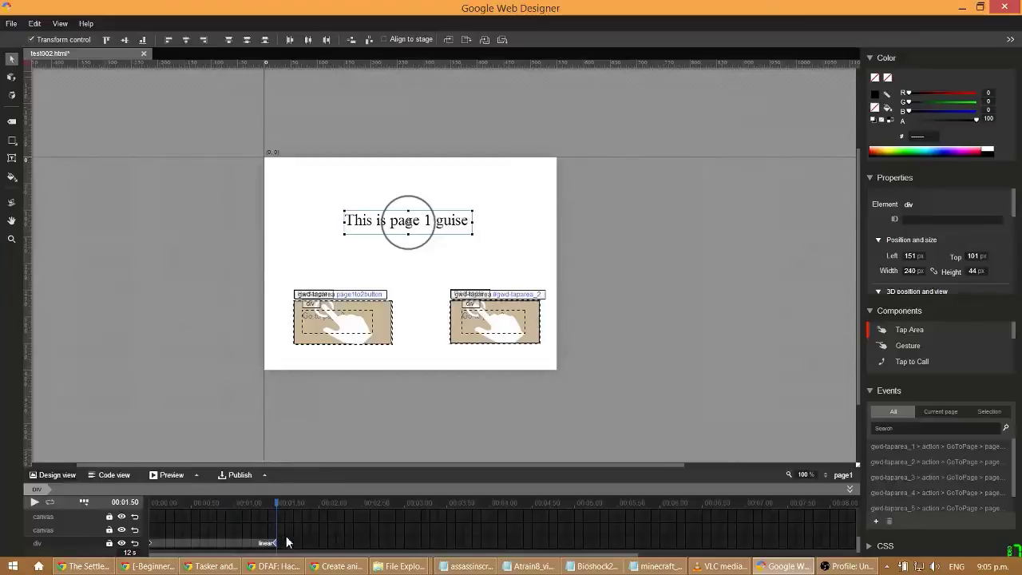
left_click_drag(436, 224, 406, 256)
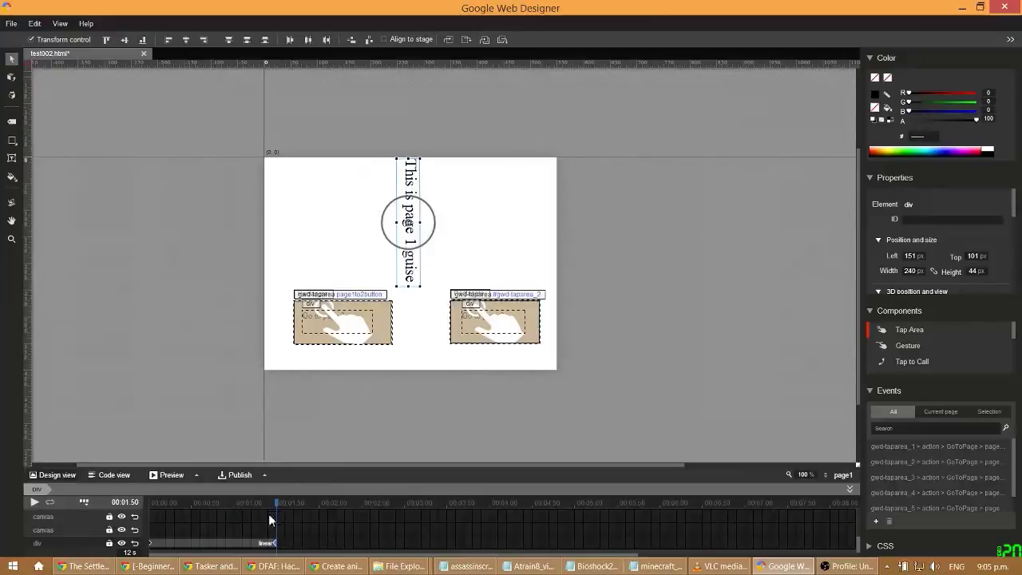
left_click_drag(278, 501, 408, 526)
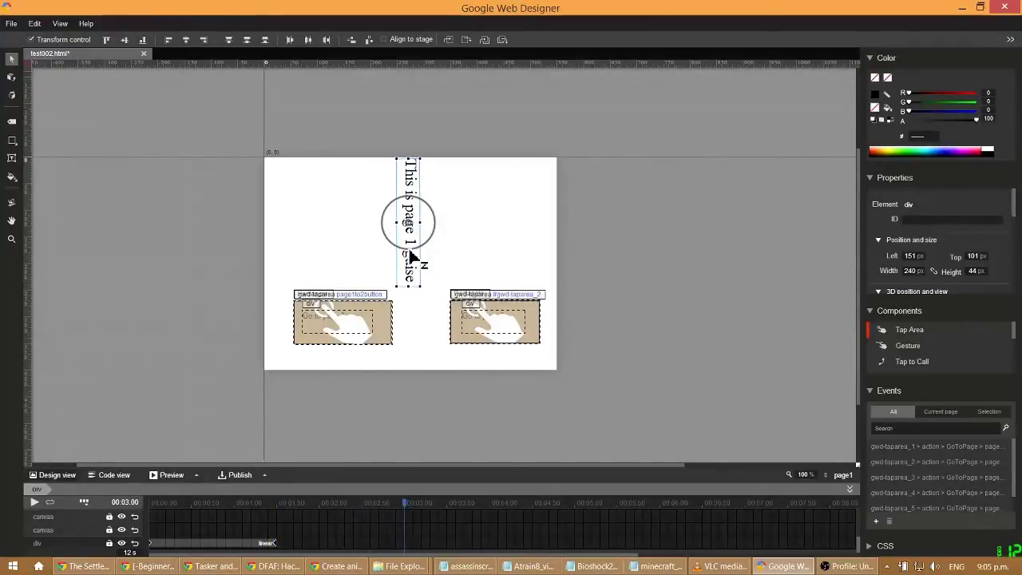
left_click_drag(397, 253, 359, 221)
Continue the clockwise rotation so the text reads straight upward at 4.5 seconds and stands upright at 6 seconds
left_click_drag(405, 512, 536, 525)
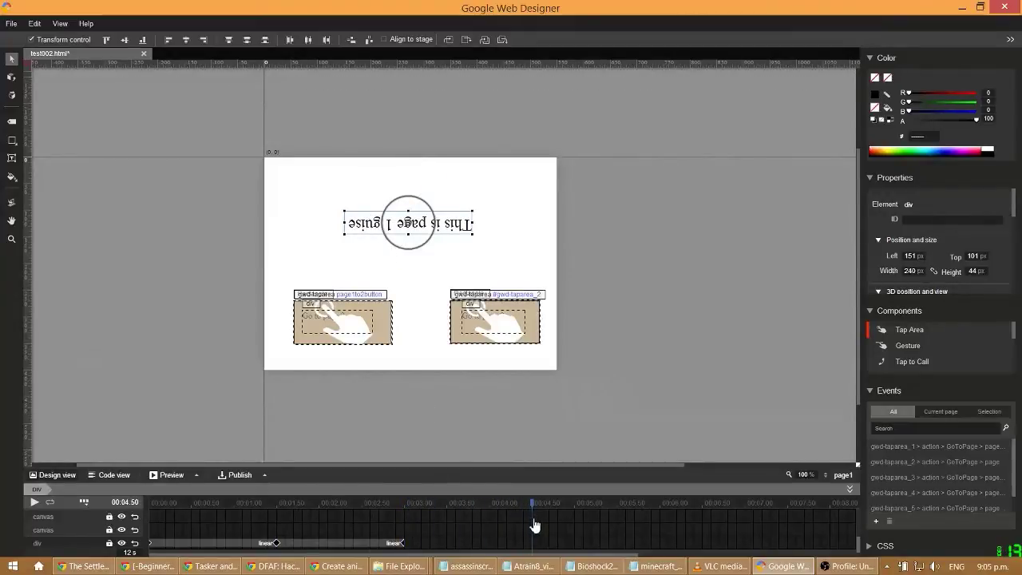
left_click(423, 249)
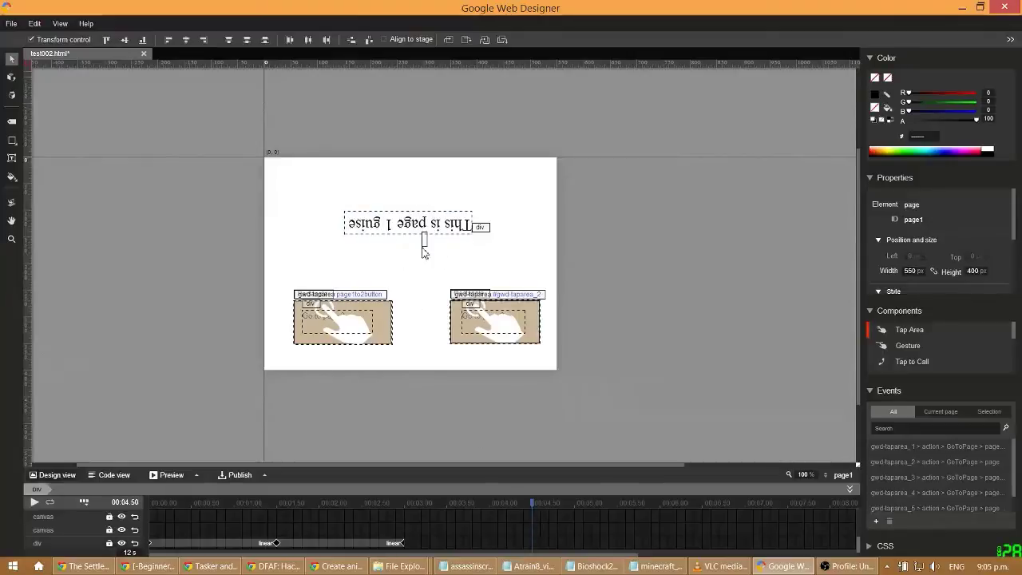
left_click(416, 231)
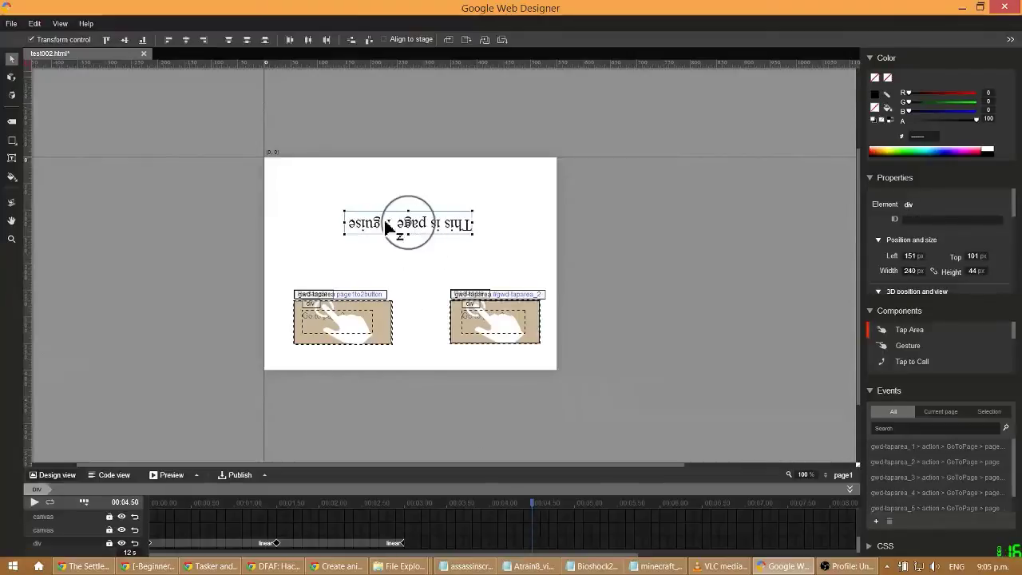
left_click_drag(385, 229, 423, 200)
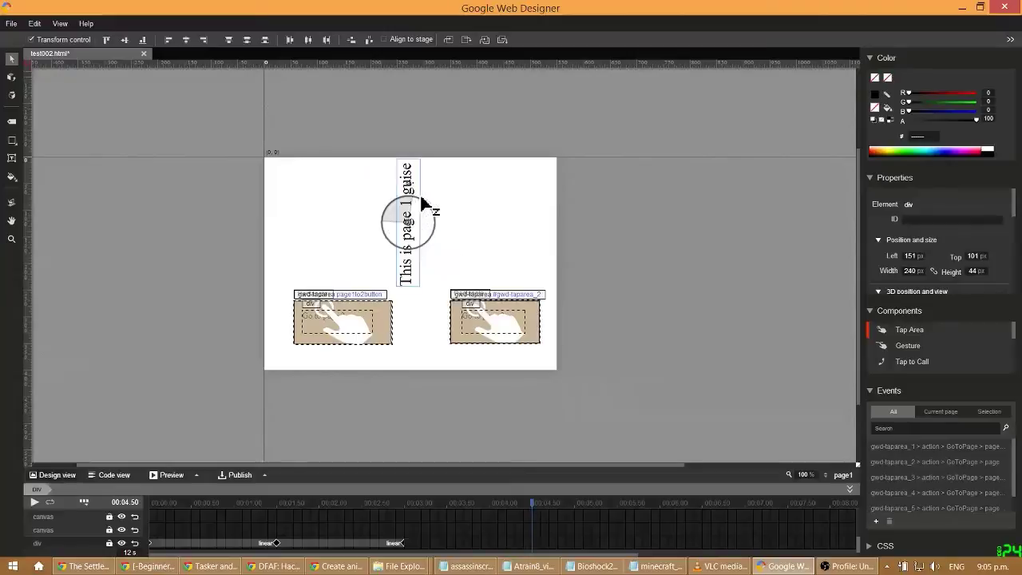
left_click_drag(535, 505, 663, 521)
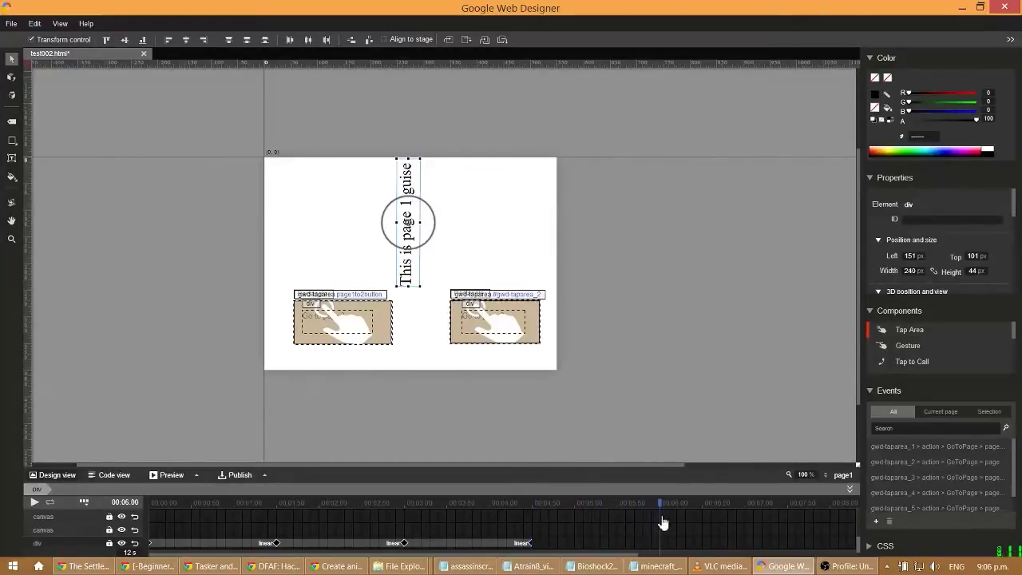
left_click_drag(418, 201, 454, 254)
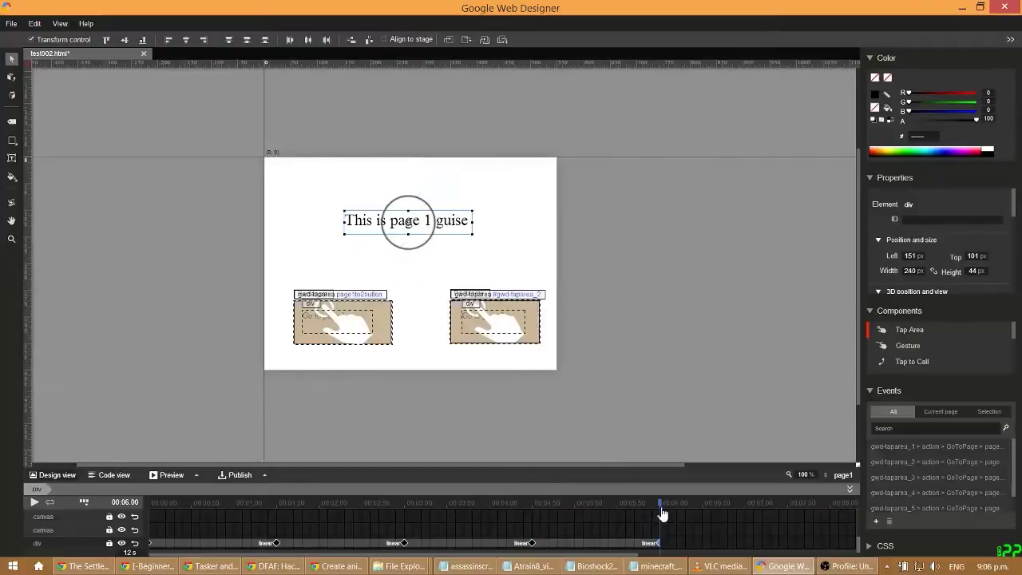
Scrub back through the text rotation and remove the text layer's keyframes at 1.5, 3, 4.5 and 6 seconds
left_click_drag(663, 515, 278, 542)
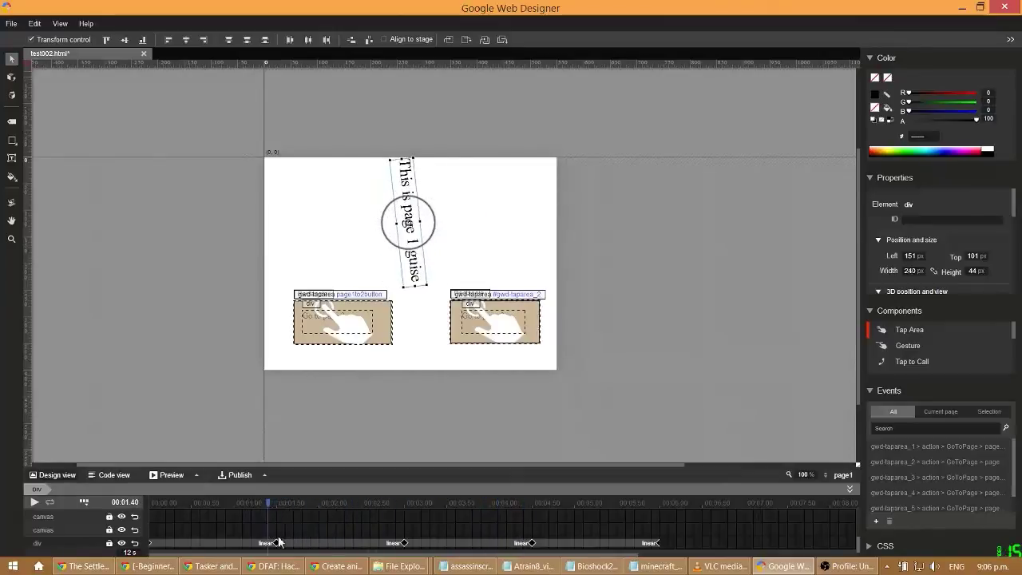
right_click(275, 544)
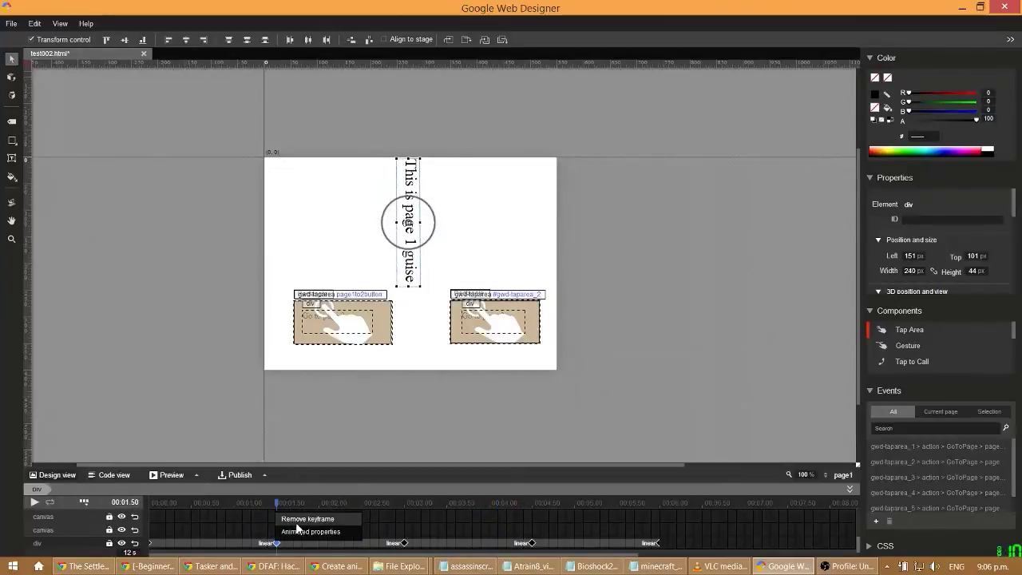
left_click(296, 524)
right_click(404, 543)
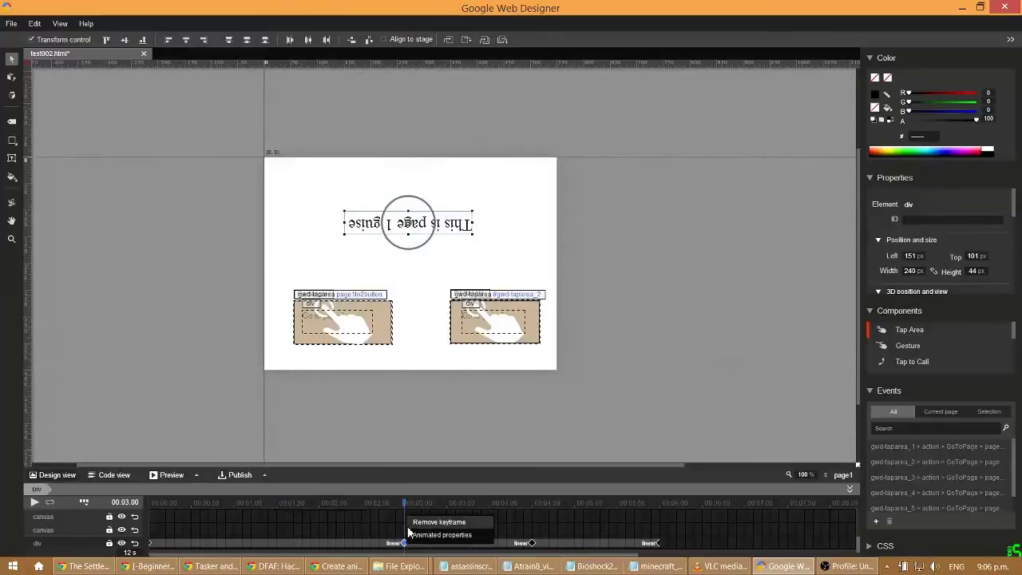
left_click(423, 523)
right_click(533, 544)
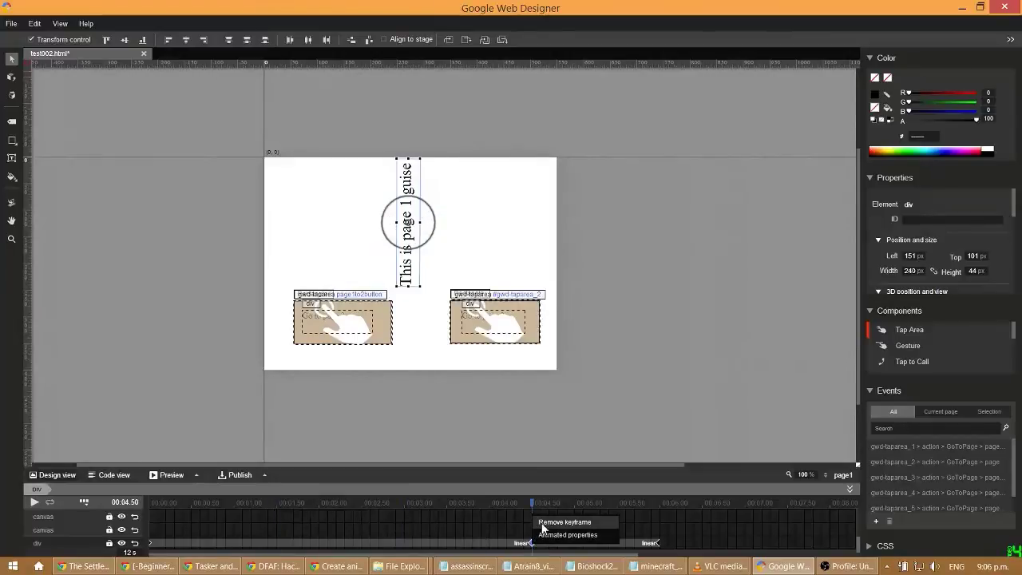
left_click(563, 524)
right_click(658, 544)
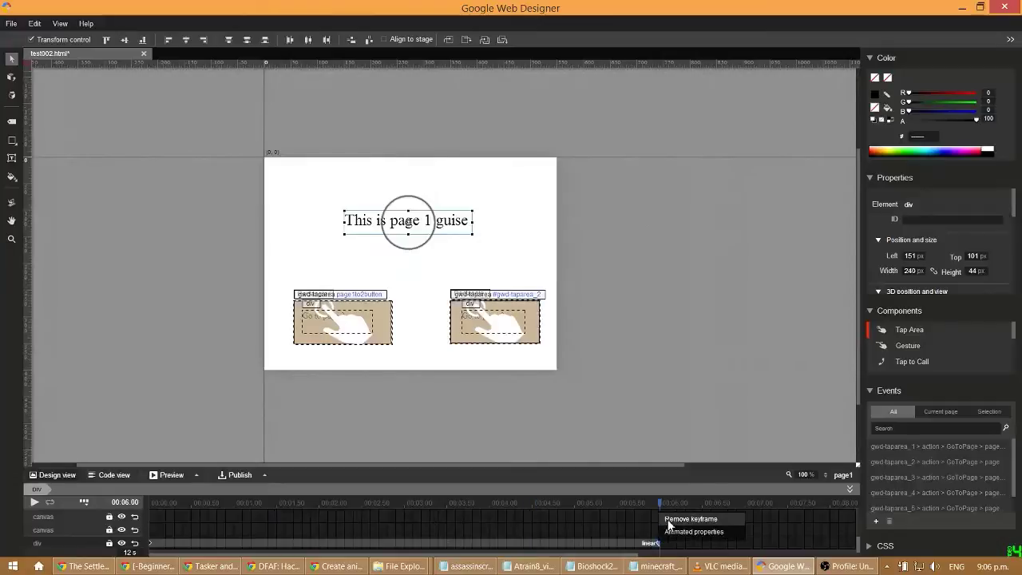
left_click(669, 521)
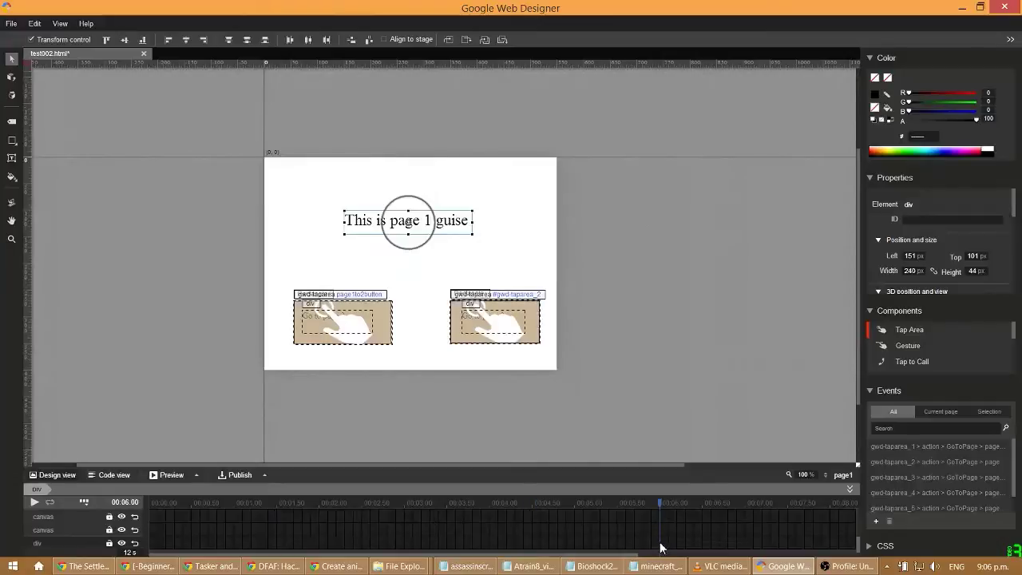
Insert a single keyframe on the text layer at 6 seconds
right_click(661, 543)
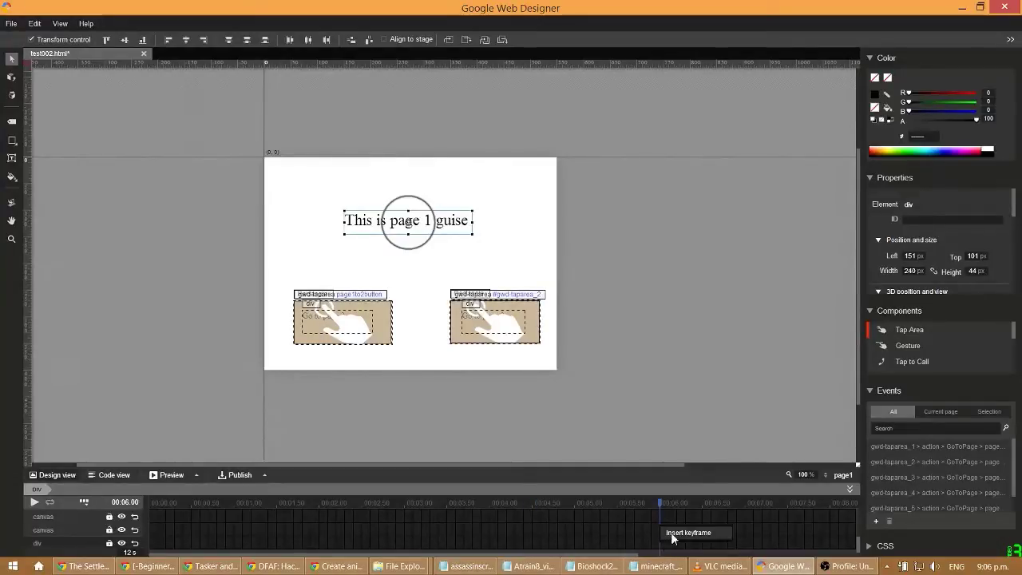
left_click(671, 533)
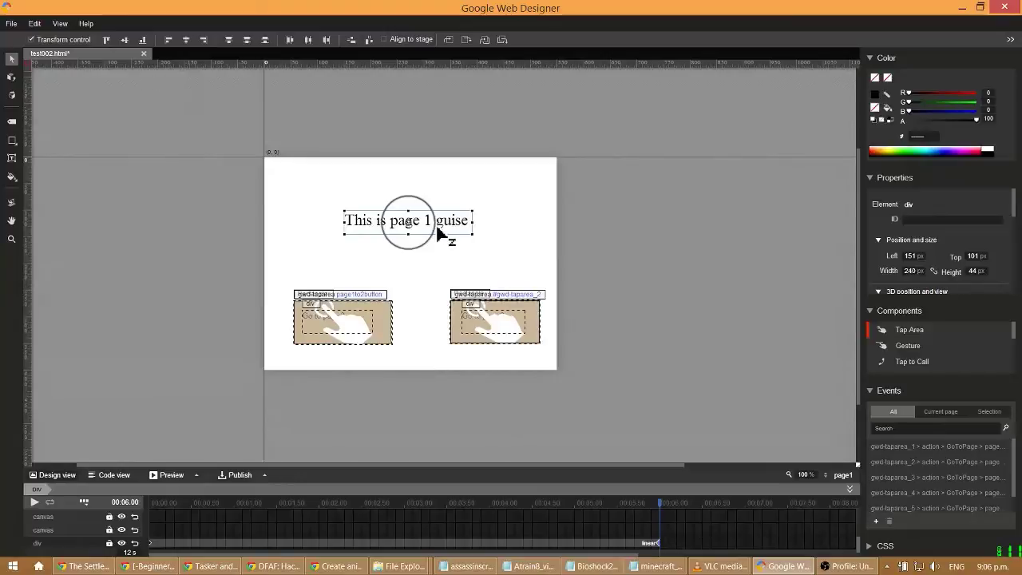
Try to rotate the "This is page 1 guise" heading at its 6-second keyframe
right_click(659, 544)
left_click(671, 536)
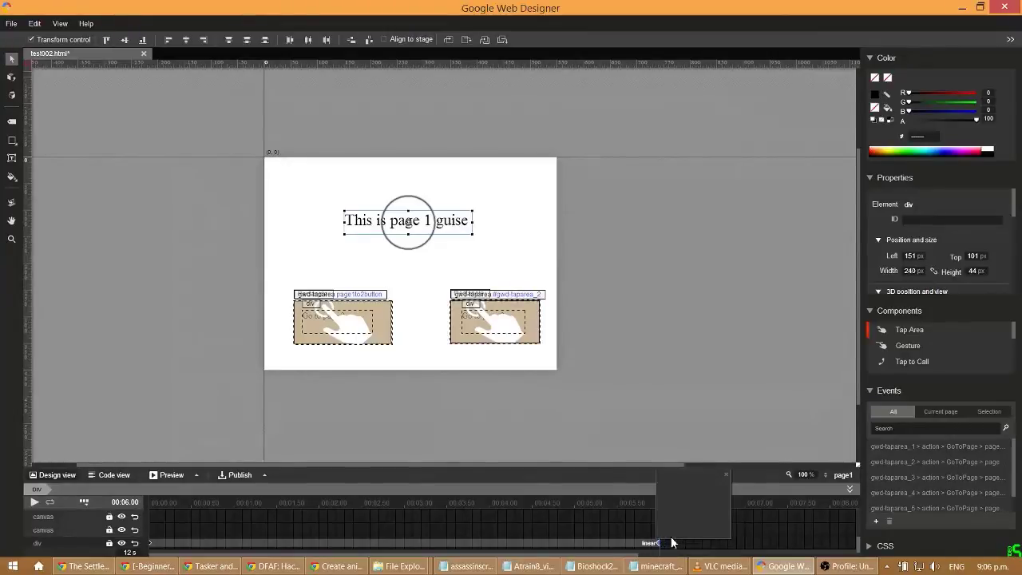
left_click(725, 473)
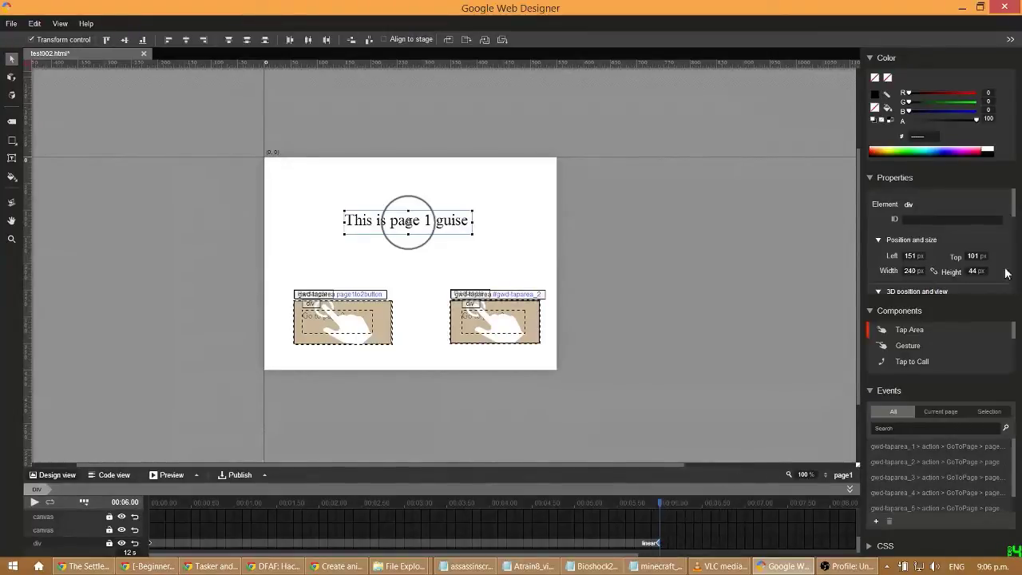
mouse_move(1014, 204)
left_mouse_down()
mouse_move(1019, 293)
mouse_move(1016, 190)
left_mouse_up()
left_click_drag(426, 248, 471, 246)
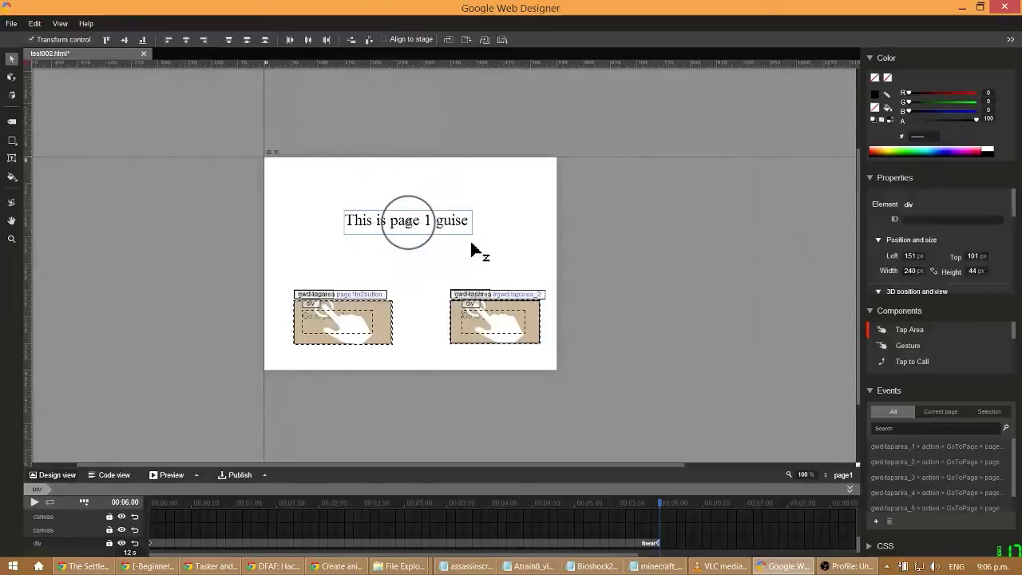
mouse_move(662, 509)
left_mouse_down()
mouse_move(463, 518)
mouse_move(287, 507)
mouse_move(671, 523)
mouse_move(660, 523)
left_mouse_up()
mouse_move(438, 230)
left_mouse_down()
mouse_move(377, 228)
mouse_move(438, 196)
mouse_move(457, 235)
mouse_move(455, 224)
left_mouse_up()
Scrub the timeline back and forth between 6 seconds and the first second to check the heading's rotation
left_click_drag(660, 504, 195, 511)
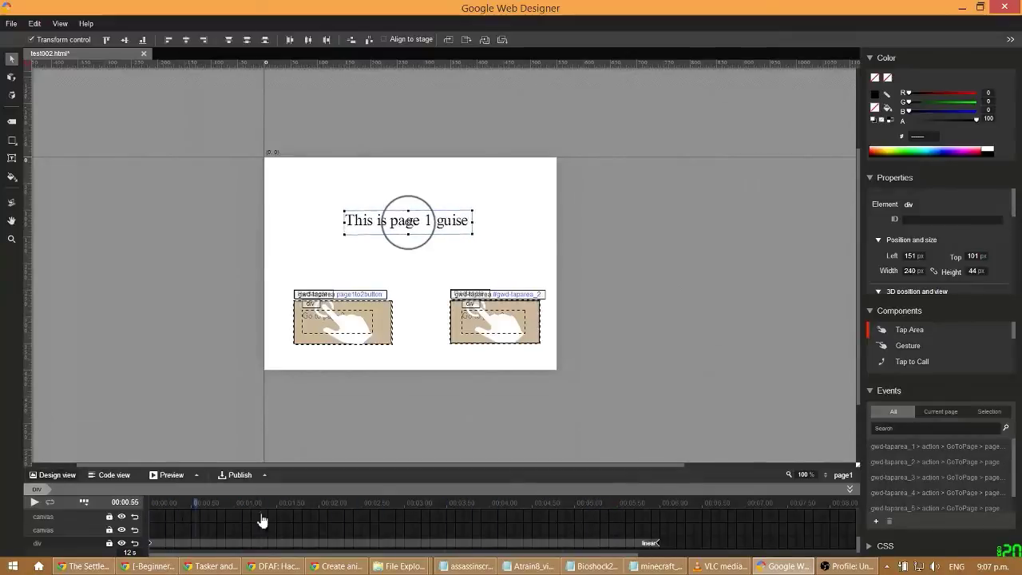
left_click_drag(262, 521, 660, 506)
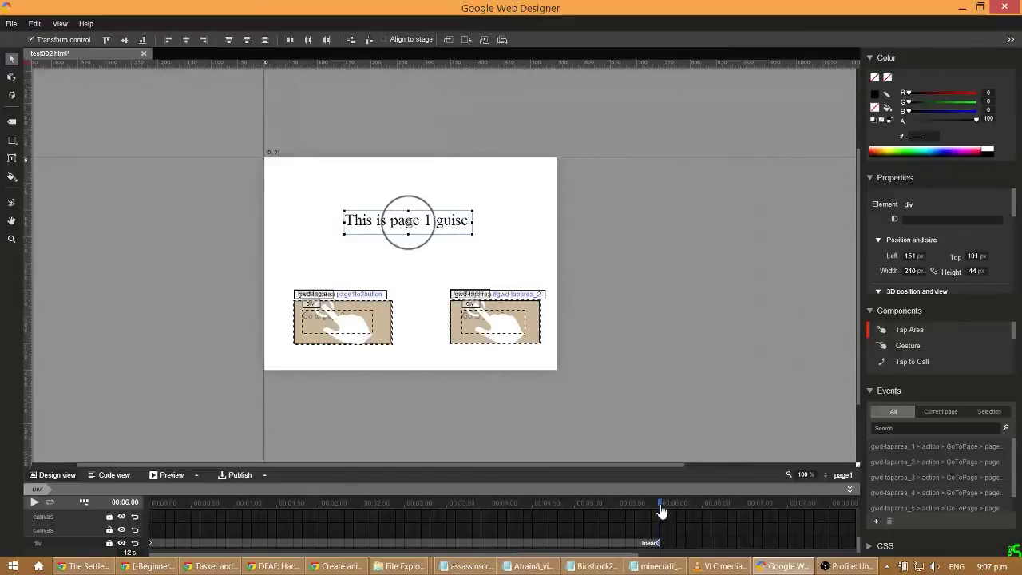
left_click_drag(662, 512, 239, 522)
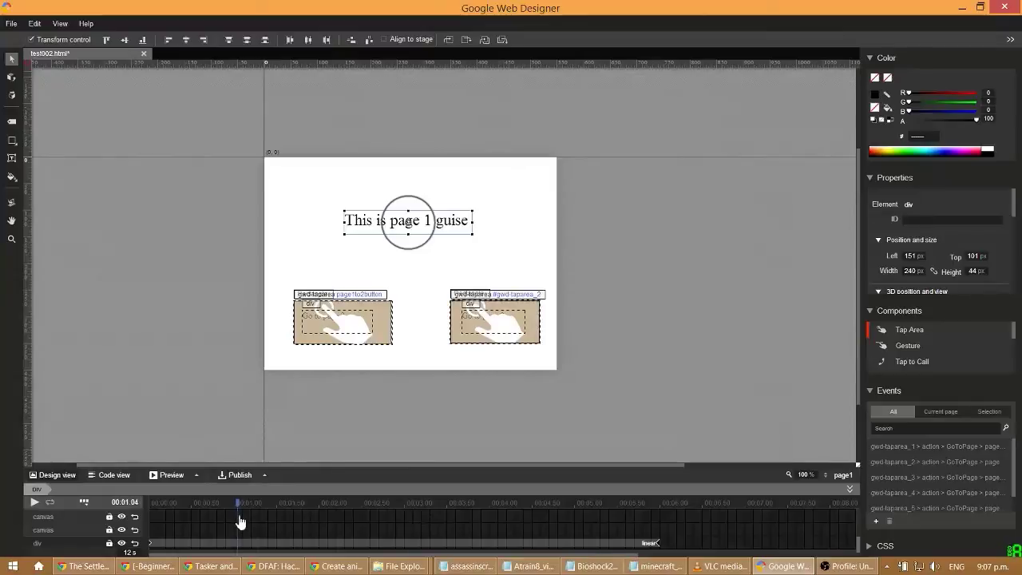
left_click_drag(240, 522, 234, 523)
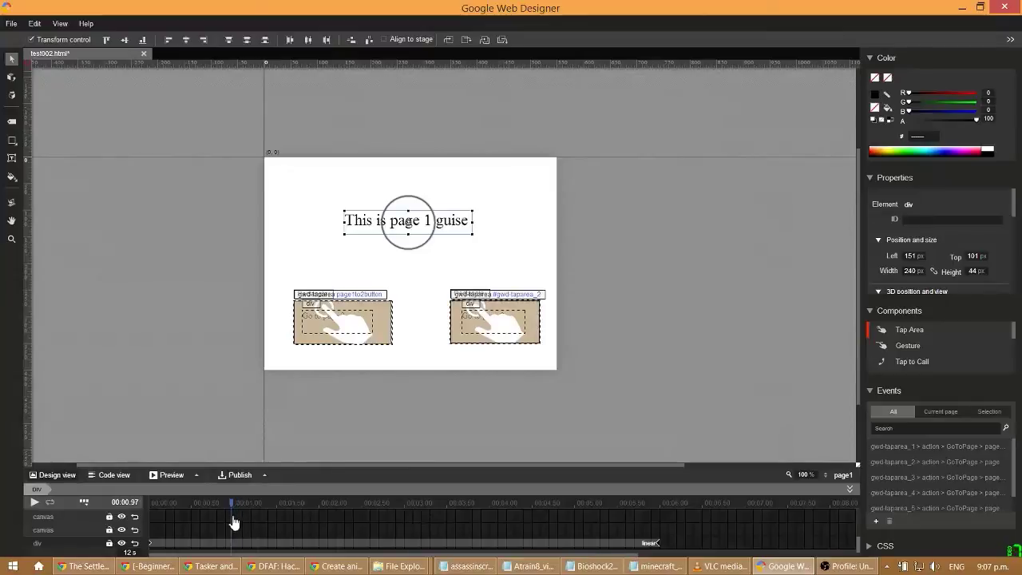
Remove the heading's 6-second keyframe and insert a keyframe at 1 second instead
right_click(658, 543)
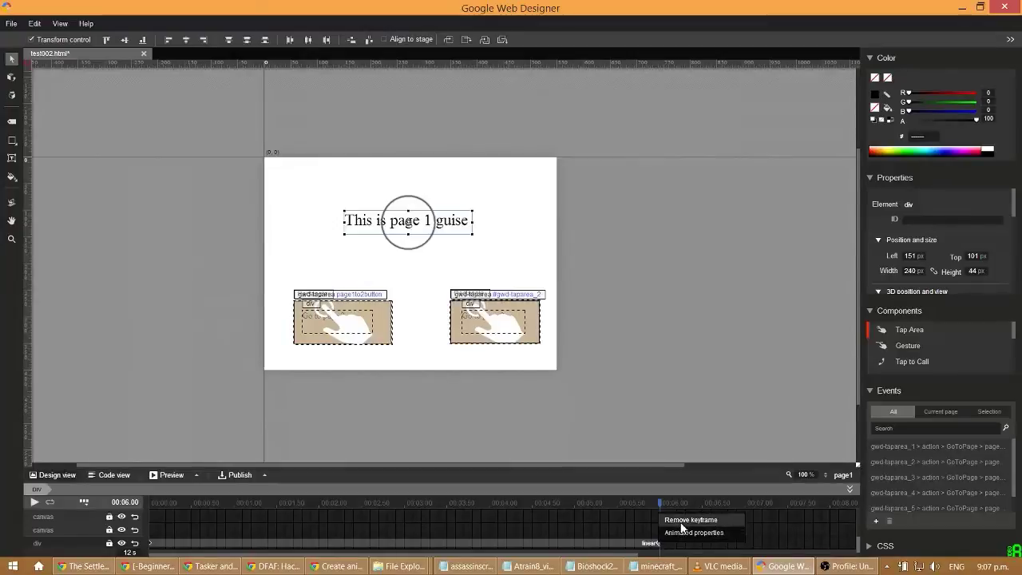
left_click(658, 508)
left_click_drag(659, 508, 237, 521)
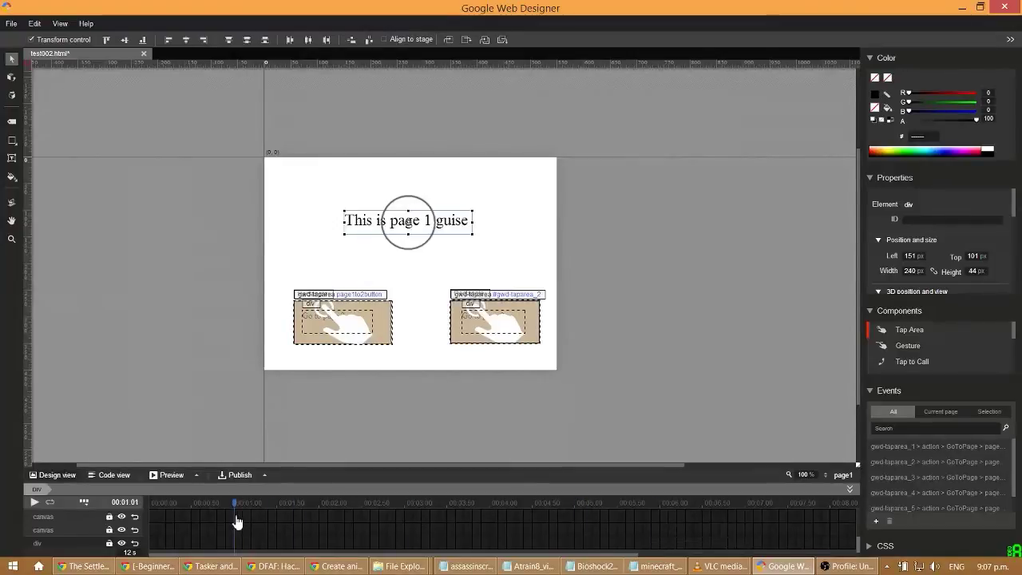
right_click(241, 546)
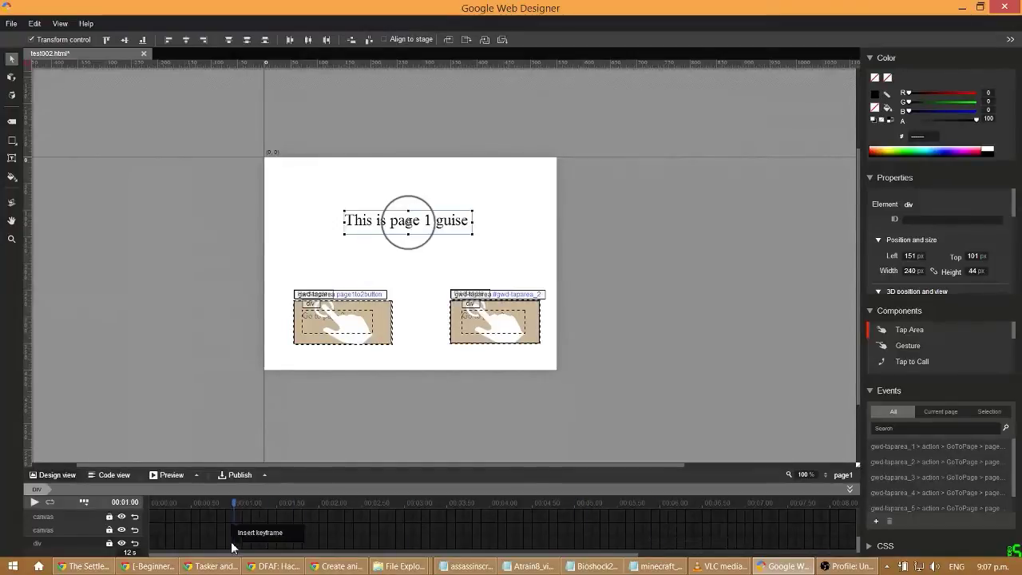
left_click(253, 531)
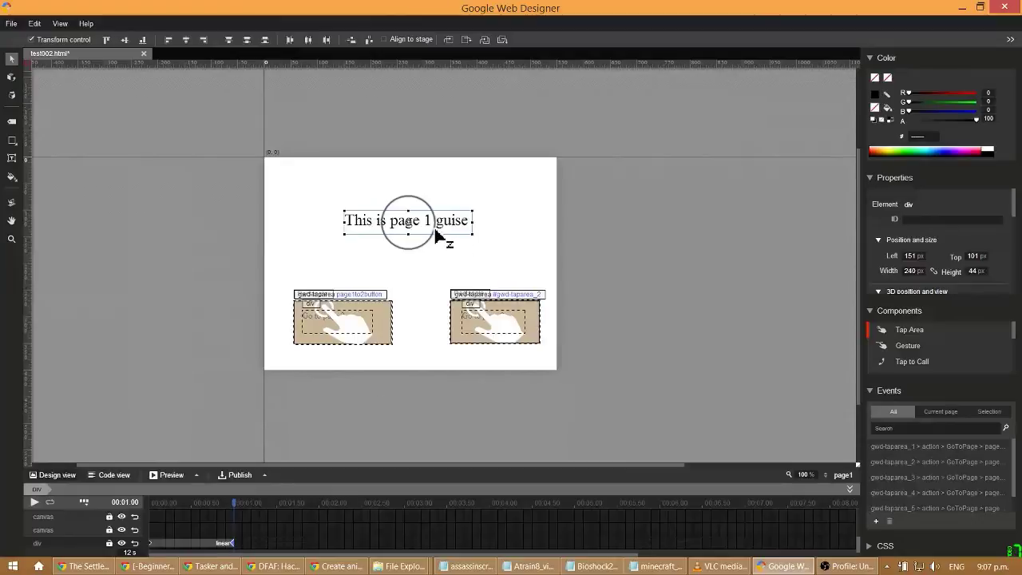
Rotate the heading clockwise to 45° at 1 second and to 90° at 2 seconds
left_click_drag(428, 254, 413, 264)
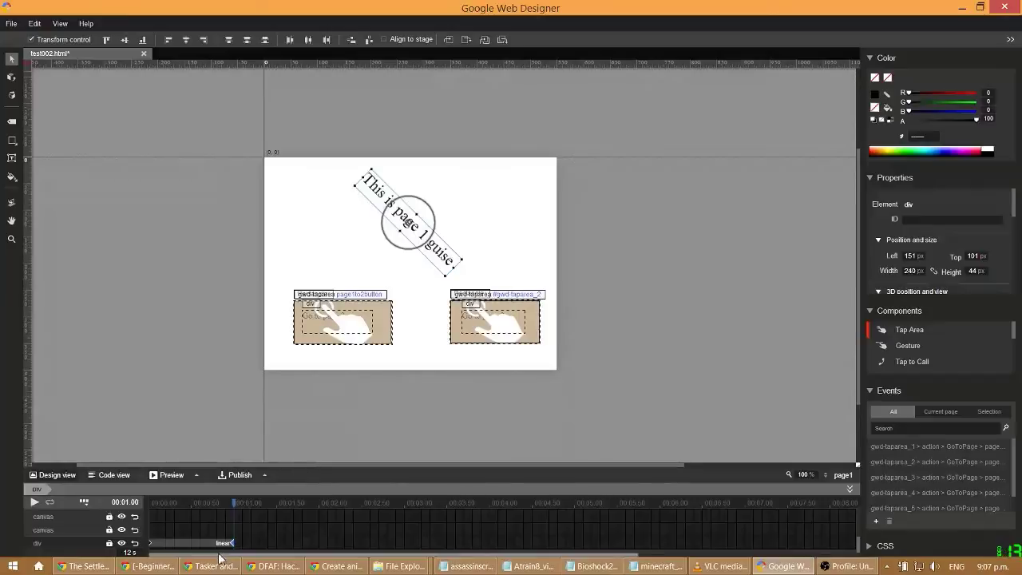
left_click_drag(235, 514, 321, 523)
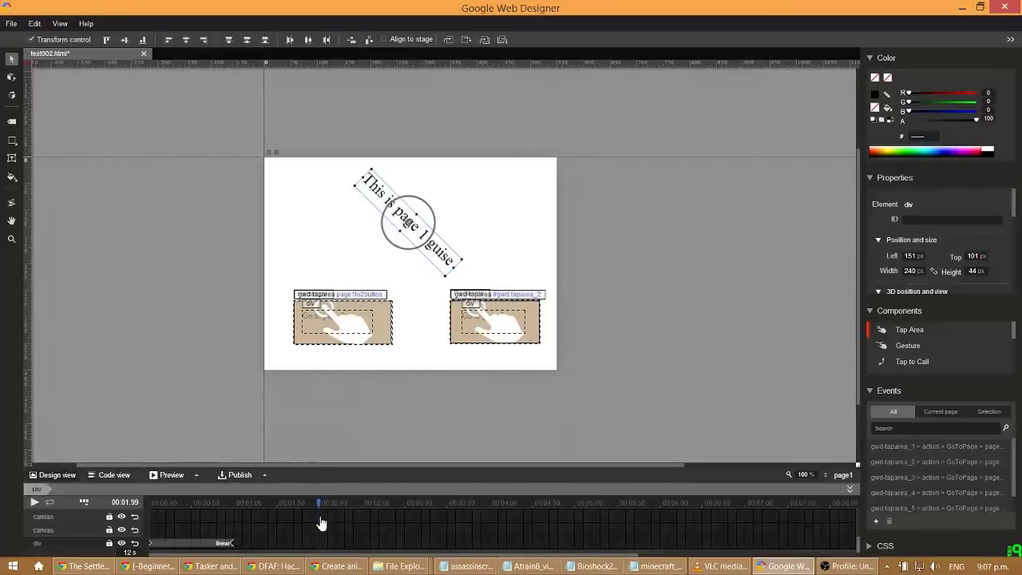
left_click_drag(419, 253, 385, 265)
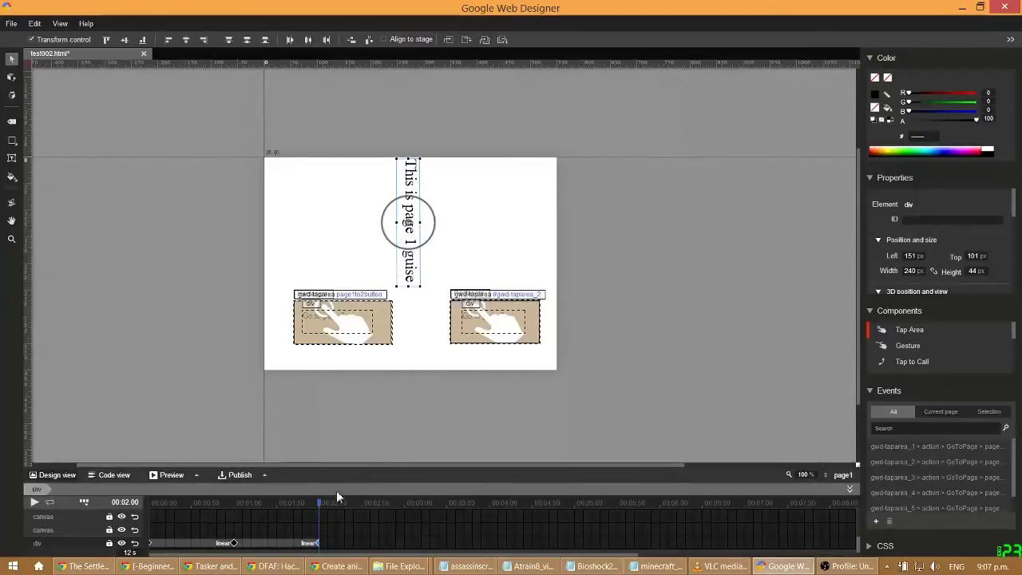
Continue the heading's clockwise rotation to 135° at 3 seconds and to 180° at 4 seconds
left_click_drag(320, 511, 407, 521)
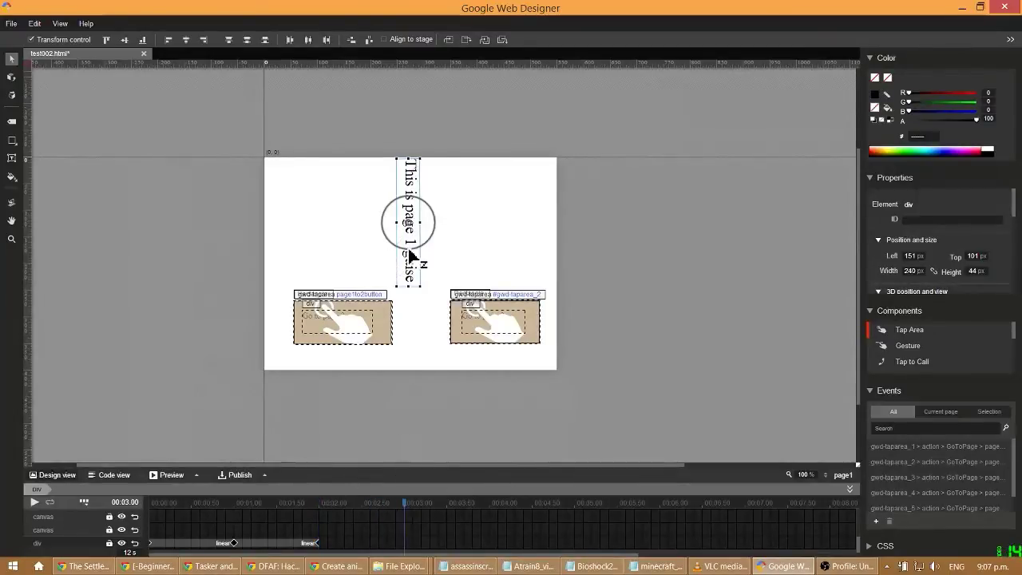
left_click_drag(409, 250, 388, 250)
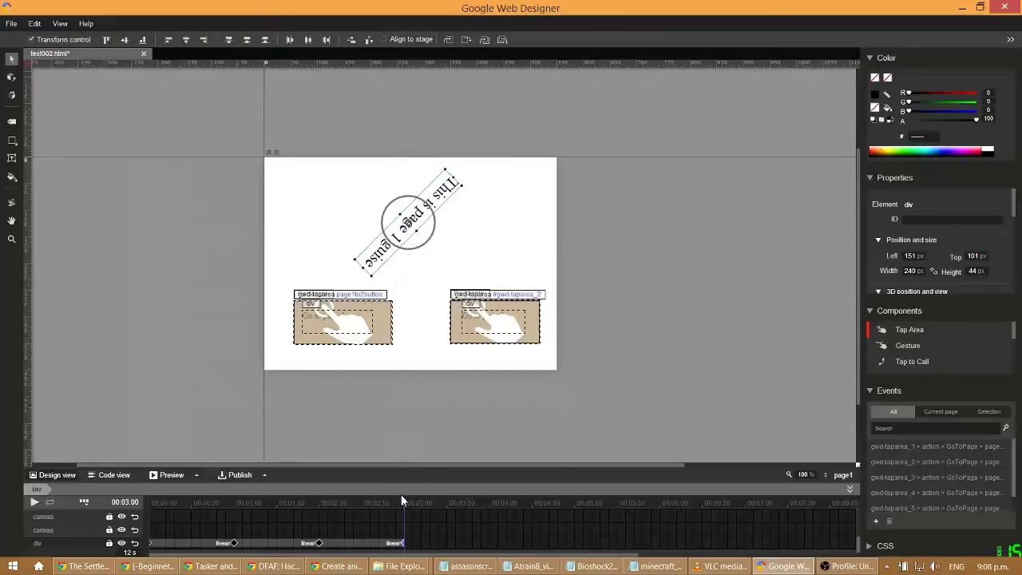
left_click_drag(407, 509, 493, 520)
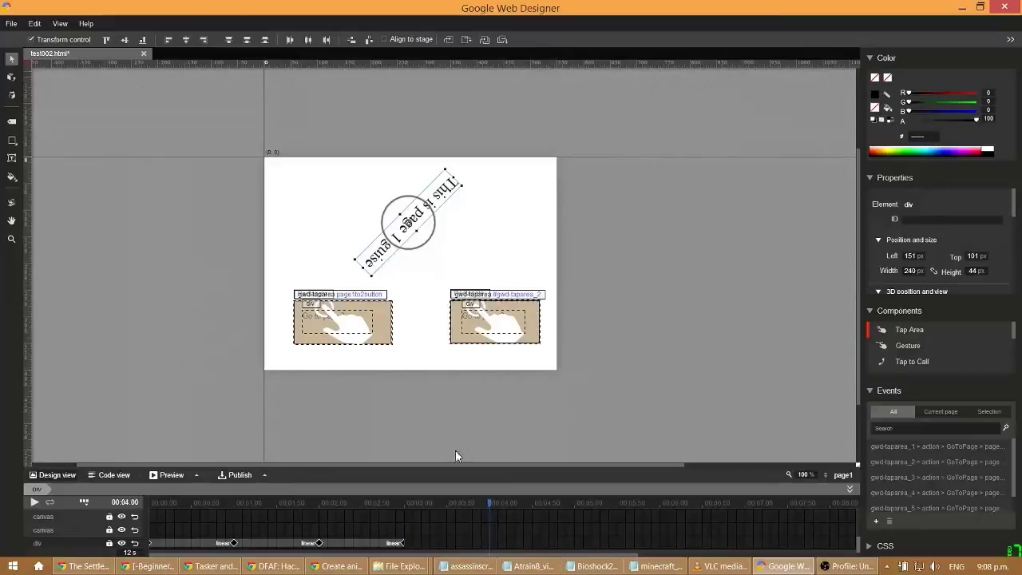
mouse_move(383, 223)
left_mouse_down()
mouse_move(408, 209)
mouse_move(393, 210)
left_mouse_up()
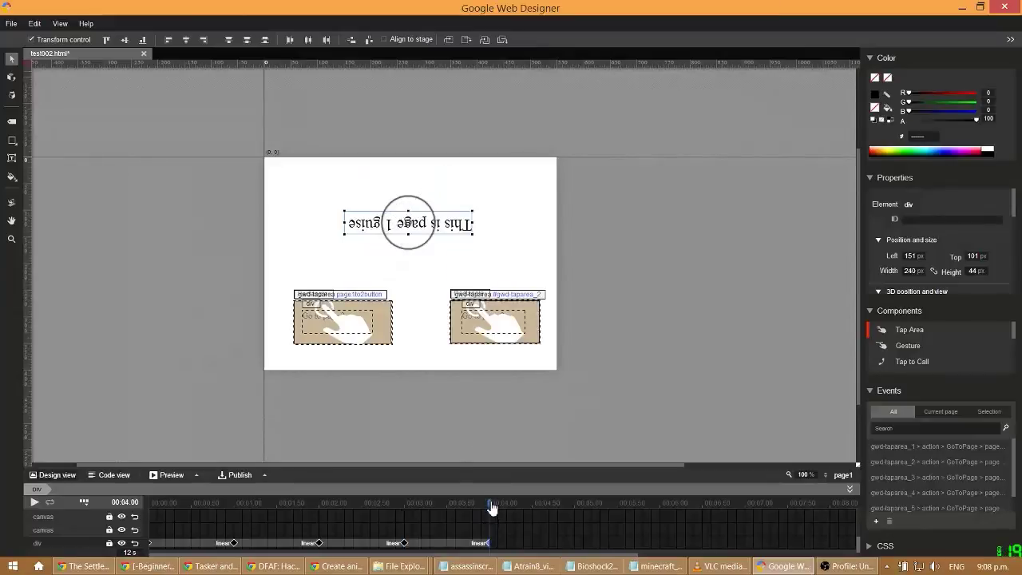
Rotate the heading clockwise to 225° at 5 seconds and to 270° at 6 seconds
left_click_drag(491, 508, 578, 521)
left_click(438, 237)
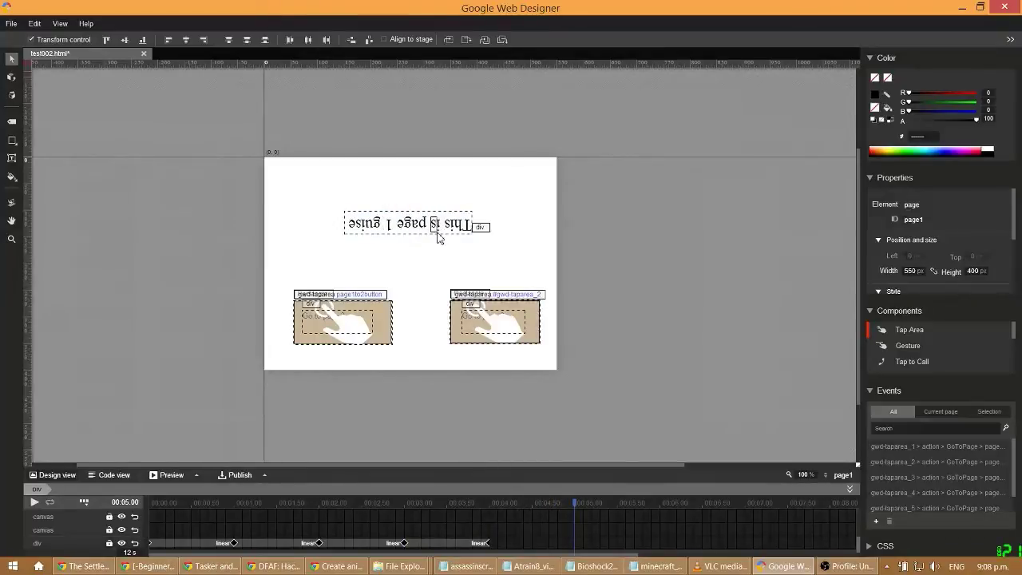
left_click(424, 229)
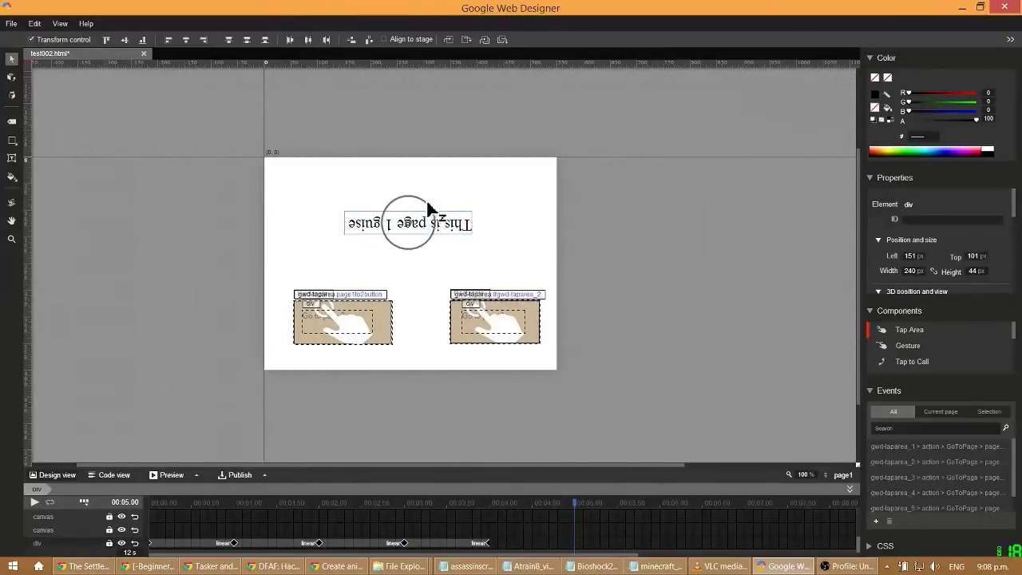
left_click_drag(445, 222, 450, 224)
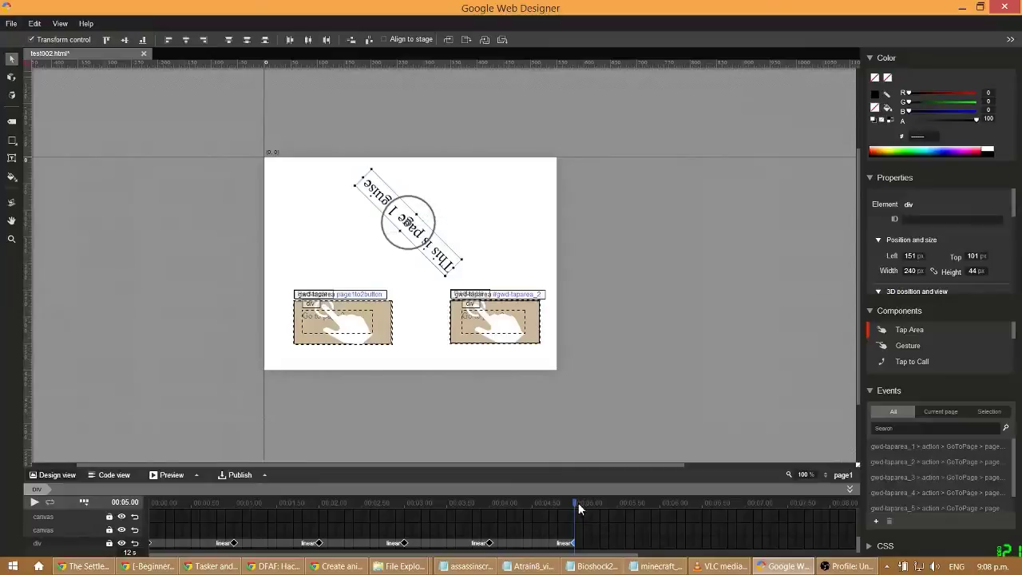
left_click_drag(576, 512, 661, 522)
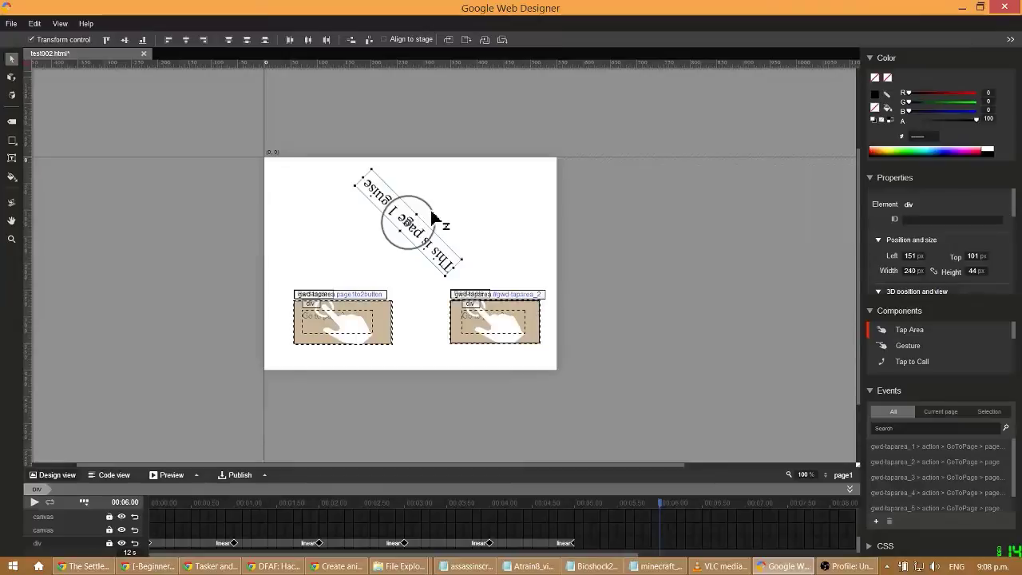
left_click_drag(430, 209, 433, 239)
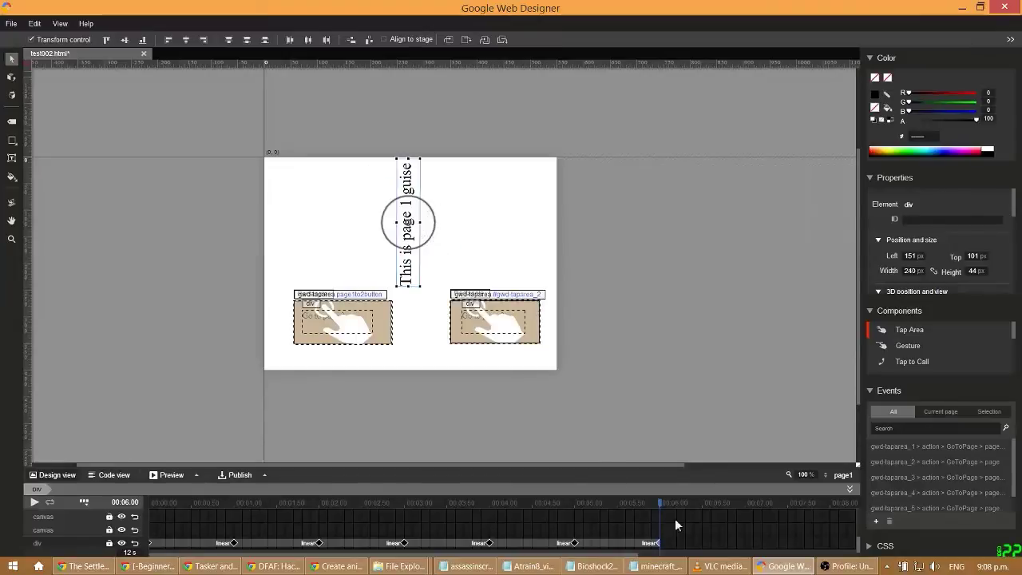
Complete the heading's full turn by rotating it to 315° at 7 seconds and to 360° at 8 seconds
left_click_drag(661, 508, 748, 517)
left_click_drag(432, 252, 413, 256)
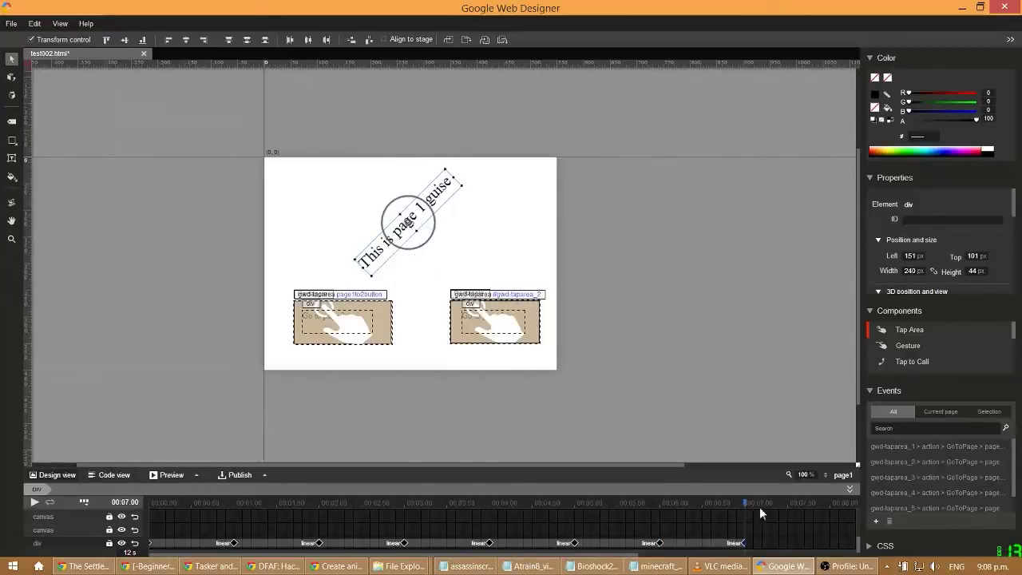
left_click_drag(748, 512, 830, 516)
left_click_drag(422, 258, 404, 269)
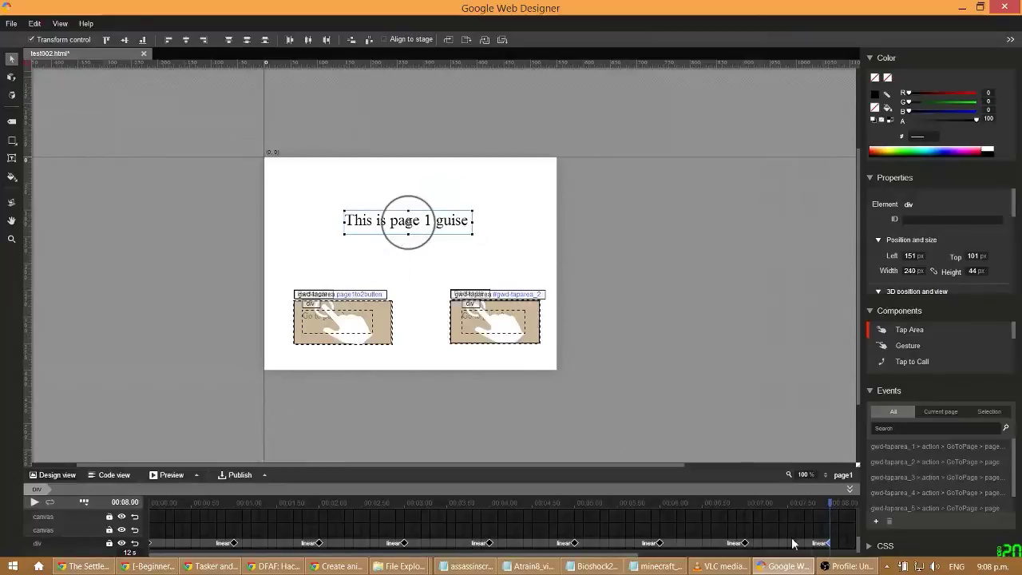
Scrub the heading's rotation back to the start and set its animation looping to Infinite
left_click_drag(827, 508, 824, 512)
left_click_drag(787, 511, 148, 523)
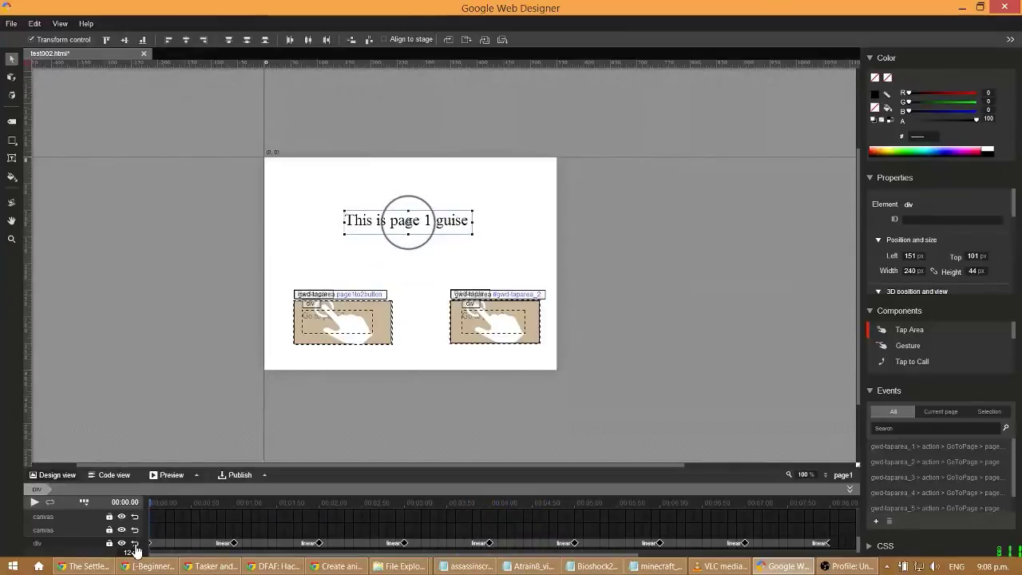
left_click(135, 544)
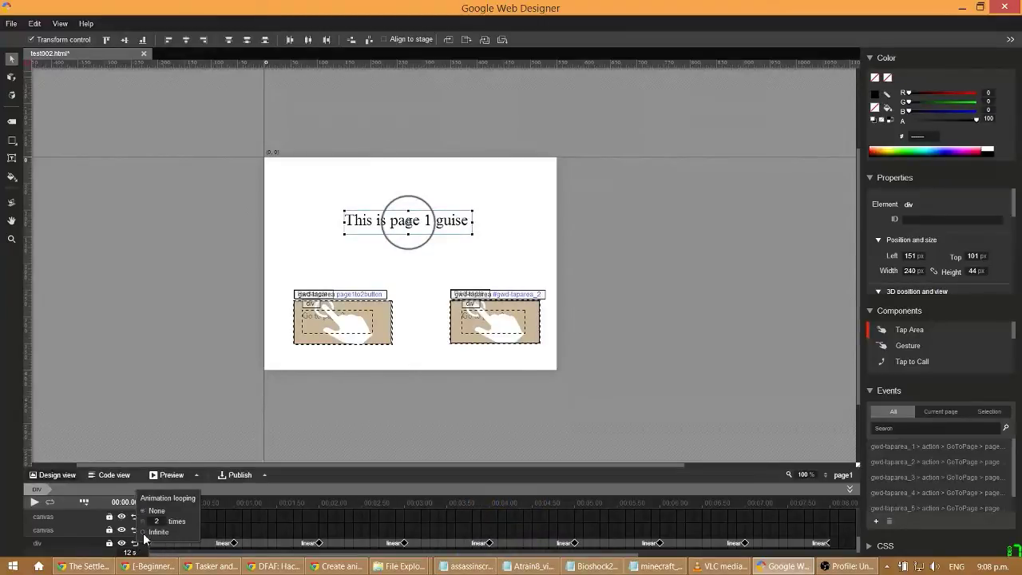
left_click(254, 501)
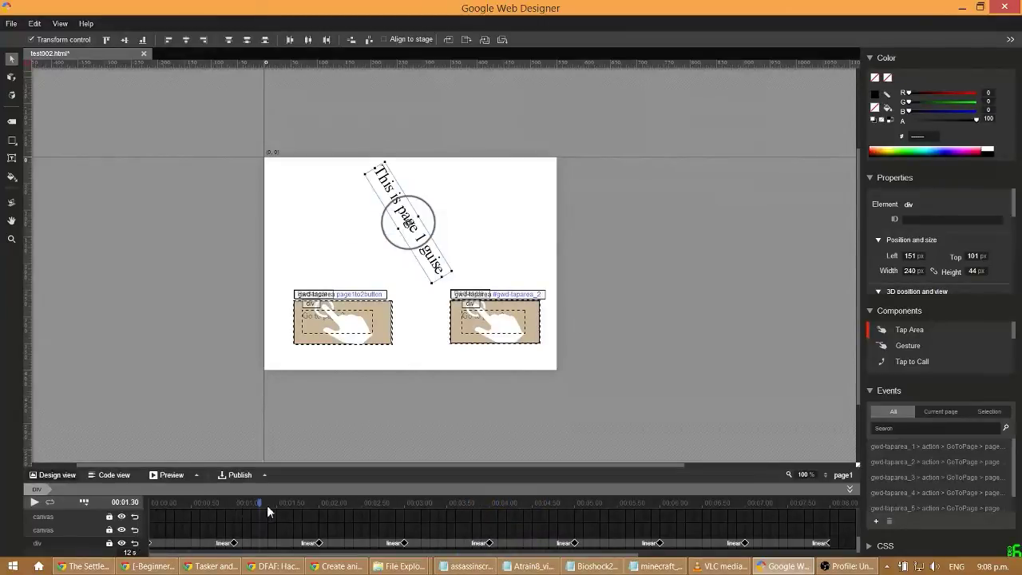
Preview the animated page in the browser and close the older test002 preview
left_click(169, 475)
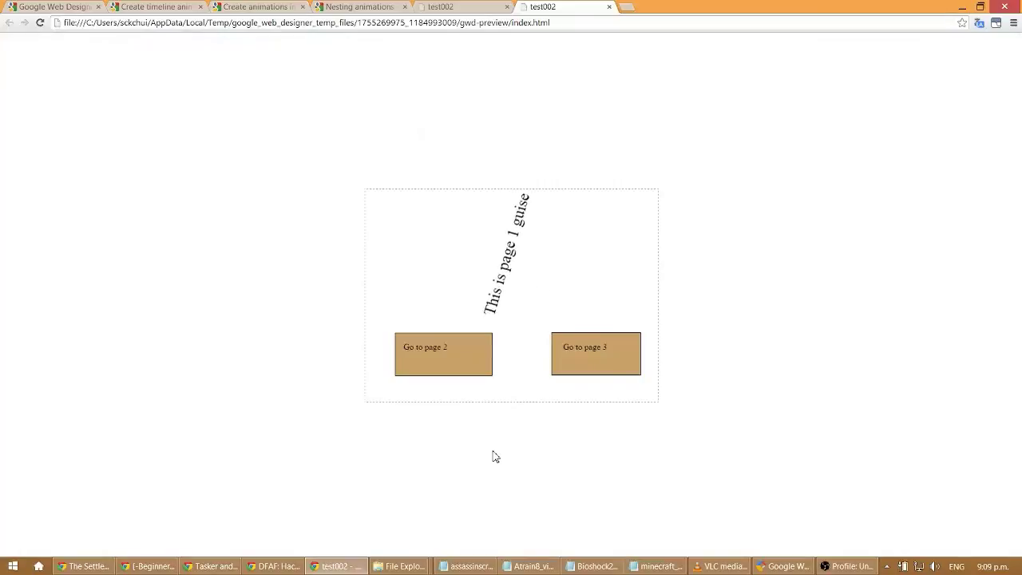
left_click(509, 7)
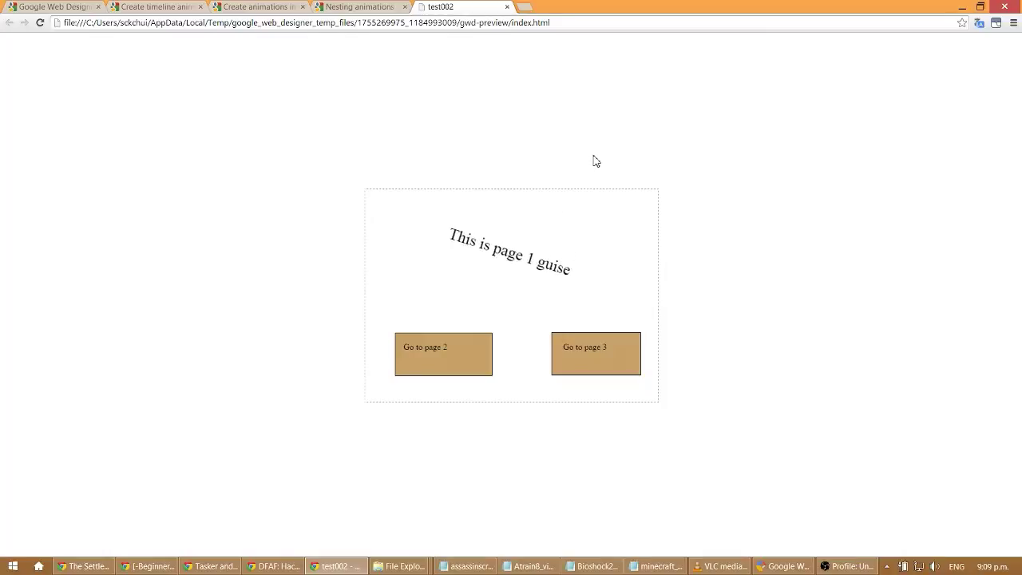
Review the Google Web Designer help articles on timeline animations, Advanced mode and nesting animations, closing the Advanced mode article
left_click(179, 8)
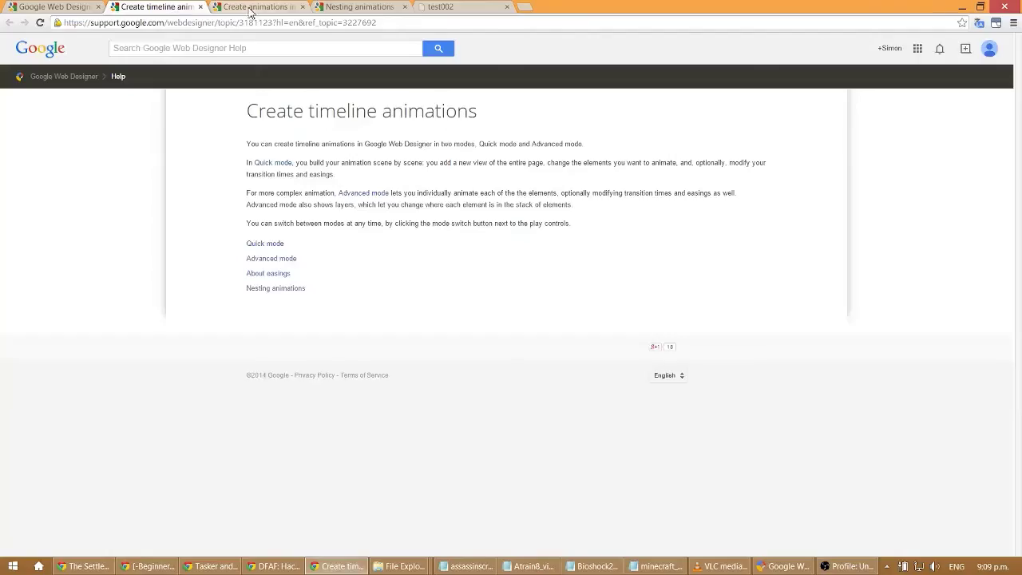
left_click(246, 6)
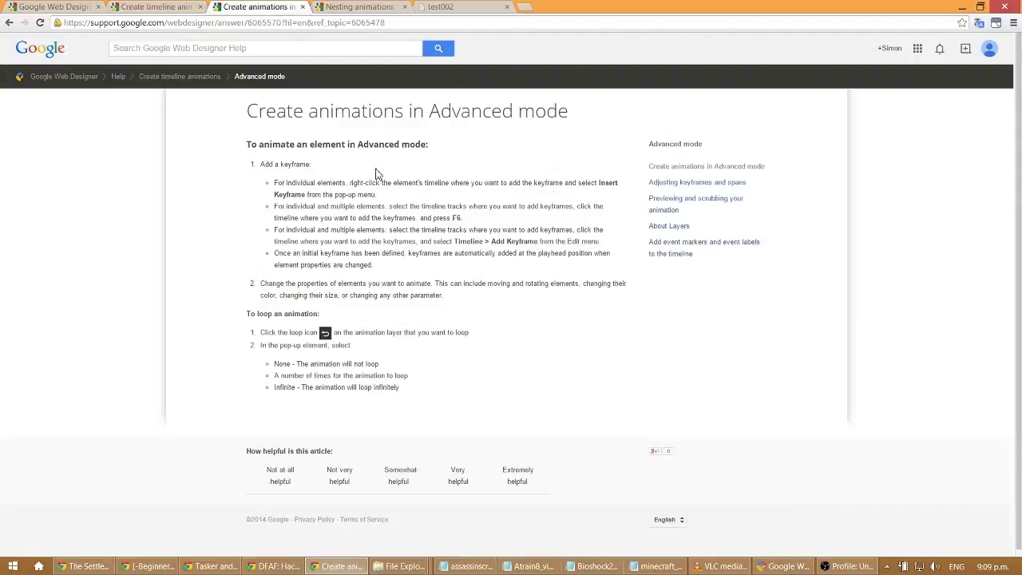
left_click(304, 7)
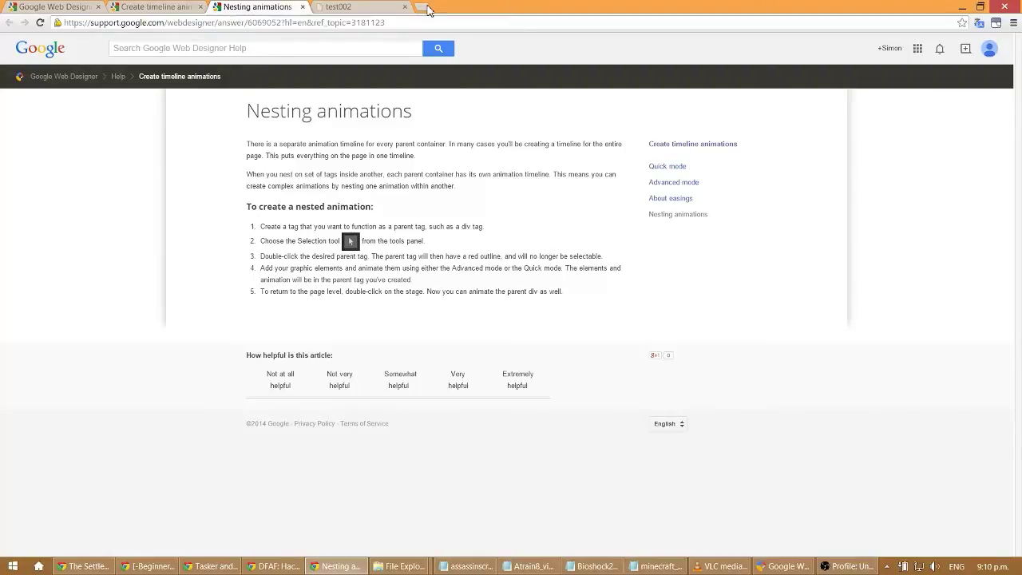
left_click(367, 7)
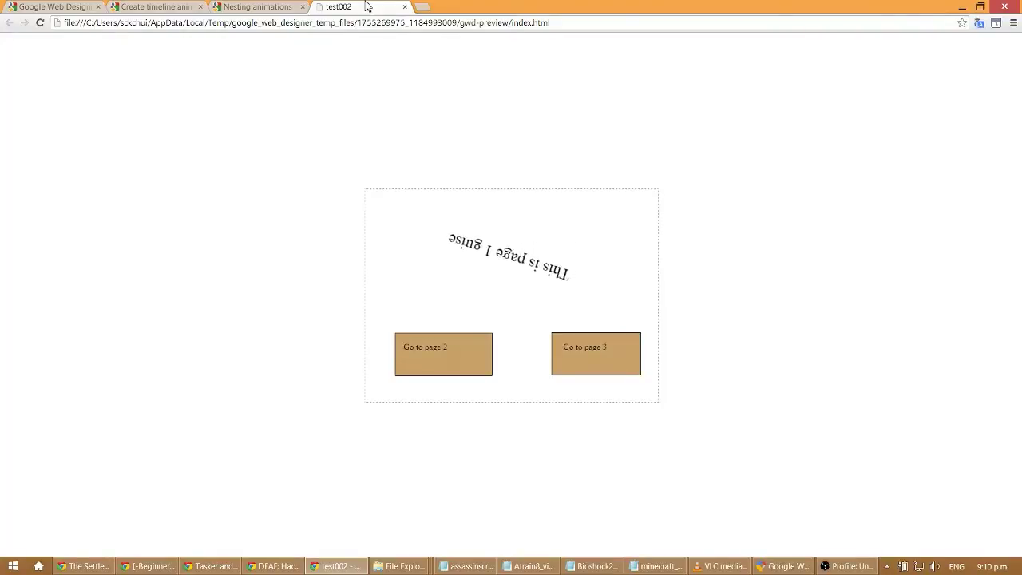
left_click(250, 8)
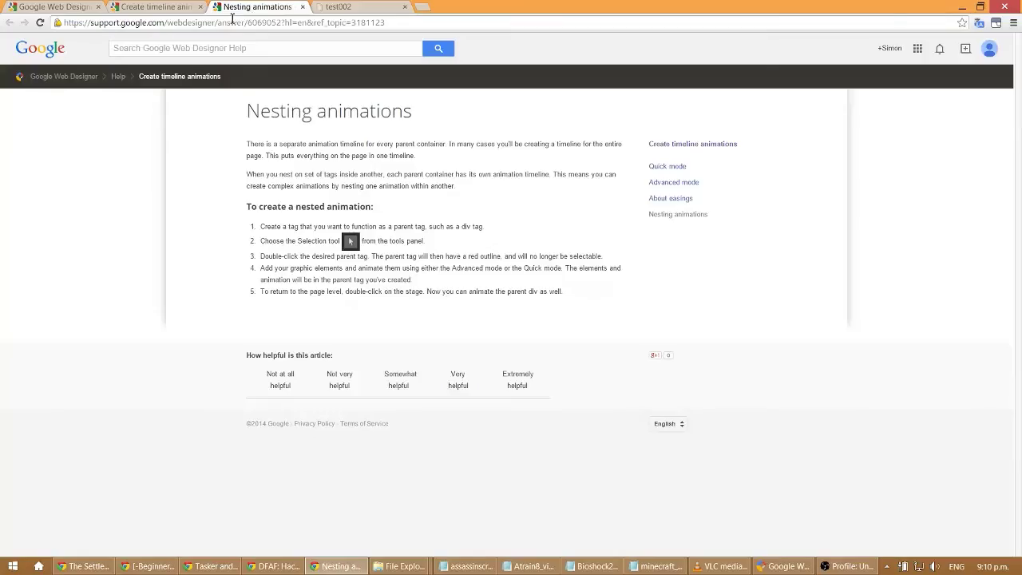
Close the Nesting animations article, read the About easings article through its custom easing section, and close the remaining timeline animation pages
left_click(302, 6)
left_click(155, 7)
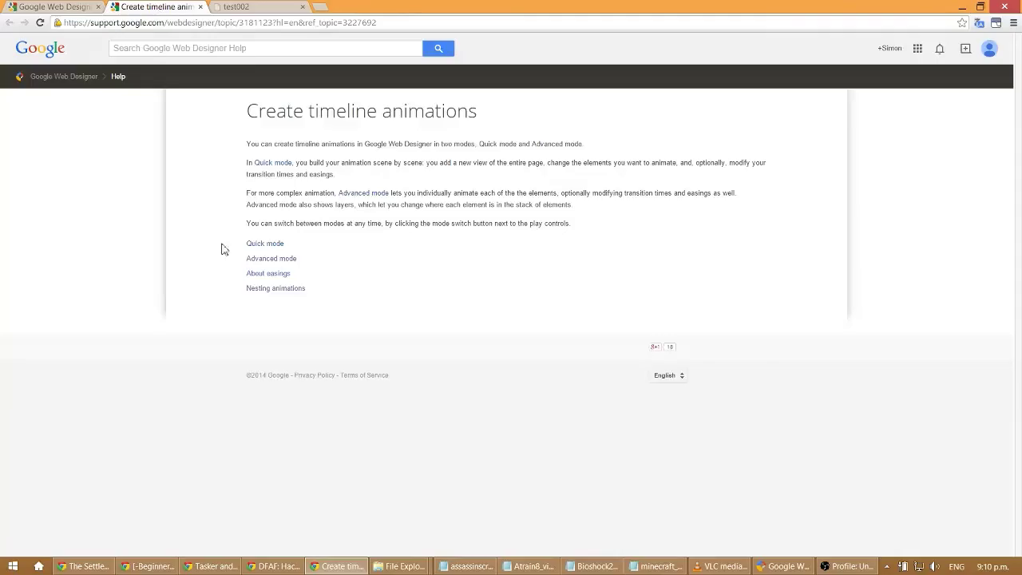
middle_click(284, 274)
key("ctrl+Tab")
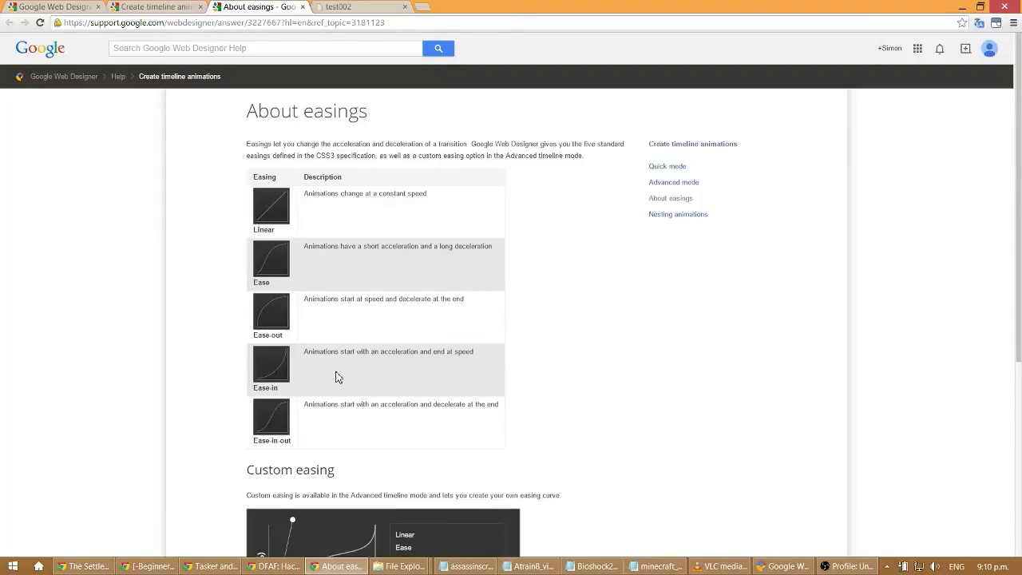
scroll(578, 412, "down", 3)
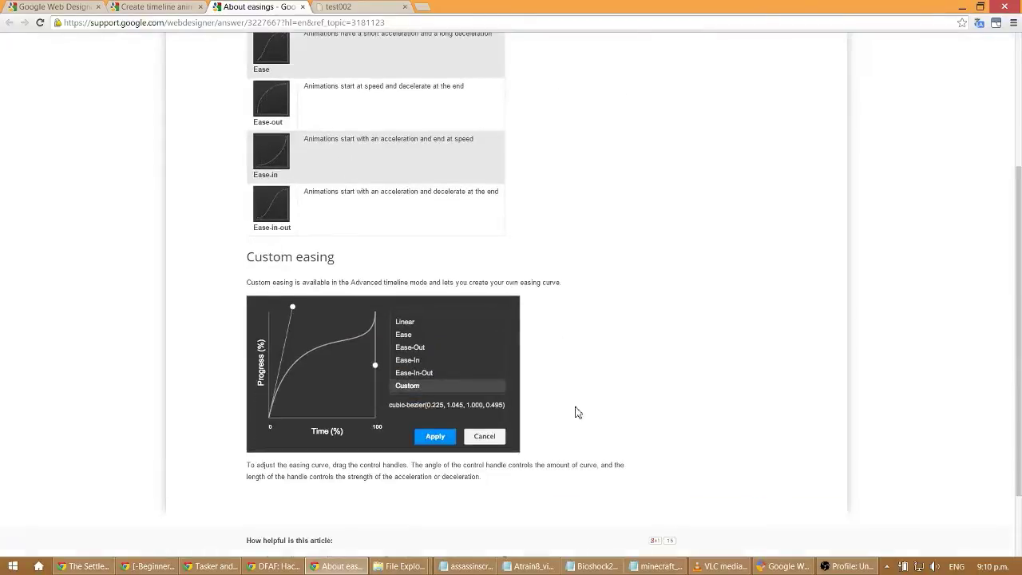
scroll(369, 409, "down", 2)
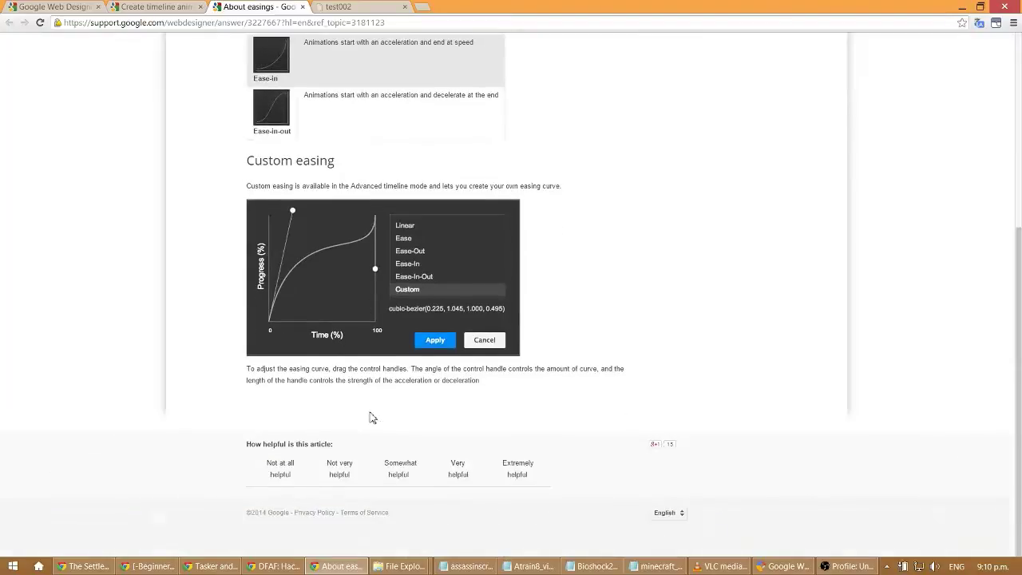
scroll(370, 412, "up", 3)
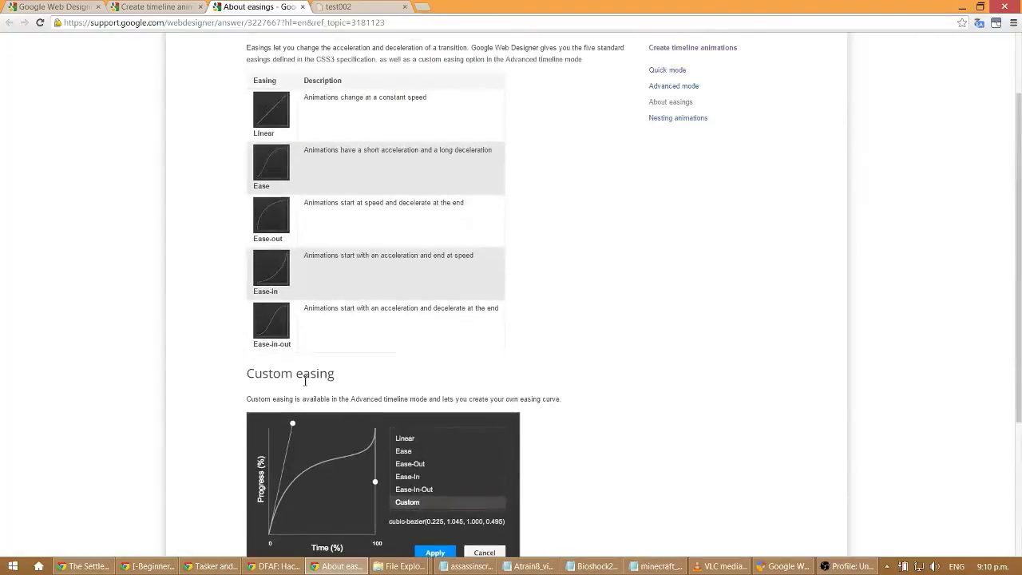
left_click(303, 6)
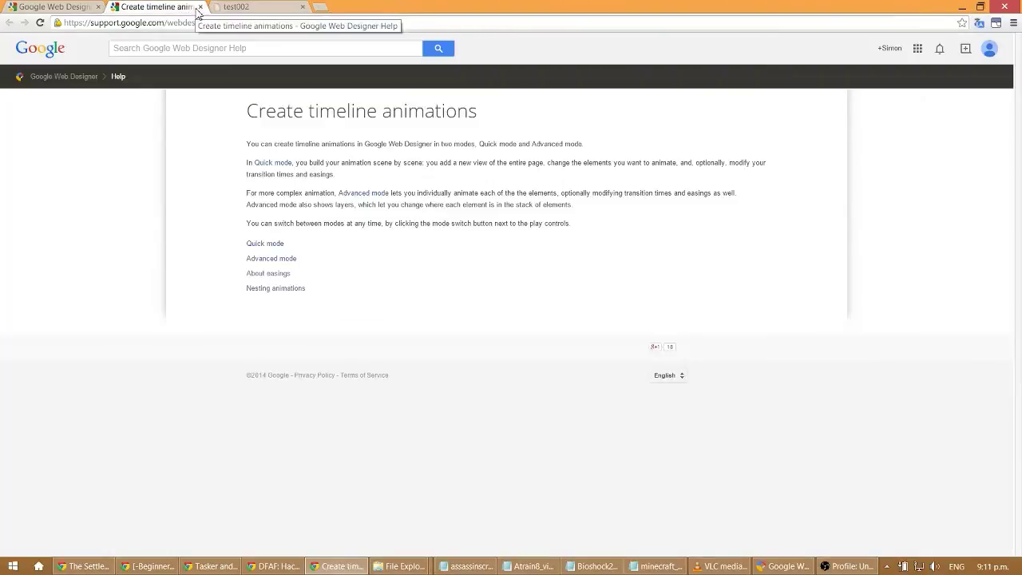
left_click(201, 6)
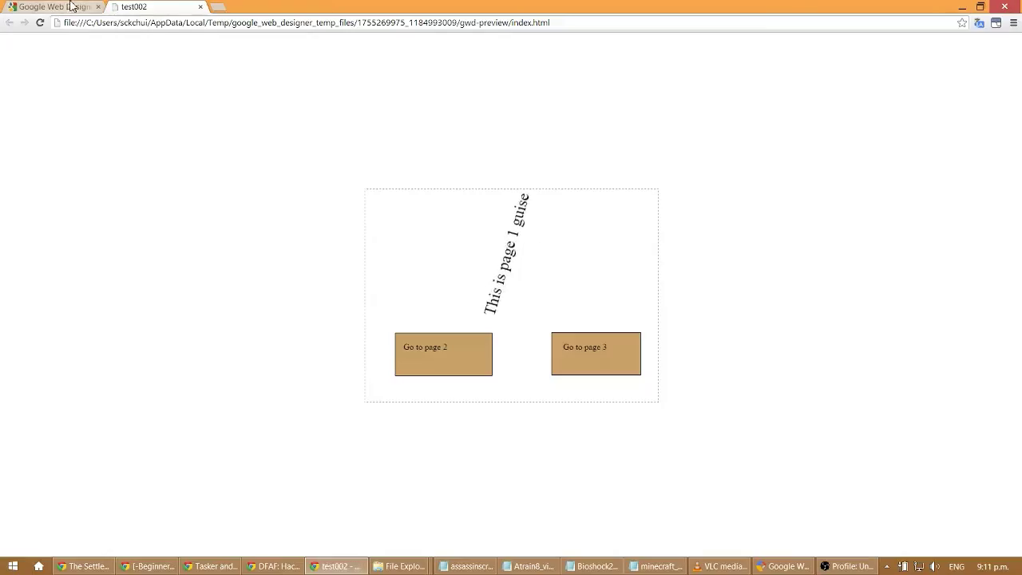
Review the Use components and Edit your code articles from the Help Center, closing each one after viewing
left_click(54, 6)
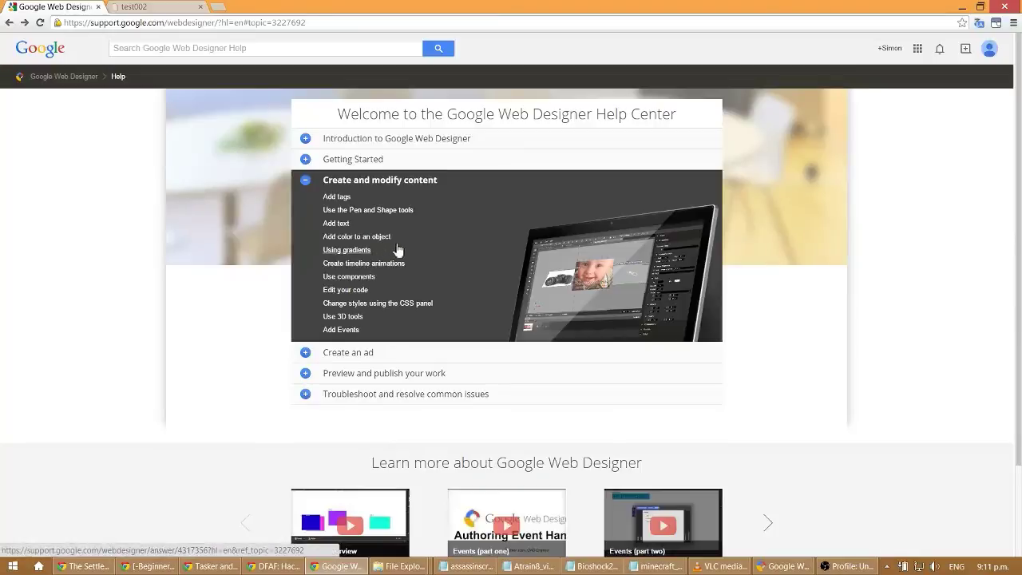
middle_click(363, 279)
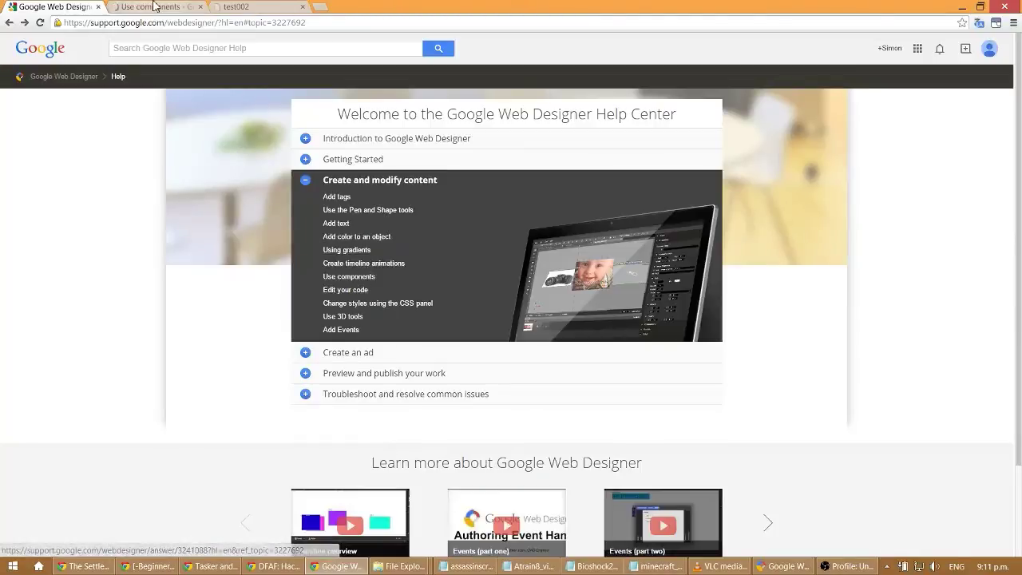
left_click(156, 6)
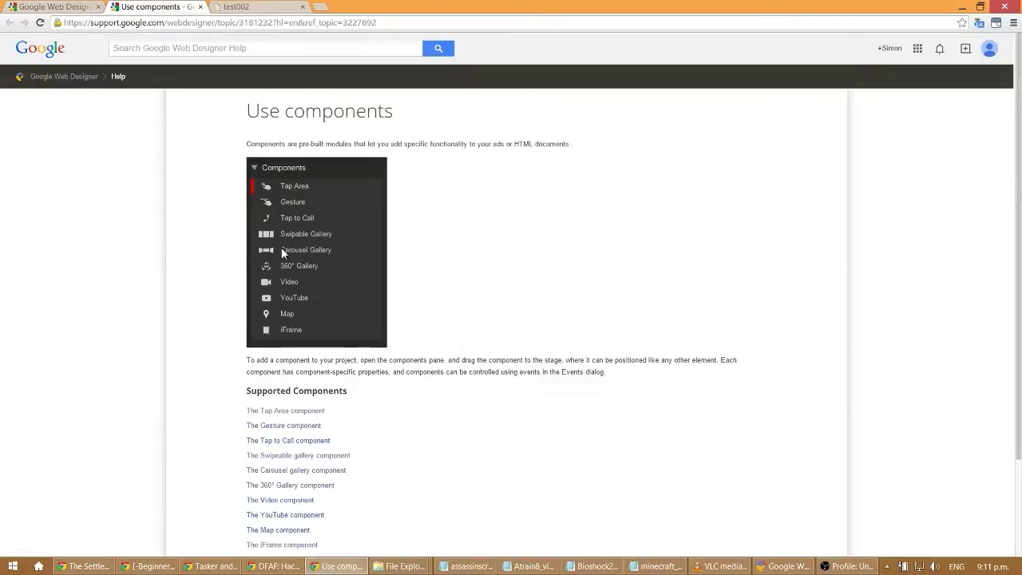
scroll(282, 250, "down", 1)
left_click(200, 7)
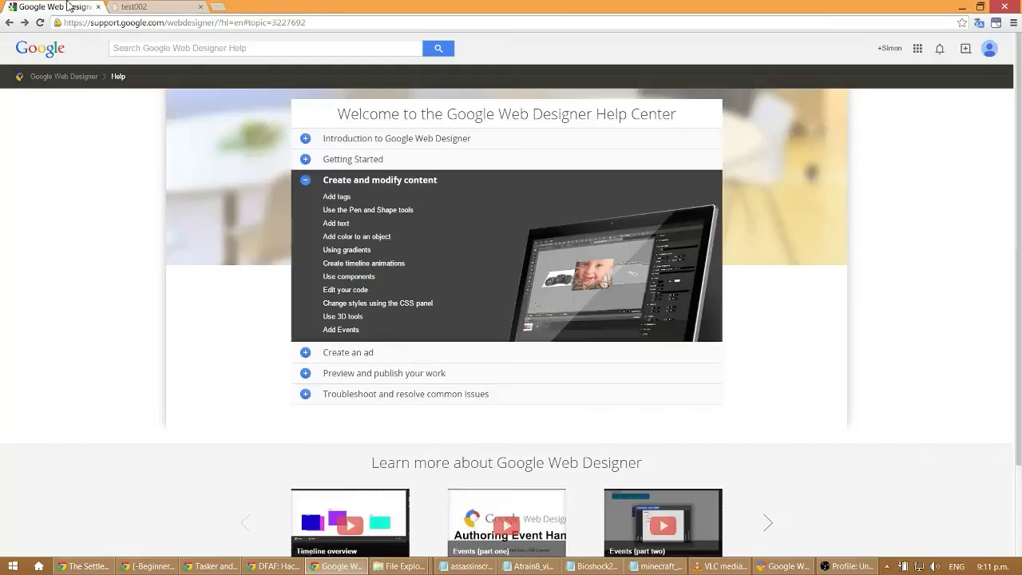
middle_click(361, 291)
left_click(157, 6)
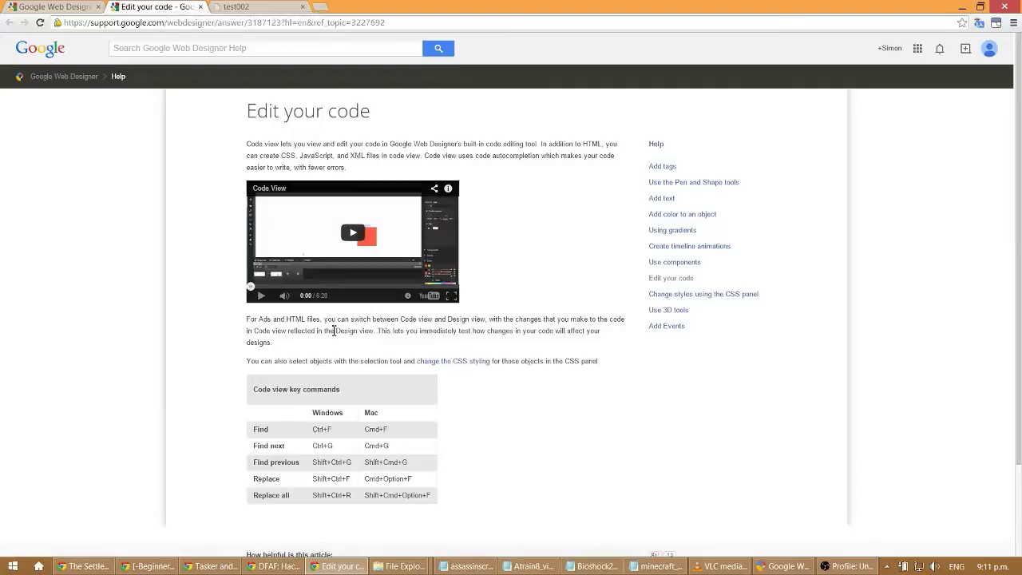
left_click(200, 6)
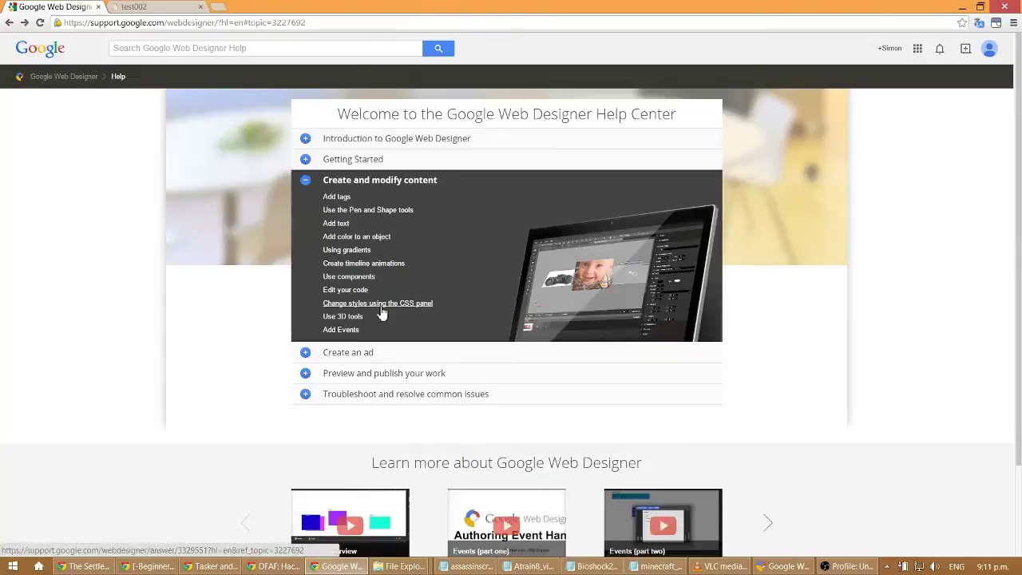
Open the CSS panel, 3D tools and Add Events help articles in separate tabs and view the CSS panel article
middle_click(381, 310)
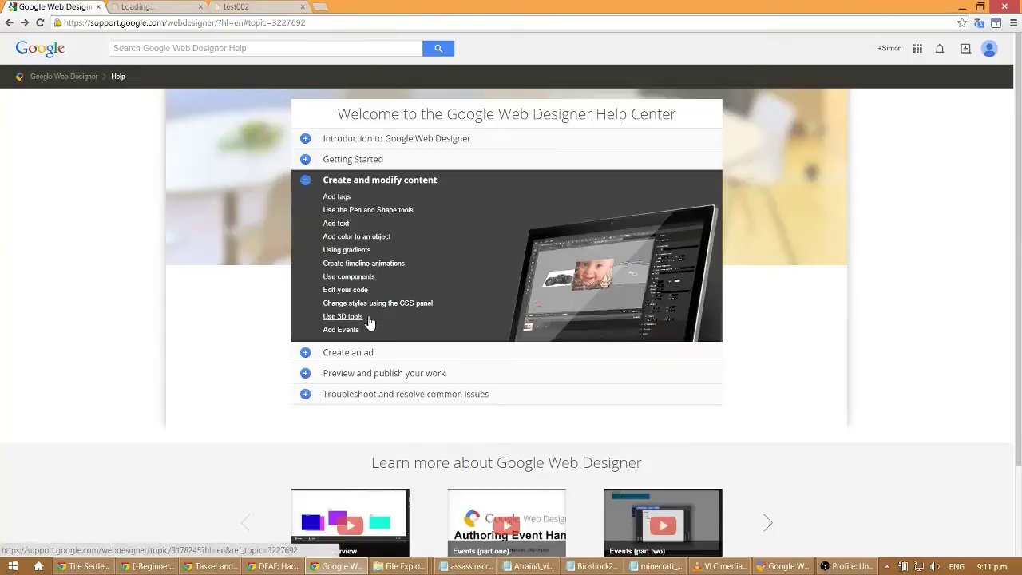
middle_click(361, 318)
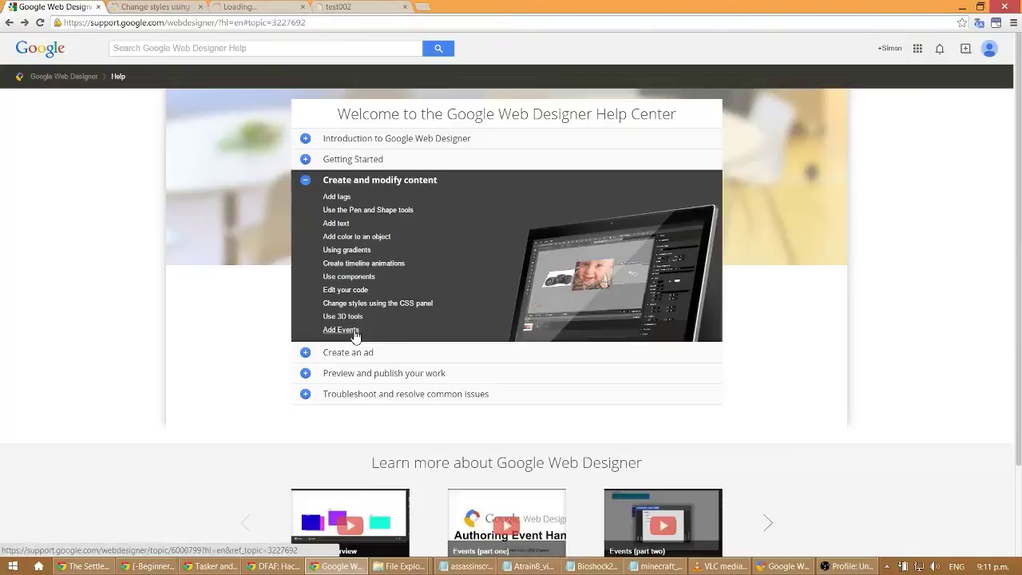
middle_click(356, 335)
left_click(163, 8)
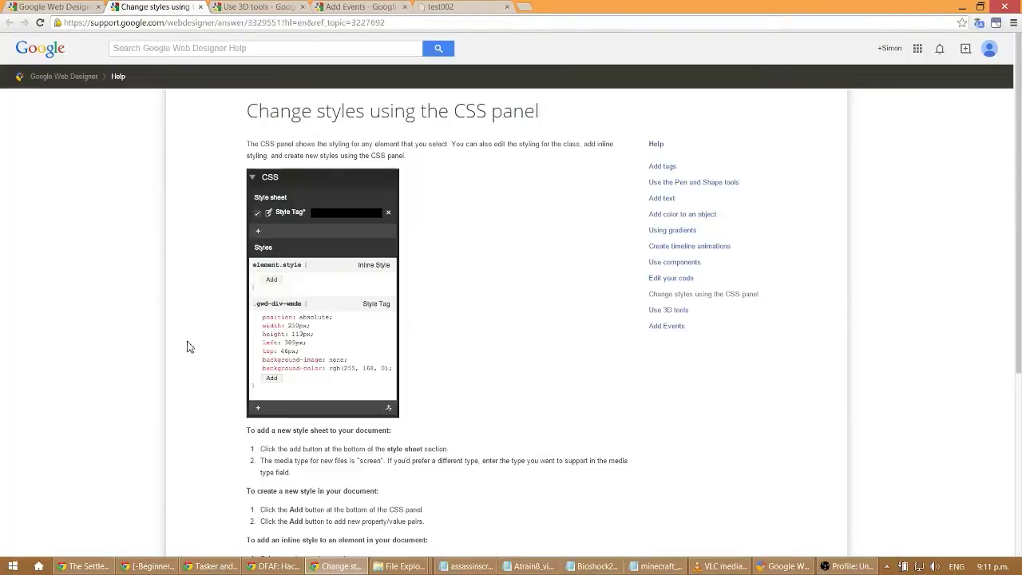
Switch to Google Web Designer and expand the CSS section to inspect its style sheet settings, then collapse it
left_click(782, 566)
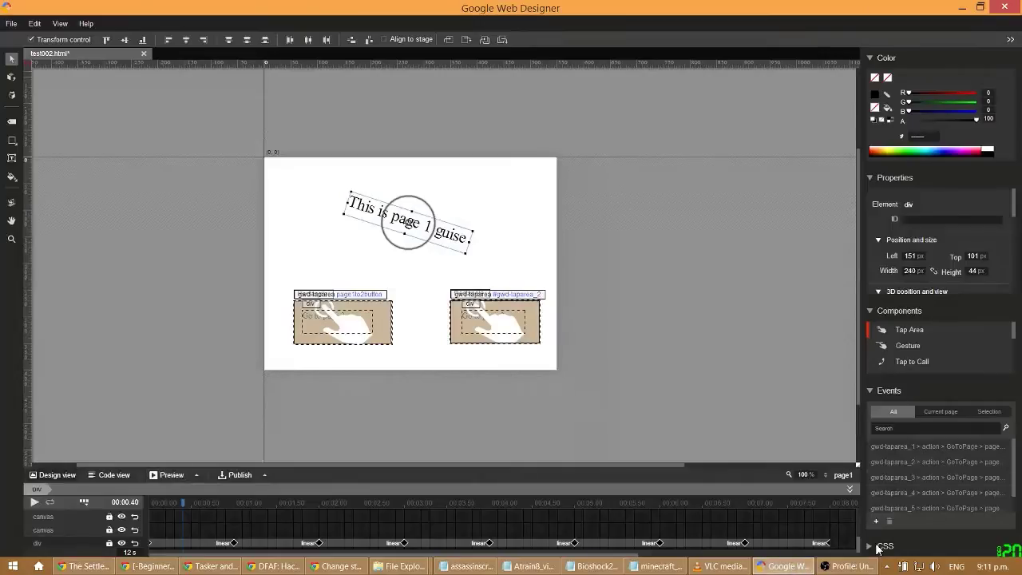
left_click(901, 546)
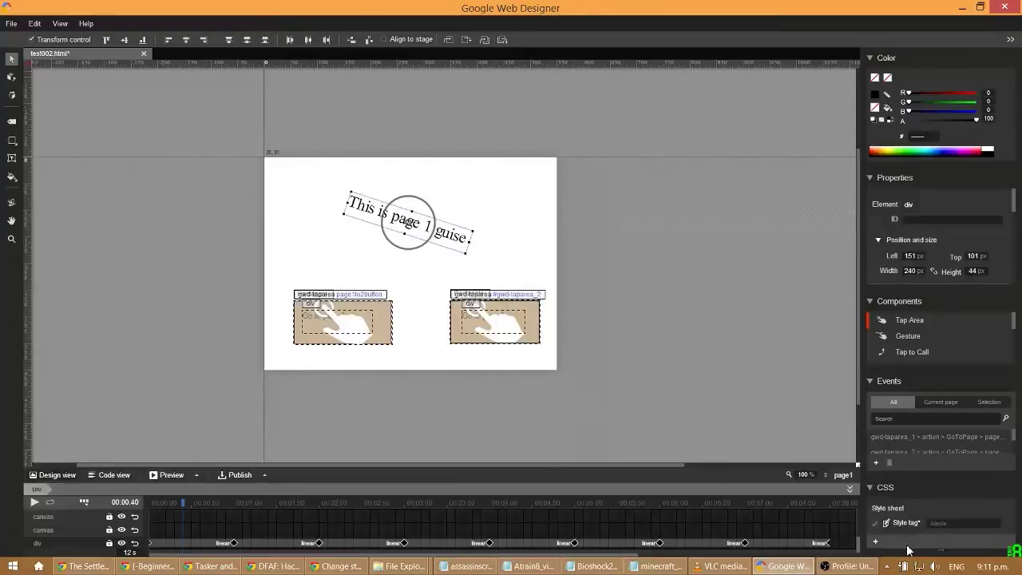
left_click(896, 492)
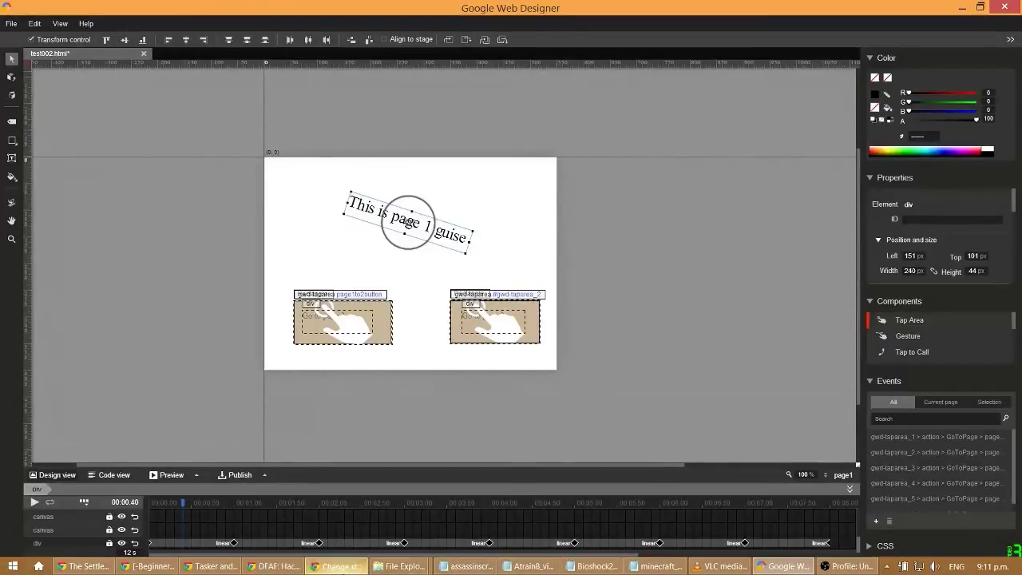
Read the CSS panel help article's instructions on adding style sheets, creating styles and modifying them, and close it
left_click(339, 566)
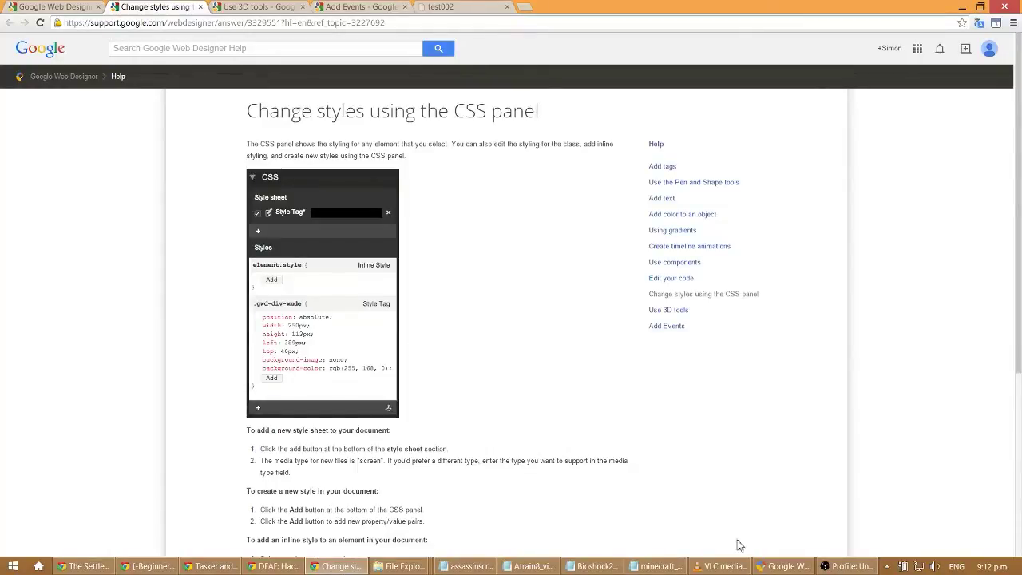
left_click(783, 566)
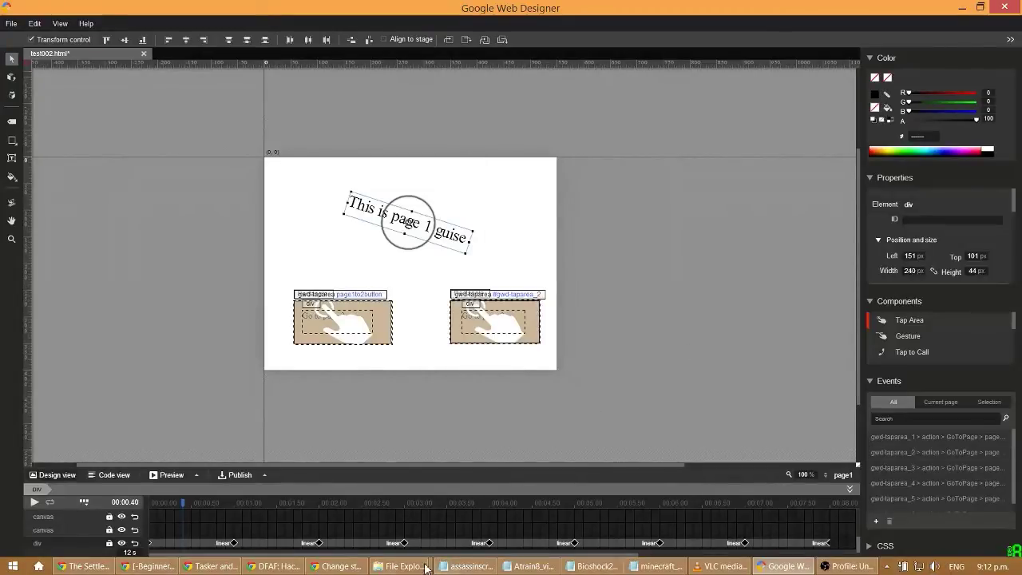
left_click(341, 567)
scroll(443, 407, "down", 3)
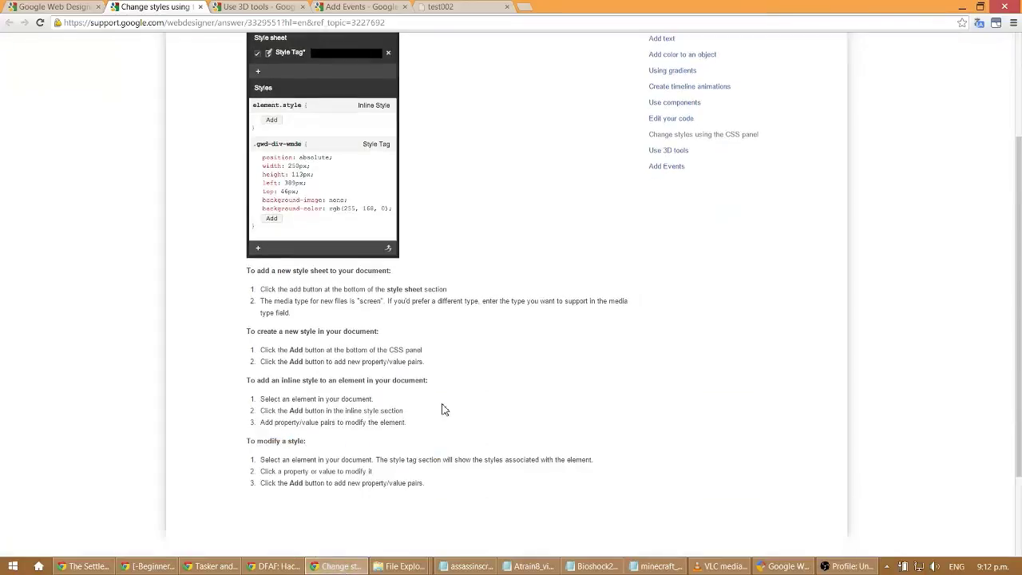
scroll(447, 407, "down", 1)
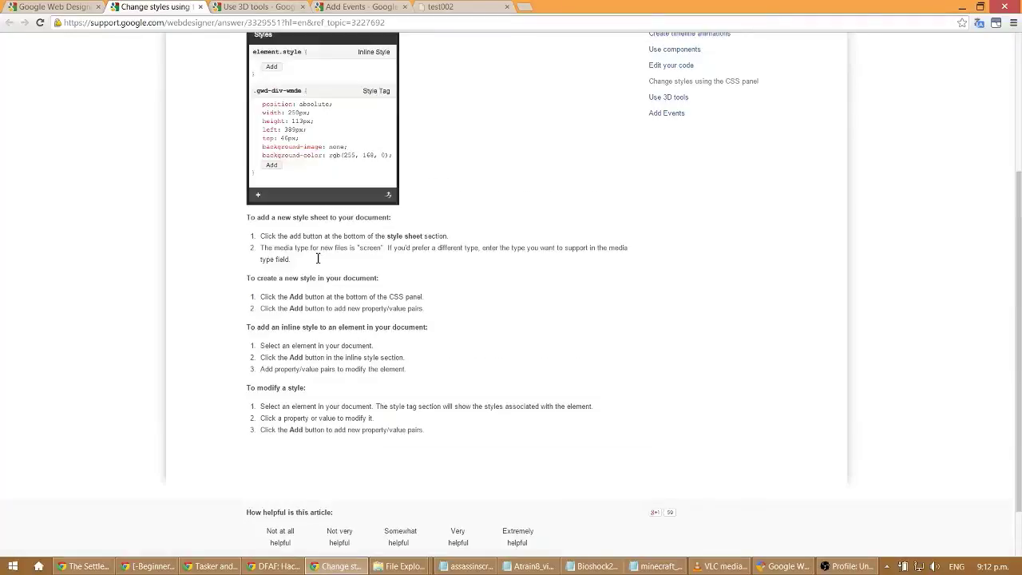
scroll(318, 255, "up", 1)
scroll(291, 129, "up", 3)
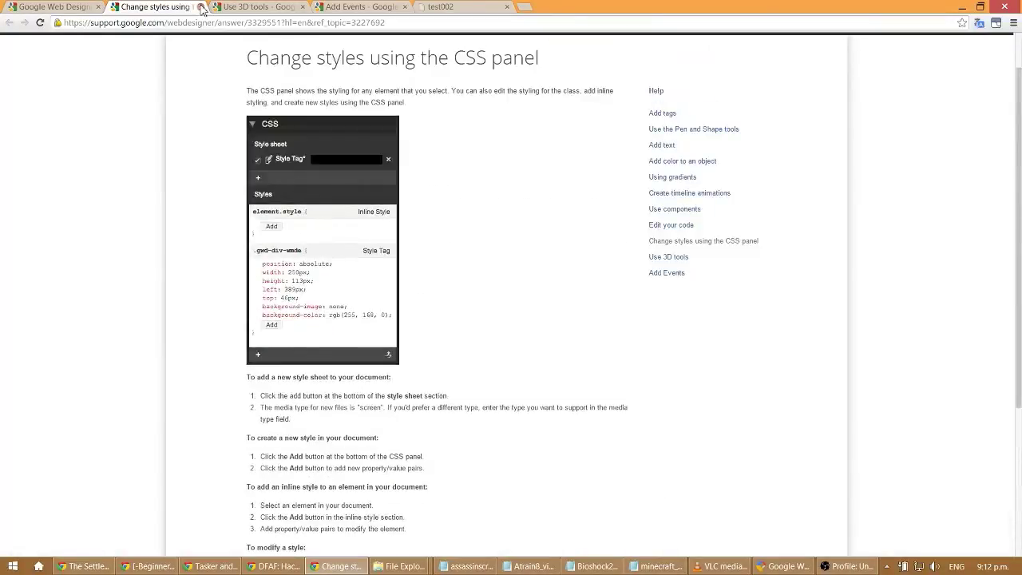
left_click(201, 6)
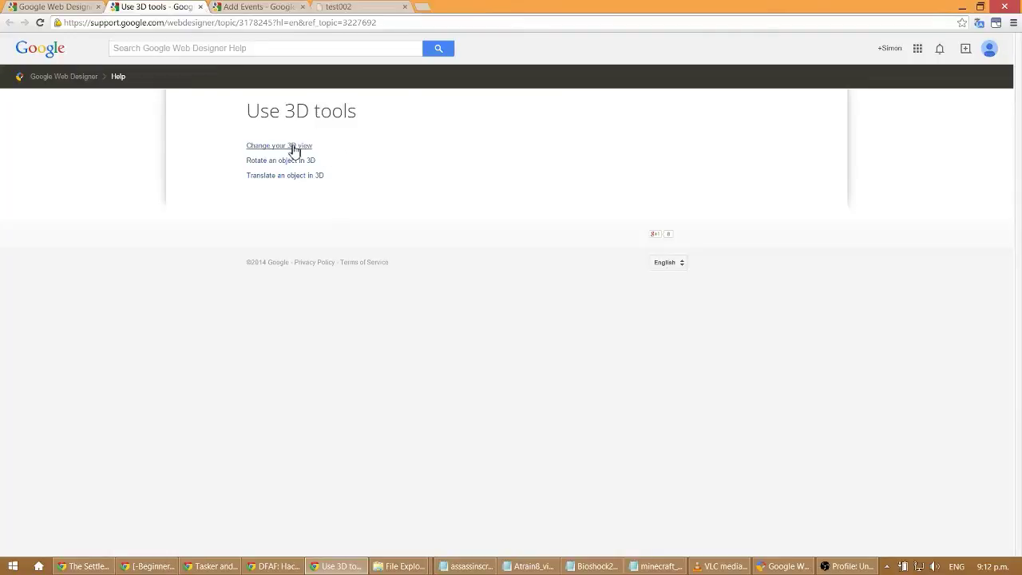
Switch to Google Web Designer and inspect page 1 in Top view and Side view before returning to Front view
left_click(786, 566)
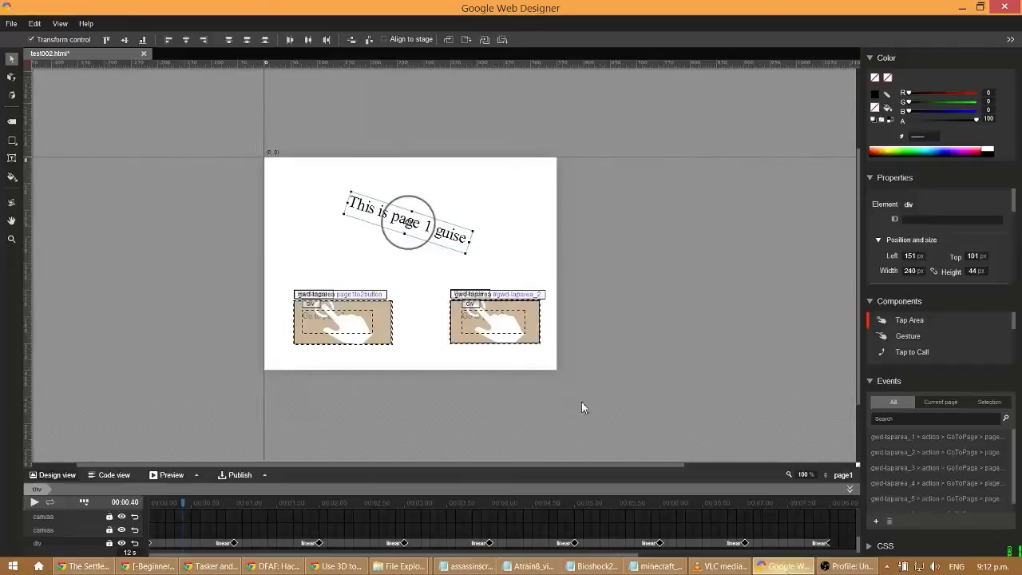
left_click(50, 23)
left_click(73, 122)
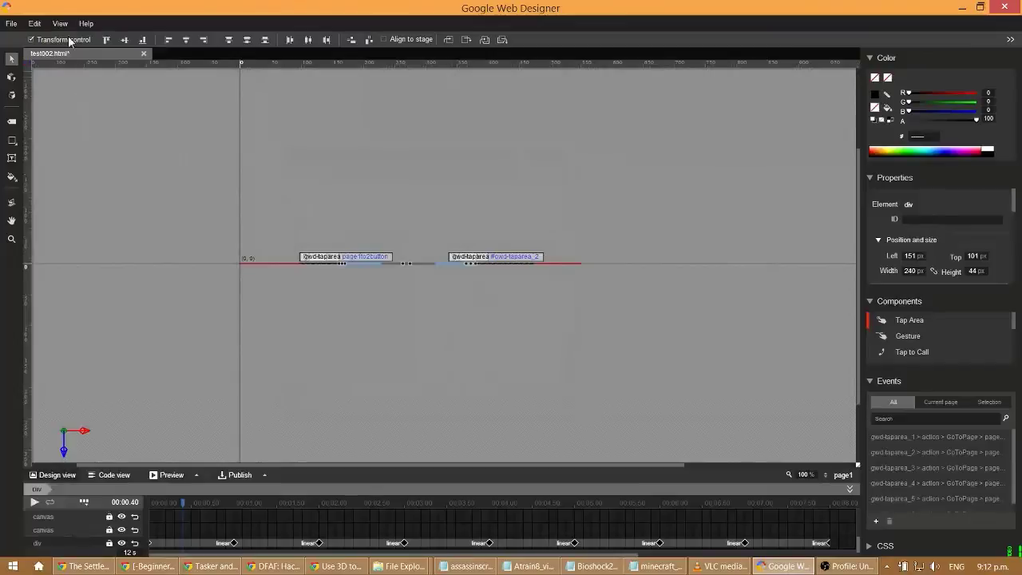
left_click(60, 23)
left_click(82, 134)
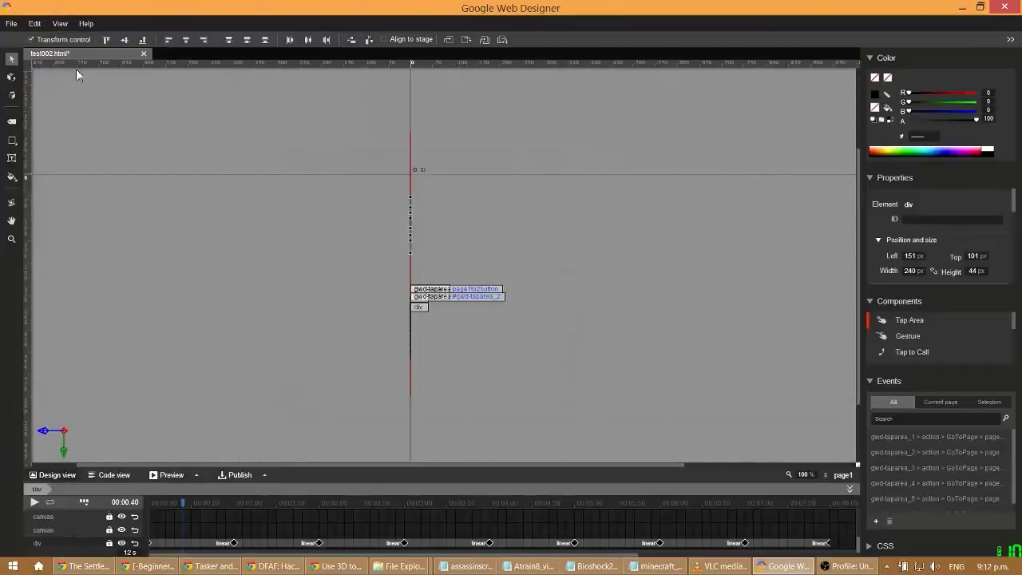
left_click(60, 24)
left_click(77, 108)
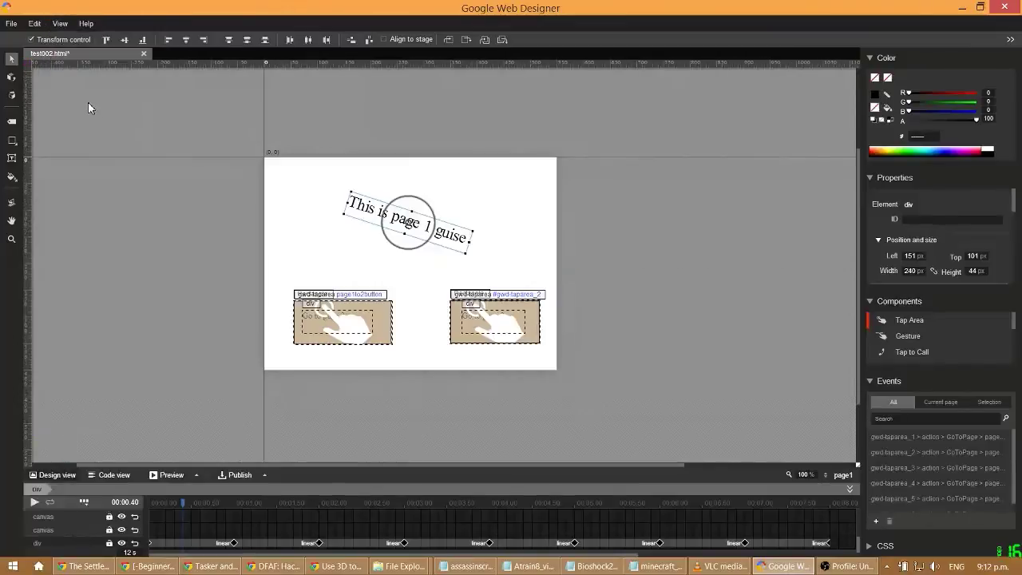
Tilt the stage in 3D with the 3D stage rotation tool and try to restore the Front view
left_click(12, 202)
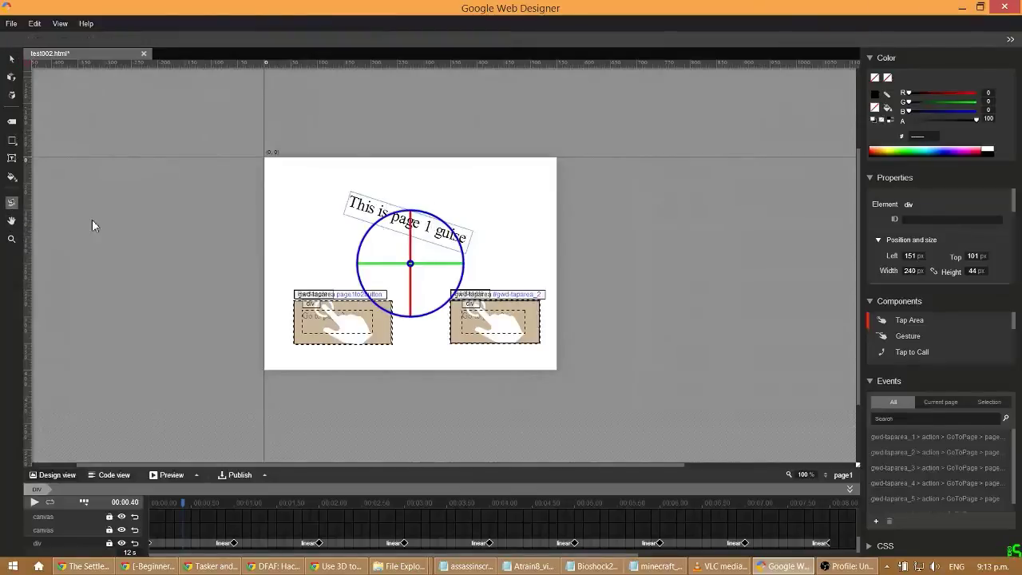
left_click_drag(385, 252, 85, 62)
left_click(60, 23)
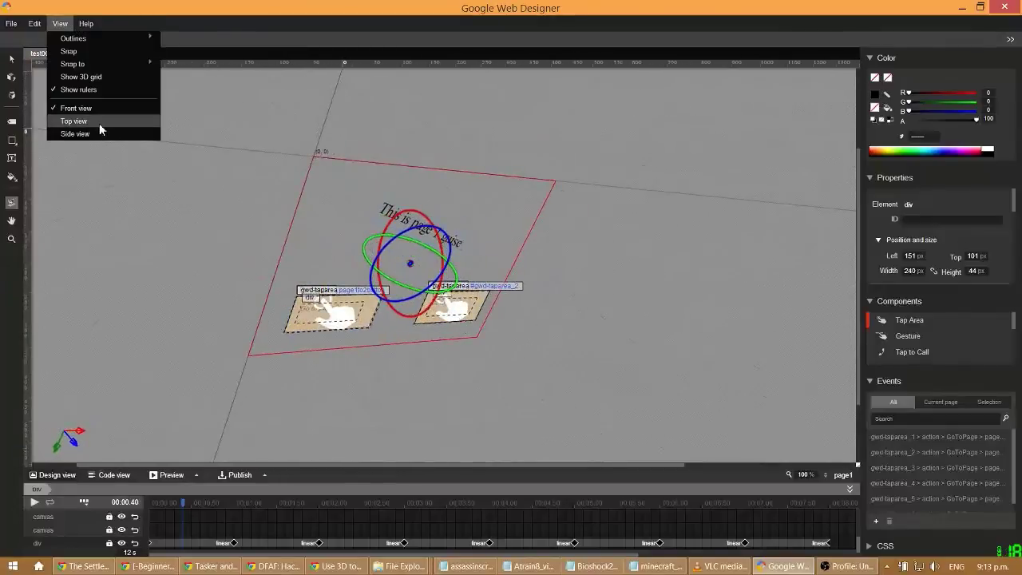
key("Escape")
left_click(60, 23)
left_click(76, 109)
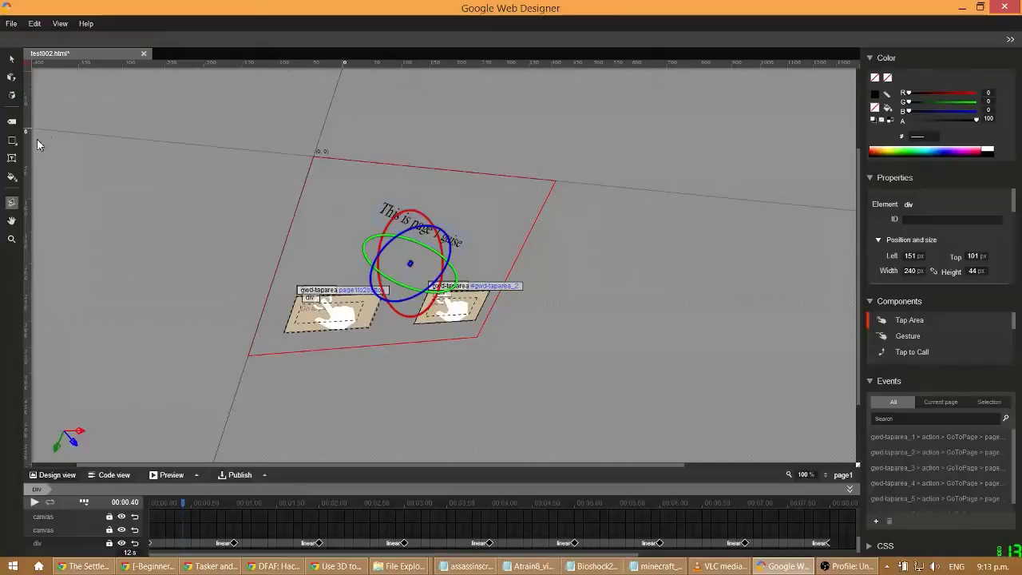
Undo the last change to the "This is page 1 guise" text and reactivate the 3D stage rotation tool
key("ctrl+z")
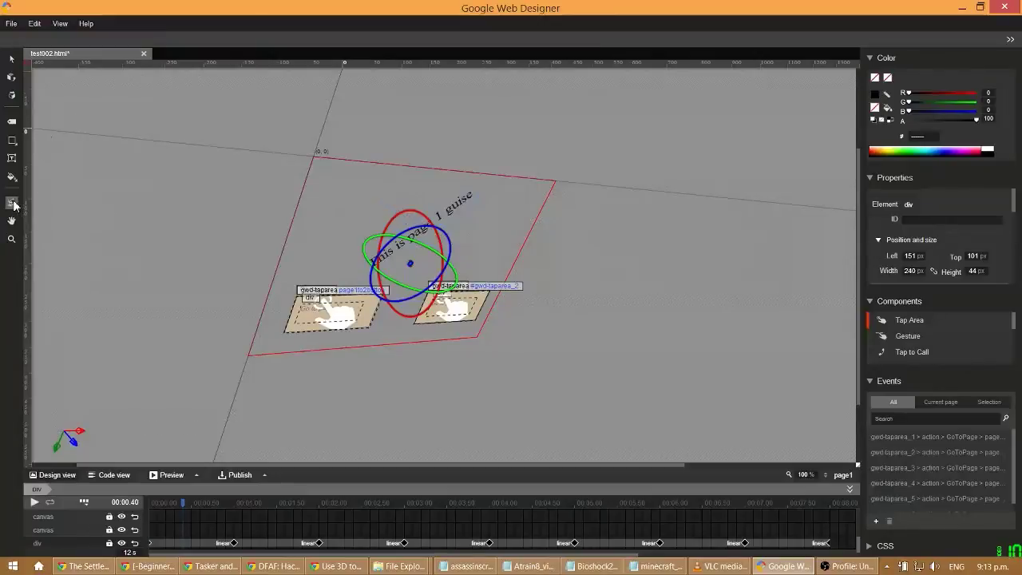
left_click(12, 61)
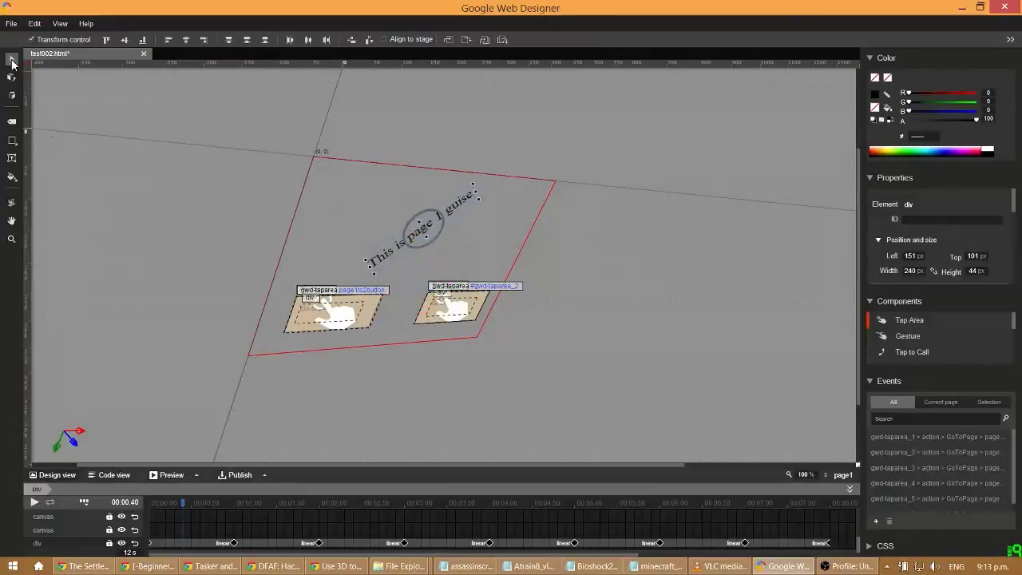
left_click(13, 206)
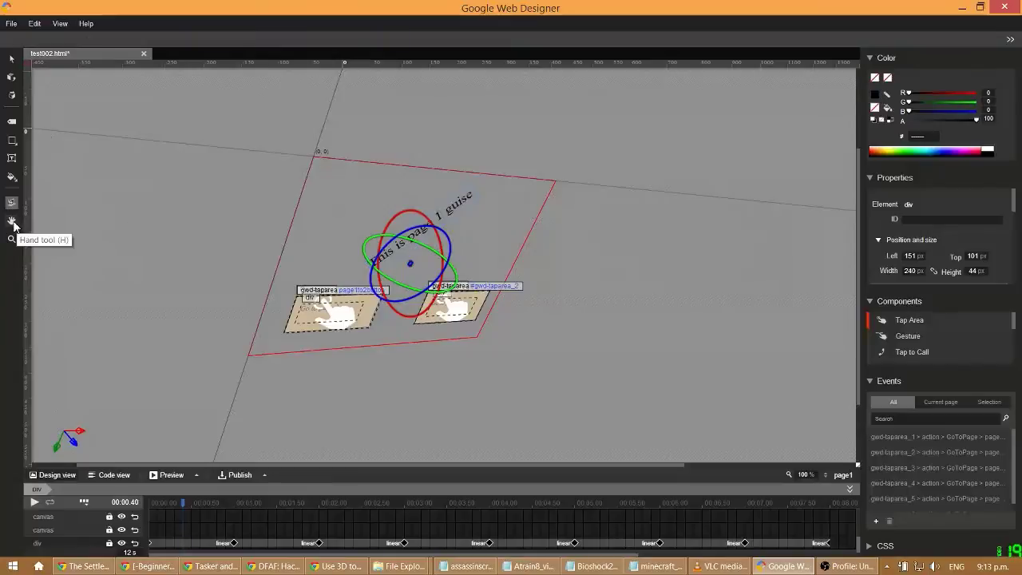
left_click(35, 23)
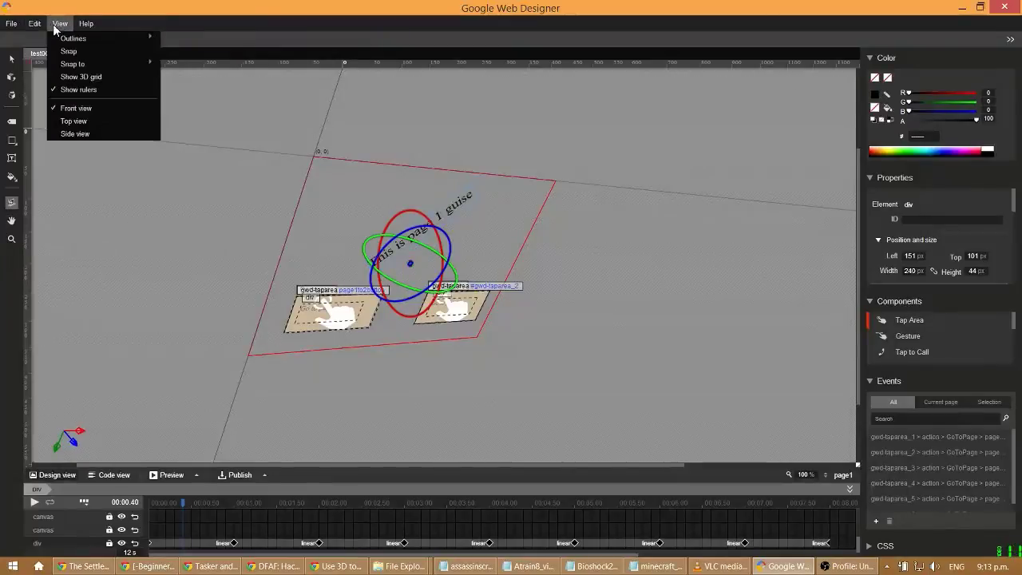
left_click(53, 24)
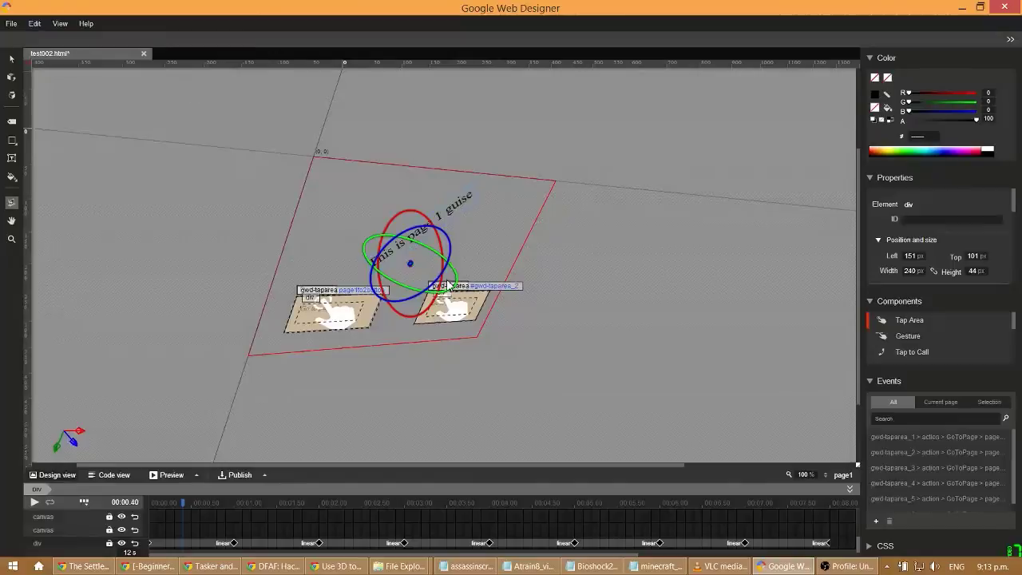
Rotate the stage in 3D to view page 1 from other angles and pan it with the Hand tool
left_click_drag(436, 297, 480, 404)
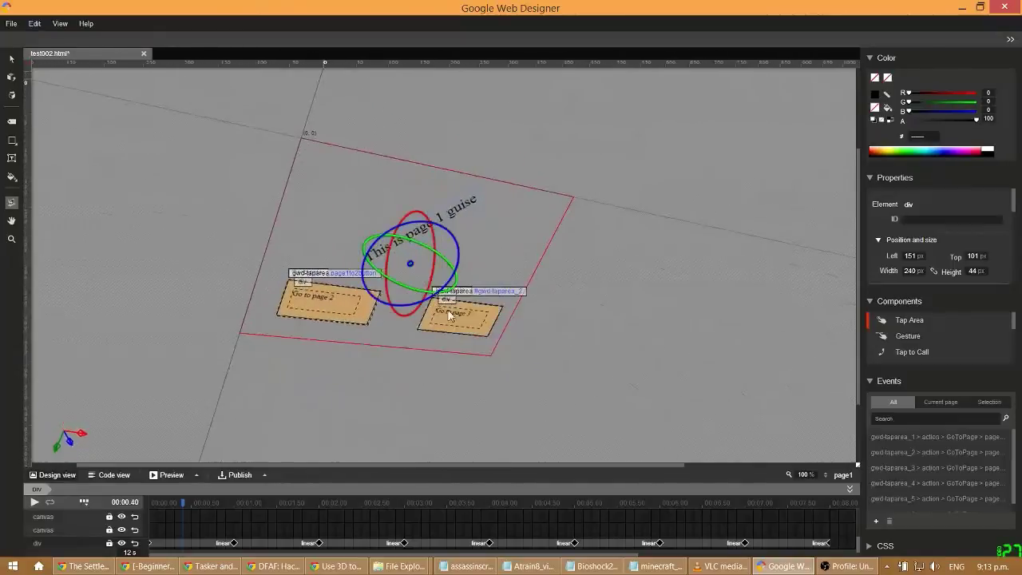
left_click_drag(429, 277, 375, 288)
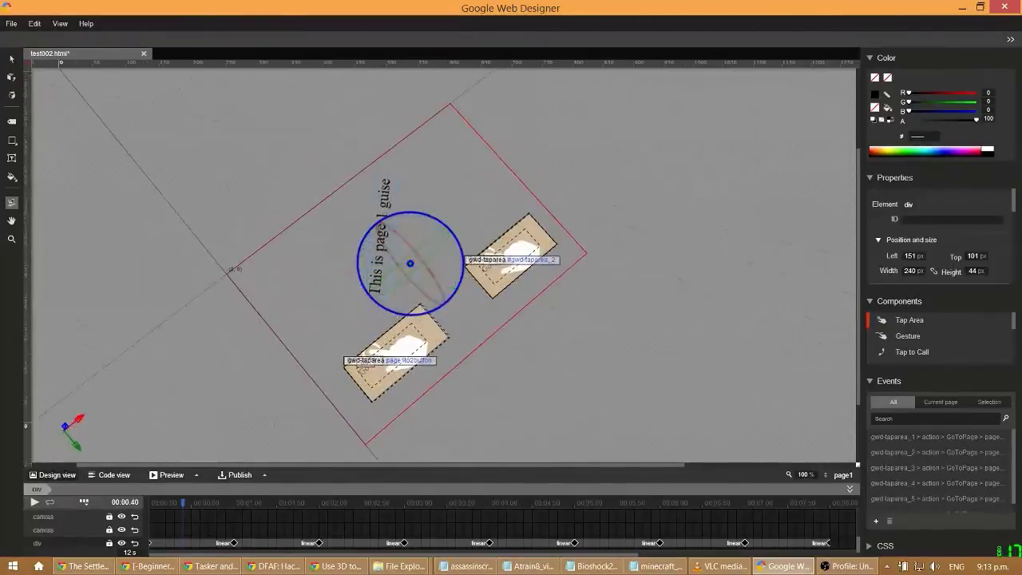
left_click(11, 221)
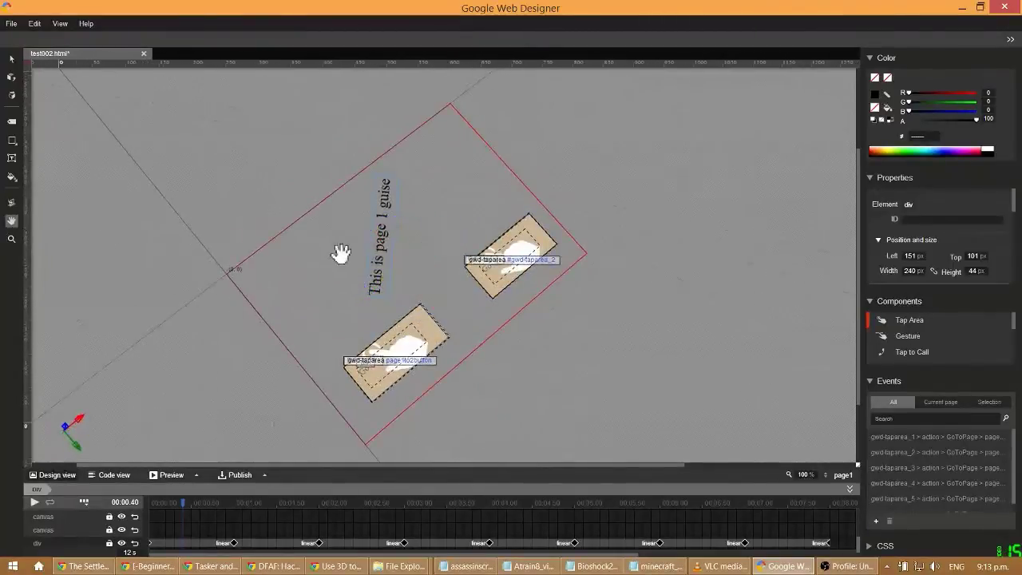
left_click_drag(334, 246, 373, 276)
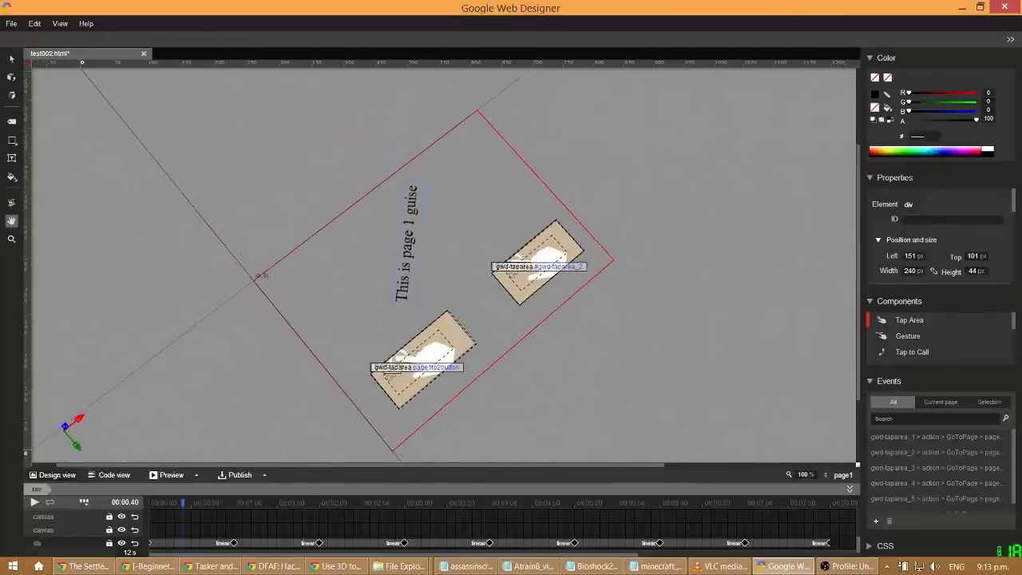
Show the 3D grid and tilt the stage with the 3D stage rotation tool to view the grid in perspective
left_click(60, 23)
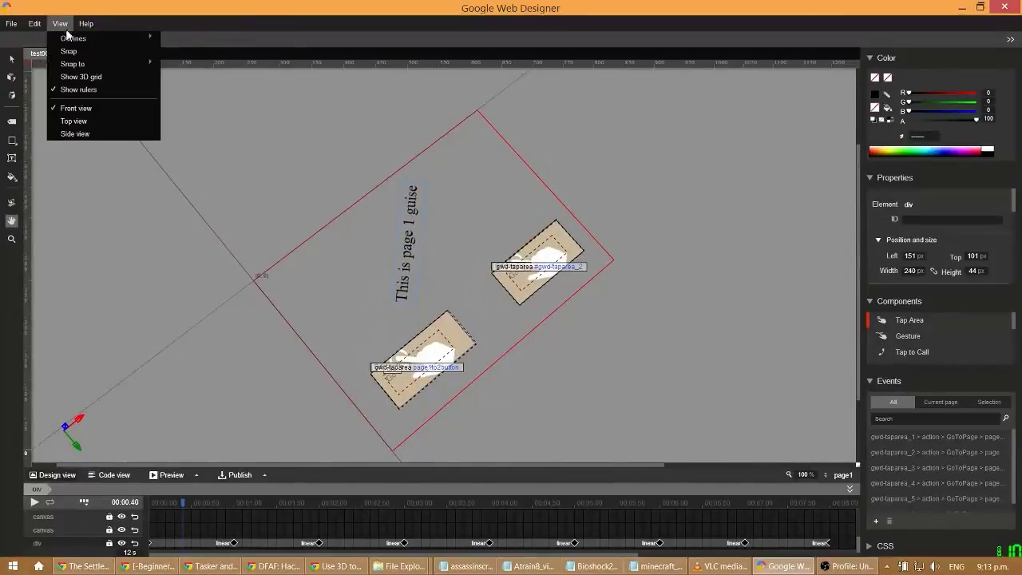
mouse_move(72, 38)
left_click(88, 77)
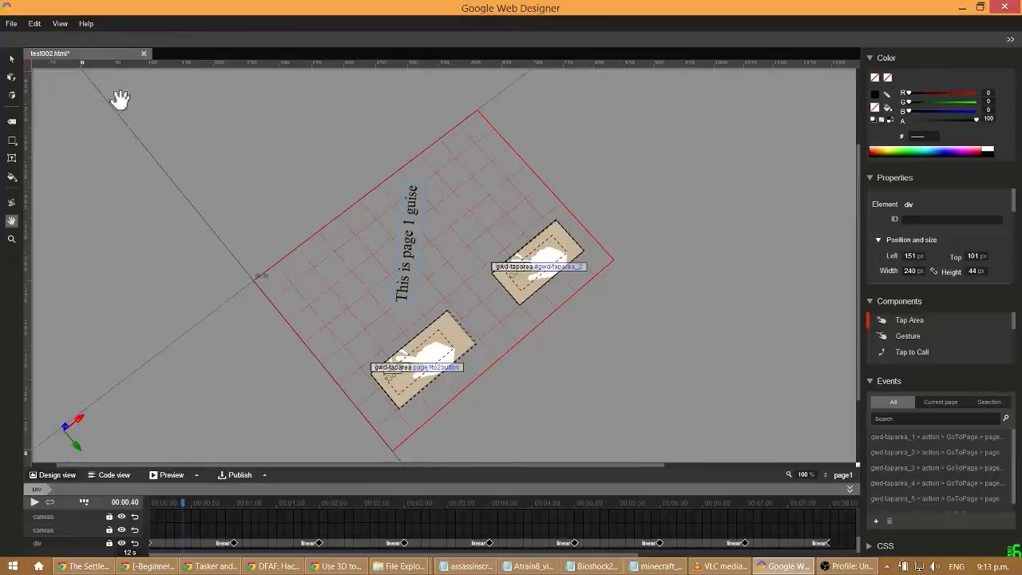
left_click(60, 24)
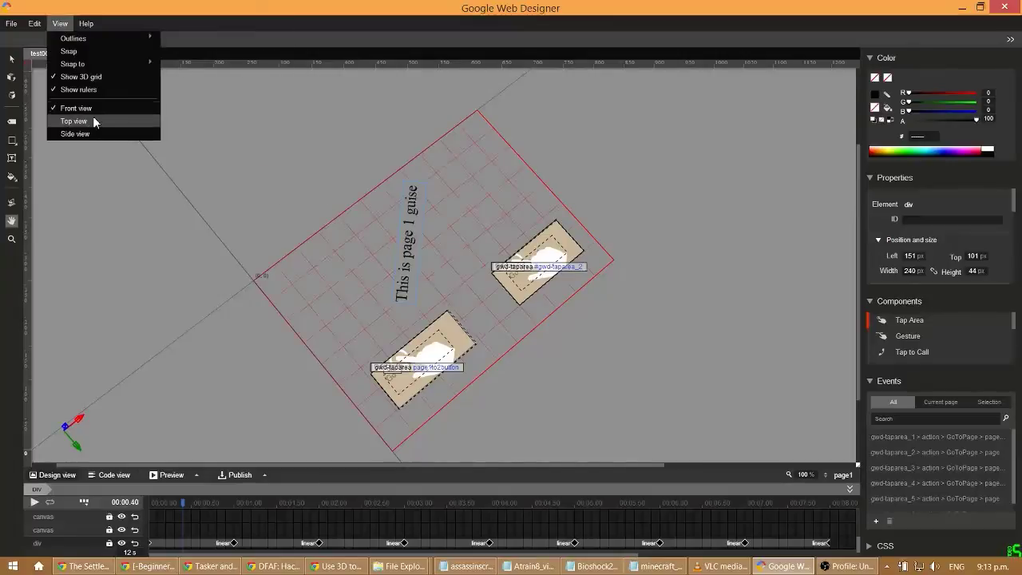
left_click(12, 203)
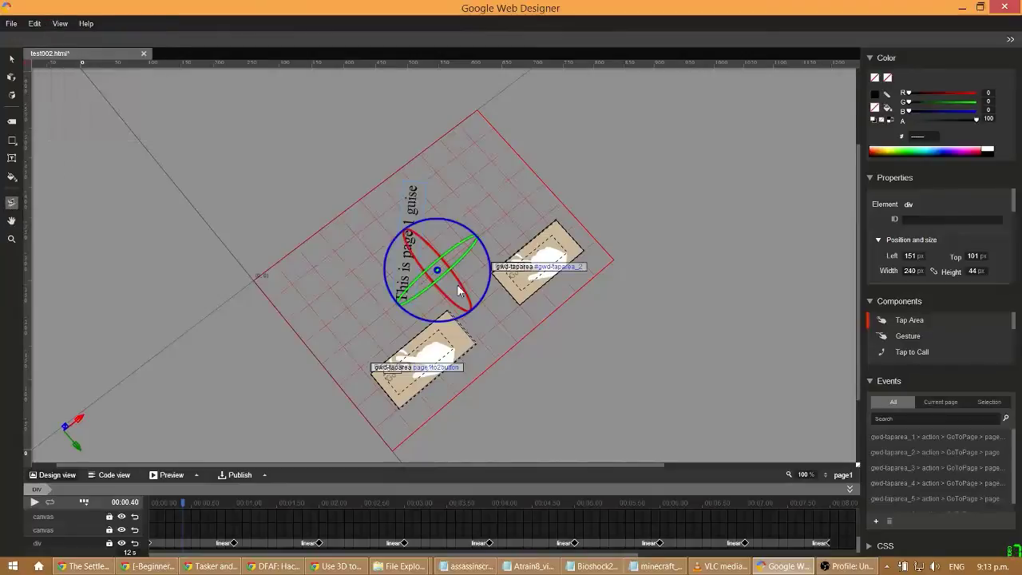
left_click_drag(460, 290, 450, 216)
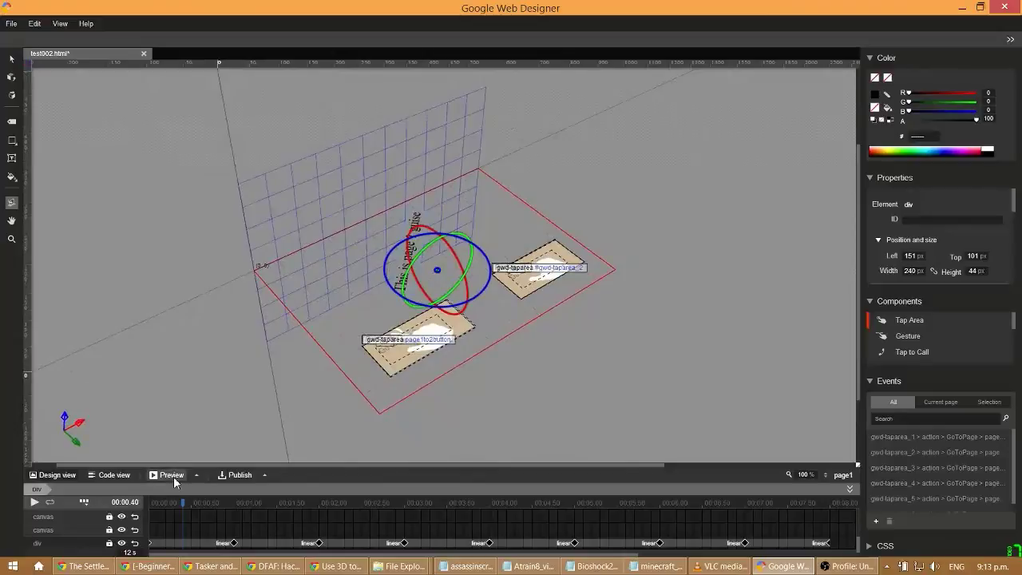
Preview test002 in the browser, close the older preview, and switch back to Google Web Designer
left_click(173, 477)
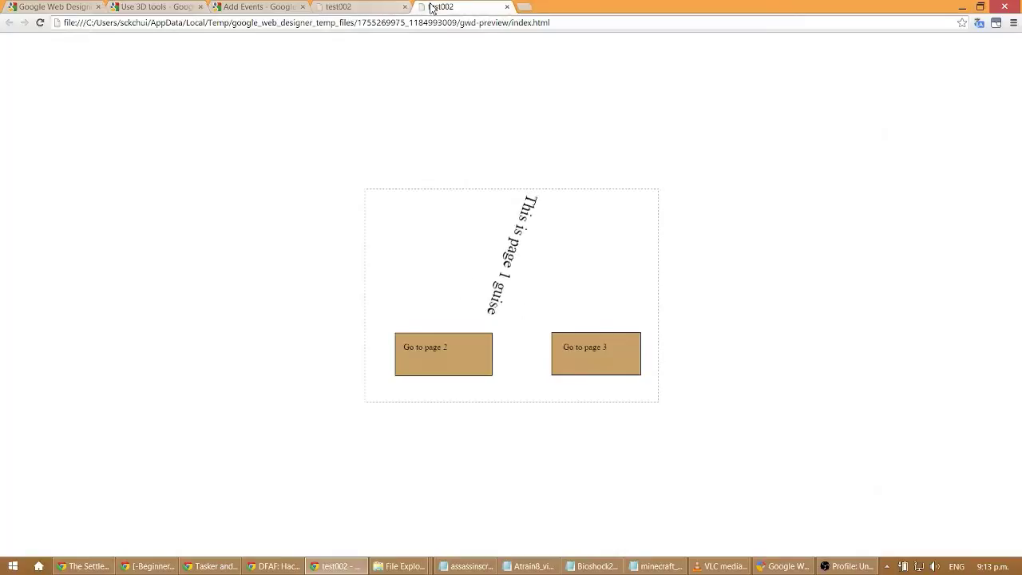
left_click(405, 7)
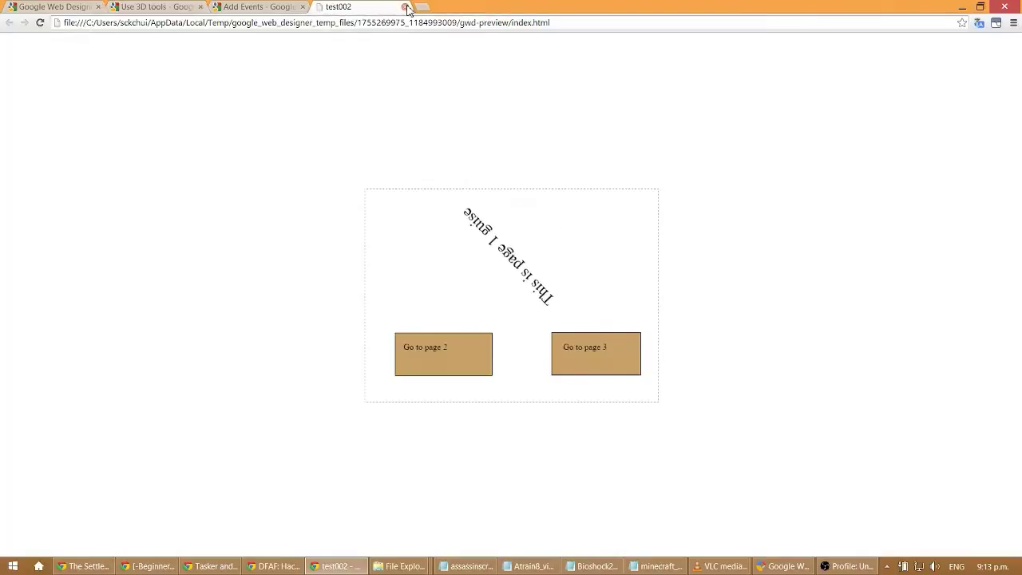
left_click(783, 566)
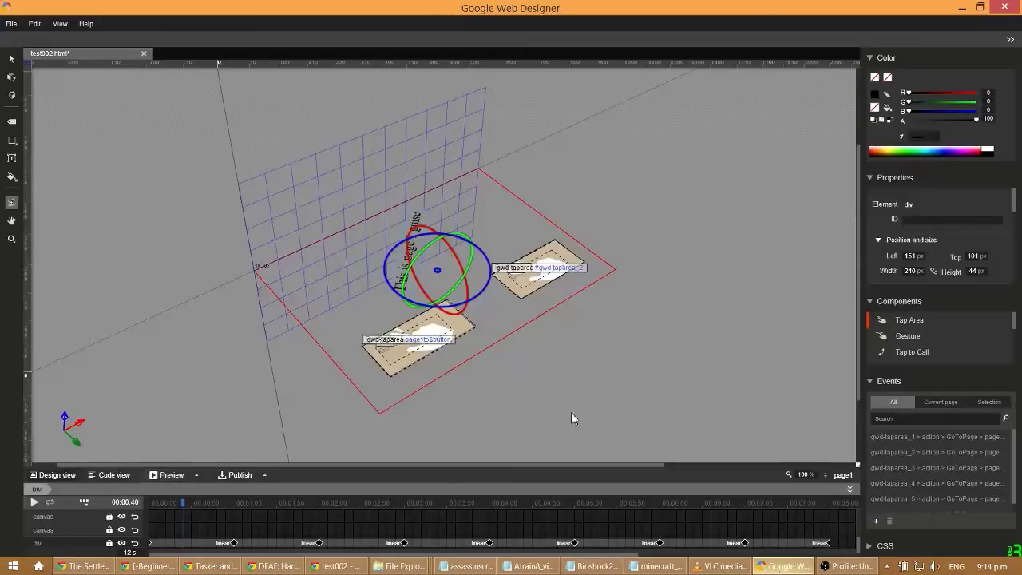
Inspect the stage in Top view, return it to Front view, and hide the 3D grid
left_click(60, 23)
left_click(74, 121)
left_click(57, 23)
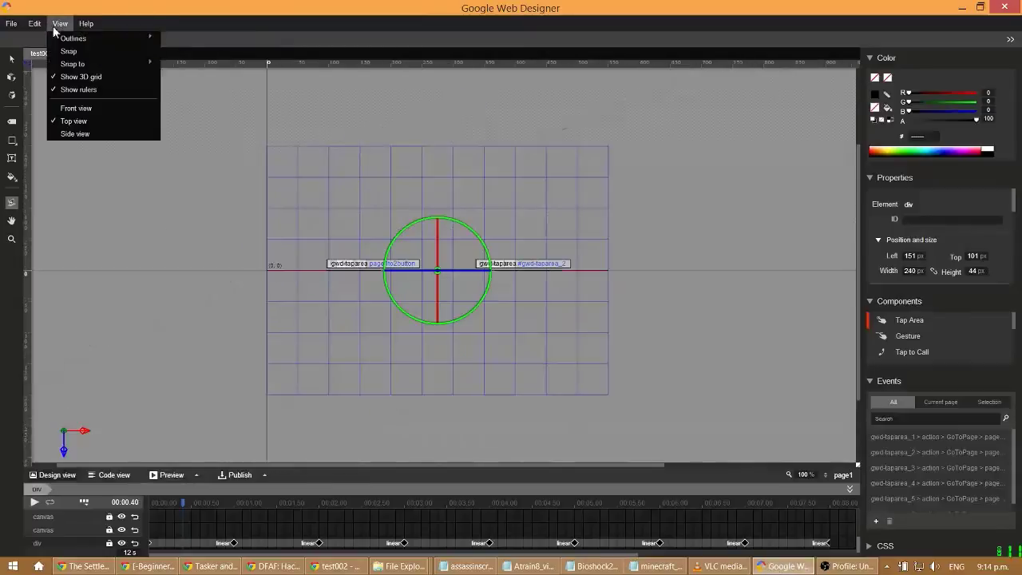
left_click(76, 108)
left_click(10, 61)
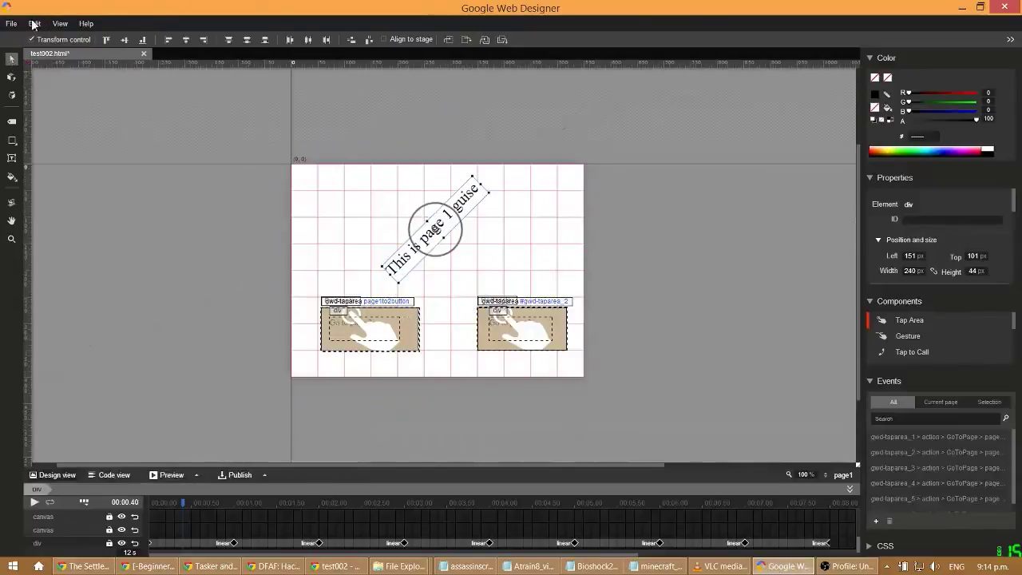
left_click(60, 24)
left_click(75, 72)
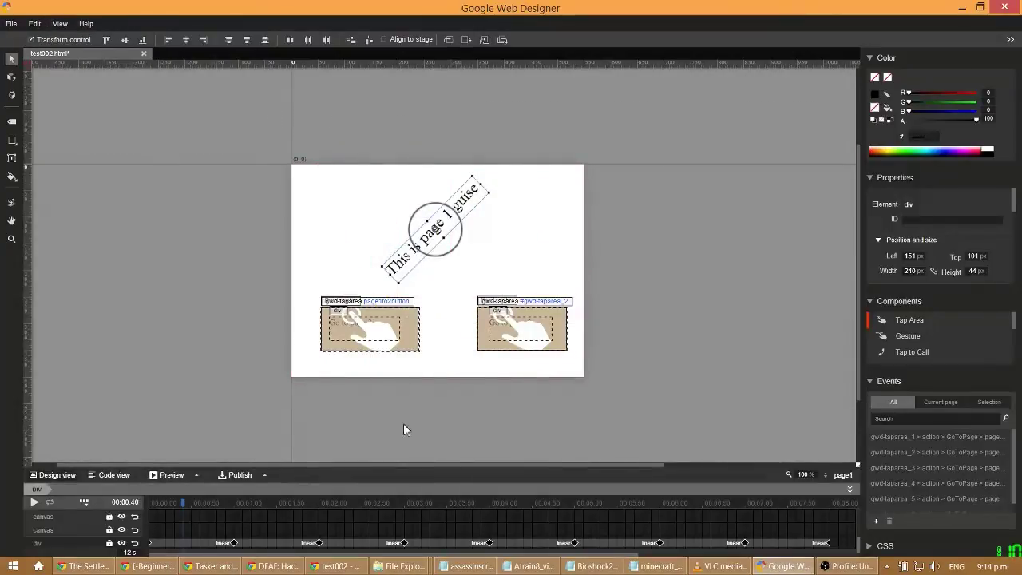
Switch to the browser's "Use 3D tools" help topic and open its articles on changing the 3D view, rotating and translating objects in new tabs
left_click(344, 567)
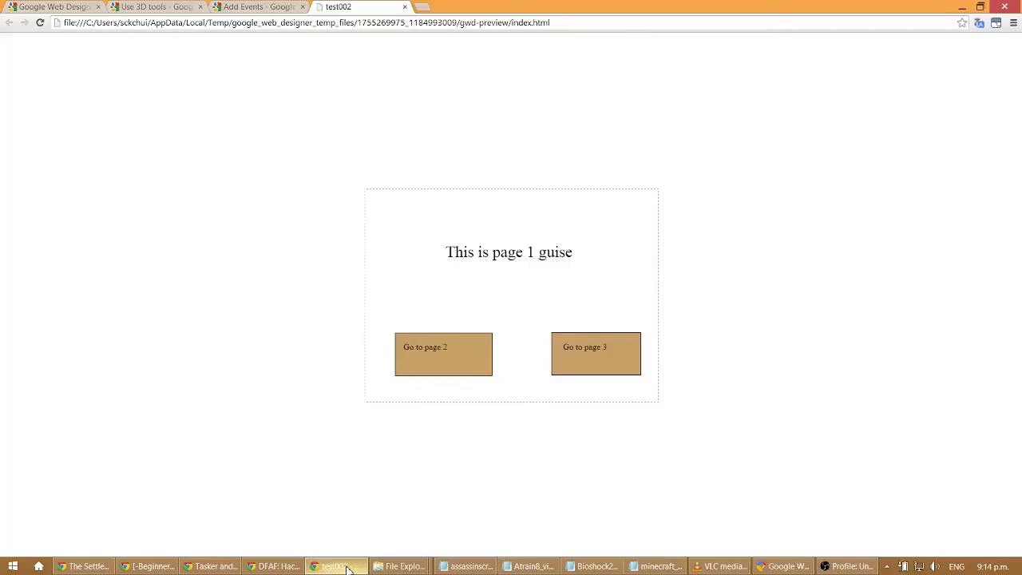
left_click(163, 7)
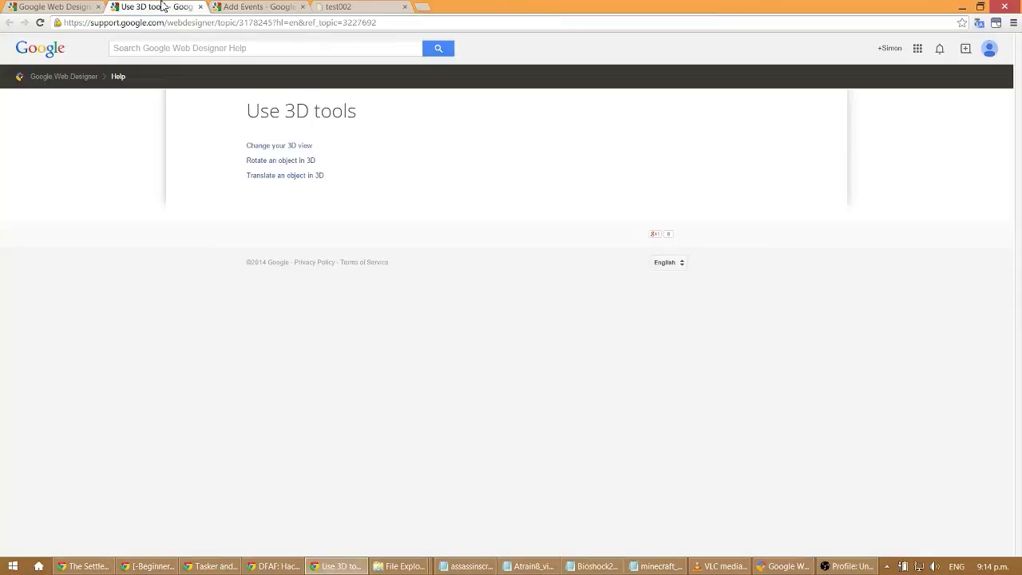
middle_click(276, 152)
middle_click(276, 162)
middle_click(276, 176)
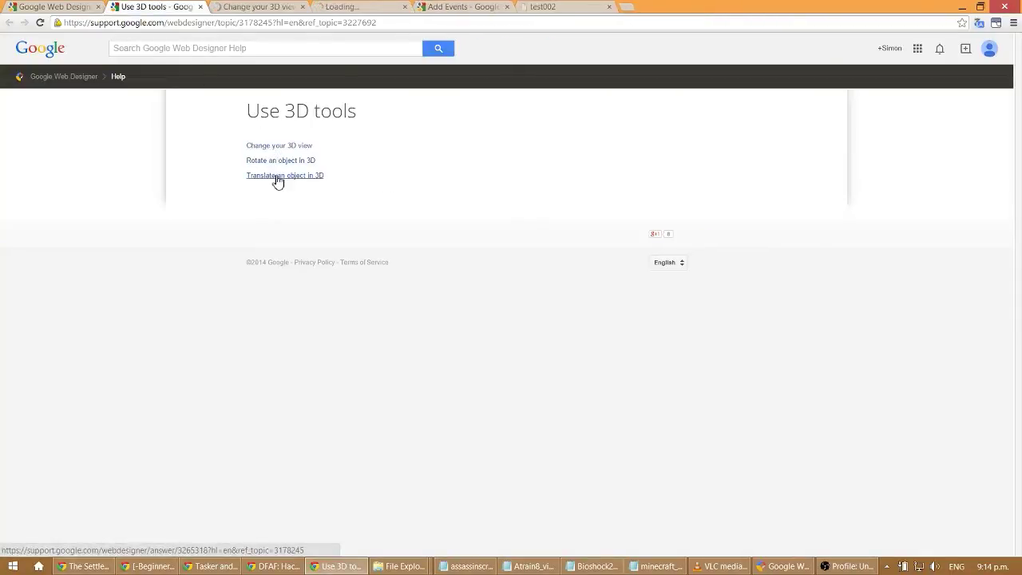
Read and close the "Change your 3D view" article, and examine the rotation modes and absolute and delta positioning in "Rotate an object in 3D"
key("ctrl+Tab")
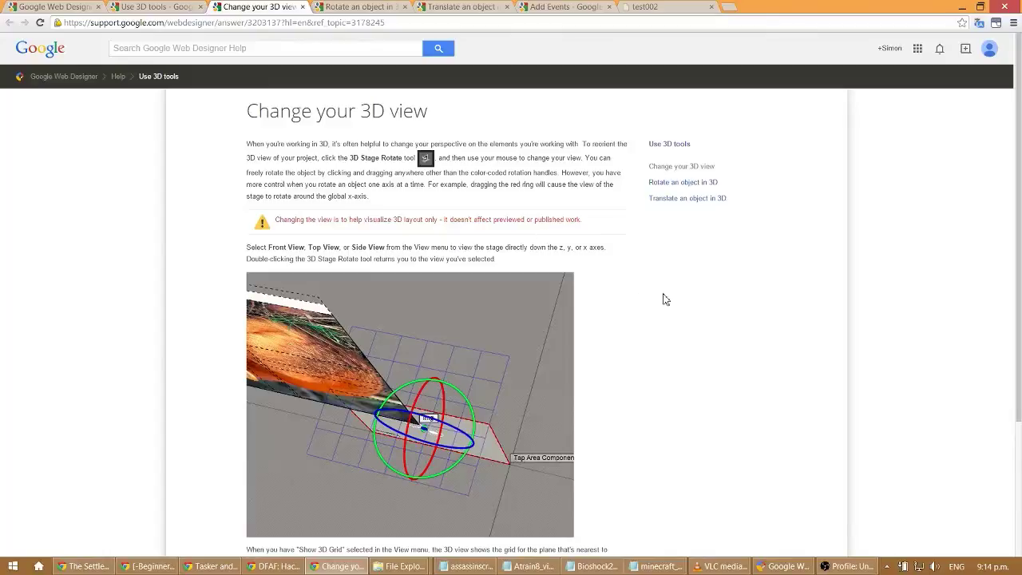
scroll(663, 300, "down", 3)
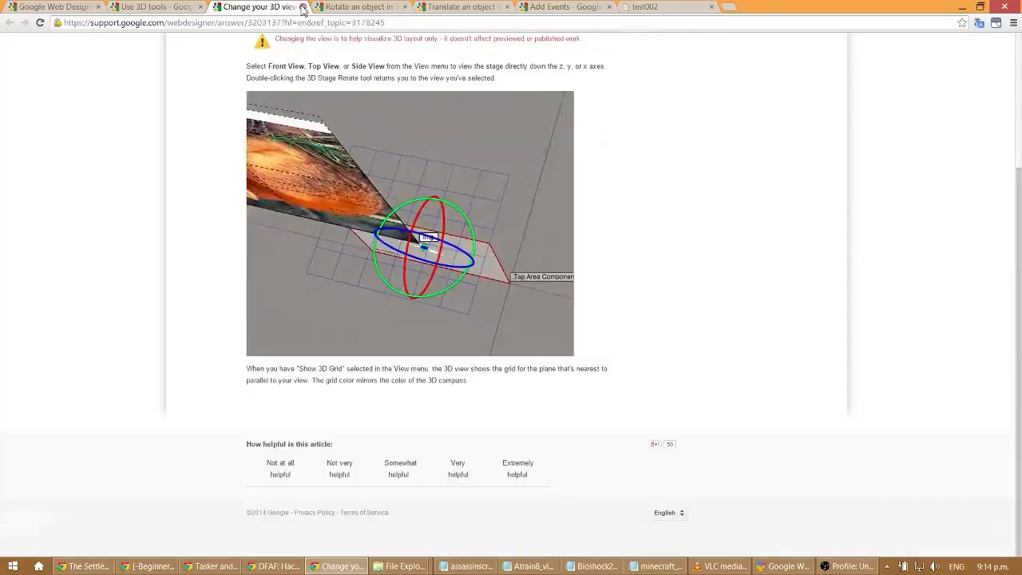
left_click(303, 7)
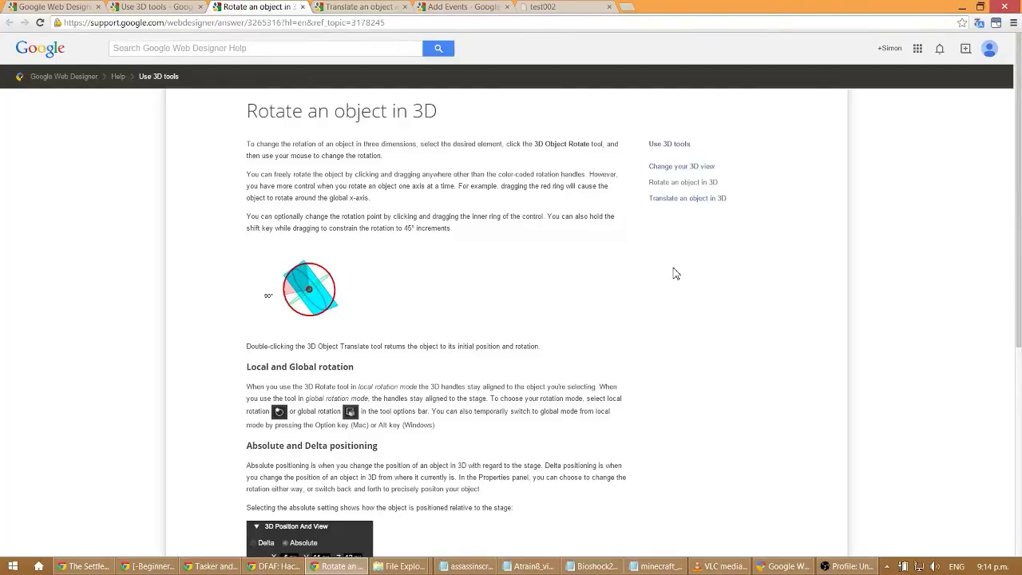
scroll(674, 284, "down", 2)
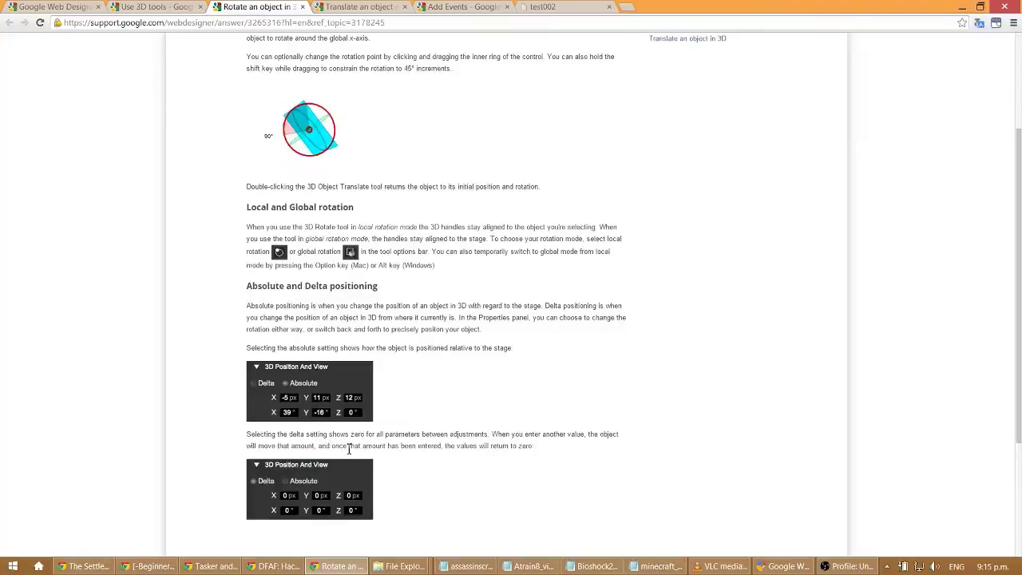
scroll(349, 449, "down", 3)
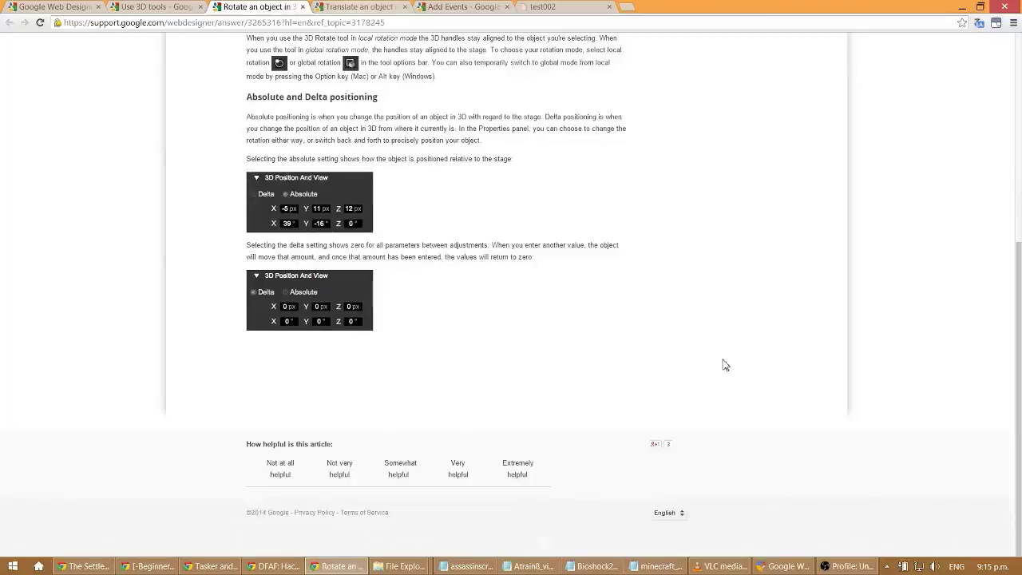
Switch to Google Web Designer and display page2 of test002
left_click(760, 564)
left_click(837, 472)
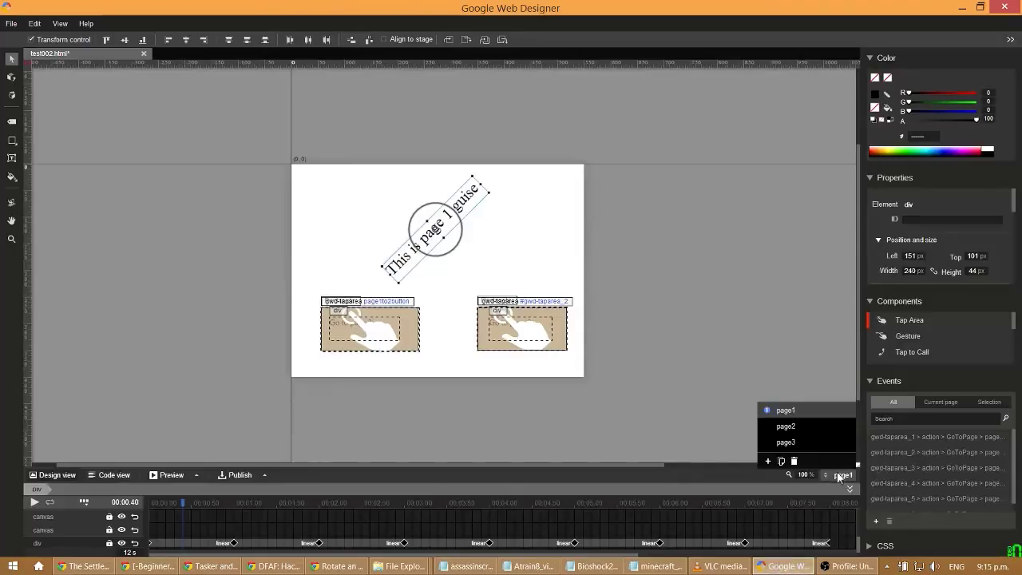
left_click(810, 430)
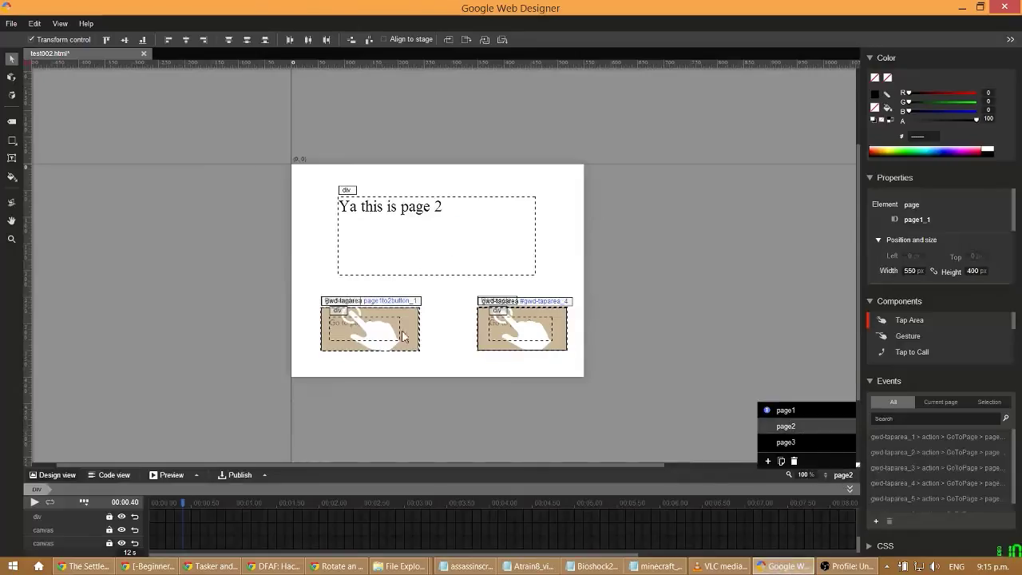
Shrink the "Ya this is page 2" text box to about 207 by 42 px and place it about 185 px from the left and 131 px from the top
left_click(440, 207)
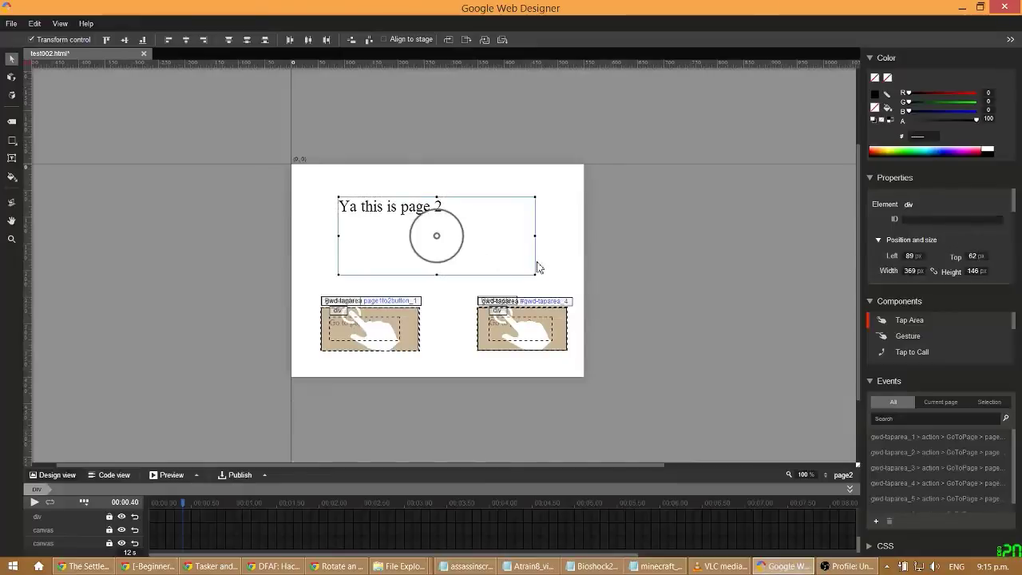
left_click_drag(535, 273, 500, 252)
left_click_drag(482, 252, 480, 244)
Insert a keyframe at 6 seconds on the timeline layer of the "Ya this is page 2" text
left_click_drag(184, 508, 660, 531)
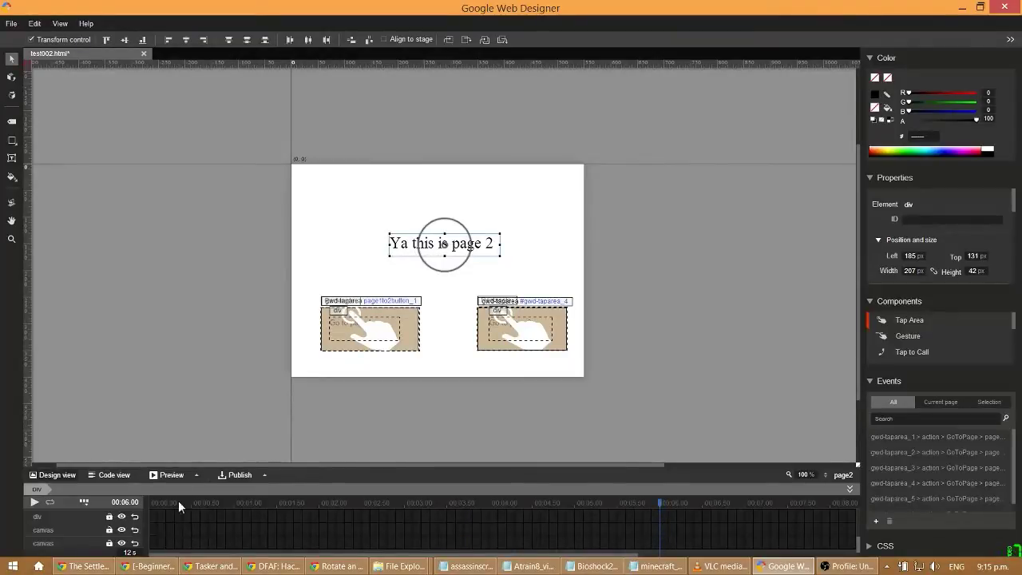
scroll(132, 531, "up", 2)
scroll(164, 527, "down", 2)
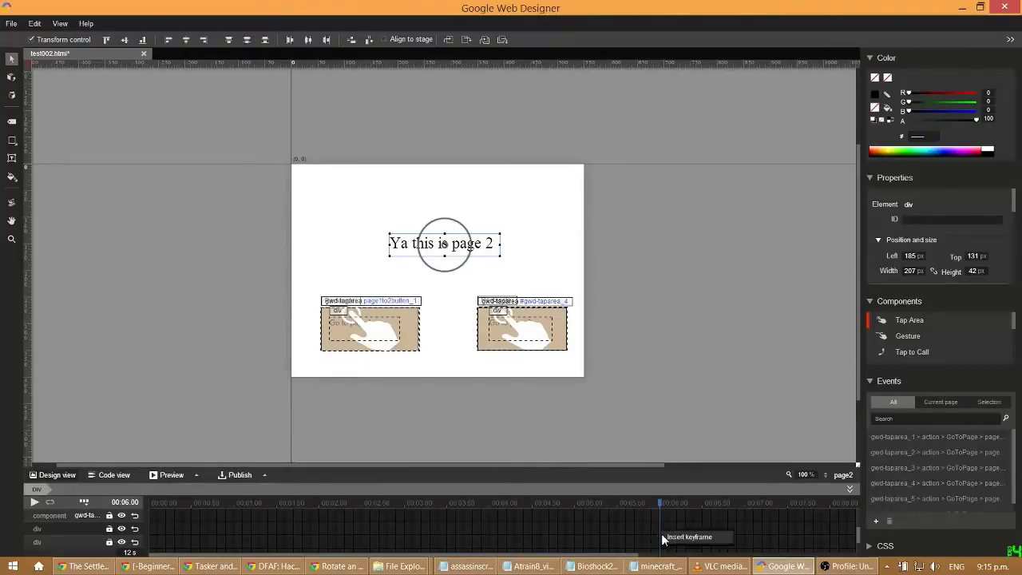
double_click(661, 532)
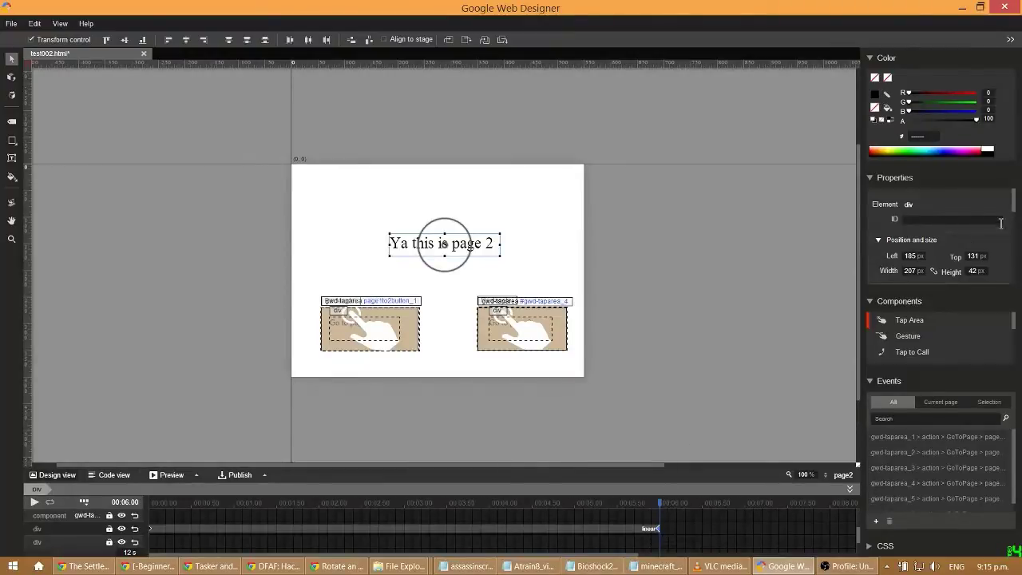
Rotate the "Ya this is page 2" text by a delta of 90° about Y at the 6-second keyframe and scrub the animation
left_click_drag(1015, 208, 1016, 226)
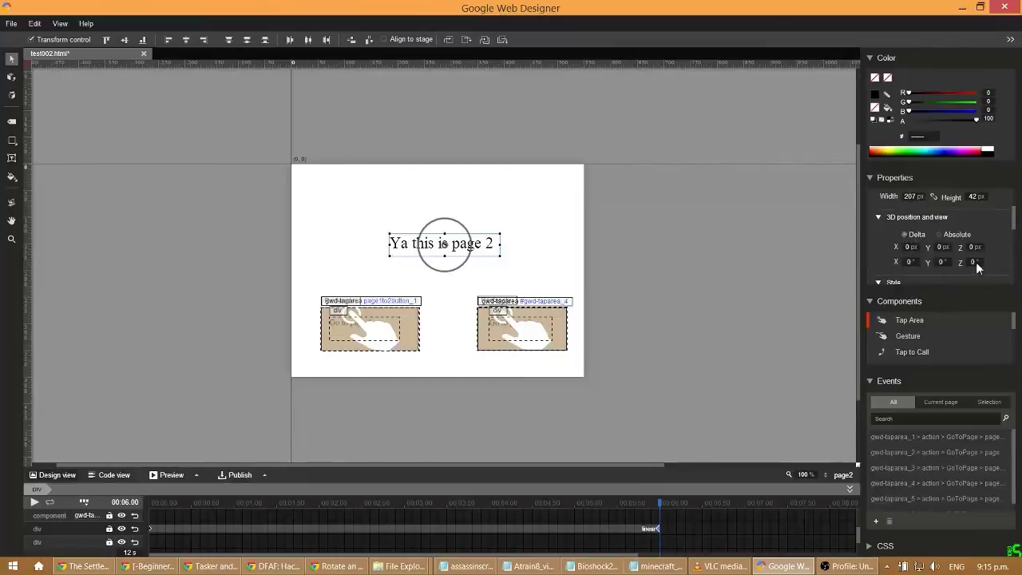
left_click_drag(967, 262, 945, 271)
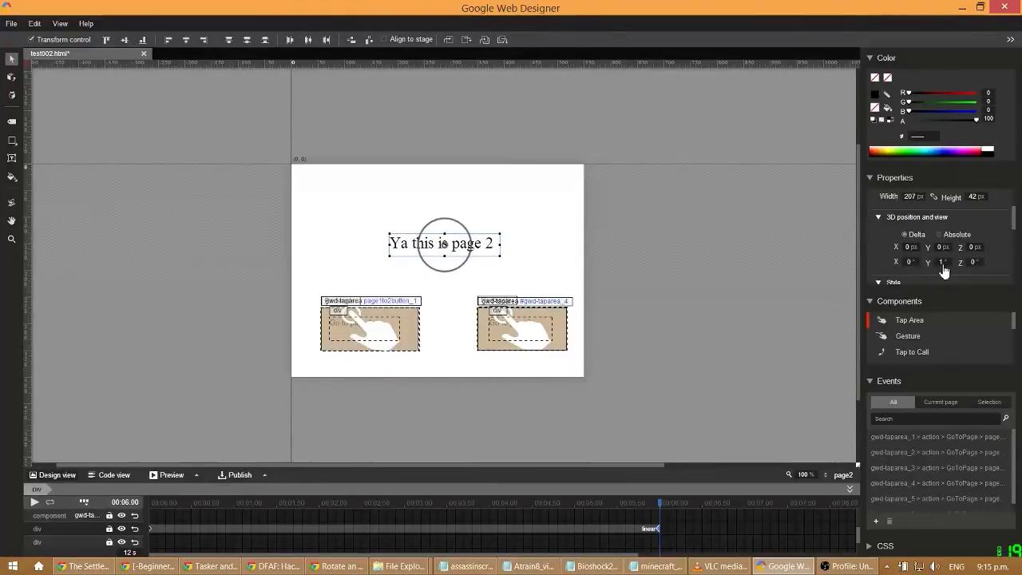
left_click(942, 261)
type("90")
key("Return")
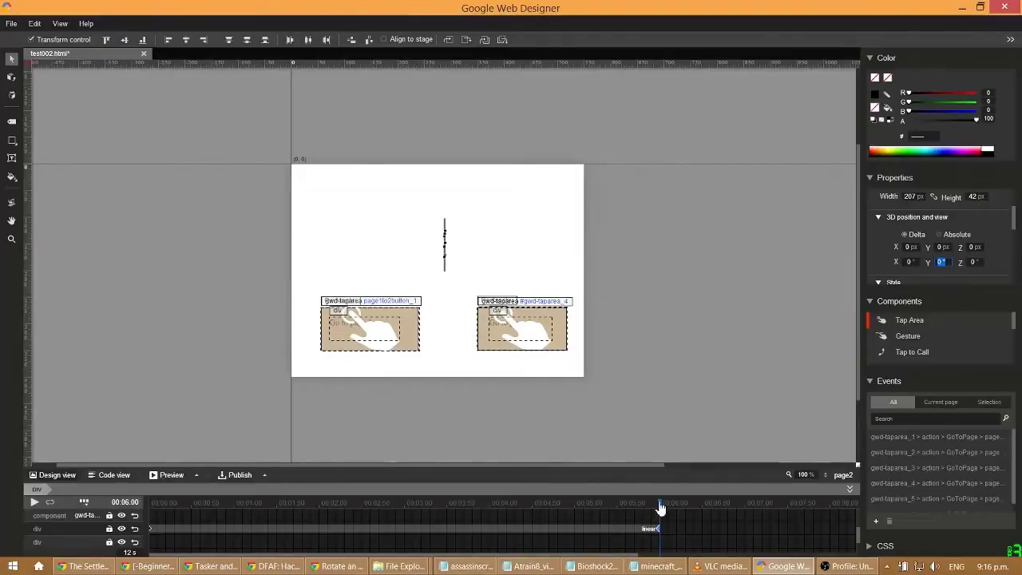
left_click_drag(659, 510, 136, 496)
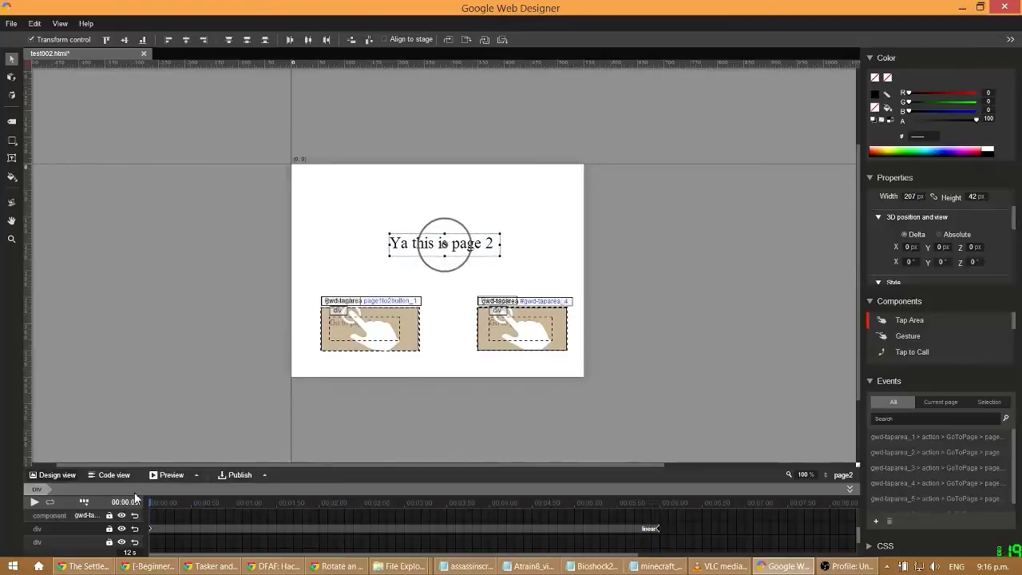
left_click_drag(236, 505, 662, 535)
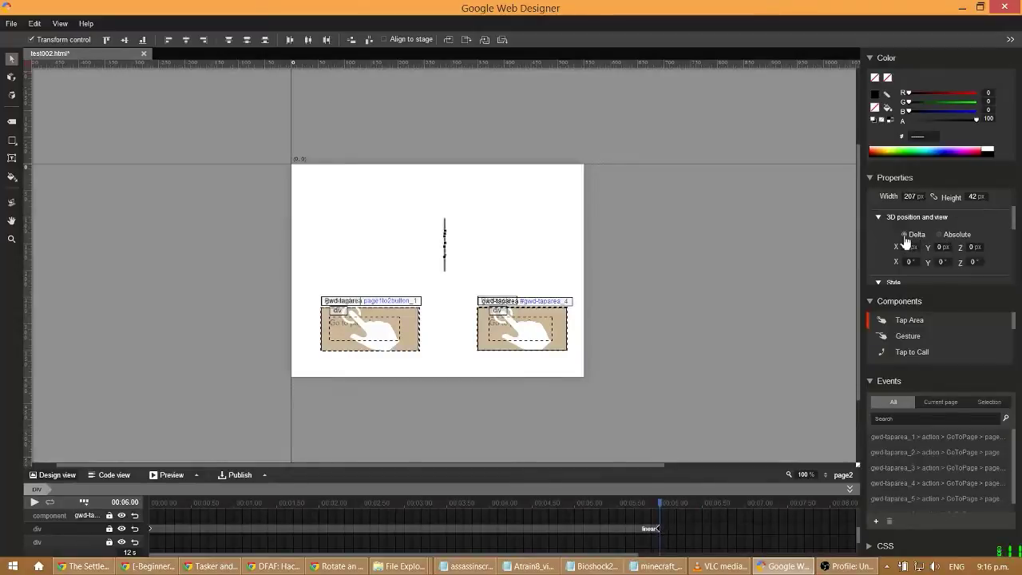
Switch the 3D position and view to Absolute and place the text's 90° Y-rotation keyframe at 1.5 seconds instead of 6 seconds
left_click(940, 235)
left_click(943, 262)
left_click_drag(660, 505, 661, 530)
scroll(386, 522, "up", 1)
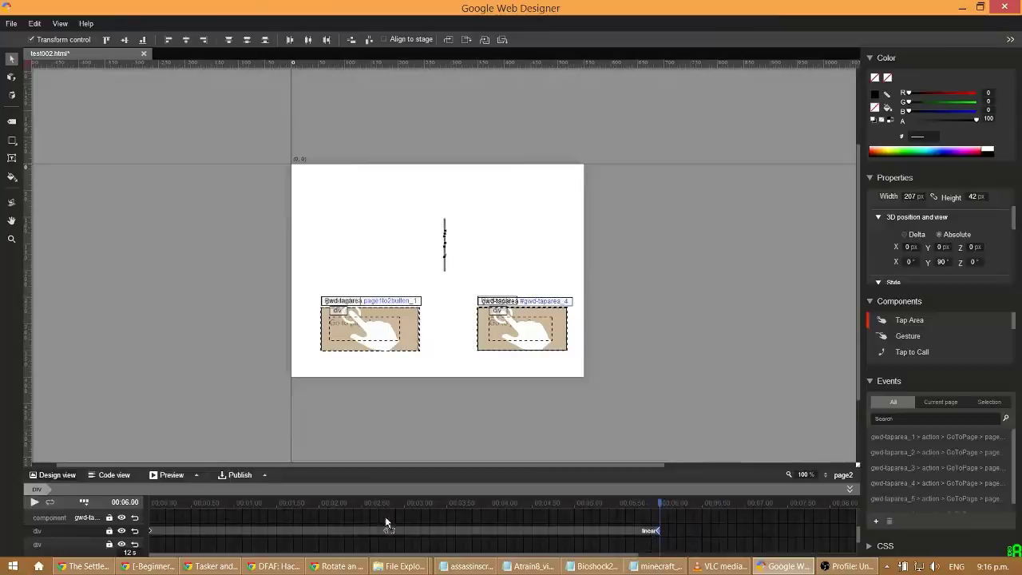
left_click(277, 541)
Insert a keyframe at 3 seconds on the text's layer and try to turn the text back to face the front with Delta Y rotation
left_click_drag(280, 502, 404, 509)
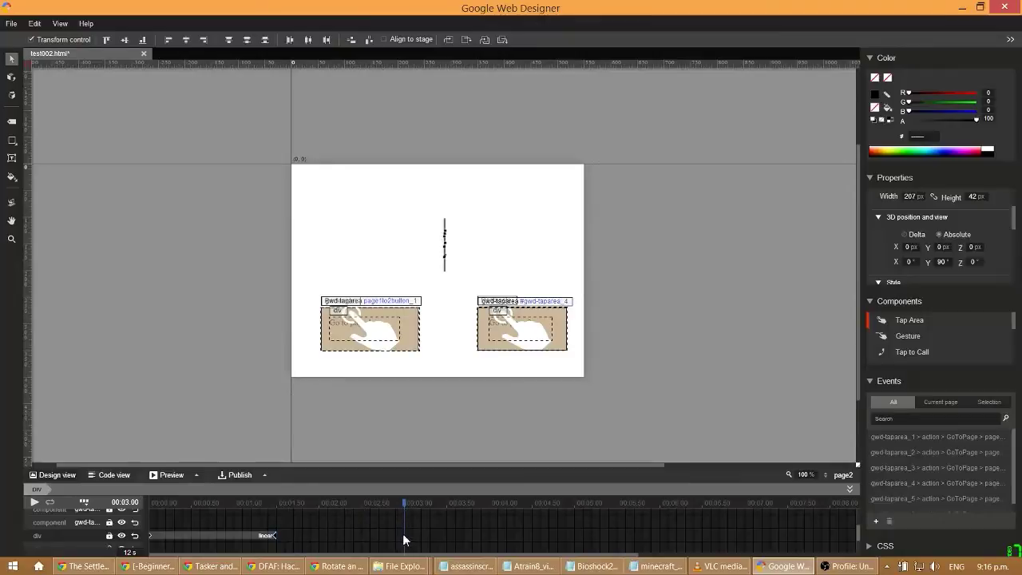
left_click(905, 234)
left_click(942, 261)
type("90")
key("Return")
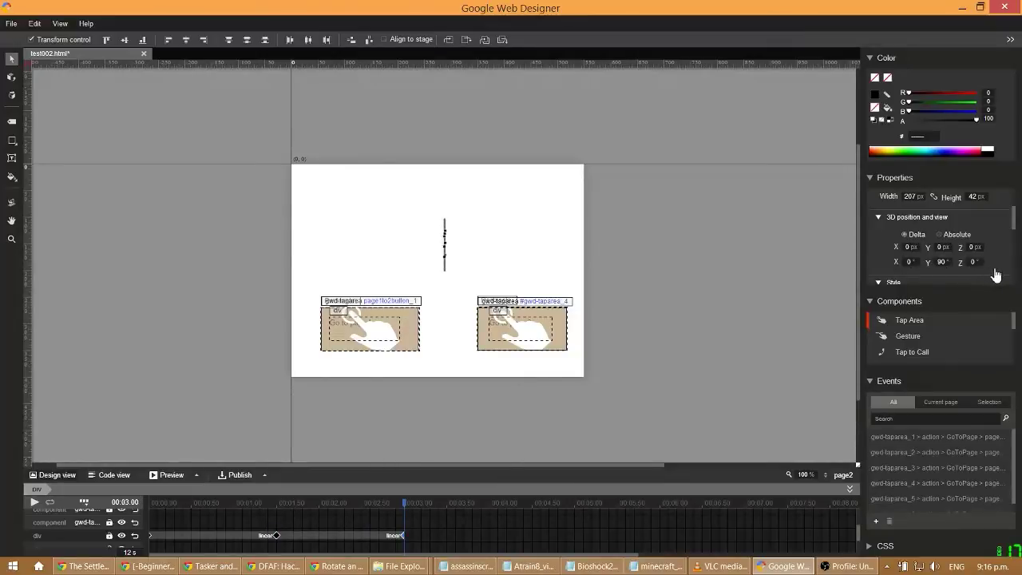
left_click(946, 270)
type("90")
mouse_move(406, 510)
left_mouse_down()
mouse_move(149, 512)
mouse_move(440, 509)
mouse_move(407, 512)
left_mouse_up()
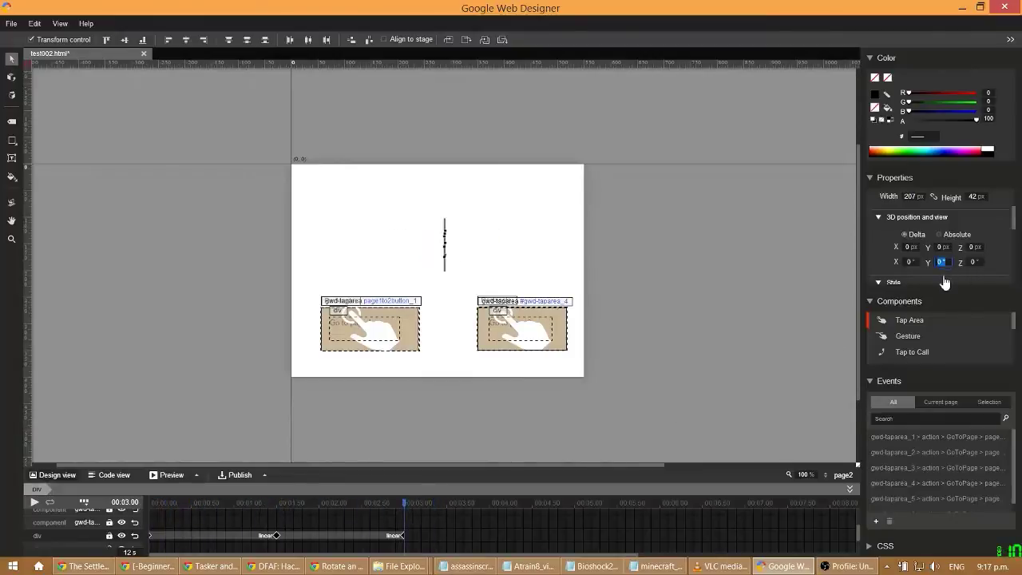
type("0")
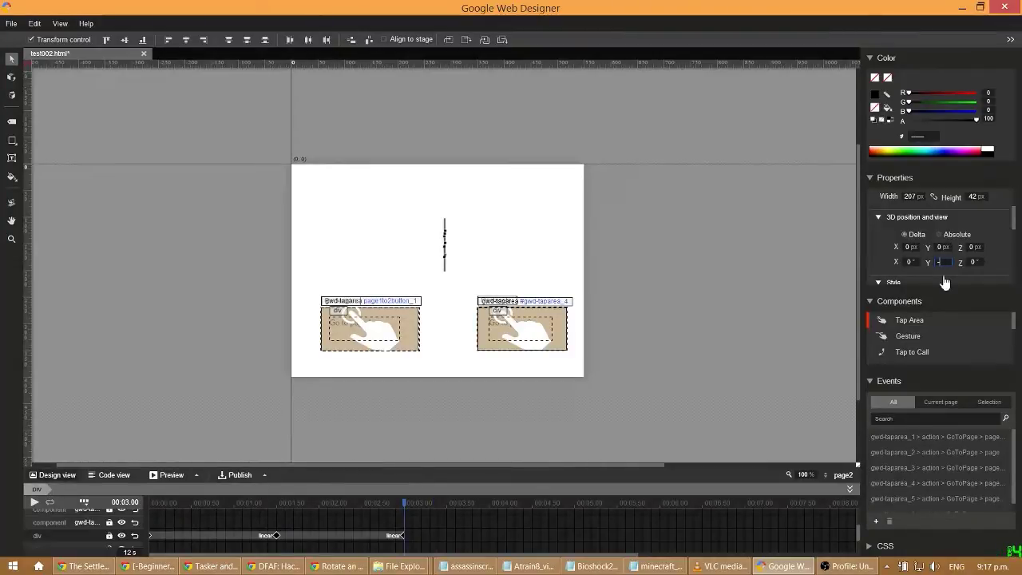
type("-46")
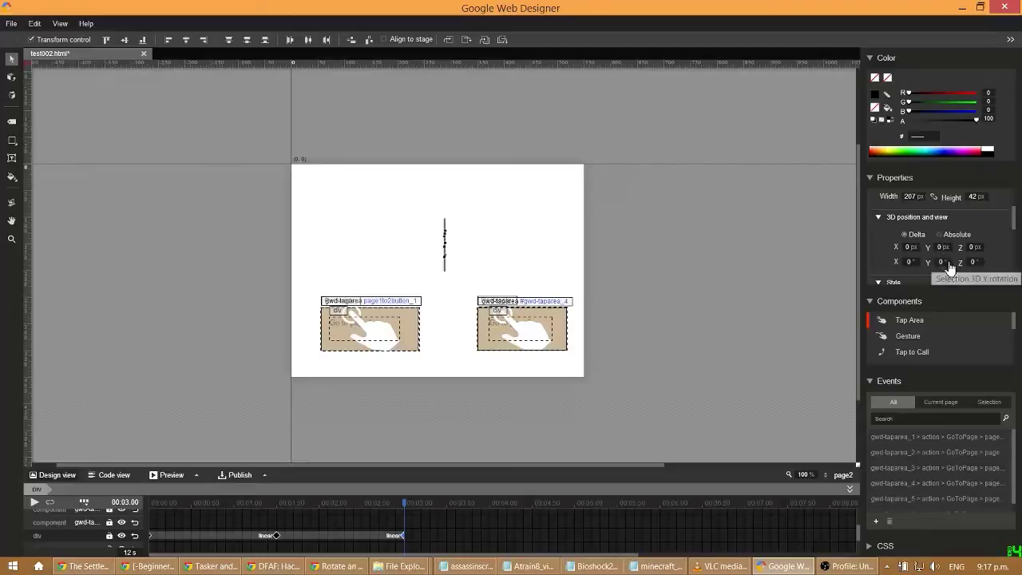
key("Return")
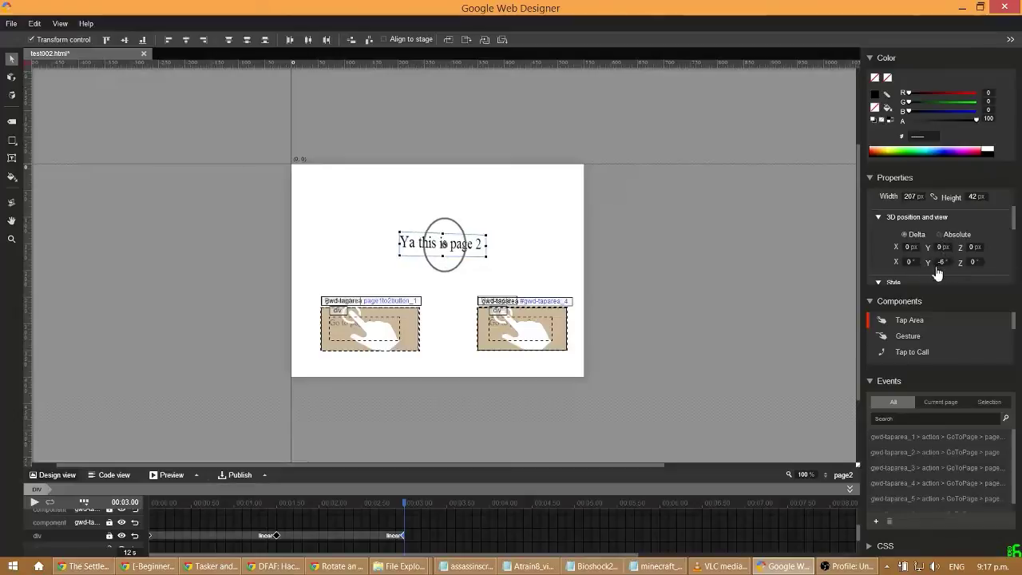
Set the text's Absolute Y rotation to 0° at the 3-second keyframe
left_click(939, 236)
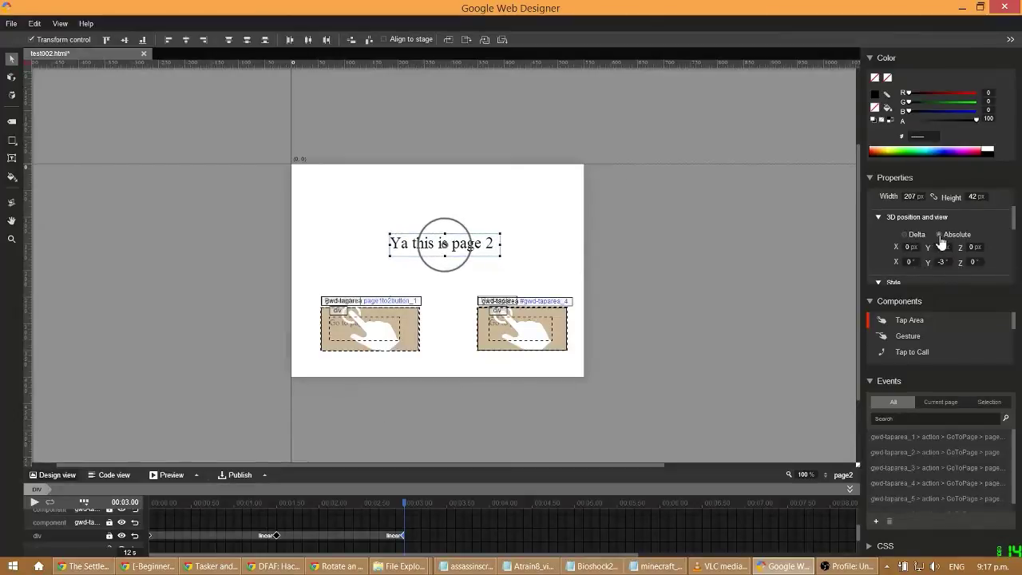
left_click(943, 263)
type("0")
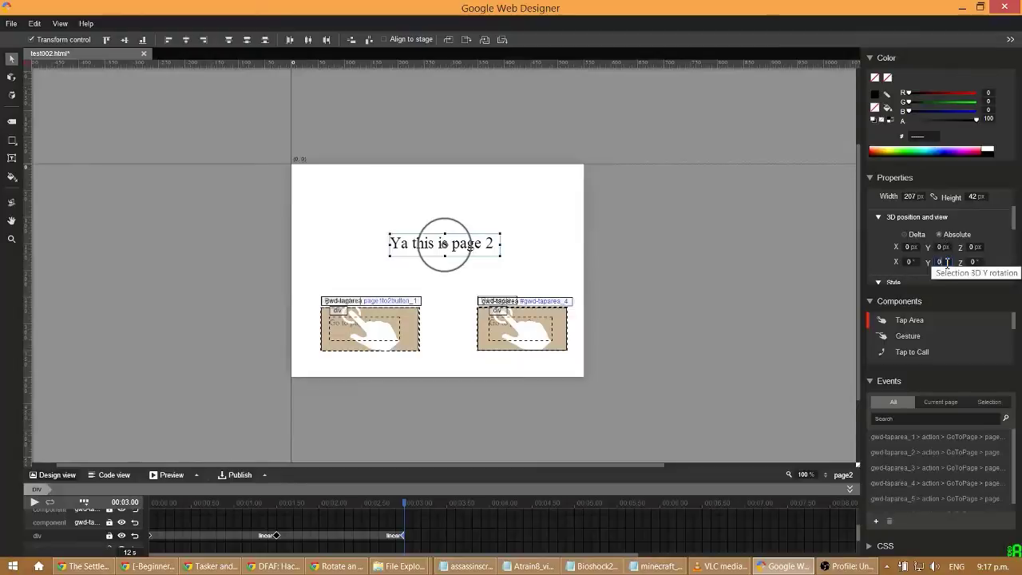
key("Return")
Insert a keyframe at 4.5 seconds on the text's layer and set the Absolute Y rotation to -90°
left_click_drag(407, 512, 536, 512)
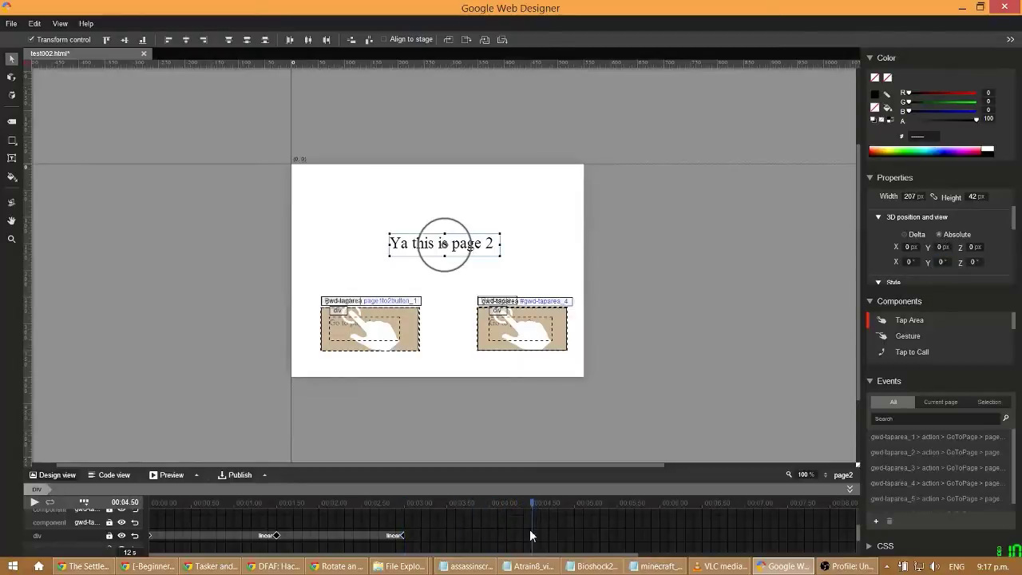
left_click(943, 263)
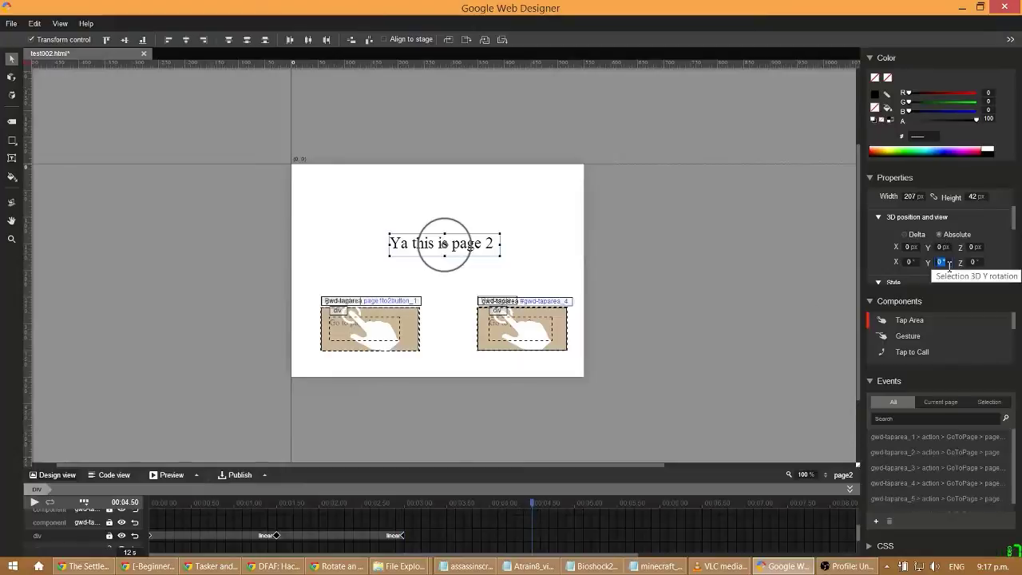
key("BackSpace")
type("90")
key("Return")
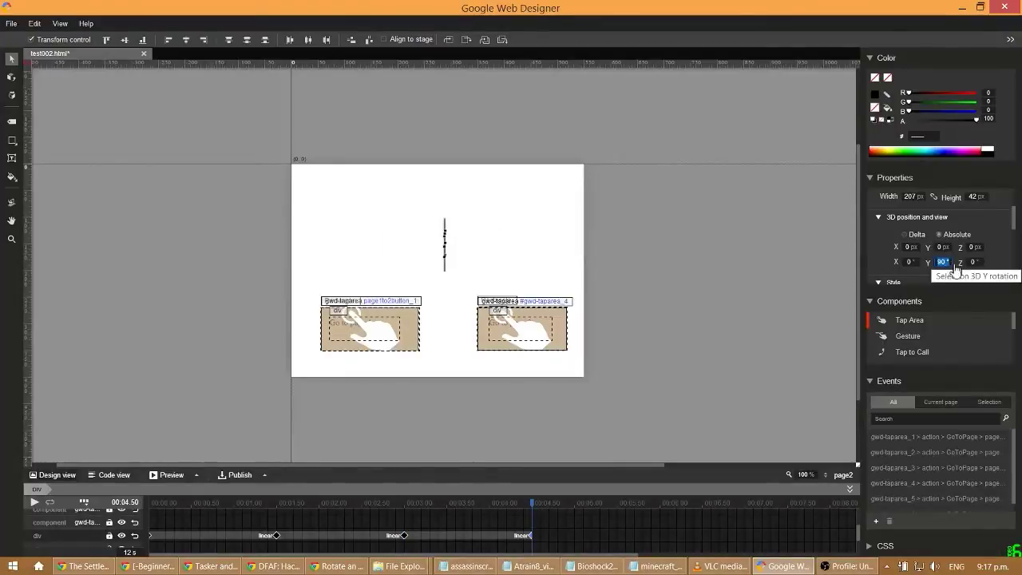
left_click(941, 261)
left_click(943, 263)
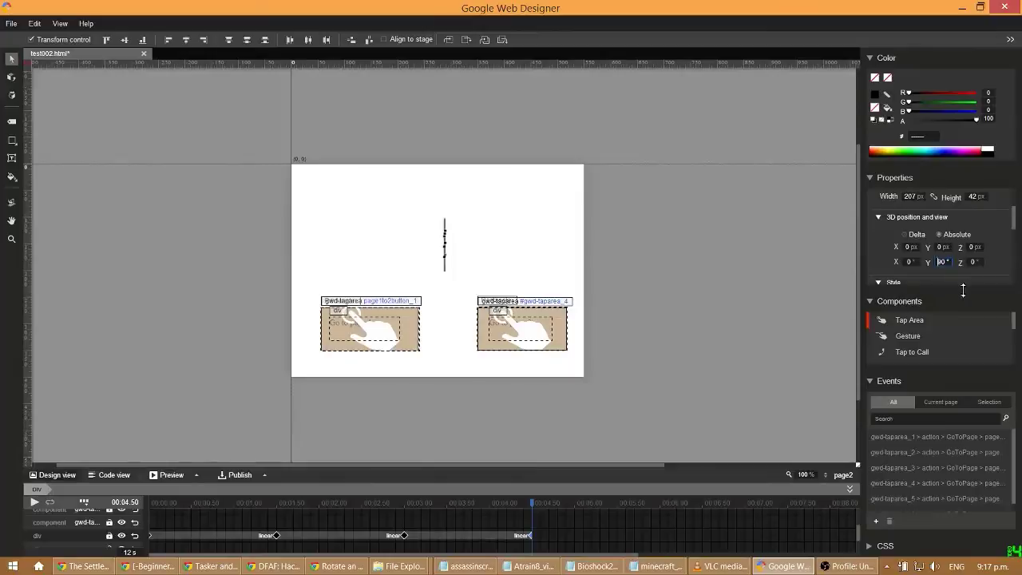
key("ctrl+a")
Insert a keyframe at 6 seconds with the text's Absolute Y rotation at 0°, and scrub the animation back to the start
left_click_drag(538, 508, 662, 518)
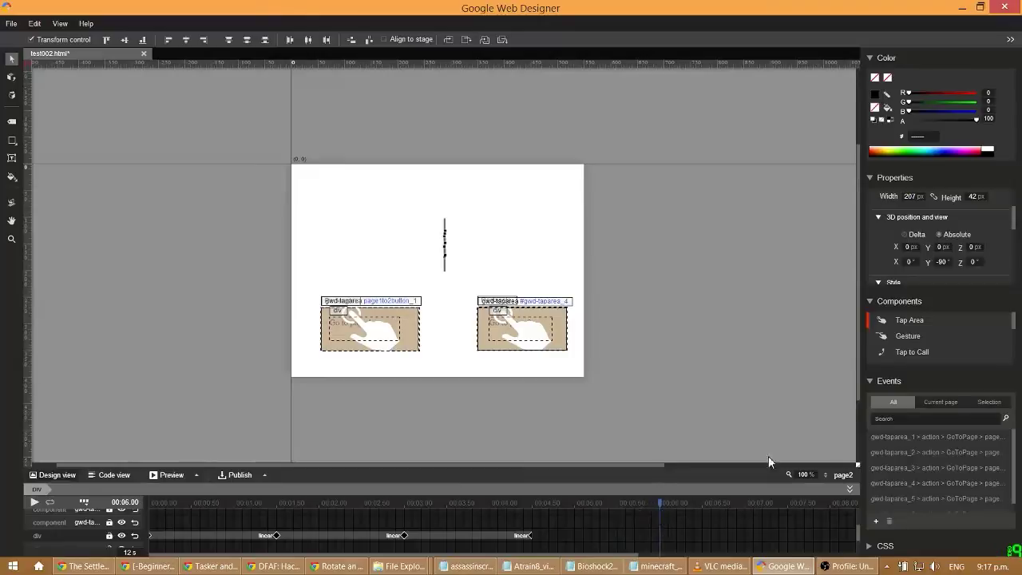
left_click(948, 267)
type("0")
key("Return")
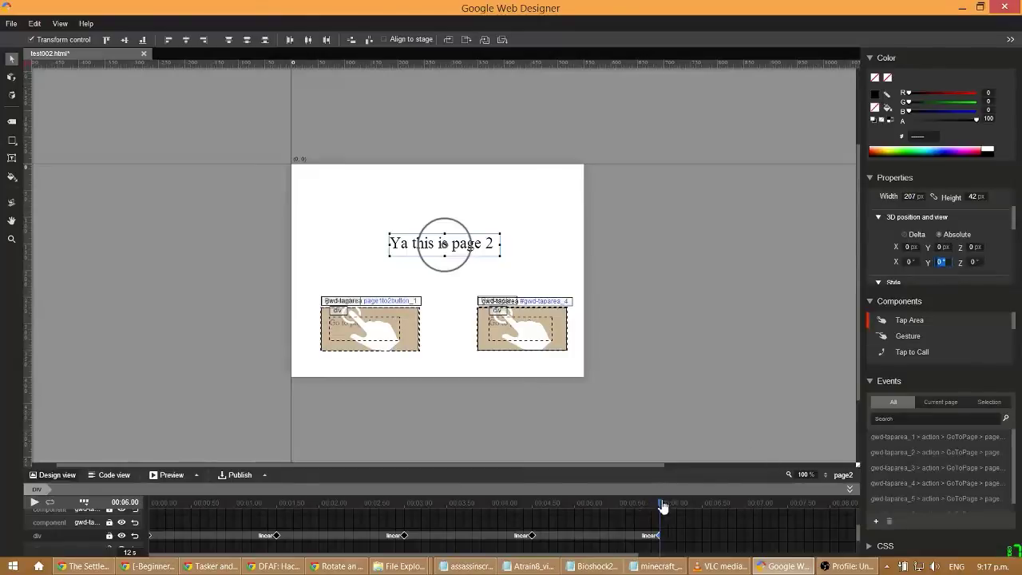
left_click_drag(663, 508, 145, 494)
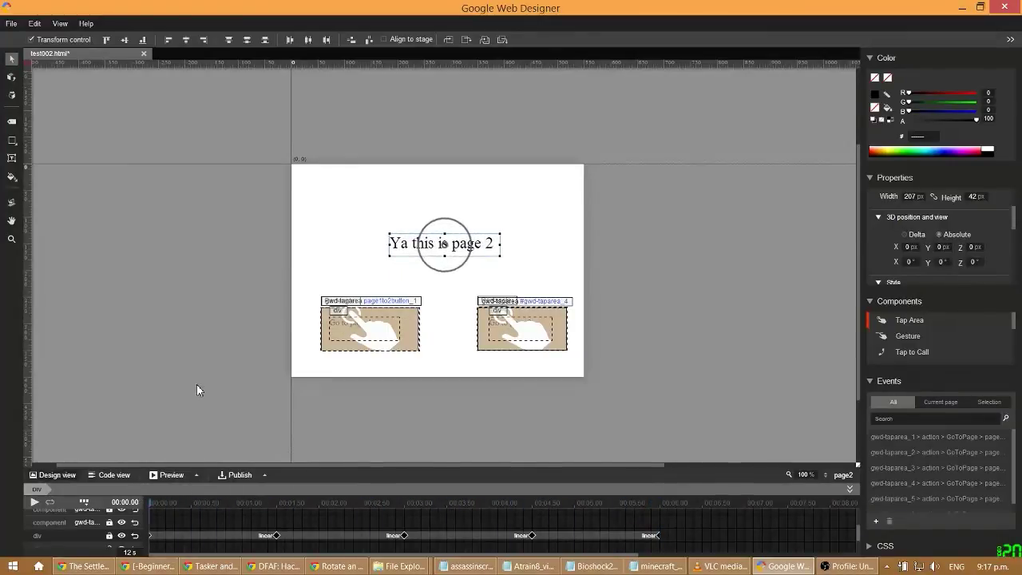
Preview test002 in the browser, view the page 2 animation, close both preview tabs and return to Google Web Designer
left_click(170, 476)
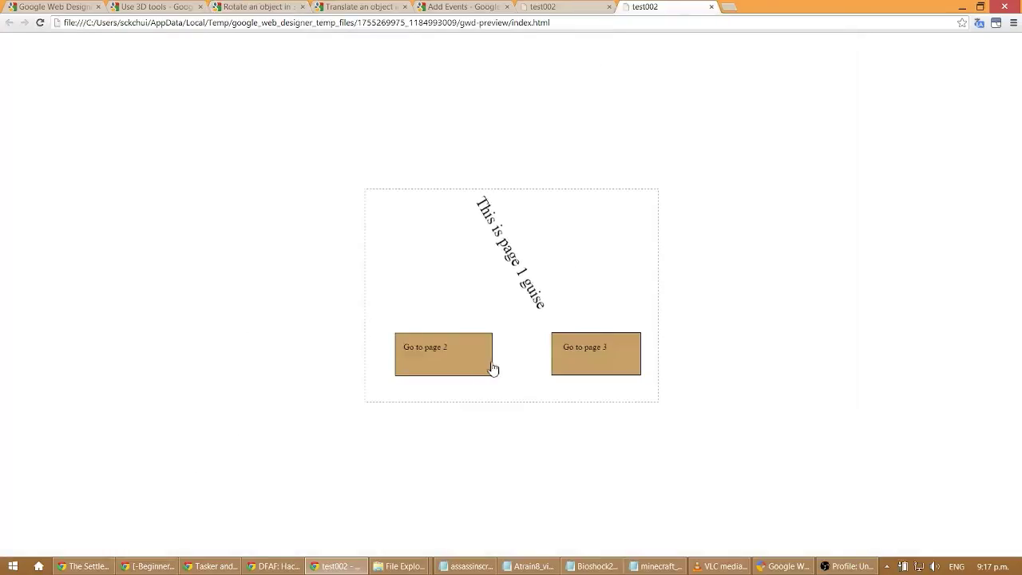
left_click(454, 371)
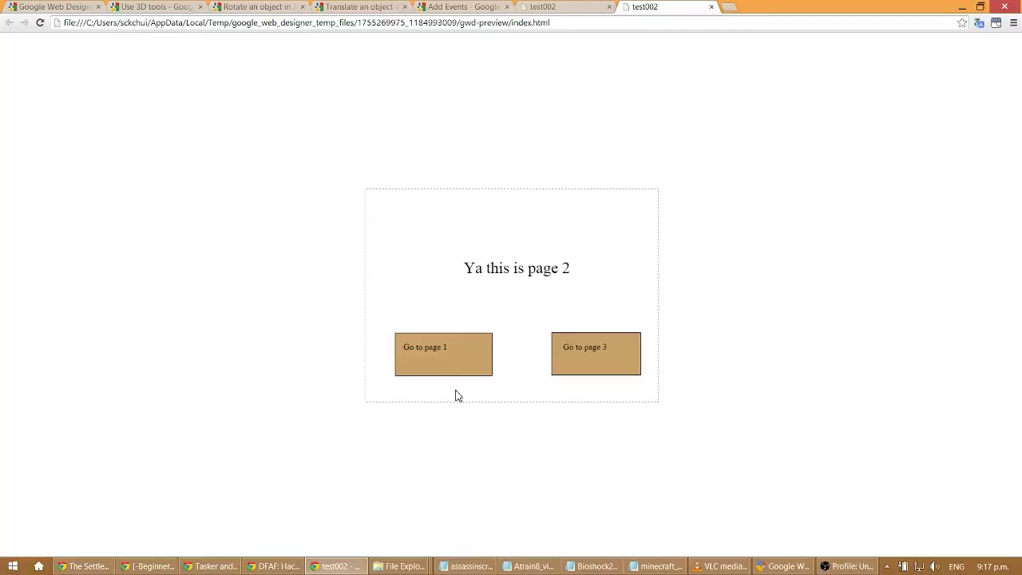
left_click(712, 6)
left_click(609, 7)
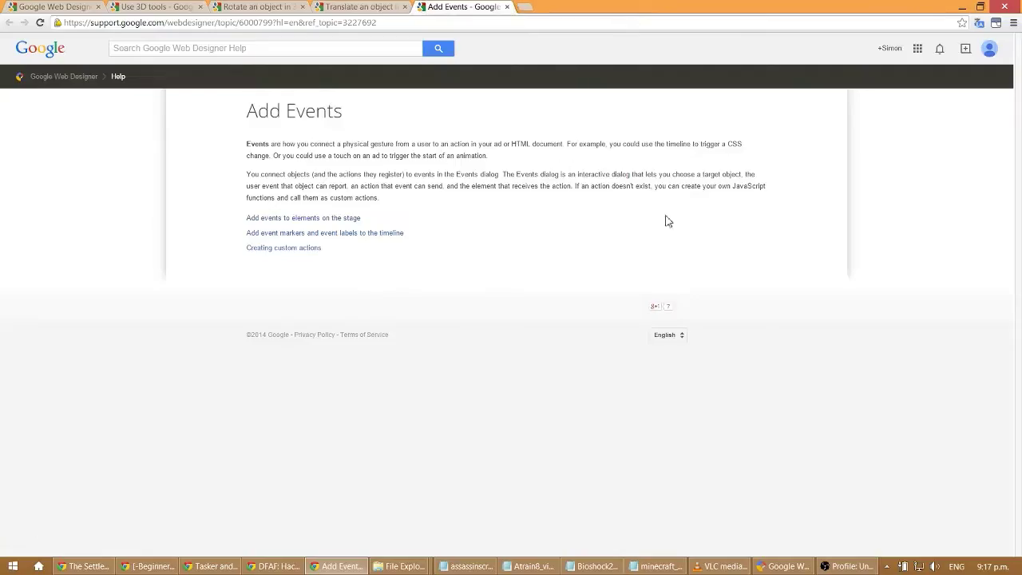
left_click(782, 566)
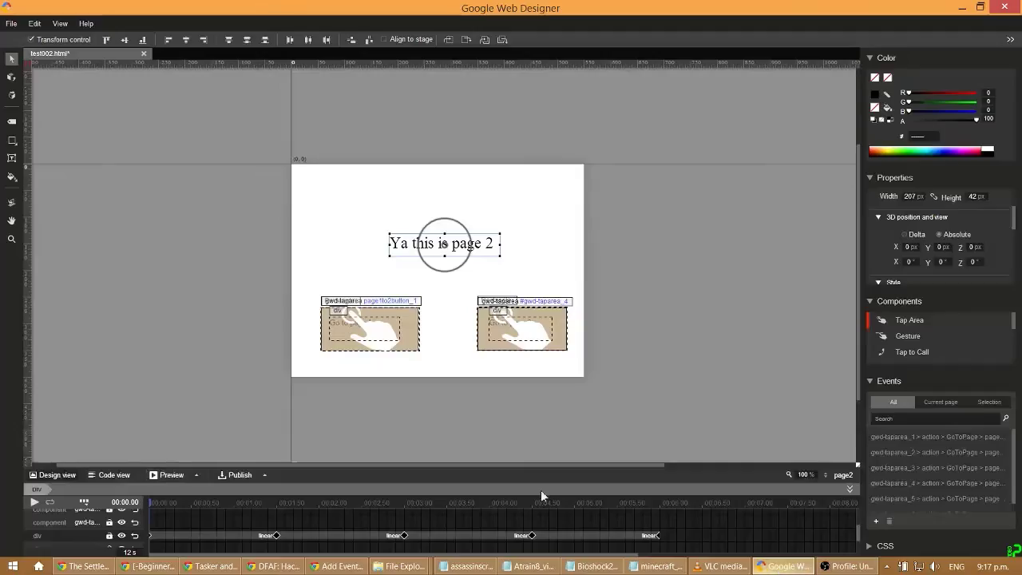
Set the text layer's animation looping to Infinite and preview the looping text on page 2 in the browser
left_click(135, 536)
left_click(144, 526)
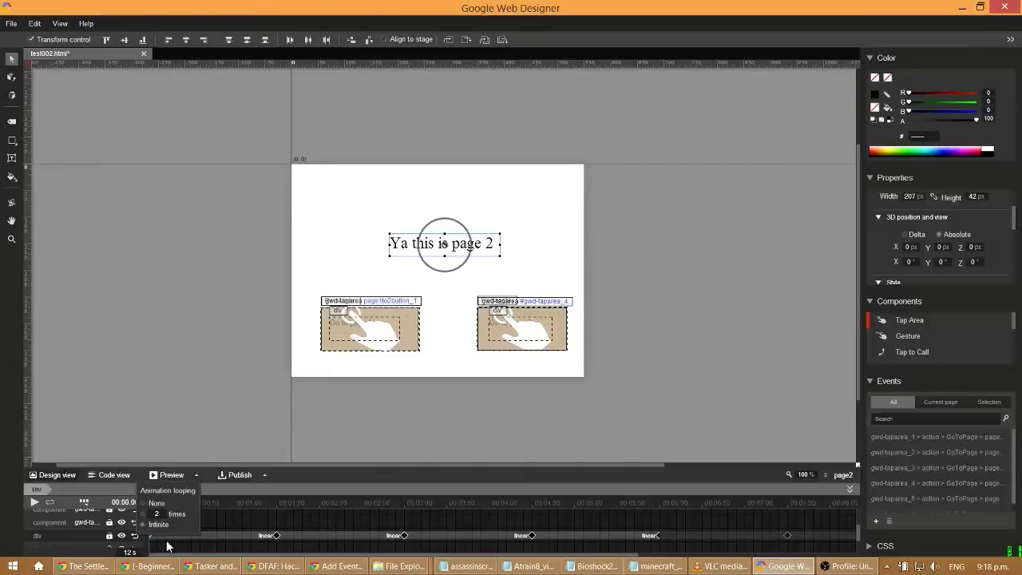
left_click(172, 474)
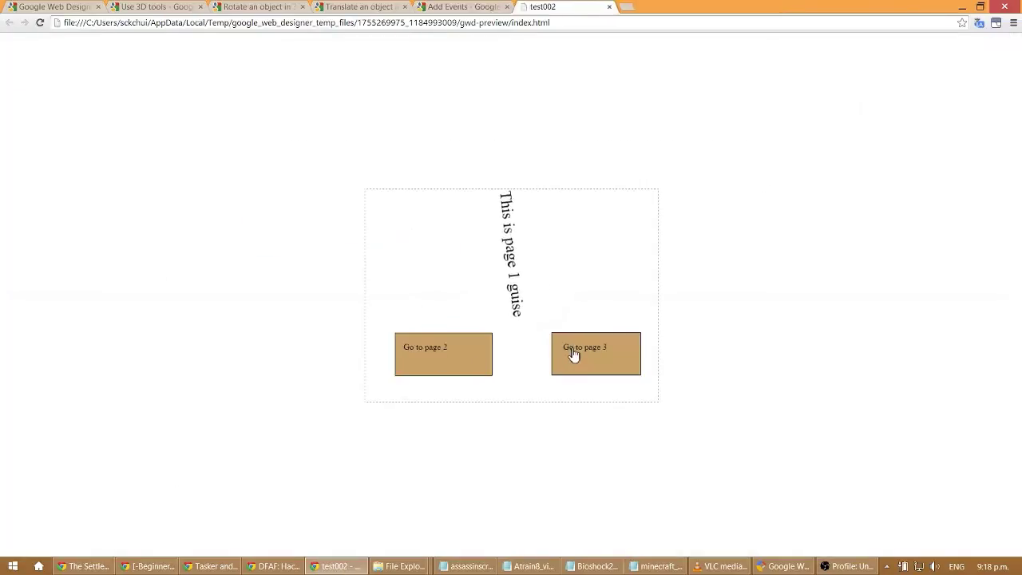
left_click(456, 364)
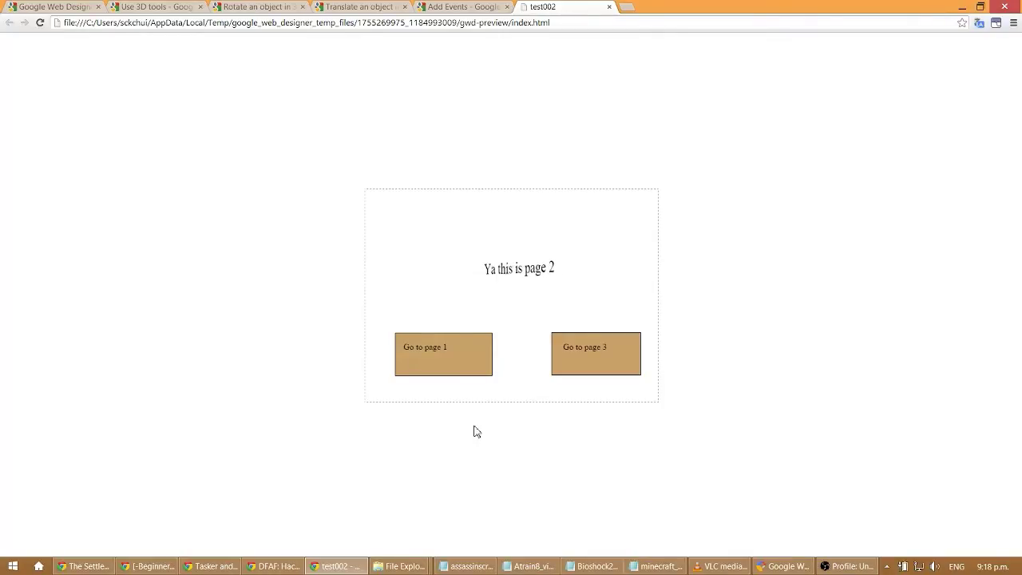
Close the "Rotate an object in 3D" article and examine the translation modes and absolute and delta positioning in "Translate an object in 3D"
left_click(373, 7)
left_click(277, 7)
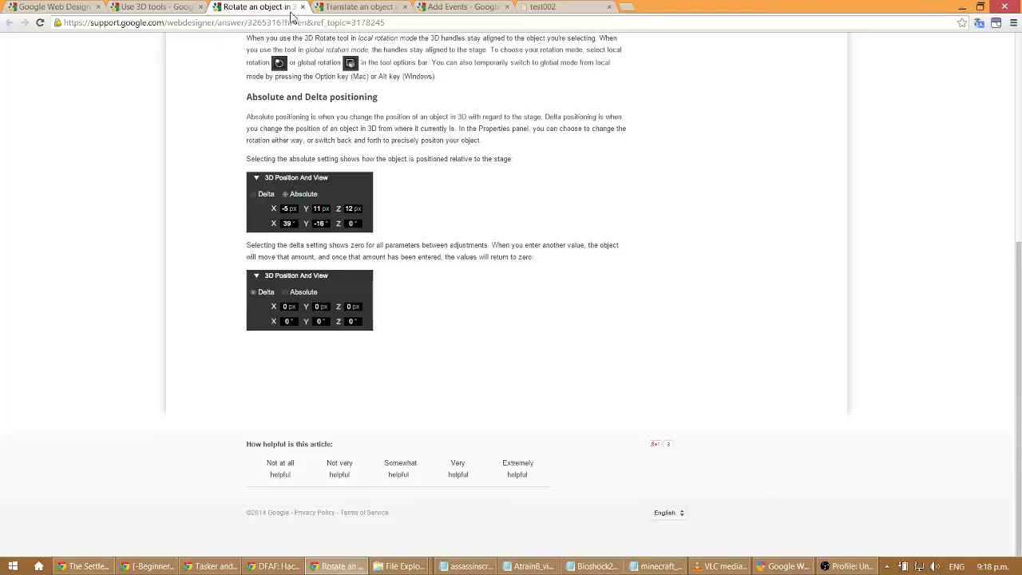
left_click(302, 7)
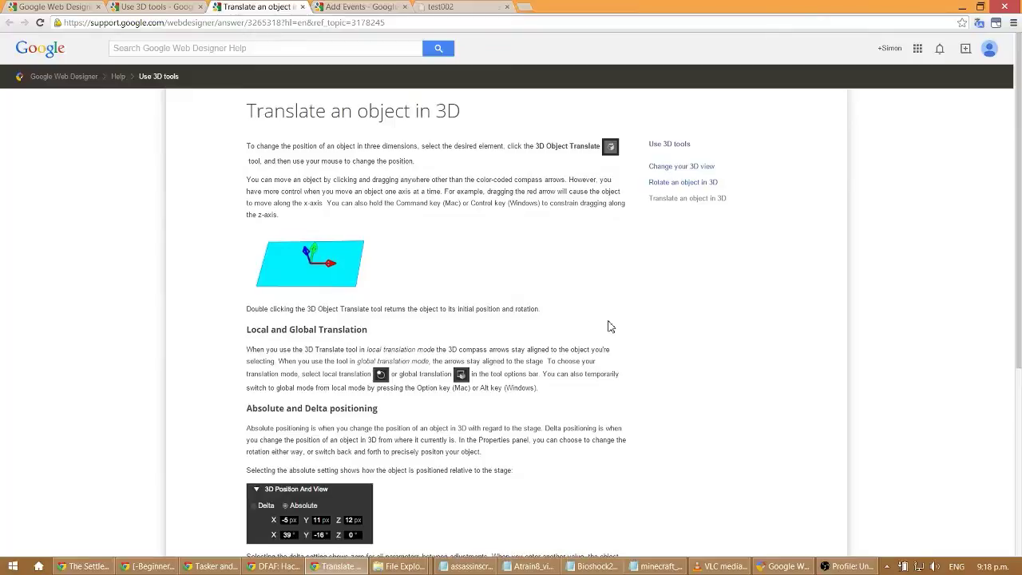
scroll(611, 326, "down", 3)
scroll(611, 326, "up", 1)
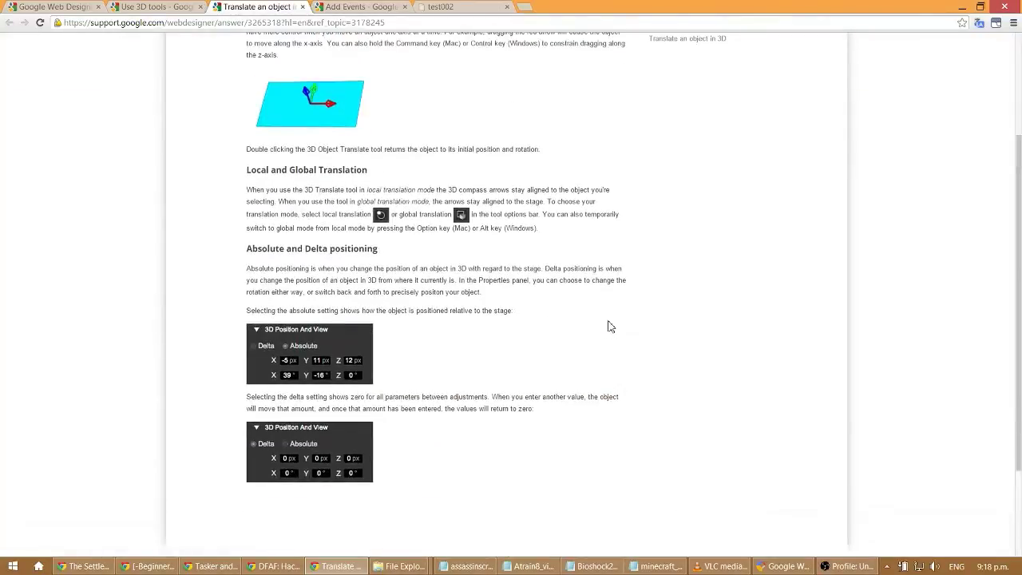
scroll(611, 326, "down", 1)
scroll(611, 326, "up", 1)
scroll(463, 283, "up", 2)
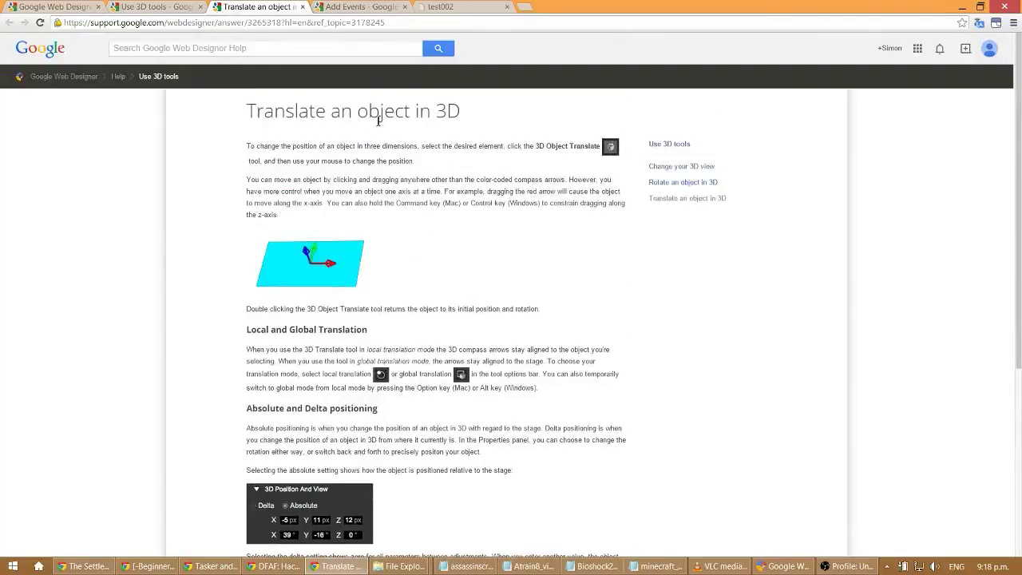
Close the "Translate an object in 3D" and "Use 3D tools" help pages and bring up "Add Events"
left_click(303, 7)
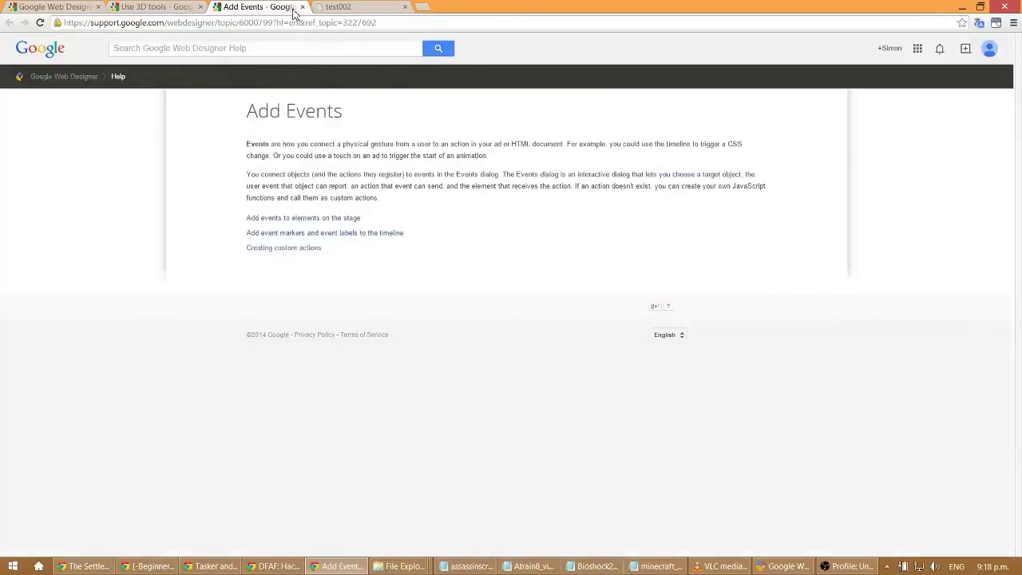
left_click(182, 8)
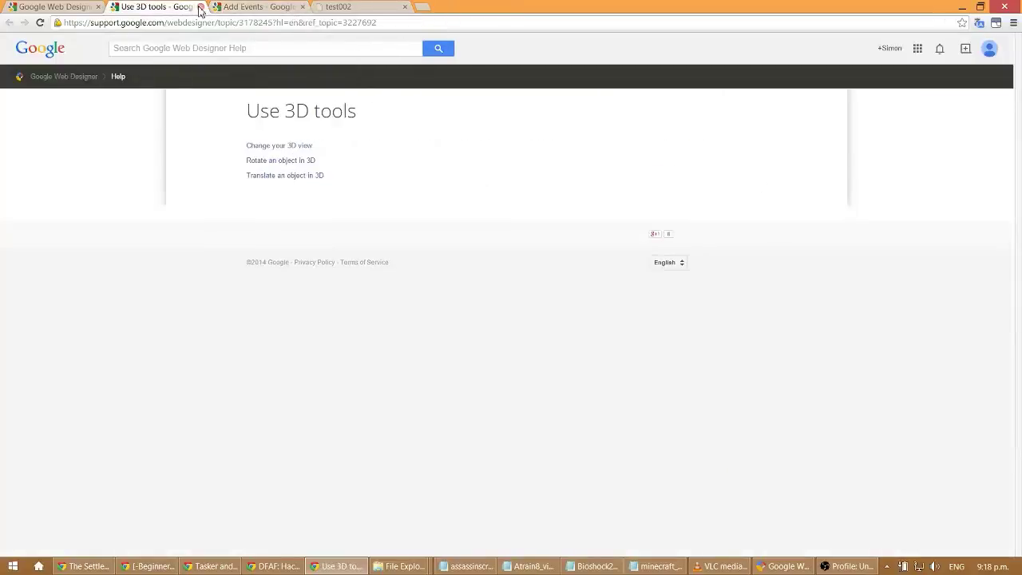
left_click(201, 6)
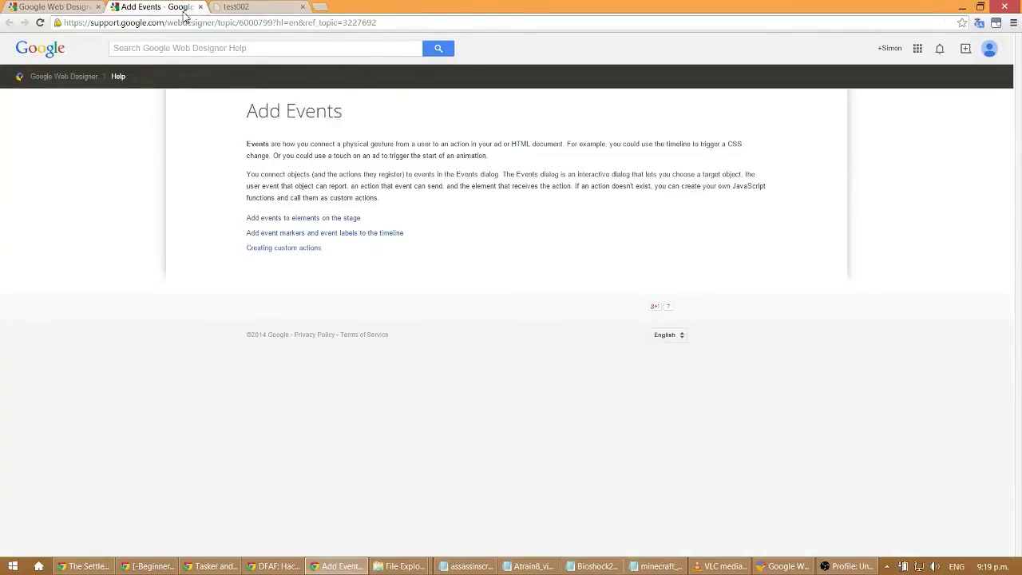
Open the three articles listed under "Add Events" in separate tabs and bring up "Add events to elements on the stage"
middle_click(352, 220)
middle_click(346, 236)
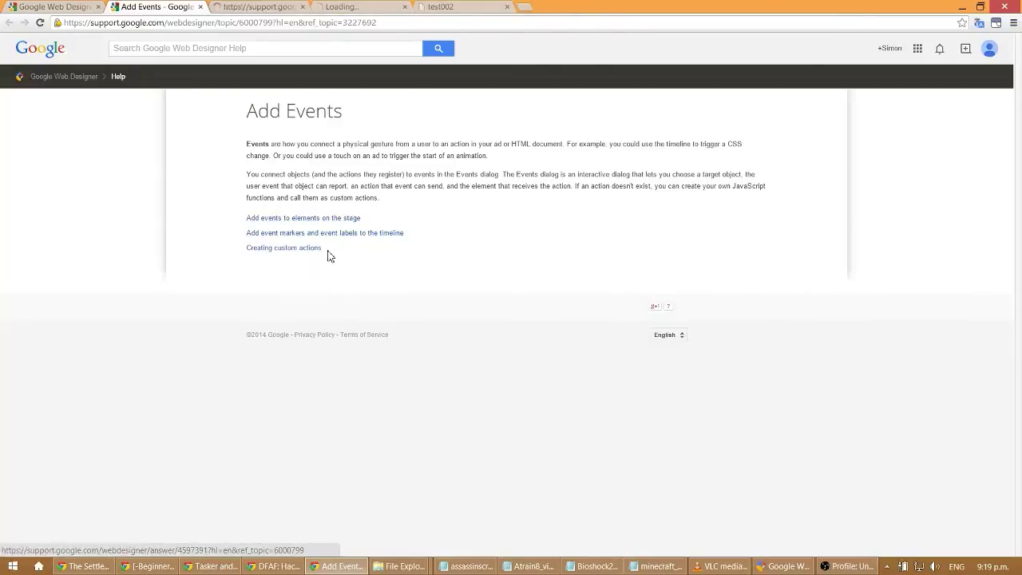
middle_click(313, 249)
left_click(260, 7)
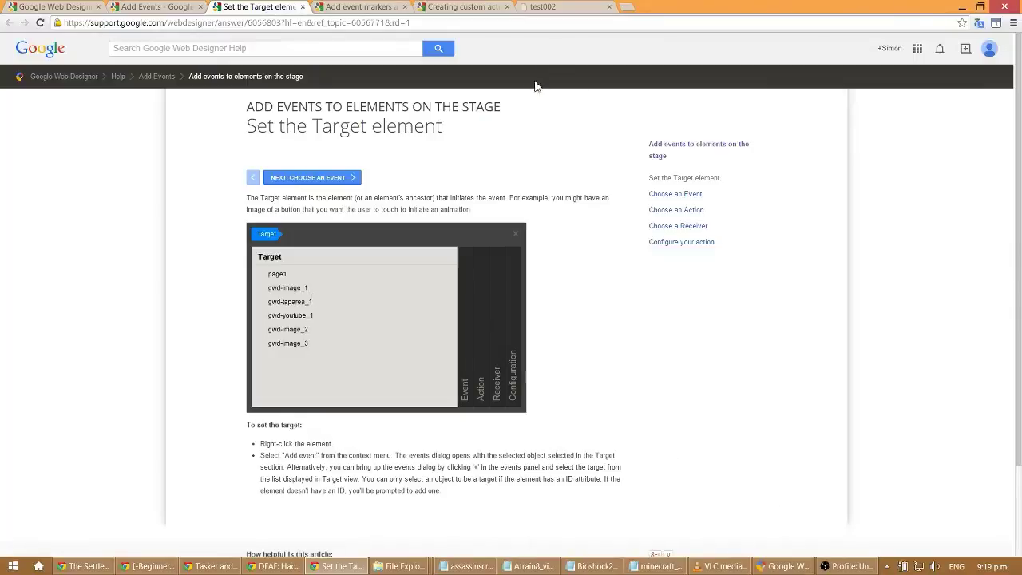
Switch to Google Web Designer and show page1 of test002.html on the stage
left_click(787, 567)
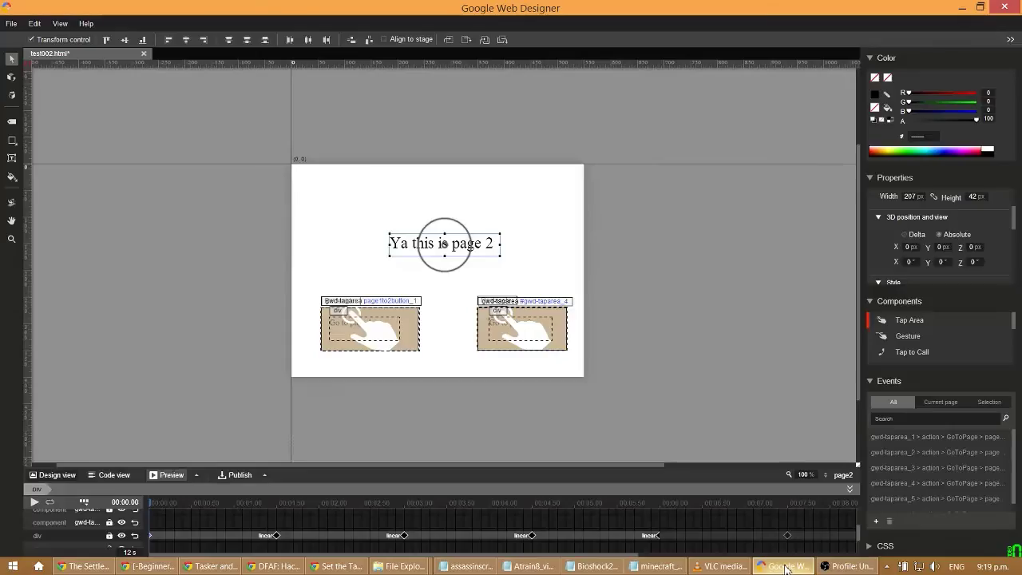
left_click(841, 475)
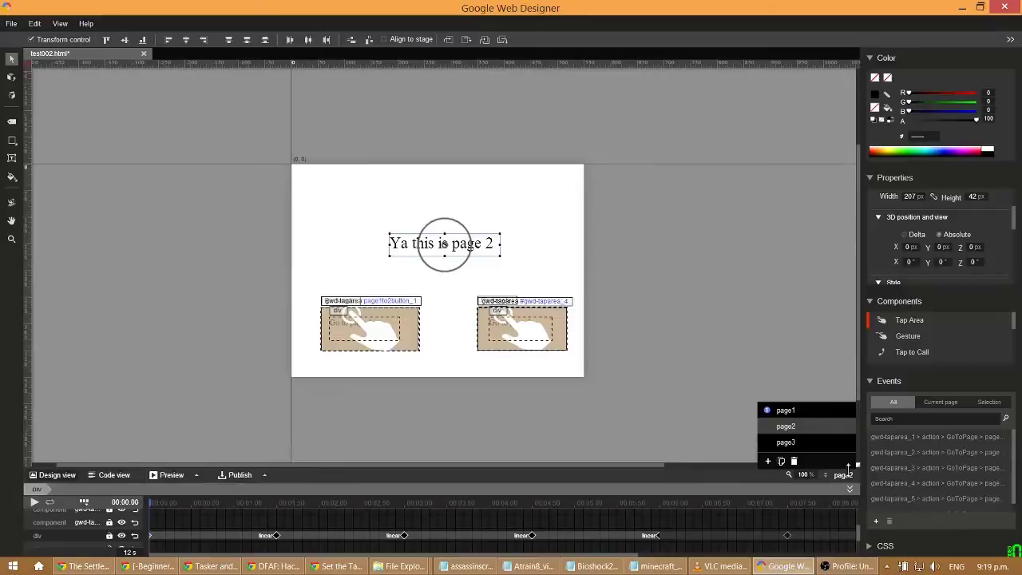
left_click(799, 410)
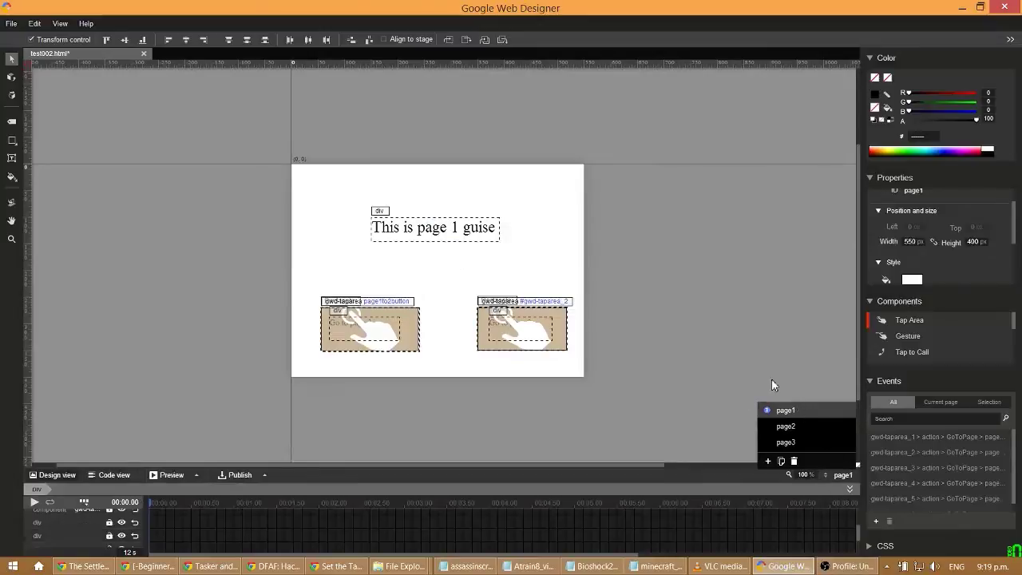
Start a new event, examine the event types offered for the document.body and page1 targets, and close the dialog without adding anything
left_click(876, 520)
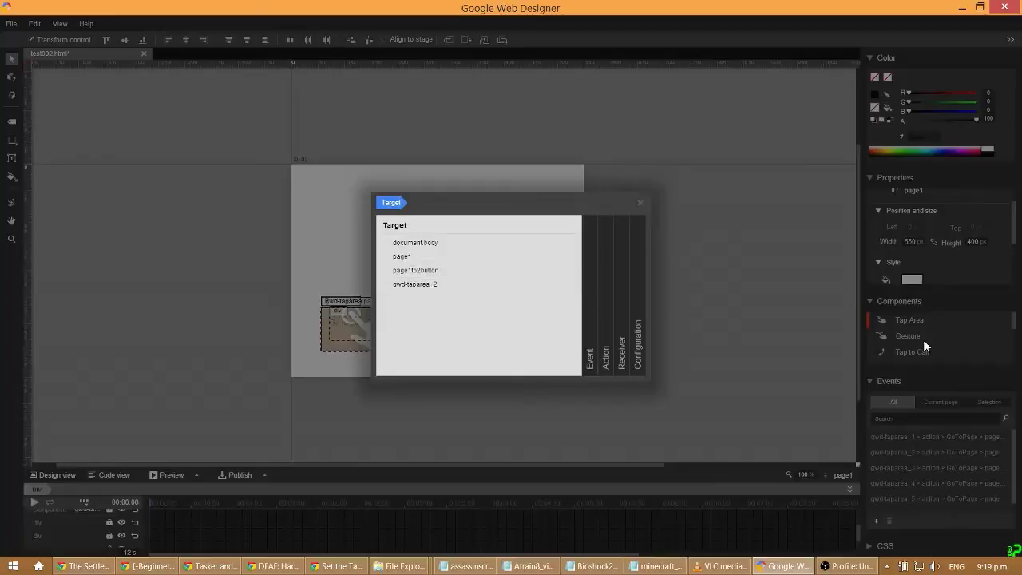
left_click(442, 244)
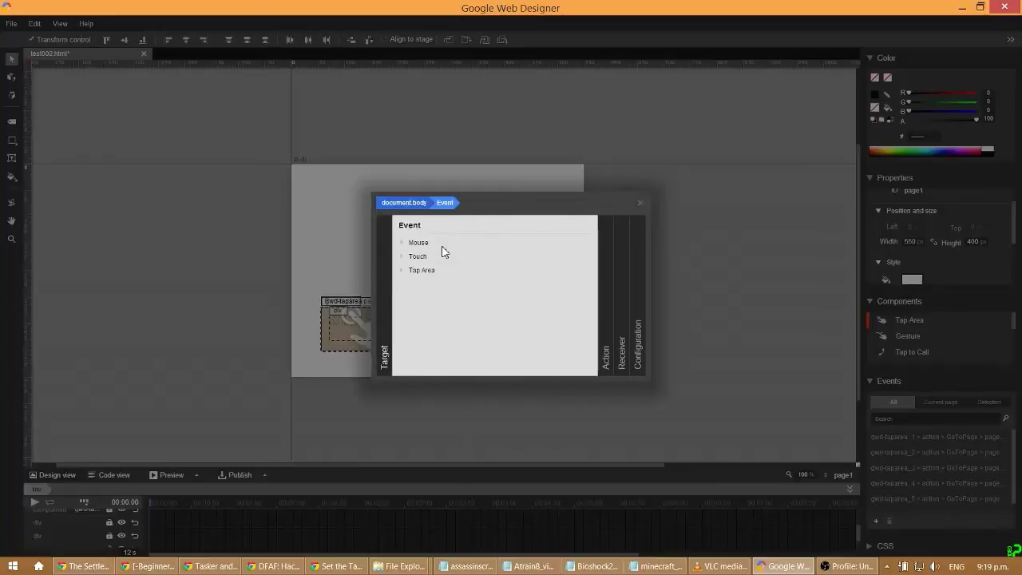
left_click(436, 271)
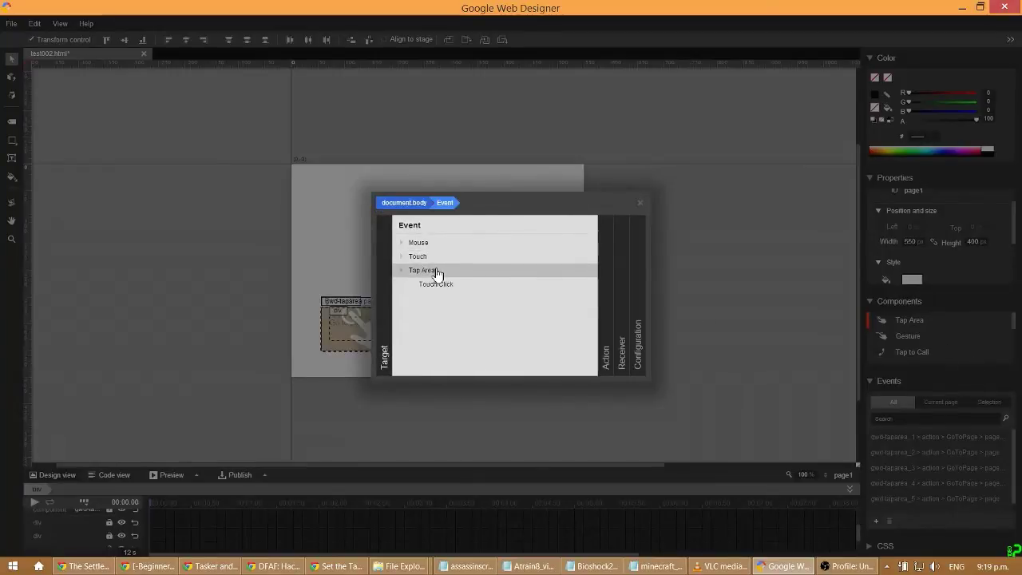
left_click(411, 204)
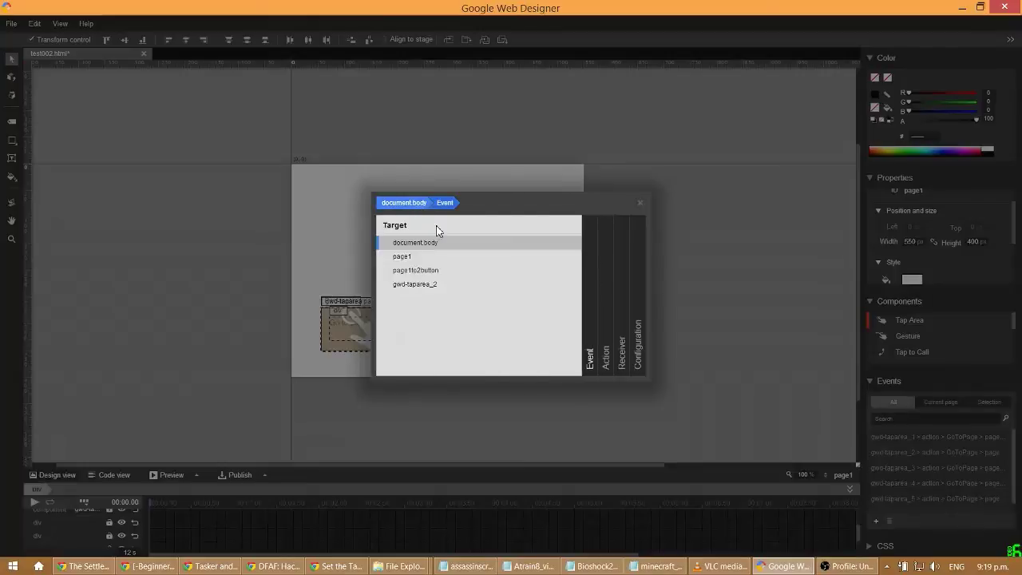
left_click(446, 259)
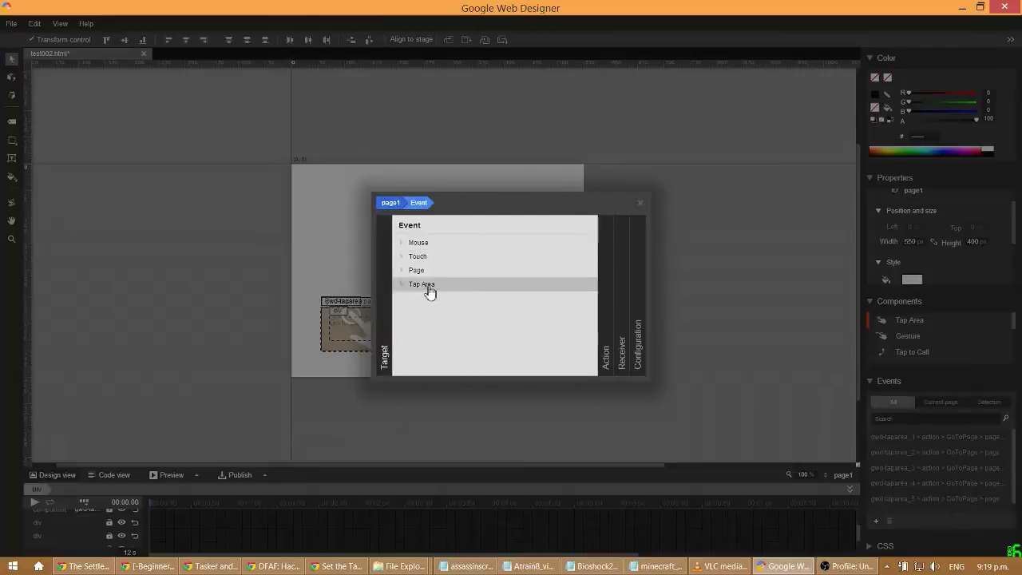
left_click(391, 203)
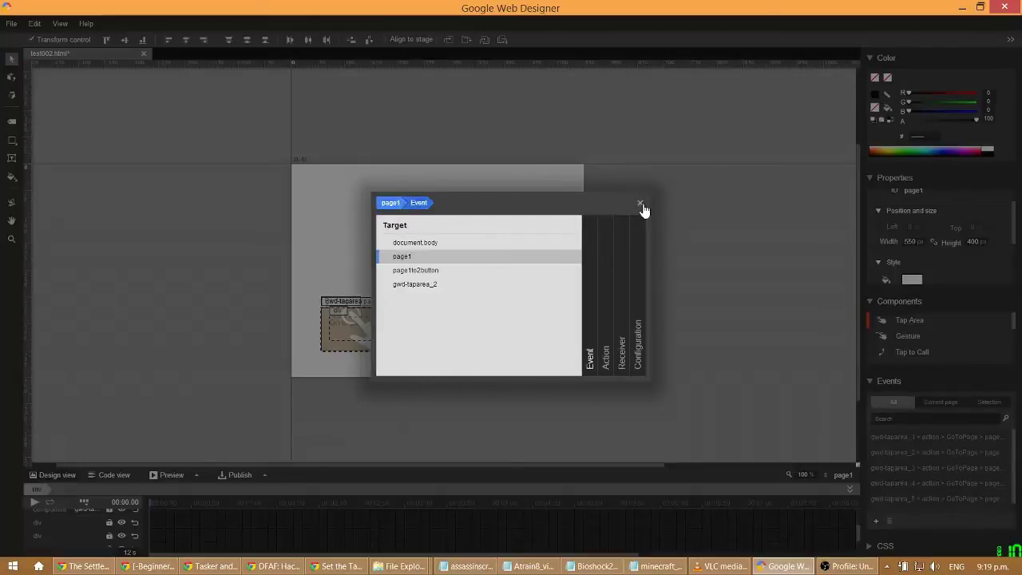
left_click(641, 205)
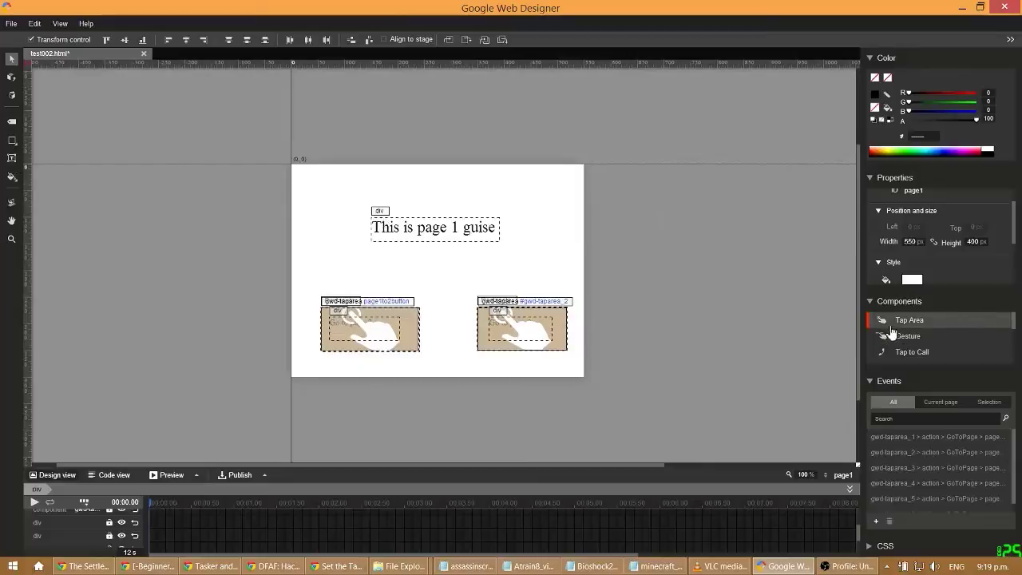
left_click(14, 123)
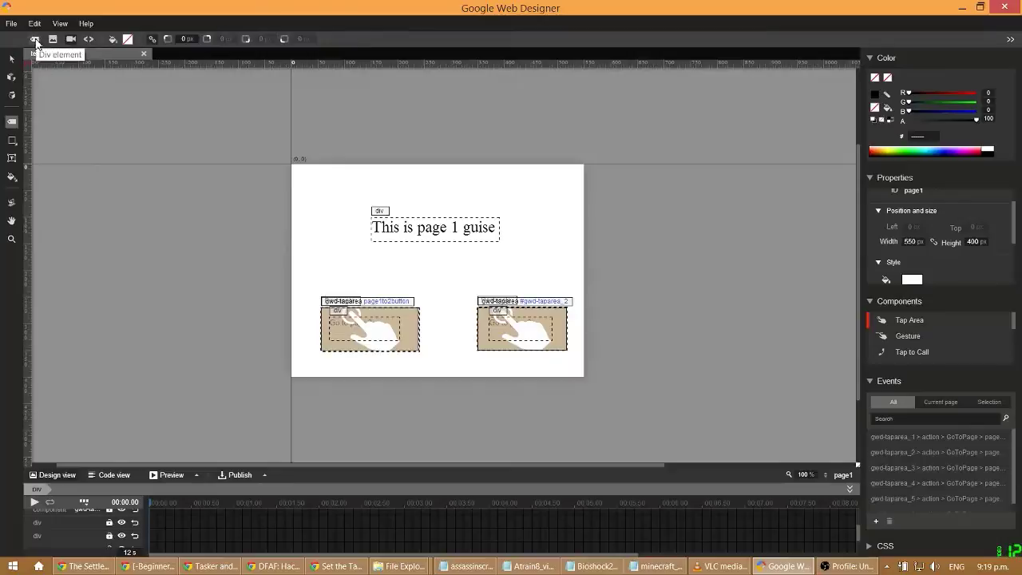
left_click(13, 59)
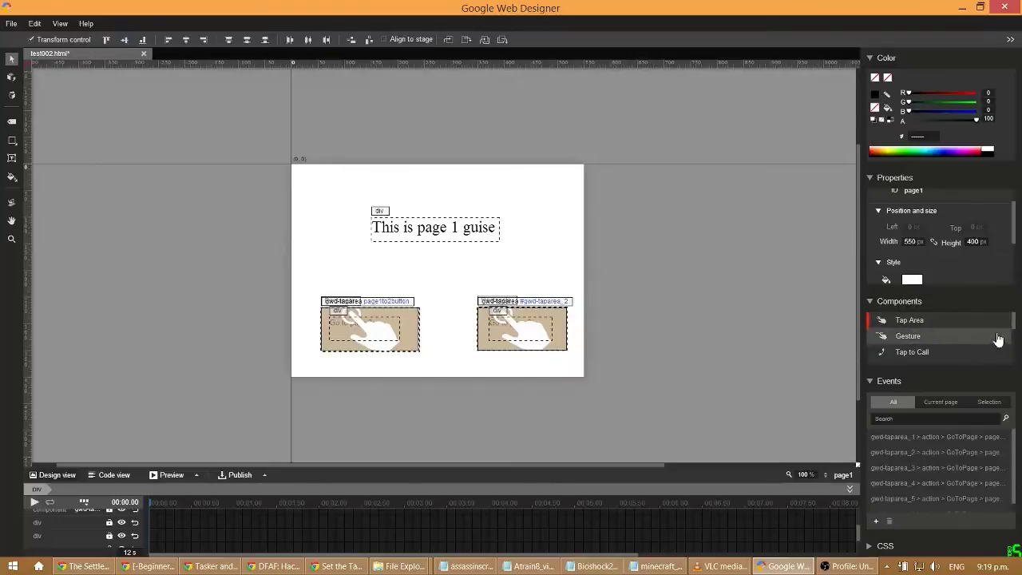
mouse_move(1015, 324)
left_mouse_down()
mouse_move(1015, 364)
mouse_move(1015, 327)
left_mouse_up()
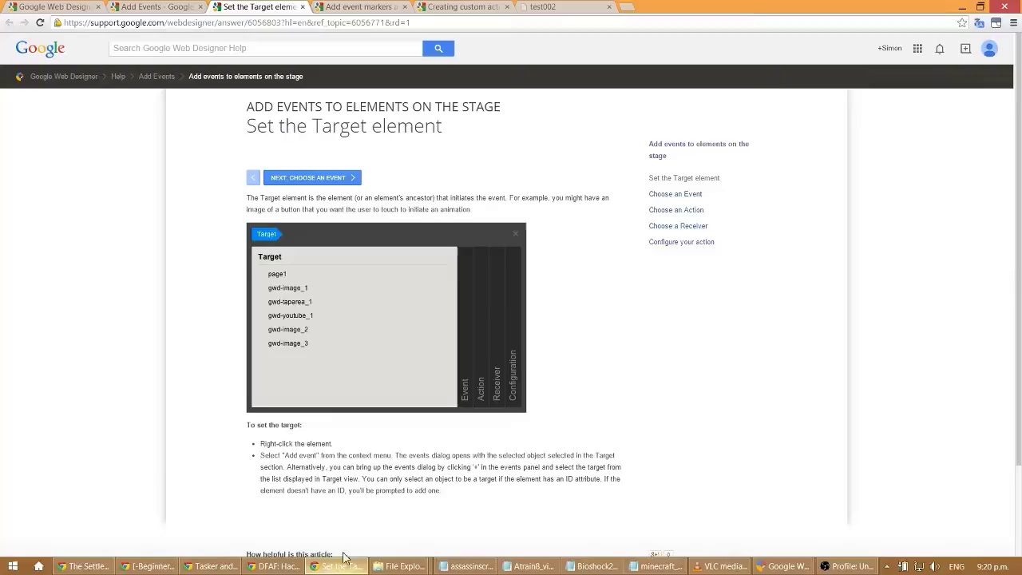
Return to the browser, examine how to set an event's target in "Set the Target element", and close the article
left_click(337, 566)
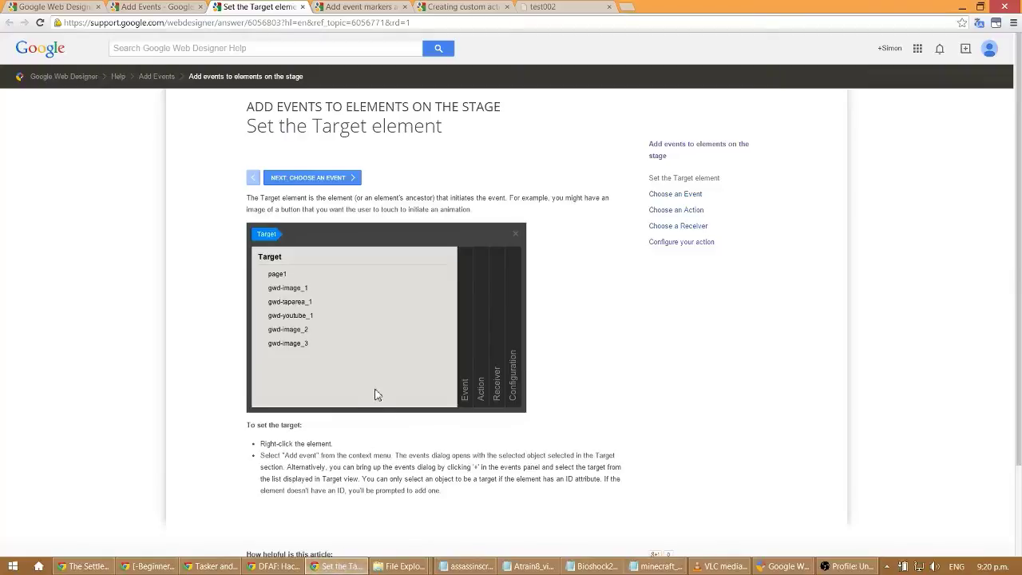
scroll(377, 394, "down", 3)
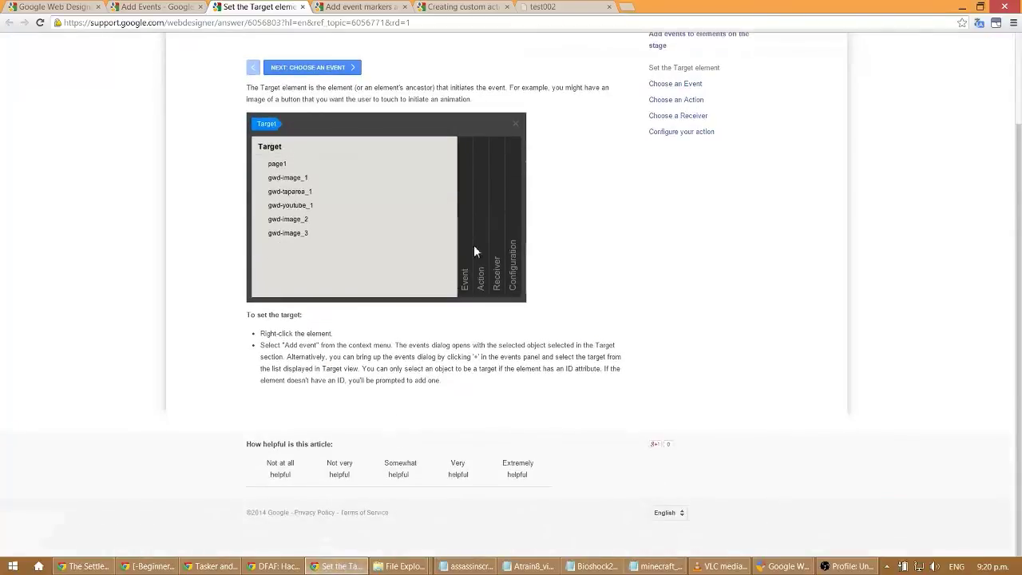
left_click(302, 6)
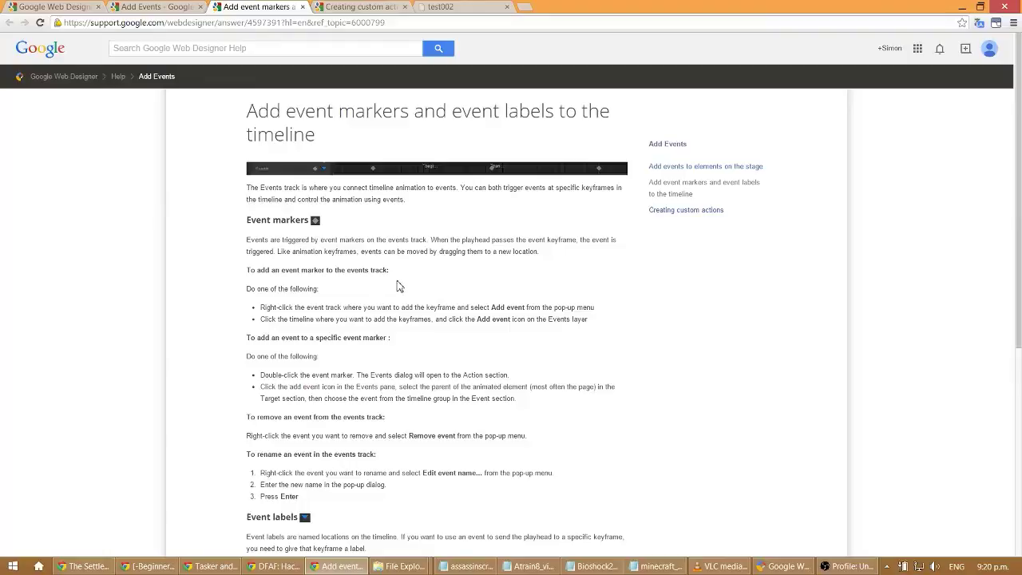
Examine the event marker and event label instructions in "Add event markers and event labels to the timeline" and close the article
scroll(382, 319, "down", 3)
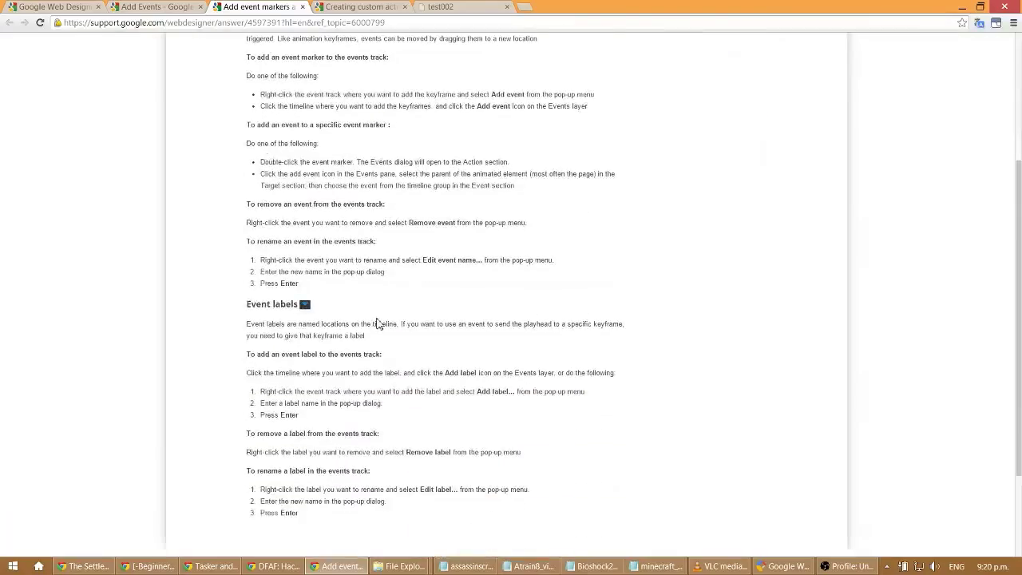
scroll(379, 324, "down", 1)
scroll(380, 323, "up", 2)
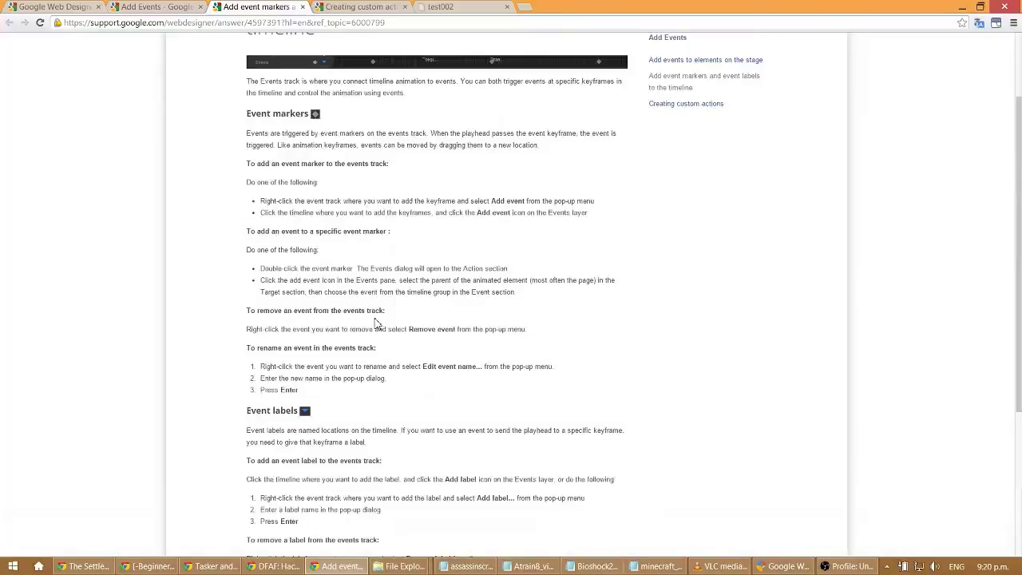
scroll(376, 323, "down", 2)
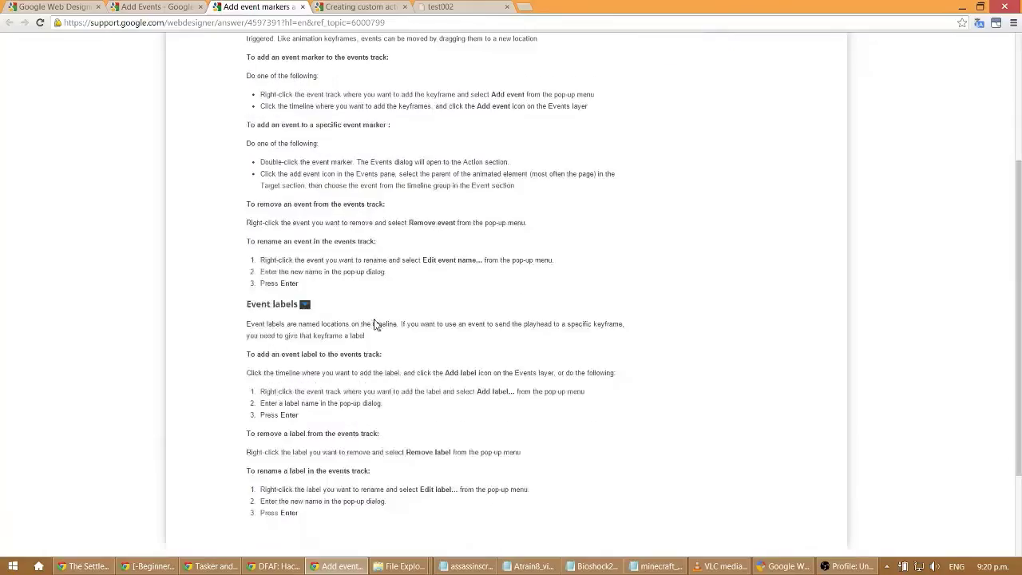
scroll(375, 324, "up", 3)
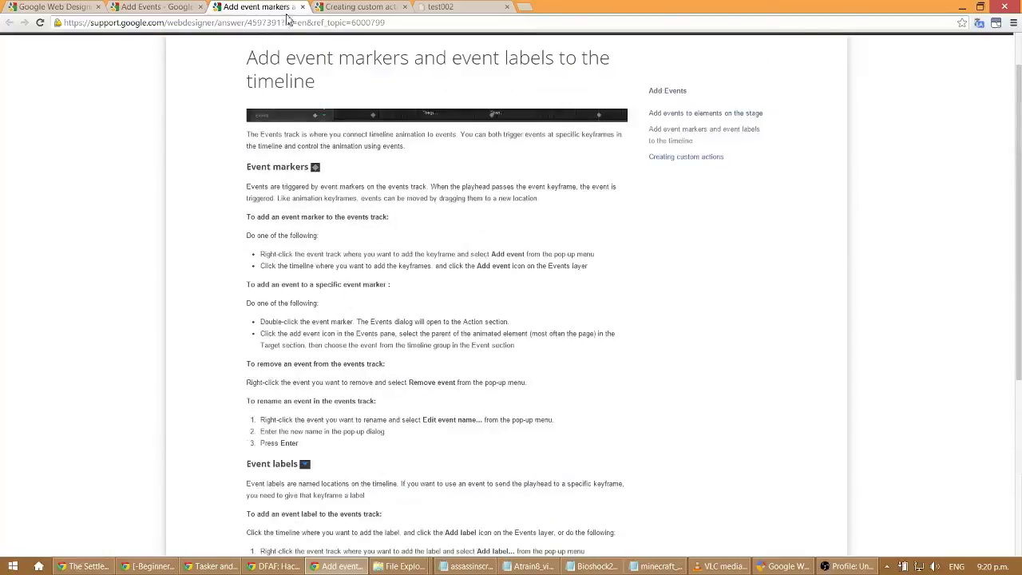
left_click(302, 7)
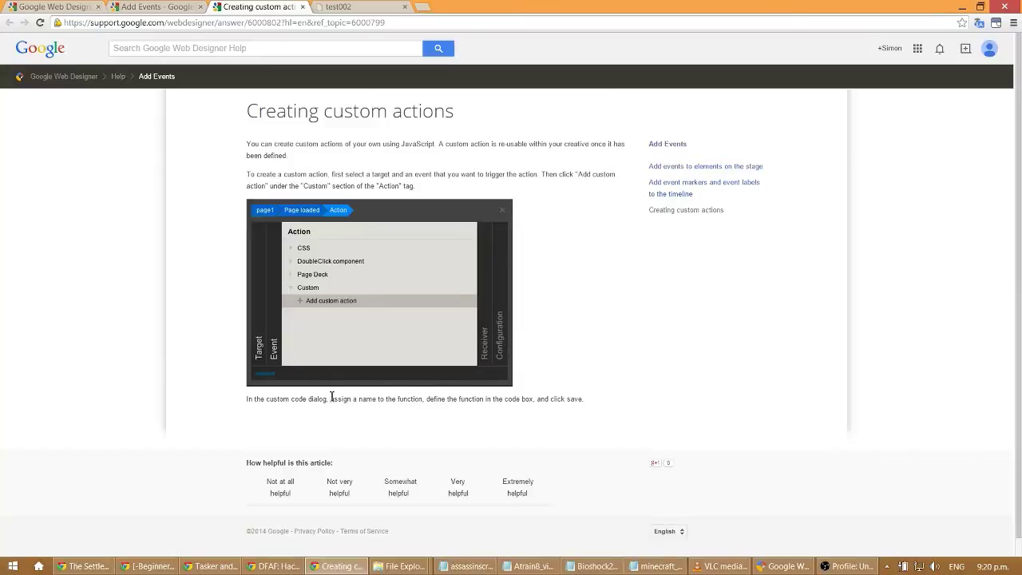
Close the "Creating custom actions" and "Add Events" help pages and try the "Go to page 1" button in the test002 preview
left_click(302, 7)
left_click(250, 7)
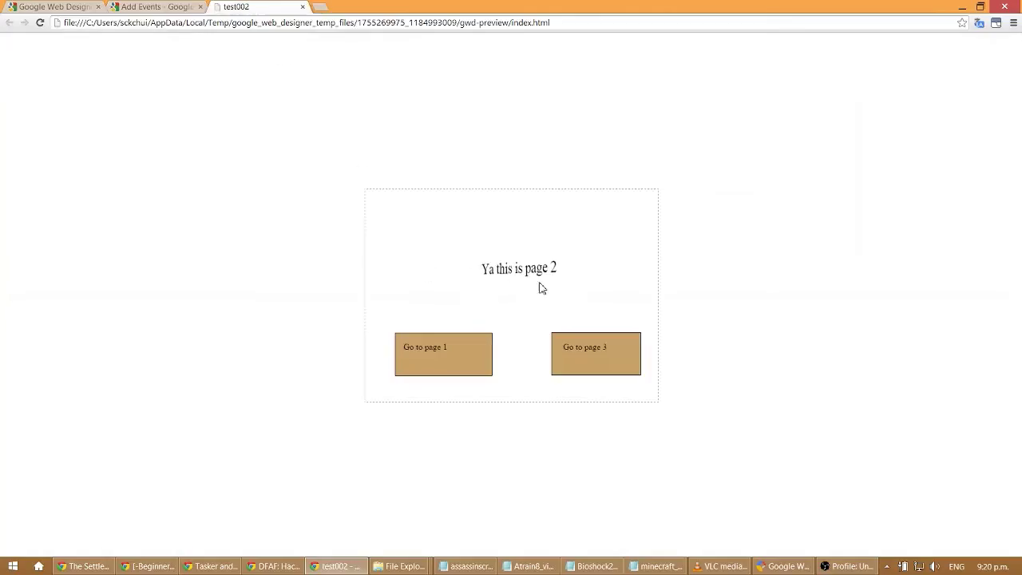
left_click(158, 7)
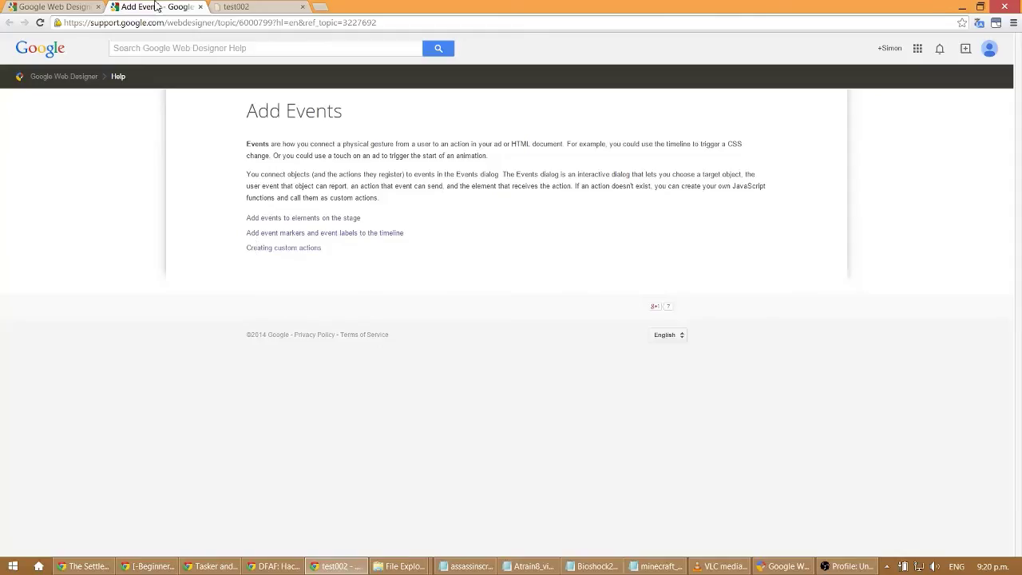
left_click(200, 7)
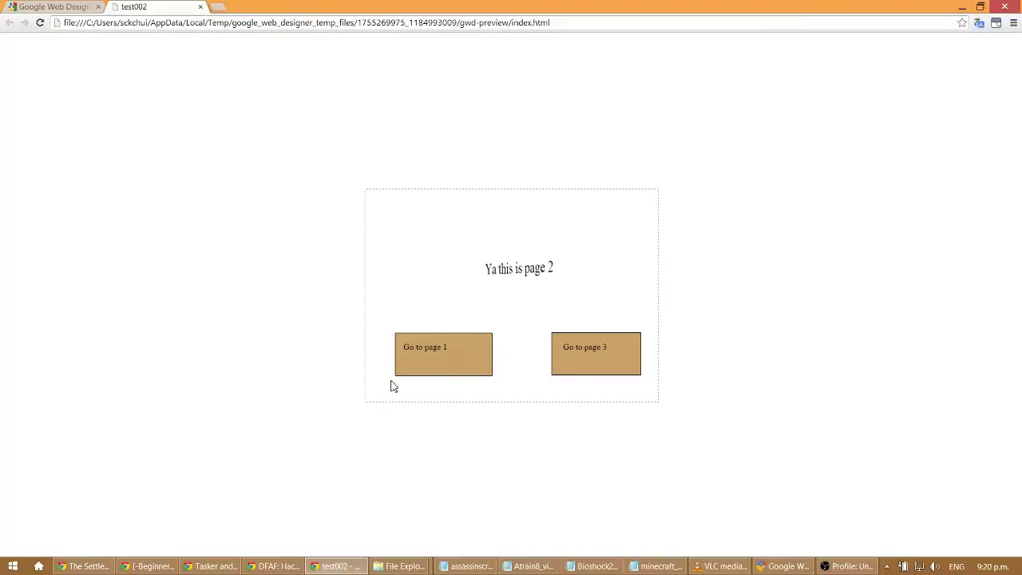
left_click(448, 351)
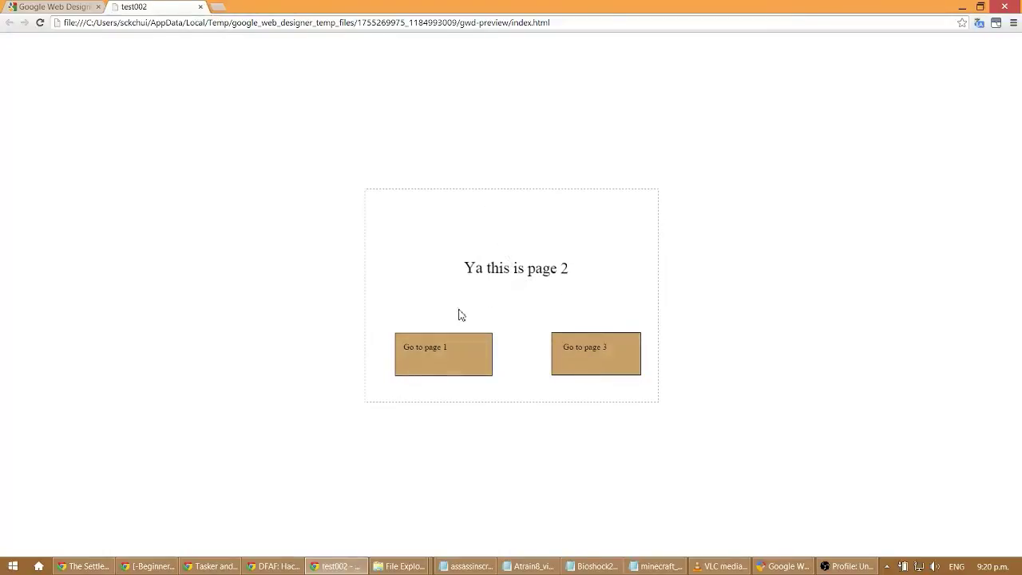
In the Help Center, look through "Create an ad" and "Preview and publish your work", and open "Publish locally" in a new tab
left_click(52, 12)
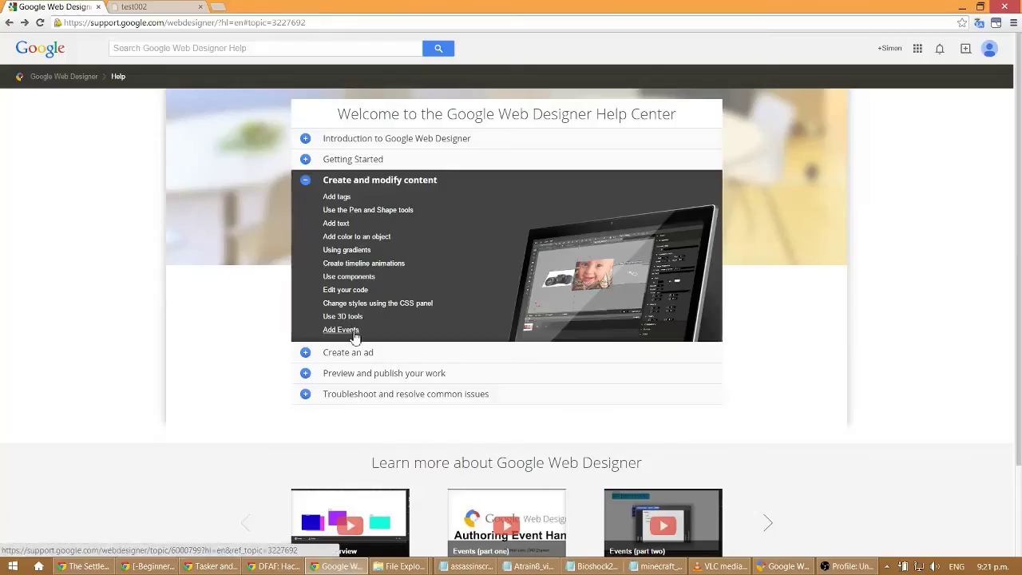
left_click(356, 355)
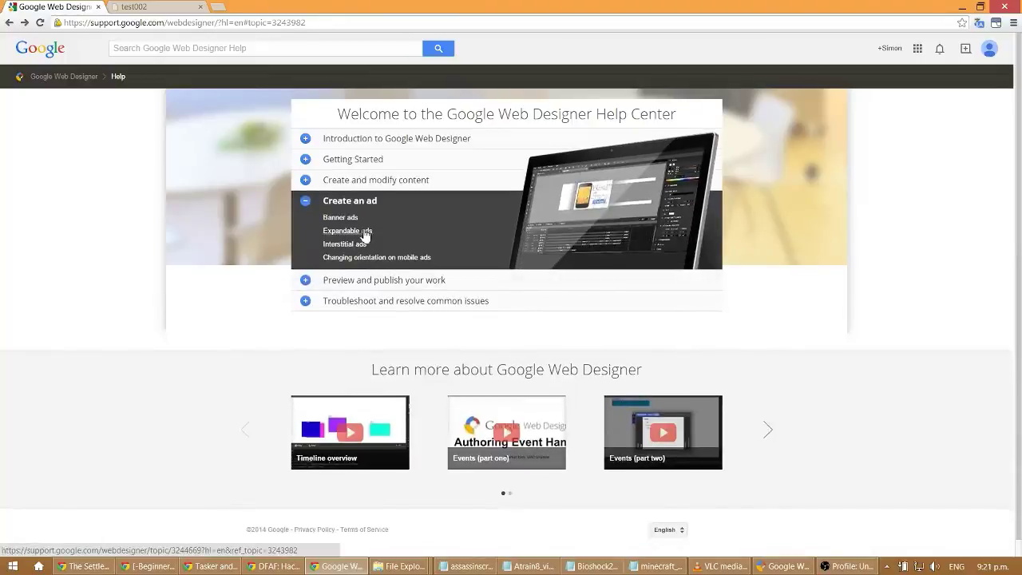
left_click(400, 282)
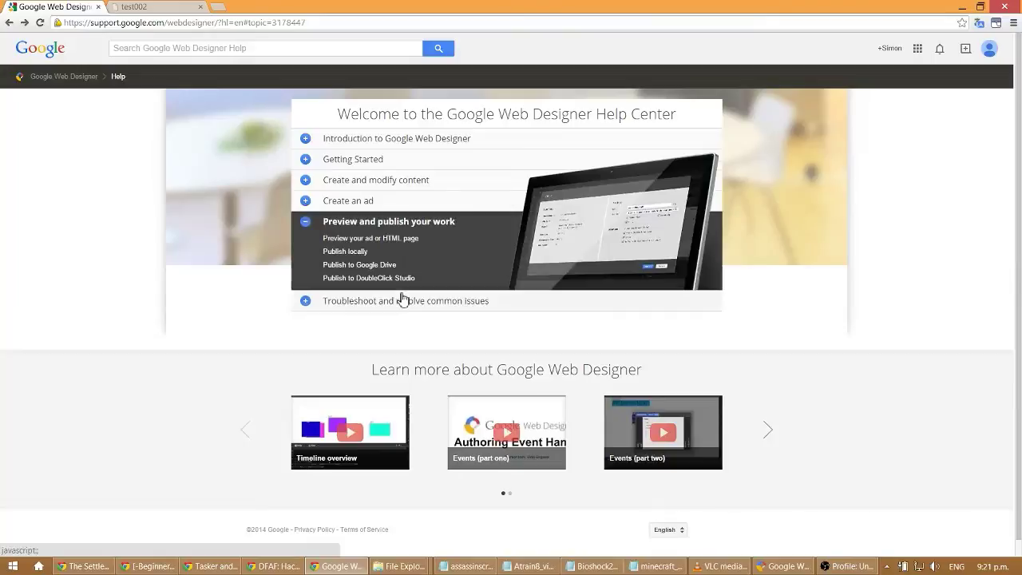
middle_click(357, 251)
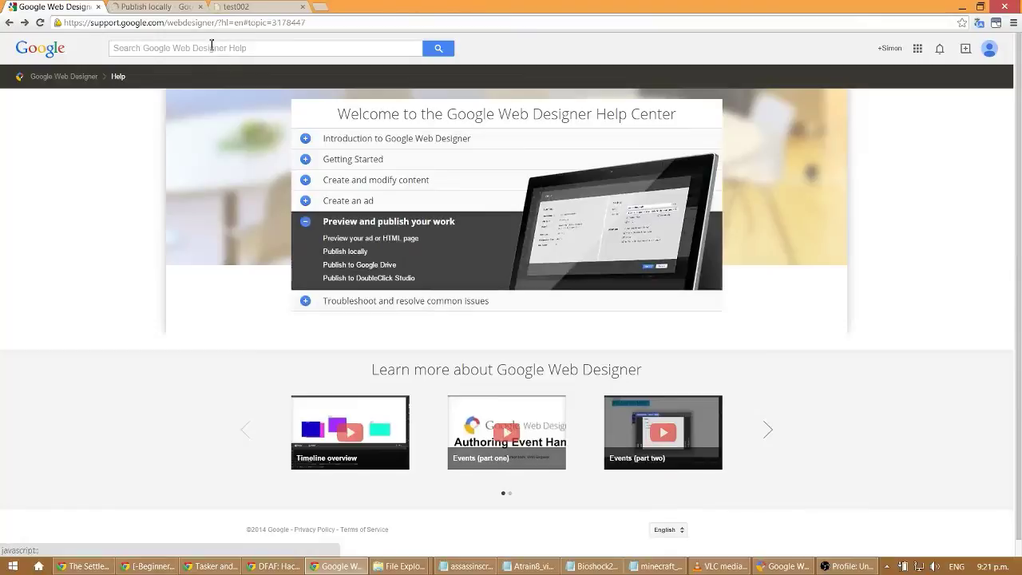
Expand "Publishing locally" in the "Publish locally" article, examine the publish dialog settings and file choices, and return to the Help Center
left_click(169, 8)
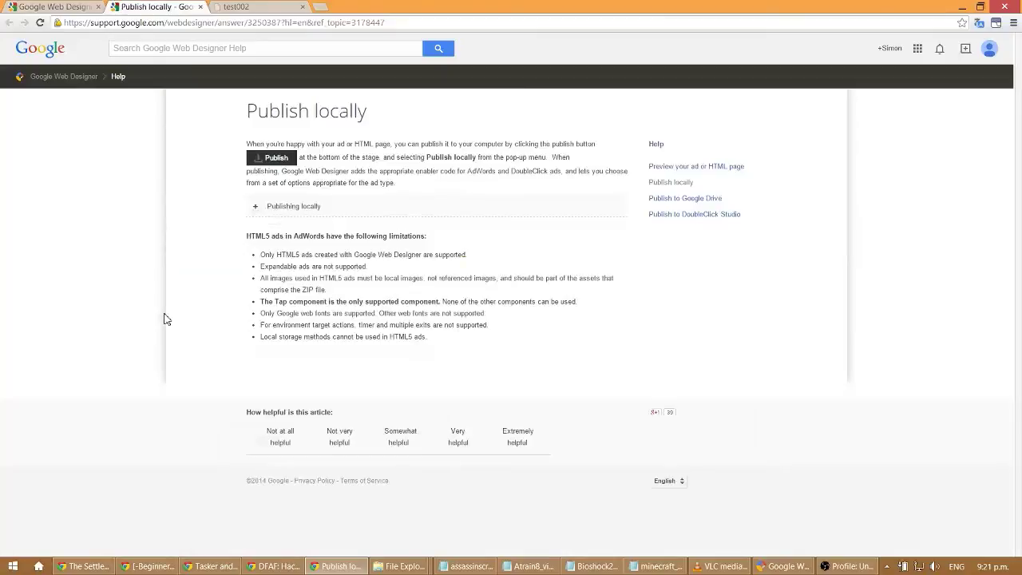
left_click(256, 206)
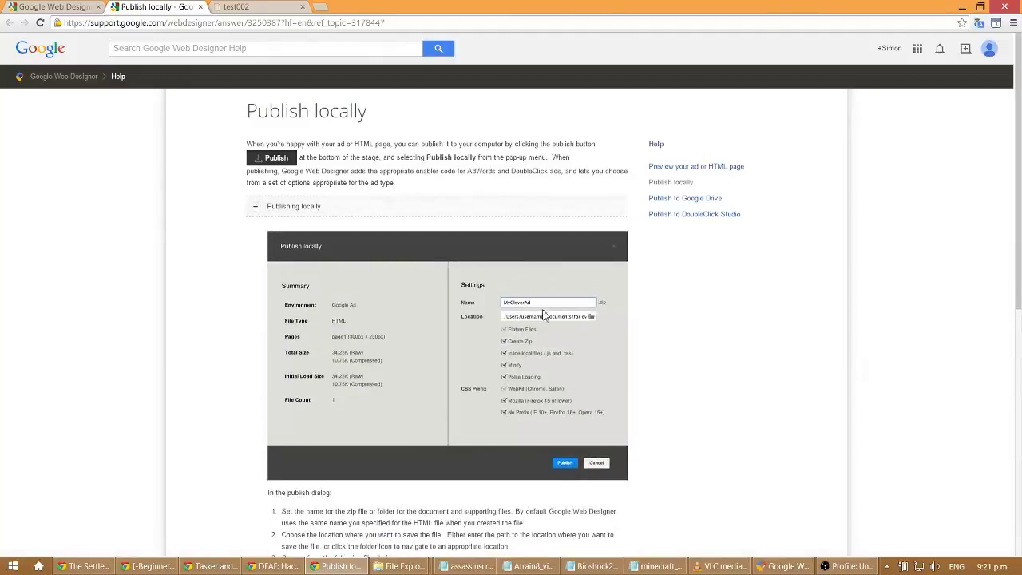
scroll(189, 408, "down", 2)
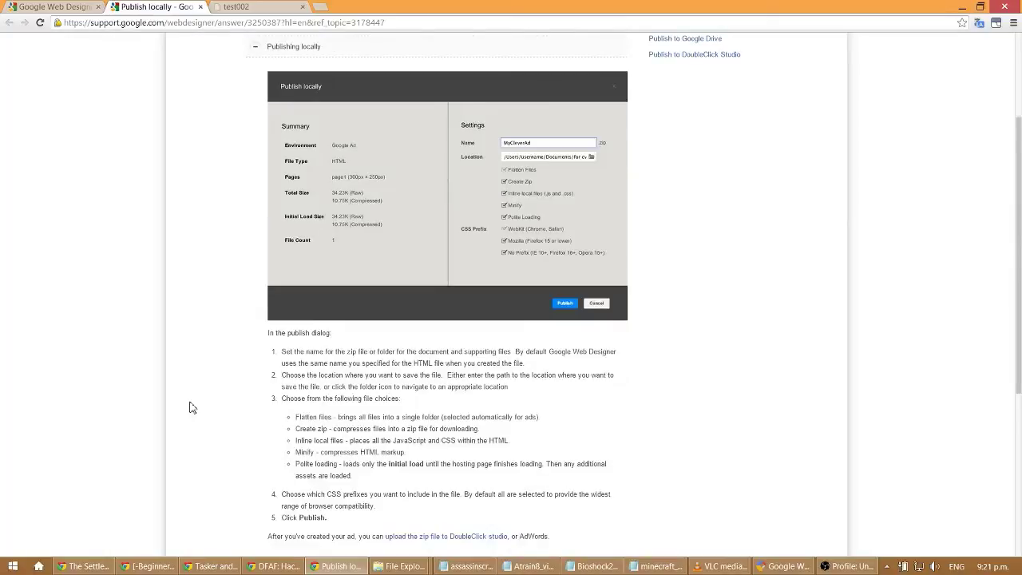
left_click(52, 6)
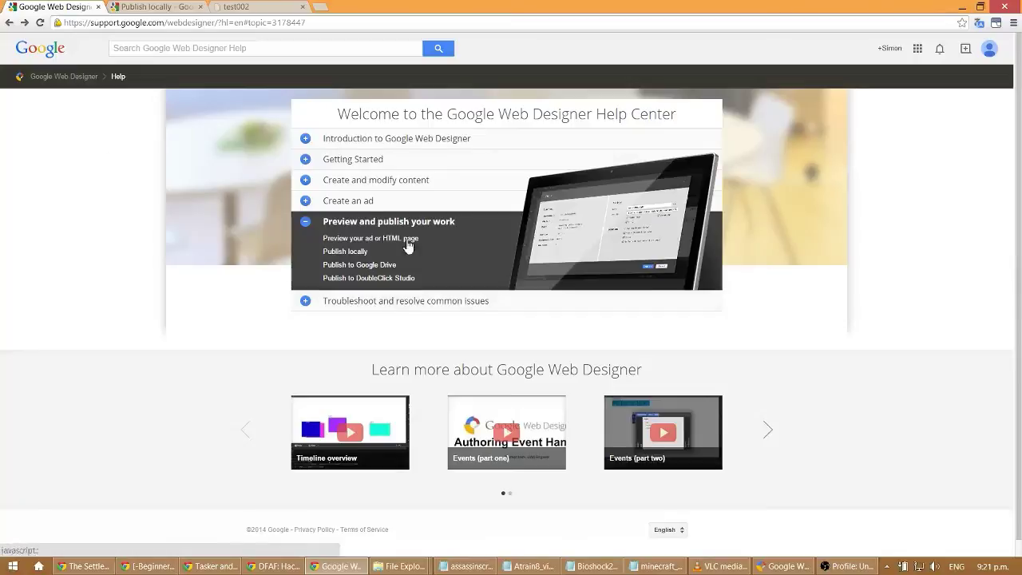
Switch to Google Web Designer, show test002.html as code, and look through its header and page style rules
left_click(769, 567)
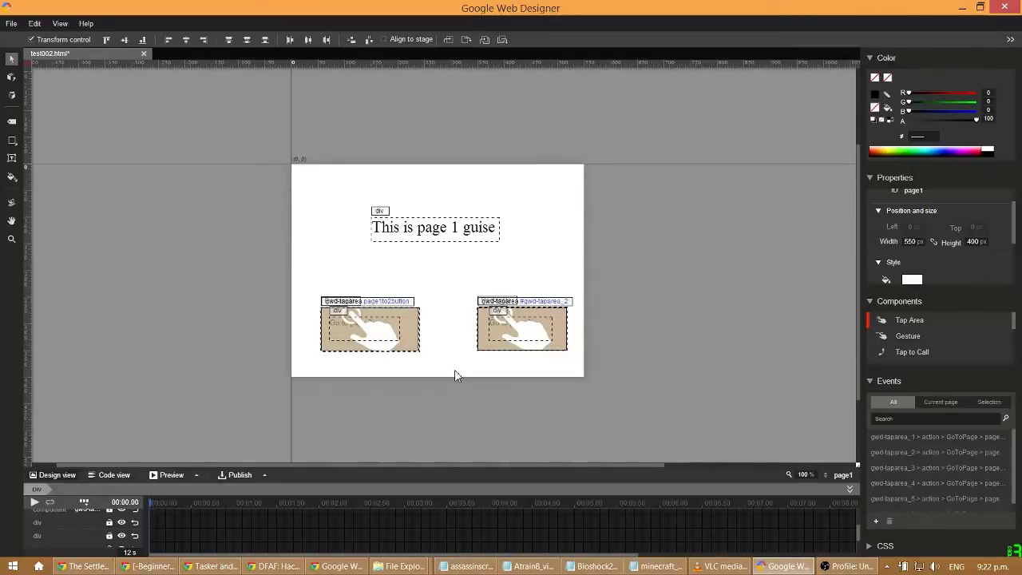
left_click(120, 477)
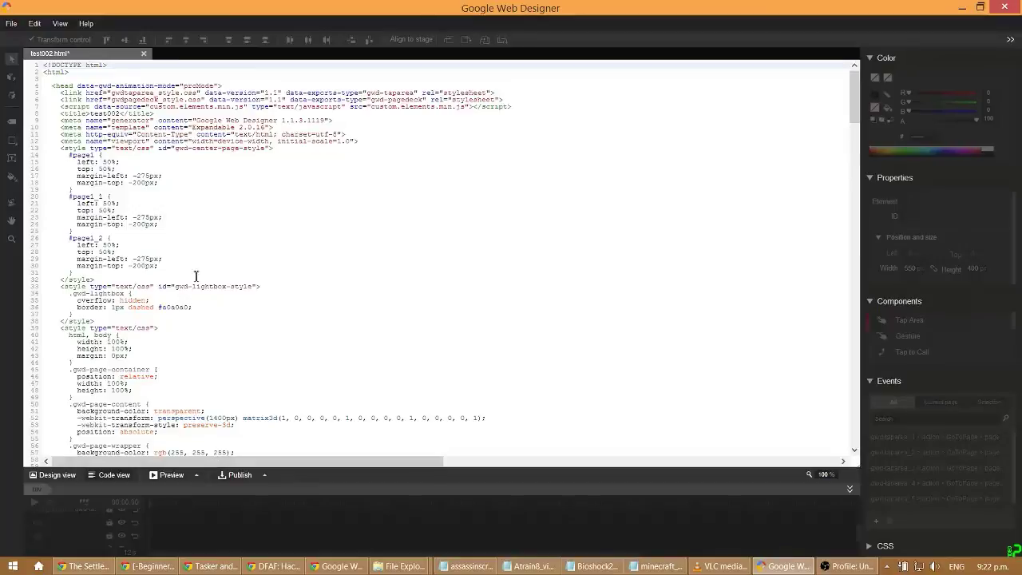
scroll(168, 227, "down", 20)
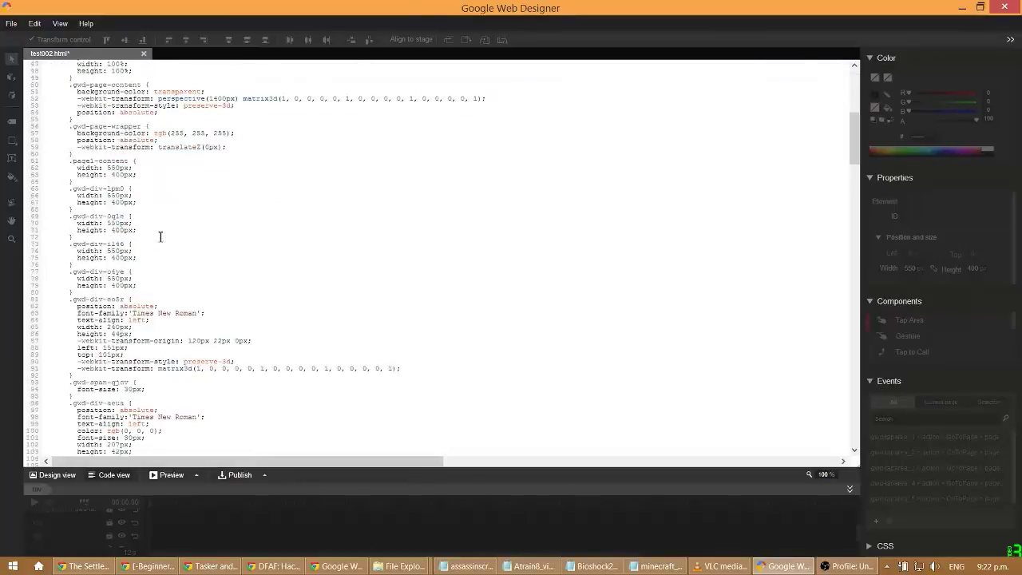
scroll(161, 237, "up", 5)
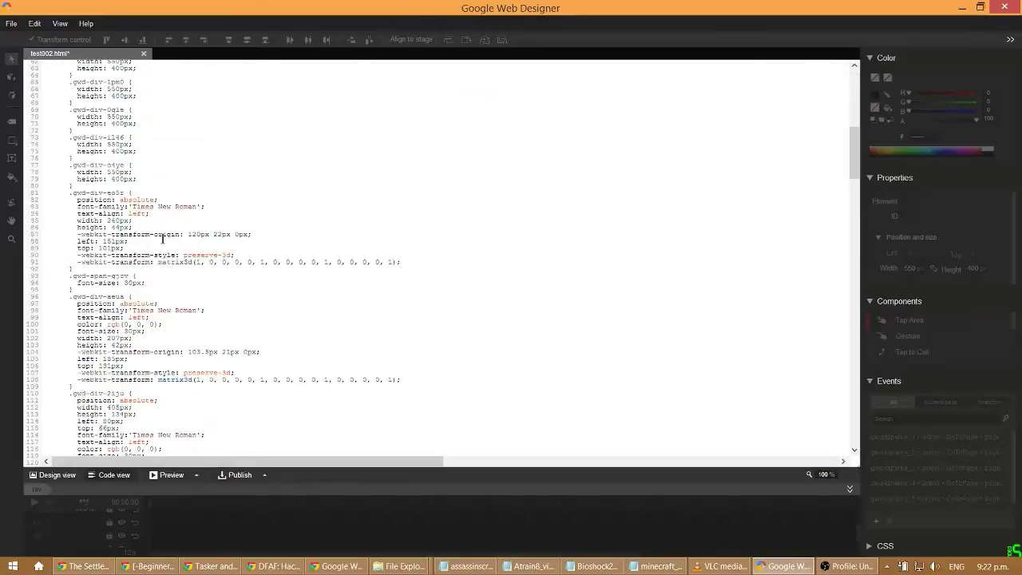
scroll(164, 239, "up", 15)
scroll(163, 242, "up", 5)
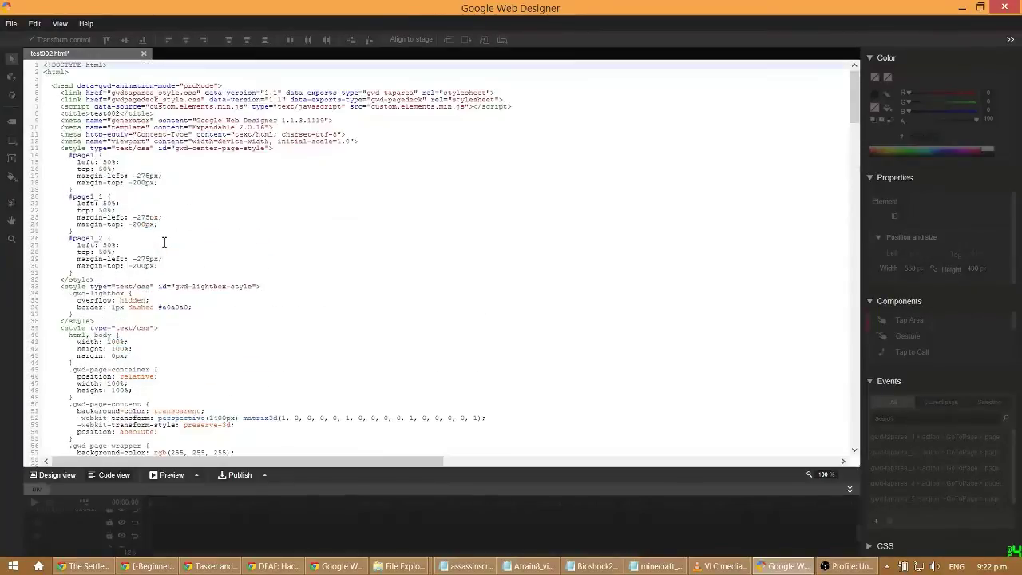
scroll(164, 242, "down", 20)
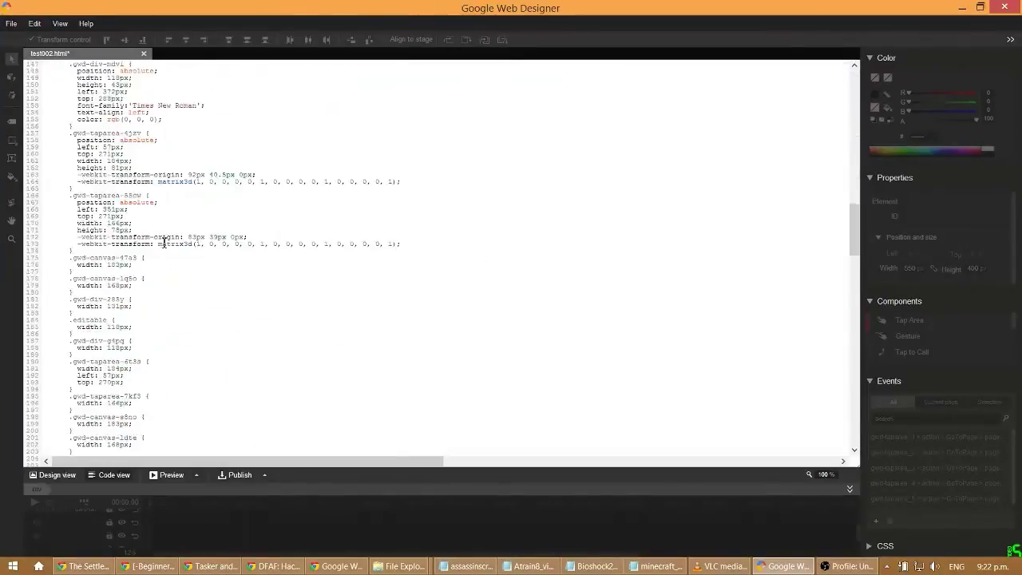
Examine the webkit keyframes and animation timing rules in the style section of the test002.html code
scroll(163, 242, "down", 8)
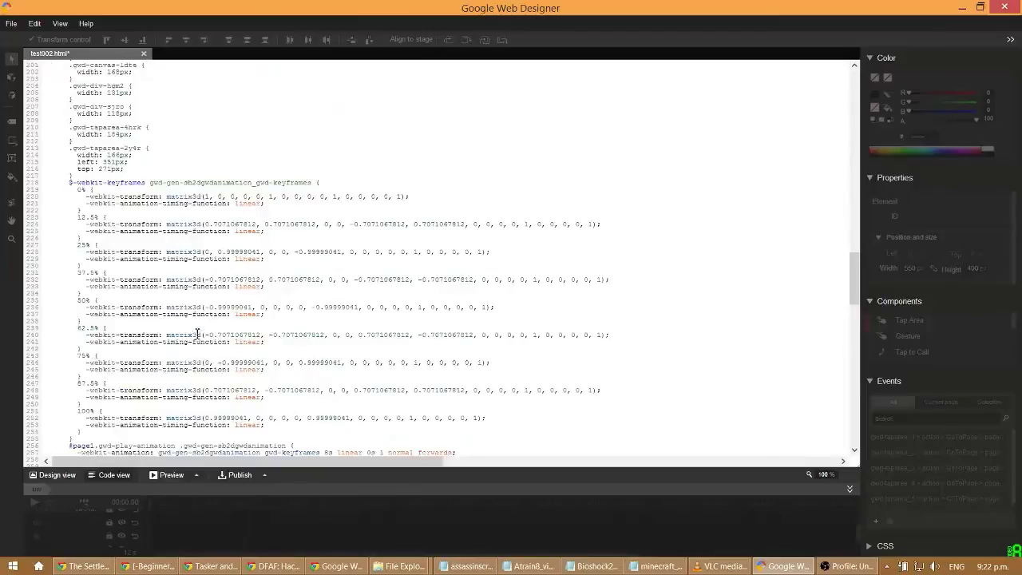
scroll(196, 336, "down", 8)
scroll(197, 336, "down", 3)
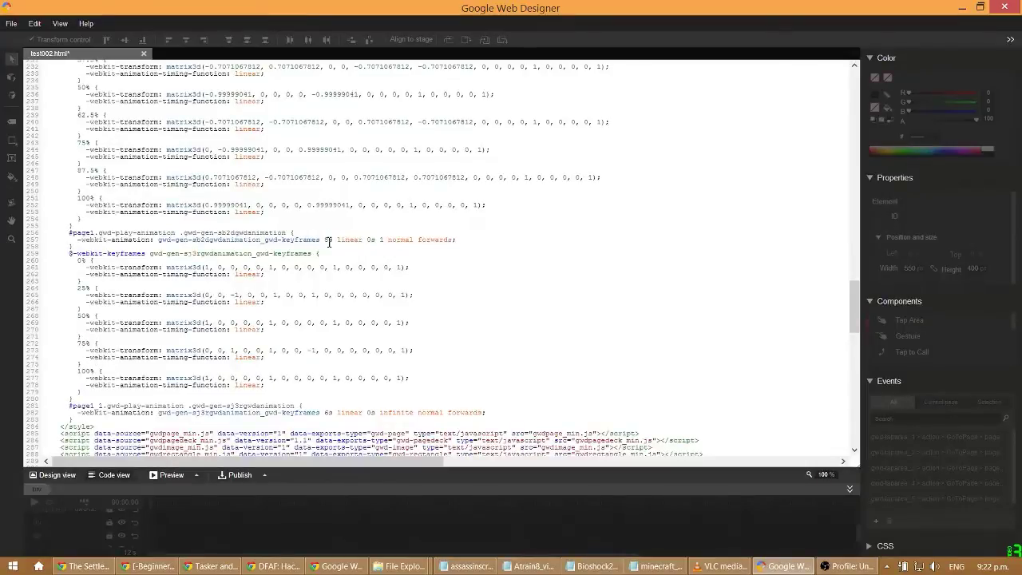
scroll(354, 258, "up", 15)
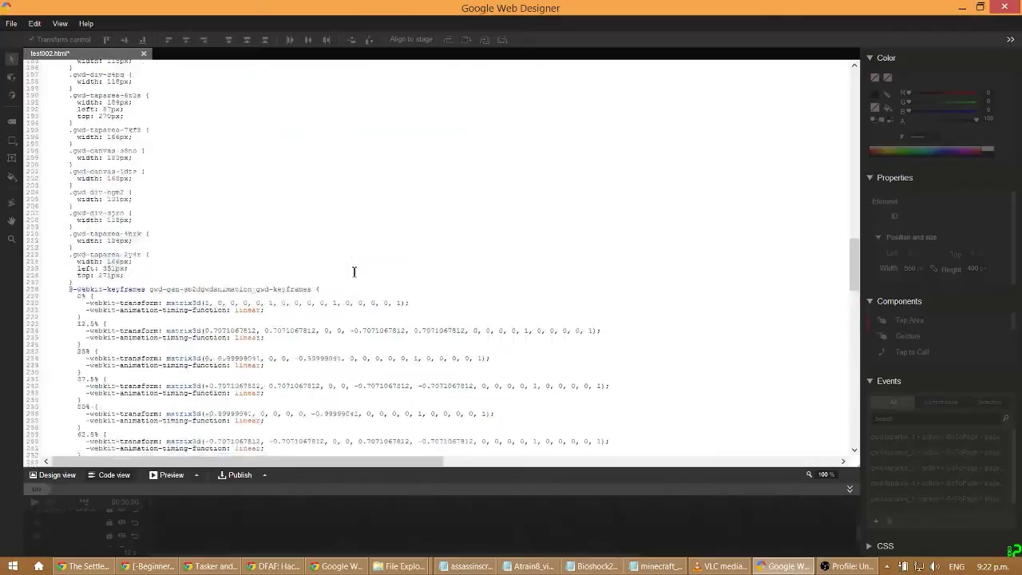
scroll(353, 272, "up", 15)
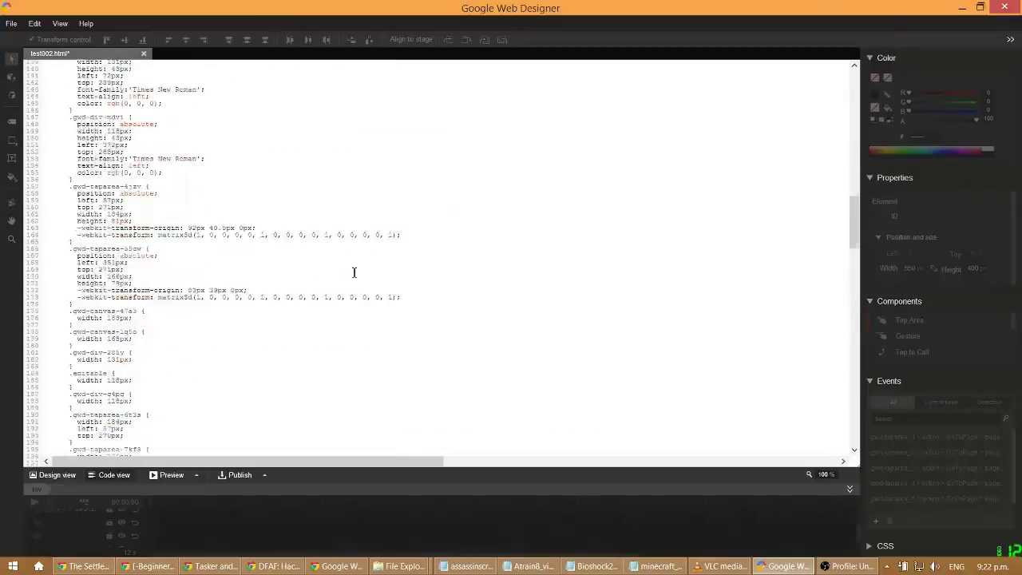
scroll(354, 272, "down", 18)
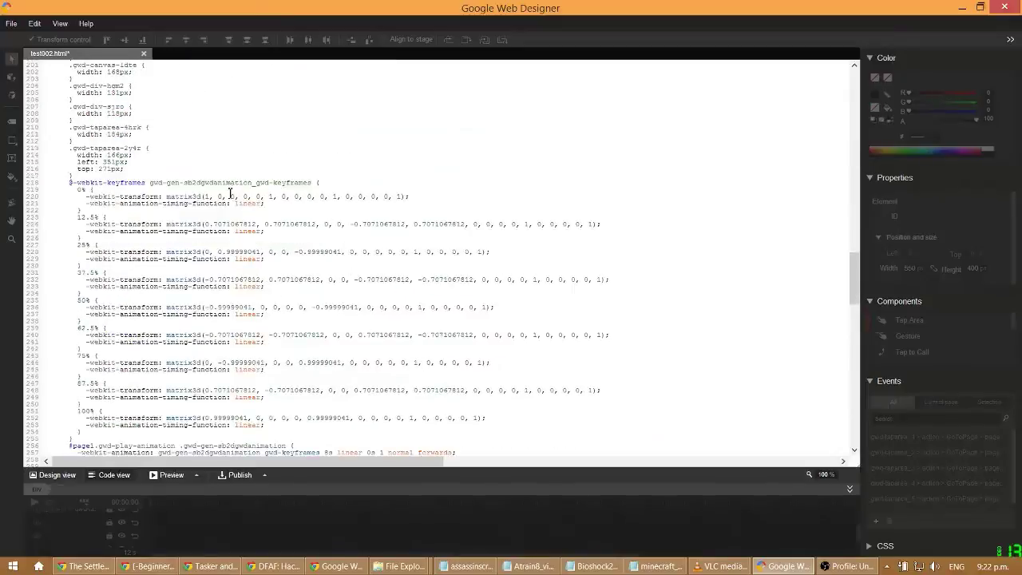
scroll(142, 198, "down", 3)
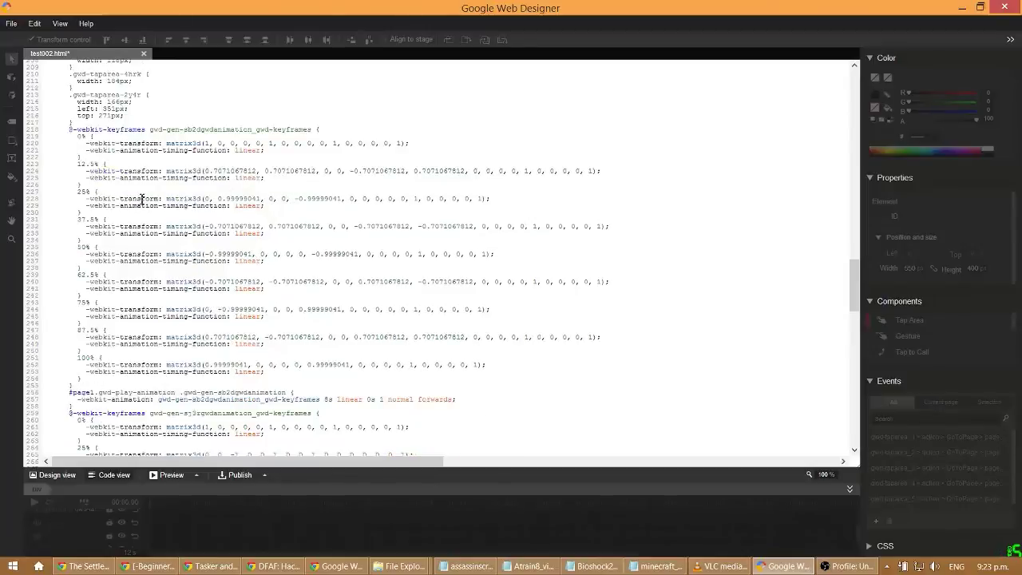
Examine the script includes, tap area event handlers and page markup in the body of the test002.html code
scroll(142, 200, "down", 20)
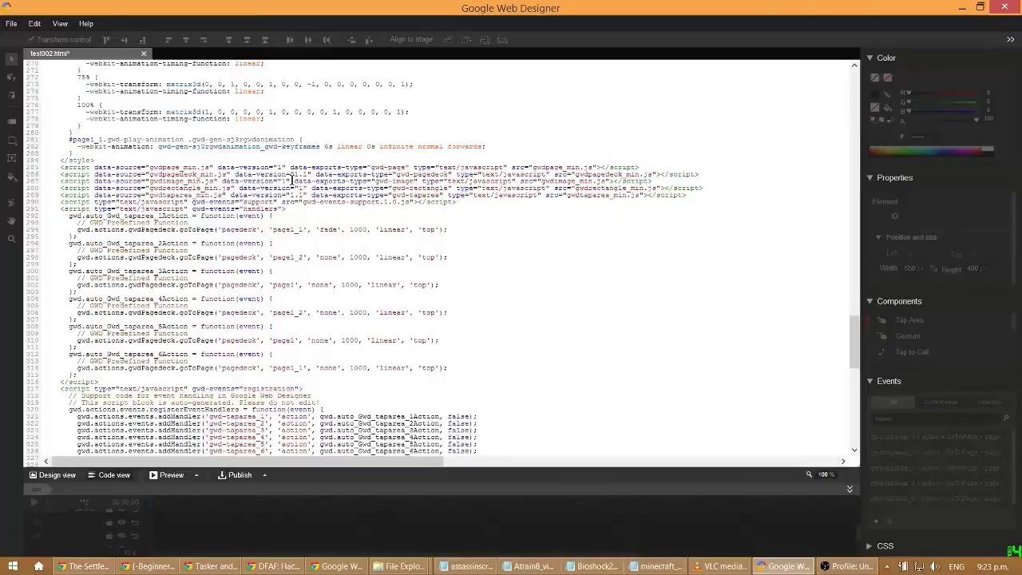
scroll(292, 183, "down", 8)
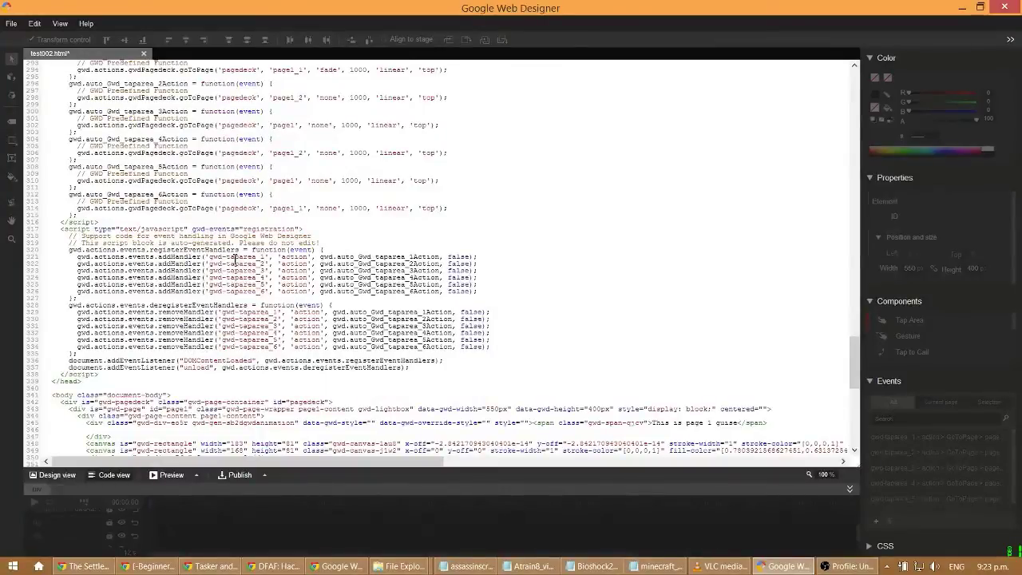
scroll(236, 263, "up", 5)
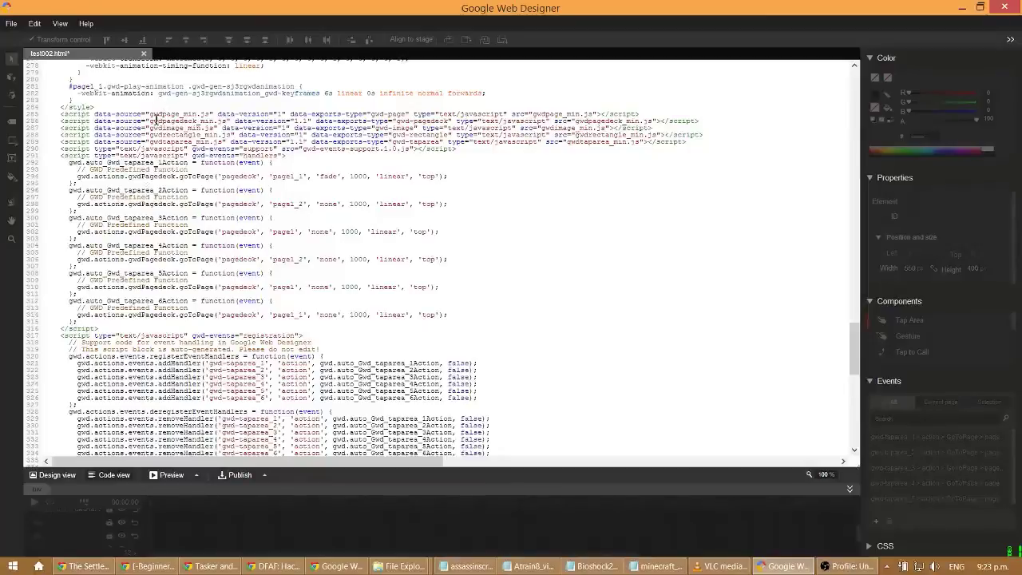
scroll(109, 363, "down", 8)
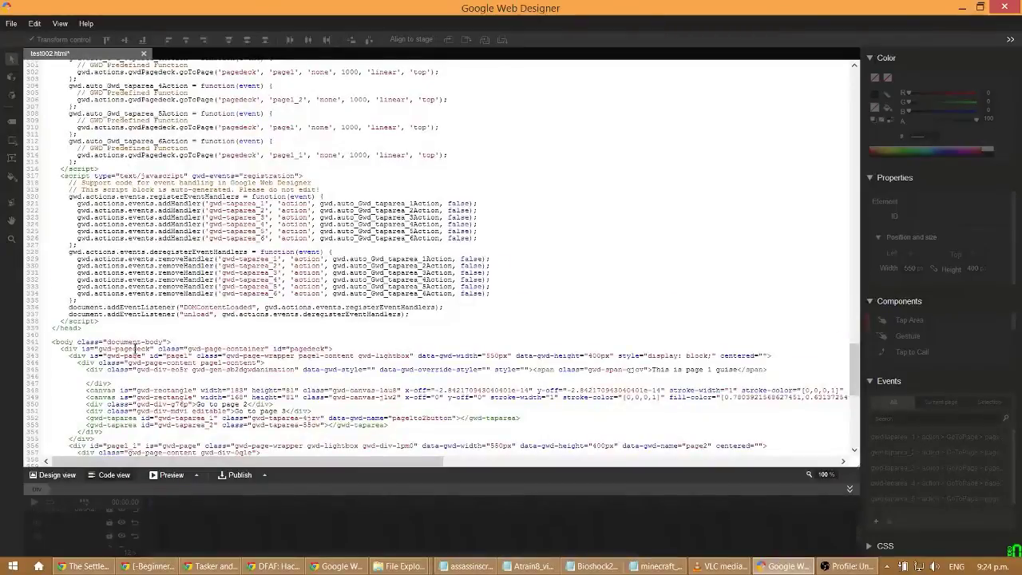
scroll(136, 349, "down", 10)
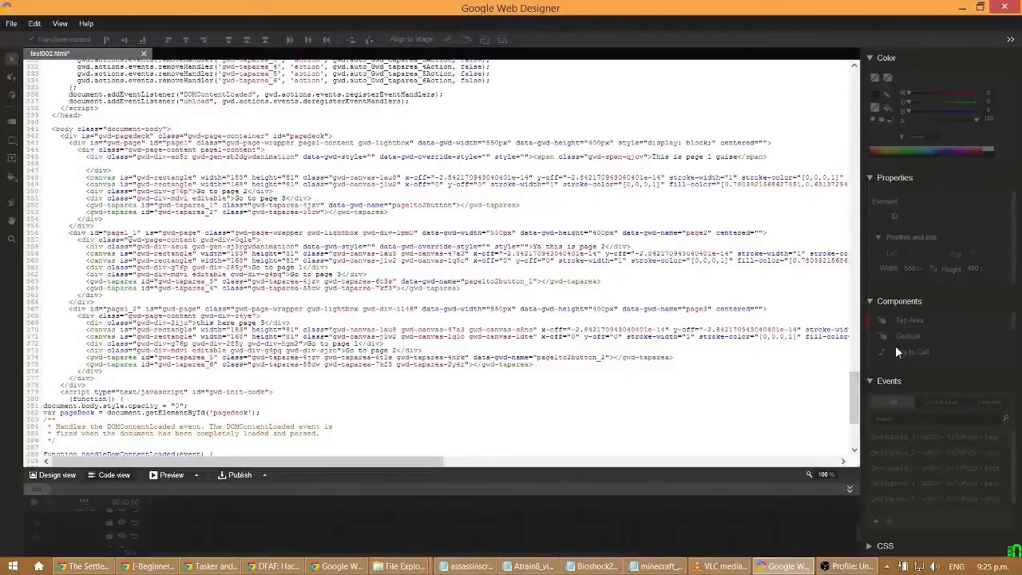
Check the available components in the design view, and examine the initialization script at the end of the test002.html code
left_click(78, 476)
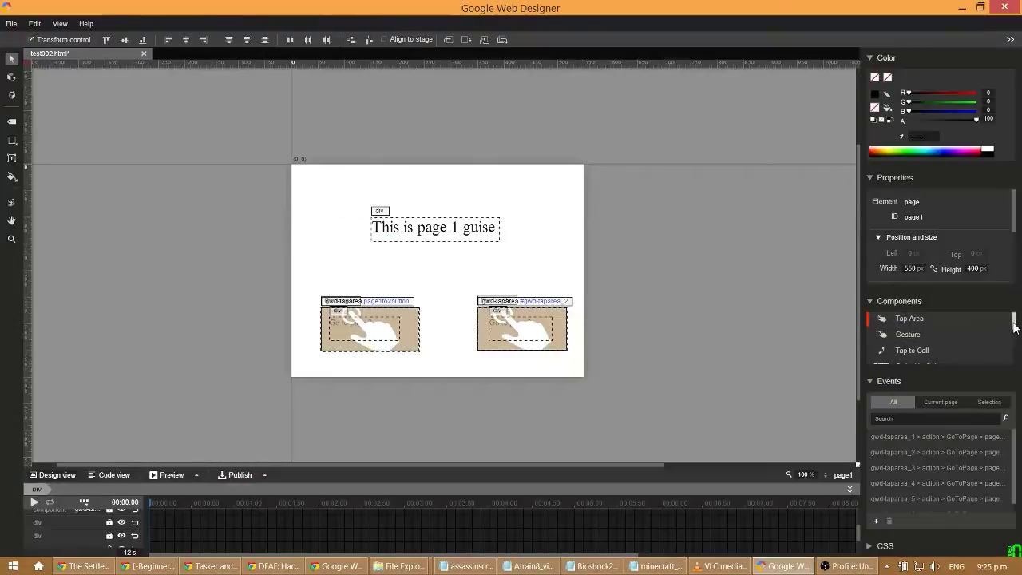
mouse_move(1014, 321)
left_mouse_down()
mouse_move(1016, 364)
mouse_move(1015, 320)
left_mouse_up()
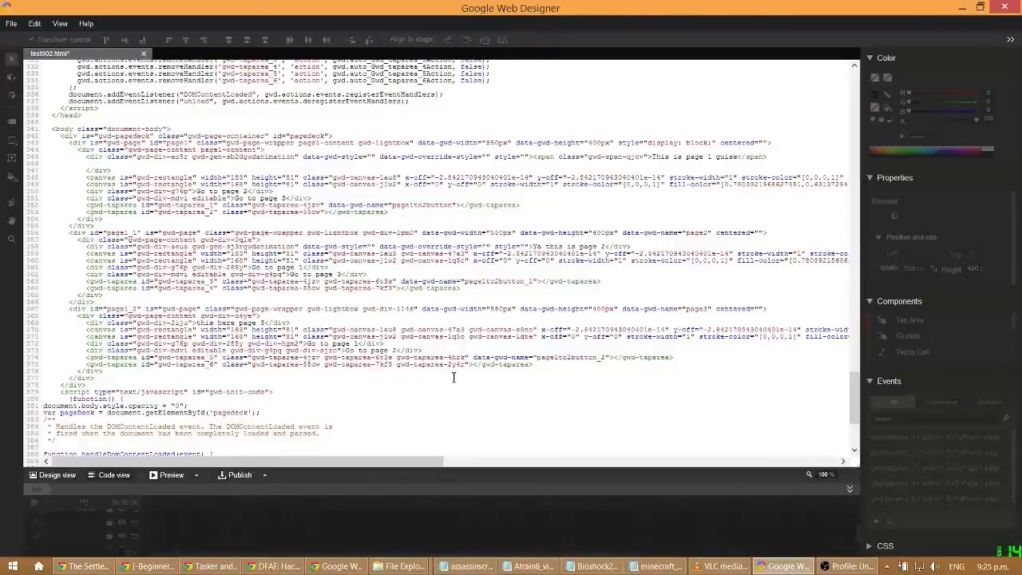
scroll(451, 372, "down", 5)
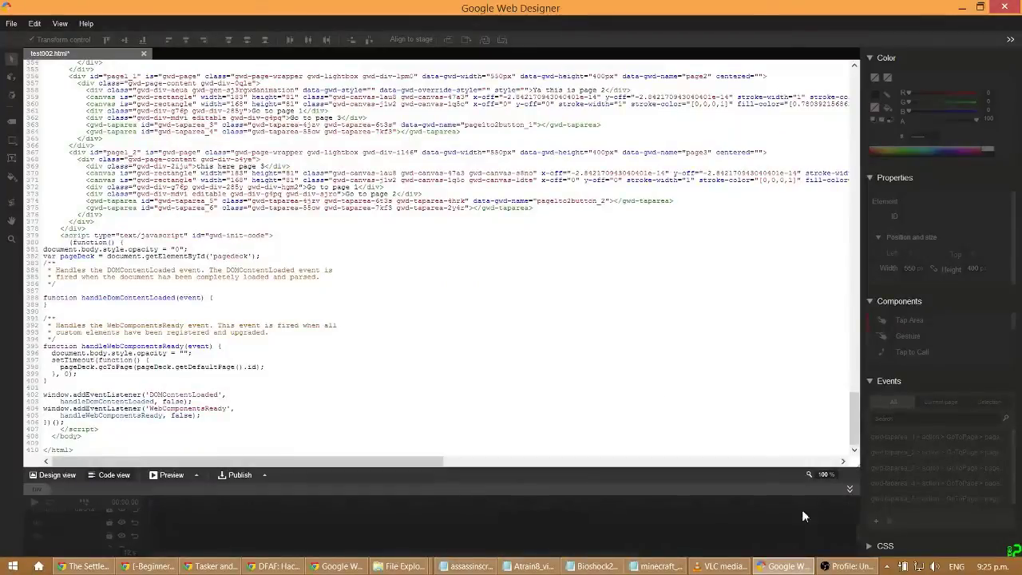
Switch to Chrome and search Google for "html5 examples" in a new tab
left_click(787, 567)
left_click(319, 7)
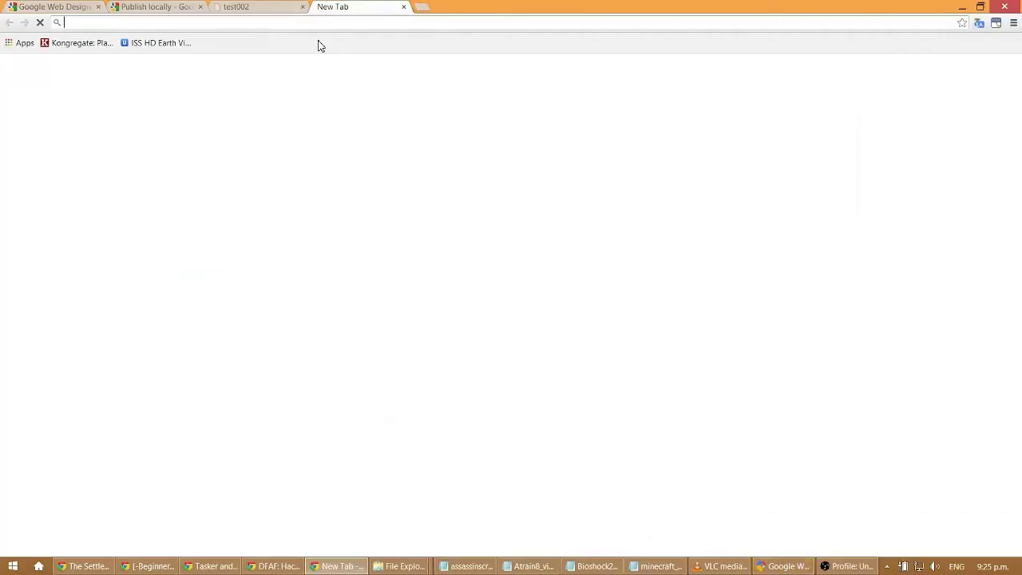
type("h")
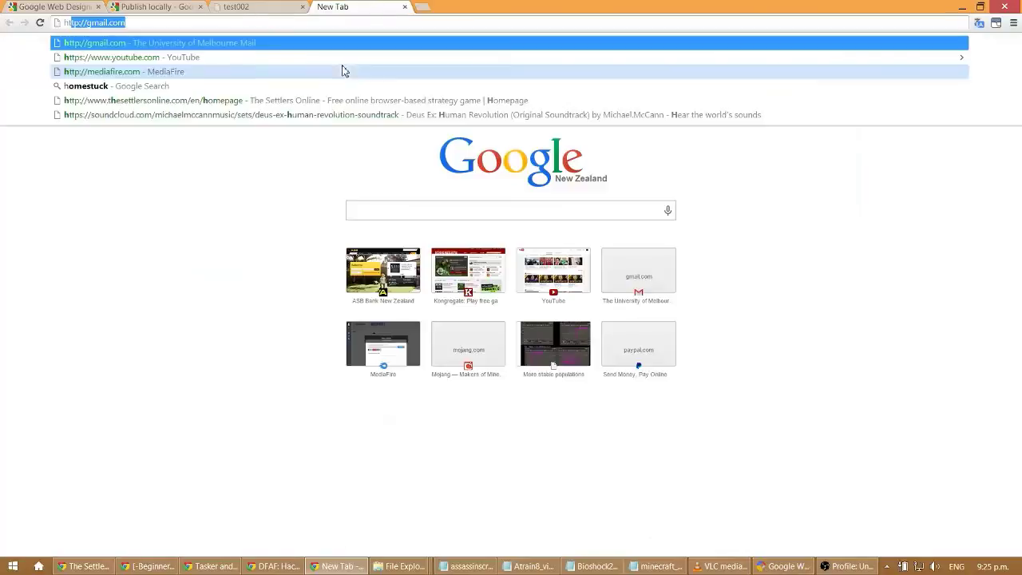
type("tml5 ex")
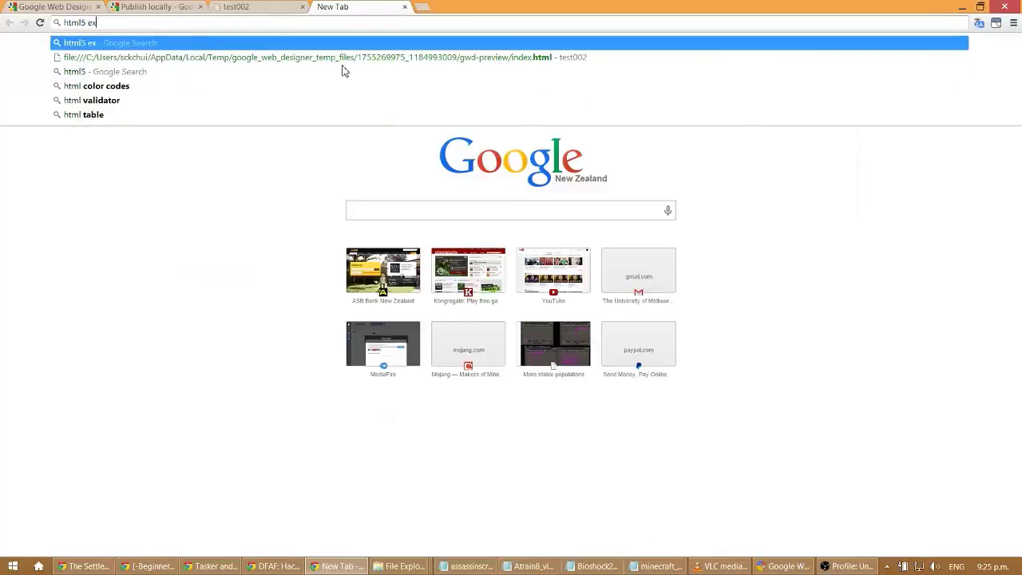
type("amples")
key("Return")
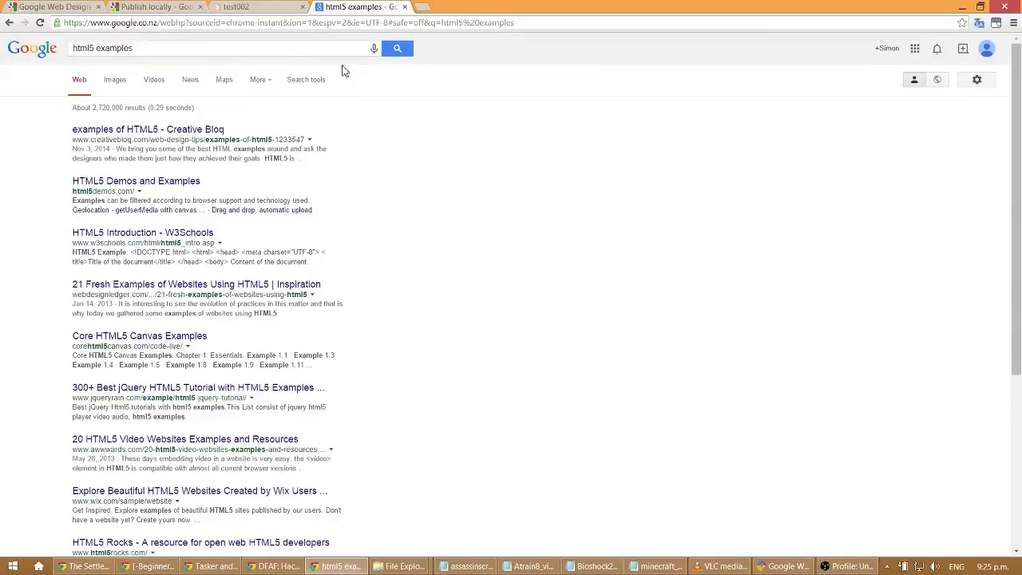
Open the "HTML5 Demos and Examples" result in a new tab, look through its demo list, and close it
middle_click(170, 189)
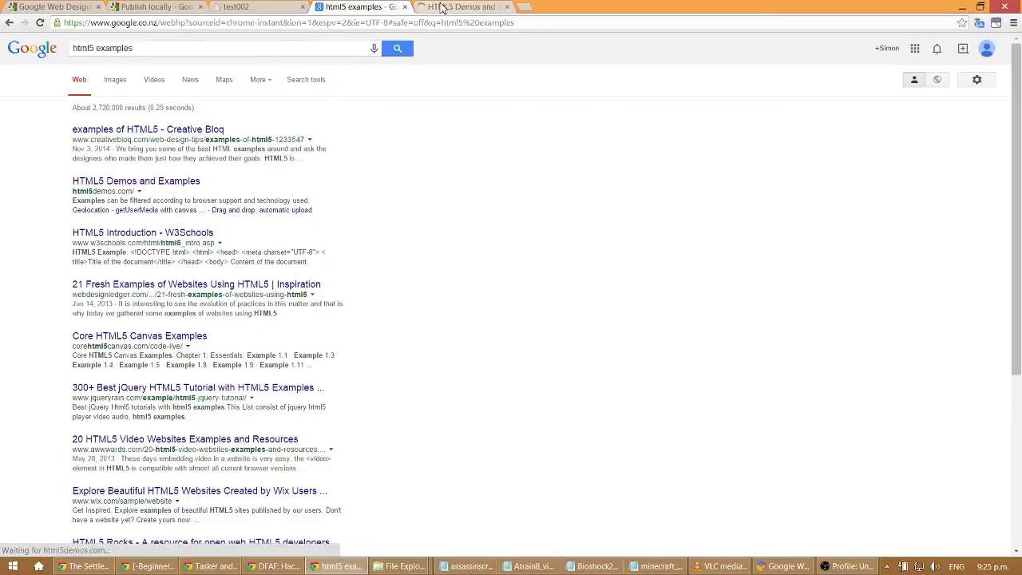
left_click(443, 8)
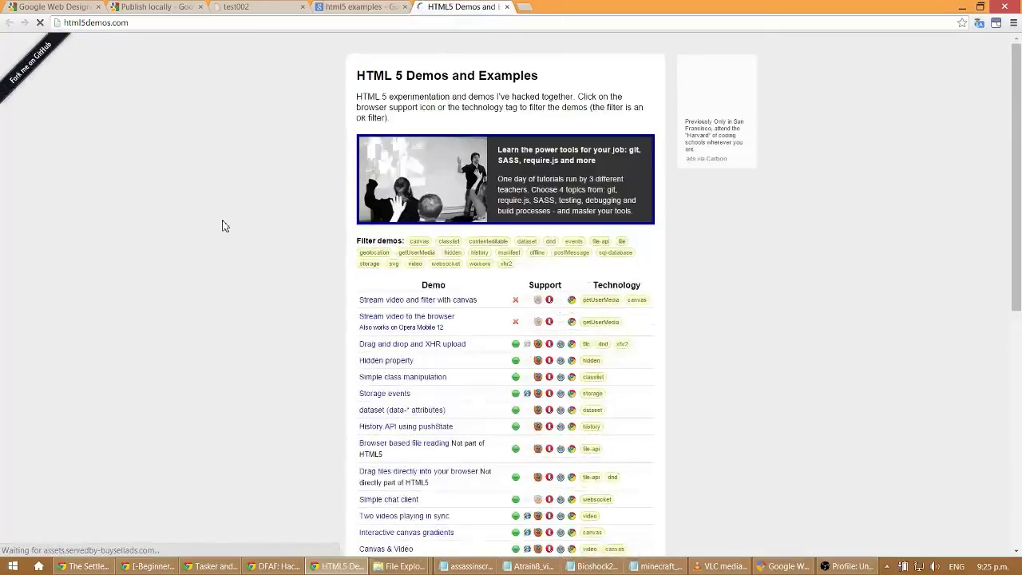
scroll(223, 225, "down", 2)
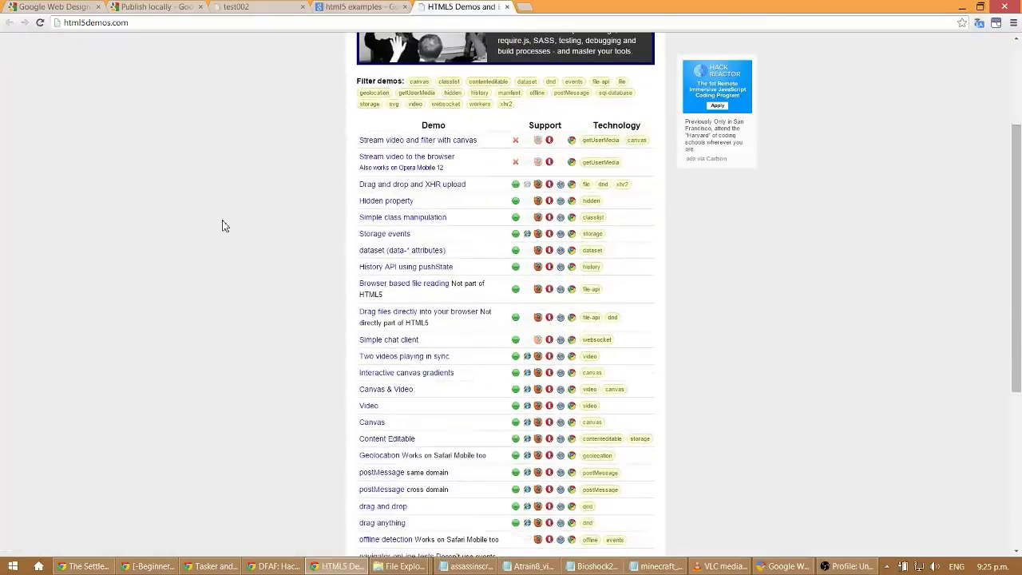
scroll(223, 226, "down", 1)
scroll(224, 226, "down", 2)
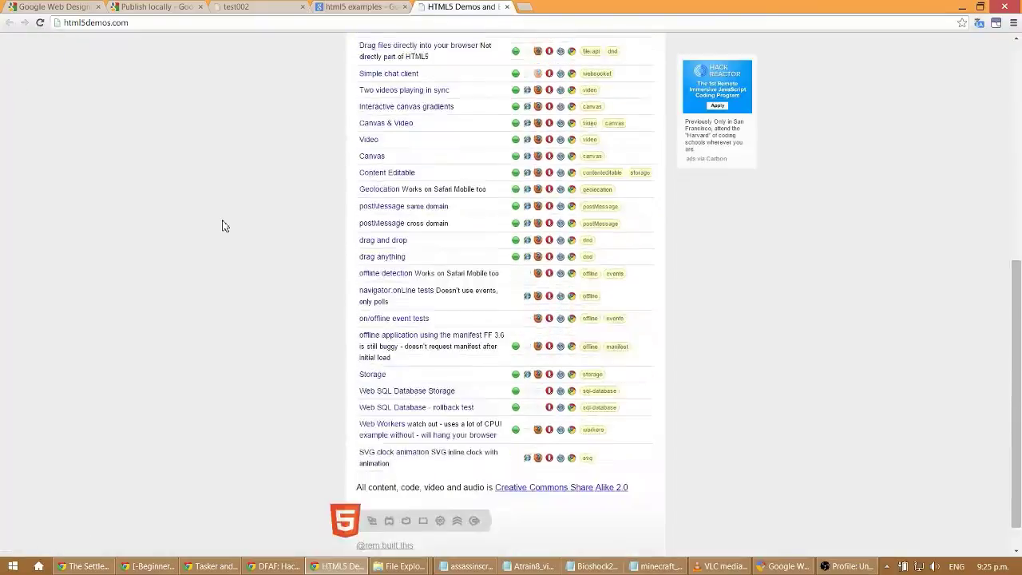
left_click(507, 7)
Open the "examples of HTML5 - Creative Bloq" result in a new tab and browse its showcased sites as far as entry 09
middle_click(183, 134)
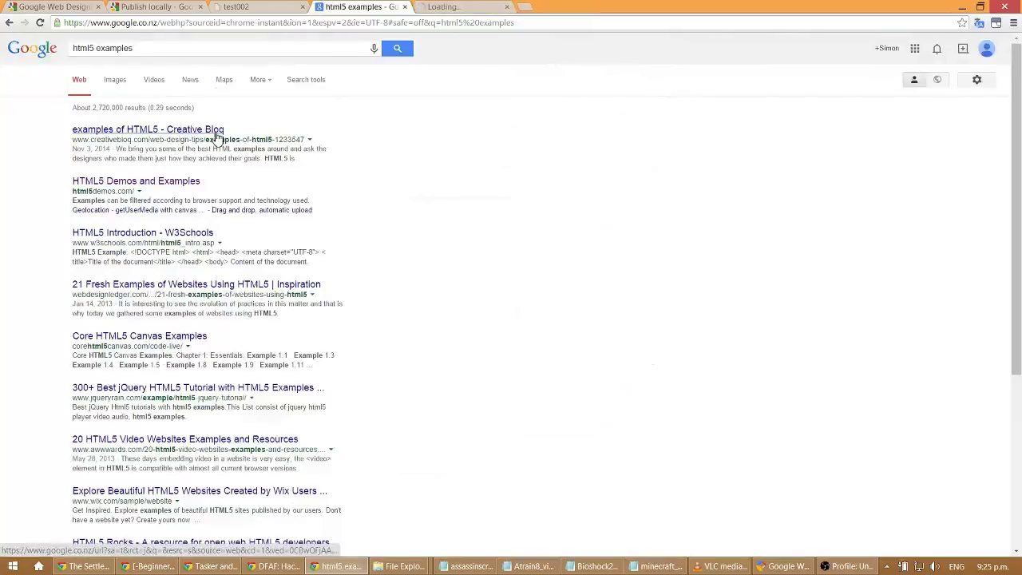
left_click(479, 8)
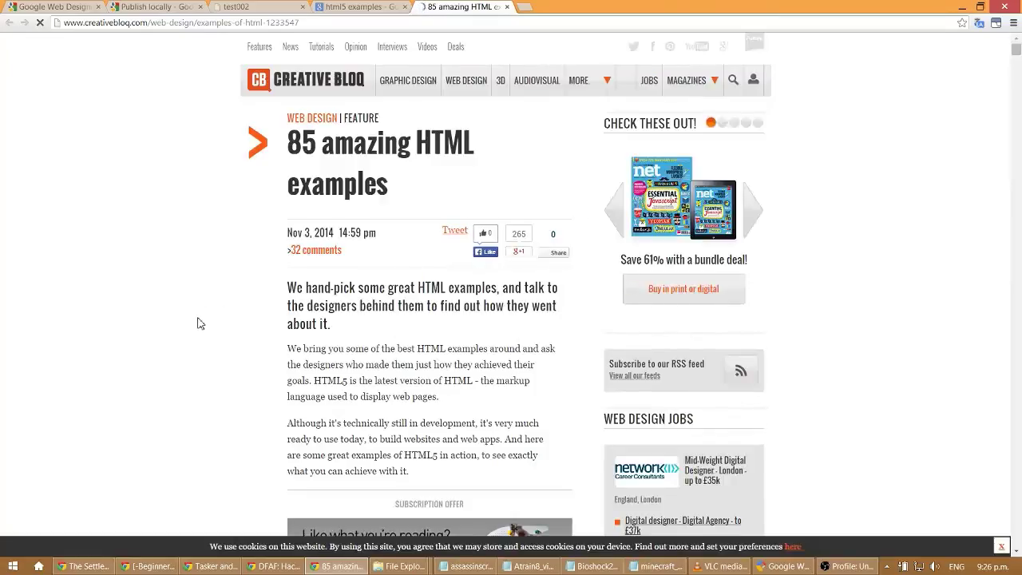
scroll(199, 323, "down", 5)
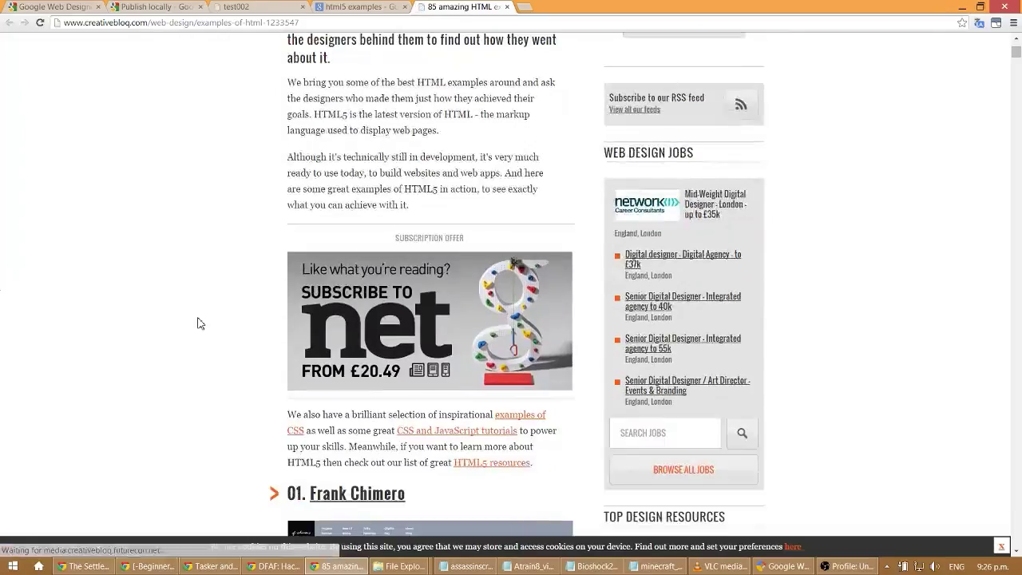
scroll(200, 324, "down", 3)
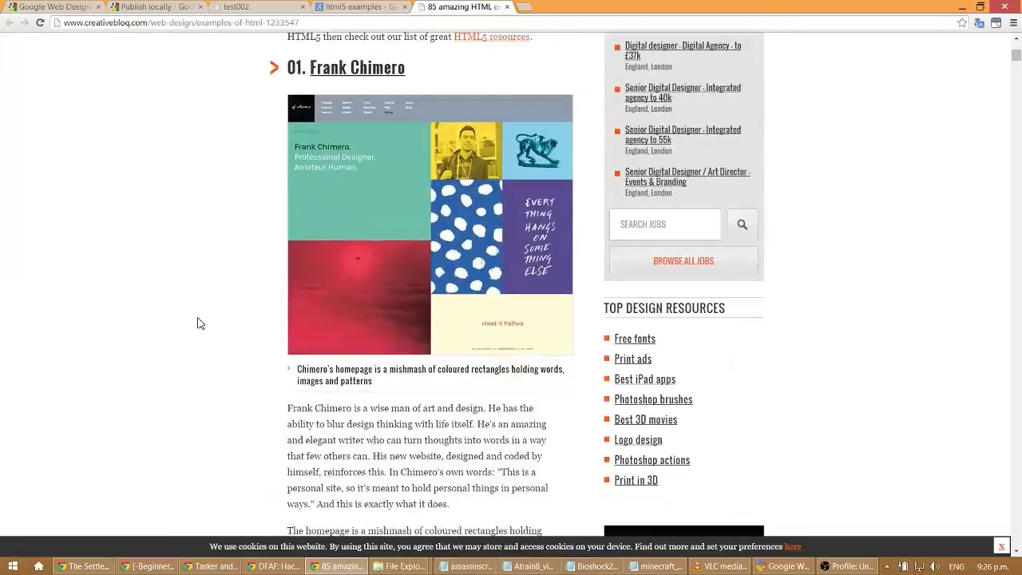
scroll(199, 324, "down", 6)
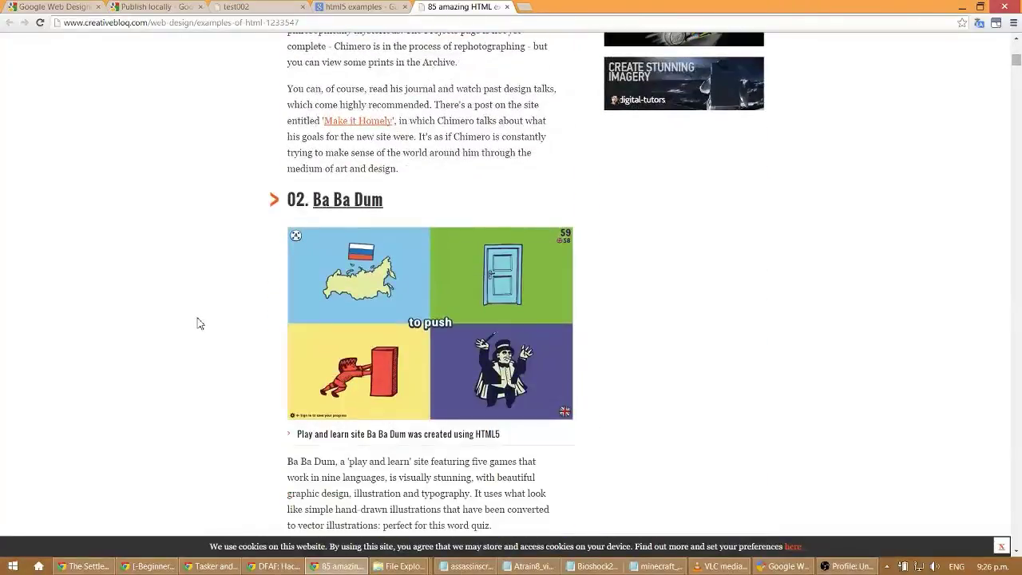
scroll(199, 323, "down", 7)
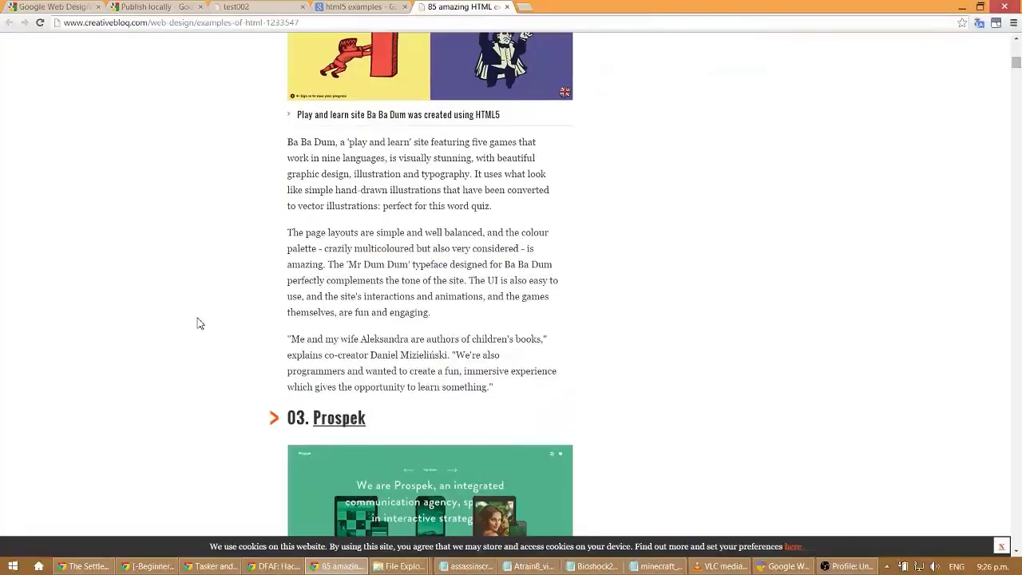
scroll(199, 323, "down", 6)
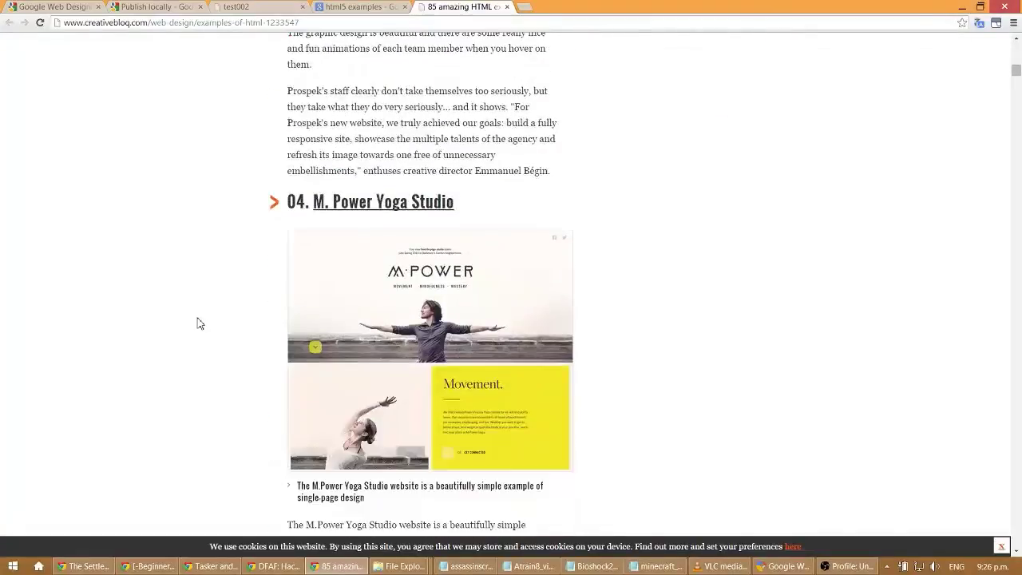
scroll(199, 324, "down", 3)
scroll(200, 324, "down", 4)
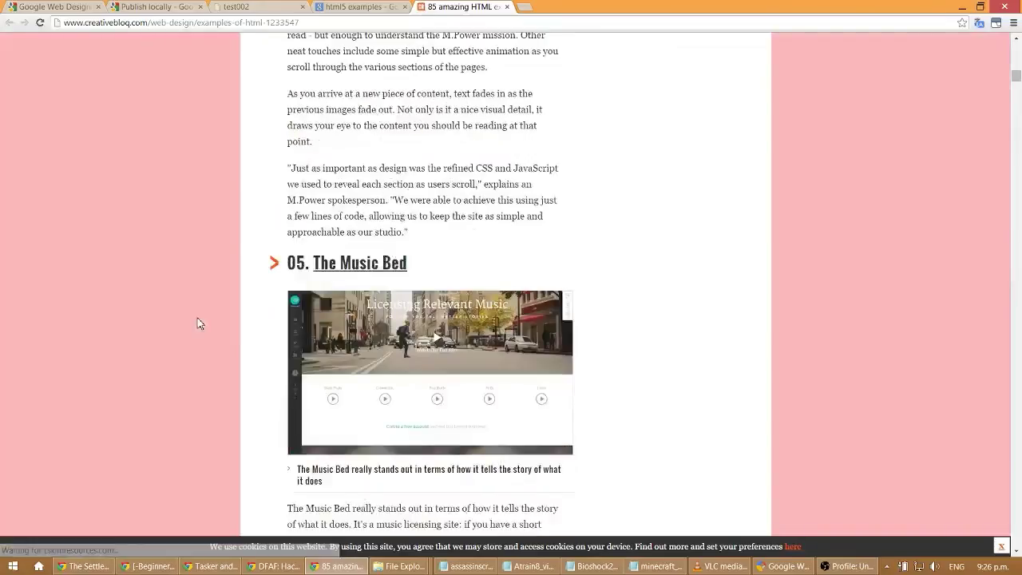
scroll(200, 323, "down", 3)
scroll(199, 323, "down", 5)
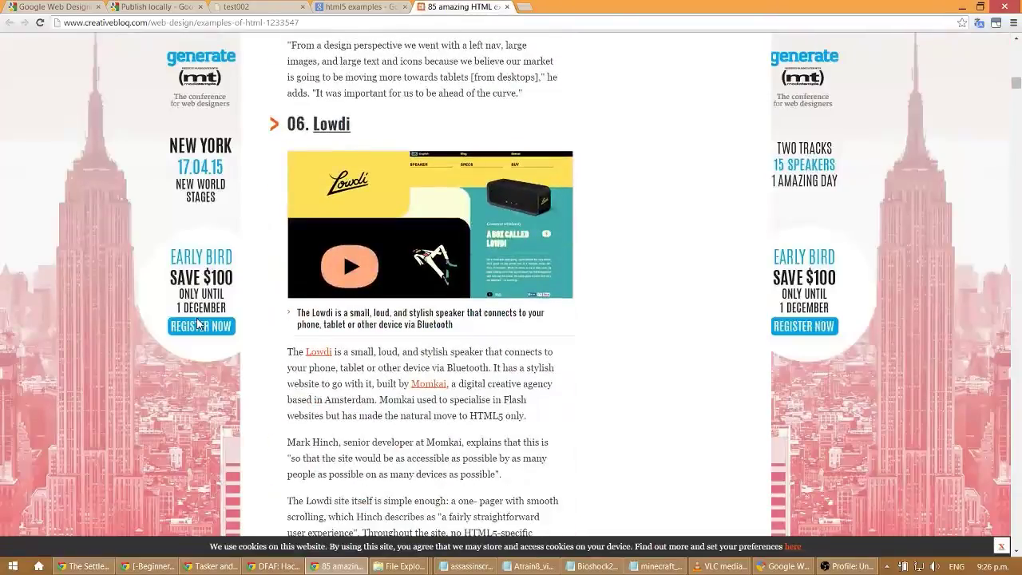
scroll(198, 324, "down", 10)
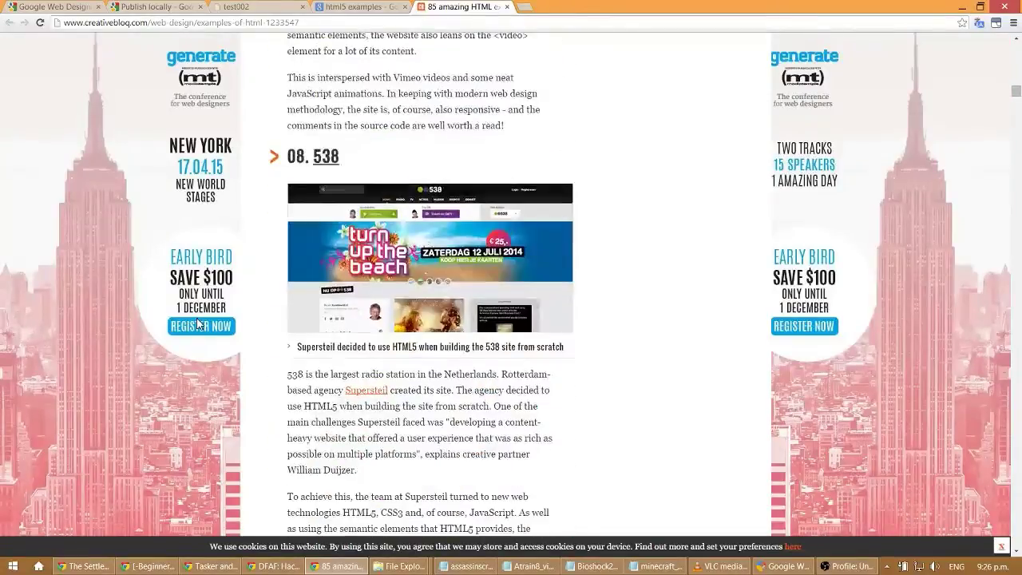
scroll(198, 323, "down", 4)
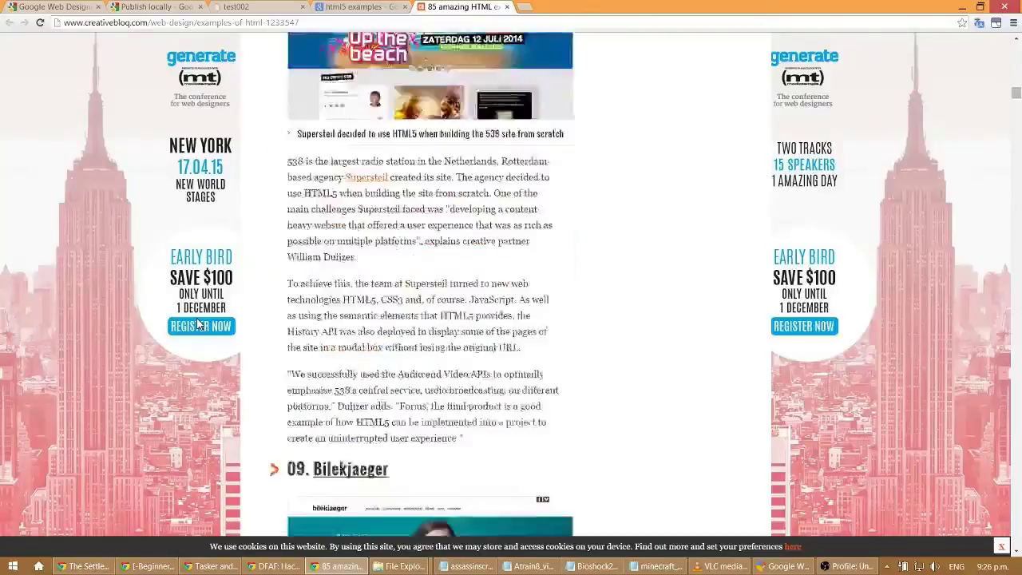
scroll(198, 324, "down", 3)
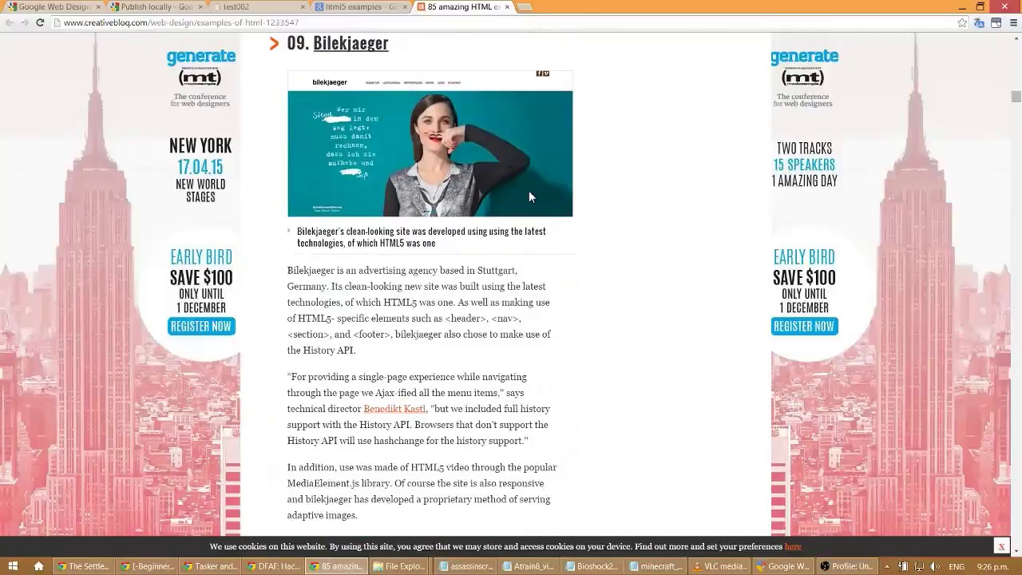
scroll(403, 222, "up", 1)
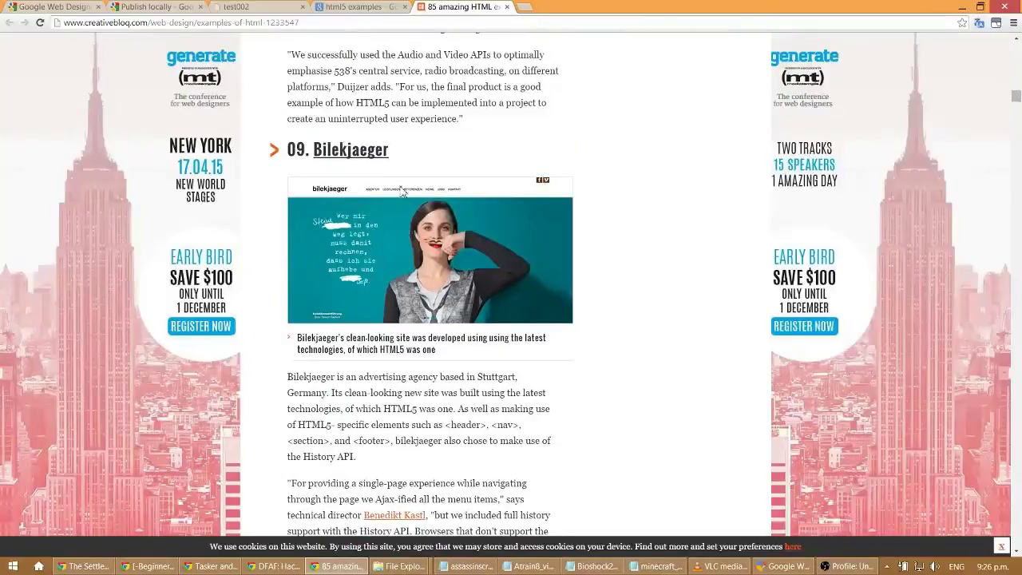
Explore the Bilekjaeger site's homepage slideshow and News page in a new tab, and close that tab
left_click(344, 151)
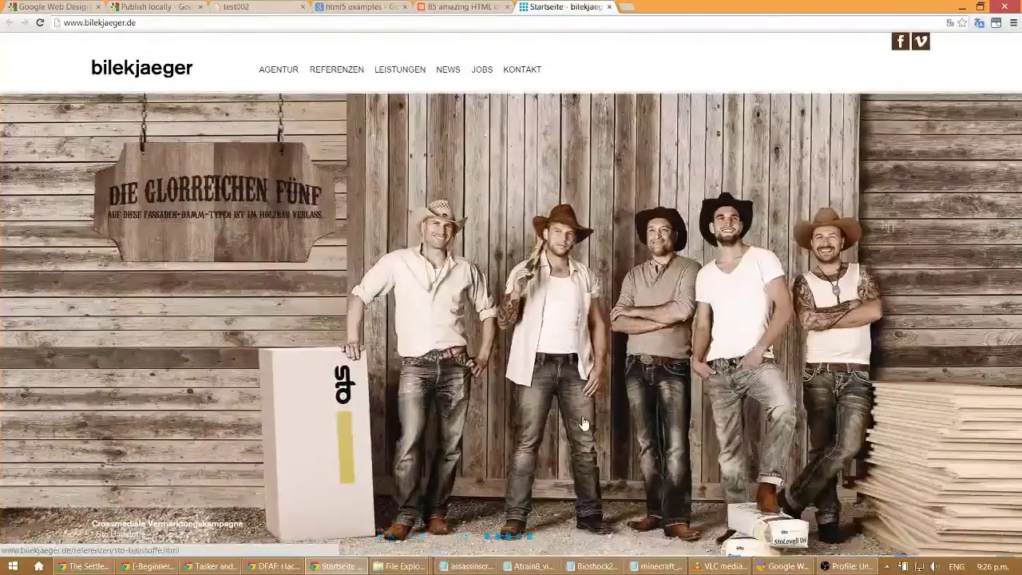
left_click_drag(562, 494, 190, 465)
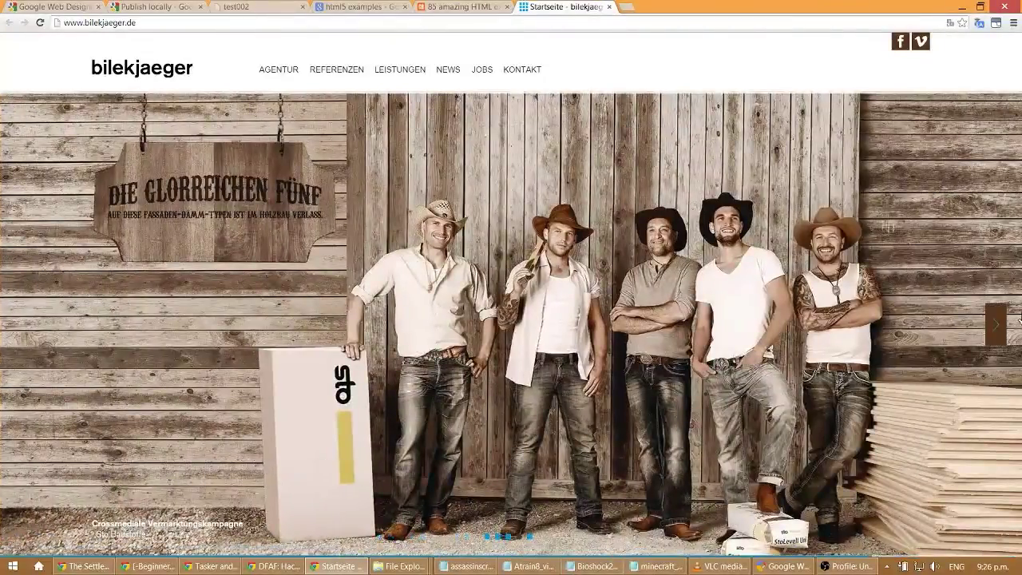
left_click(997, 323)
left_click(28, 329)
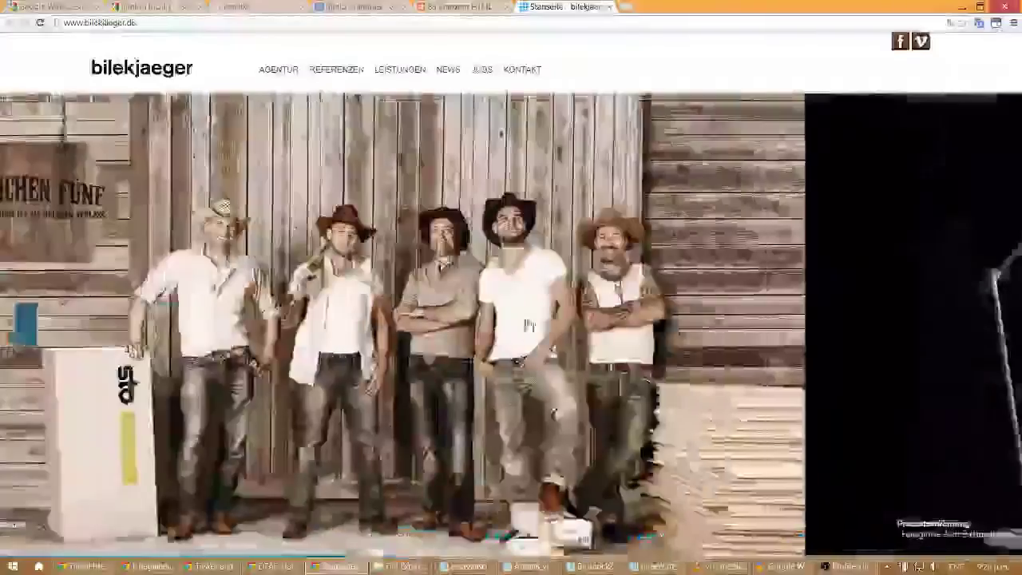
left_click(1003, 329)
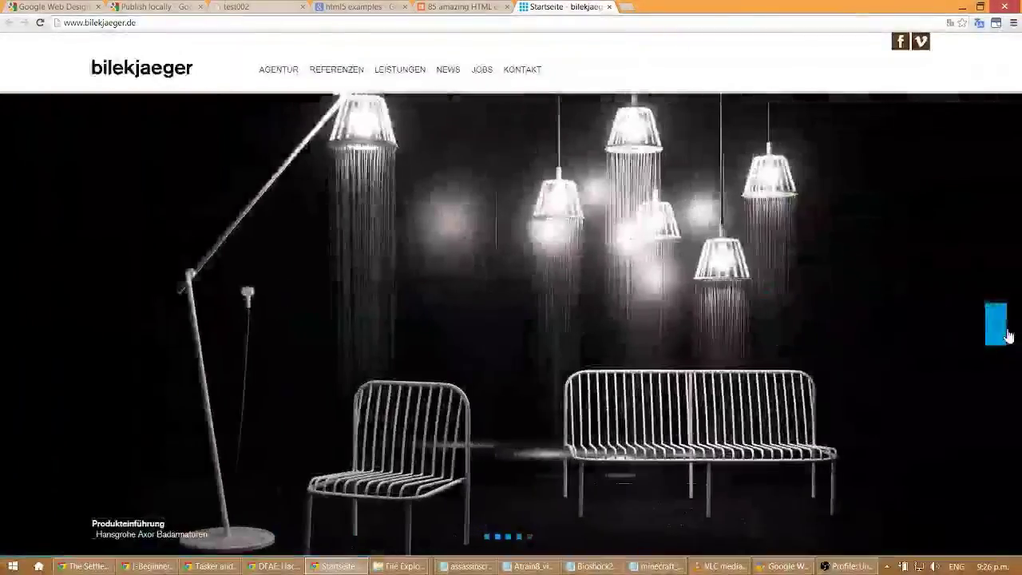
left_click(1006, 335)
left_click(1006, 336)
left_click(1006, 336)
left_click(1006, 336)
left_click(1006, 336)
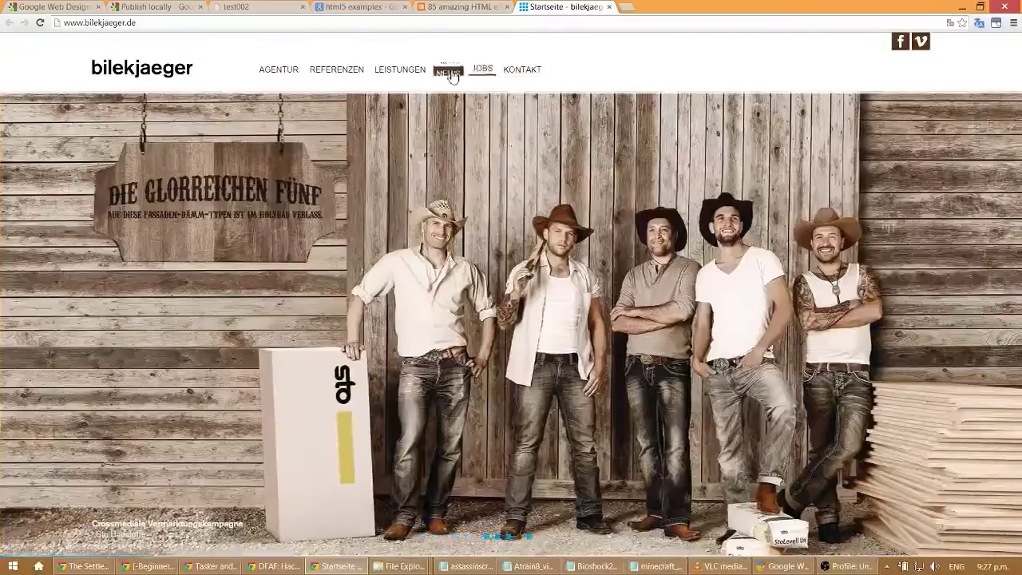
left_click(450, 73)
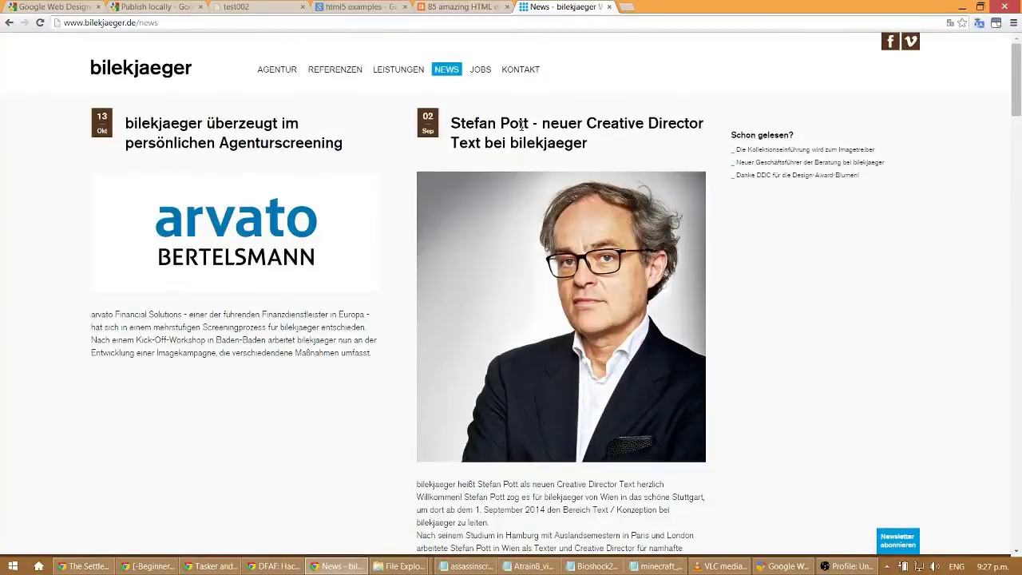
left_click(609, 8)
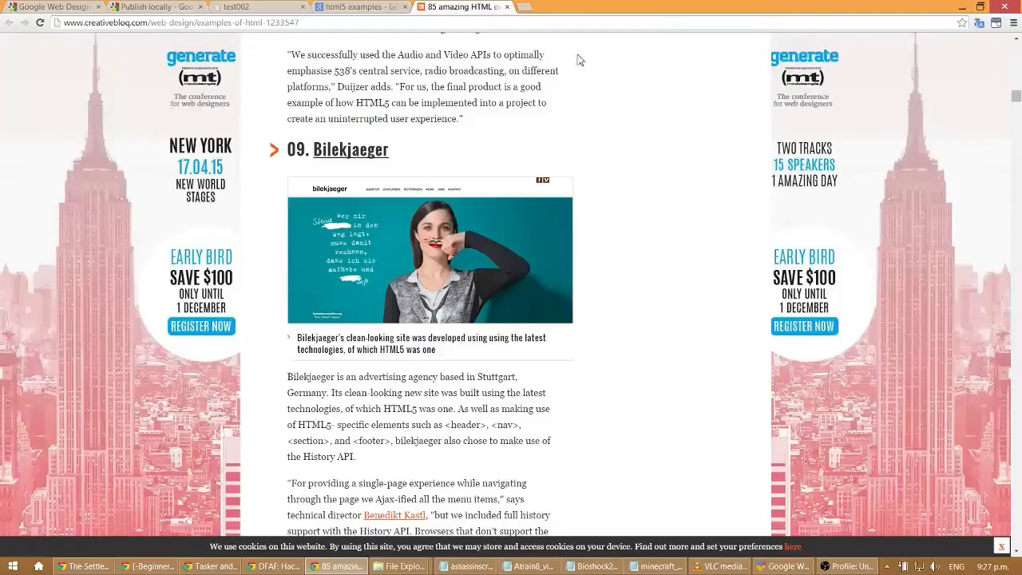
Open The Mustache Game, entry 11 of the article, in a new tab and start its preview
scroll(426, 451, "down", 10)
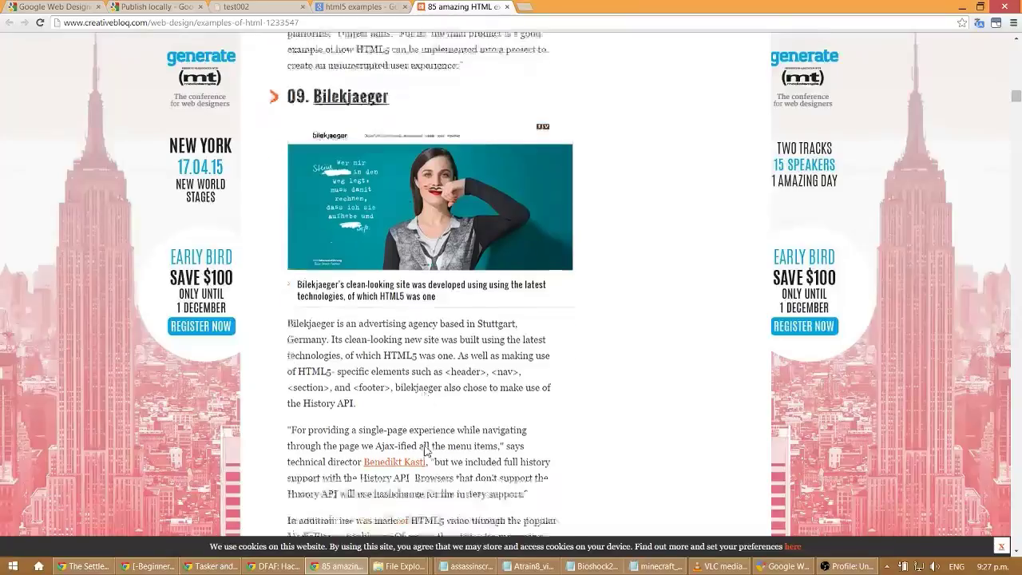
scroll(426, 451, "down", 4)
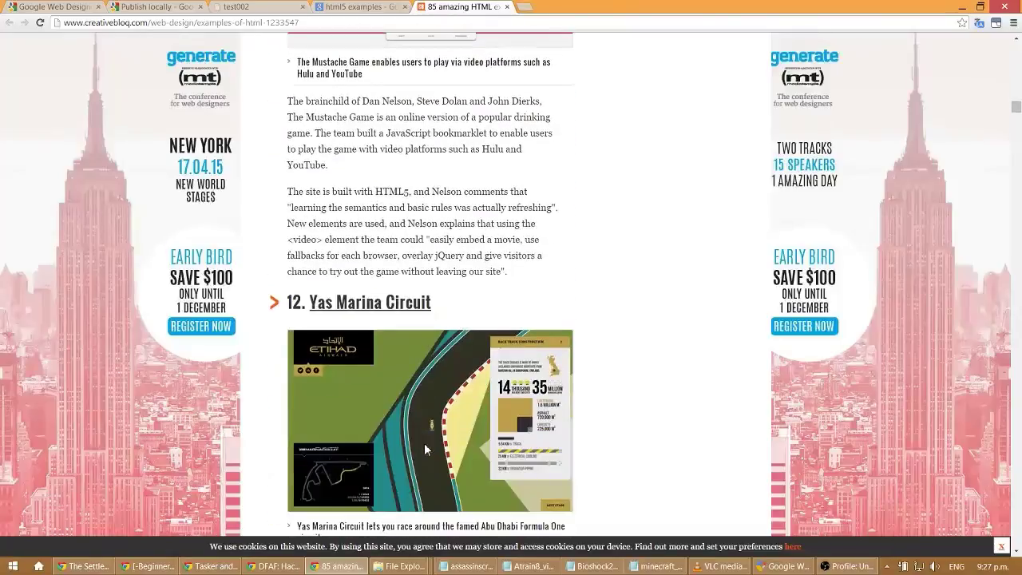
scroll(424, 443, "up", 3)
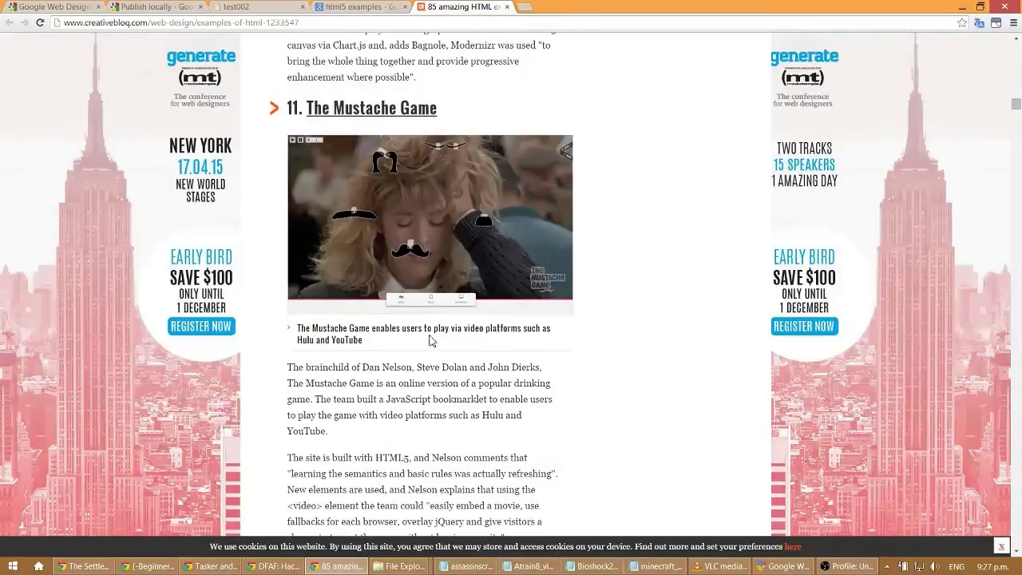
middle_click(388, 108)
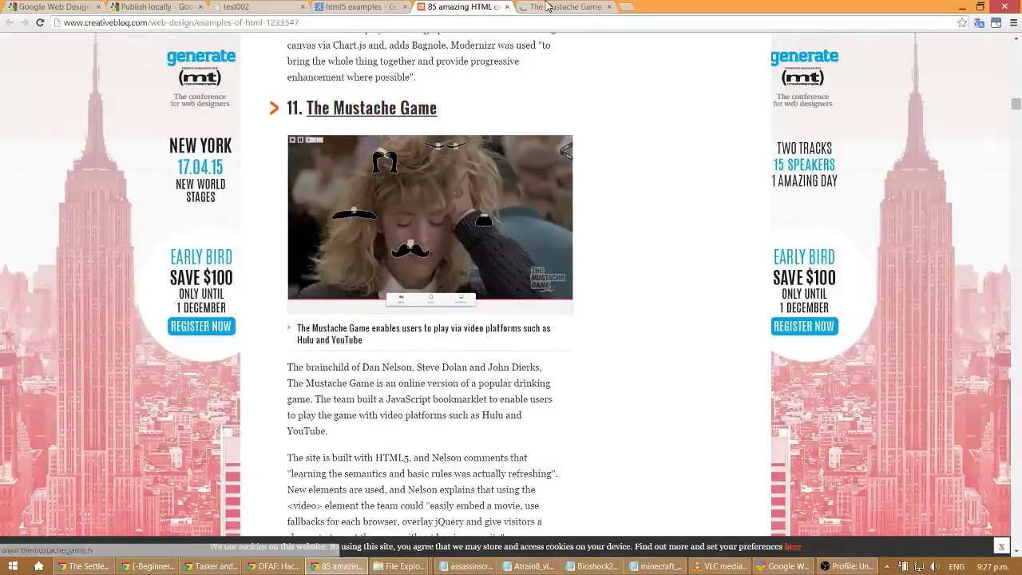
left_click(551, 6)
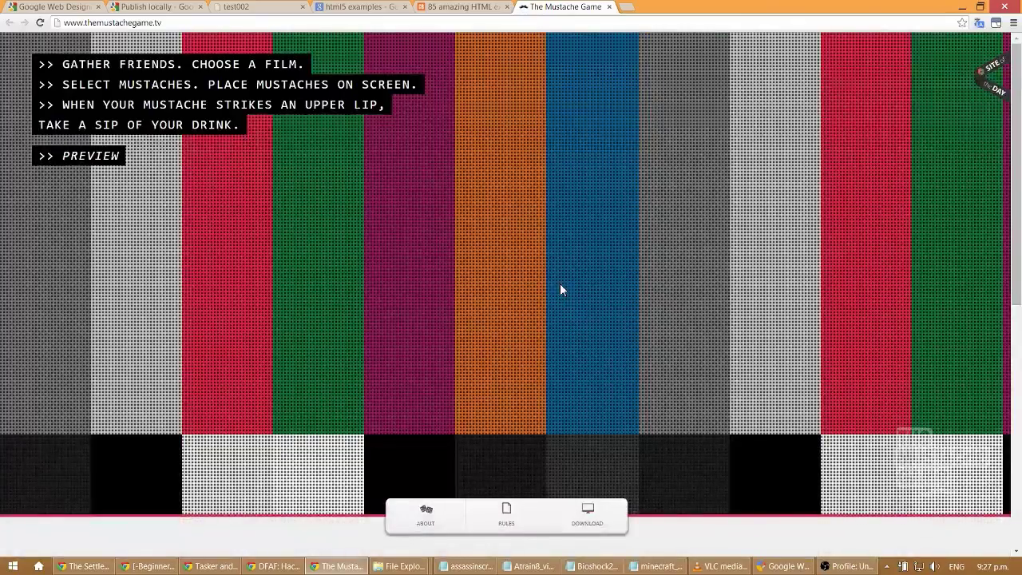
left_click(99, 161)
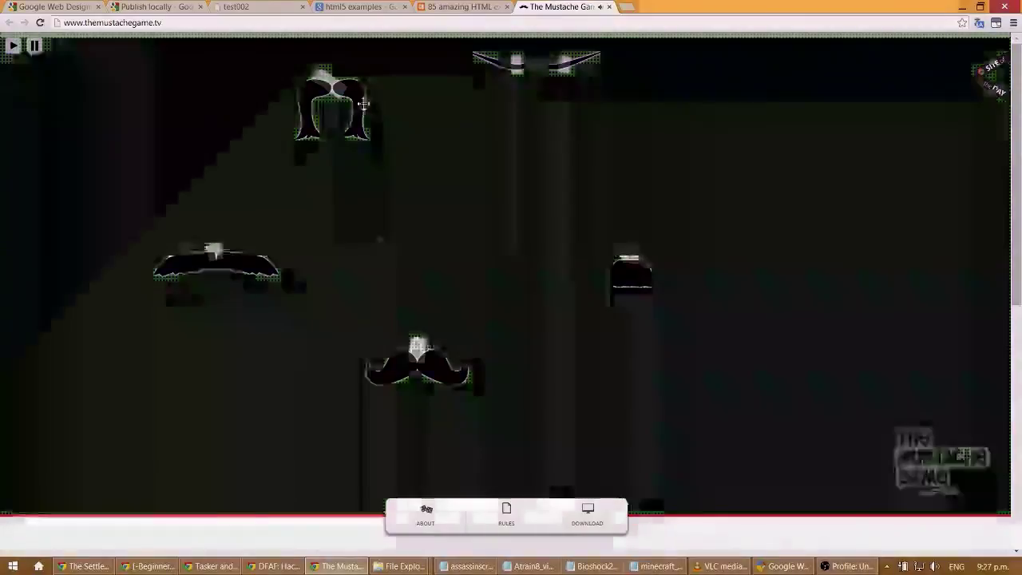
Place the horseshoe mustache over the mouth of the face in the film, and the handlebar and thin mustaches over its eyebrows
left_click_drag(340, 117, 508, 202)
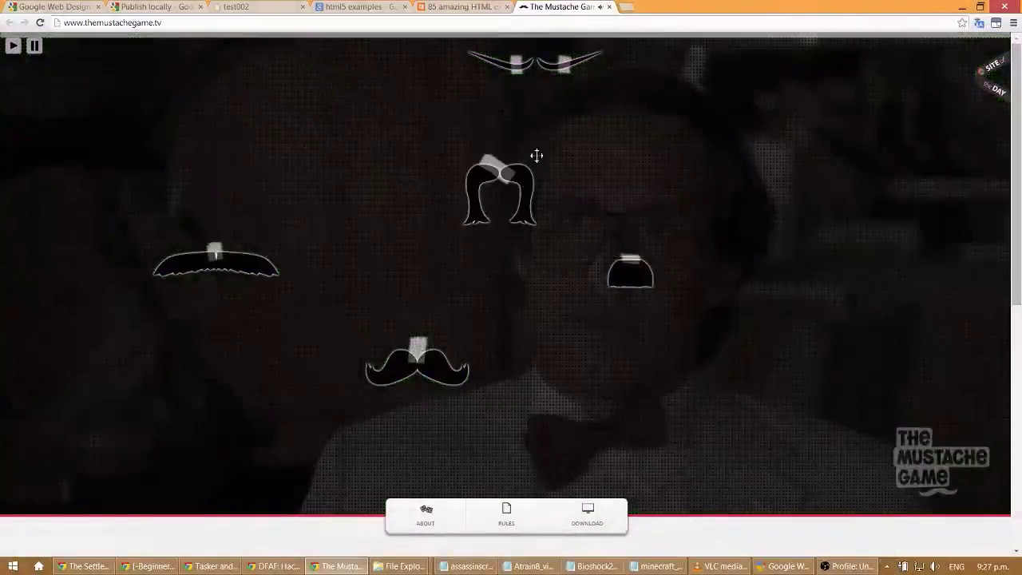
left_click_drag(561, 67, 635, 359)
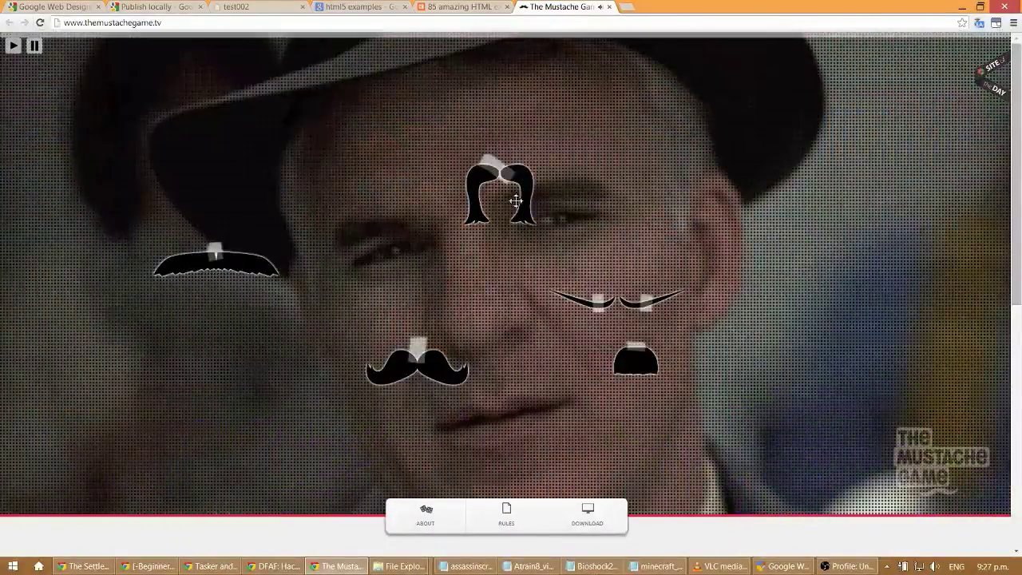
left_click_drag(516, 204, 508, 405)
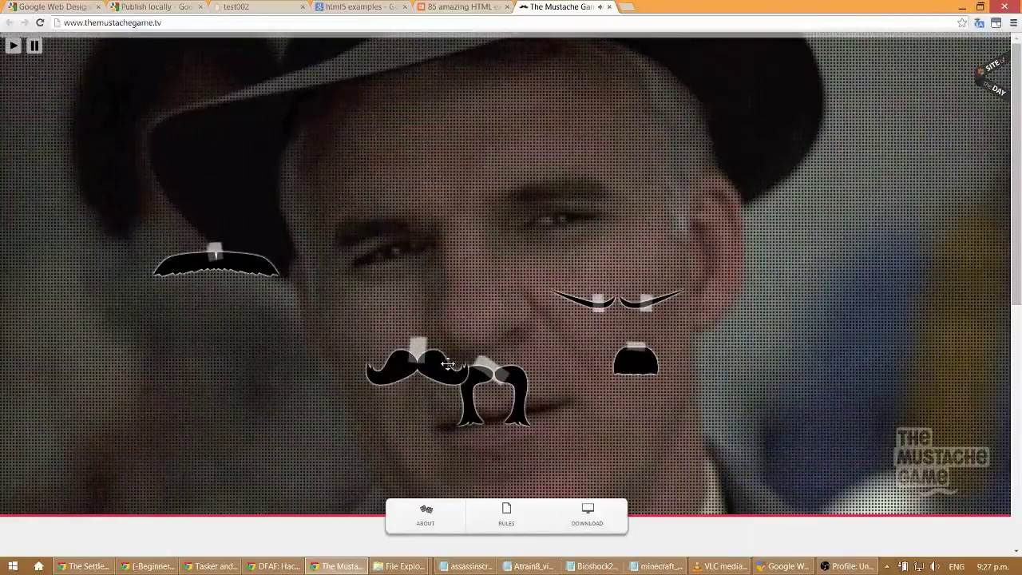
left_click_drag(448, 361, 583, 173)
left_click_drag(630, 298, 396, 220)
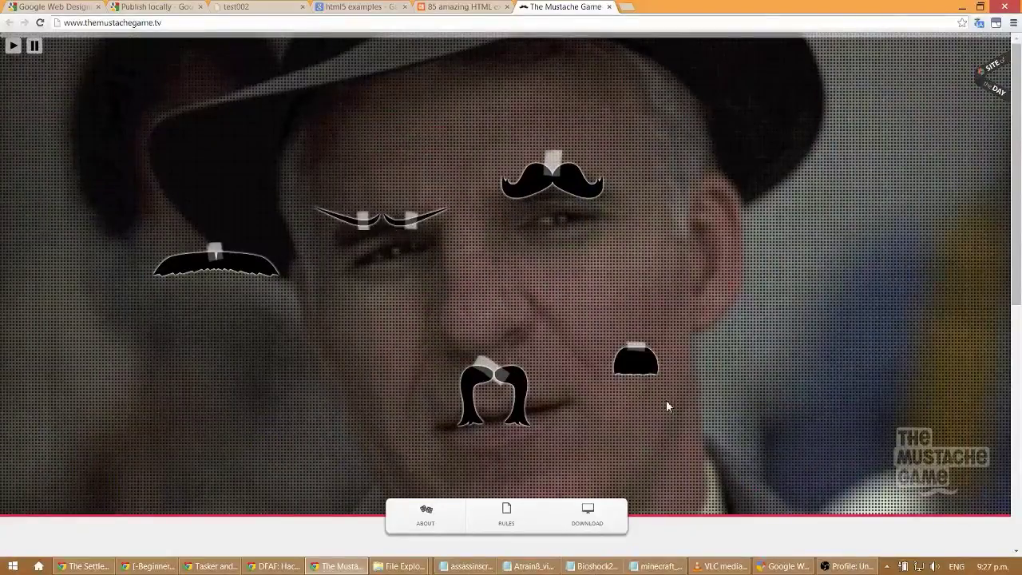
Place the wide mustache and the small square mustache on opposite cheeks of the face
left_click_drag(649, 362, 636, 335)
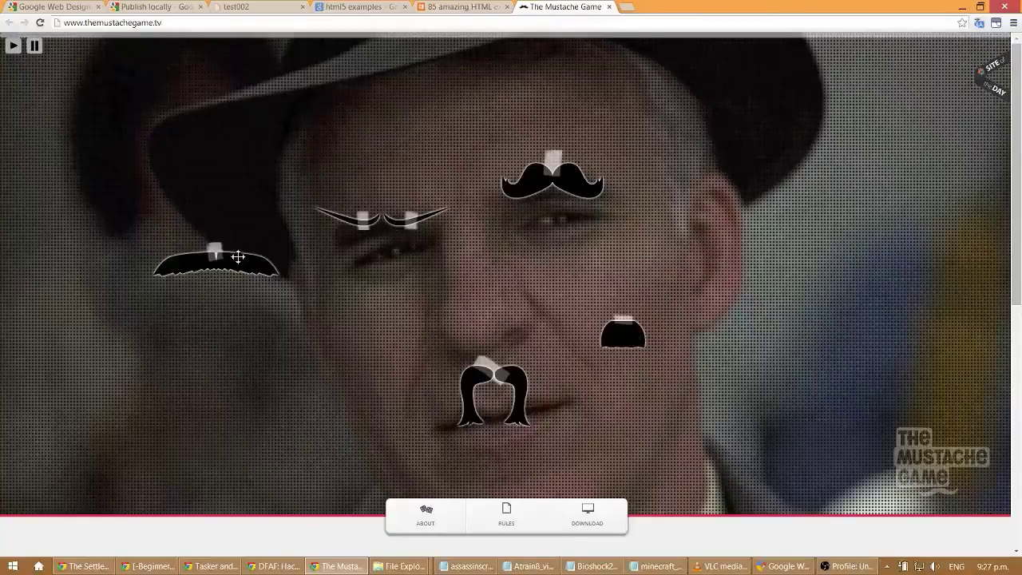
left_click_drag(238, 256, 412, 309)
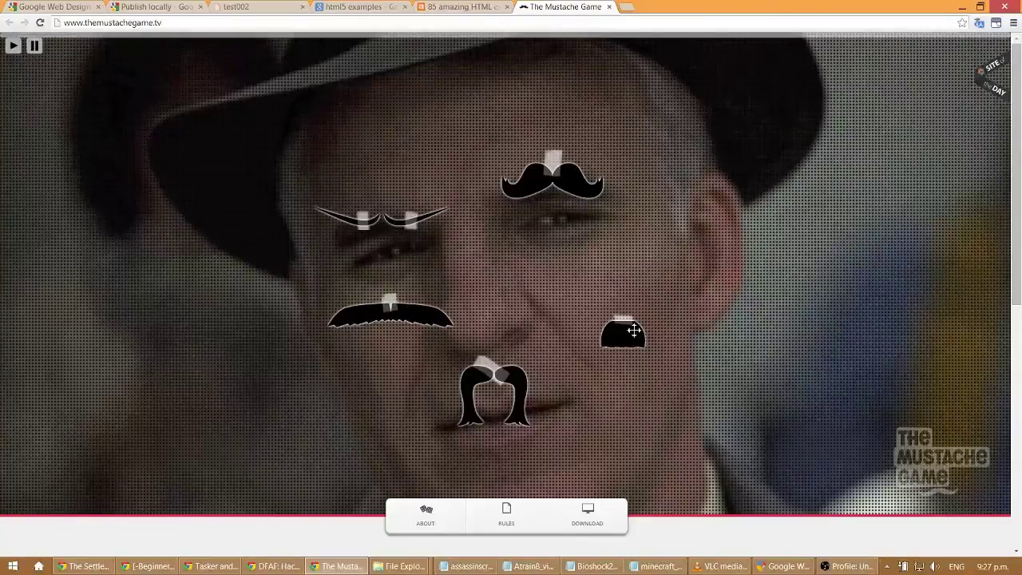
left_click_drag(634, 330, 592, 302)
left_click_drag(409, 316, 387, 314)
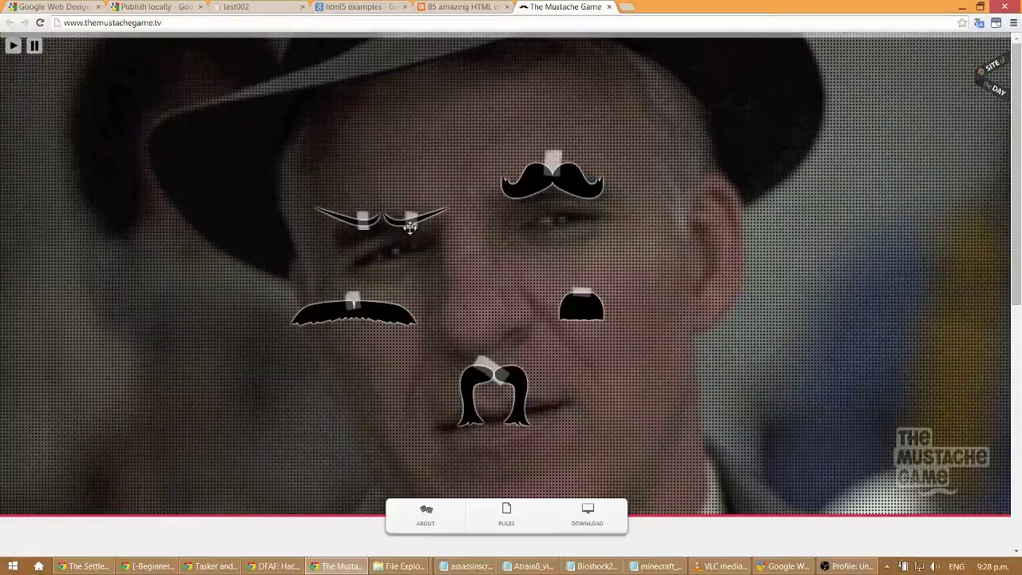
Move the two eyebrow mustaches up to the forehead, the square one lower on the cheek, and the horseshoe one onto the chin
left_click_drag(414, 221, 442, 146)
left_click_drag(552, 174, 616, 130)
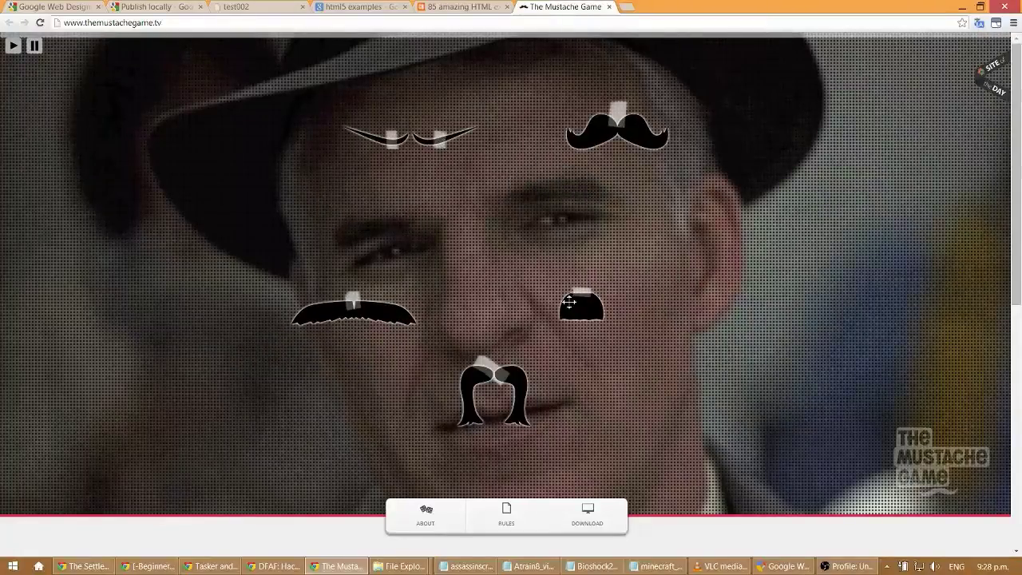
left_click_drag(569, 302, 609, 335)
left_click_drag(495, 377, 515, 459)
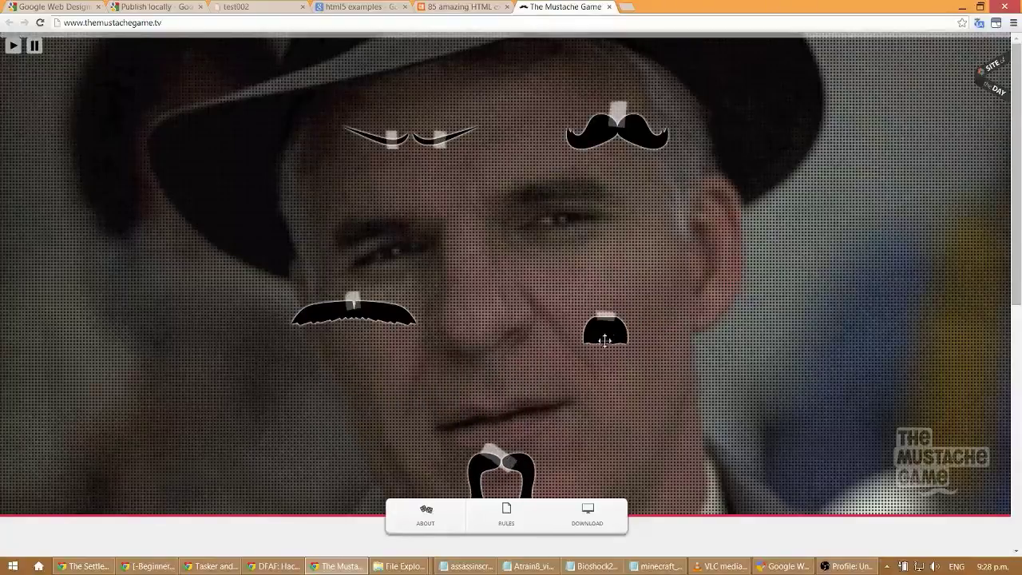
Move the small square mustache to just above the mouth and the wide mustache onto the opposite cheek
left_click_drag(605, 341, 479, 371)
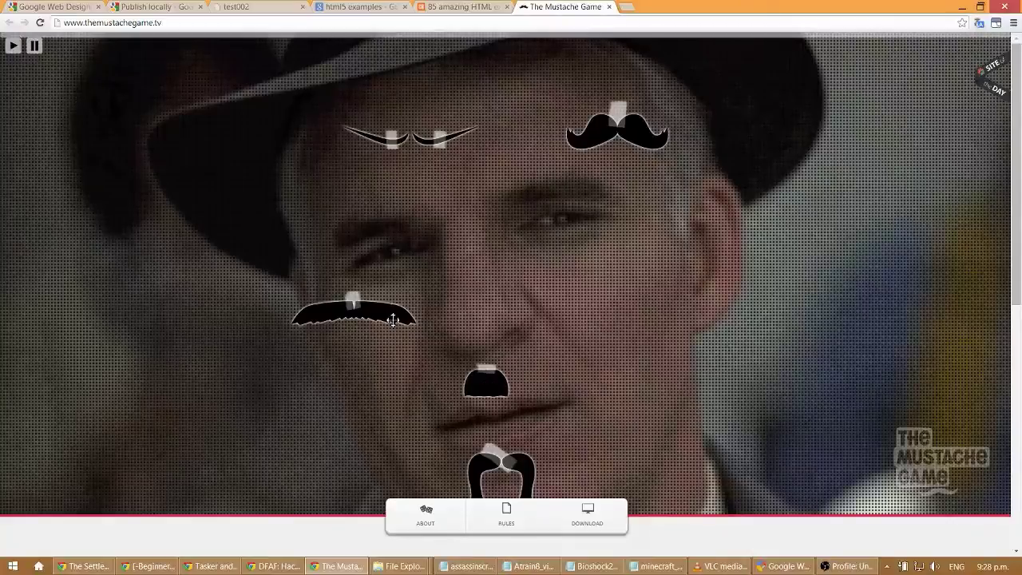
left_click_drag(393, 320, 617, 362)
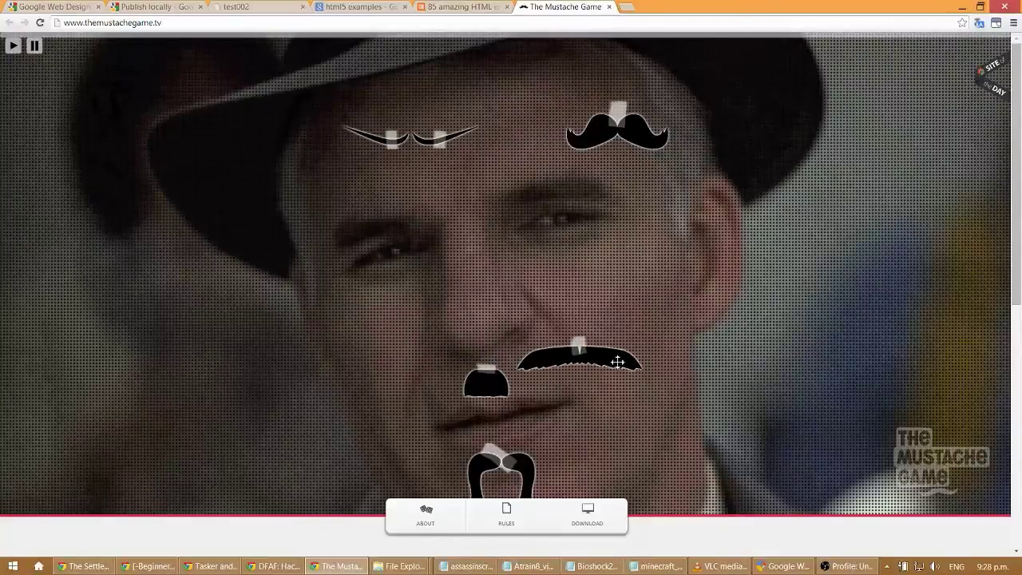
Switch to Google Web Designer and show test002.html in Design view
left_click(786, 566)
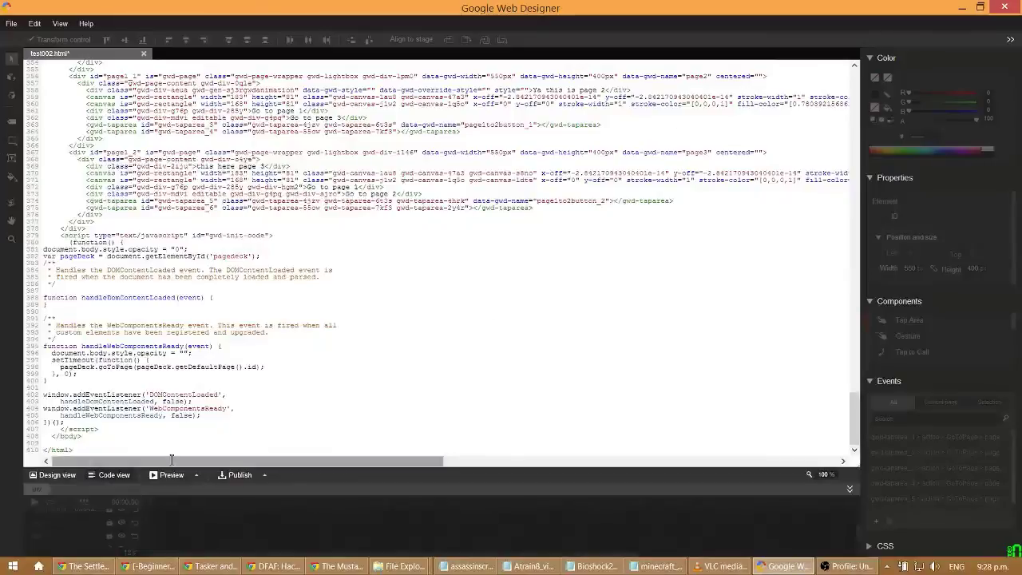
left_click(58, 476)
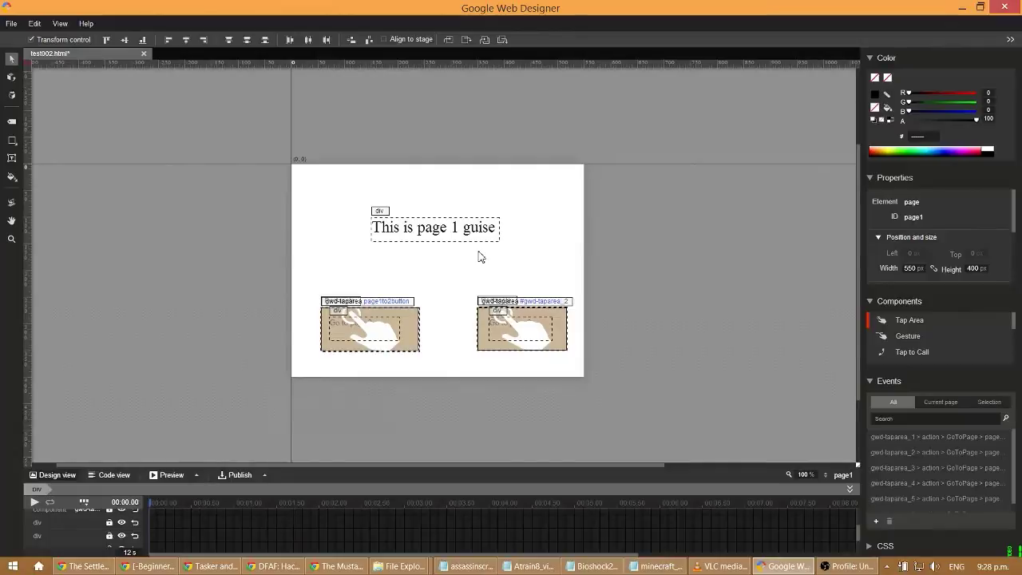
Back in The Mustache Game, spread the wide and square mustaches outward, lower the thin and handlebar ones on the forehead, and put the horseshoe over the mouth
left_click(340, 565)
left_click_drag(585, 351, 689, 321)
left_click_drag(481, 383, 227, 320)
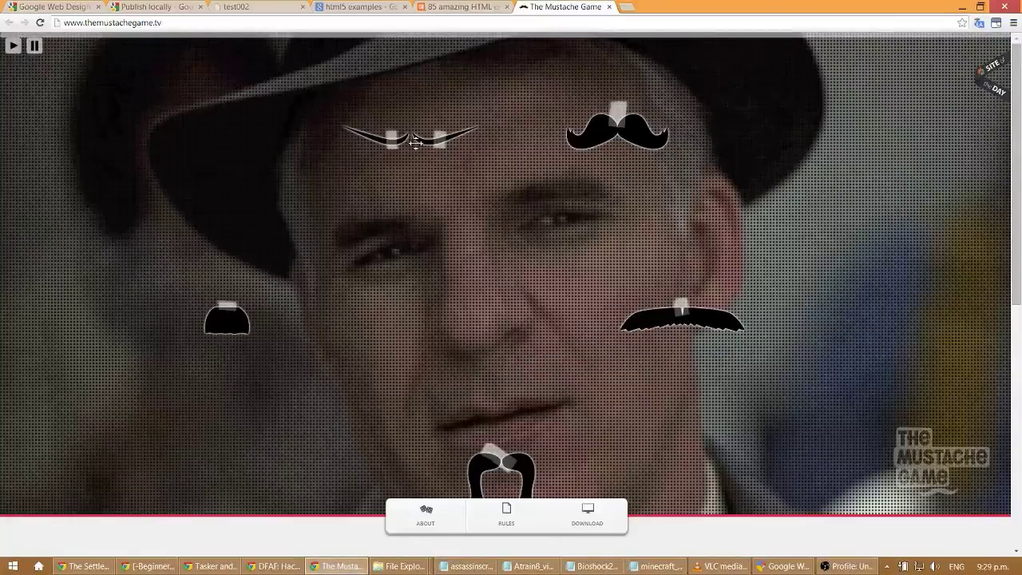
left_click_drag(416, 142, 384, 169)
mouse_move(594, 144)
left_mouse_down()
mouse_move(596, 205)
mouse_move(605, 160)
left_mouse_up()
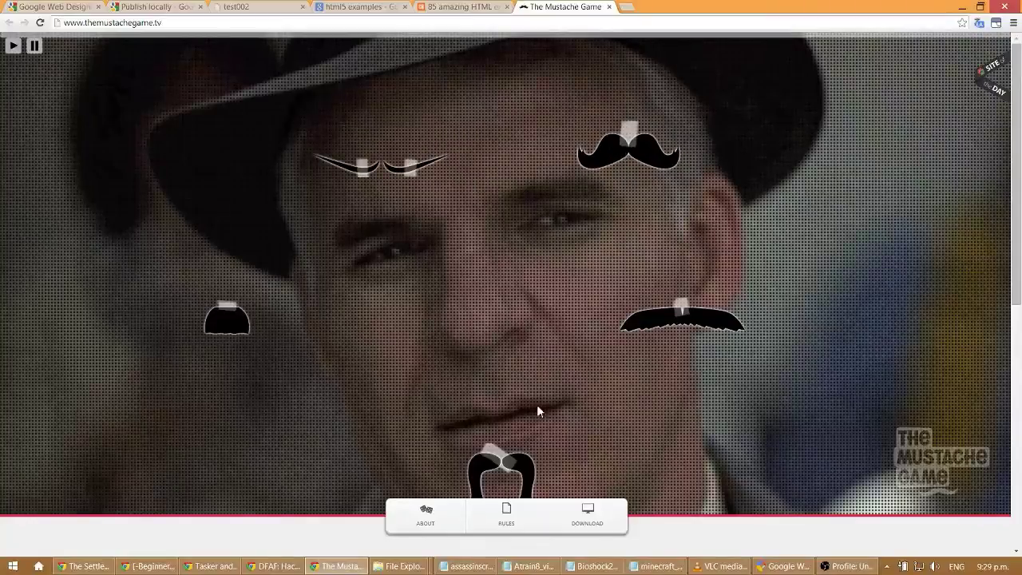
left_click_drag(511, 469, 493, 394)
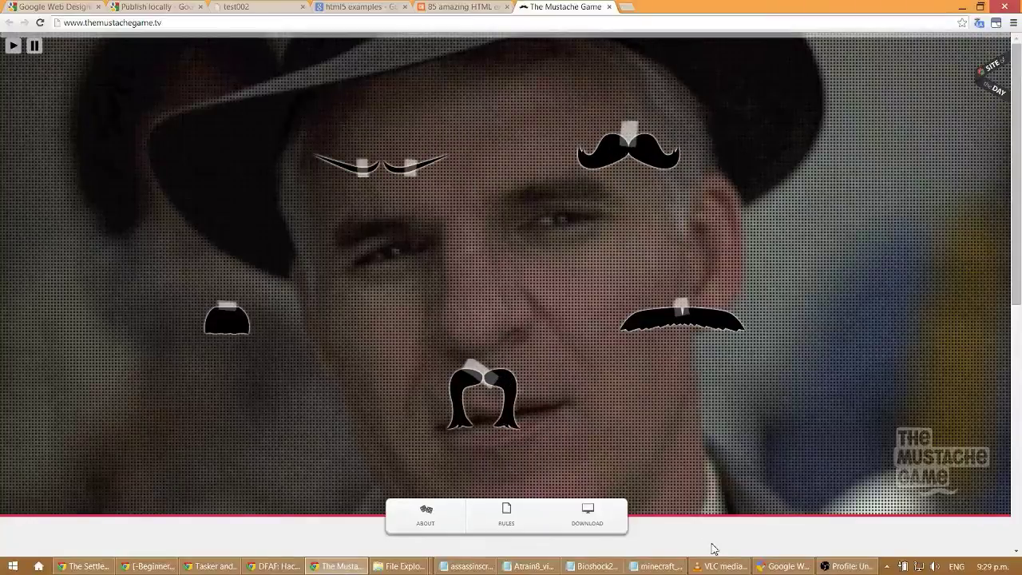
In Google Web Designer, publish test002 locally with Flatten Files and the Mozilla and No Prefix options kept on
left_click(769, 564)
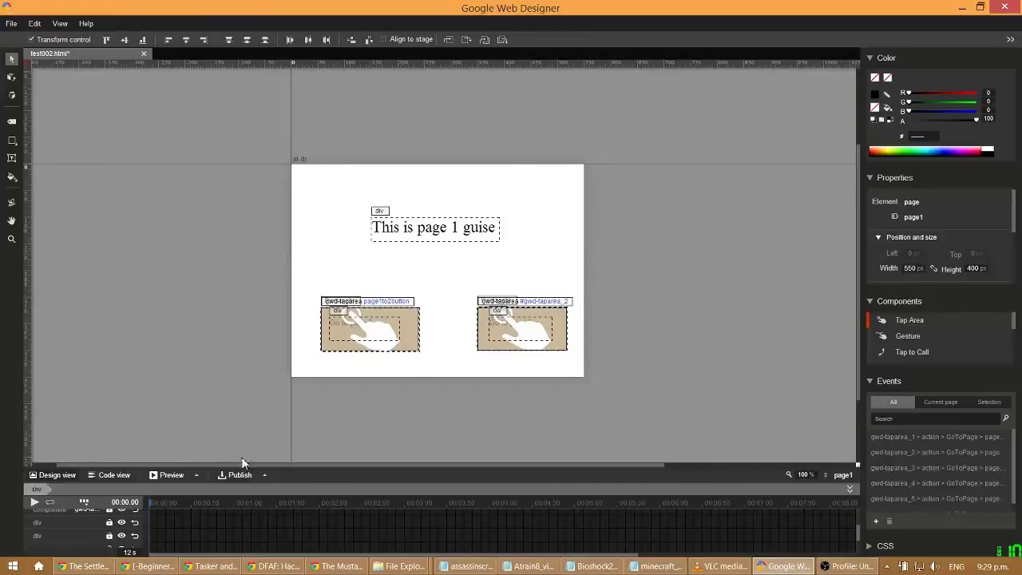
left_click(264, 474)
left_click(188, 432)
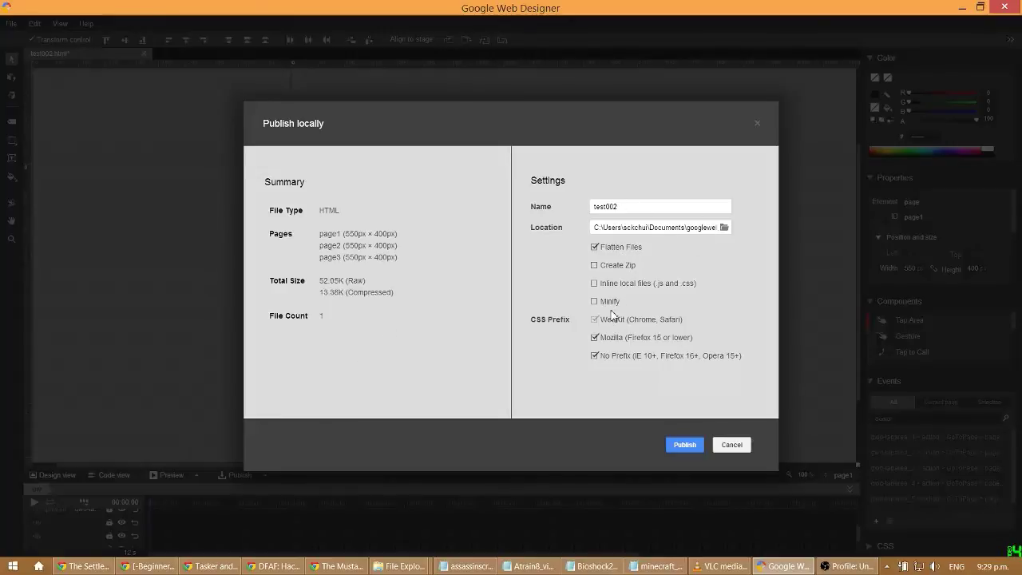
left_click(685, 445)
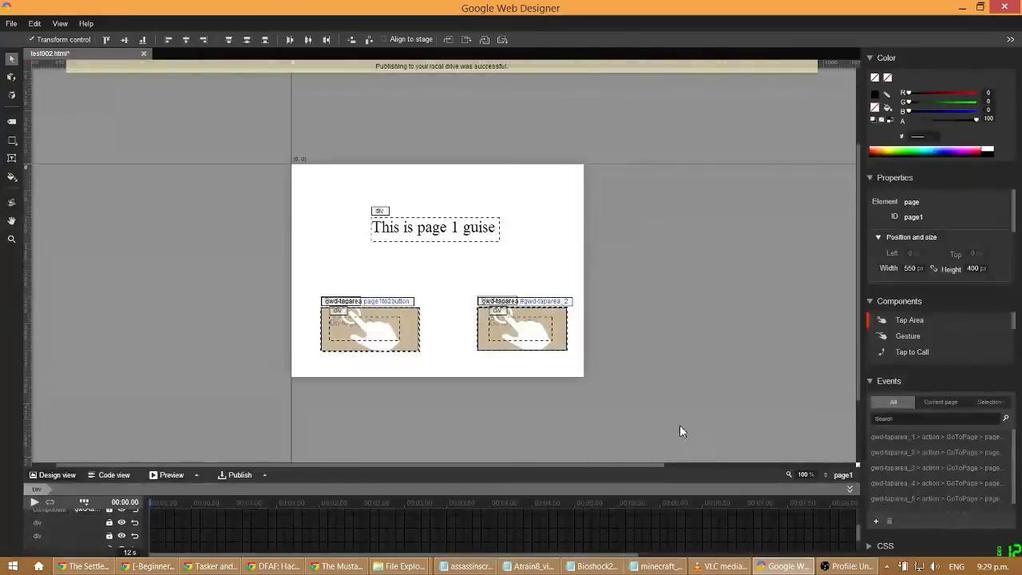
Open a new File Explorer window and go to the test002 project folder inside Documents > googlewebdesigner
right_click(409, 566)
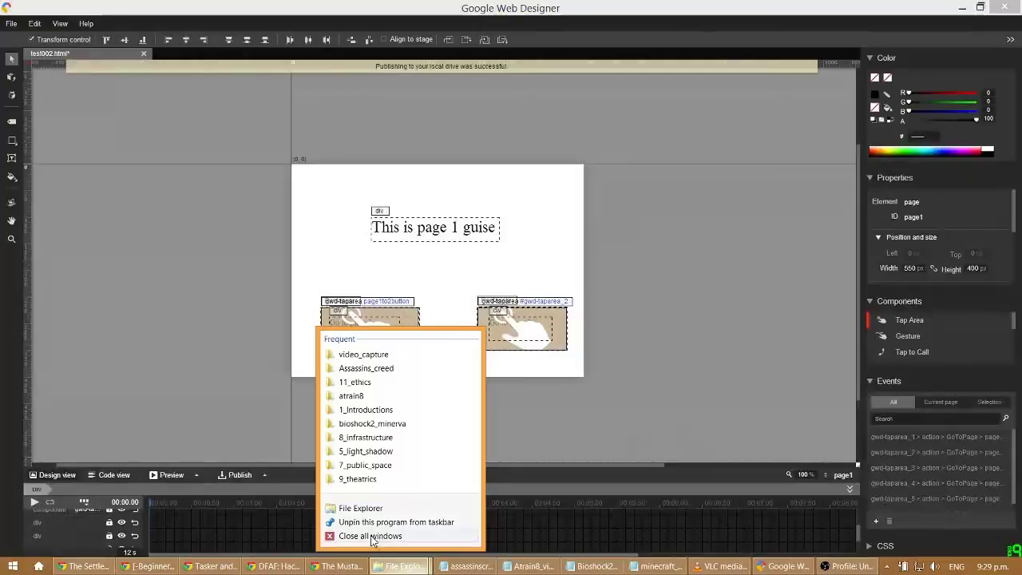
left_click(374, 508)
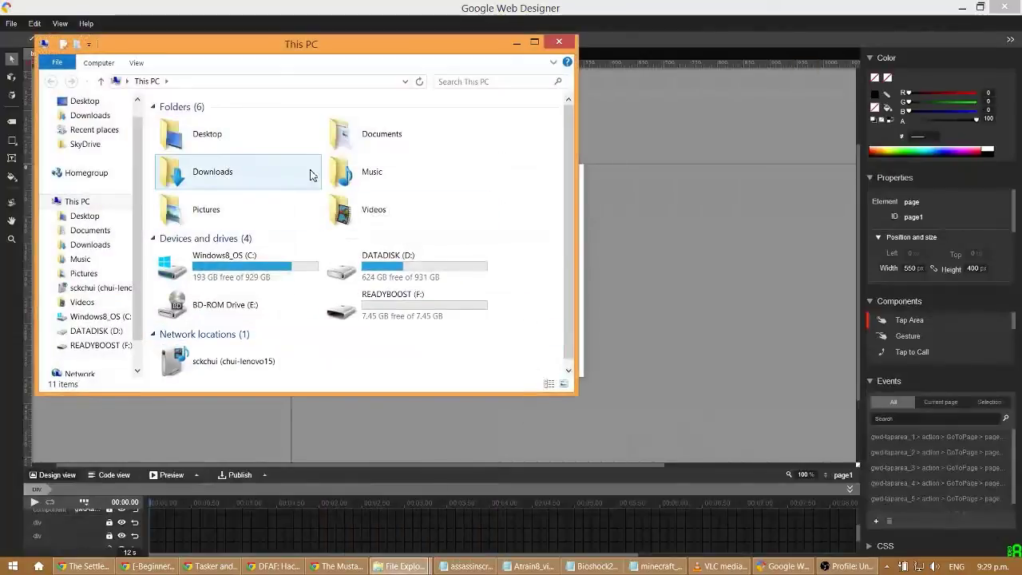
double_click(372, 140)
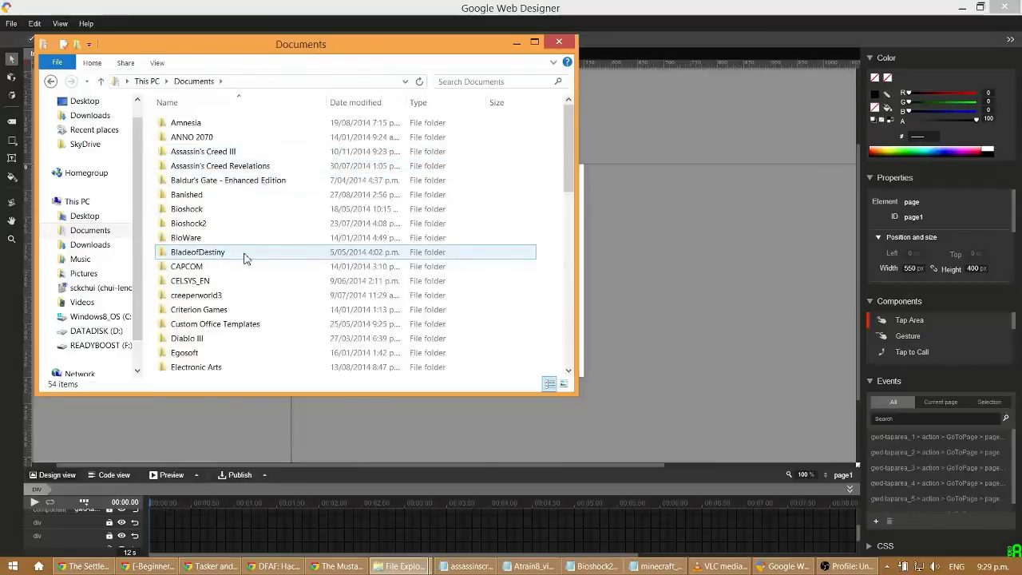
scroll(248, 256, "down", 5)
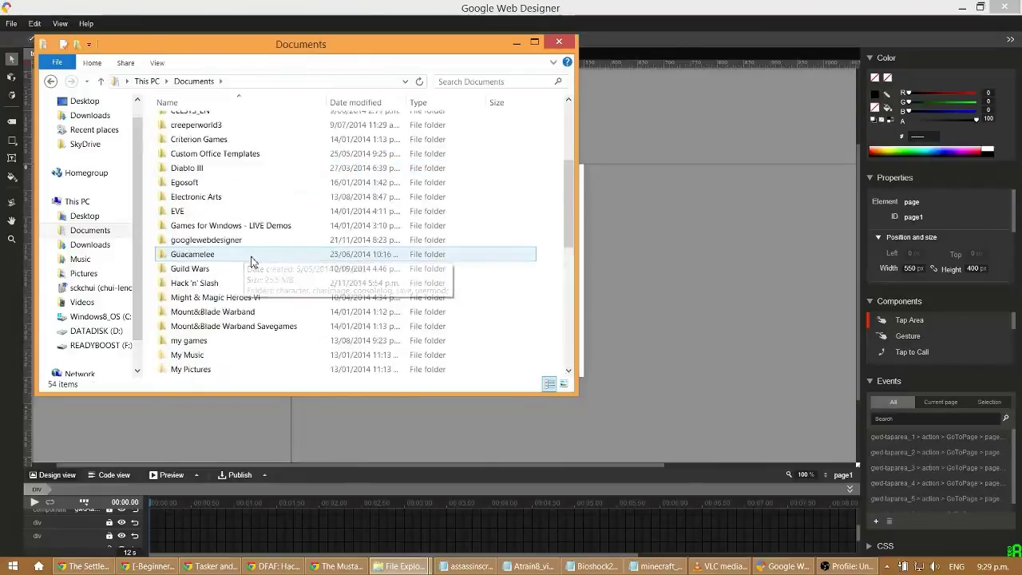
double_click(256, 197)
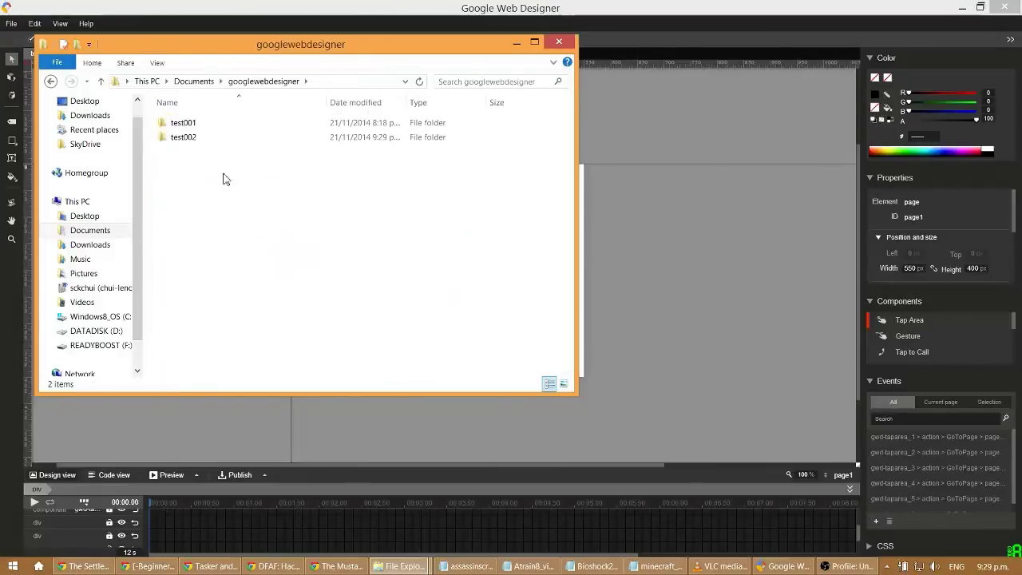
double_click(204, 141)
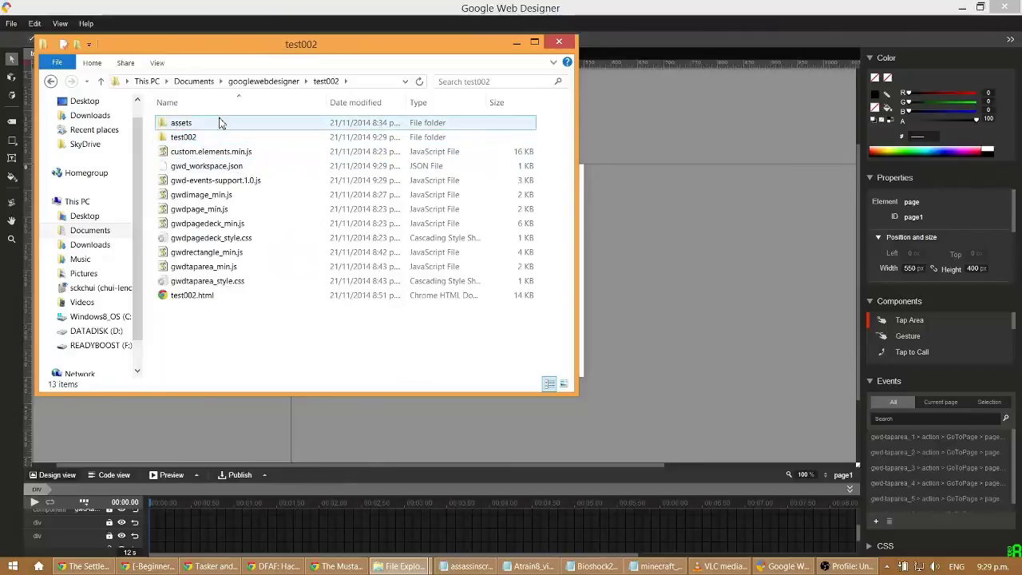
Look through the project's assets folder and the nested test002 folder holding the published files
double_click(221, 124)
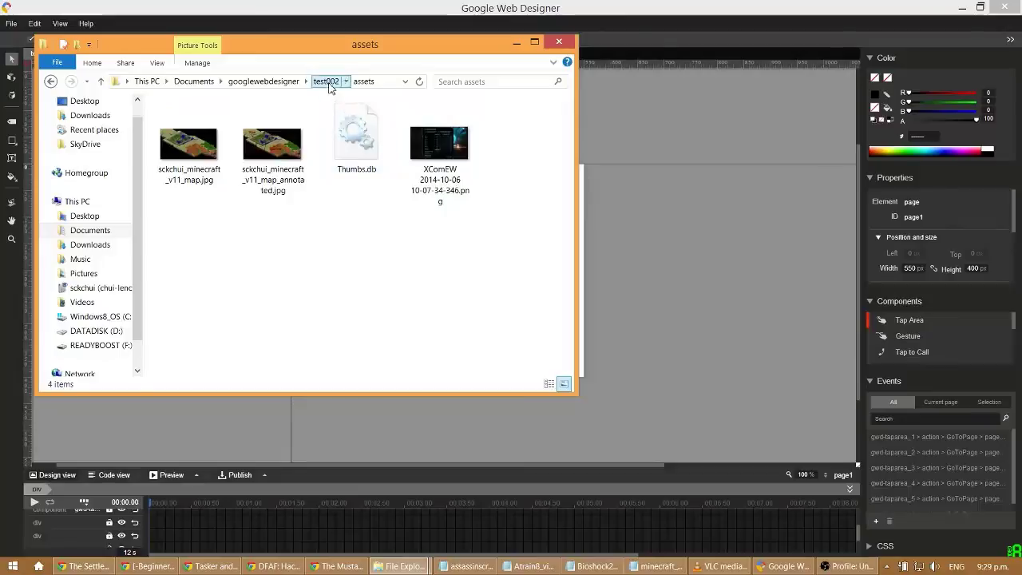
left_click(325, 81)
double_click(236, 141)
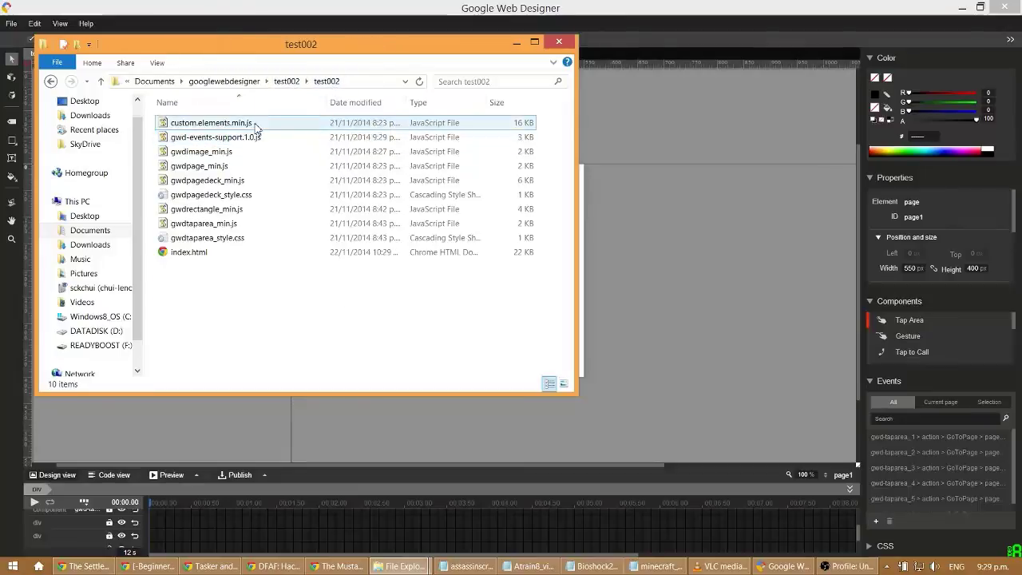
left_click(286, 82)
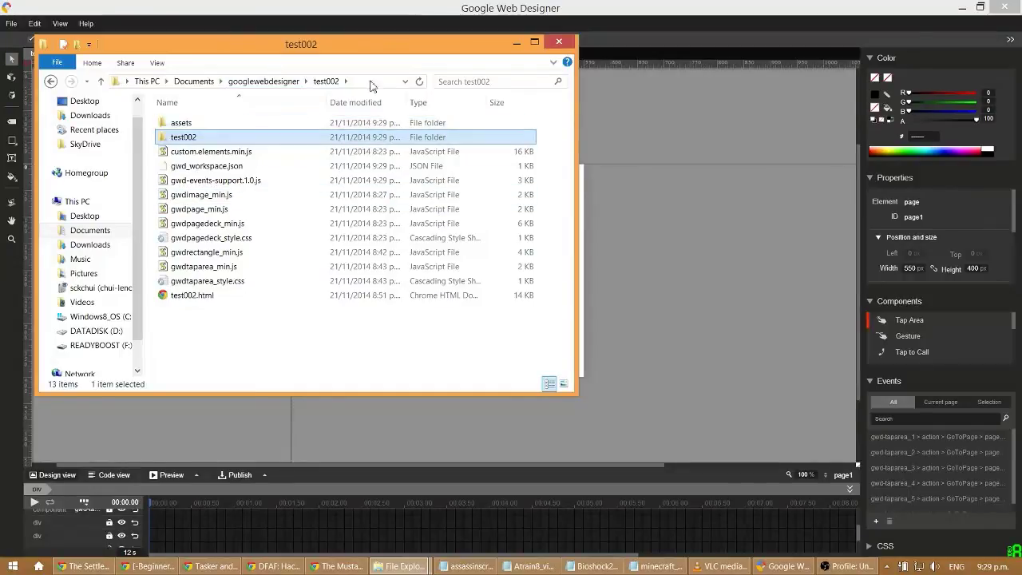
Compare the published folder with its parent test002 folder, select all the parent's loose project files, and return to Google Web Designer
left_click_drag(257, 327, 183, 147)
double_click(183, 138)
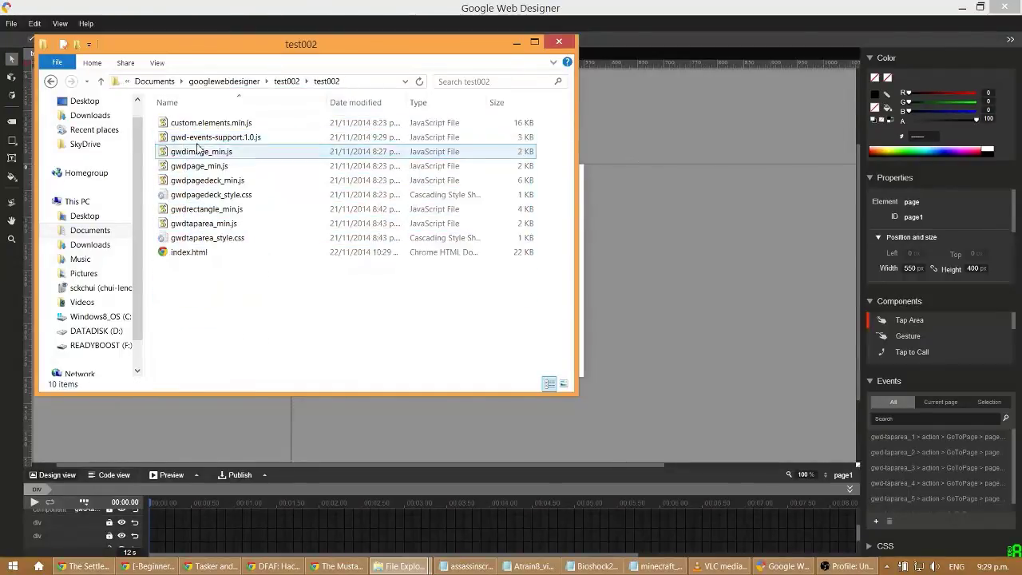
left_click(286, 80)
left_click_drag(240, 323, 164, 144)
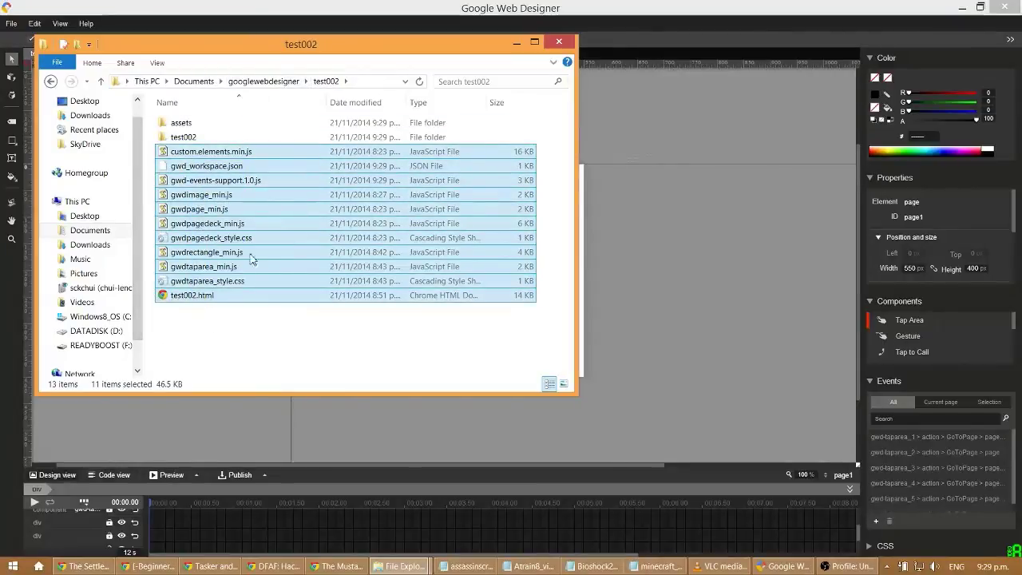
left_click(528, 26)
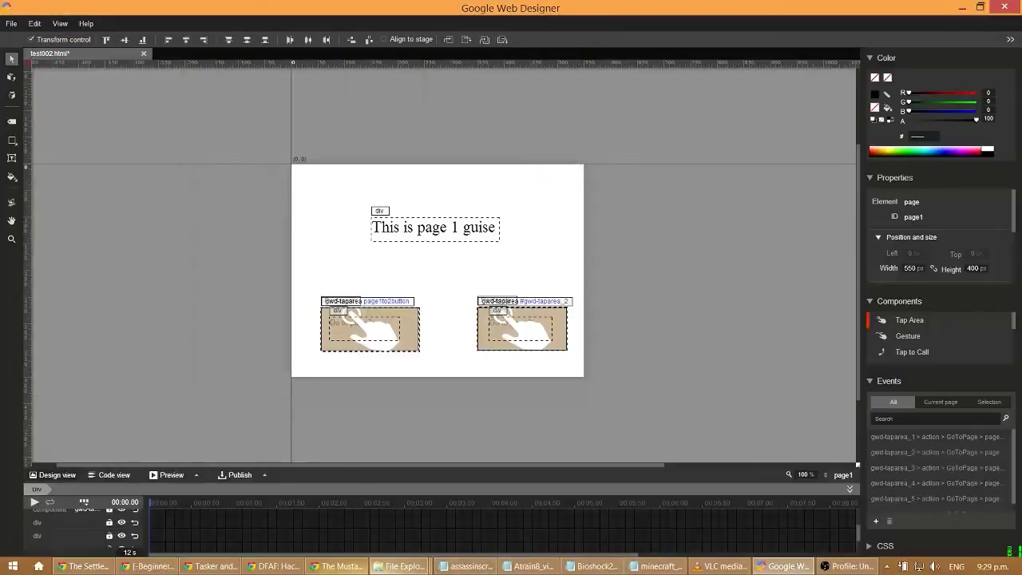
left_click(401, 567)
left_click(926, 511)
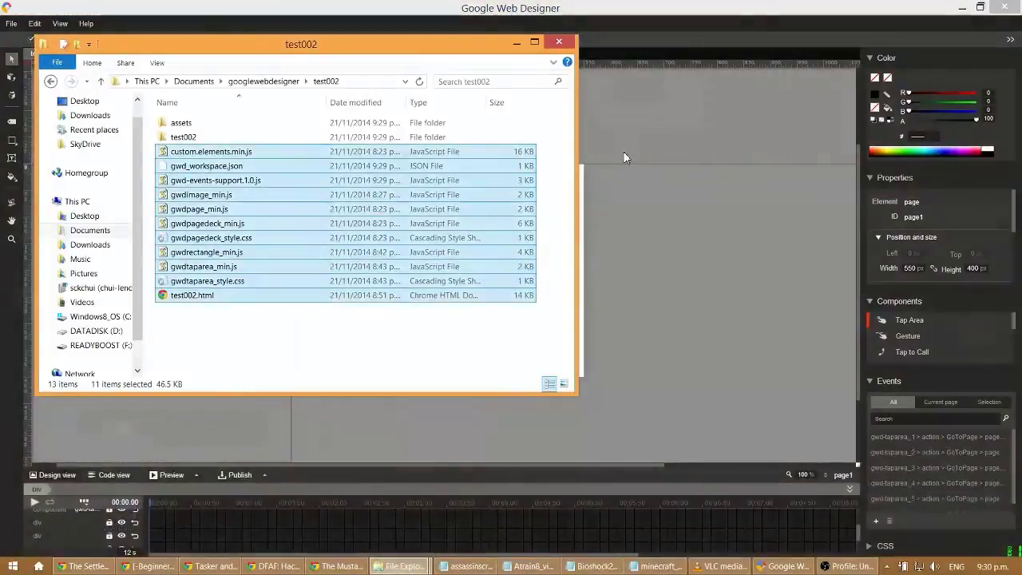
left_click(668, 179)
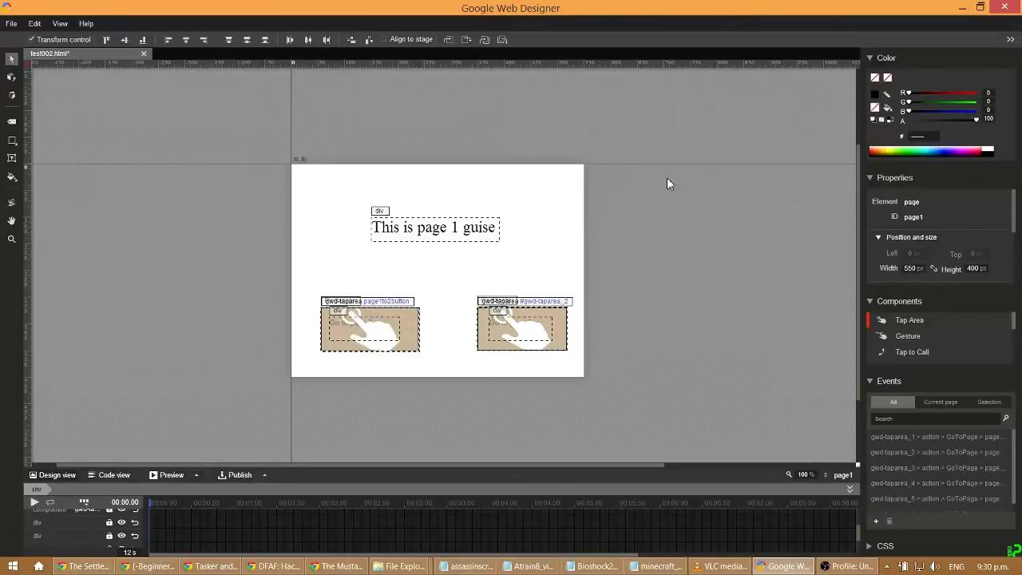
Start a new event with the second tap area on page 1, gwd-taparea_2, as its target
left_click(521, 328)
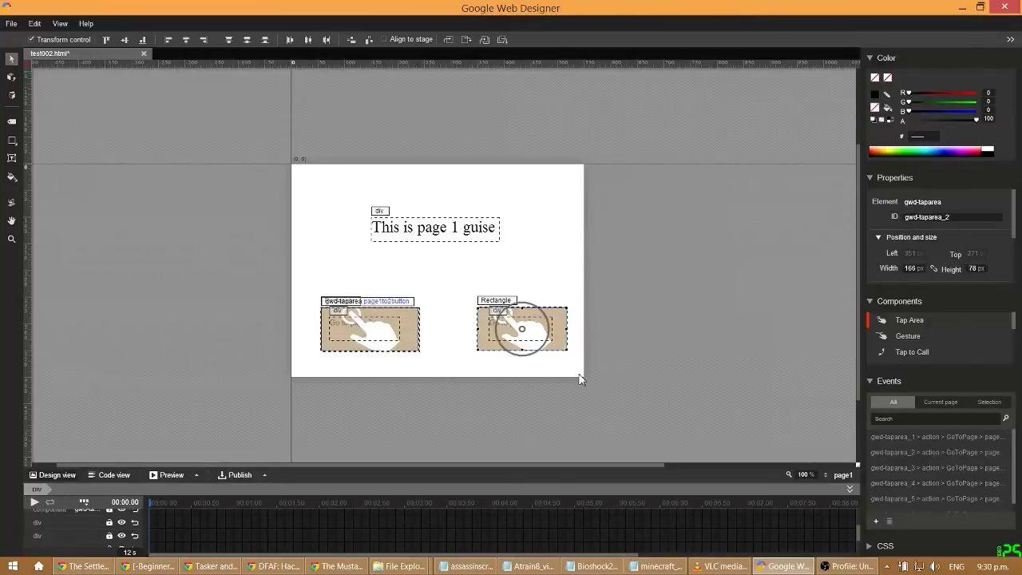
left_click(876, 521)
left_click(454, 286)
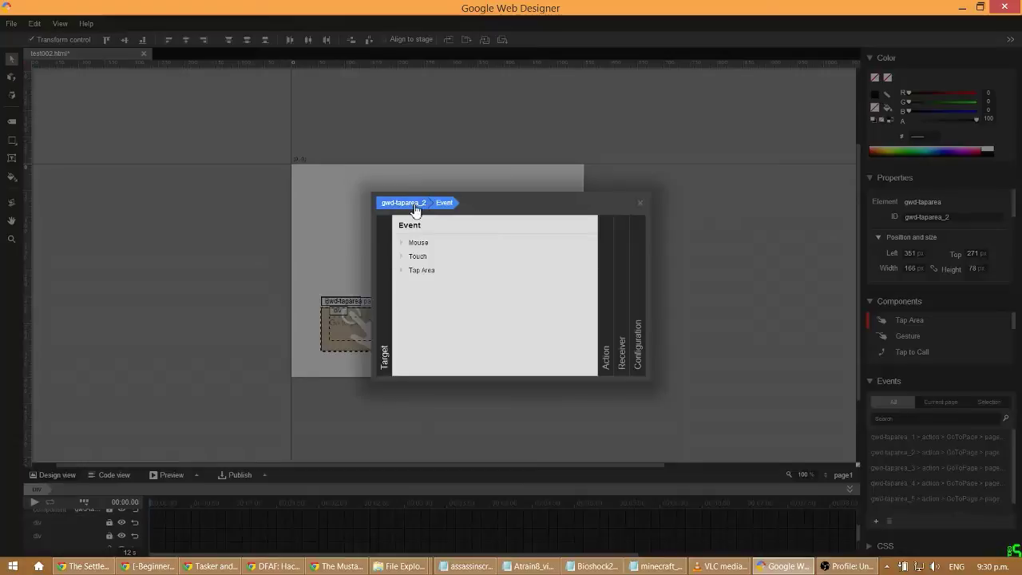
Change the event target to page1 and examine its Page, Mouse, Touch and Tap Area event types
left_click(407, 204)
left_click(454, 259)
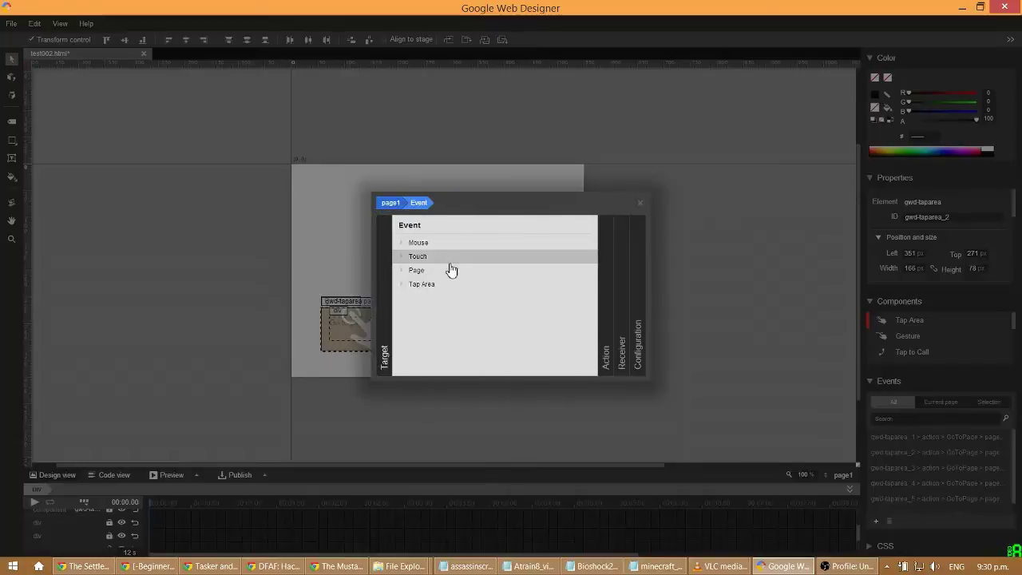
left_click(448, 271)
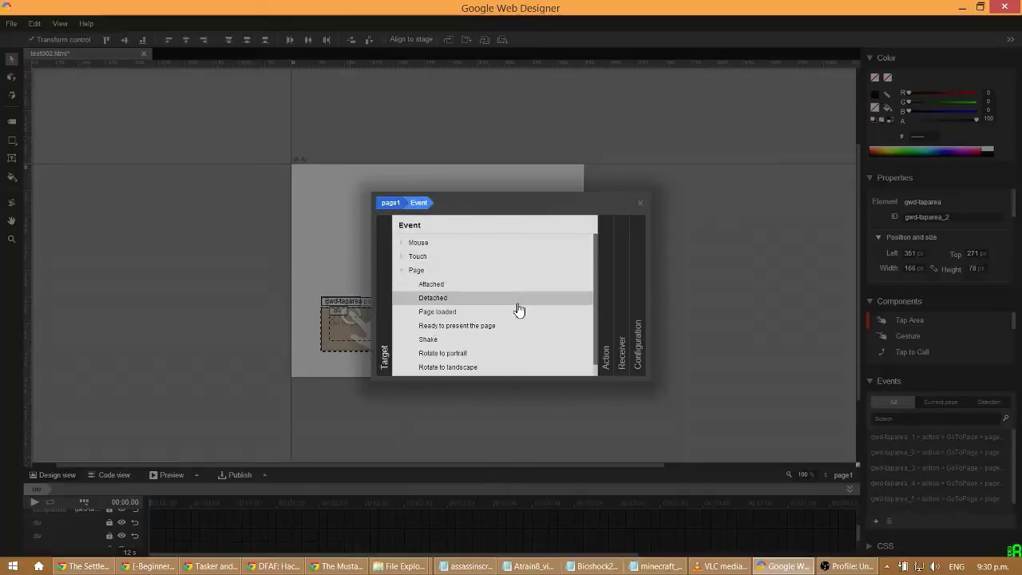
left_click(447, 270)
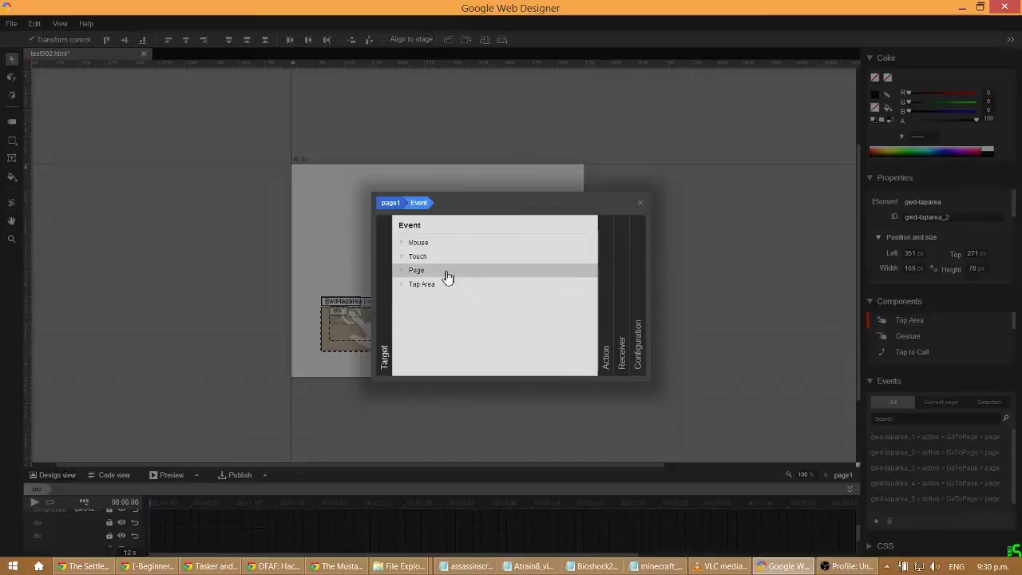
left_click(446, 243)
left_click(446, 243)
left_click(445, 257)
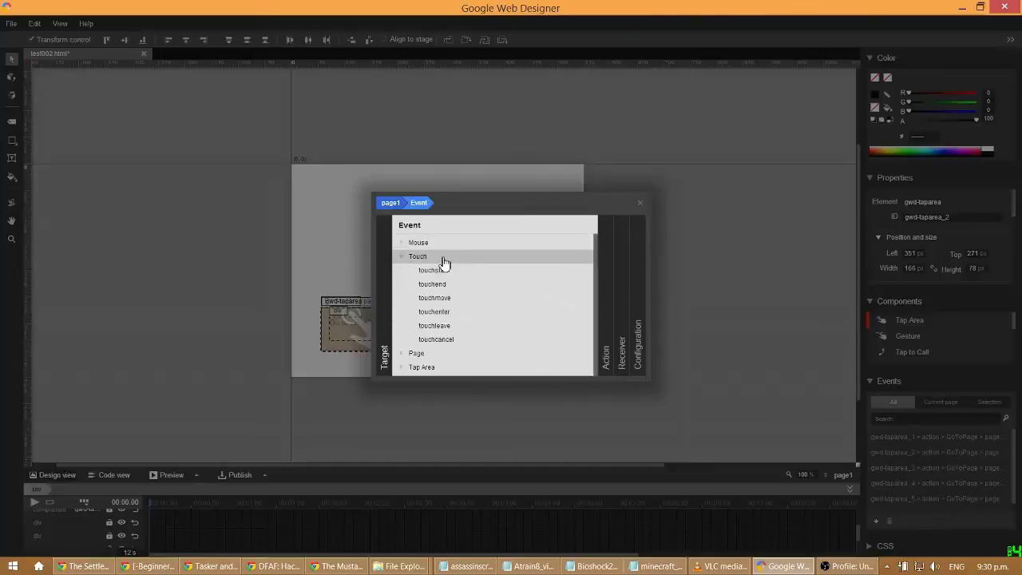
left_click(445, 257)
left_click(446, 289)
left_click(451, 289)
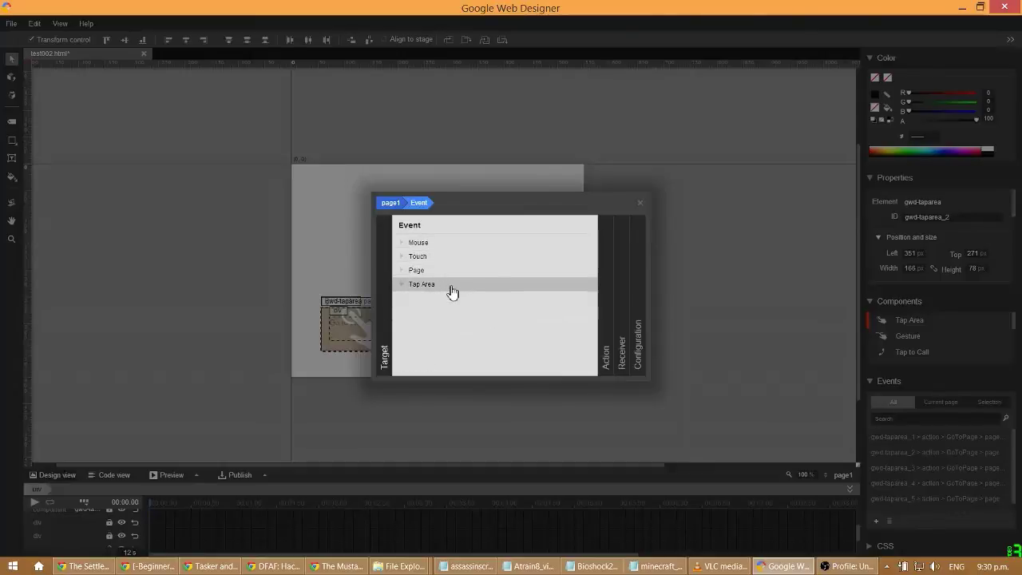
Change the event target to document.body and examine its Tap Area, Touch and Mouse event types
left_click(391, 205)
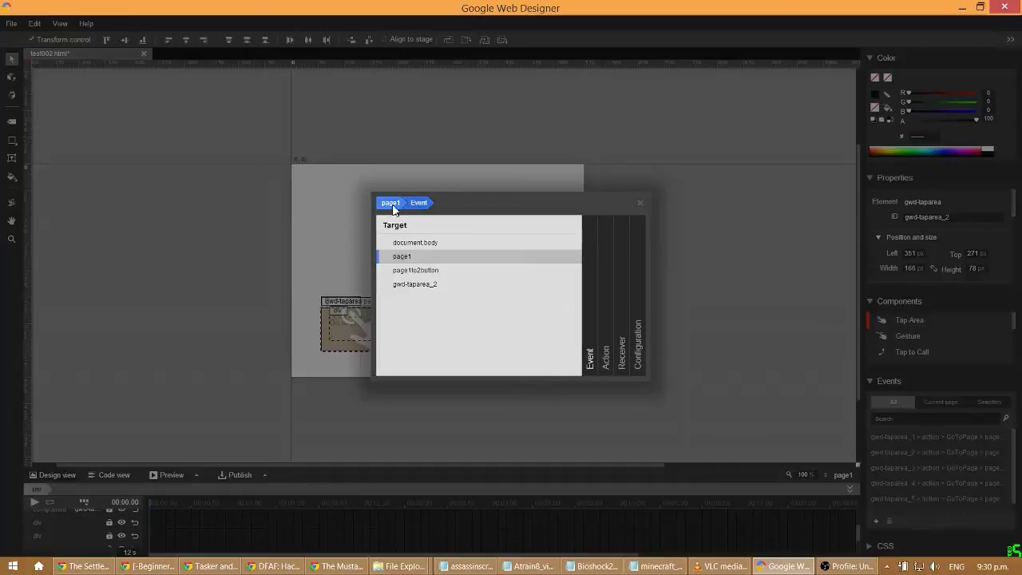
left_click(419, 244)
left_click(451, 271)
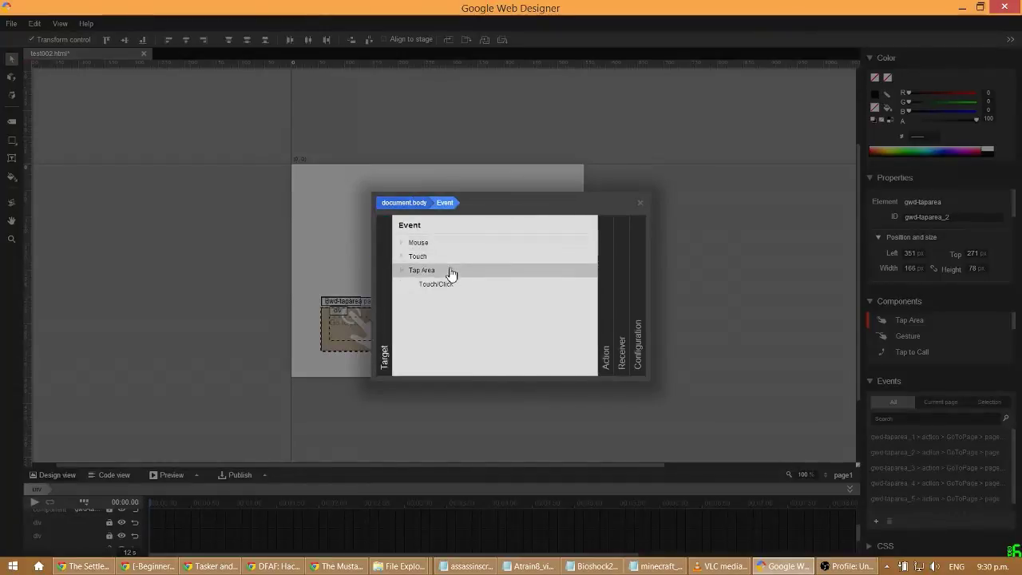
left_click(449, 258)
left_click(450, 244)
left_click(449, 244)
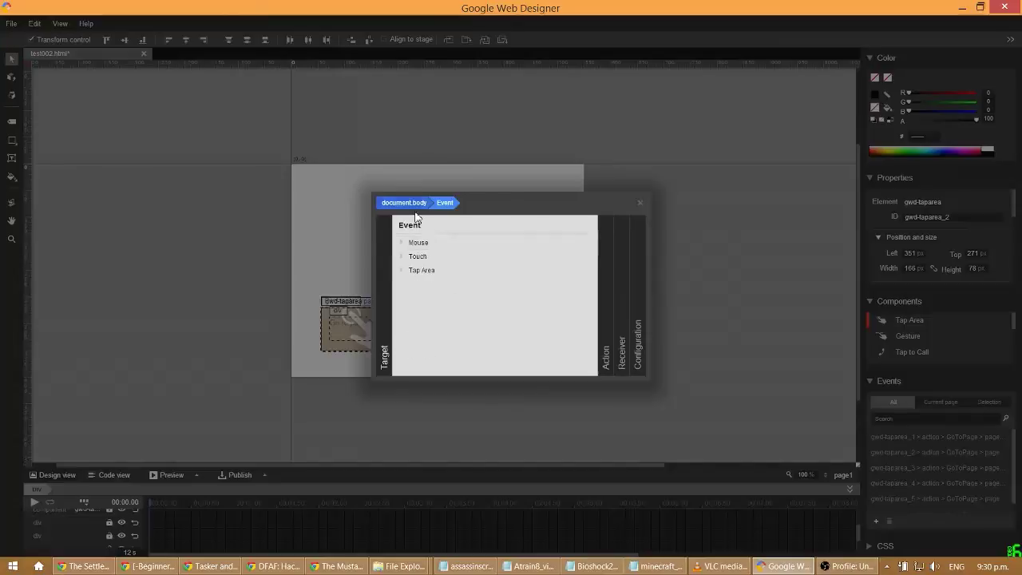
Examine page1to2button's event types, and change the event target to page1 with the Tap Area Touch/Click event
left_click(404, 203)
left_click(441, 271)
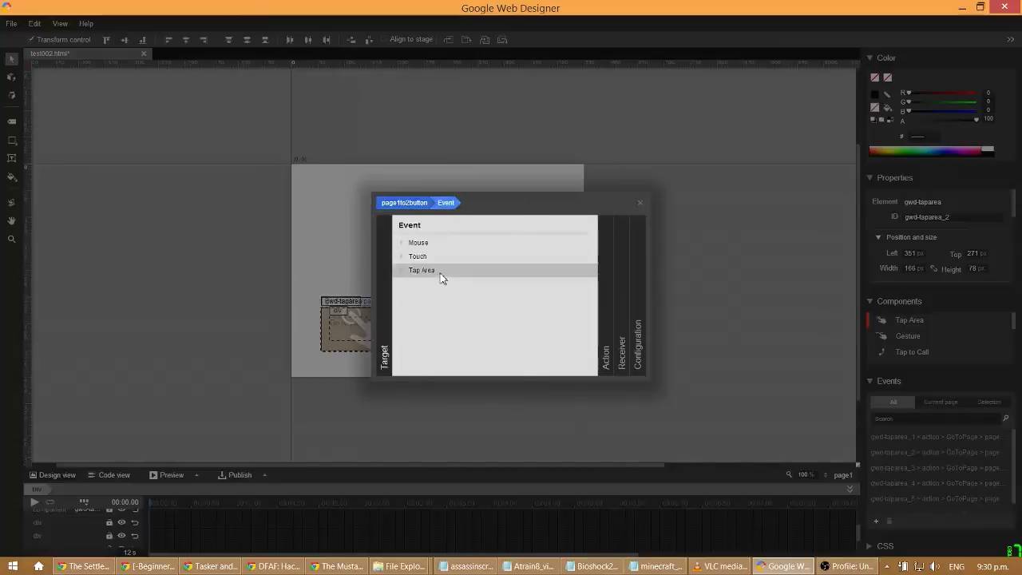
left_click(408, 203)
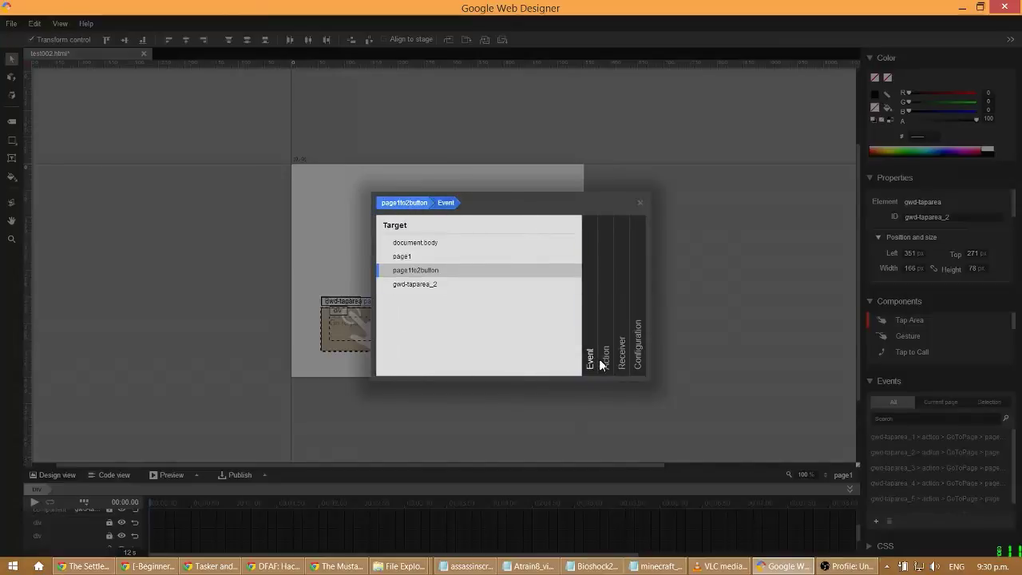
left_click(418, 256)
left_click(430, 285)
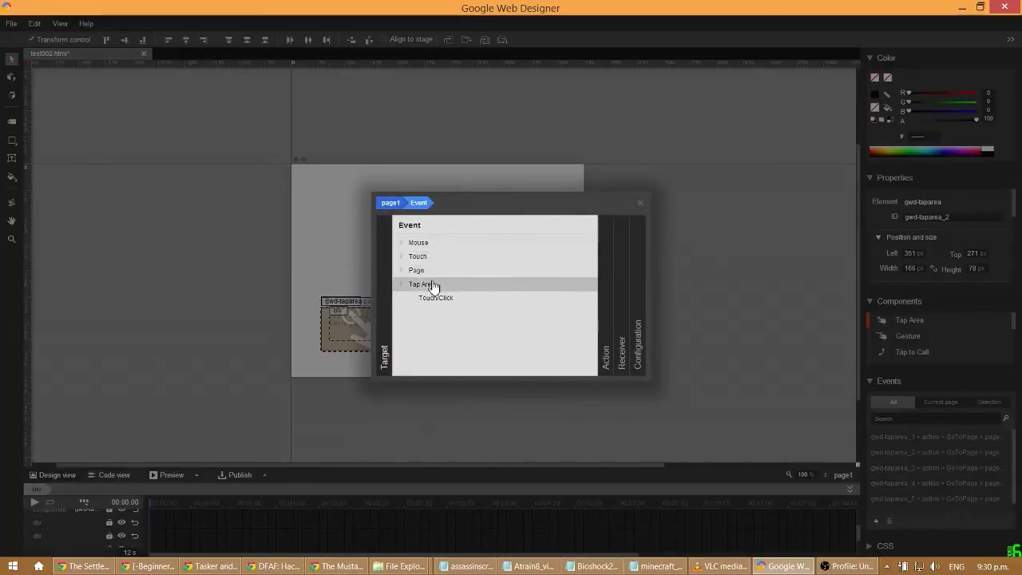
left_click(440, 297)
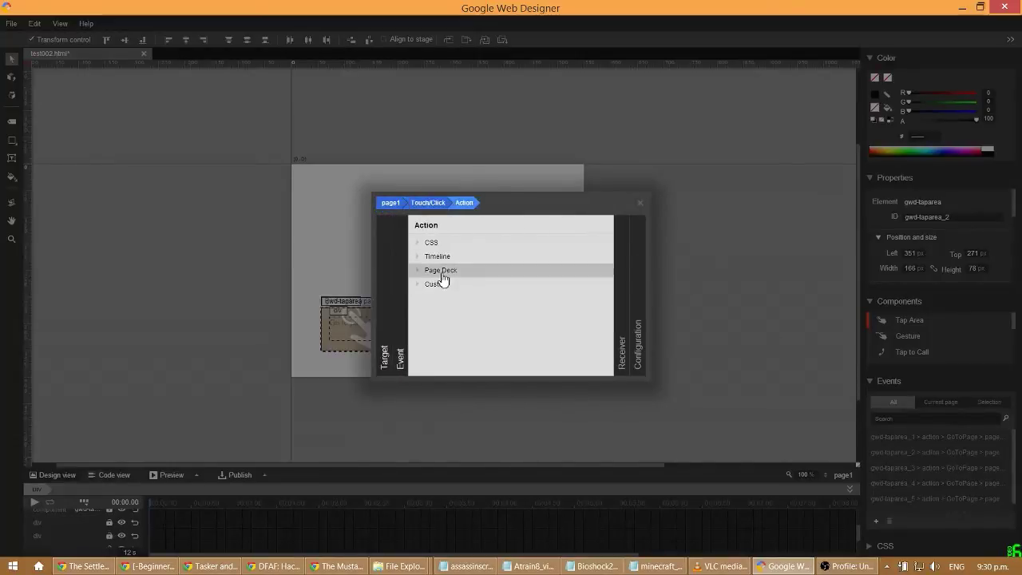
Examine the Custom, Timeline and CSS action groups for the page1 Touch/Click event, and close the event dialog without adding it
left_click(445, 284)
left_click(445, 284)
left_click(444, 257)
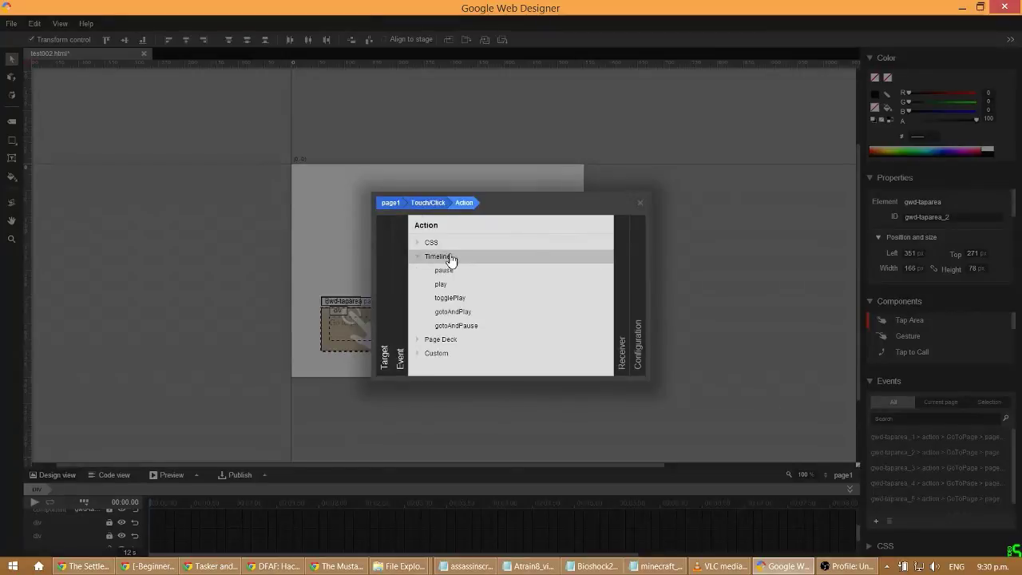
left_click(451, 258)
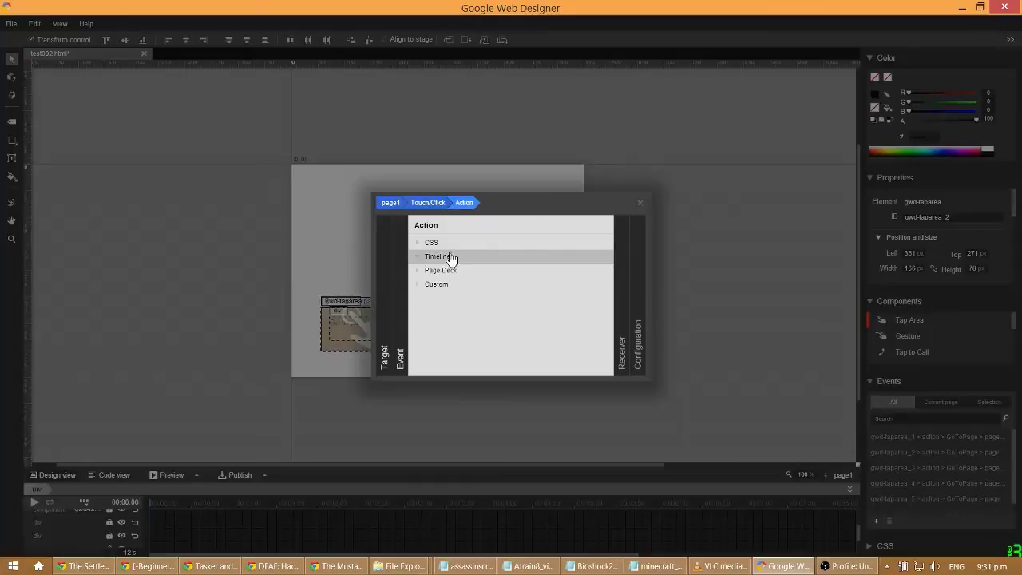
left_click(450, 244)
left_click(450, 245)
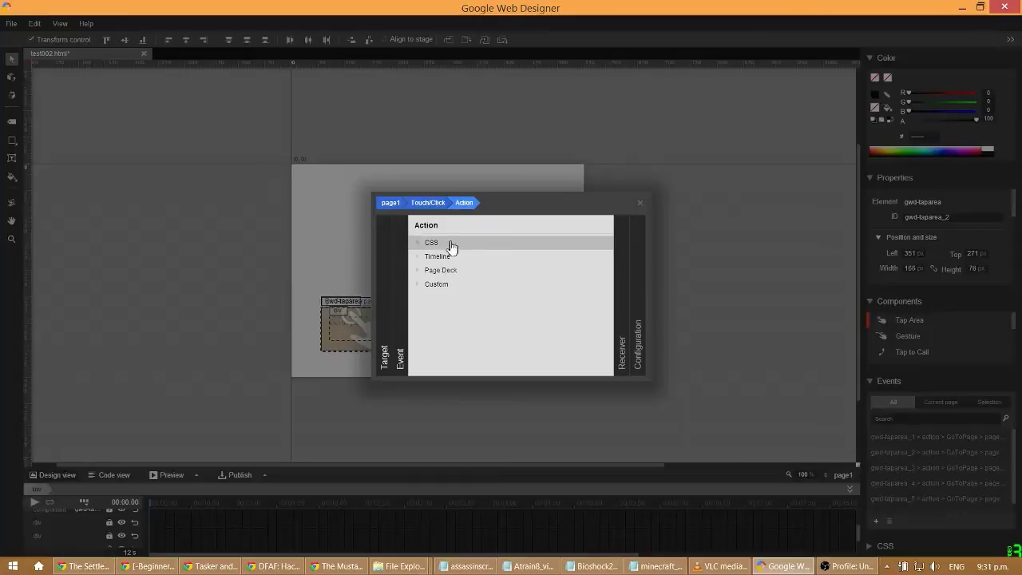
left_click(449, 285)
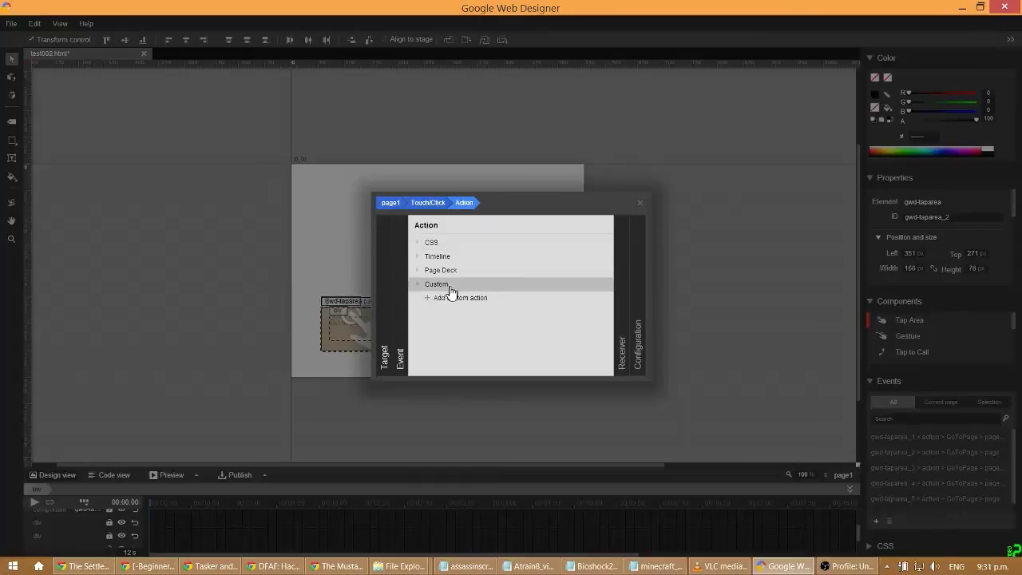
left_click(451, 288)
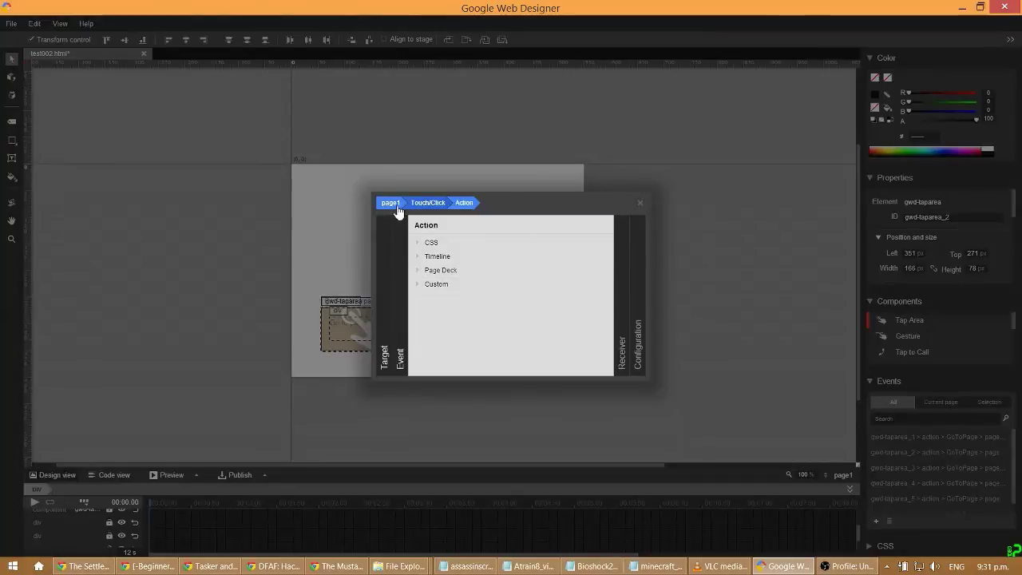
left_click(640, 205)
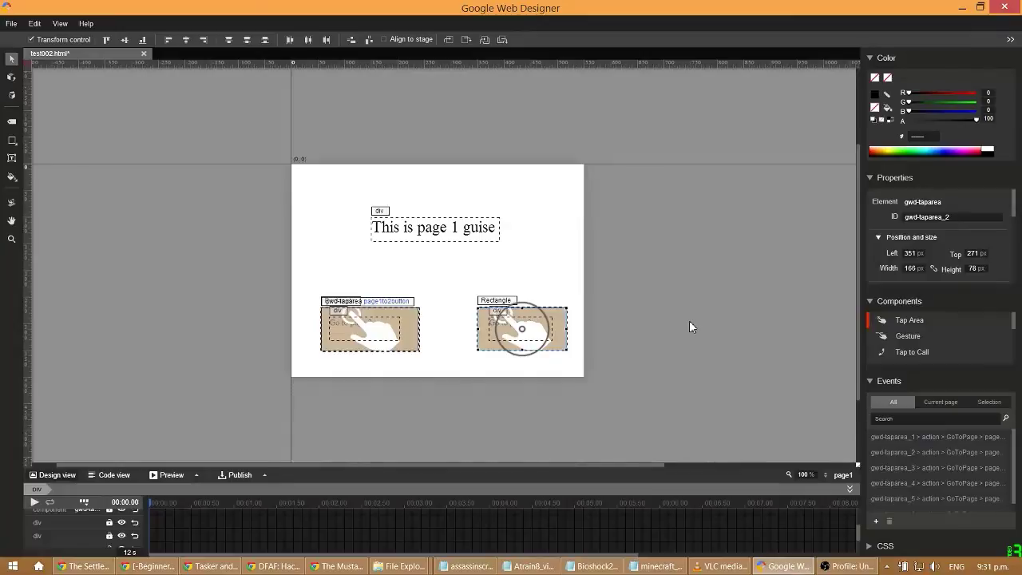
Save the test002.html project under its existing name
left_click(91, 26)
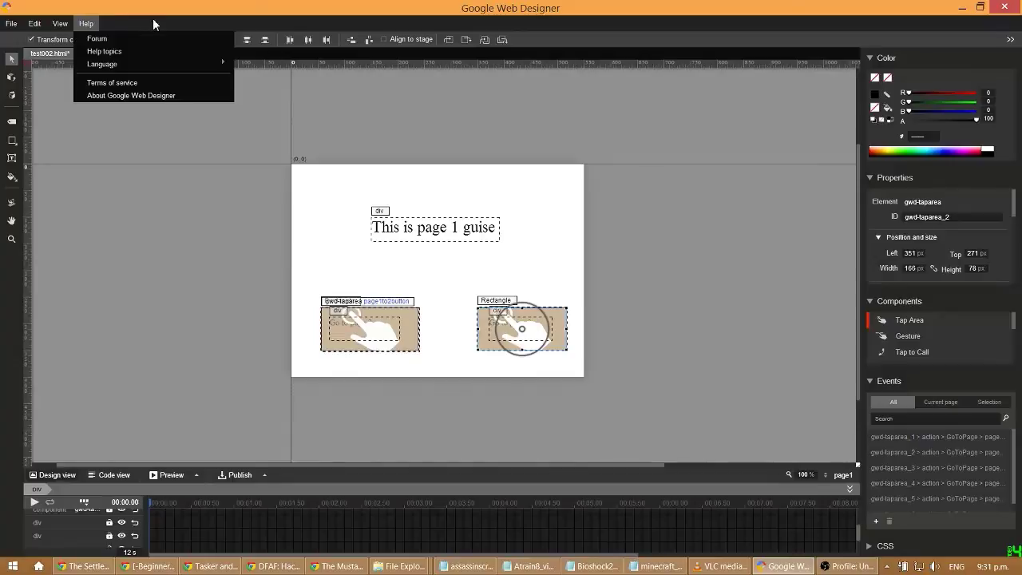
mouse_move(11, 23)
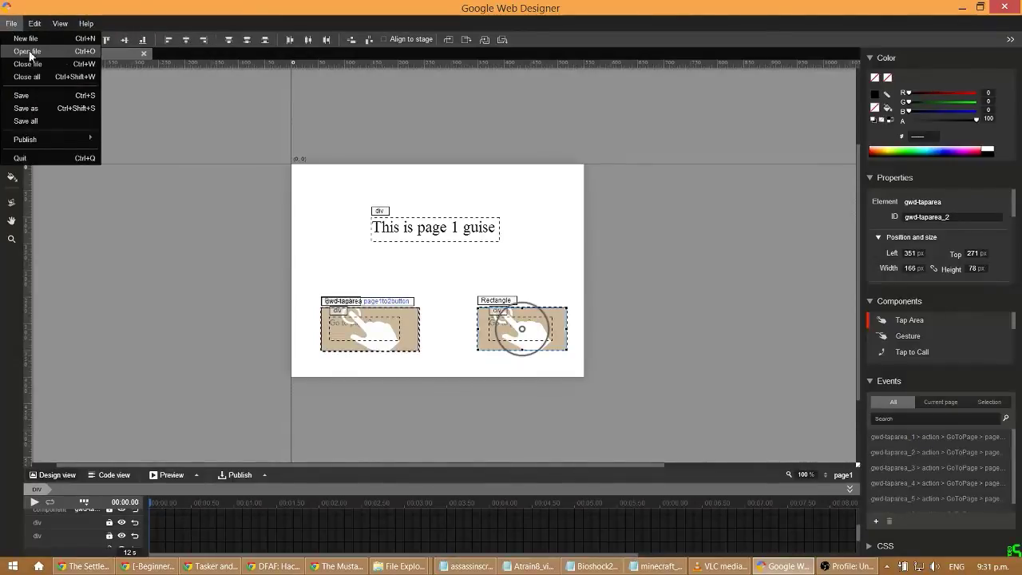
left_click(36, 95)
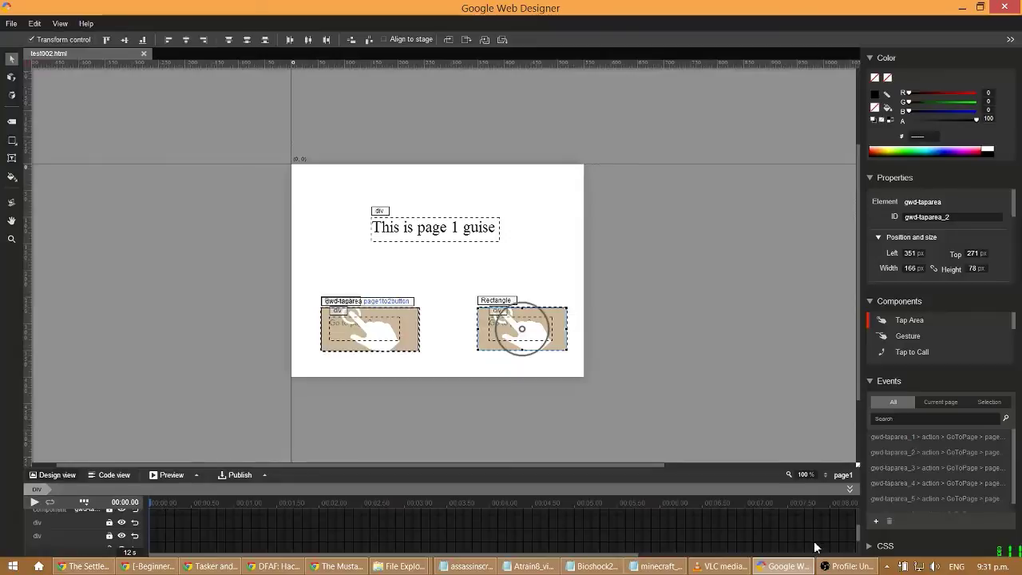
left_click(849, 567)
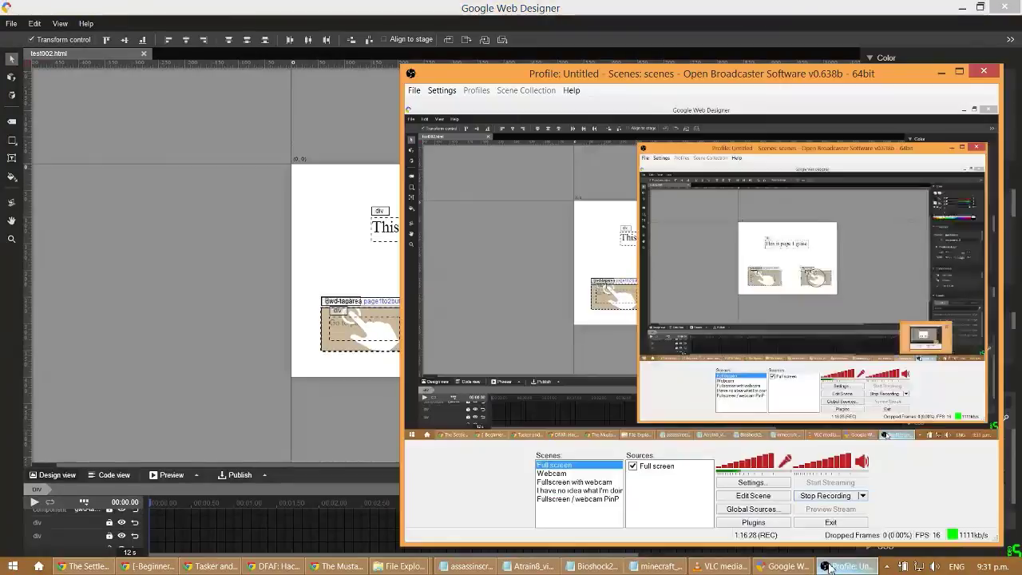